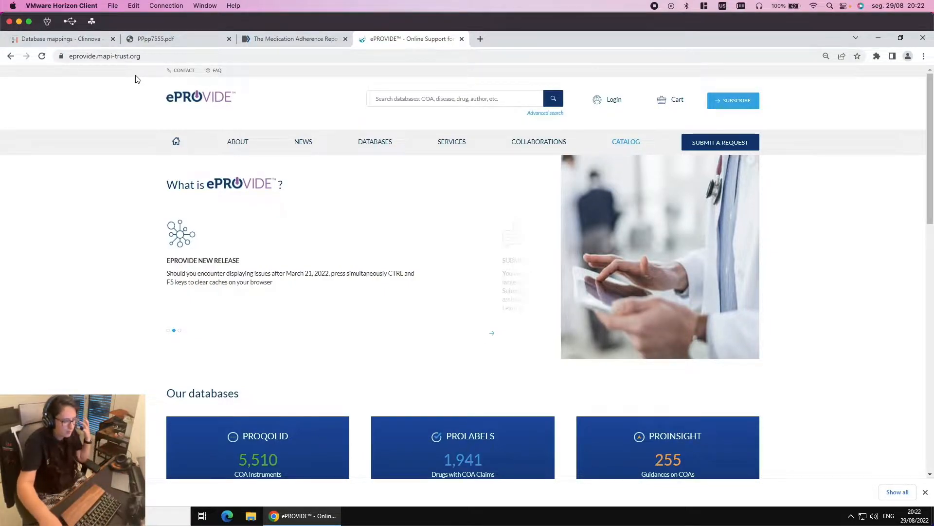
# Search the ePROVIDE databases for MARS-5, which returns no results
pyautogui.moveTo(383, 144)
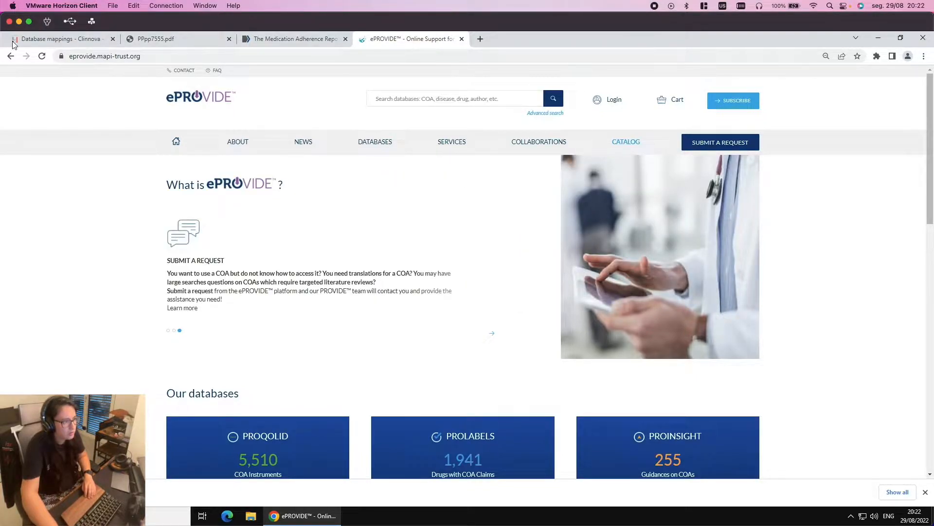
pyautogui.click(448, 96)
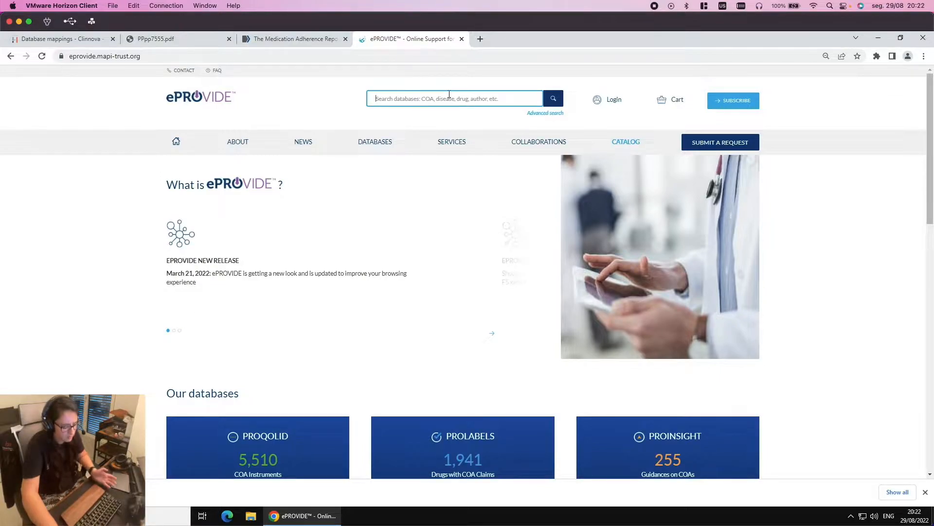
pyautogui.write('MARS-5')
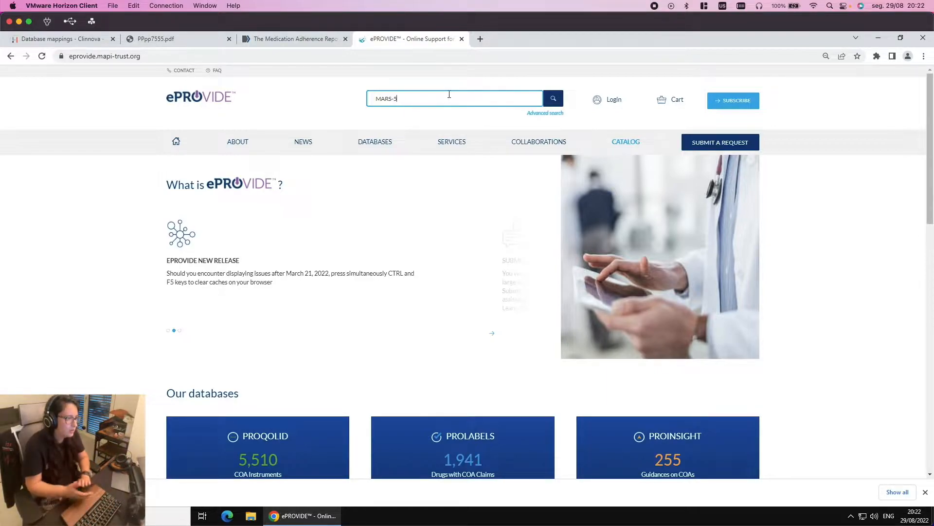
pyautogui.press('Return')
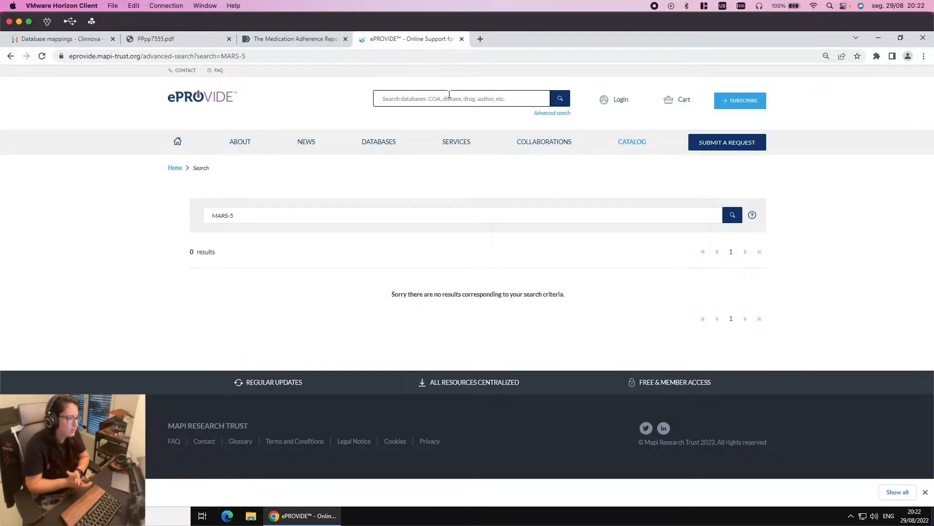
# Search ePROVIDE for MARS and open the Medication Adherence Rating Scale (MARS) instrument page
pyautogui.click(440, 99)
pyautogui.write('MARS')
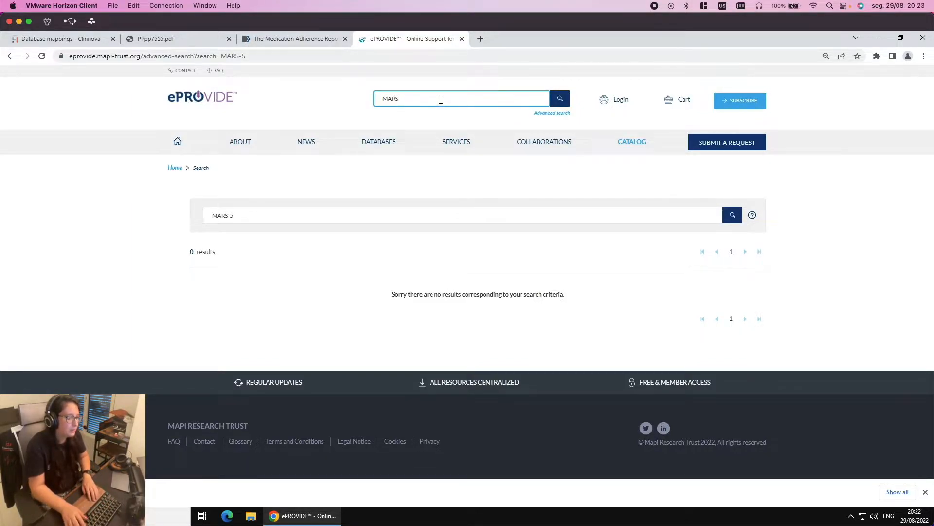
pyautogui.press('Return')
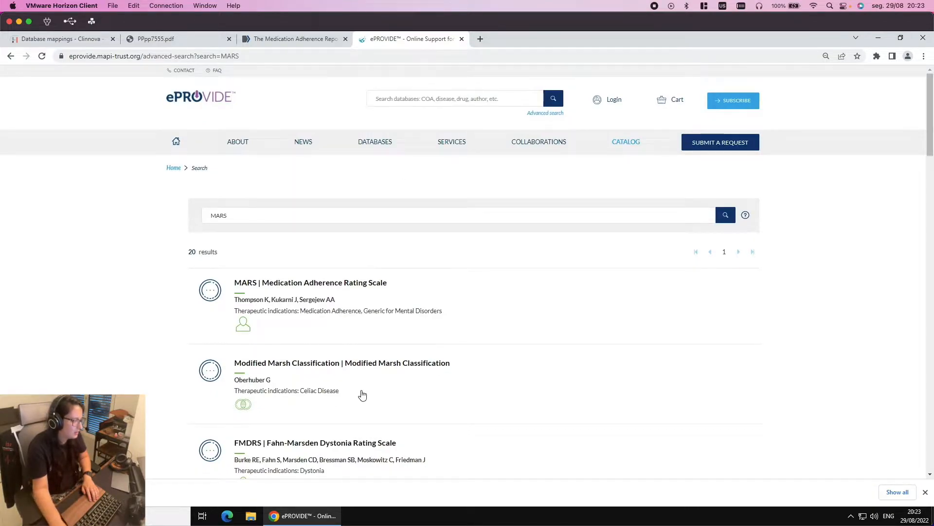
pyautogui.scroll(-3, 361, 393)
pyautogui.scroll(-4, 361, 394)
pyautogui.scroll(-10, 361, 393)
pyautogui.scroll(15, 361, 393)
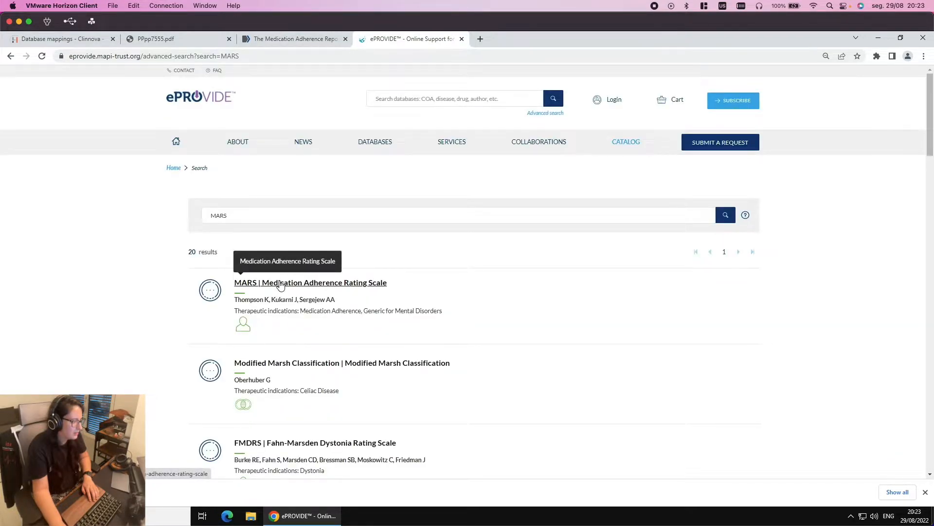
pyautogui.click(280, 284)
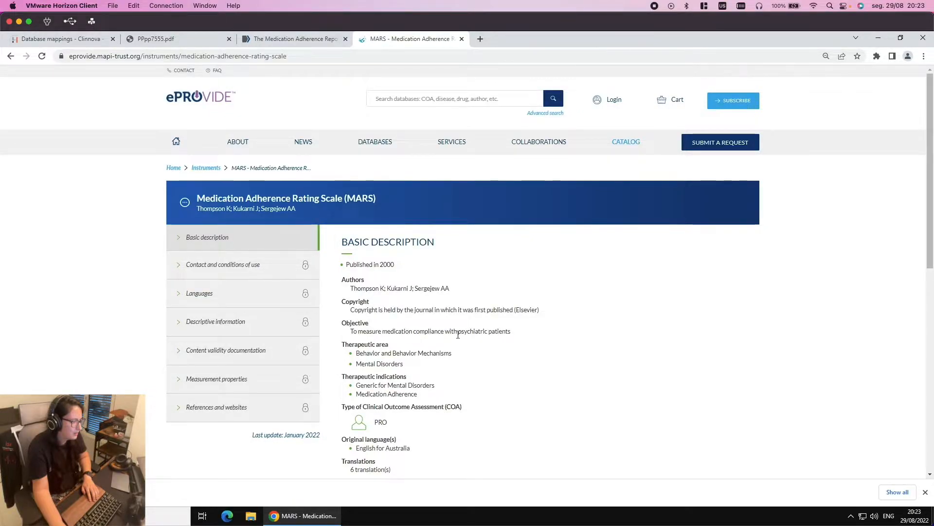
# Review the MARS instrument page, then search ePROVIDE for 'MARS 5'
pyautogui.scroll(-3, 462, 334)
pyautogui.scroll(-3, 458, 334)
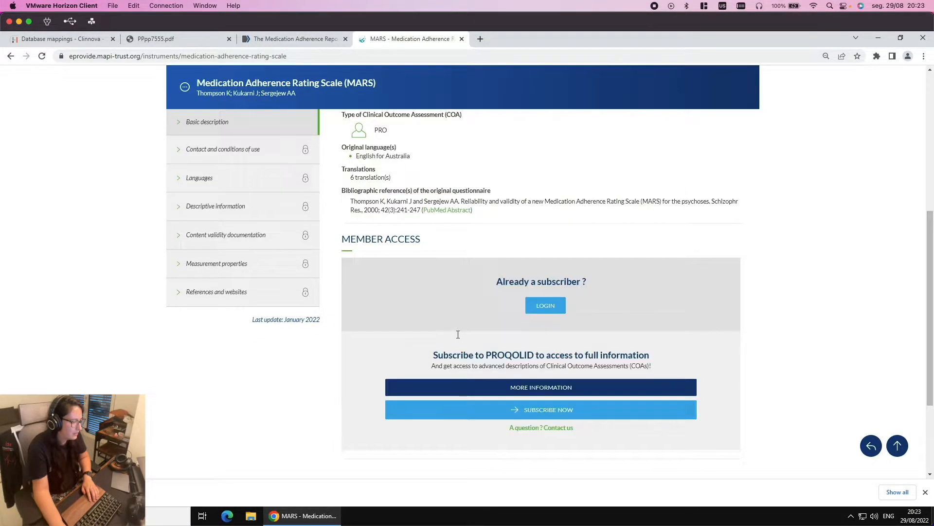
pyautogui.scroll(5, 286, 183)
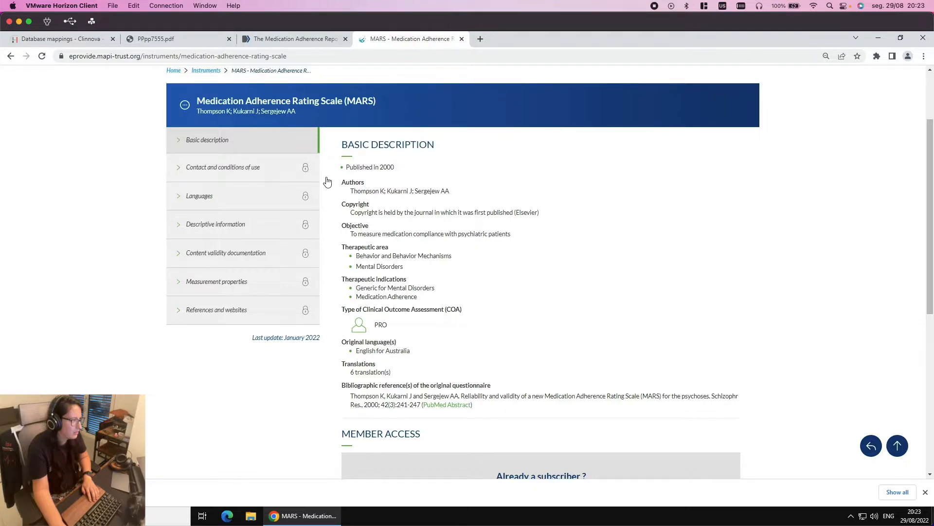
pyautogui.scroll(1, 302, 122)
pyautogui.scroll(1, 346, 96)
pyautogui.click(421, 101)
pyautogui.write('MARS 5')
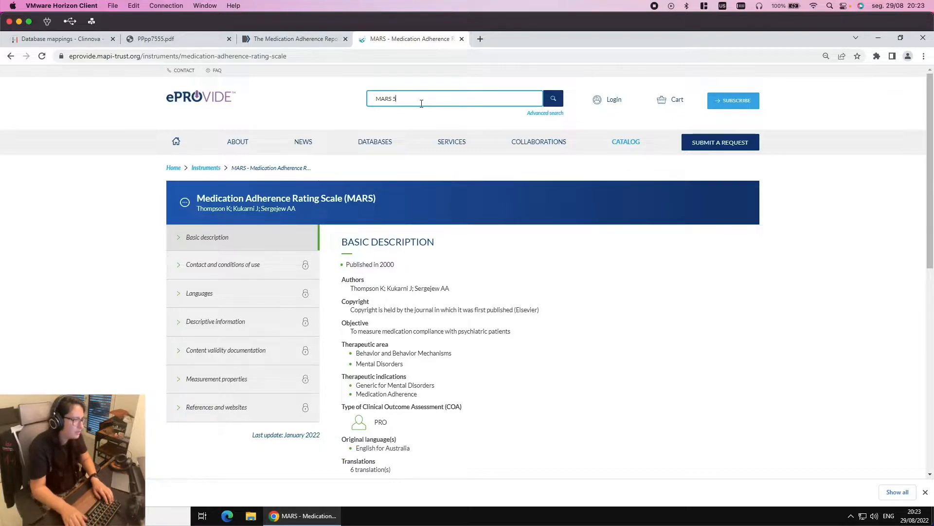
pyautogui.press('Return')
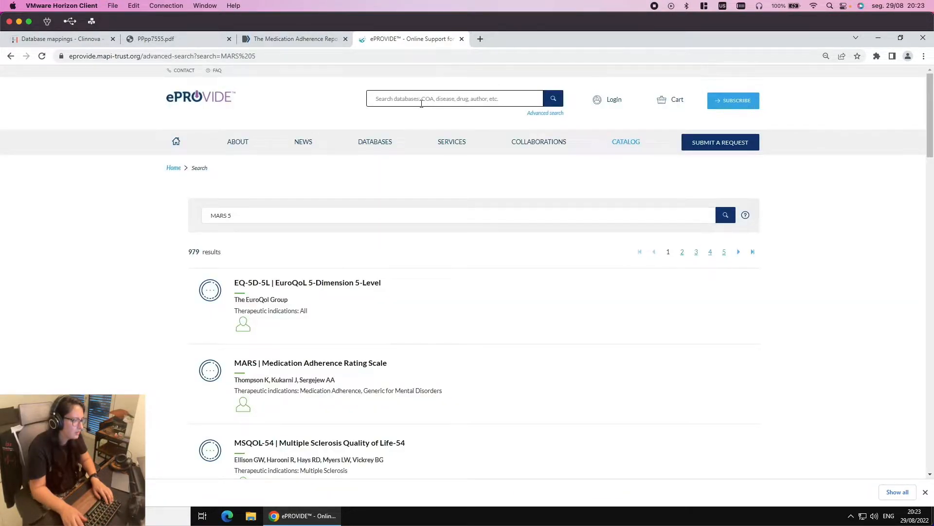
# Browse the 979 'MARS 5' results, then select the query to reuse in a web search
pyautogui.scroll(-2, 383, 403)
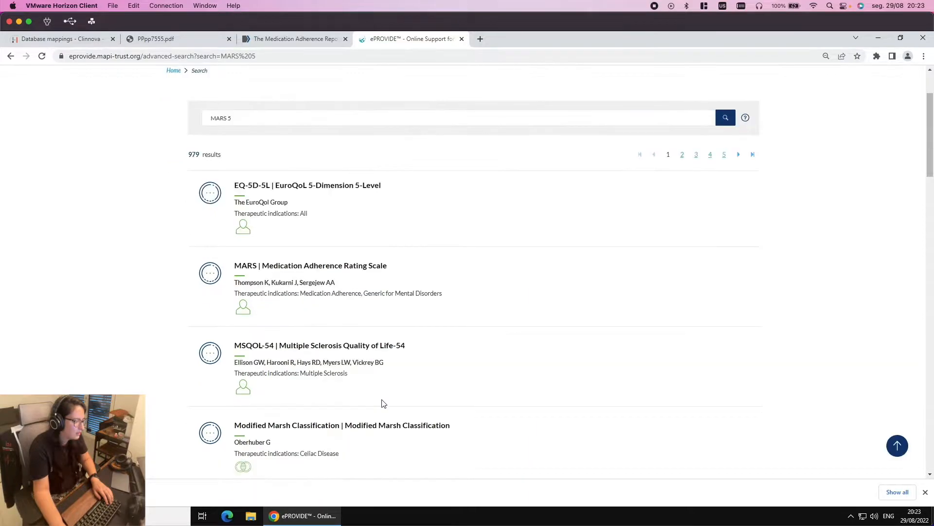
pyautogui.scroll(-3, 383, 402)
pyautogui.scroll(-3, 382, 402)
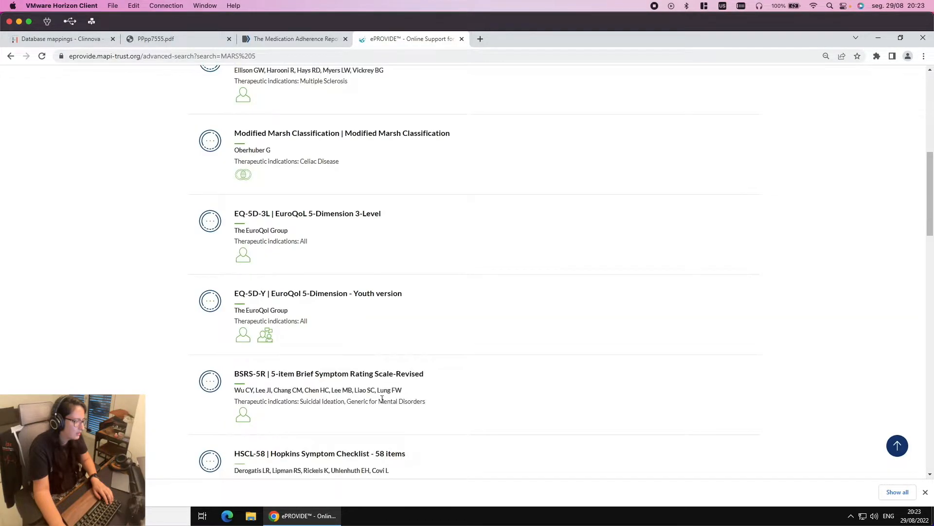
pyautogui.scroll(-3, 383, 399)
pyautogui.scroll(-9, 383, 403)
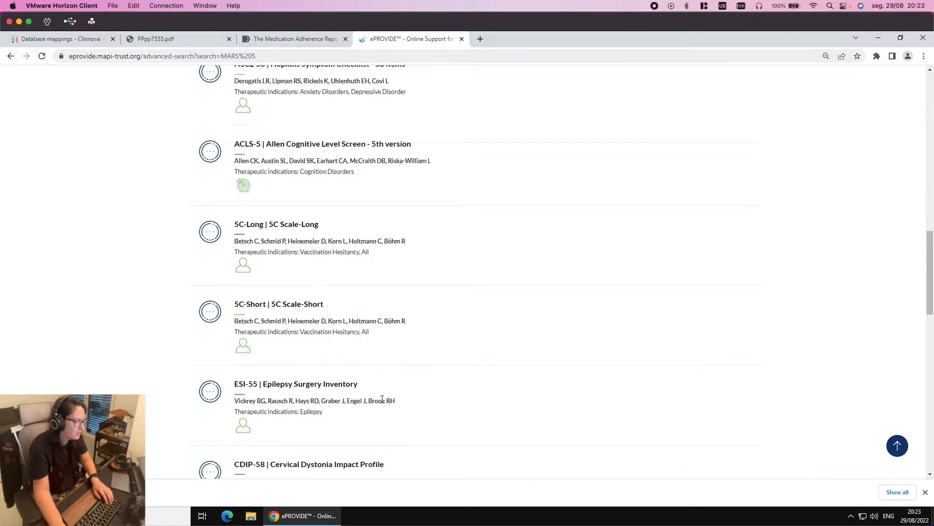
pyautogui.scroll(-4, 382, 400)
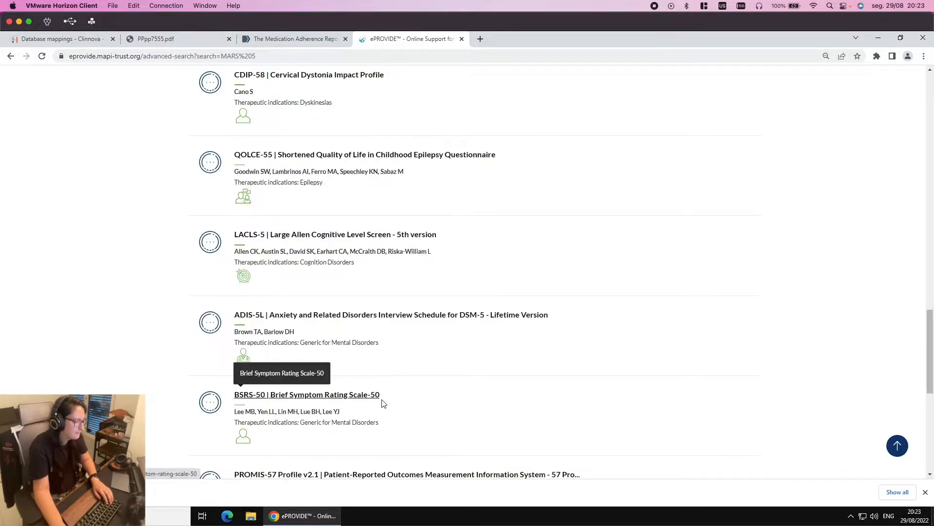
pyautogui.scroll(-8, 382, 400)
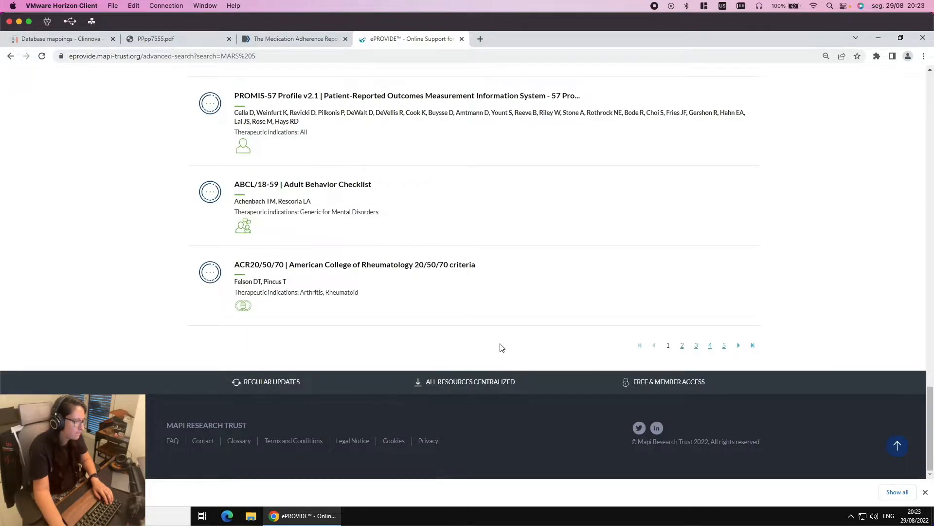
pyautogui.scroll(12, 499, 345)
pyautogui.scroll(20, 470, 307)
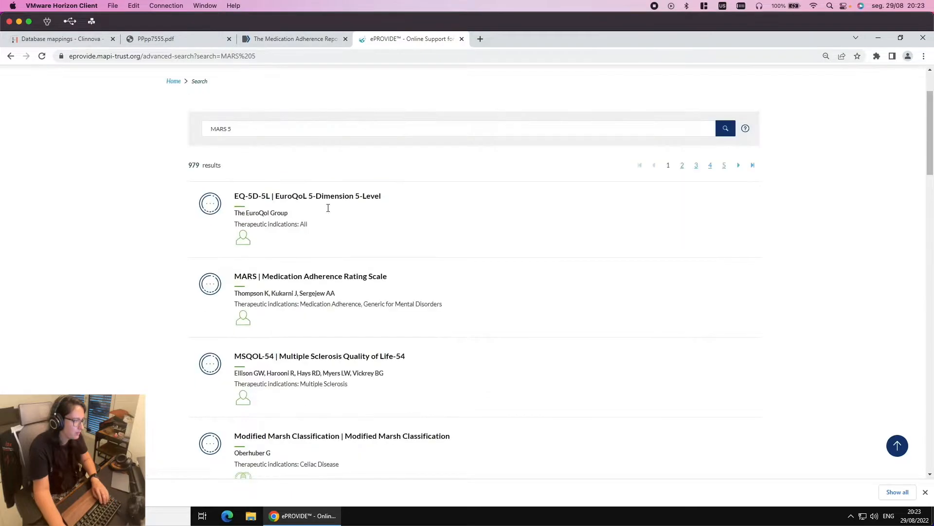
pyautogui.moveTo(246, 217); pyautogui.dragTo(195, 215)
pyautogui.hotkey('ctrl', 'c')
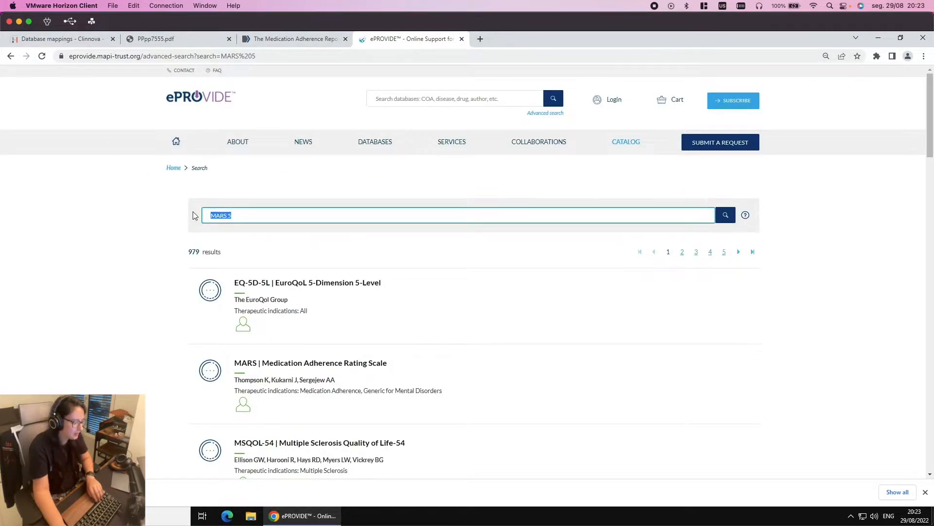
pyautogui.click(223, 56)
# Google 'MARS 5 EPROVIDE', skim the results, and return to ePROVIDE's MARS 5 results
pyautogui.hotkey('ctrl', 'v')
pyautogui.write('EPROV')
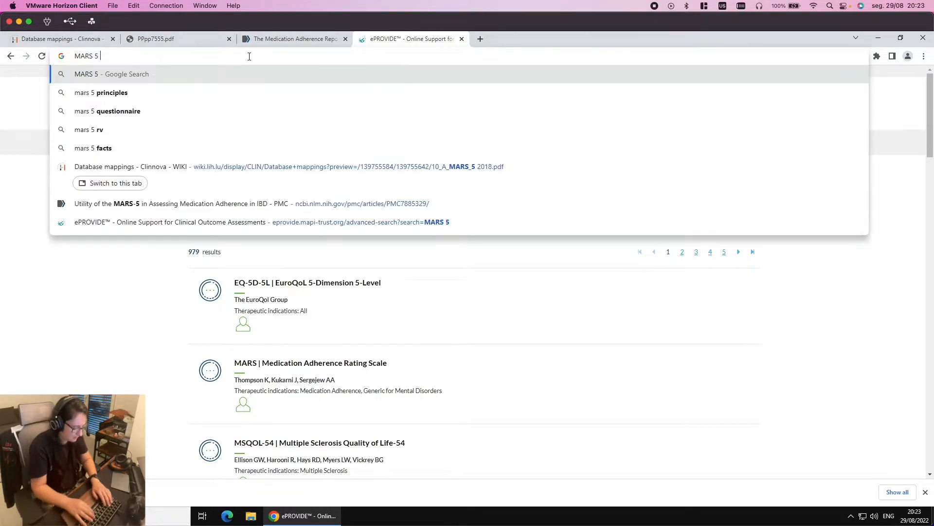
pyautogui.write('IDE')
pyautogui.press('Return')
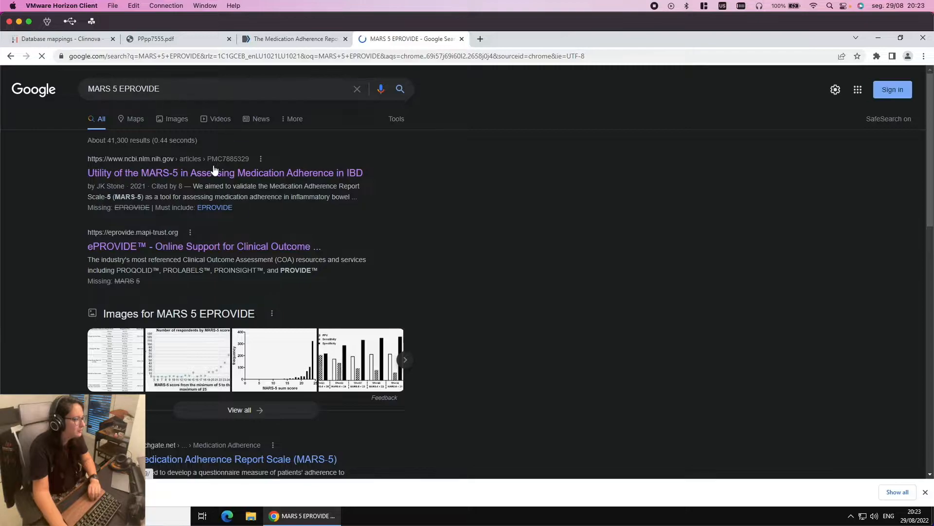
pyautogui.scroll(-4, 230, 263)
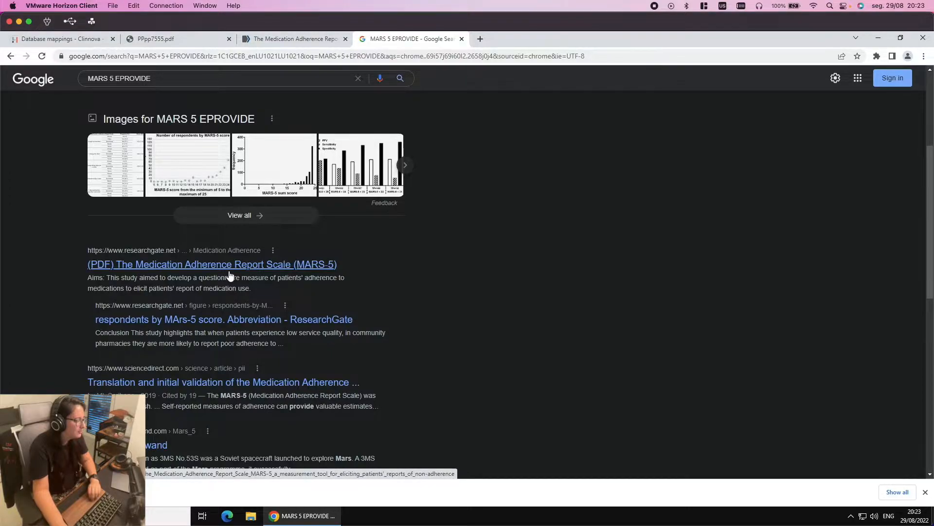
pyautogui.scroll(4, 230, 275)
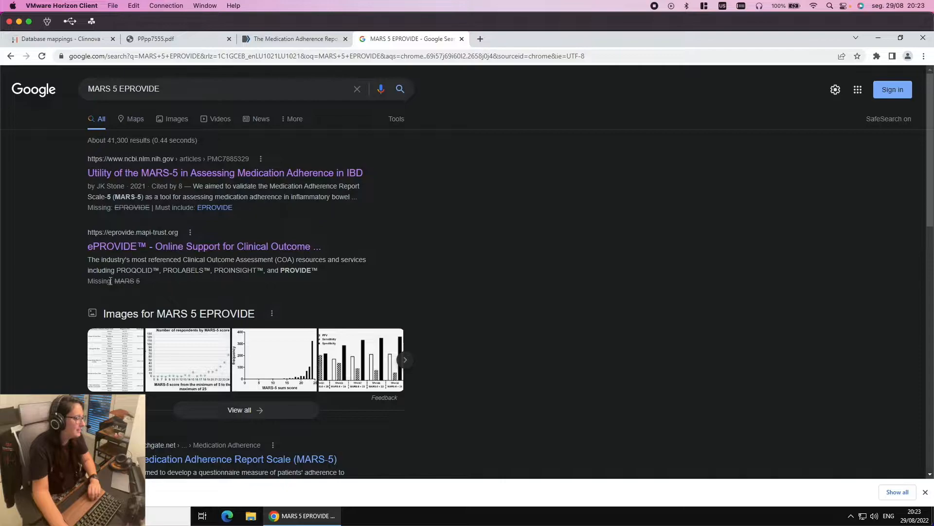
pyautogui.click(138, 239)
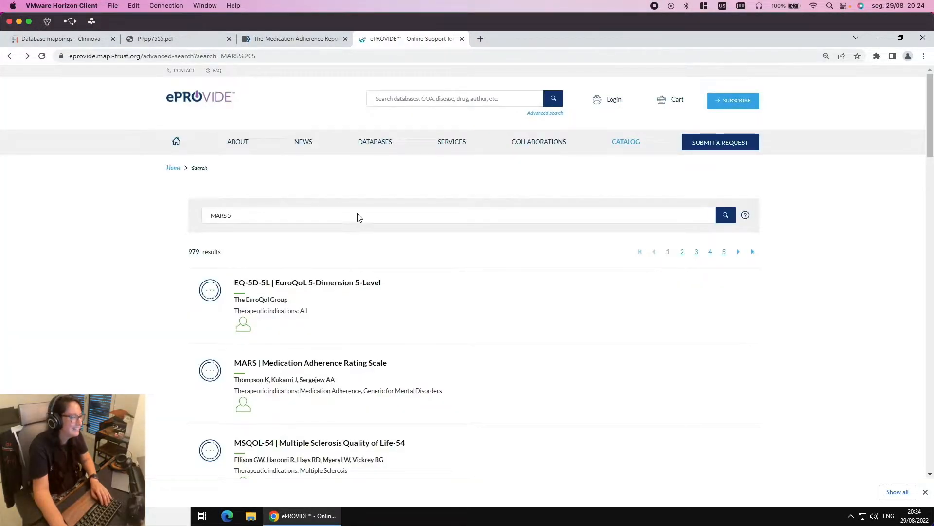
# Change the ePROVIDE query to 'MARS-5' and run the search again
pyautogui.tripleClick(255, 215)
pyautogui.press('Left')
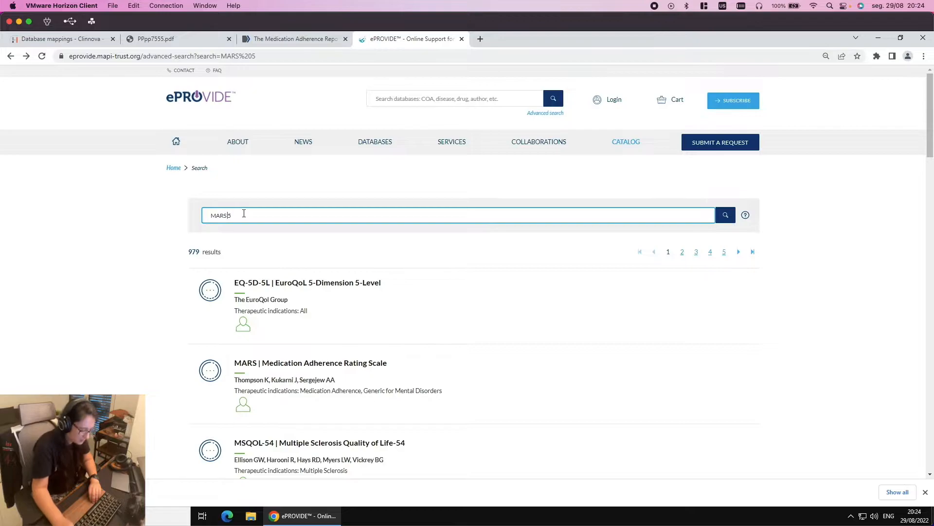
pyautogui.press('BackSpace')
pyautogui.write('-')
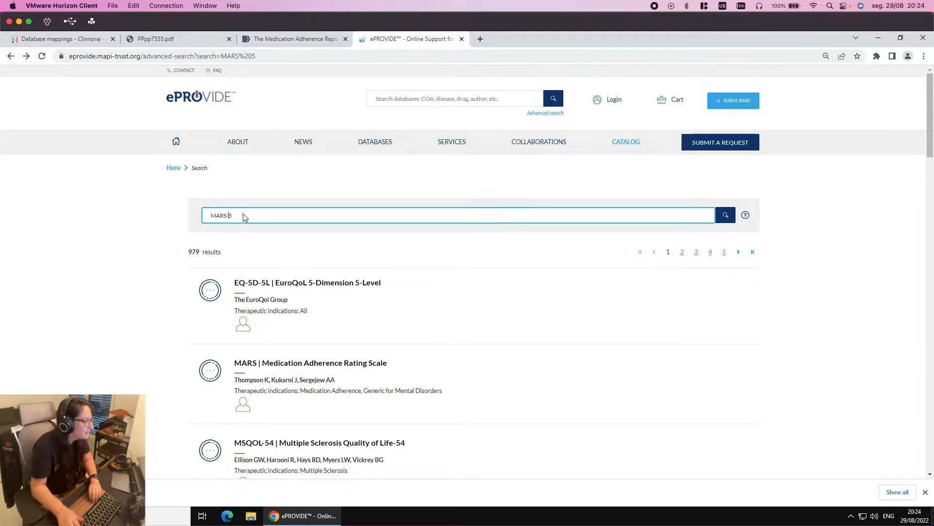
pyautogui.press('Return')
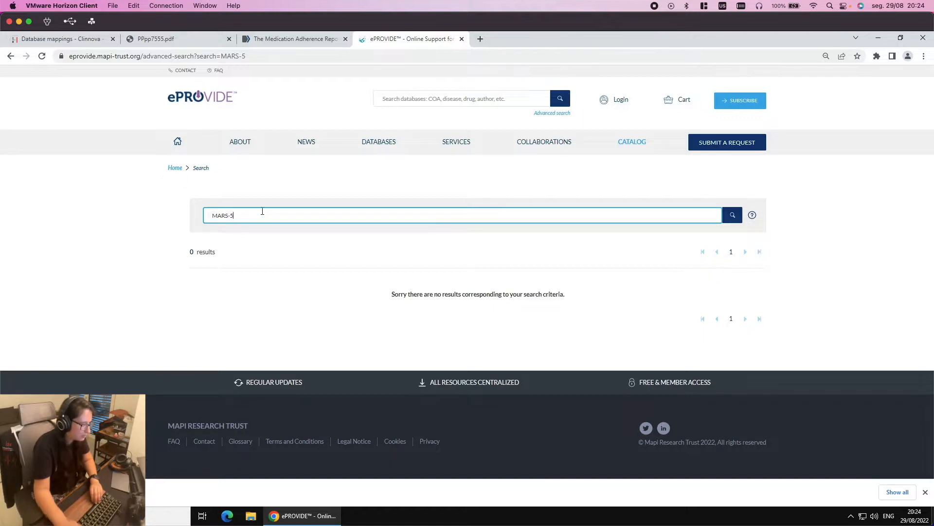
# Search for 'MARs ROB', browse both result pages, then bring up the medication adherence article
pyautogui.press('BackSpace')
pyautogui.press('BackSpace')
pyautogui.press('BackSpace')
pyautogui.write('s ROB')
pyautogui.press('Return')
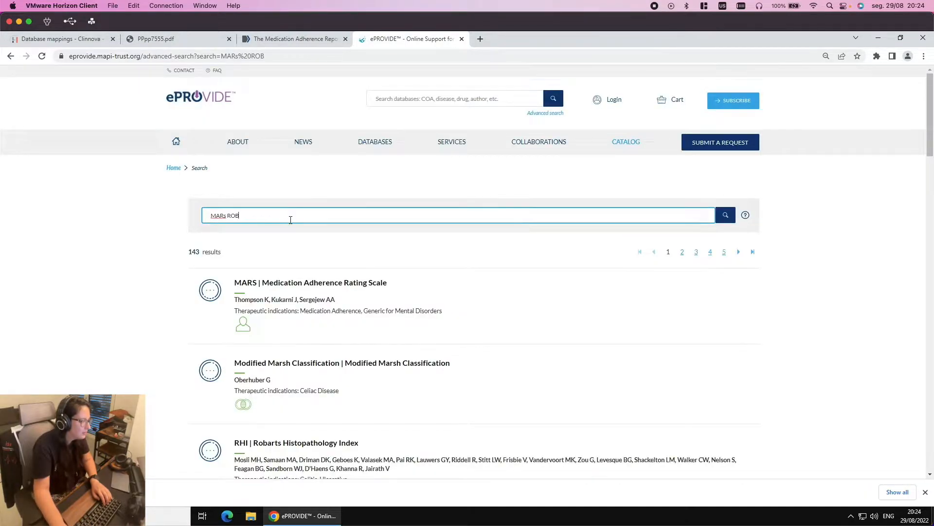
pyautogui.scroll(-7, 338, 312)
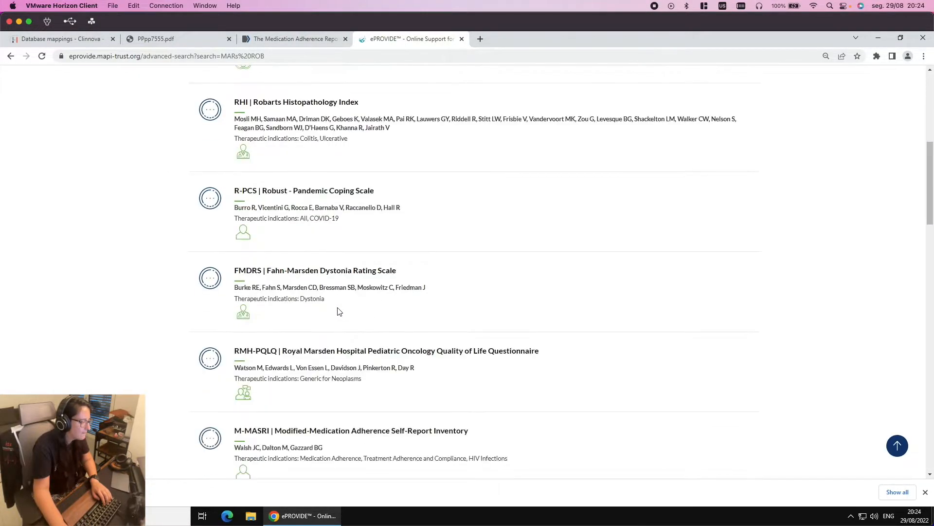
pyautogui.scroll(-12, 339, 311)
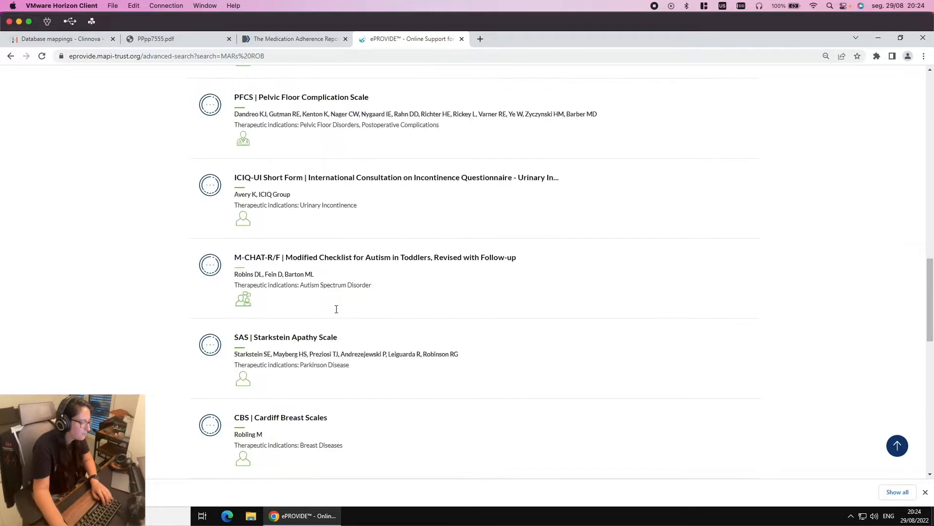
pyautogui.scroll(-13, 337, 311)
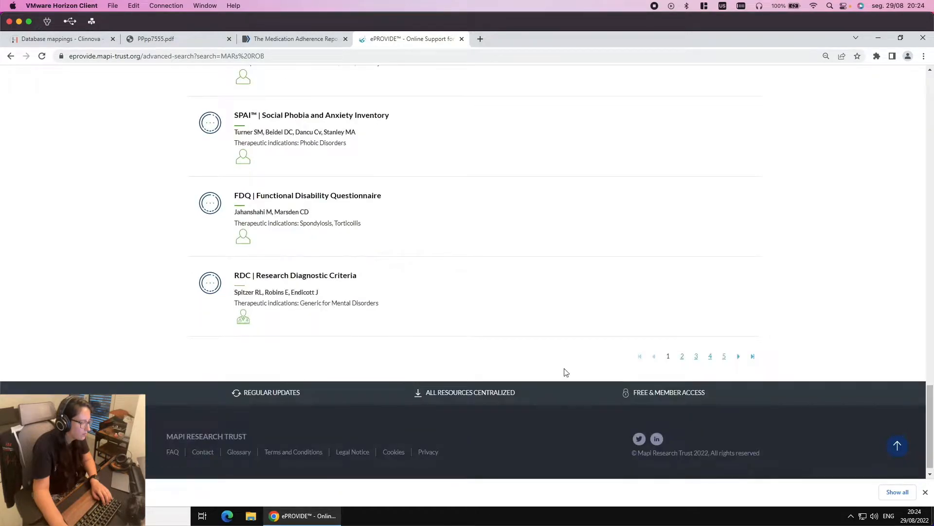
pyautogui.click(682, 356)
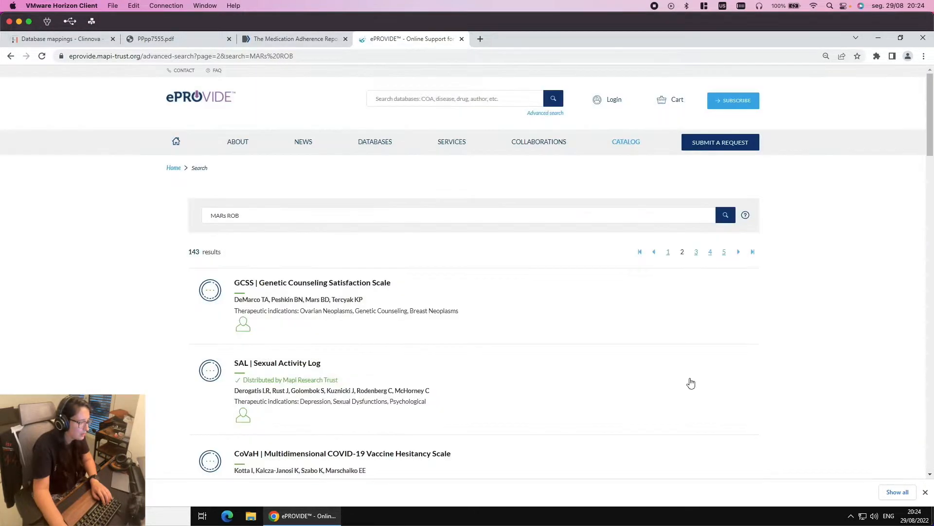
pyautogui.scroll(-4, 691, 382)
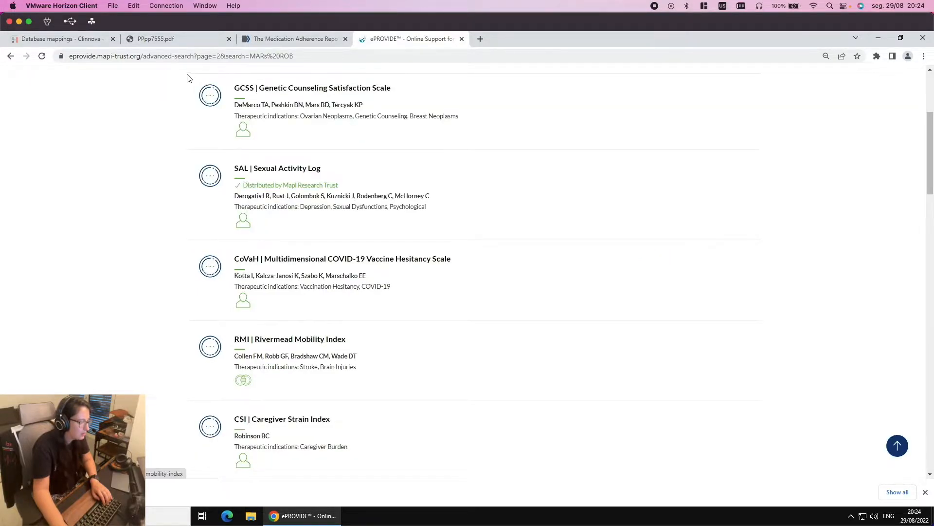
pyautogui.scroll(2, 224, 68)
pyautogui.click(271, 42)
pyautogui.scroll(10, 287, 112)
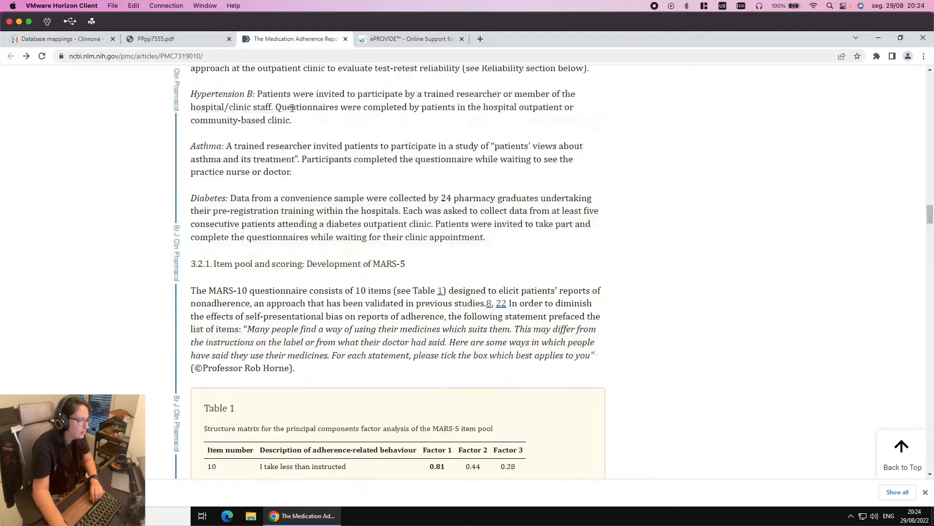
# Select the 'Medication Adherence Report Scale' name in the article title, then return to ePROVIDE's results
pyautogui.scroll(15, 281, 96)
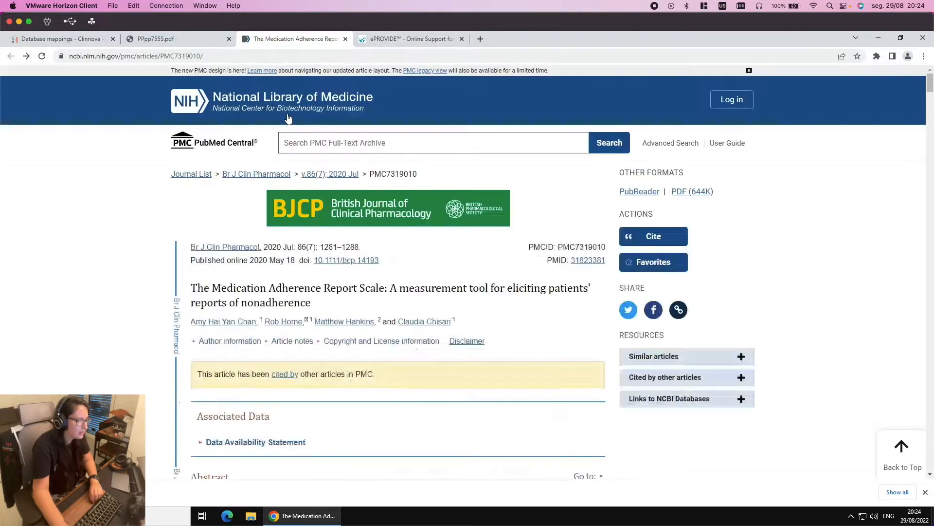
pyautogui.moveTo(225, 284); pyautogui.dragTo(387, 278)
pyautogui.hotkey('ctrl', 'c')
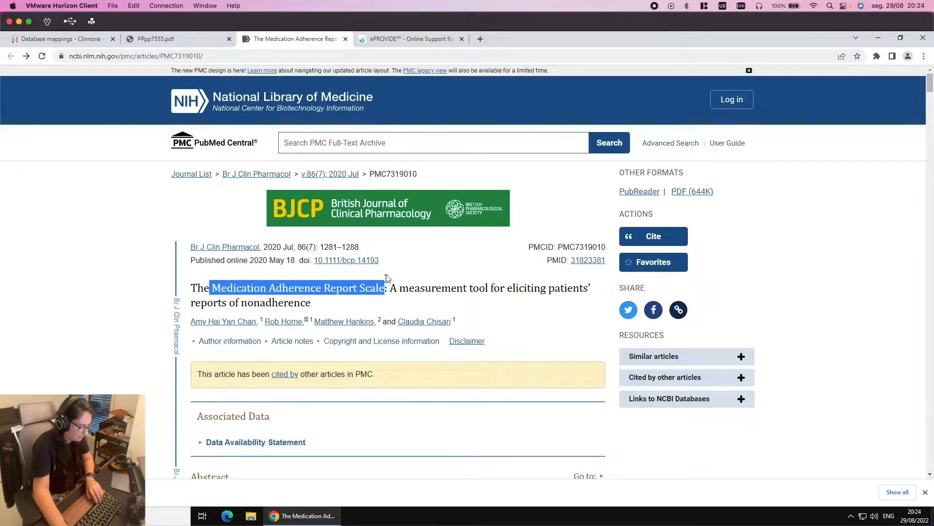
pyautogui.click(163, 39)
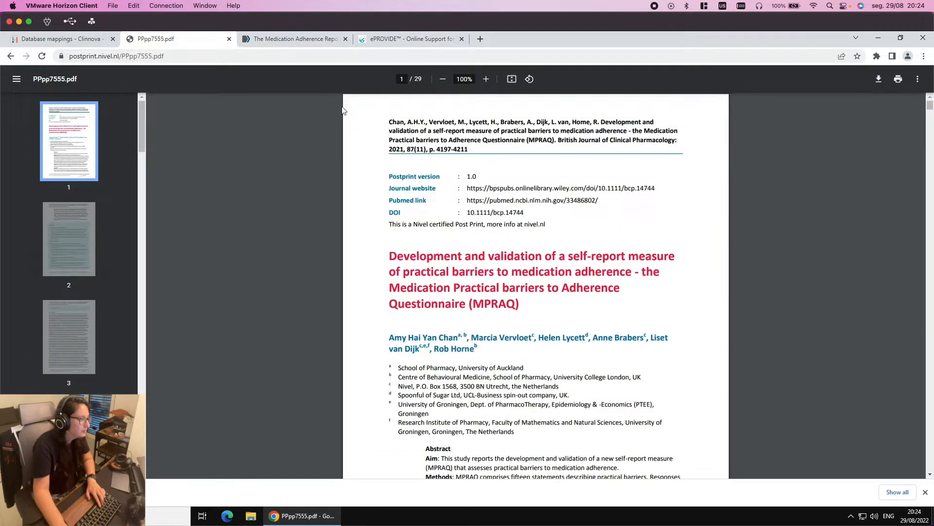
pyautogui.click(389, 40)
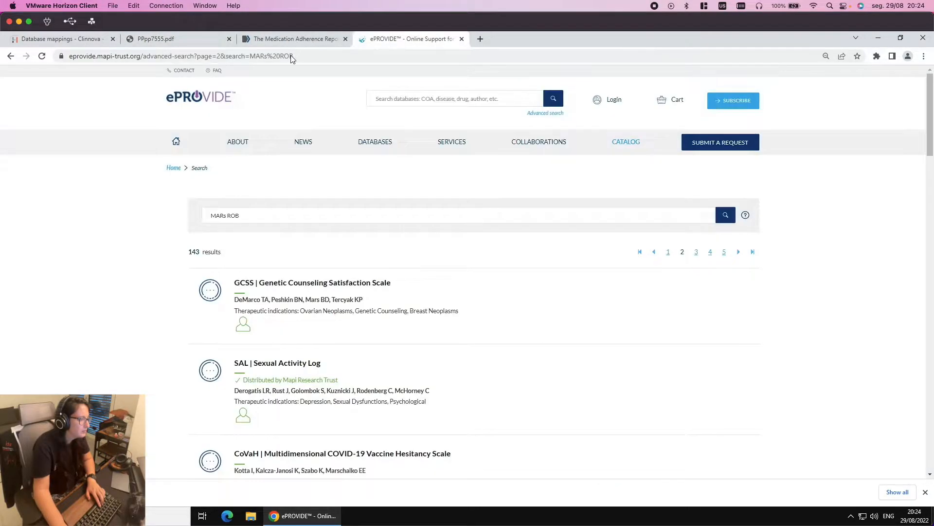
# Search ePROVIDE for the pasted 'Medication Adherence Report Scale' and browse the results
pyautogui.tripleClick(216, 220)
pyautogui.hotkey('ctrl', 'v')
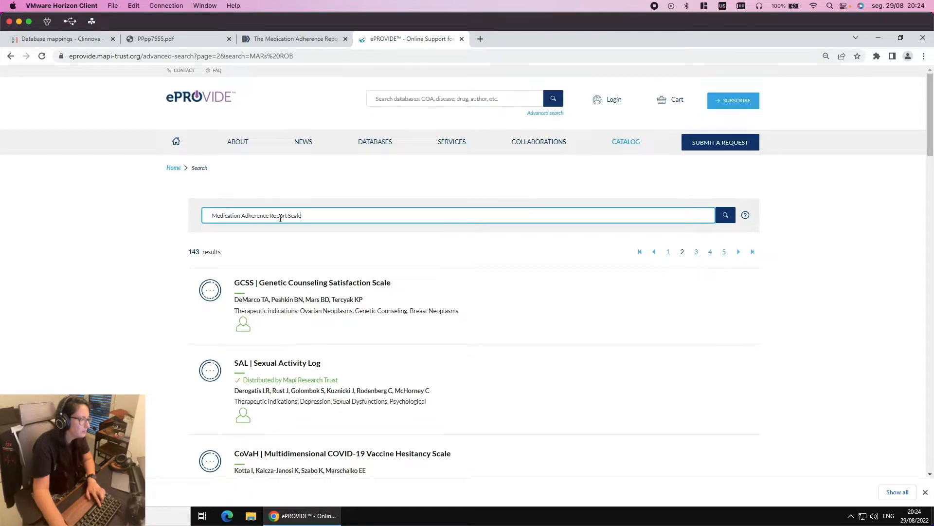
pyautogui.press('Return')
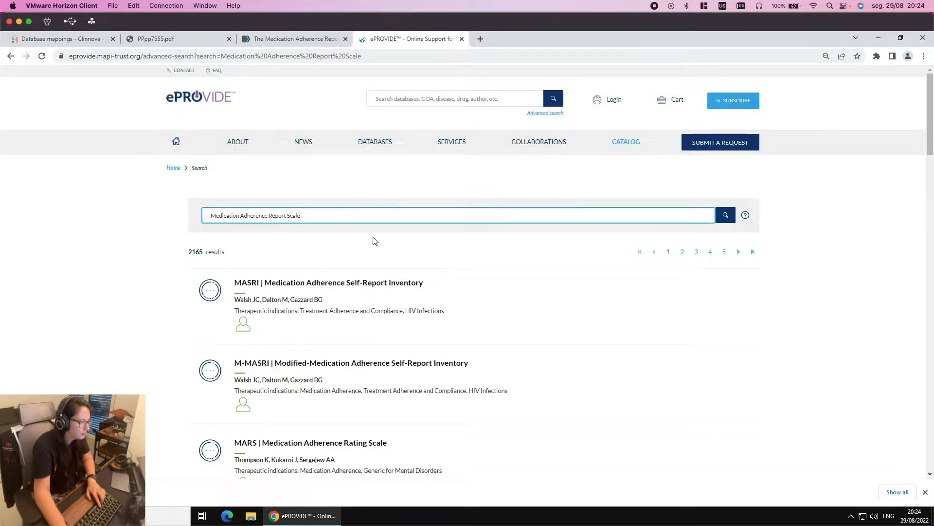
pyautogui.scroll(-6, 373, 240)
pyautogui.scroll(-9, 398, 239)
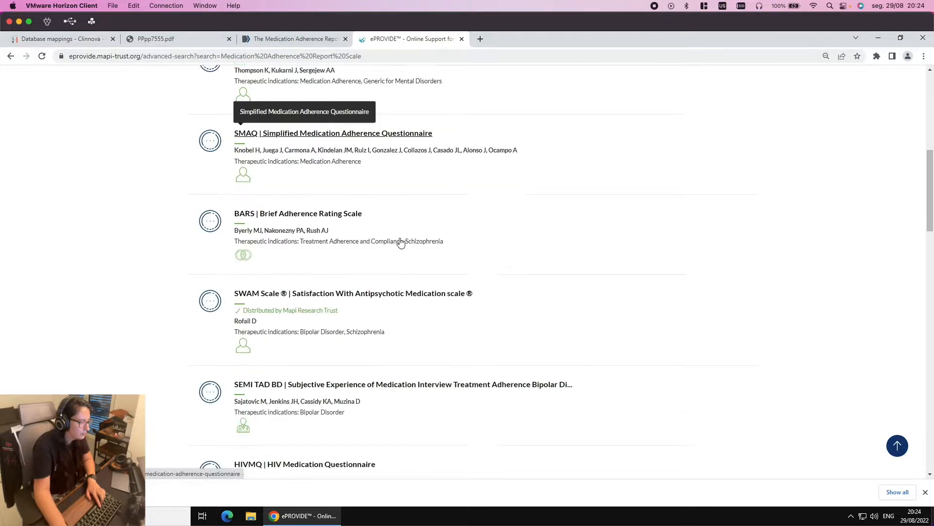
pyautogui.scroll(-10, 401, 241)
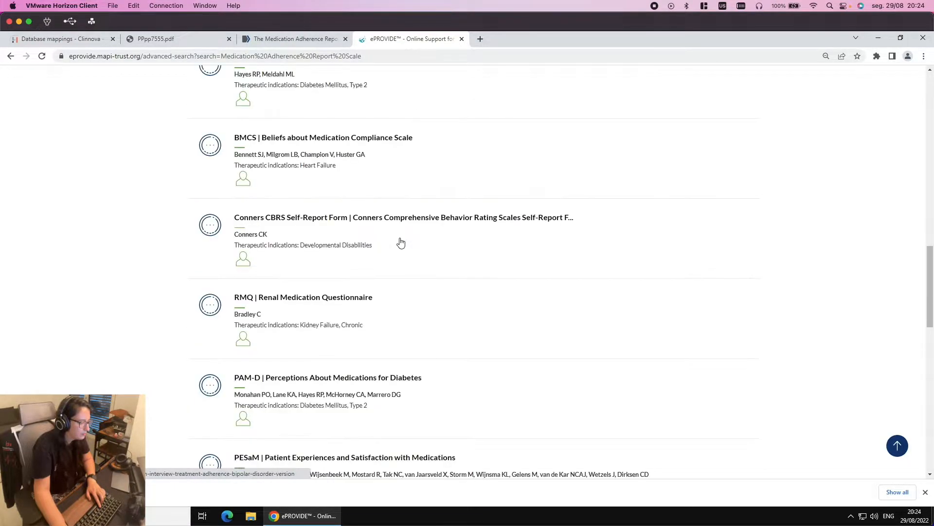
pyautogui.scroll(-6, 401, 242)
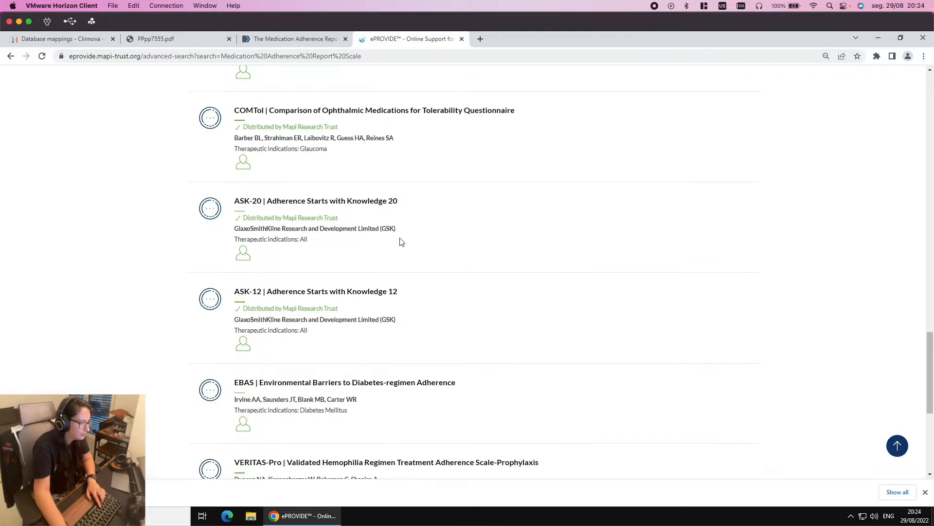
pyautogui.scroll(20, 568, 271)
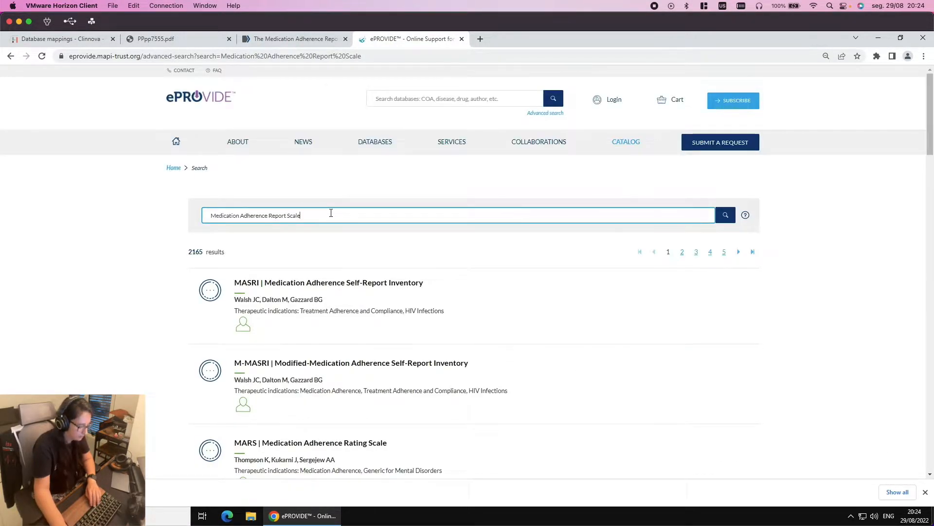
# Append 5 to the query, review the 2712 results, and switch to the PPpp7555.pdf paper
pyautogui.write('5')
pyautogui.press('Return')
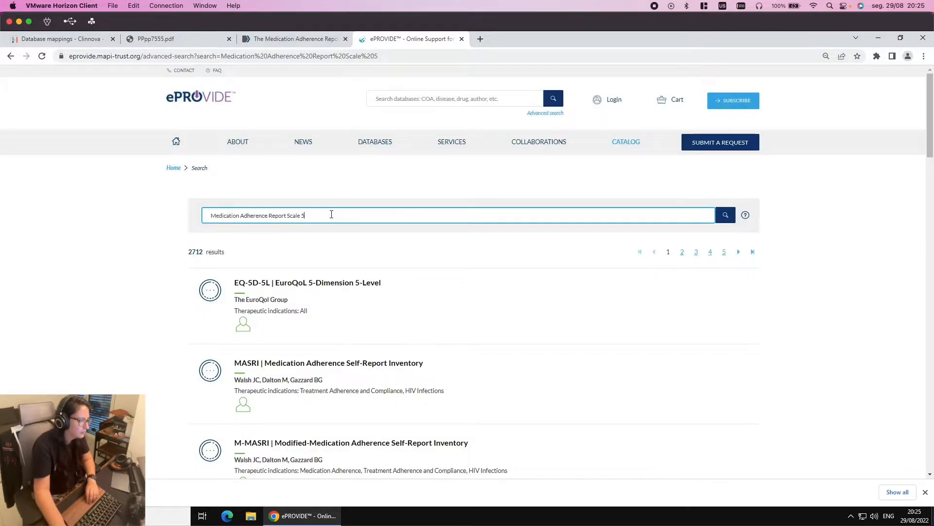
pyautogui.scroll(-5, 330, 236)
pyautogui.scroll(-7, 330, 238)
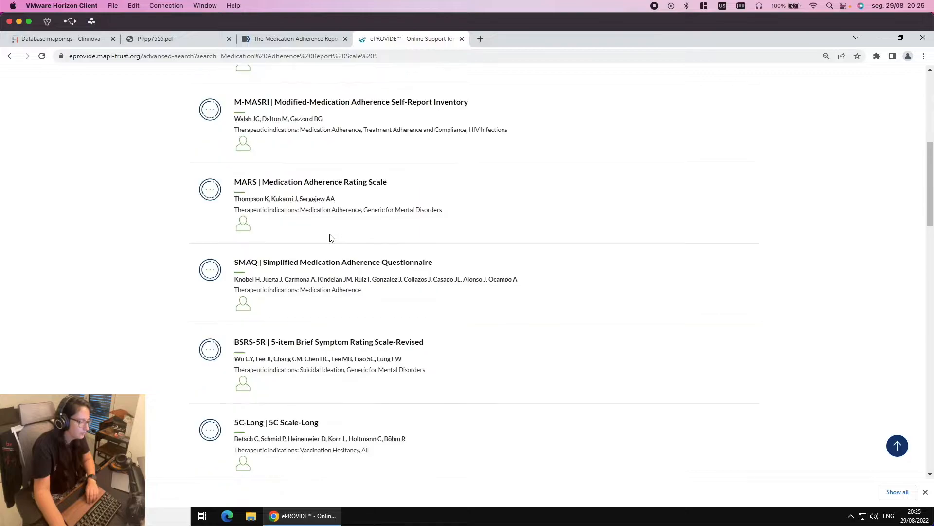
pyautogui.scroll(-9, 329, 237)
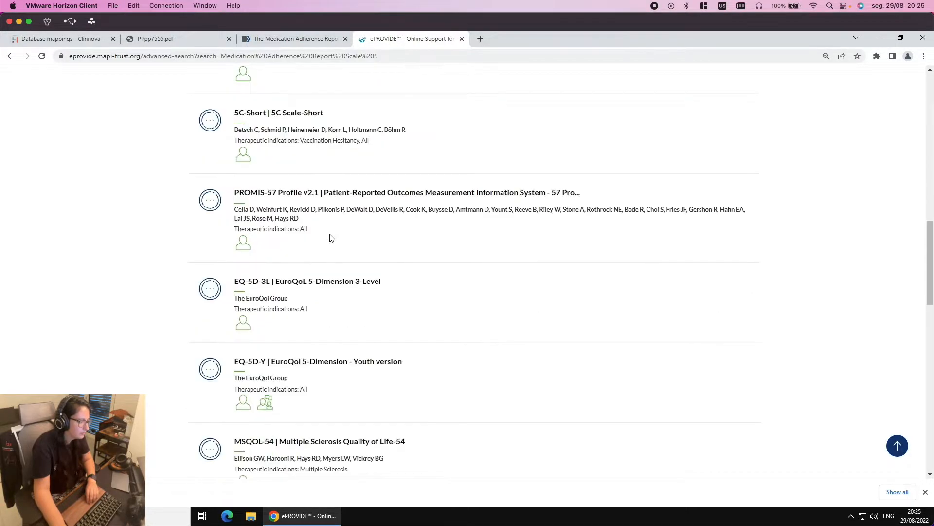
pyautogui.scroll(-8, 330, 237)
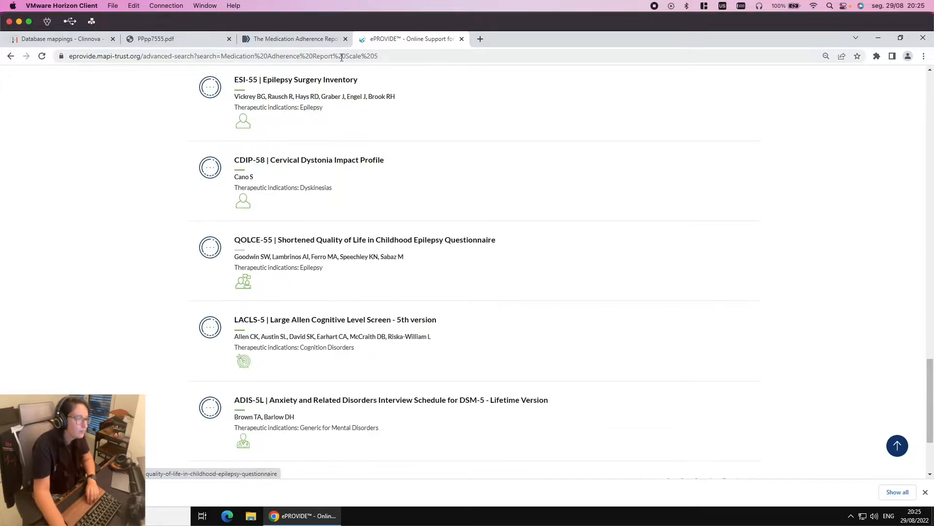
pyautogui.scroll(20, 369, 130)
pyautogui.scroll(3, 369, 129)
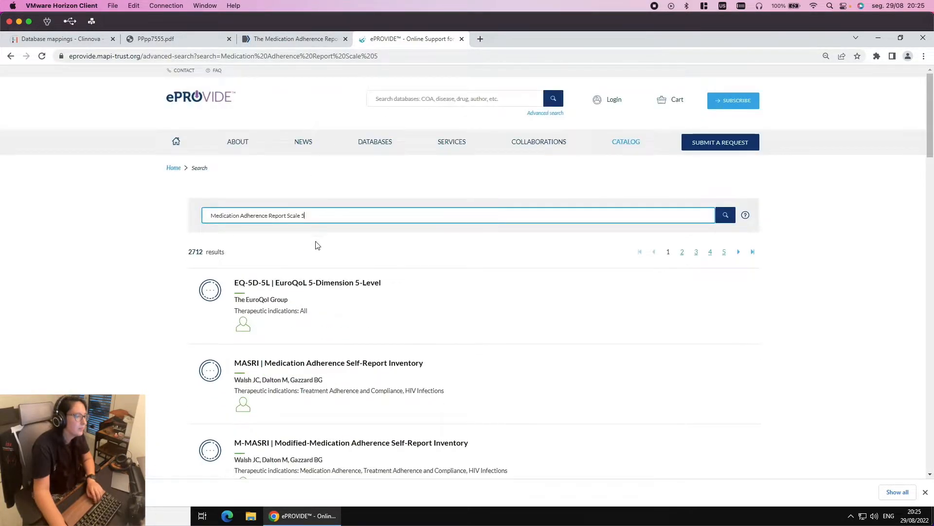
pyautogui.tripleClick(272, 214)
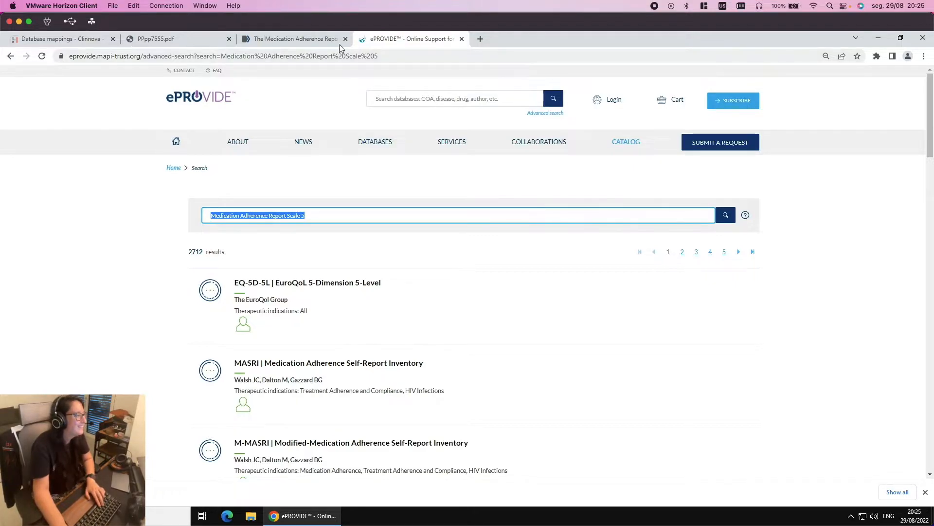
pyautogui.click(193, 44)
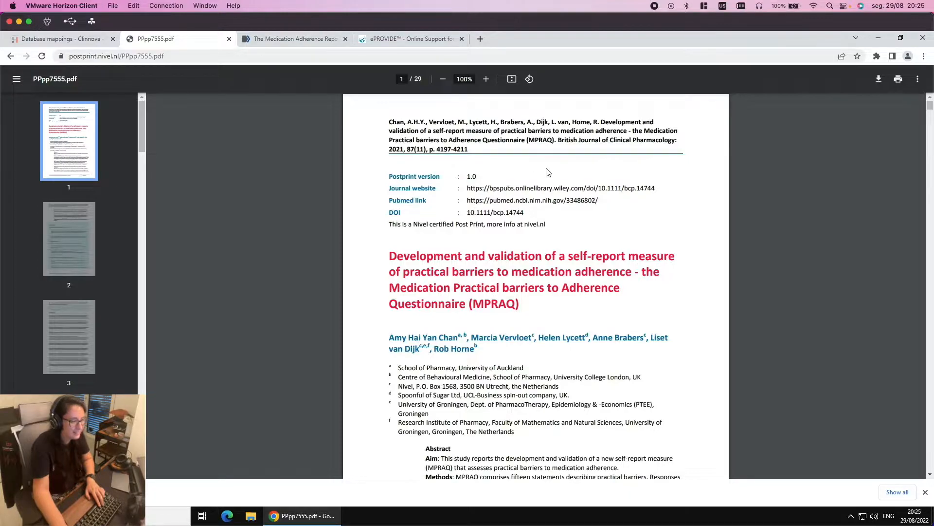
# Scroll the MPRAQ paper PDF down to the Highlights box on page 2
pyautogui.scroll(-2, 529, 176)
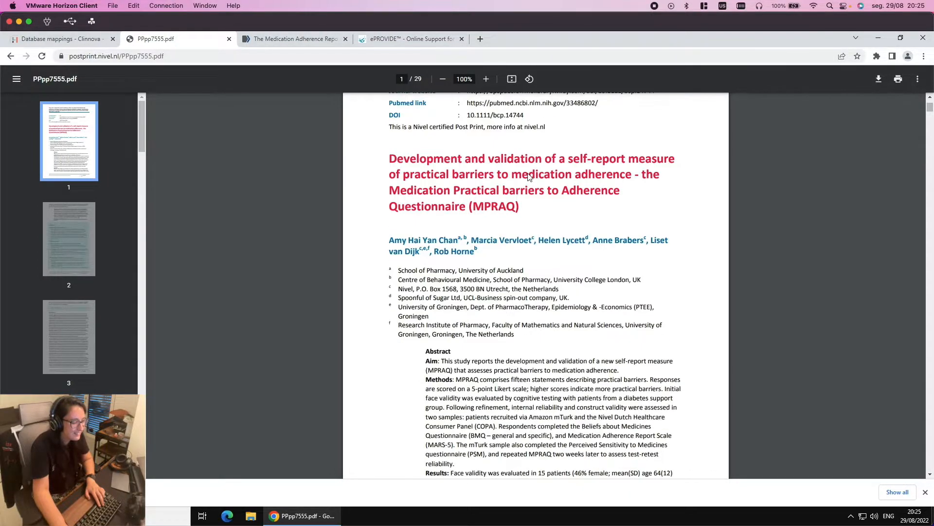
pyautogui.scroll(-3, 529, 177)
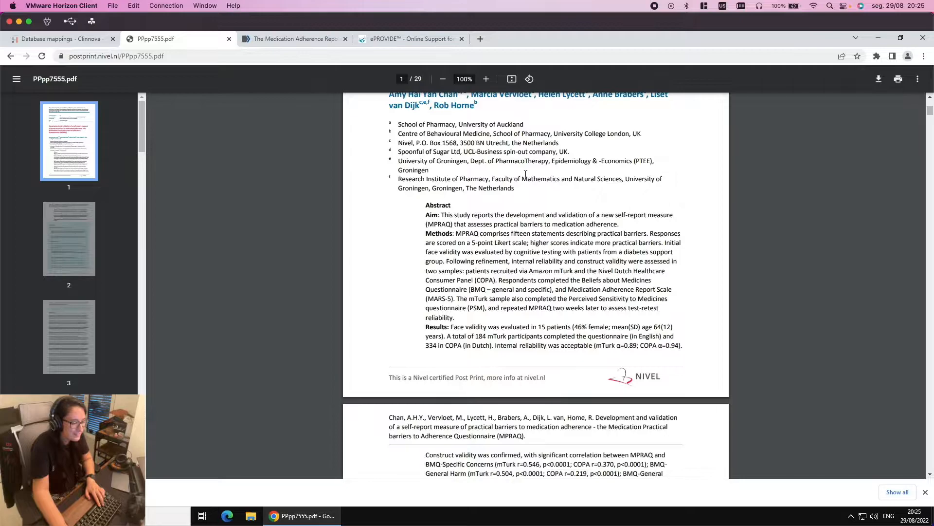
pyautogui.scroll(-3, 525, 174)
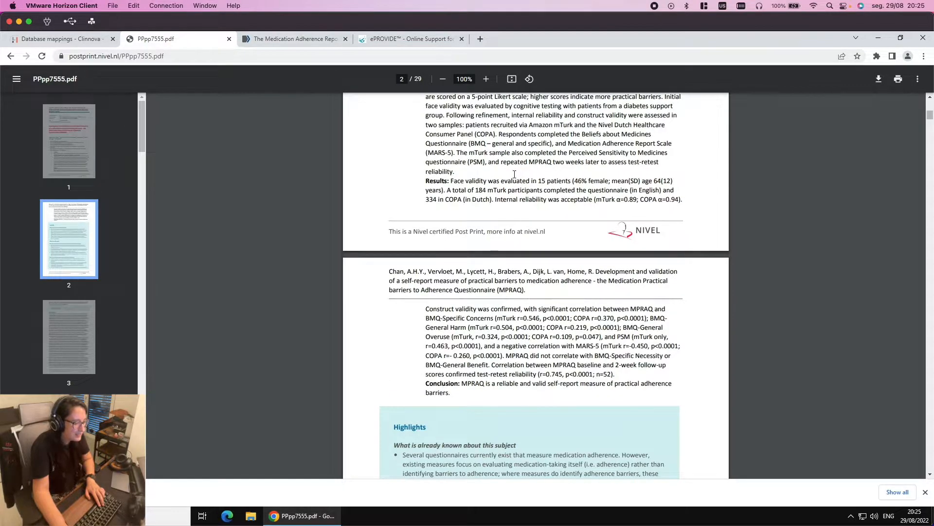
pyautogui.scroll(-2, 515, 174)
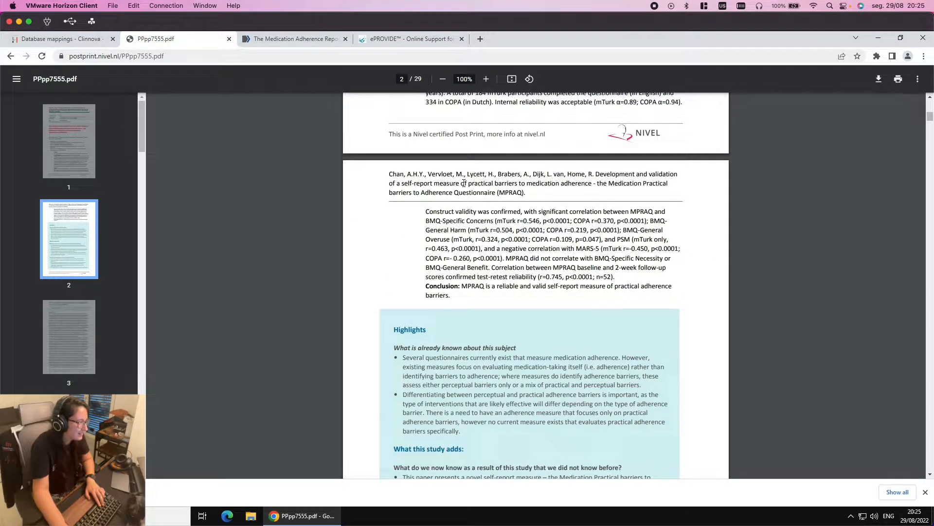
pyautogui.scroll(-3, 464, 183)
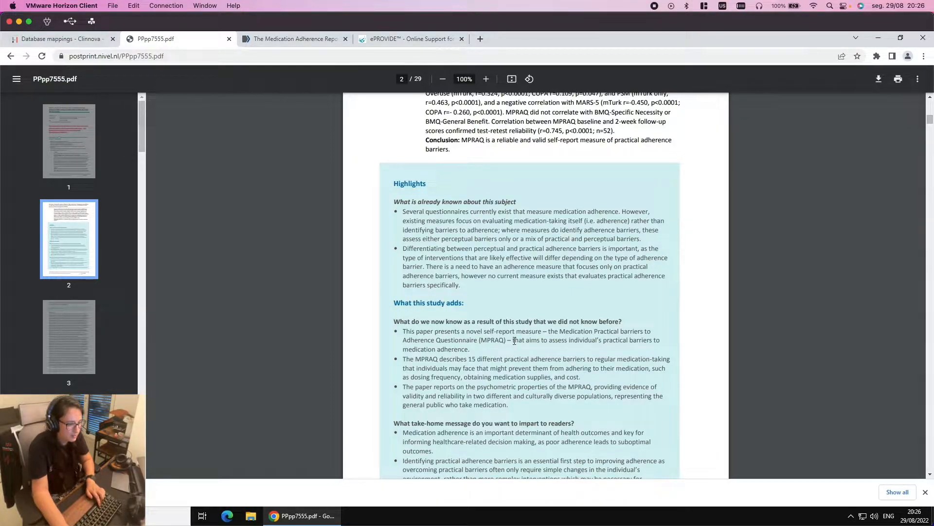
# Scroll the PDF from page 7 to page 9's Medication adherence section describing MARS-5
pyautogui.scroll(-2, 515, 341)
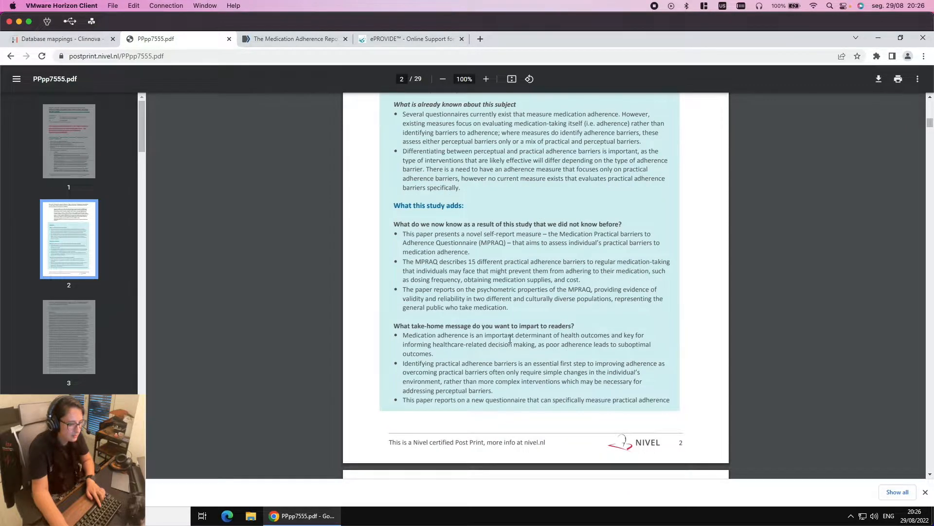
pyautogui.scroll(-8, 510, 339)
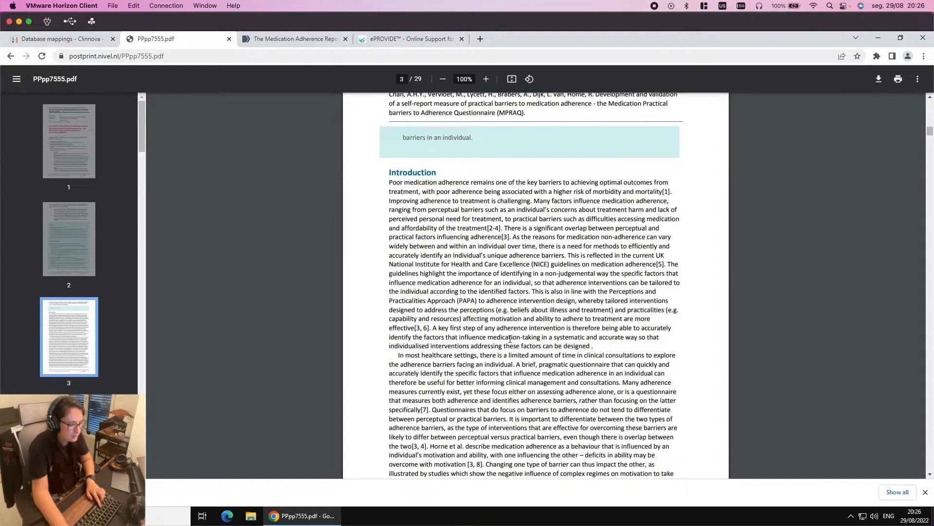
pyautogui.scroll(-9, 510, 339)
pyautogui.scroll(-10, 510, 339)
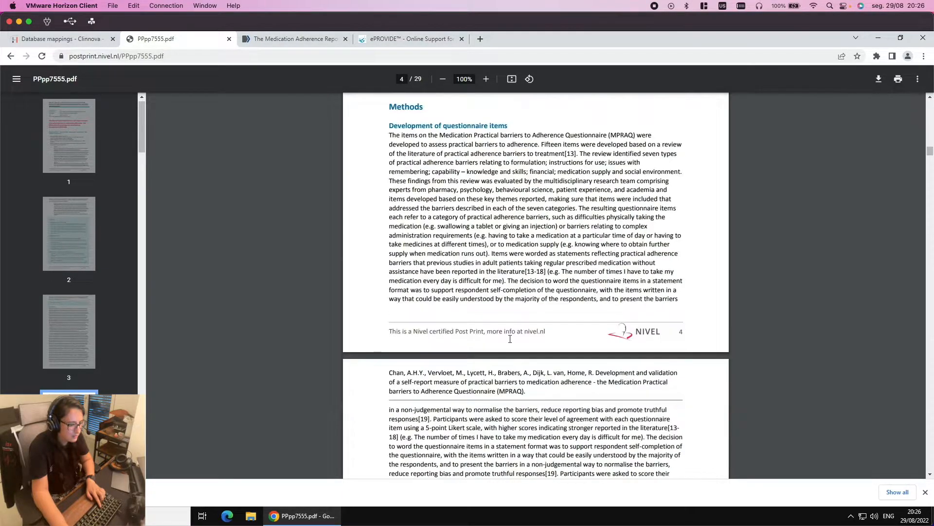
pyautogui.scroll(-9, 510, 339)
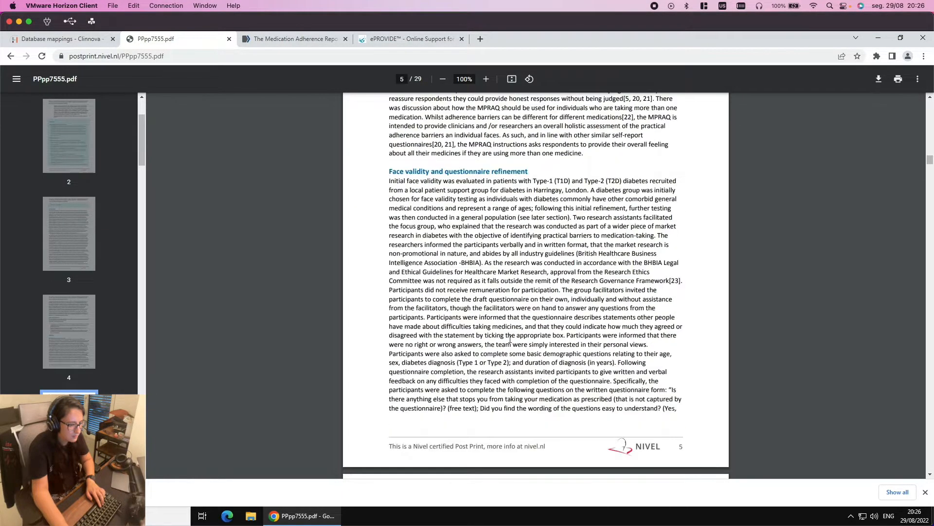
pyautogui.scroll(-5, 507, 336)
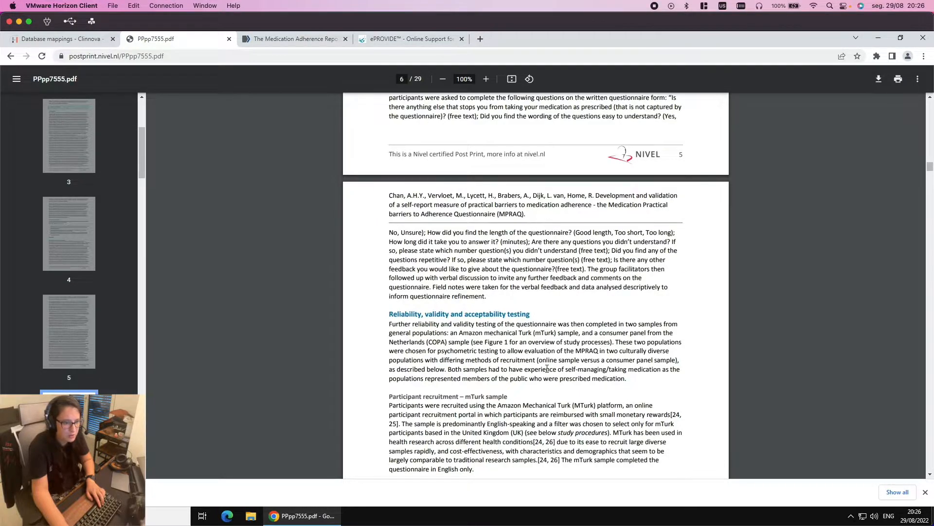
pyautogui.scroll(-12, 547, 368)
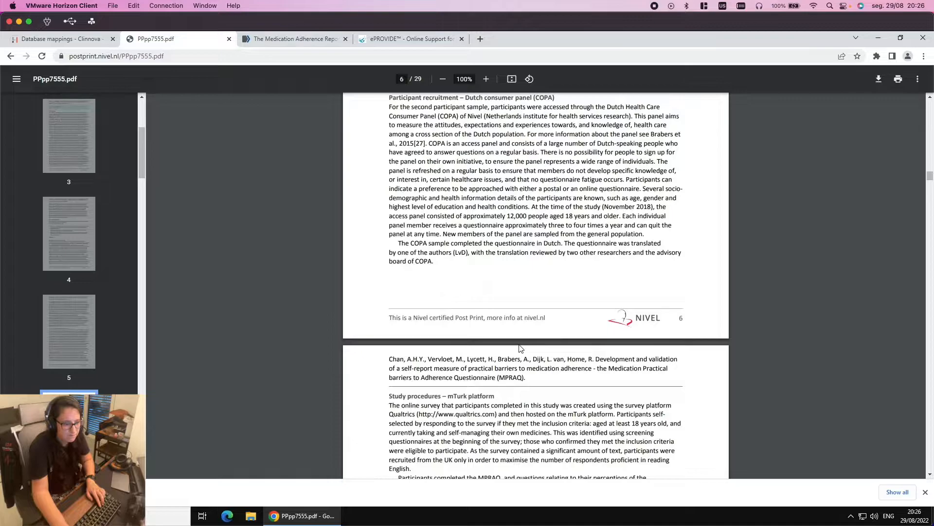
pyautogui.scroll(-2, 518, 348)
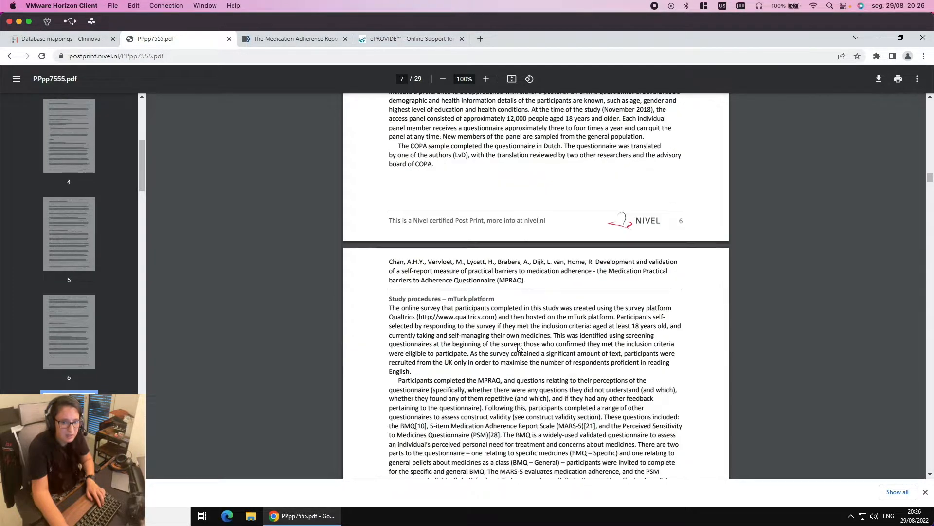
pyautogui.scroll(-5, 519, 348)
pyautogui.scroll(-8, 518, 347)
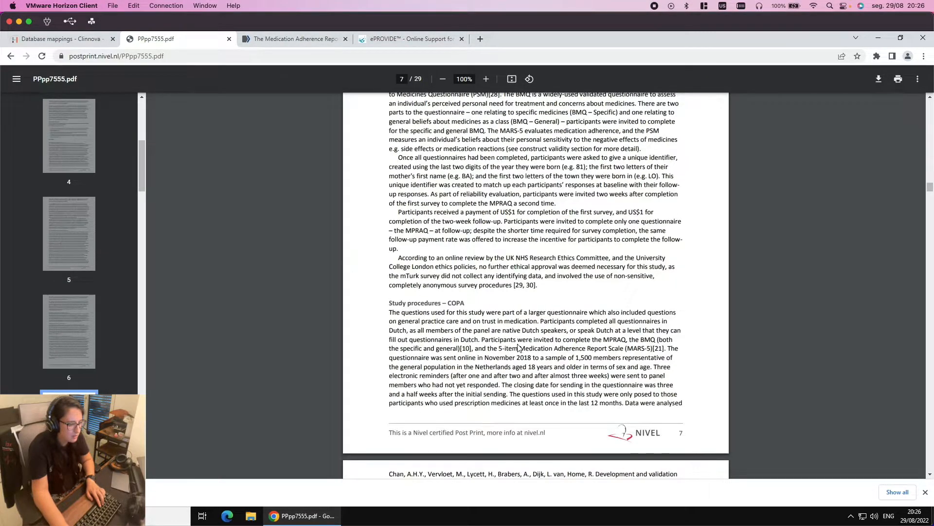
pyautogui.scroll(-7, 513, 340)
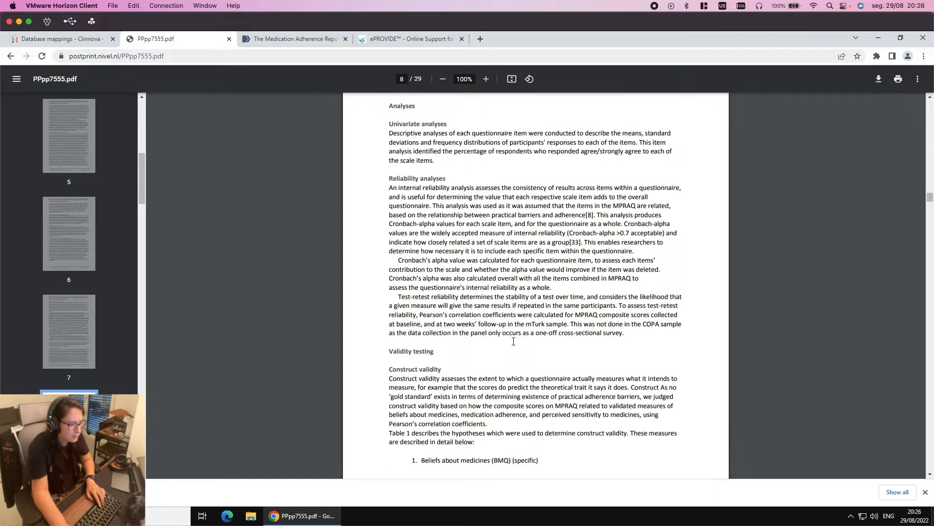
pyautogui.scroll(-3, 512, 341)
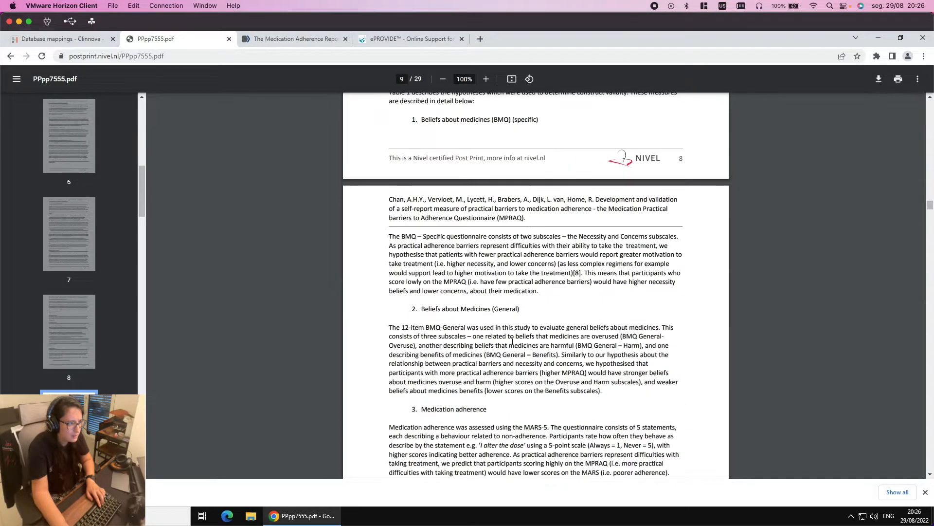
pyautogui.scroll(-3, 512, 341)
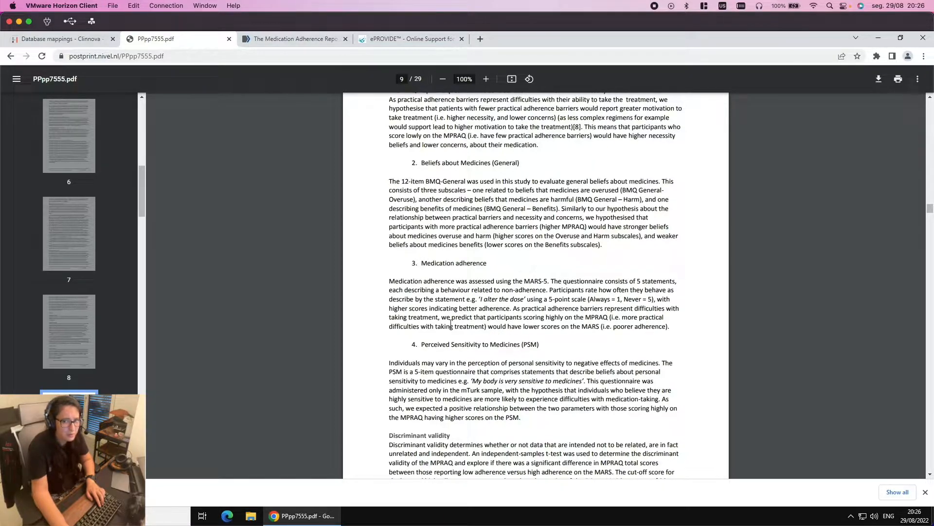
pyautogui.scroll(-1, 513, 354)
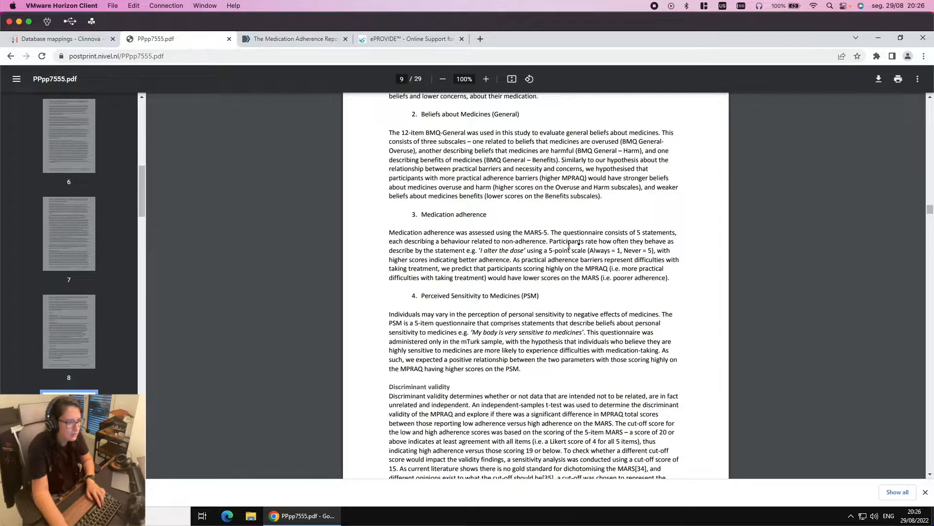
# Select and clear parts of the Medication adherence paragraph, then return to the PubMed Central article
pyautogui.moveTo(666, 283); pyautogui.dragTo(437, 267)
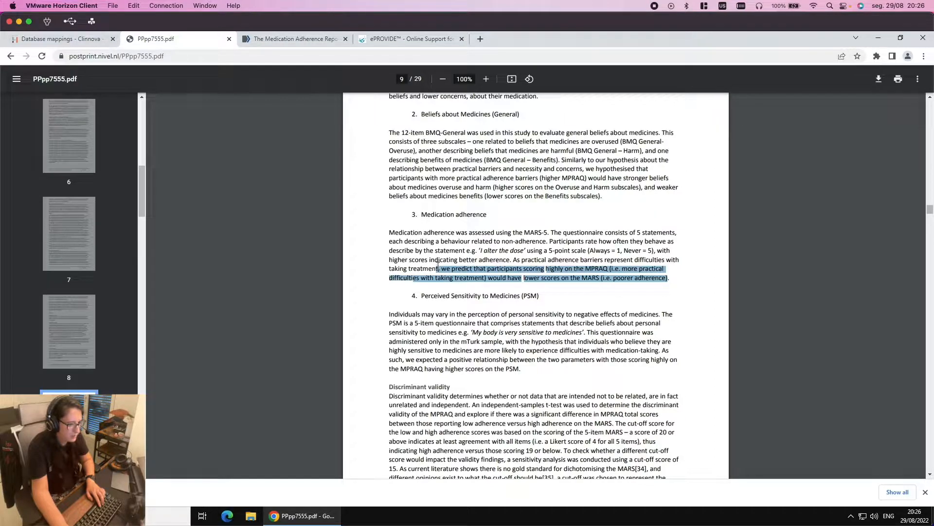
pyautogui.click(457, 253)
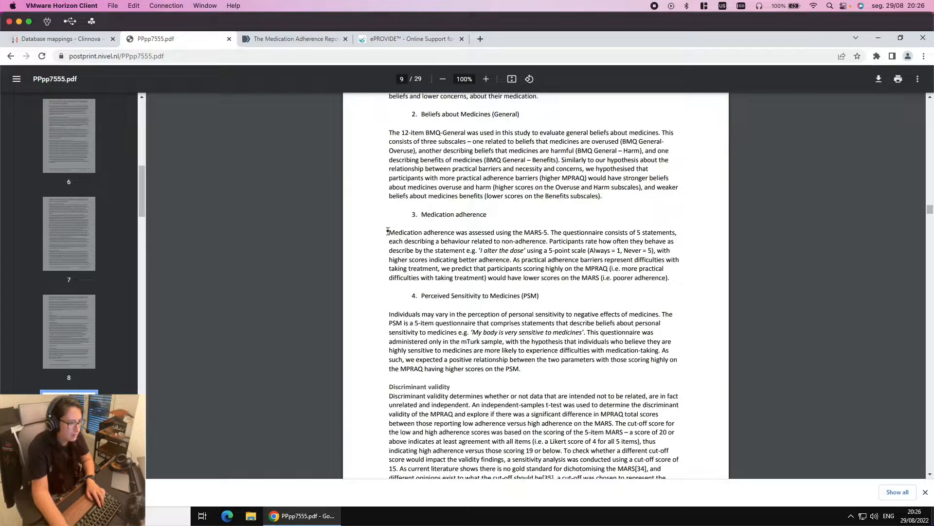
pyautogui.moveTo(458, 242); pyautogui.dragTo(676, 281)
pyautogui.click(675, 281)
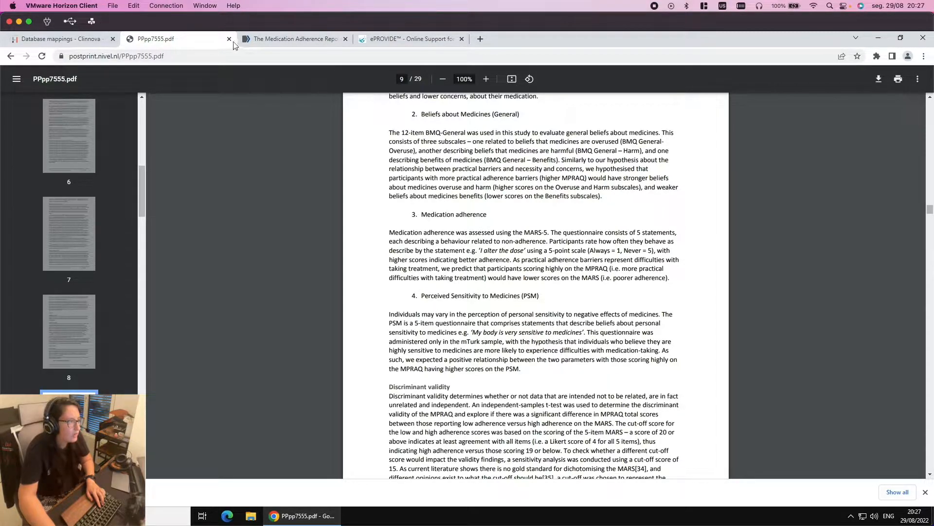
pyautogui.click(255, 38)
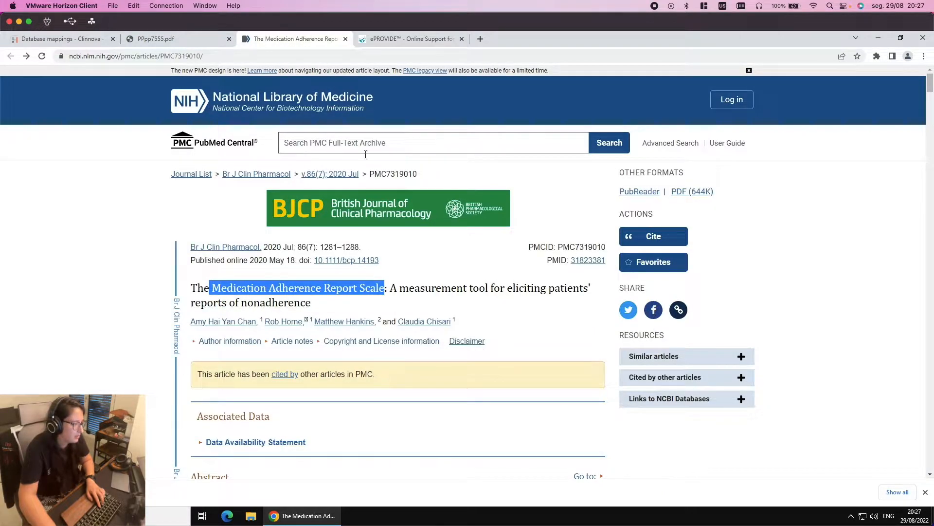
# Scroll down the article and briefly expand, then collapse, the Data Availability Statement
pyautogui.scroll(-2, 370, 159)
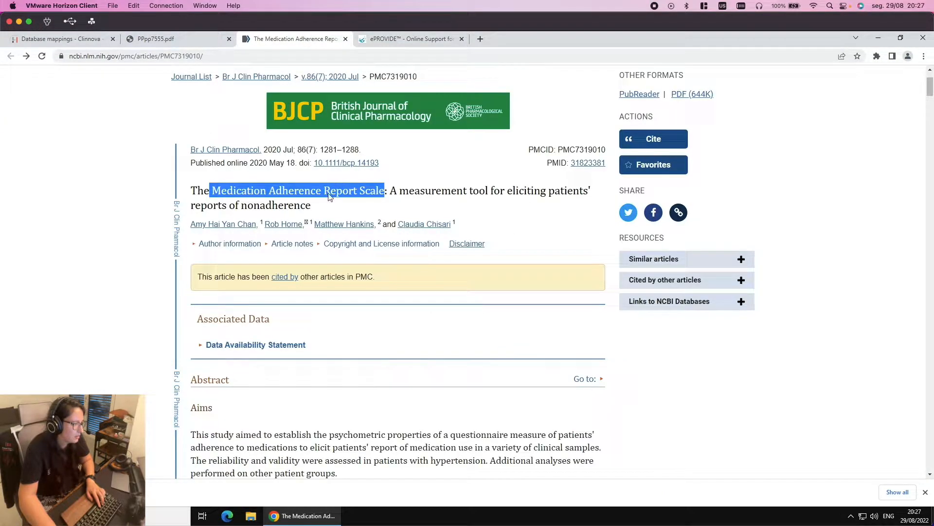
pyautogui.scroll(-3, 438, 271)
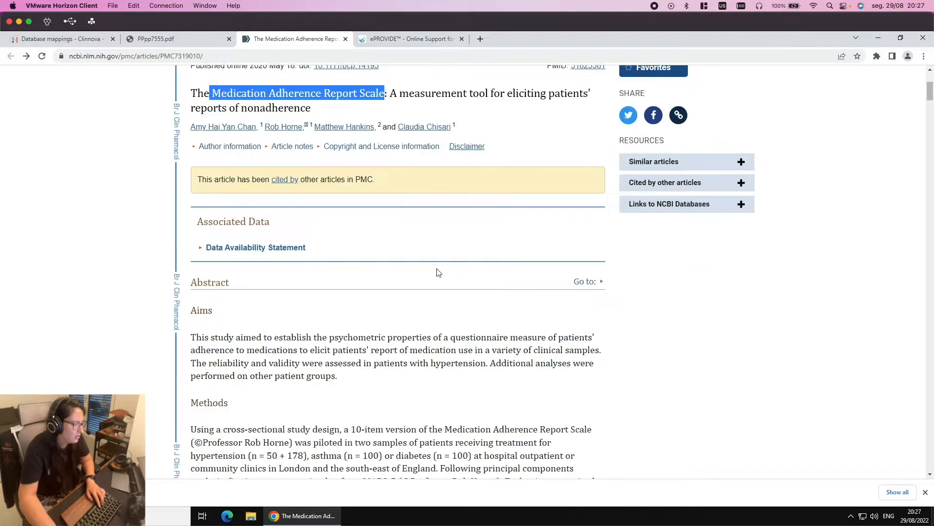
pyautogui.click(201, 199)
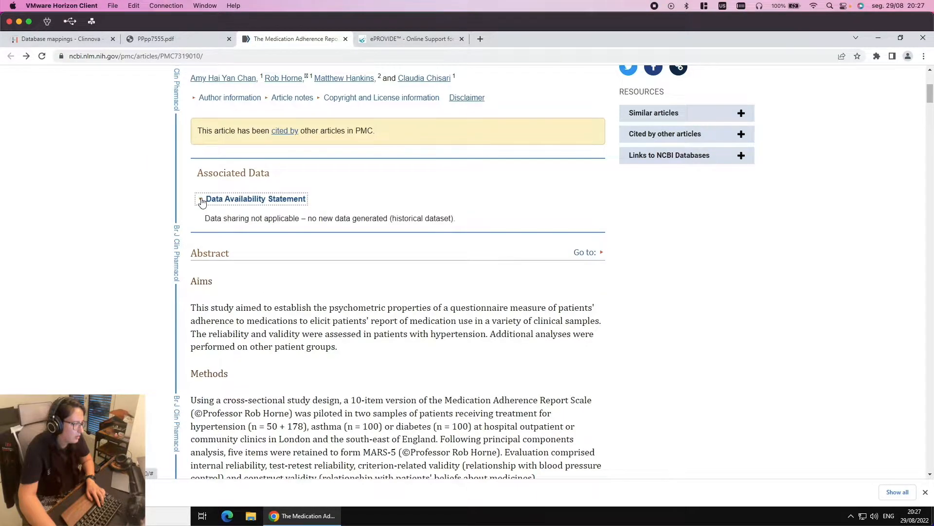
pyautogui.click(201, 200)
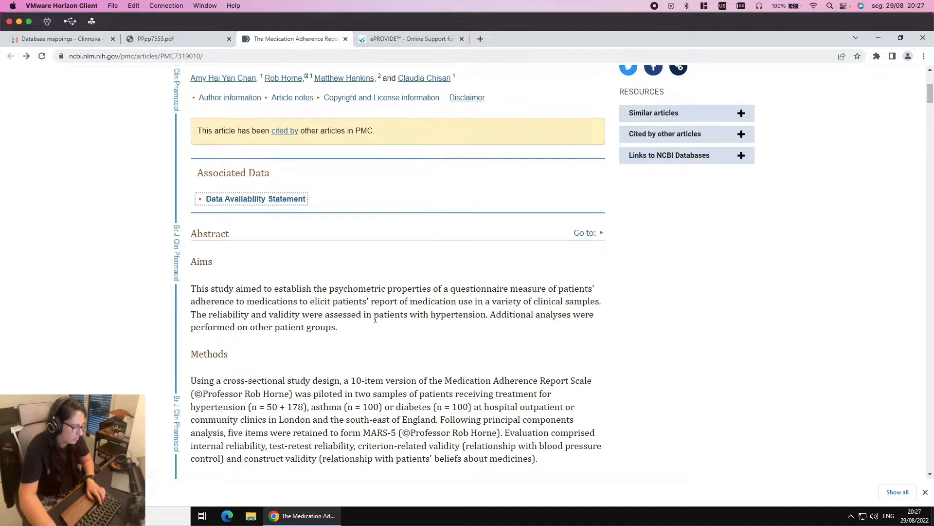
# Find 'COPYRIGHT' on the page and expand the Copyright and License information showing CC BY-NC-ND 4.0
pyautogui.hotkey('ctrl', 'f')
pyautogui.write('cOPUY')
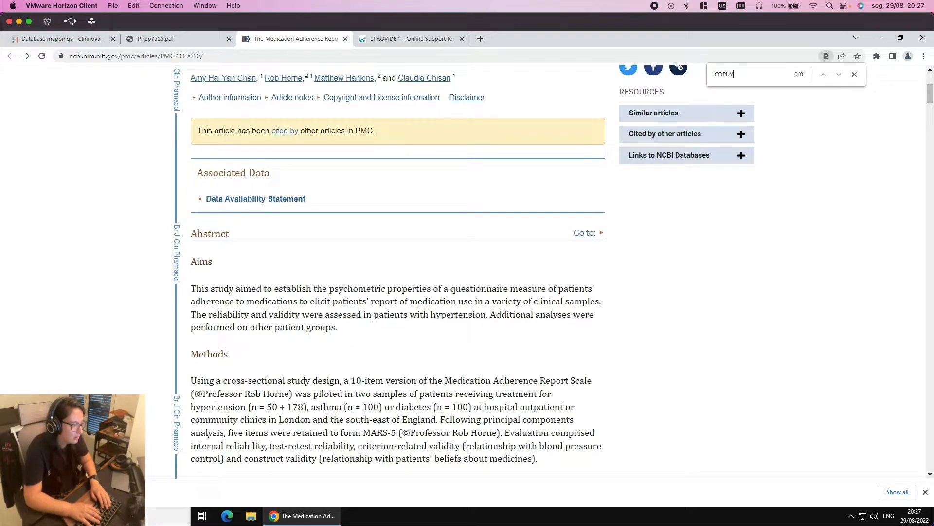
pyautogui.press('BackSpace')
pyautogui.press('BackSpace')
pyautogui.write('Y')
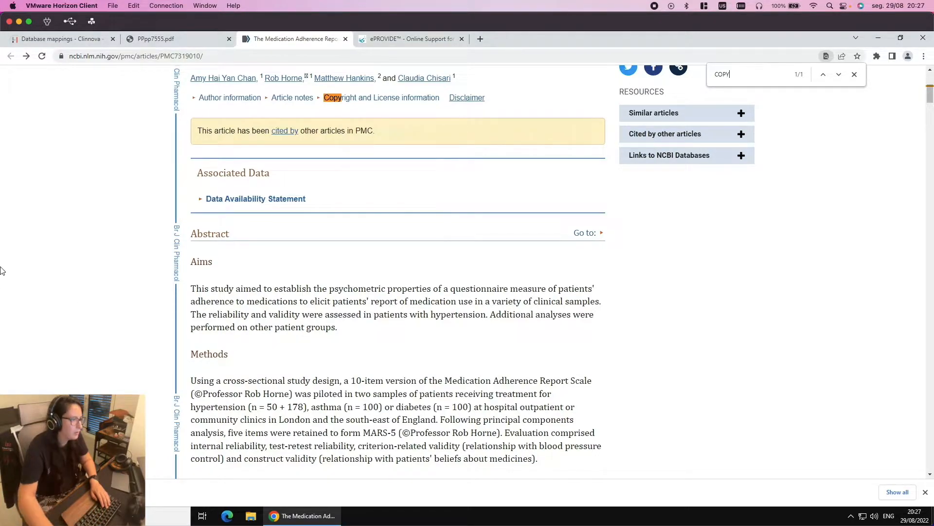
pyautogui.click(366, 98)
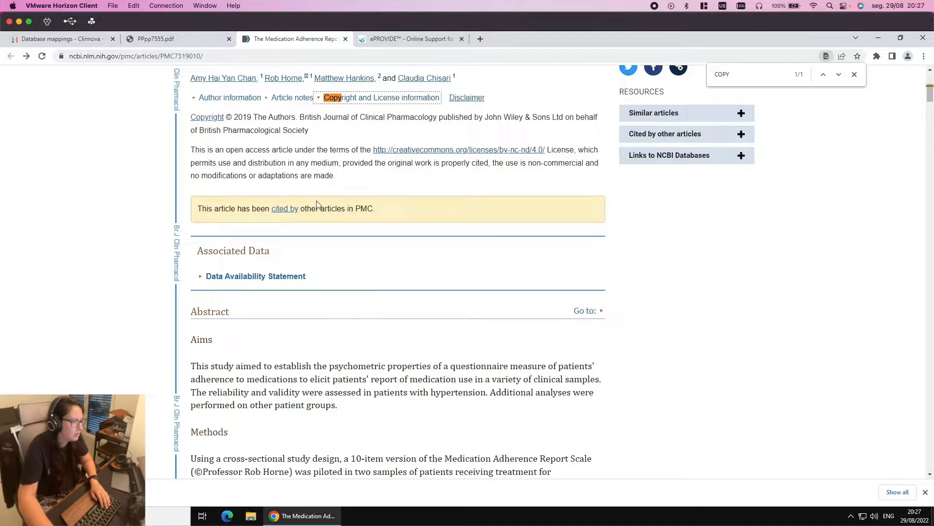
pyautogui.doubleClick(720, 76)
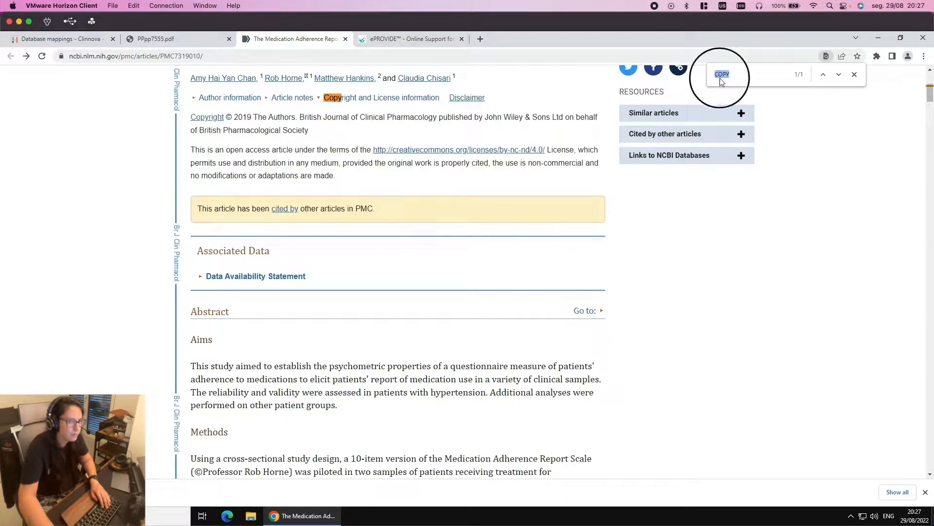
pyautogui.click(734, 76)
pyautogui.write('RIGHT')
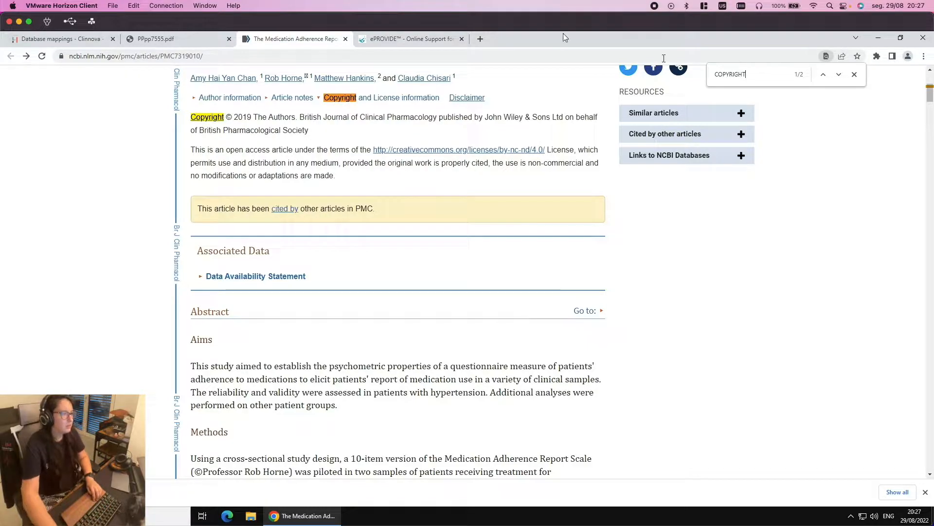
# Begin a web search for 'MARDS', then abandon it and return to ePROVIDE
pyautogui.click(410, 40)
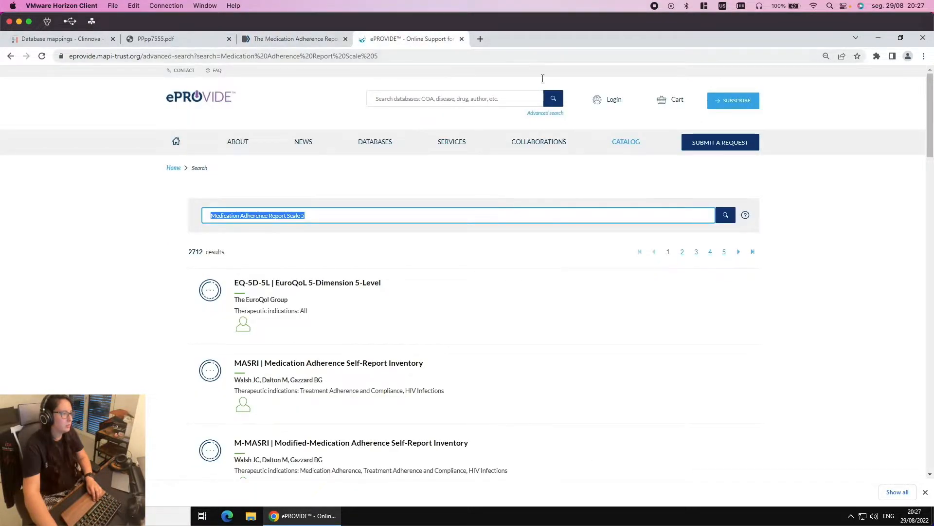
pyautogui.click(436, 55)
pyautogui.write('MA')
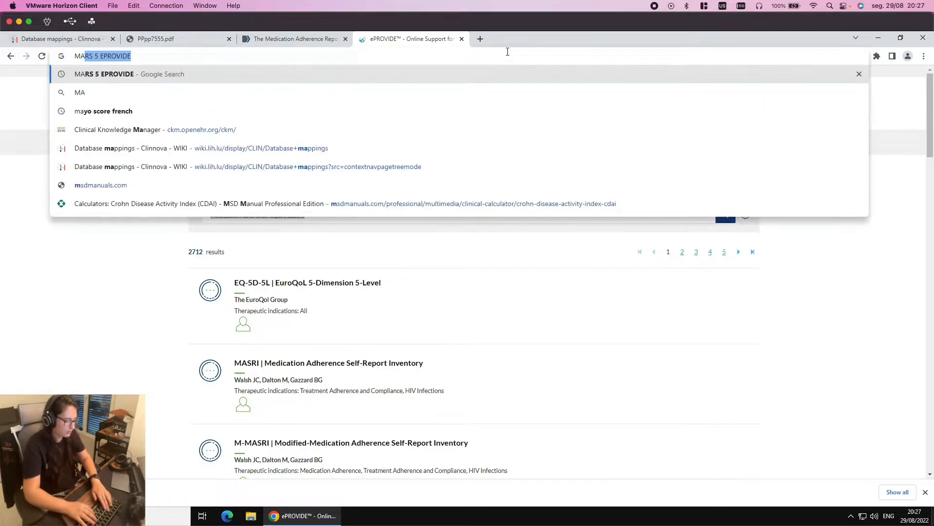
pyautogui.write('RDS')
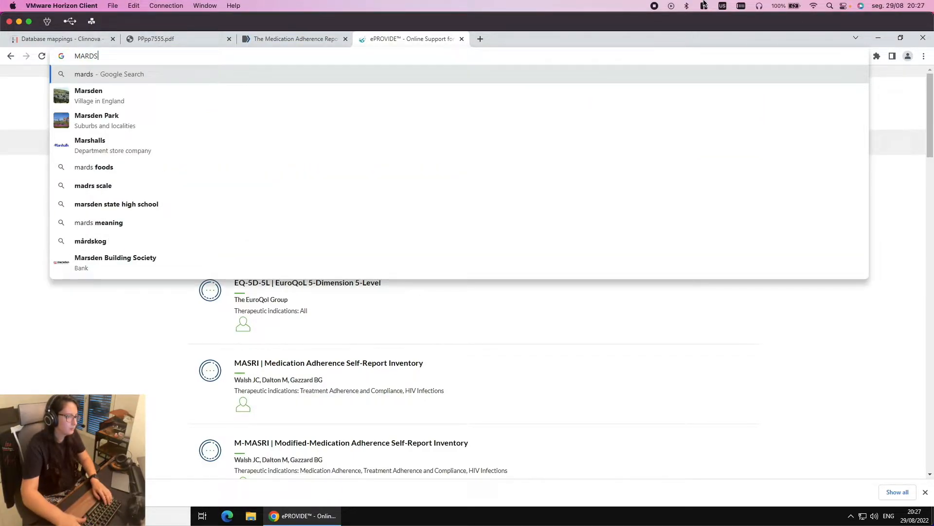
pyautogui.click(138, 356)
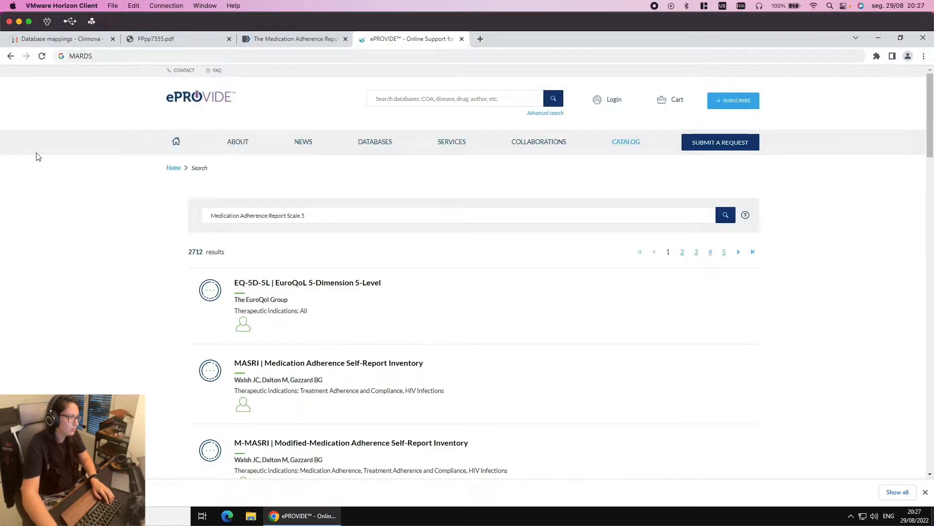
# Search the ePROVIDE catalogue for the MARS-5 author's name and browse the 126 results
pyautogui.tripleClick(210, 217)
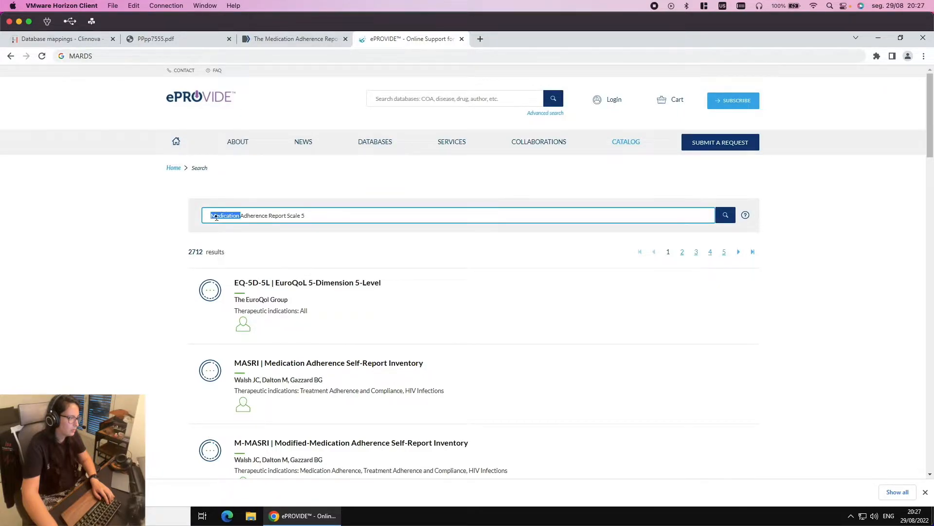
pyautogui.write('Rob')
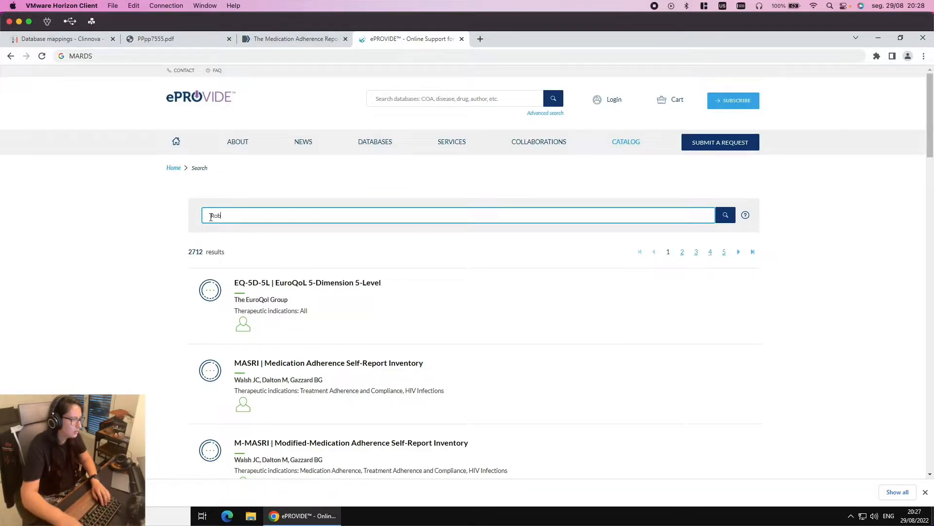
pyautogui.click(322, 39)
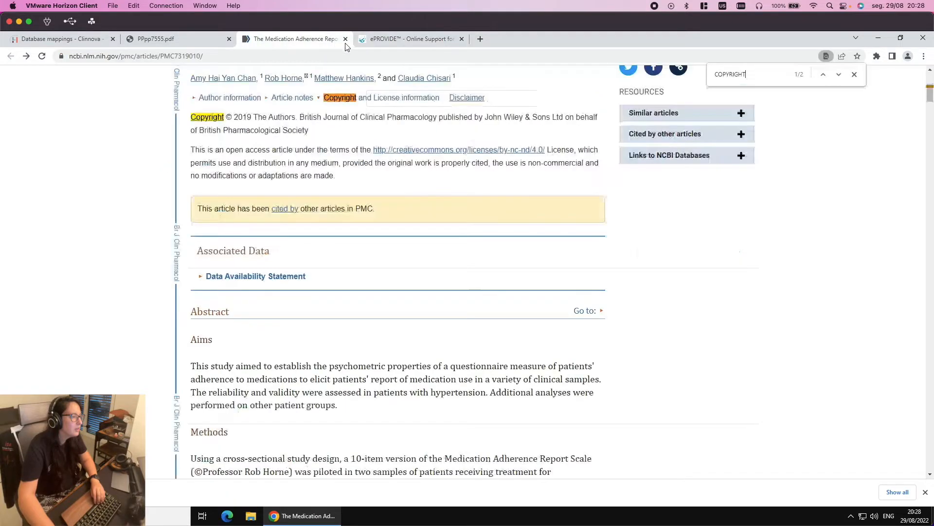
pyautogui.click(398, 38)
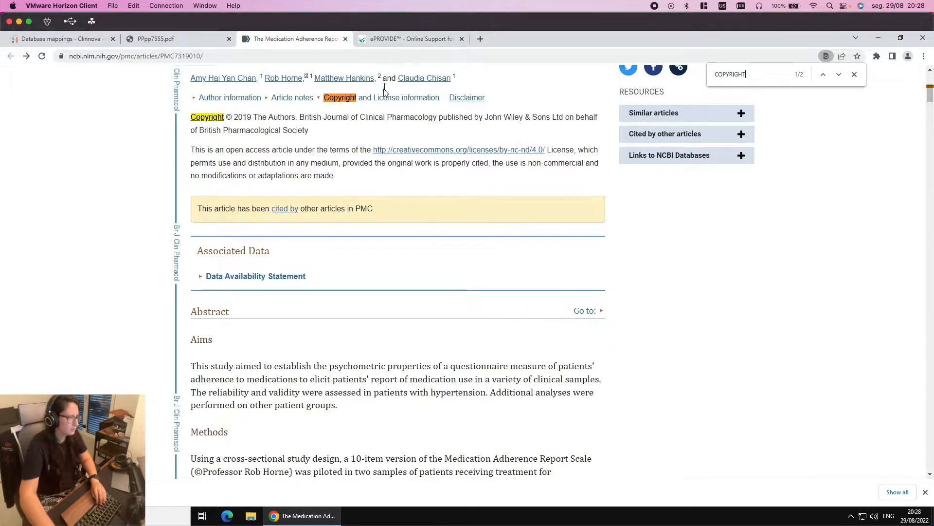
pyautogui.write('hornwe')
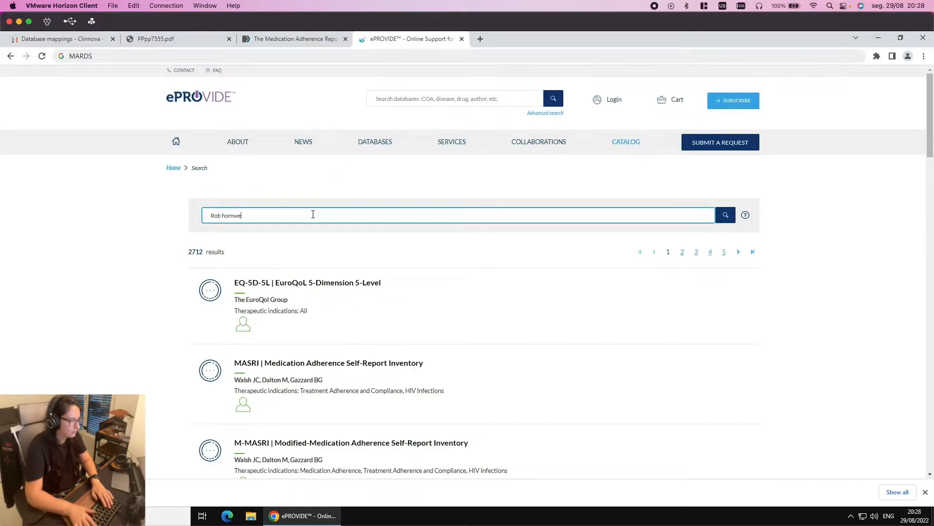
pyautogui.press('BackSpace')
pyautogui.press('BackSpace')
pyautogui.write('e')
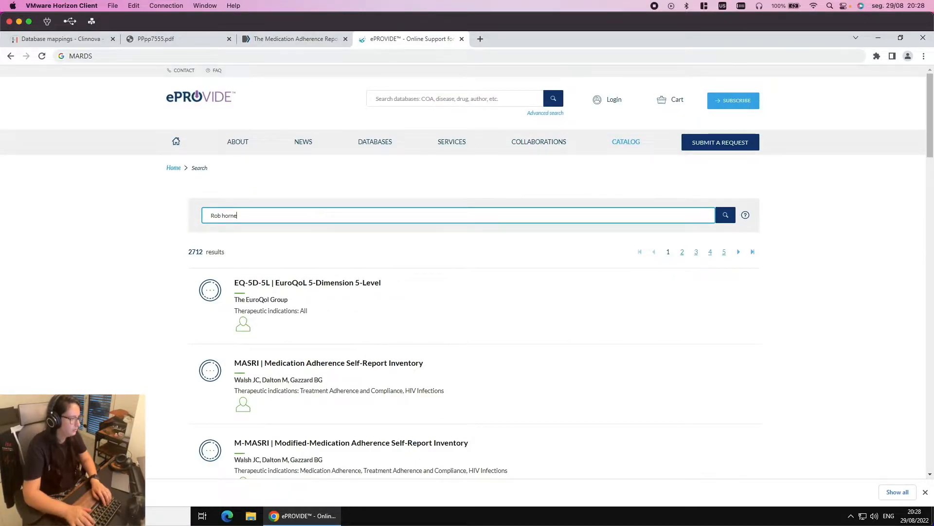
pyautogui.press('Return')
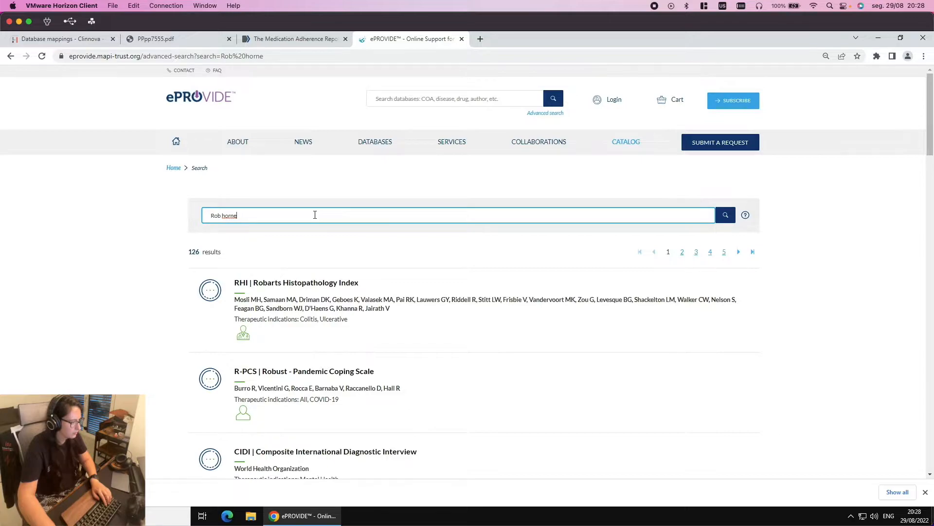
pyautogui.scroll(-5, 380, 287)
pyautogui.scroll(-8, 381, 286)
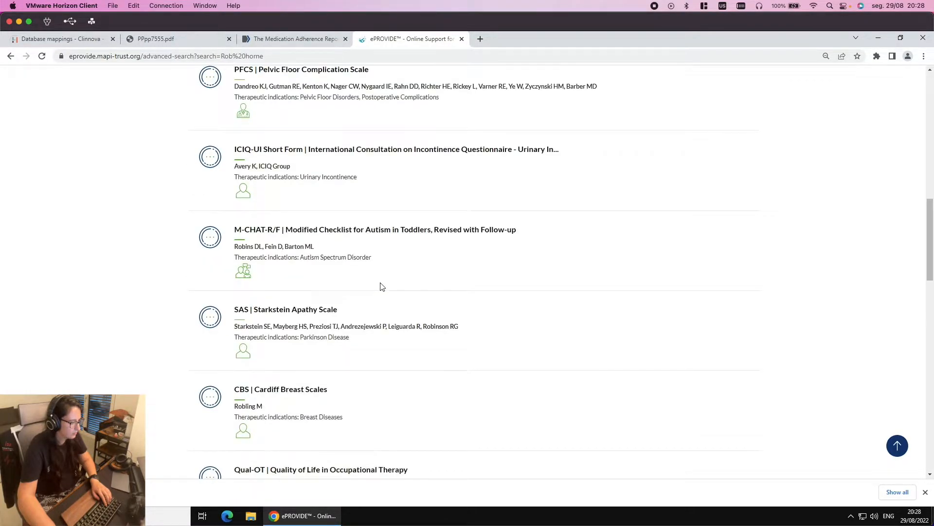
pyautogui.scroll(-13, 381, 287)
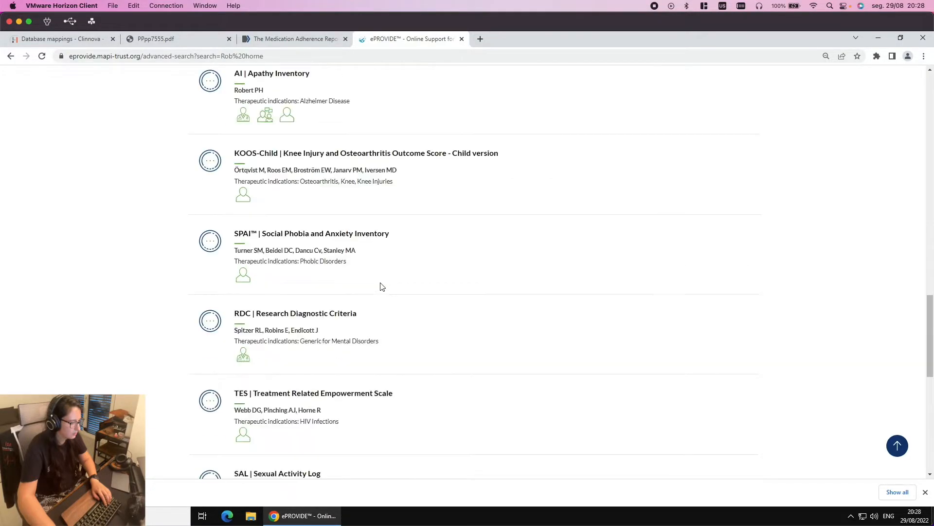
pyautogui.scroll(-7, 381, 286)
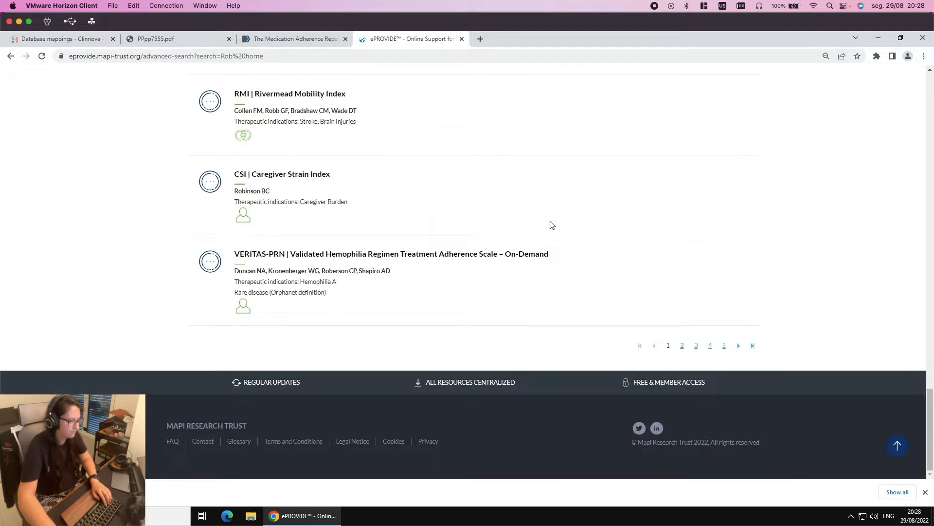
# Google 'mars 5' with the author's name and 'copyright'
pyautogui.click(288, 40)
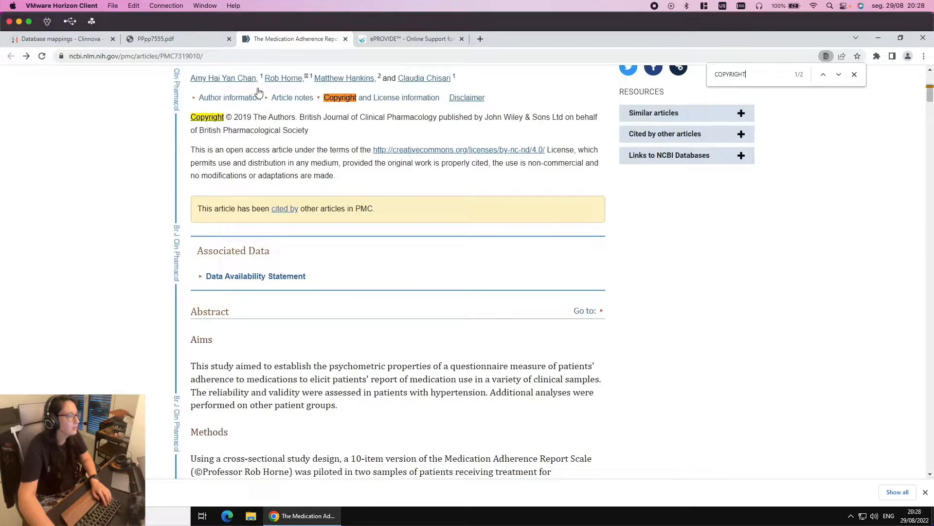
pyautogui.click(196, 58)
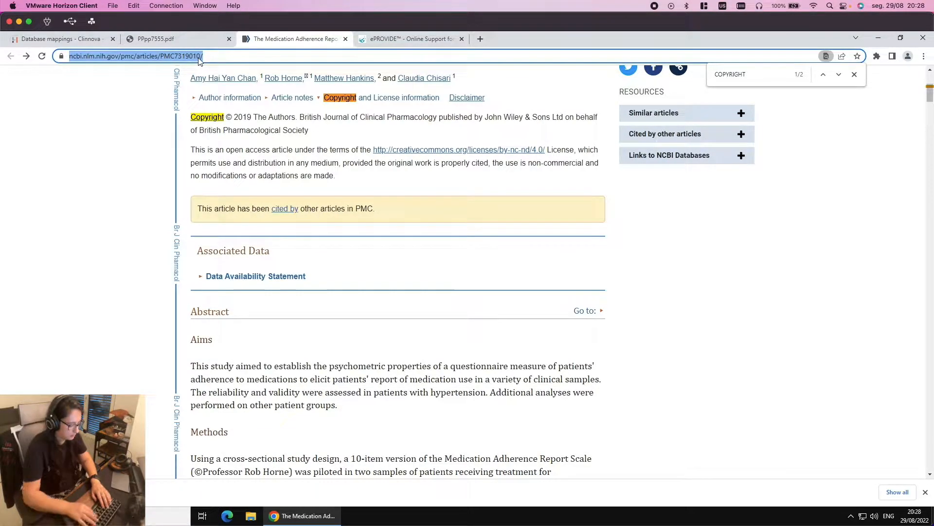
pyautogui.click(413, 39)
pyautogui.click(407, 54)
pyautogui.write('mards ')
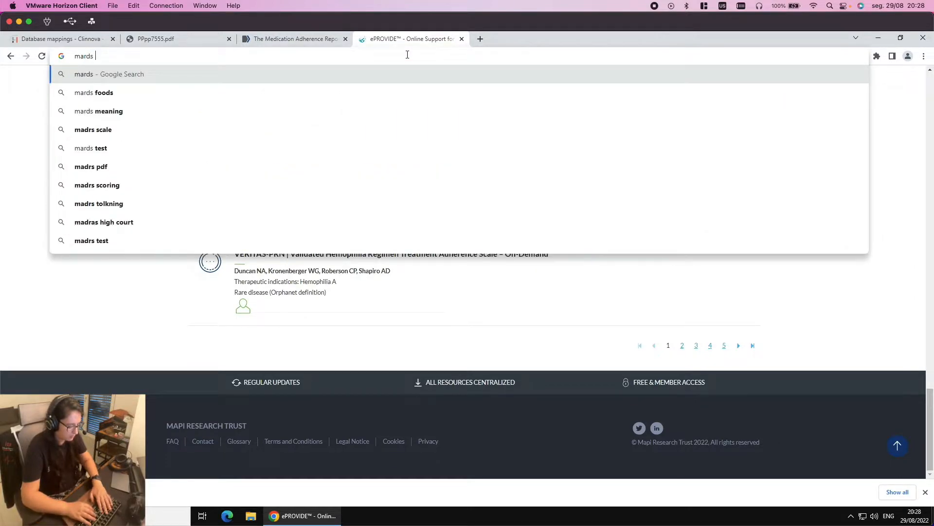
pyautogui.write('5 rob')
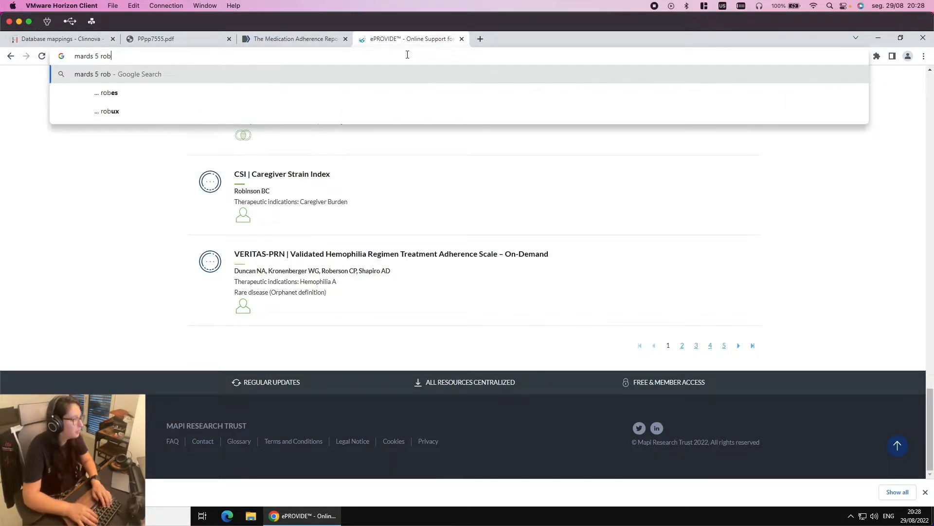
pyautogui.write(' horne')
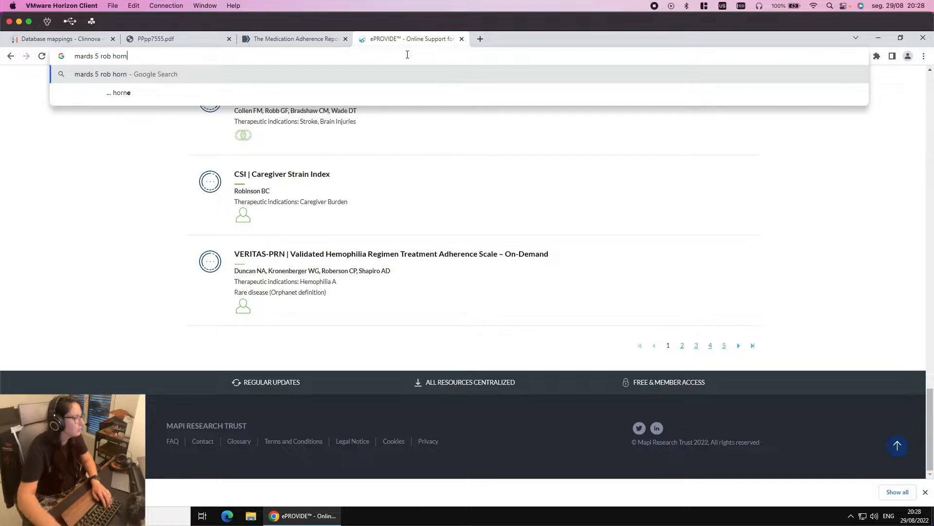
pyautogui.click(90, 56)
pyautogui.press('BackSpace')
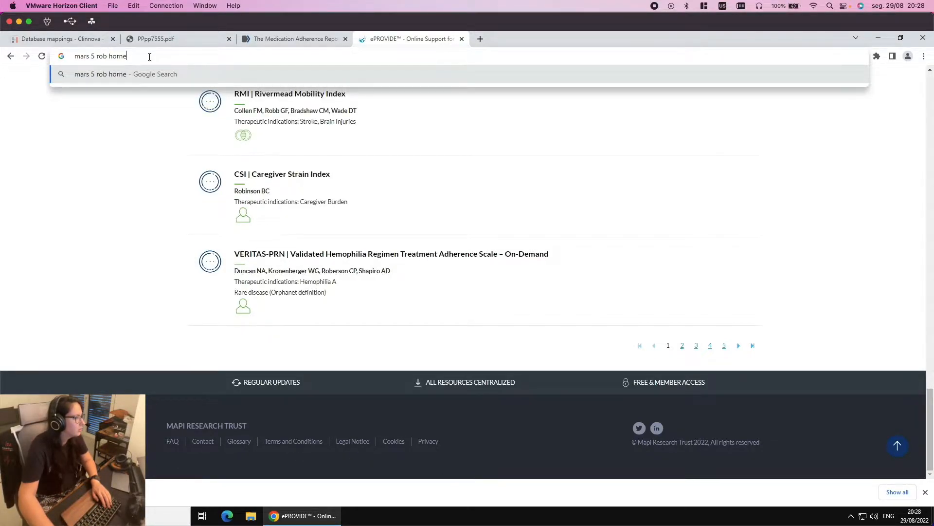
pyautogui.write('copy')
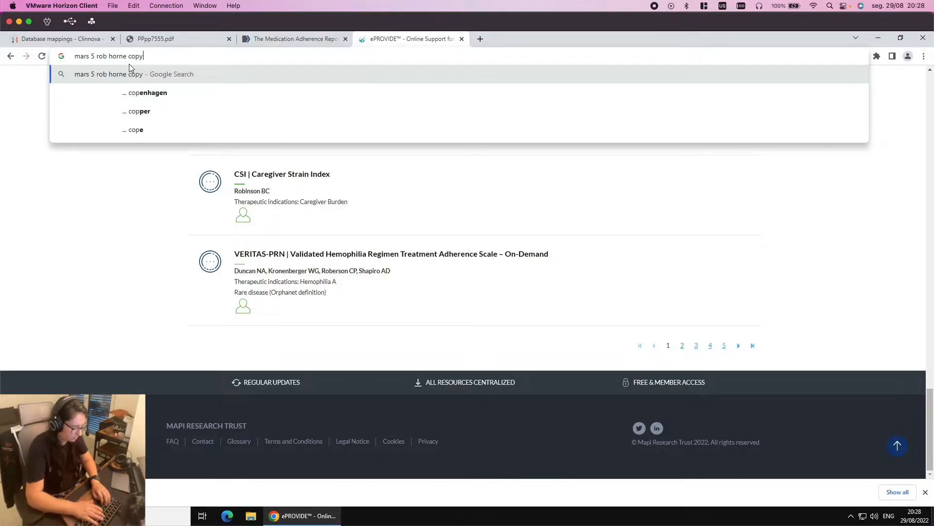
pyautogui.write('right')
pyautogui.press('Return')
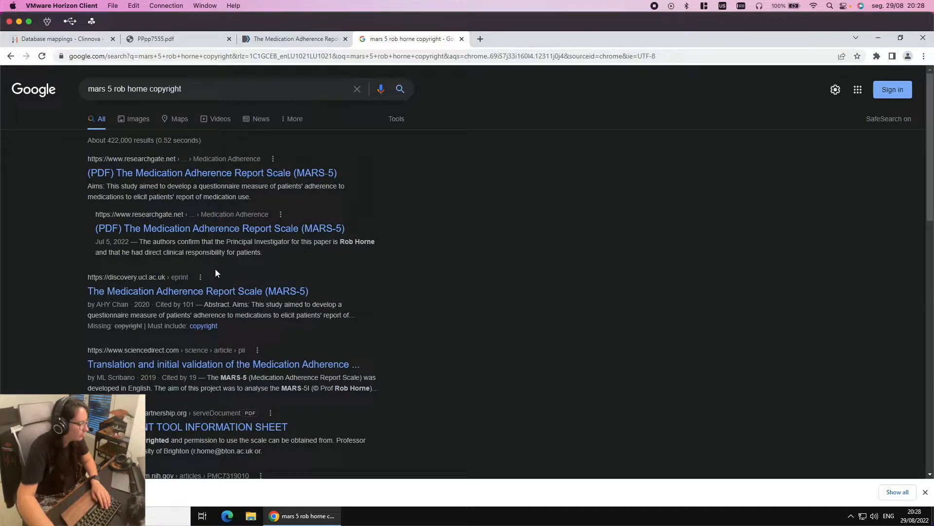
# Open the ResearchGate, ScienceDirect and ASSESSMENT TOOL INFORMATION SHEET results in new tabs
pyautogui.rightClick(173, 228)
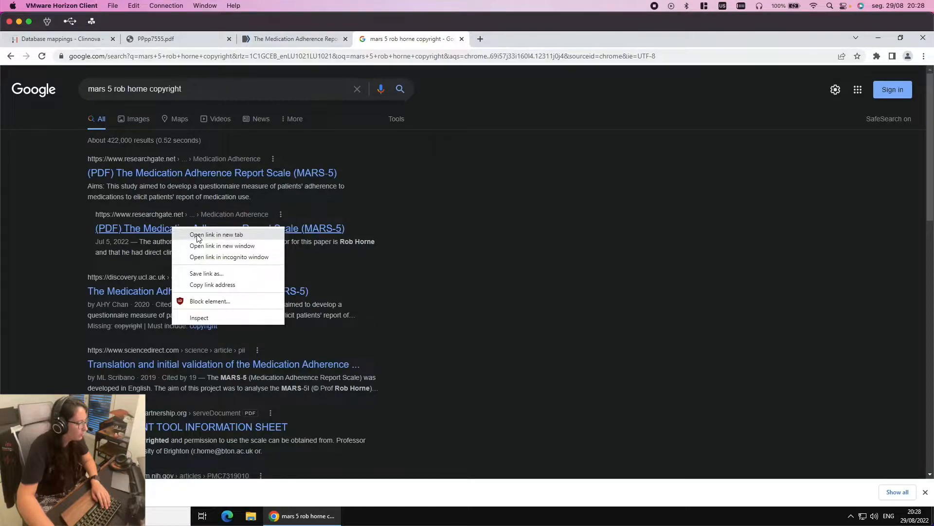
pyautogui.click(216, 234)
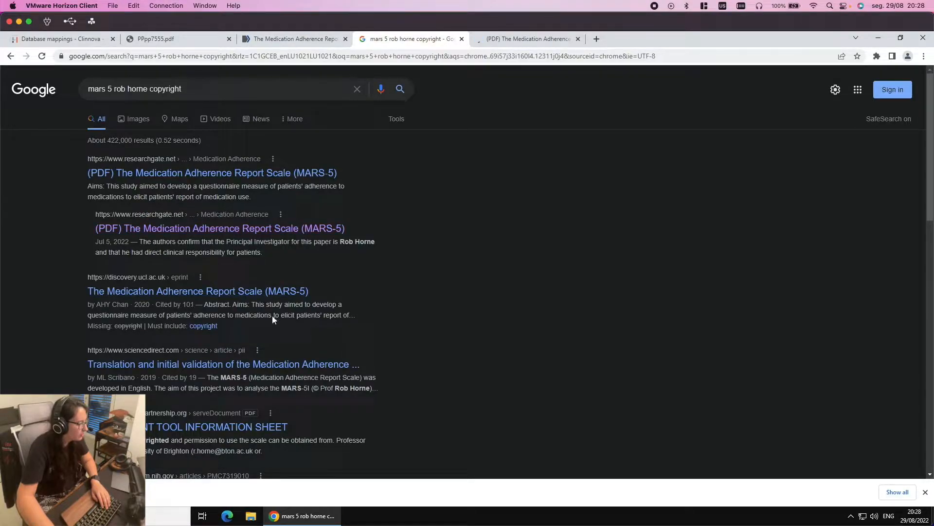
pyautogui.scroll(-1, 290, 322)
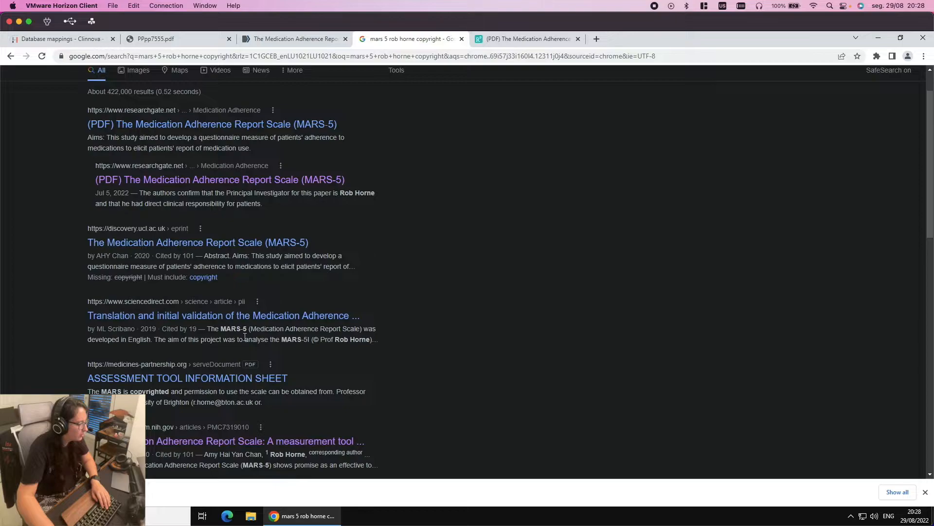
pyautogui.moveTo(270, 339); pyautogui.dragTo(342, 340)
pyautogui.click(342, 340)
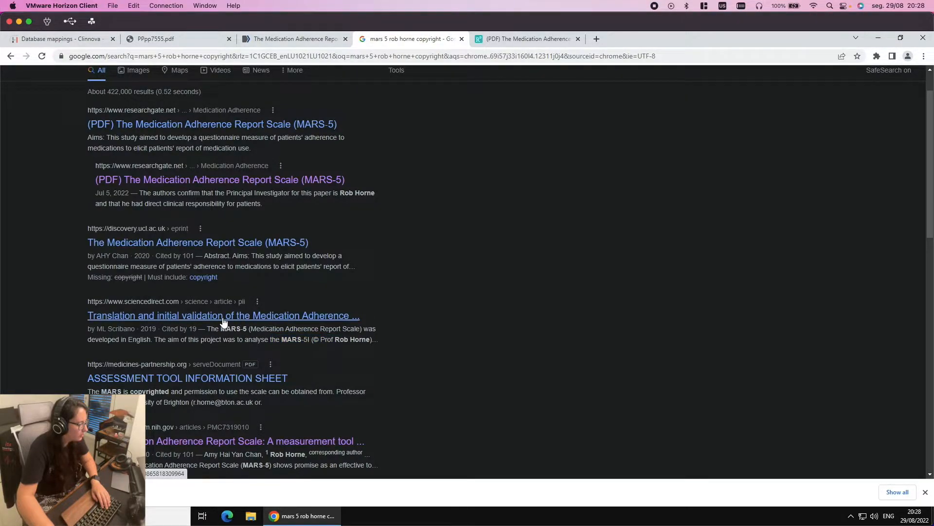
pyautogui.rightClick(225, 318)
pyautogui.click(255, 324)
pyautogui.rightClick(156, 383)
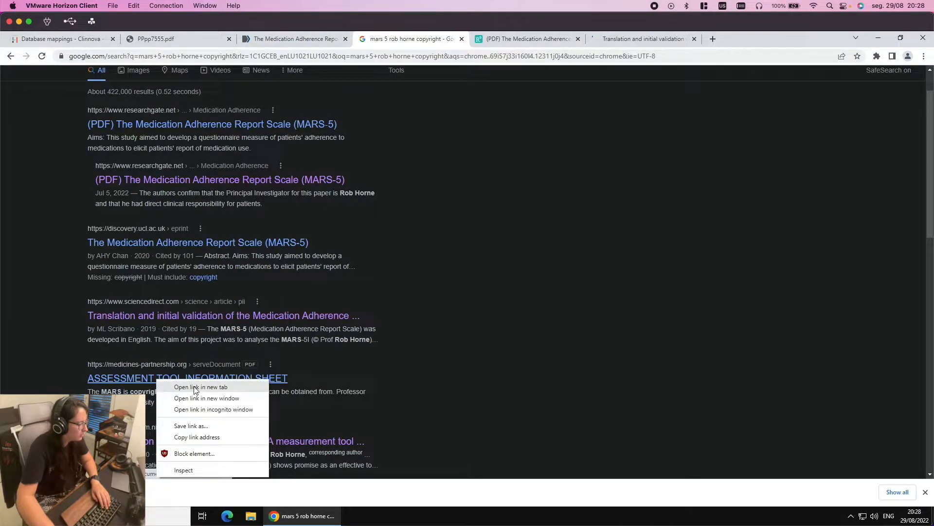
pyautogui.click(197, 390)
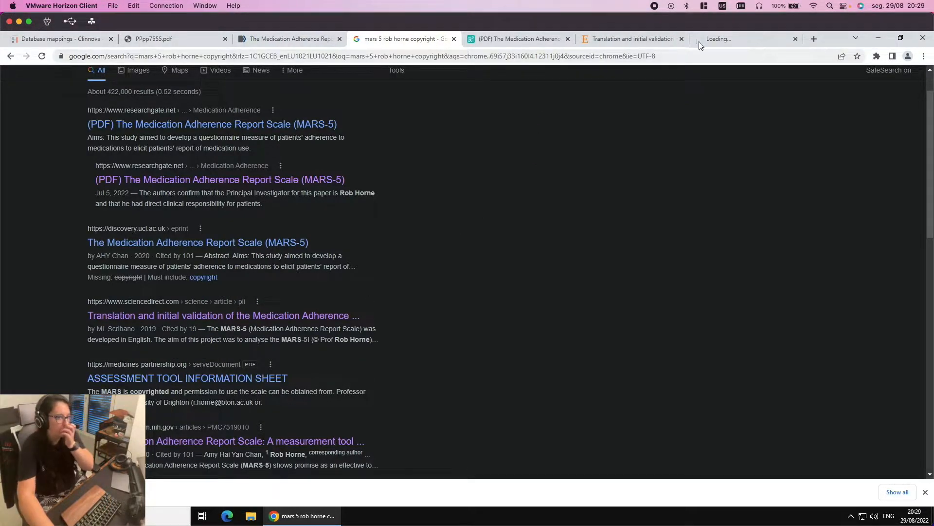
# View the ScienceDirect article validating the Italian MARS in Crohn's Disease patients, scrolled to its abstract
pyautogui.click(667, 43)
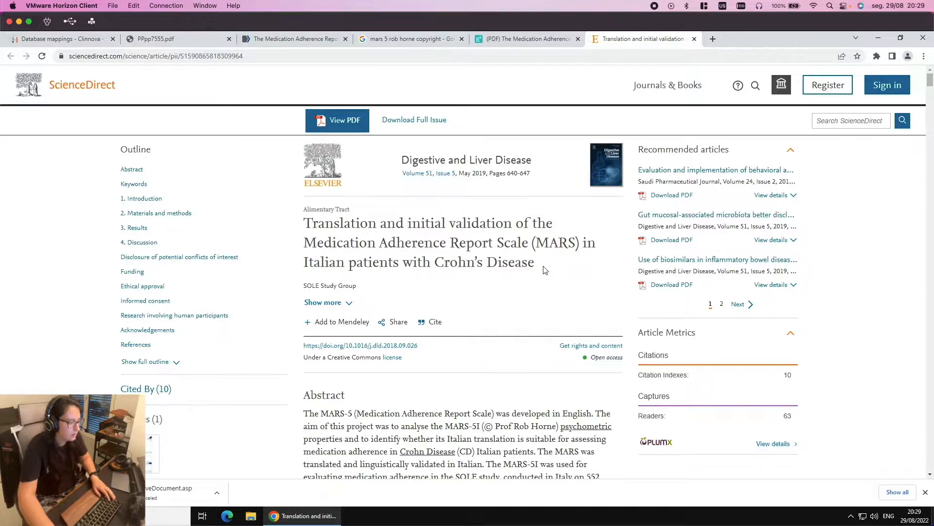
pyautogui.click(408, 41)
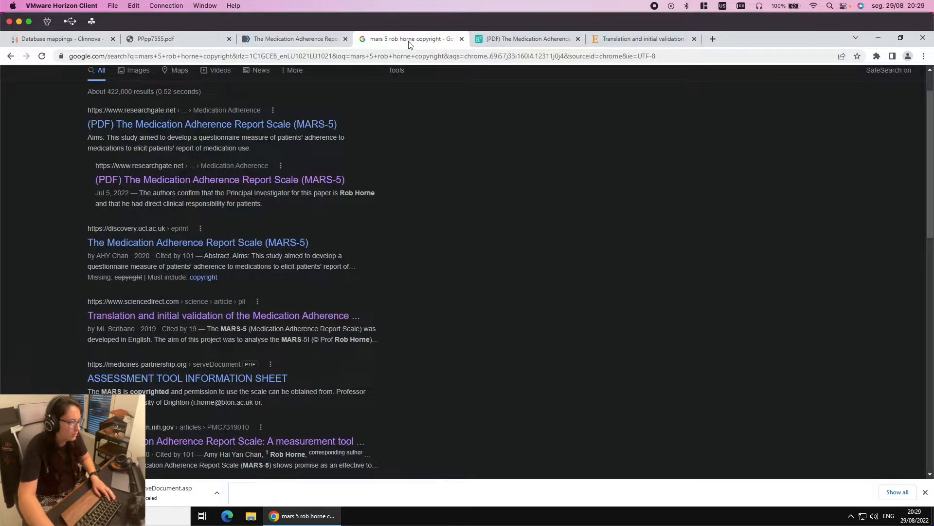
pyautogui.click(597, 42)
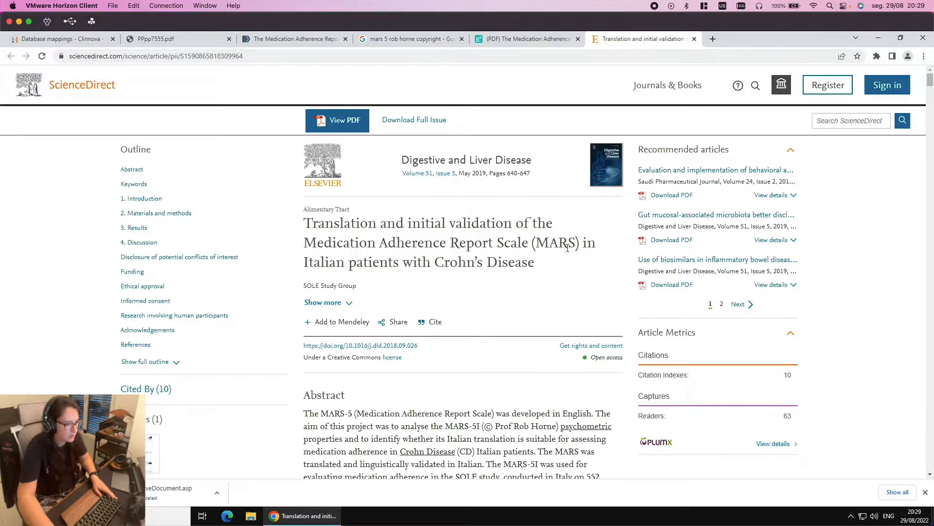
pyautogui.scroll(-1, 539, 268)
pyautogui.scroll(-2, 540, 267)
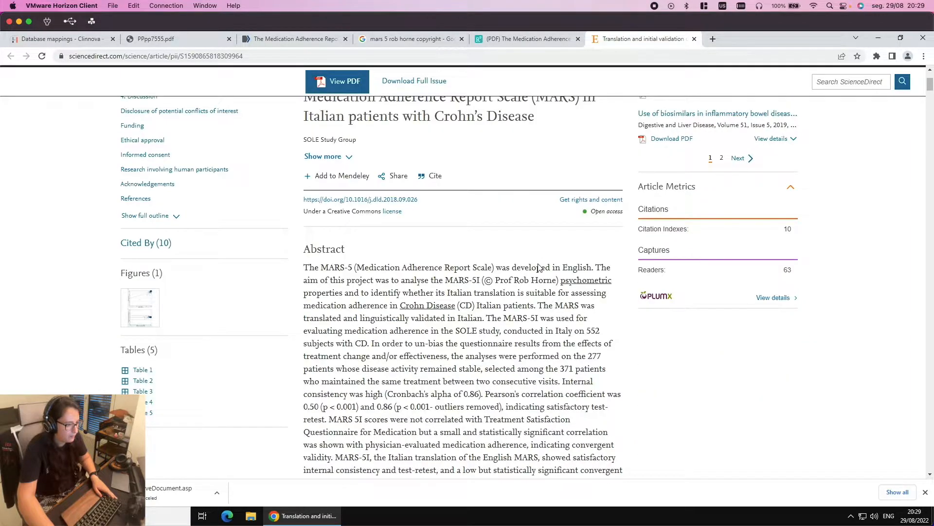
pyautogui.scroll(-1, 364, 363)
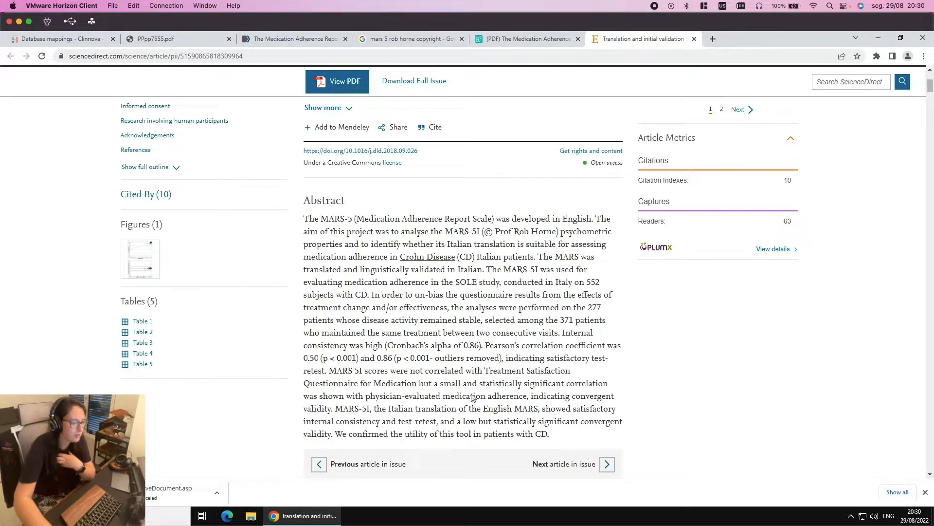
# Scroll through the Italian MARS article and find 'copyright' on the page, a single match
pyautogui.scroll(-1, 559, 383)
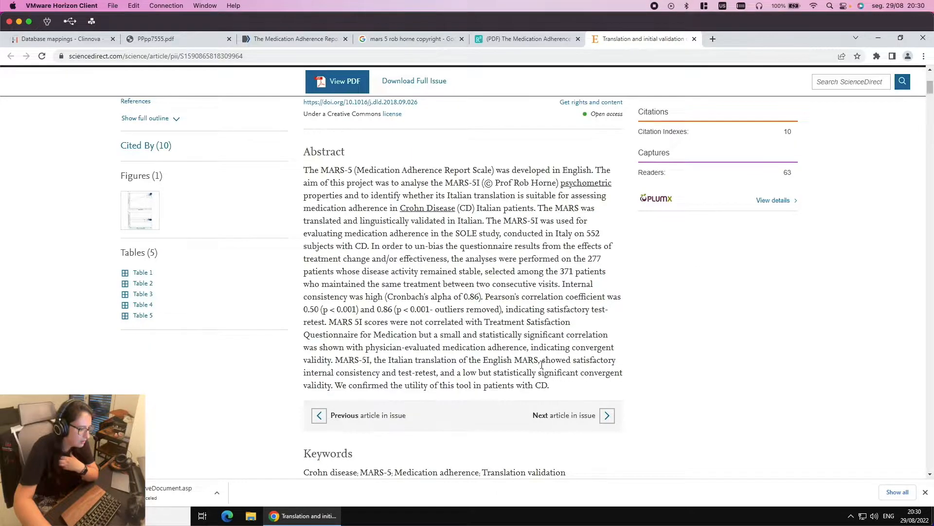
pyautogui.scroll(-1, 519, 363)
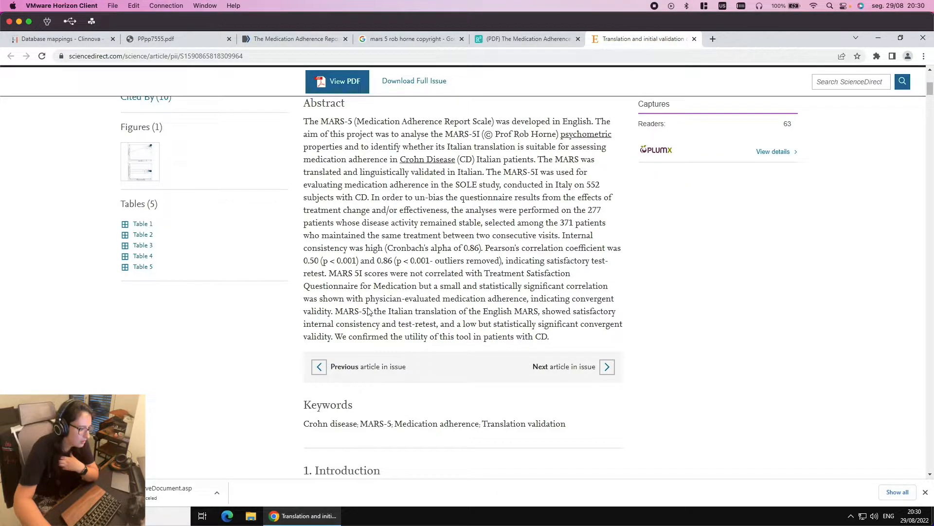
pyautogui.scroll(-3, 420, 330)
pyautogui.scroll(-14, 423, 332)
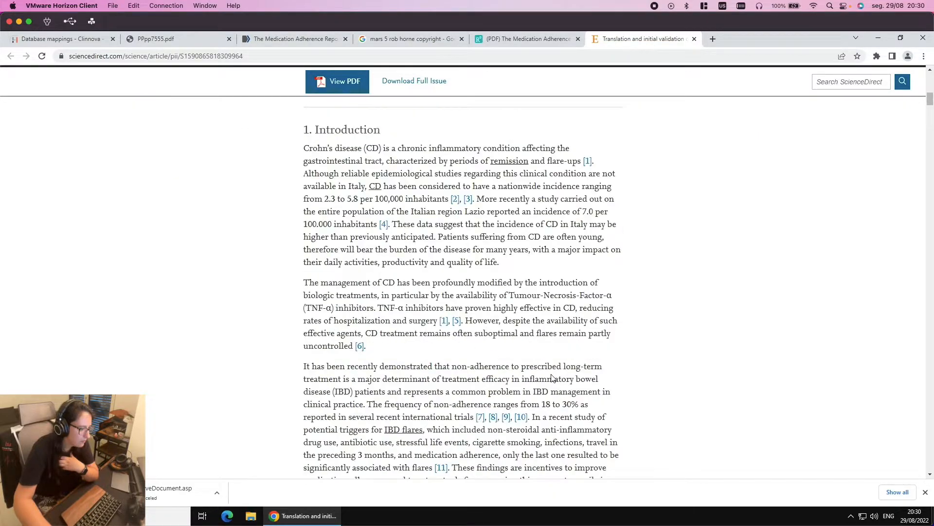
pyautogui.scroll(-3, 551, 374)
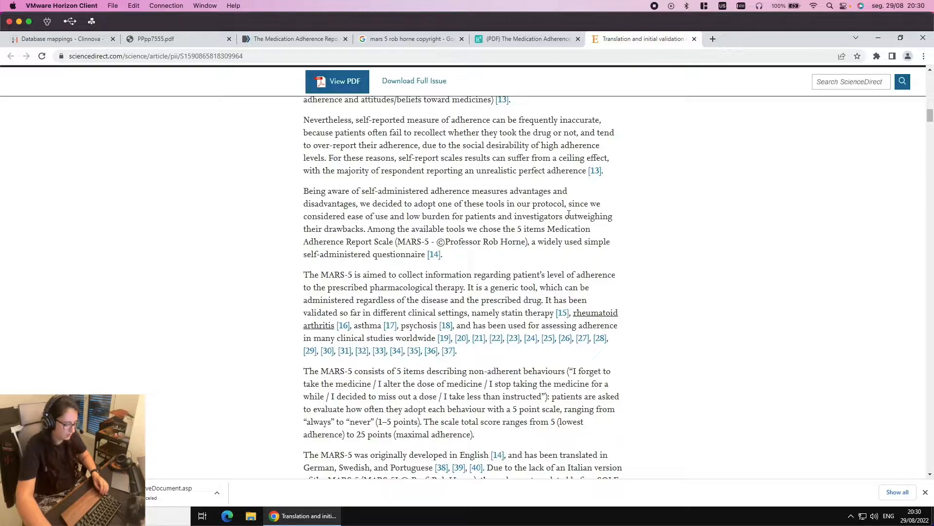
pyautogui.hotkey('ctrl', 'f')
pyautogui.write('copyright')
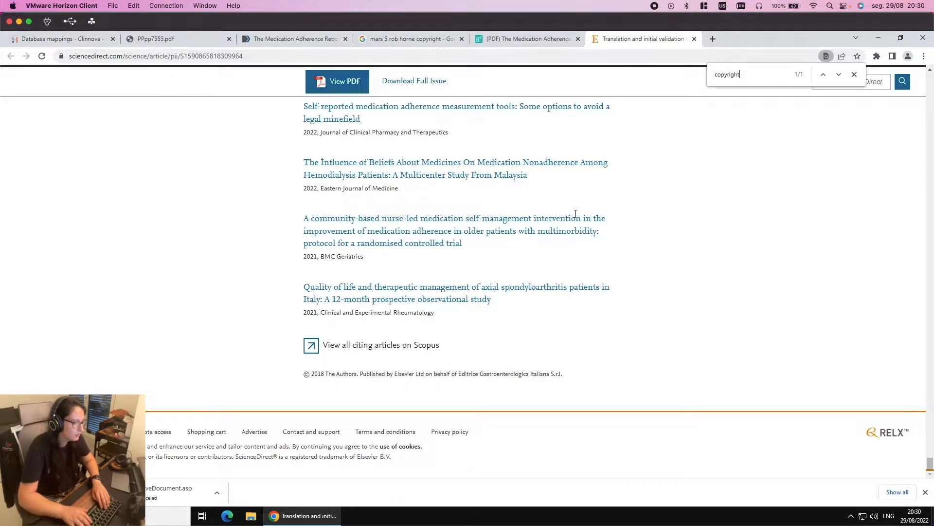
pyautogui.scroll(10, 569, 194)
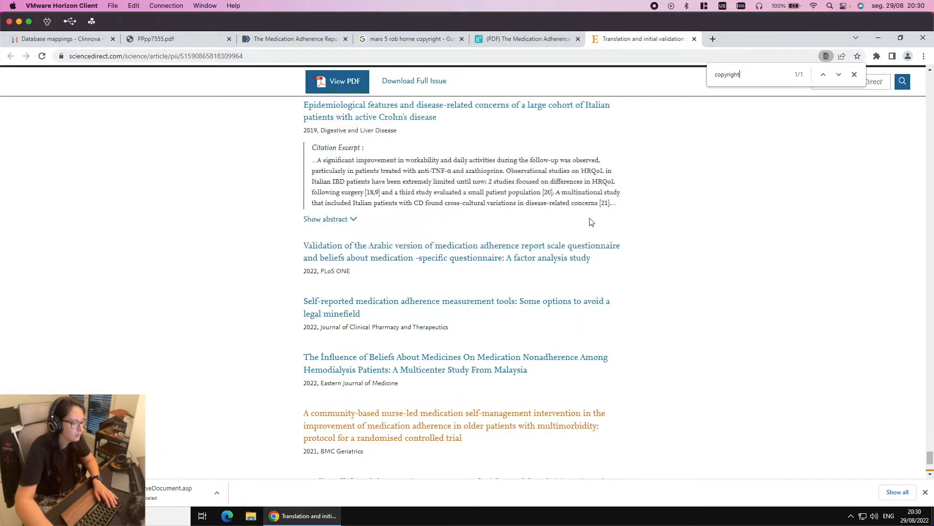
pyautogui.scroll(20, 561, 166)
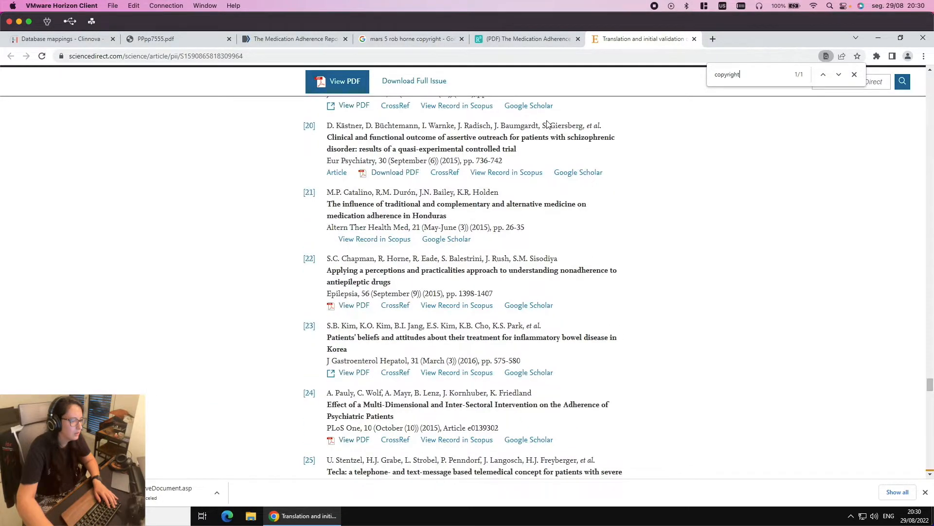
# Switch to the ResearchGate MARS-5 article, accept the privacy notice, and read its abstract
pyautogui.click(515, 39)
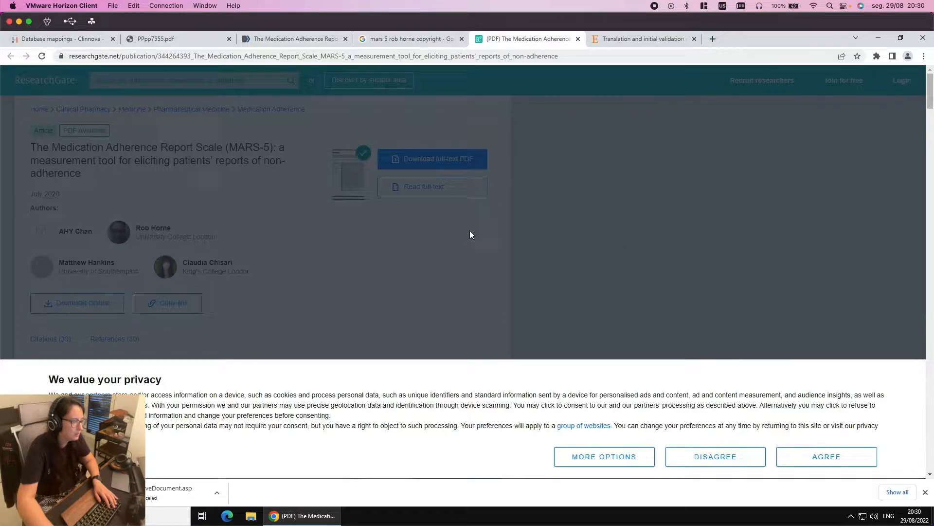
pyautogui.click(803, 460)
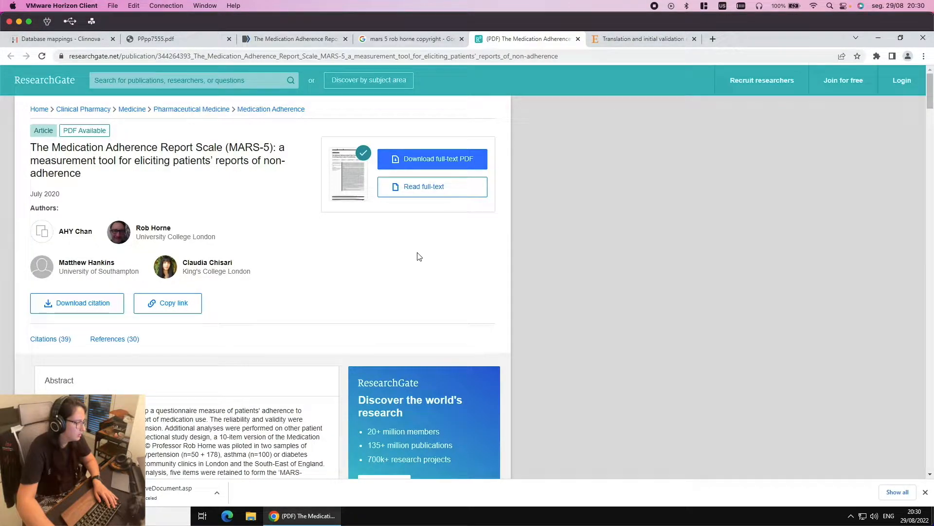
pyautogui.scroll(-3, 142, 234)
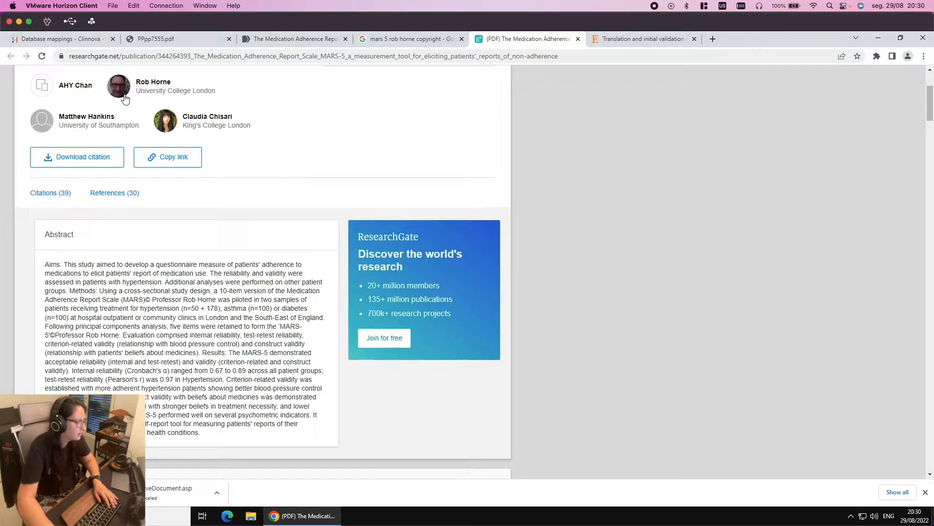
pyautogui.scroll(2, 125, 98)
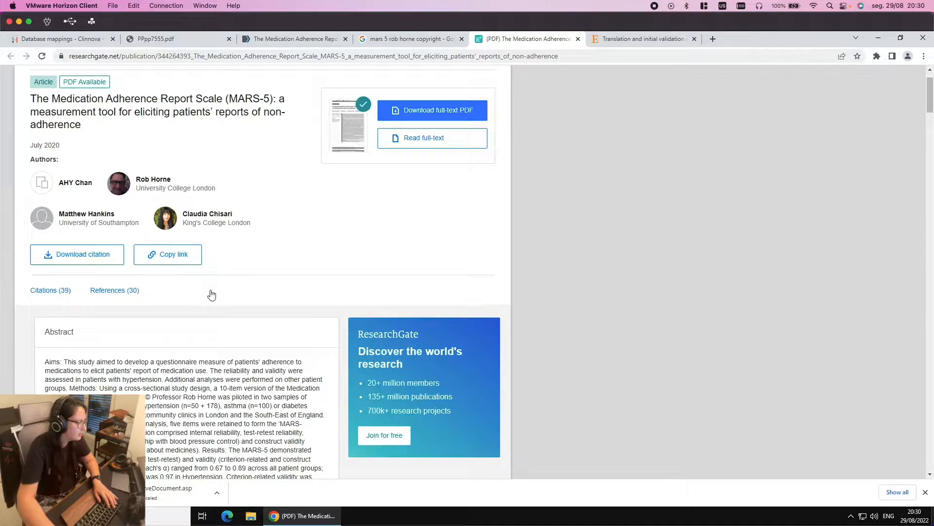
pyautogui.scroll(-3, 272, 366)
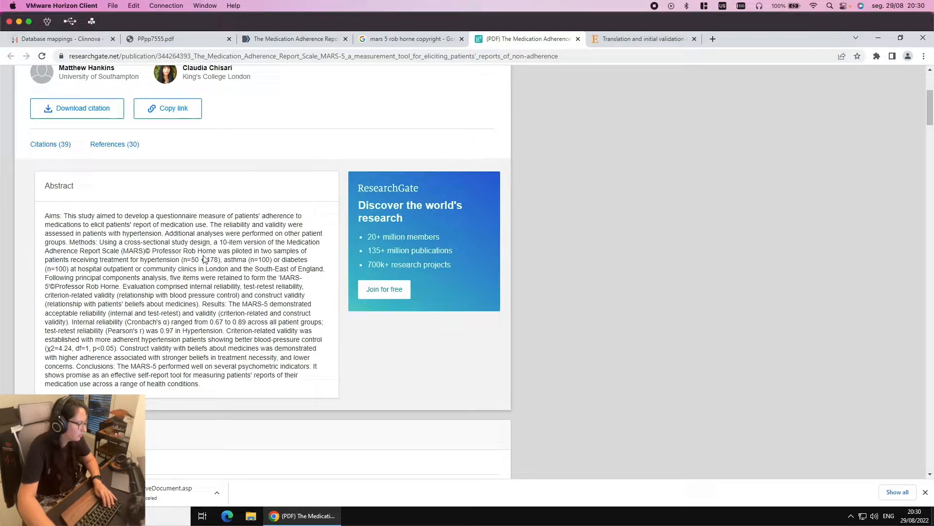
pyautogui.scroll(-3, 204, 258)
pyautogui.scroll(-6, 203, 255)
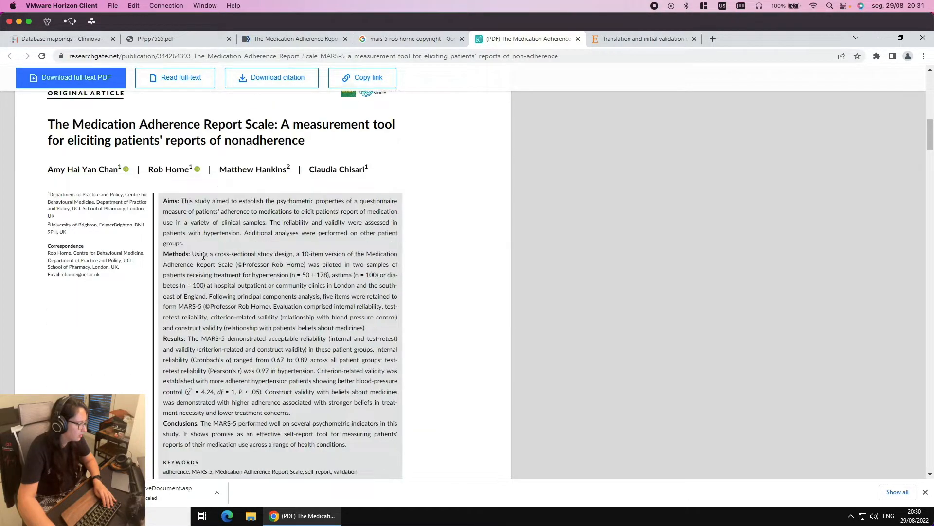
pyautogui.scroll(1, 204, 255)
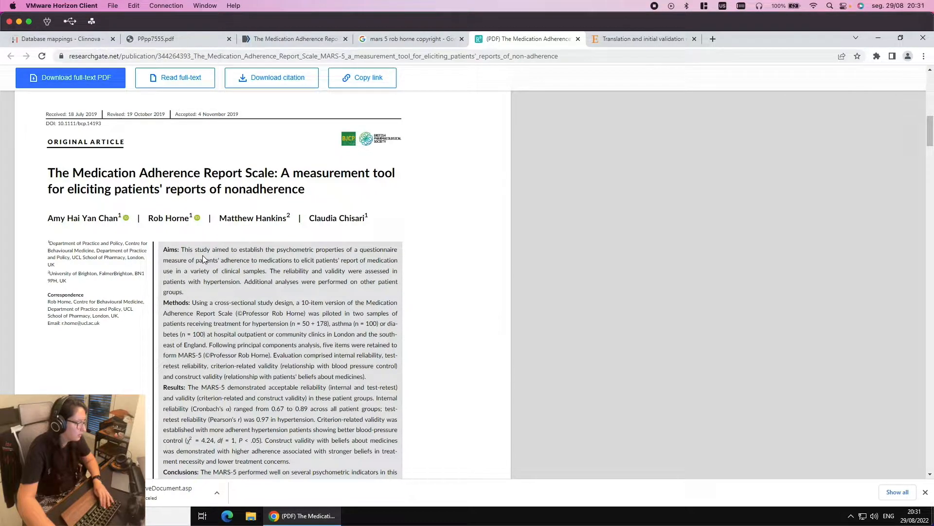
pyautogui.scroll(-2, 202, 255)
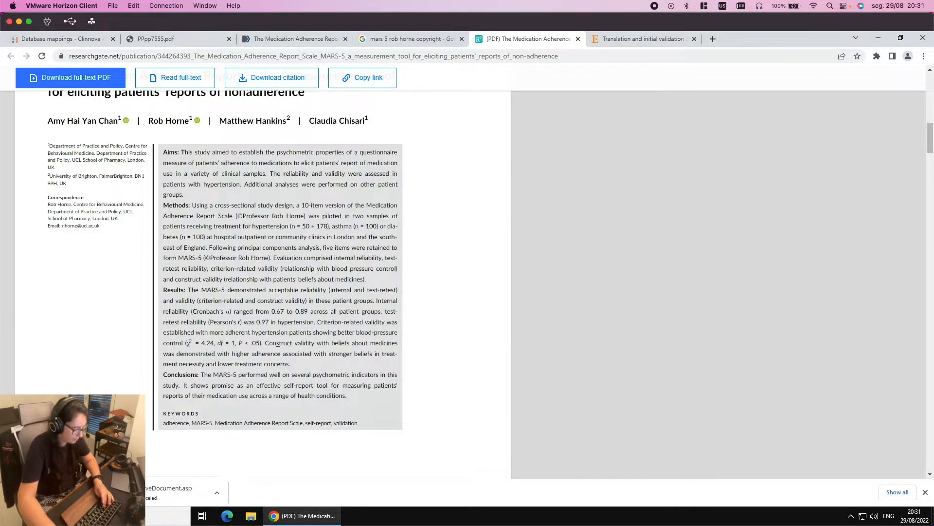
# Search the ResearchGate page for 'copy' (2 matches) and scroll up to the Validity section
pyautogui.hotkey('ctrl', 'f')
pyautogui.write('copyri')
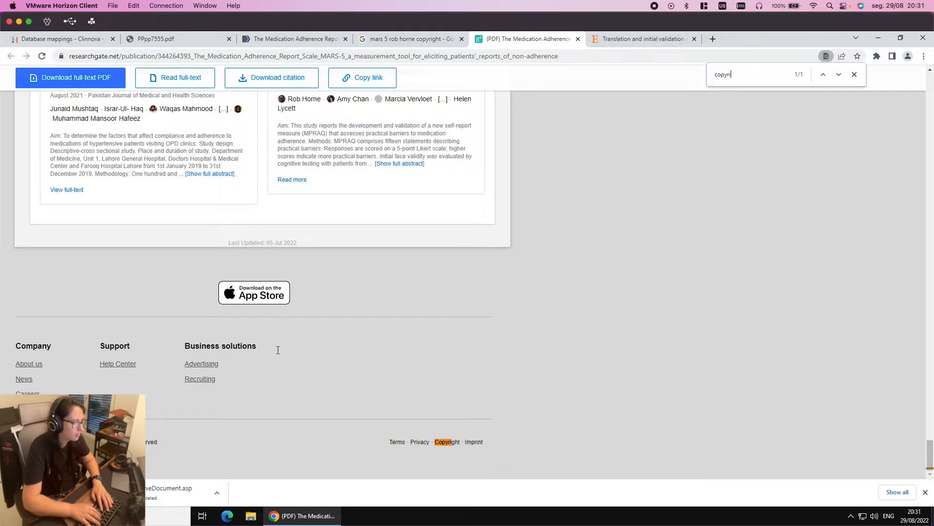
pyautogui.press('BackSpace')
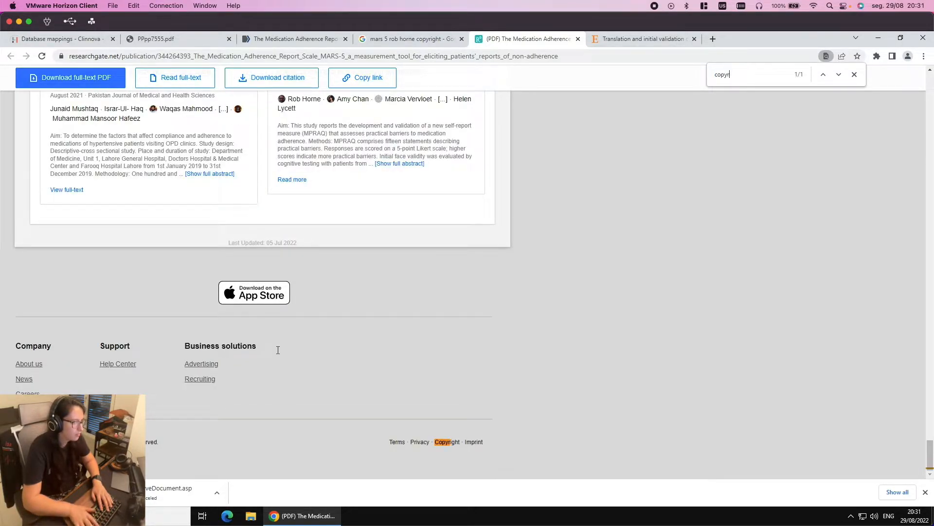
pyautogui.press('BackSpace')
pyautogui.scroll(5, 272, 341)
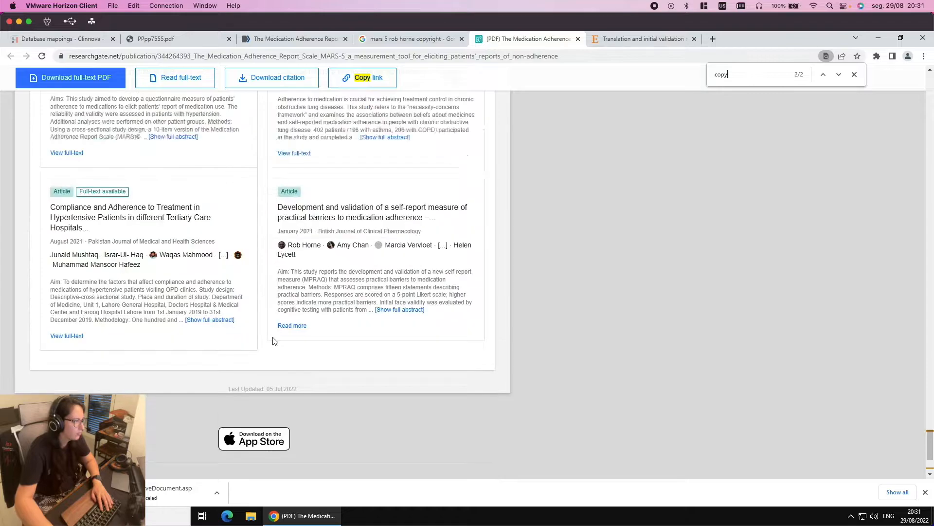
pyautogui.scroll(10, 326, 326)
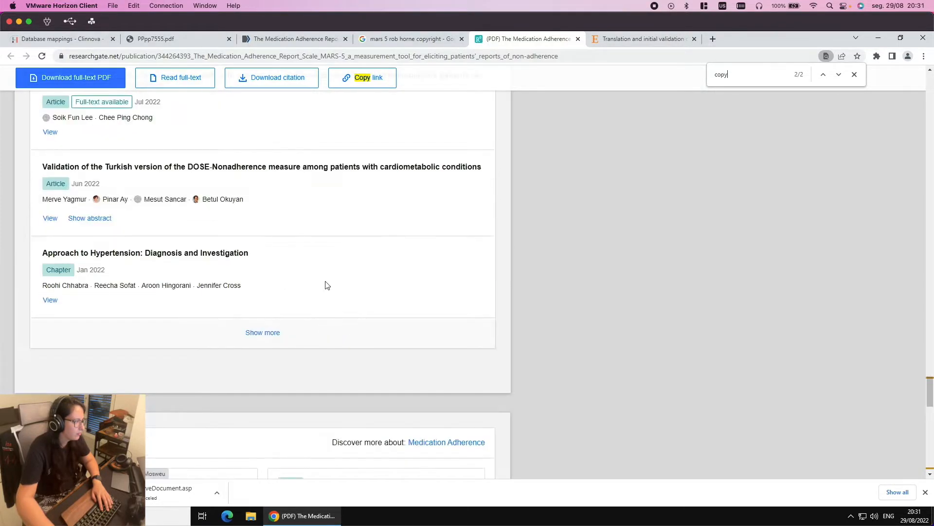
pyautogui.scroll(5, 341, 263)
pyautogui.scroll(15, 360, 235)
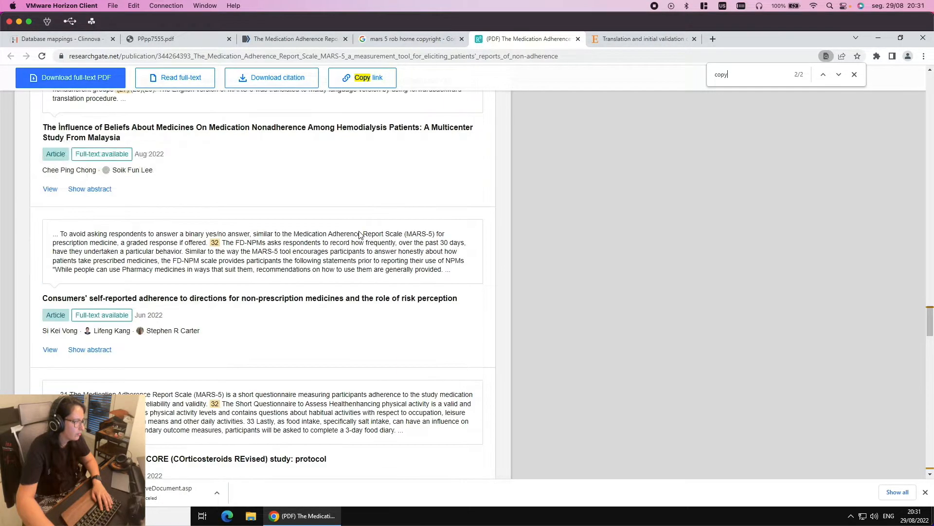
pyautogui.scroll(10, 360, 235)
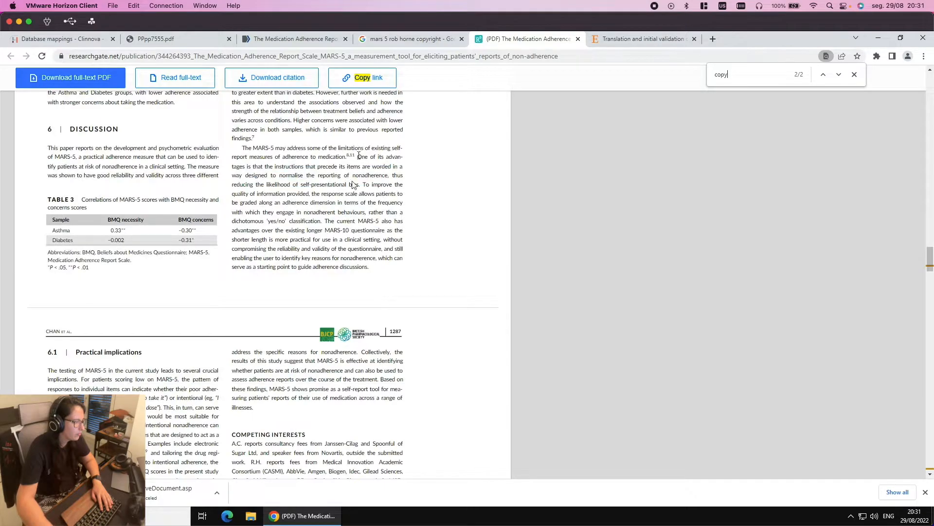
pyautogui.scroll(15, 354, 185)
pyautogui.moveTo(311, 206); pyautogui.dragTo(368, 233)
pyautogui.scroll(8, 382, 169)
# Step through the COPYRIGHT matches in the PubMed Central article, then return to the Google results
pyautogui.click(398, 39)
pyautogui.click(299, 35)
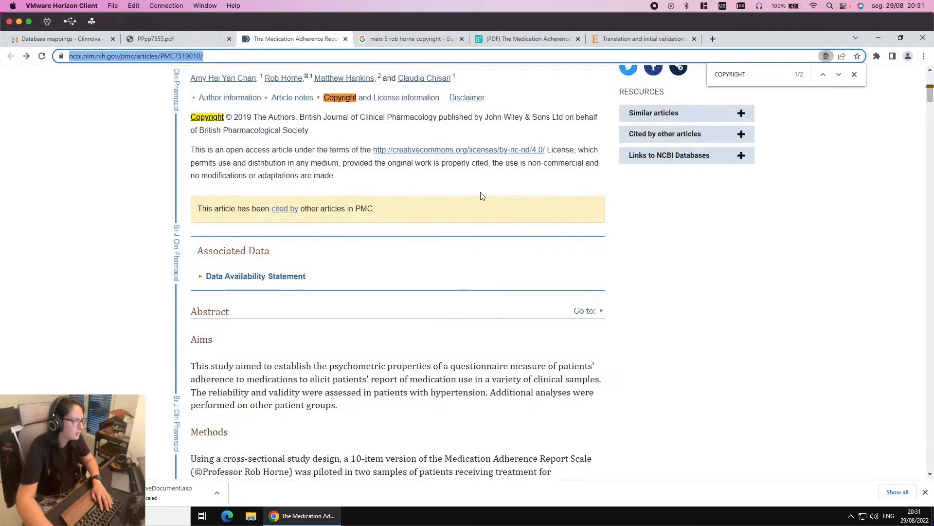
pyautogui.click(840, 74)
pyautogui.click(842, 73)
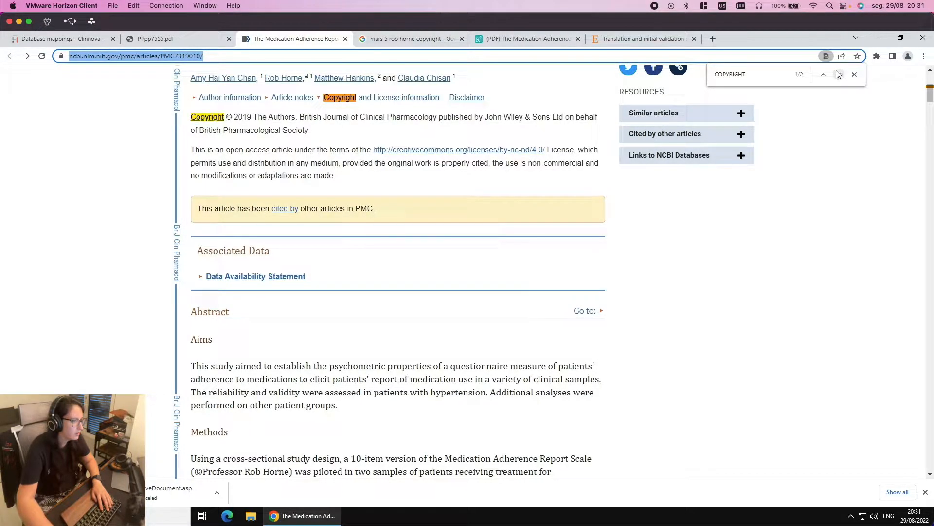
pyautogui.click(414, 39)
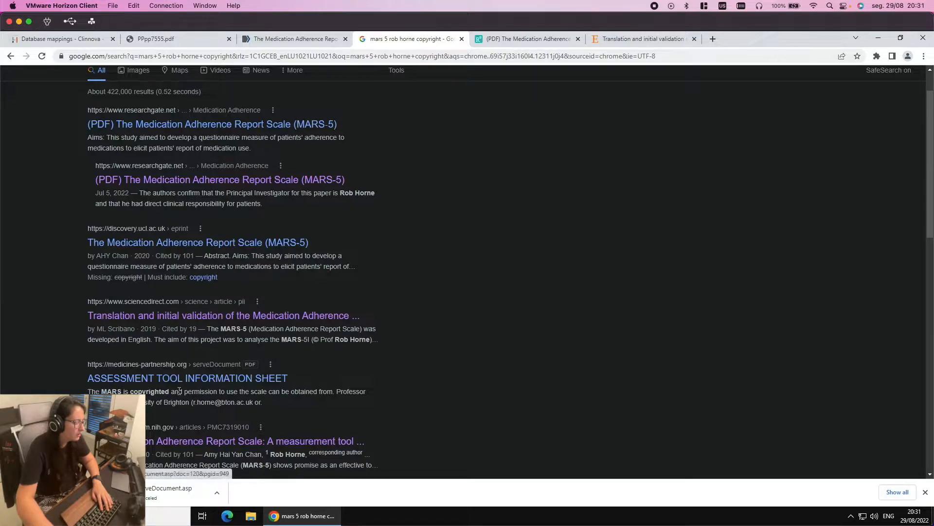
# Copy the ASSESSMENT TOOL INFORMATION SHEET result's link address and switch to the local Chrome window
pyautogui.rightClick(195, 381)
pyautogui.click(223, 386)
pyautogui.scroll(-1, 305, 391)
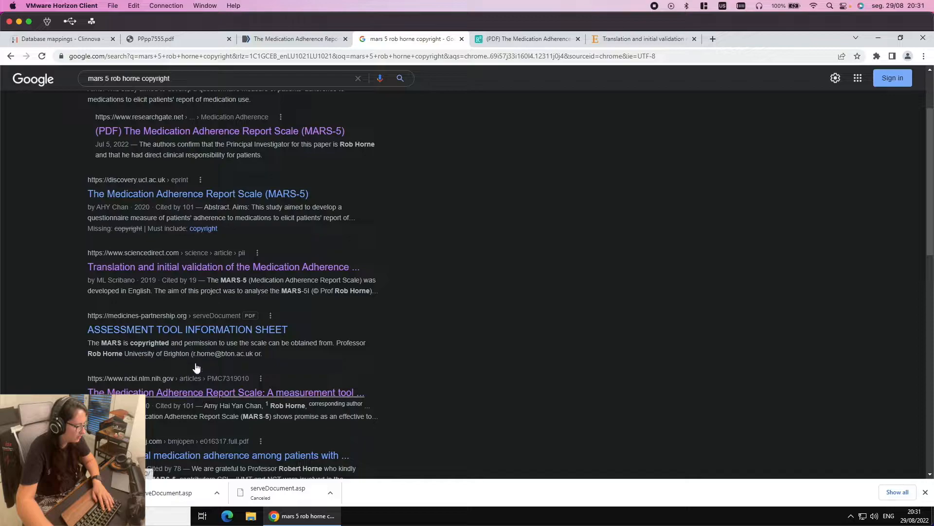
pyautogui.rightClick(181, 330)
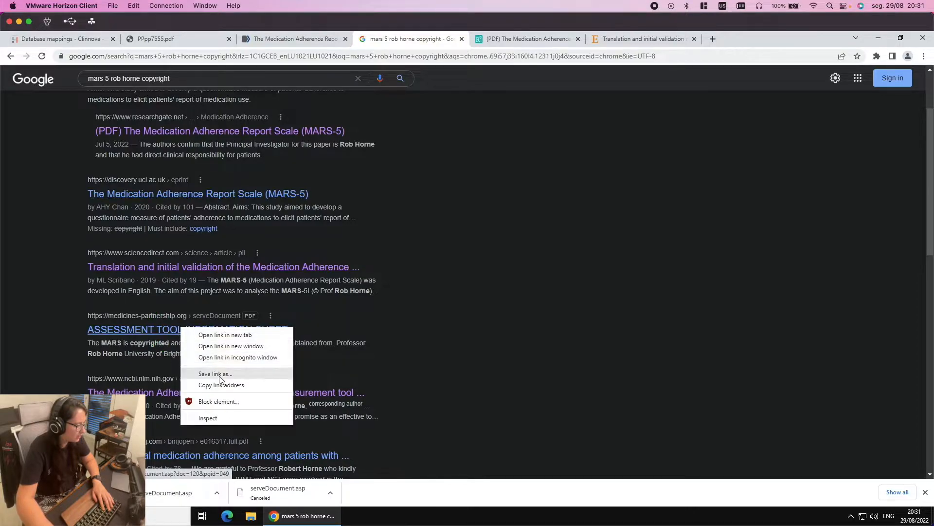
pyautogui.click(225, 387)
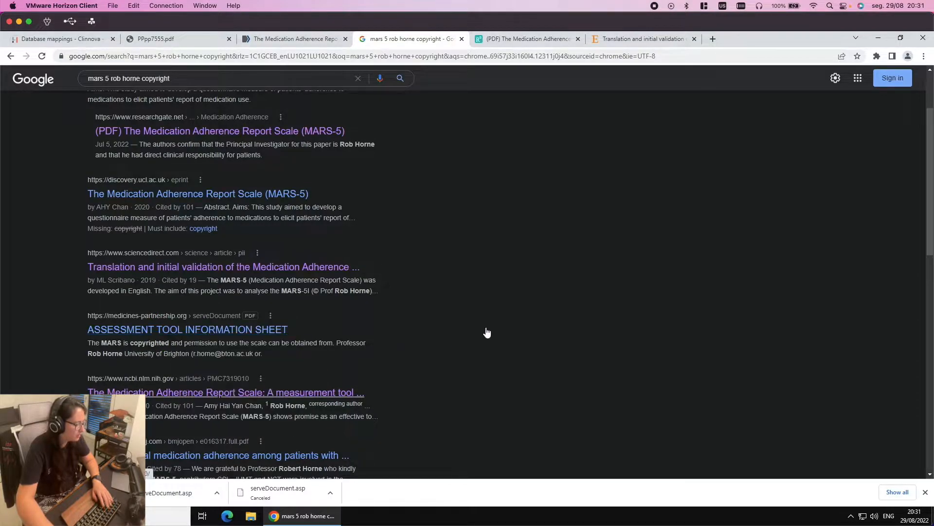
pyautogui.hotkey('ctrl', 'Left')
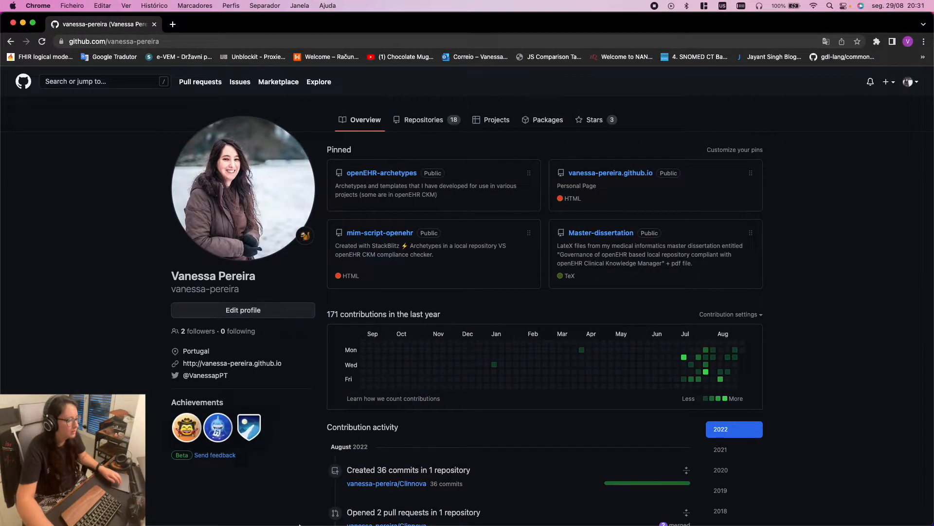
# Load the copied information sheet URL, downloading serveDocument.asp, and show it in Finder
pyautogui.click(173, 25)
pyautogui.press('super+v')
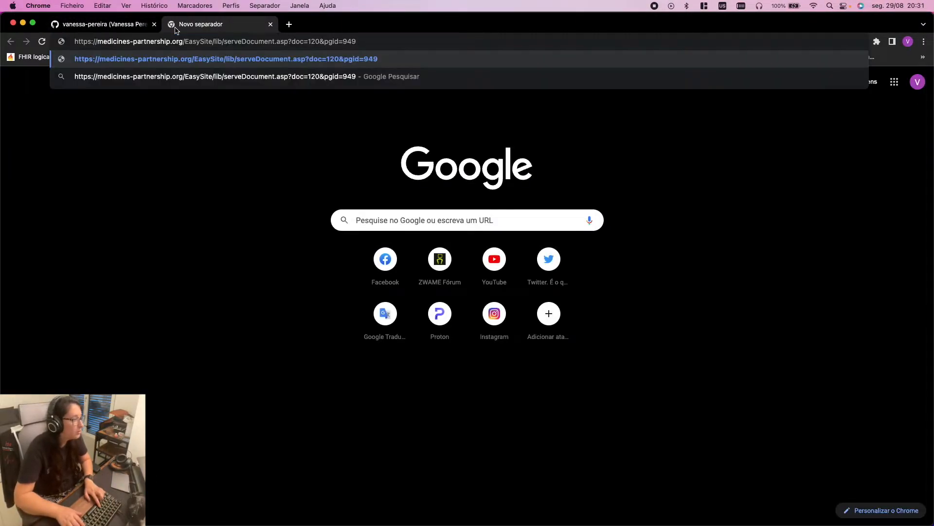
pyautogui.press('Return')
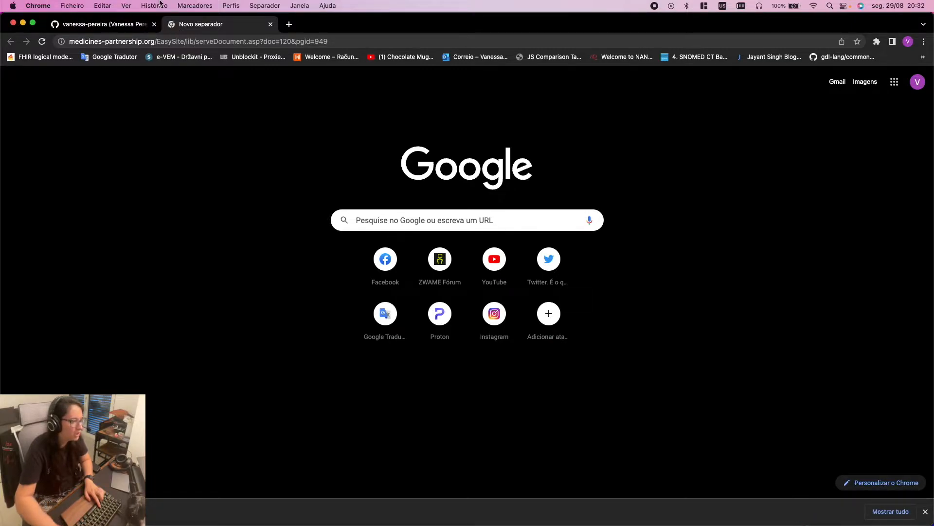
pyautogui.click(105, 511)
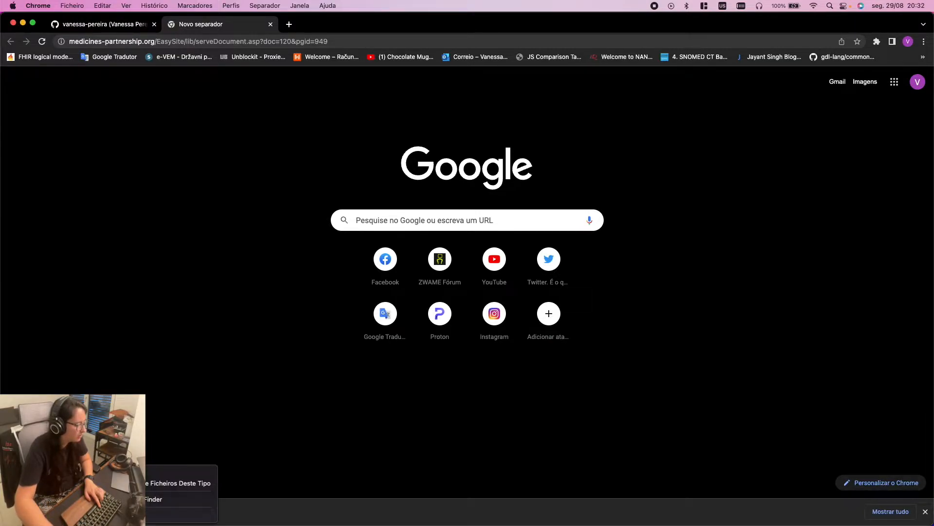
pyautogui.click(155, 499)
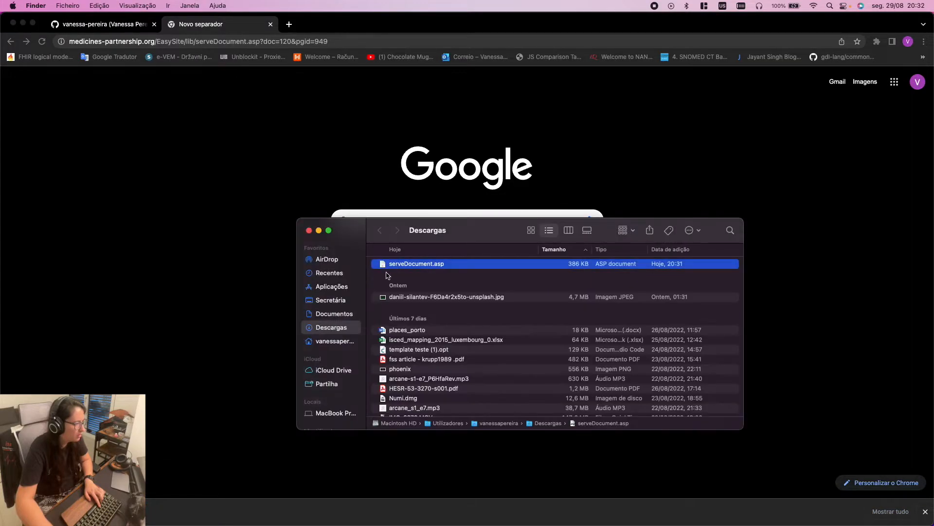
# Google 'asp DOC', close that tab, and return to the remote desktop window
pyautogui.click(289, 24)
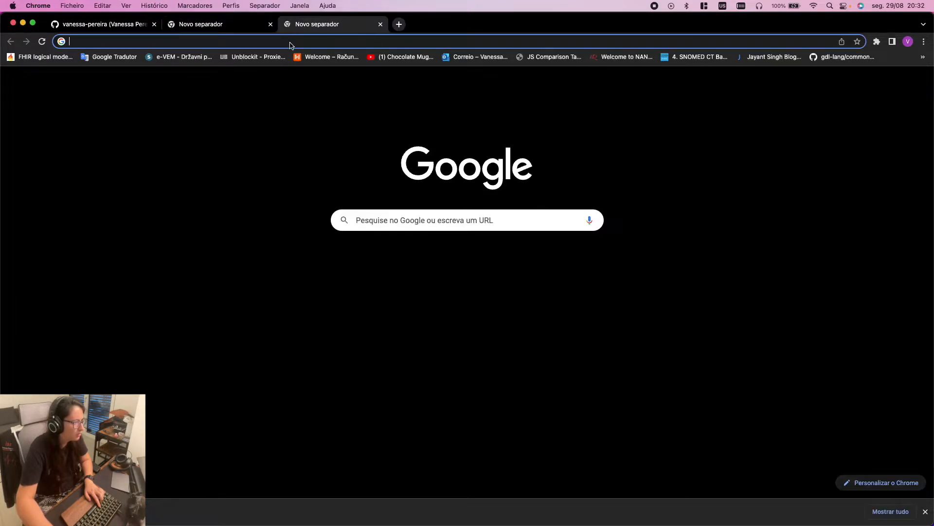
pyautogui.write('SAP d')
pyautogui.press('BackSpace')
pyautogui.press('BackSpace')
pyautogui.press('BackSpace')
pyautogui.press('BackSpace')
pyautogui.press('BackSpace')
pyautogui.write('asp DOC')
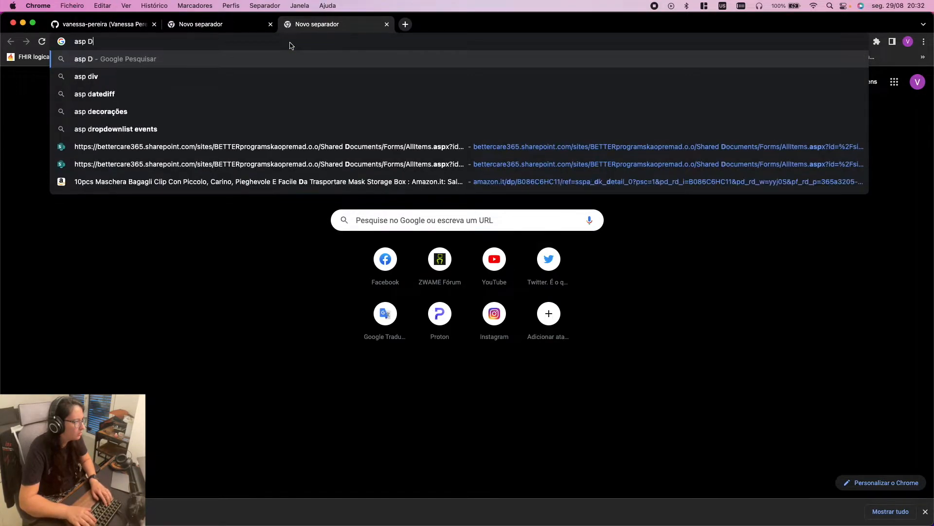
pyautogui.press('Return')
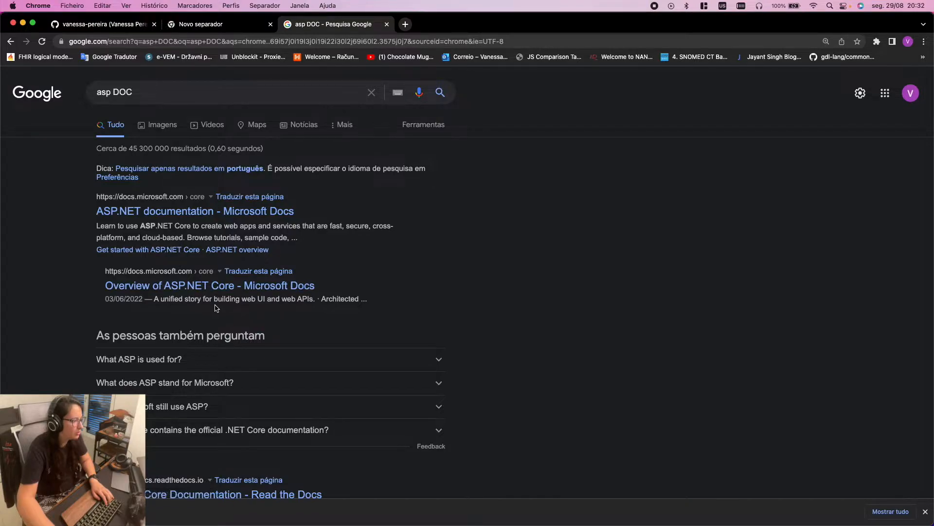
pyautogui.scroll(-5, 215, 307)
pyautogui.scroll(-3, 216, 308)
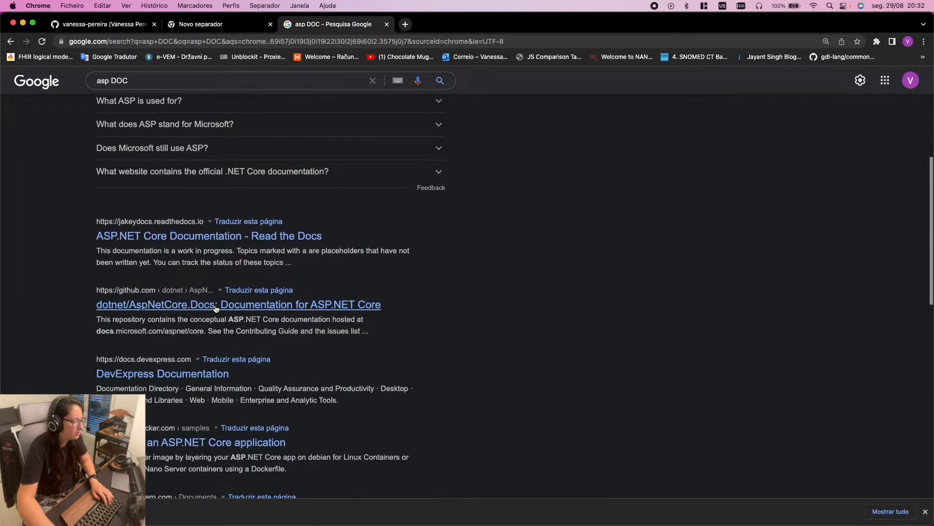
pyautogui.scroll(5, 216, 309)
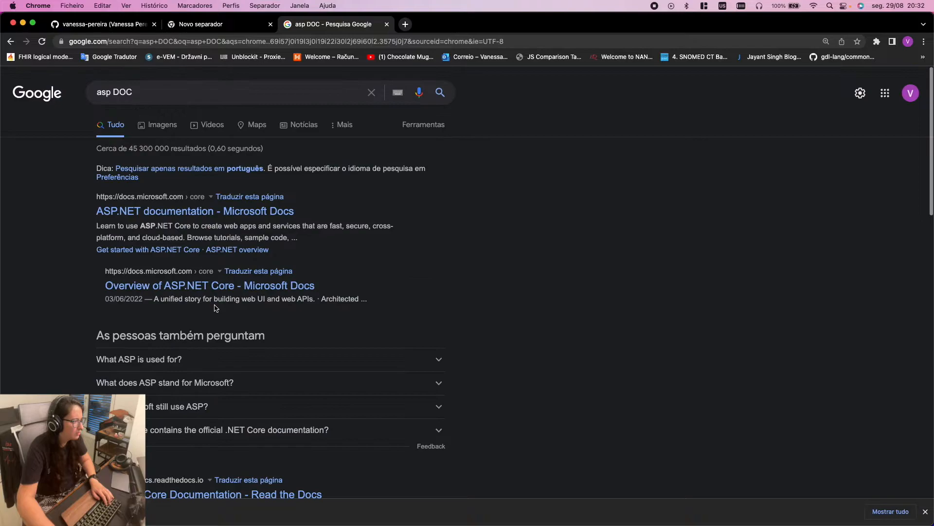
pyautogui.click(387, 24)
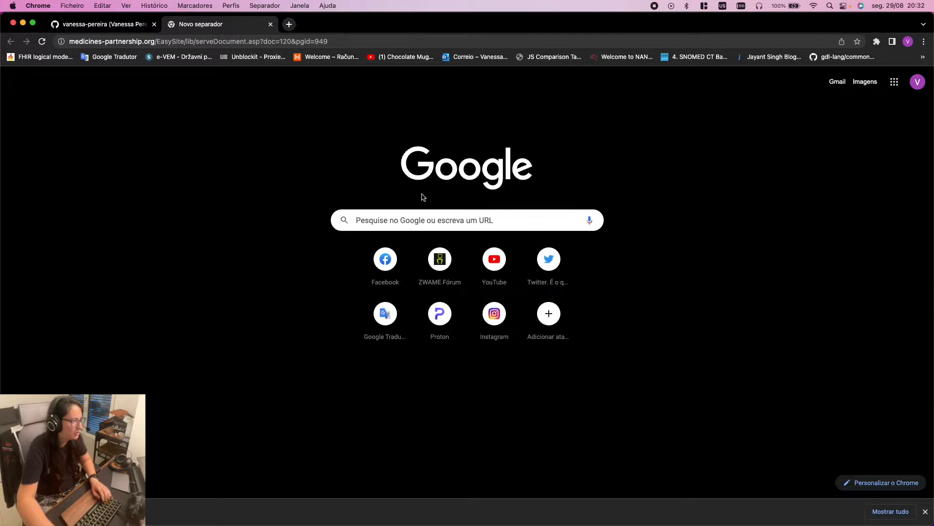
pyautogui.press('super+Tab')
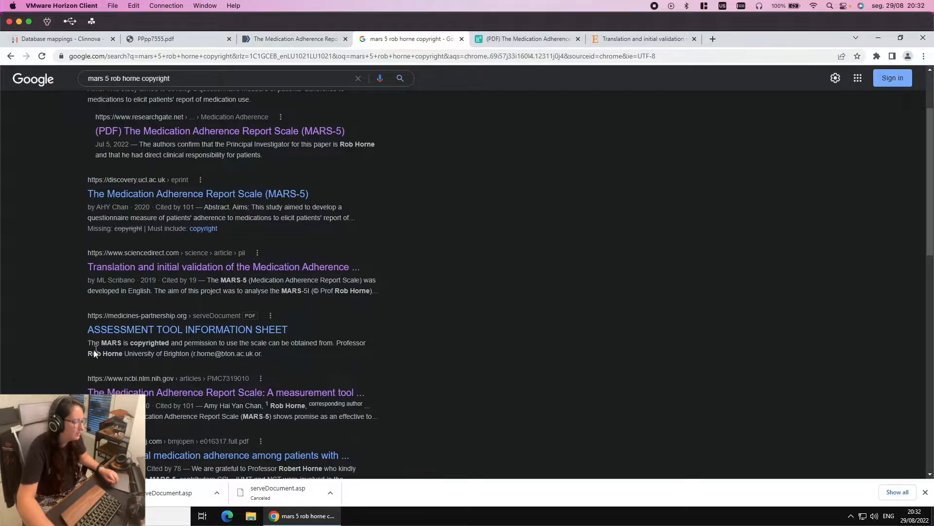
# Copy the information sheet snippet stating MARS is copyrighted and open a new tab
pyautogui.moveTo(87, 344); pyautogui.dragTo(261, 352)
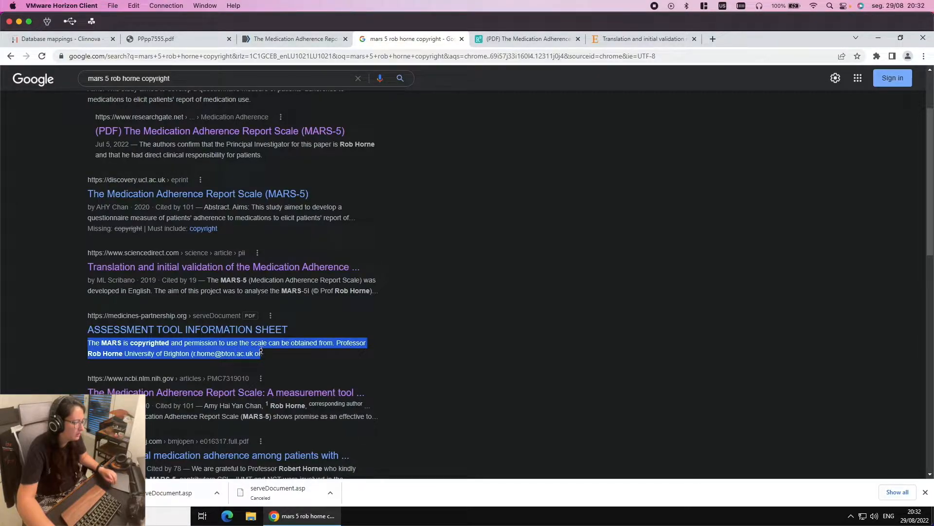
pyautogui.moveTo(261, 351)
pyautogui.mouseDown()
pyautogui.moveTo(246, 350)
pyautogui.moveTo(263, 353)
pyautogui.moveTo(254, 350)
pyautogui.mouseUp()
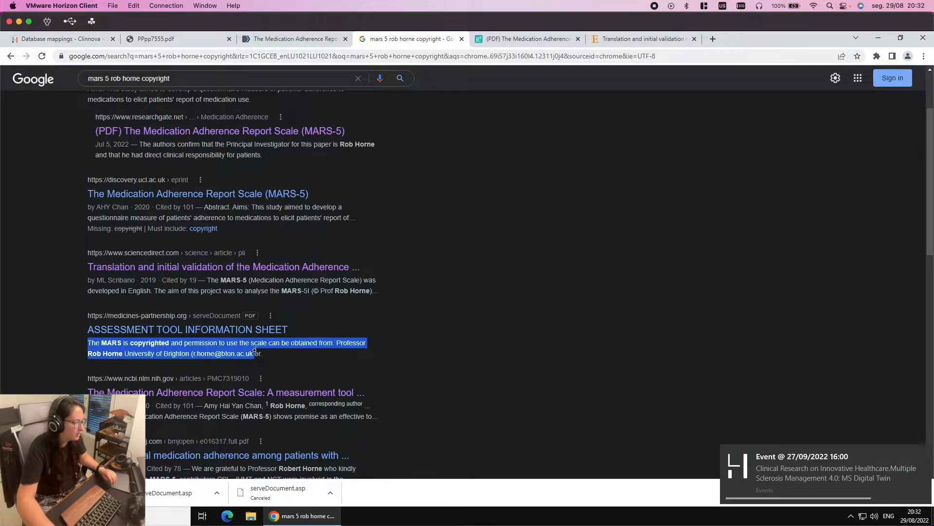
pyautogui.rightClick(219, 345)
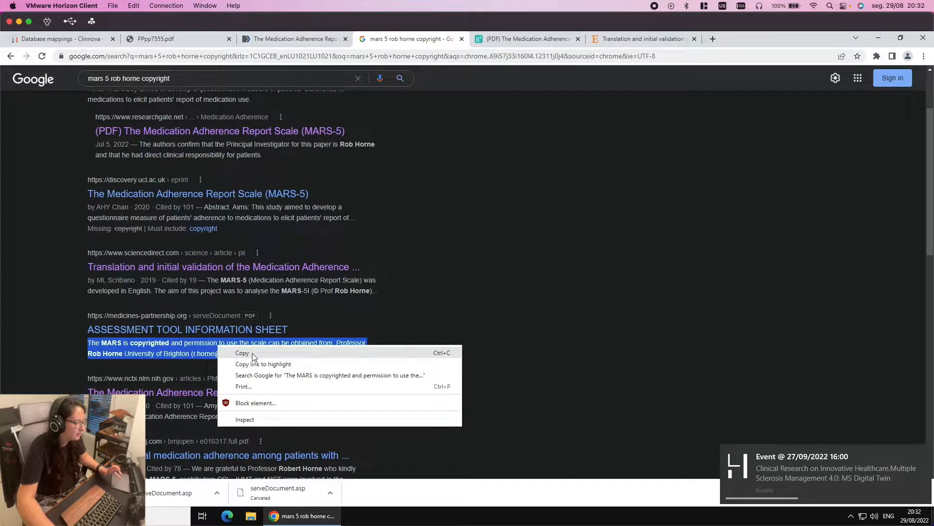
pyautogui.click(252, 357)
pyautogui.click(714, 44)
# Go to the ePROVIDE website and search its databases for 'mars'
pyautogui.write('ep')
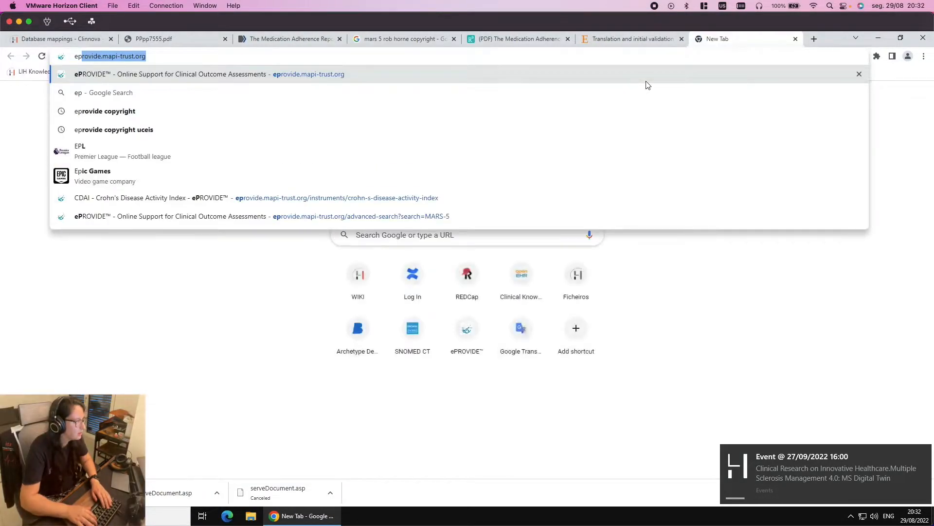
pyautogui.press('Return')
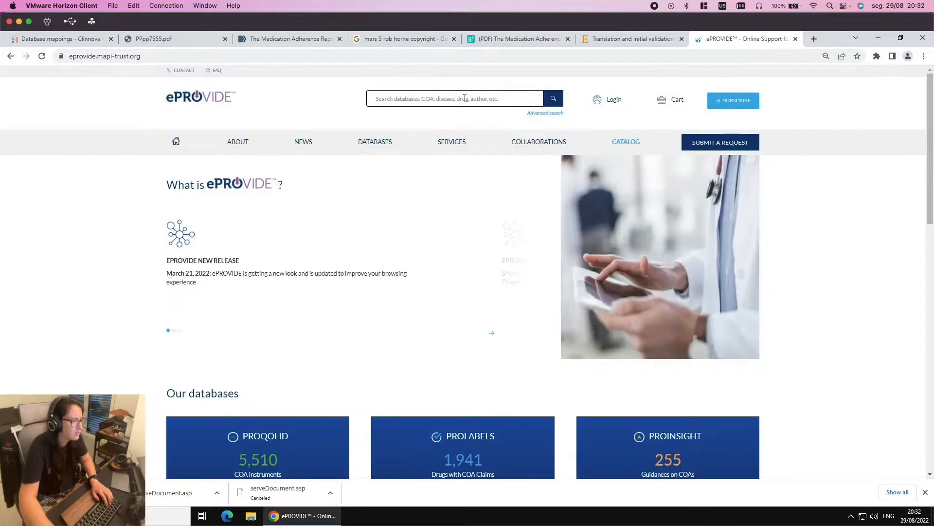
pyautogui.click(465, 98)
pyautogui.write('mars')
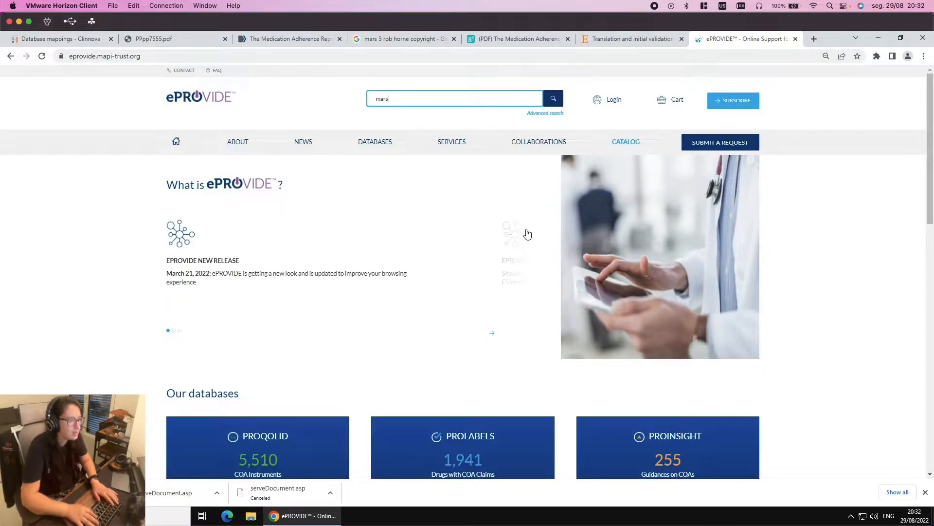
pyautogui.write(' 5')
pyautogui.press('BackSpace')
pyautogui.press('BackSpace')
pyautogui.press('Return')
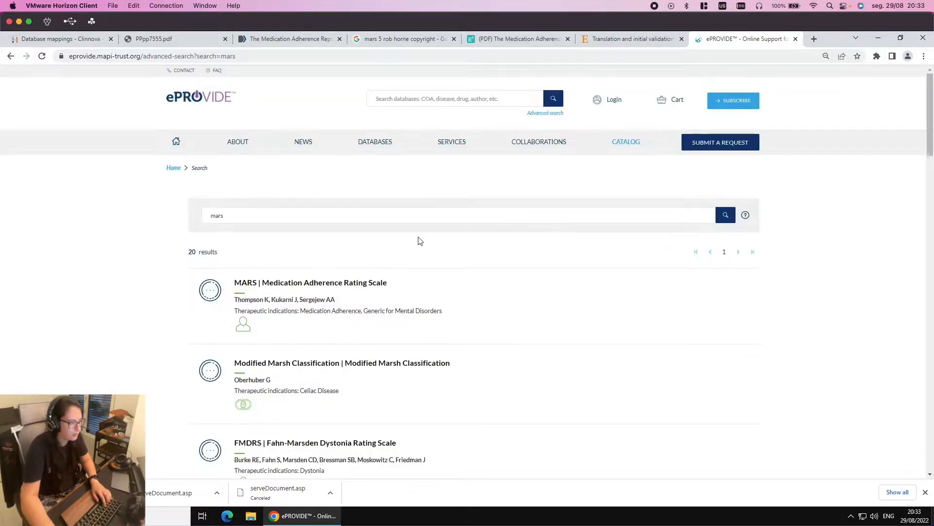
# Open the 'MARS | Medication Adherence Rating Scale' result and read through its description and copyright note
pyautogui.click(268, 213)
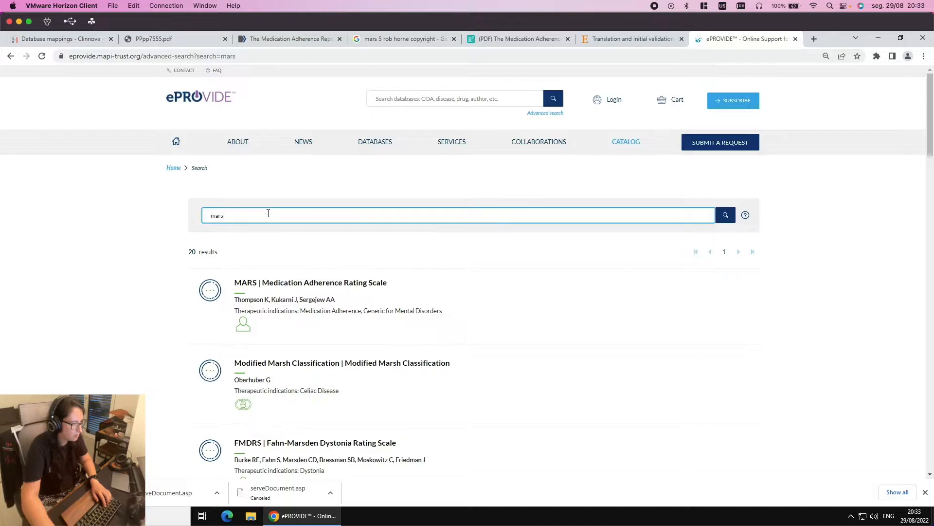
pyautogui.click(294, 281)
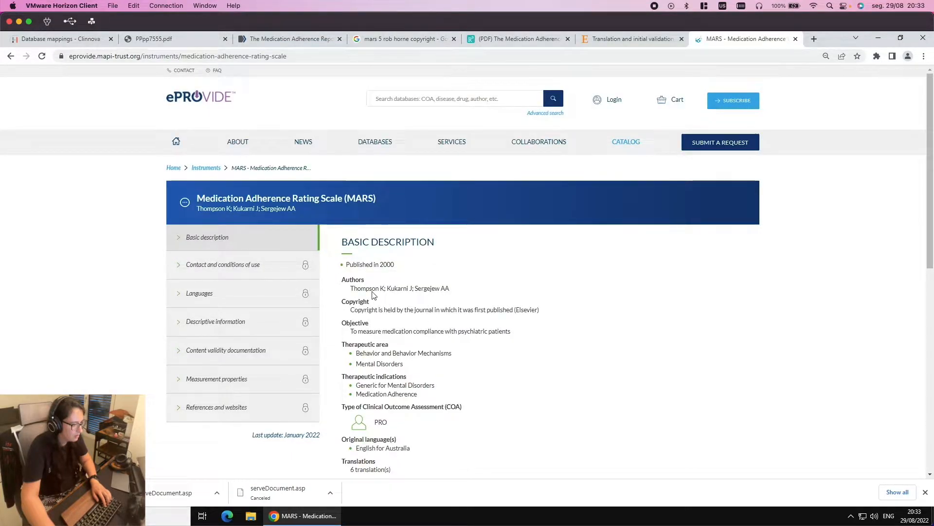
pyautogui.scroll(-2, 437, 354)
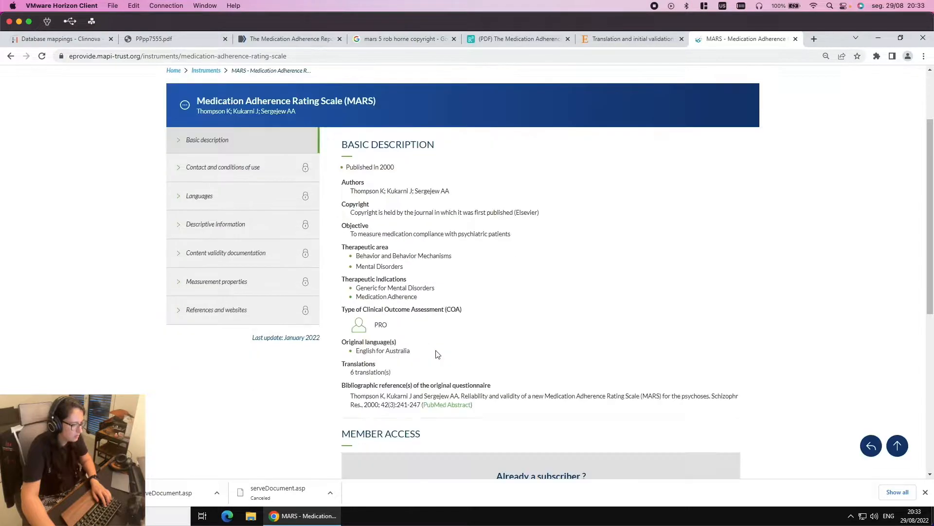
pyautogui.scroll(-2, 436, 354)
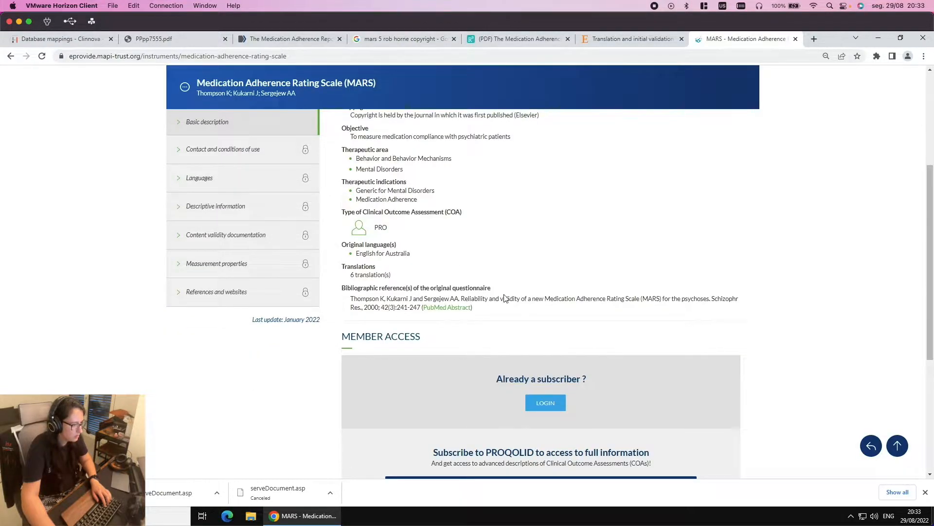
pyautogui.scroll(-3, 515, 320)
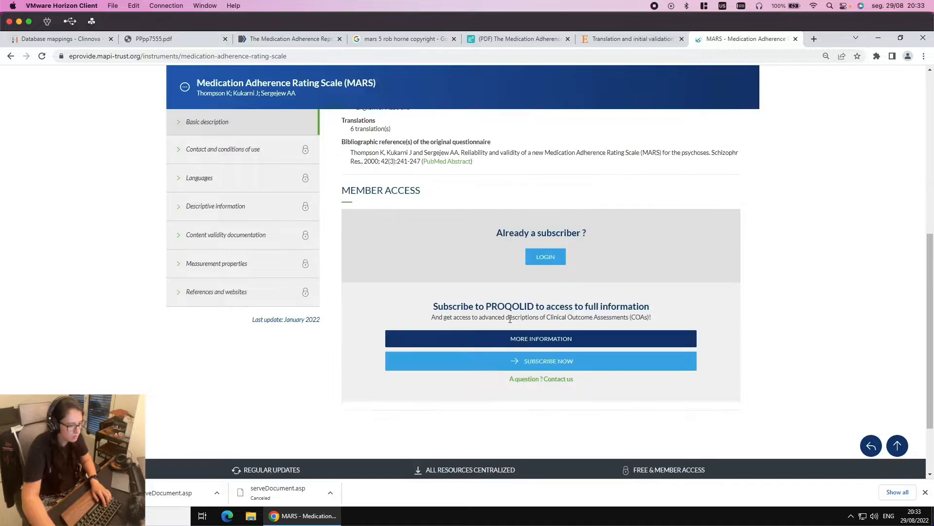
pyautogui.scroll(-2, 454, 322)
pyautogui.scroll(6, 452, 322)
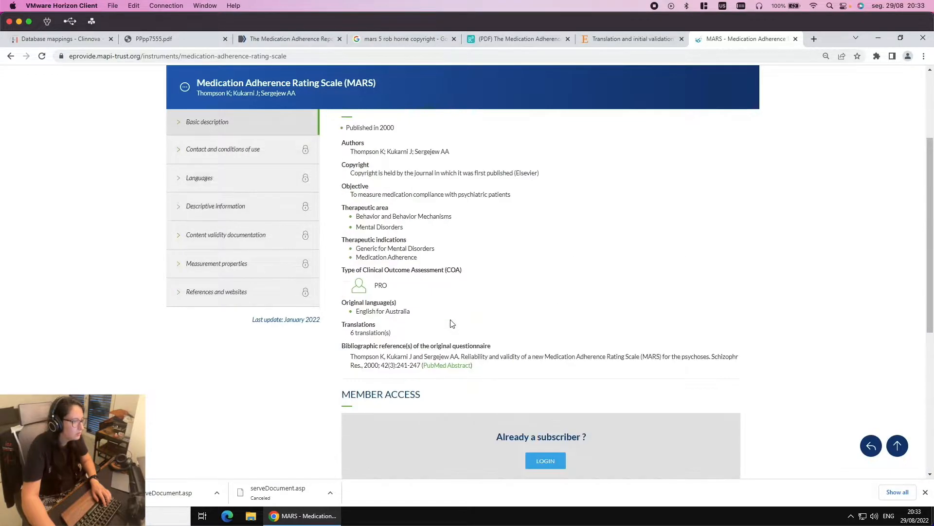
pyautogui.scroll(2, 452, 324)
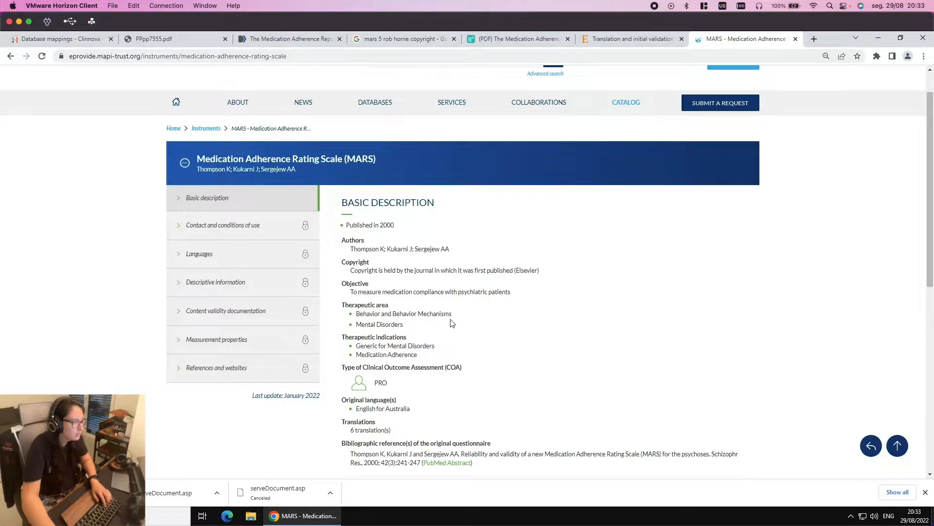
# Copy the MARS copyright snippet from the 'mars 5 rob horne copyright' Google results, then return to local Chrome
pyautogui.click(647, 39)
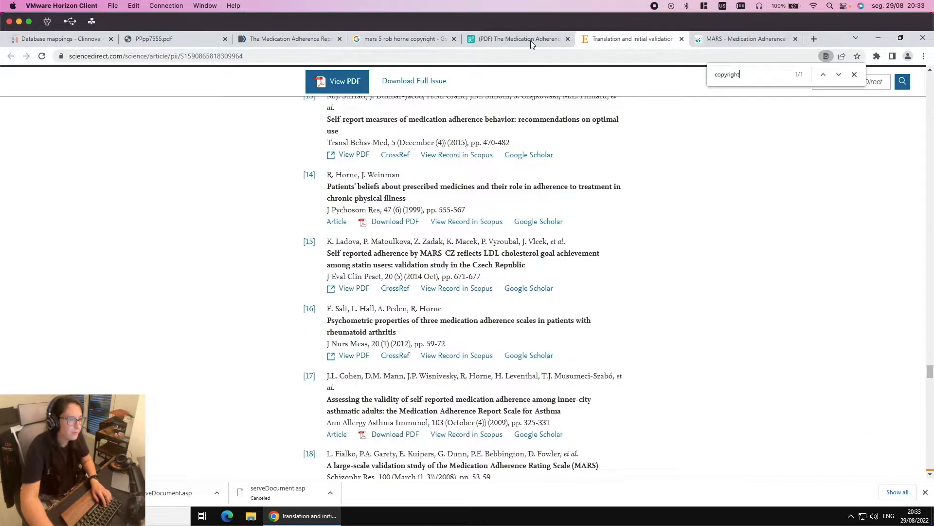
pyautogui.click(530, 39)
pyautogui.click(386, 39)
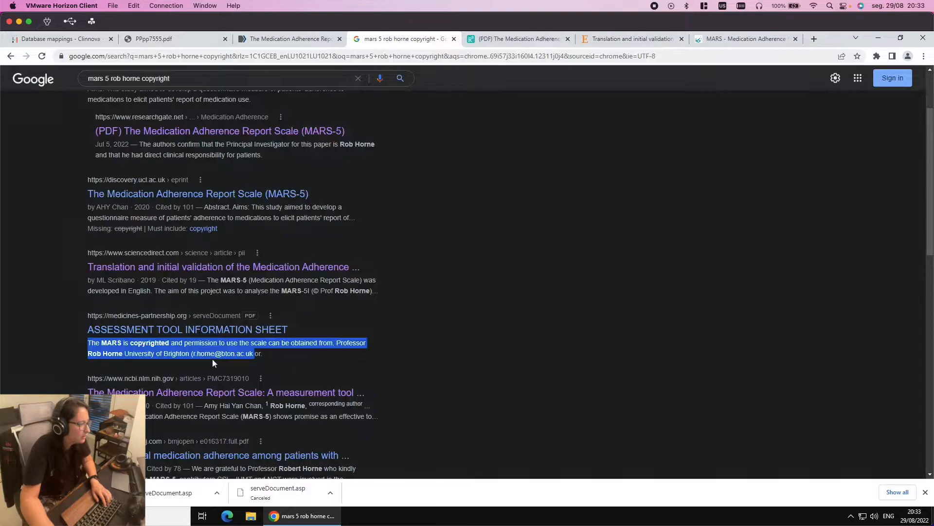
pyautogui.rightClick(181, 355)
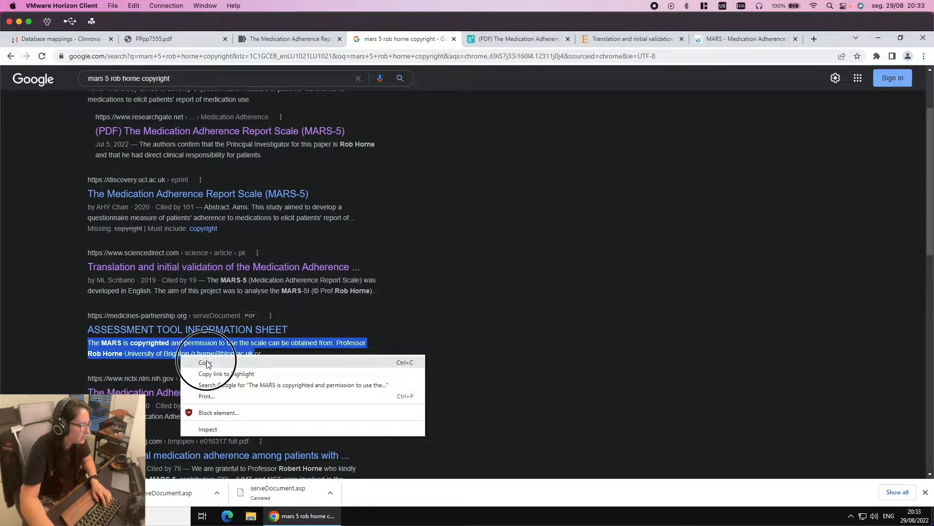
pyautogui.click(208, 361)
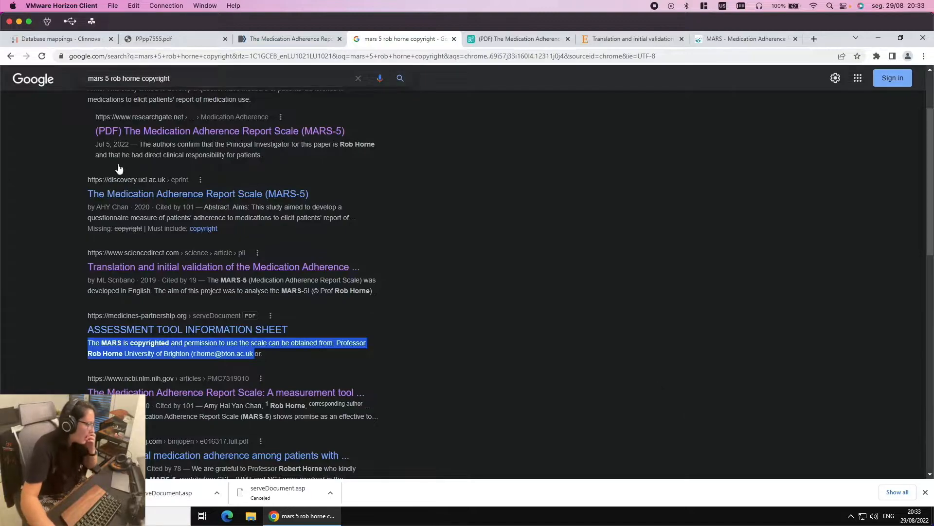
pyautogui.click(81, 41)
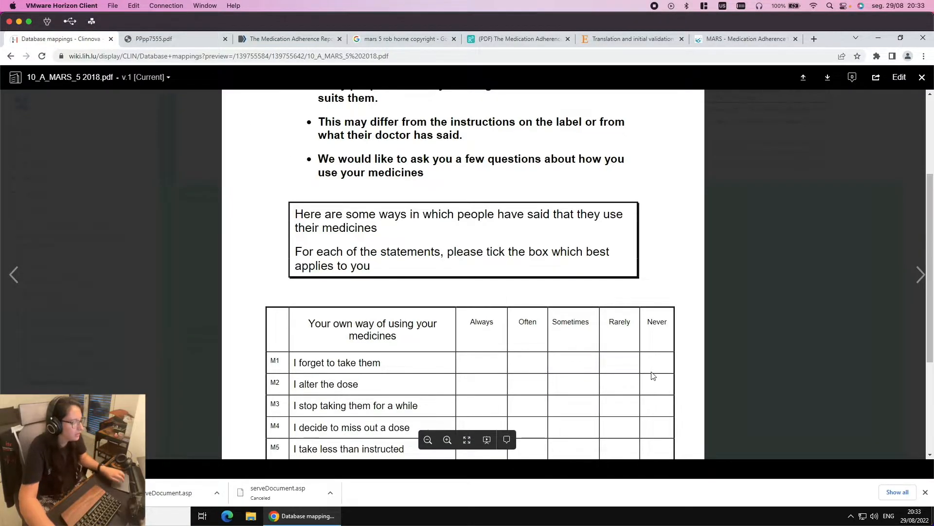
pyautogui.press('super+Tab')
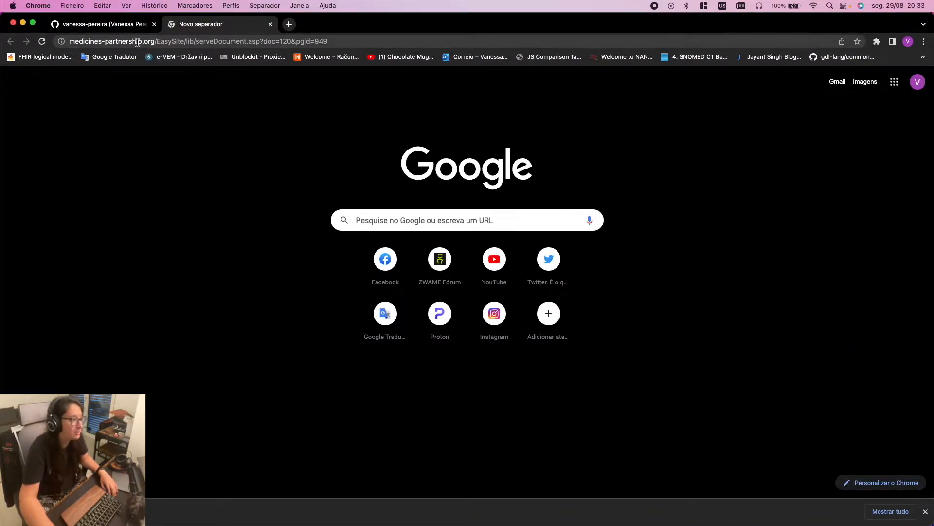
# Load the Archetype Designer site from the DES address suggestion, dismiss the downloads bar and reload it
pyautogui.click(249, 39)
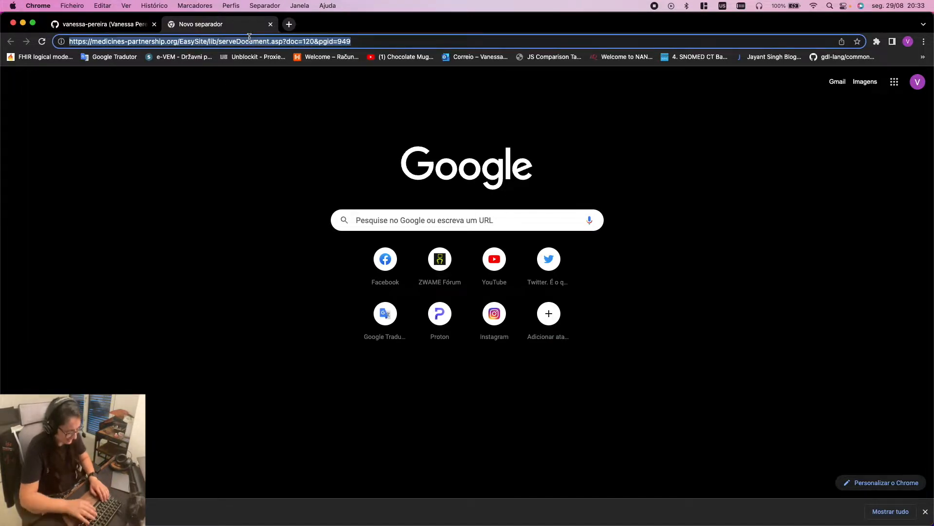
pyautogui.write('DES')
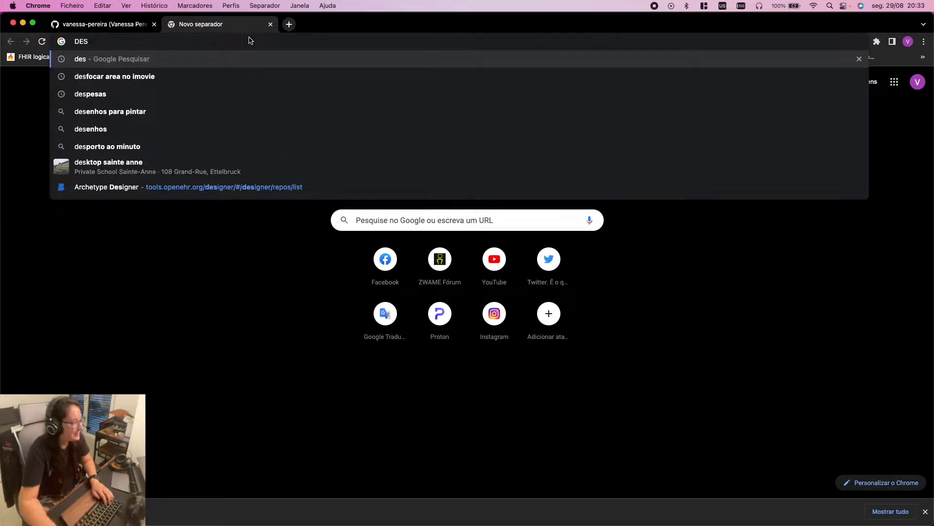
pyautogui.click(305, 187)
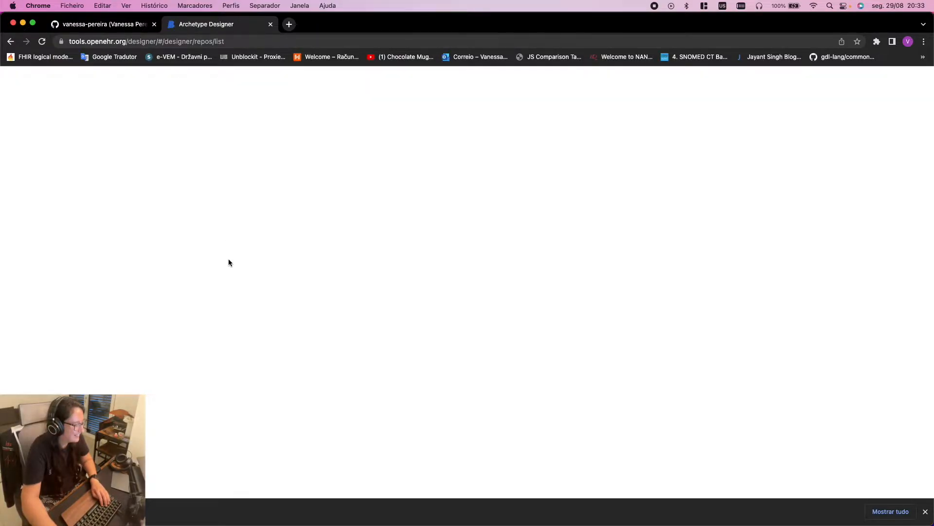
pyautogui.click(925, 511)
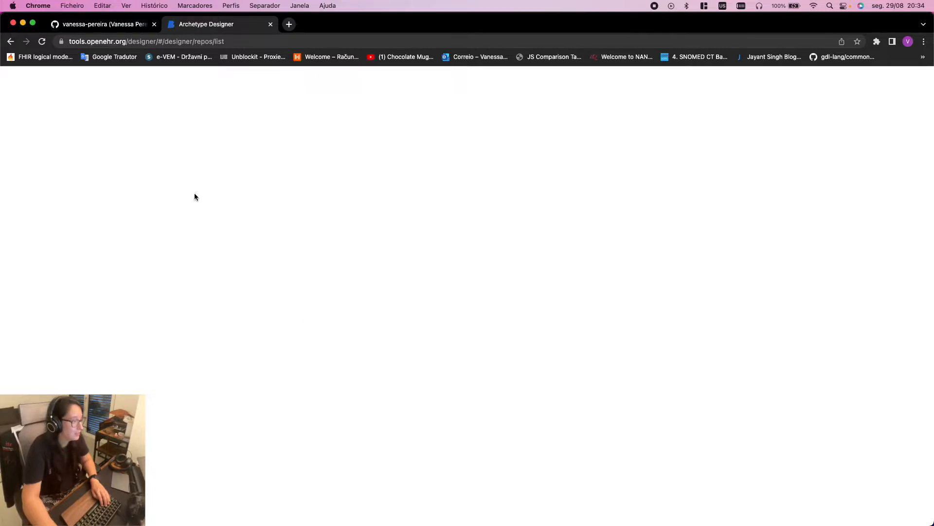
pyautogui.click(202, 42)
pyautogui.press('Return')
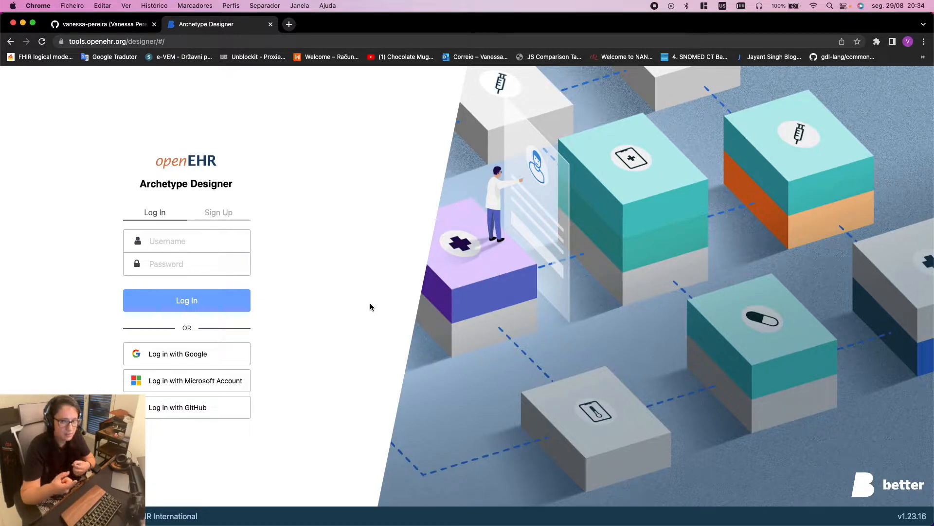
pyautogui.click(289, 24)
# Go to ckm.openehr.org and use Find Resources to search for 'blood pressure'
pyautogui.write('ckm')
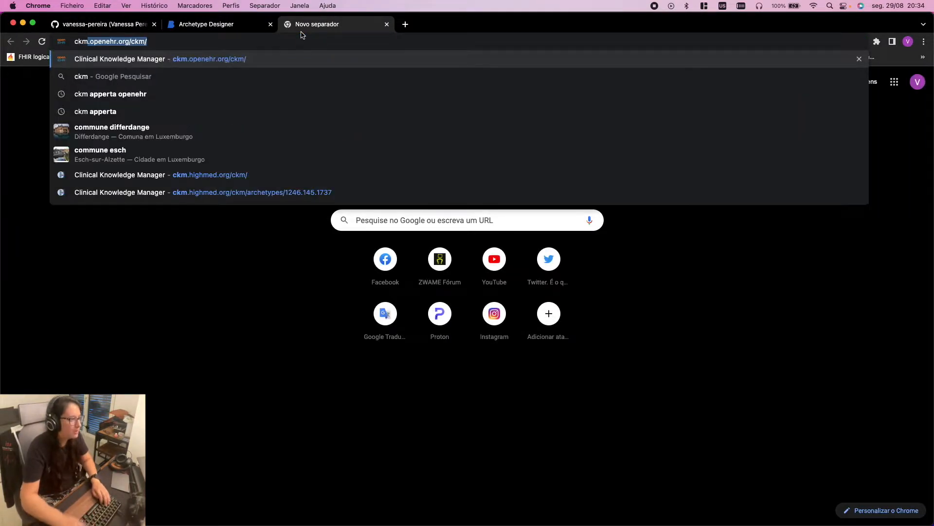
pyautogui.click(299, 68)
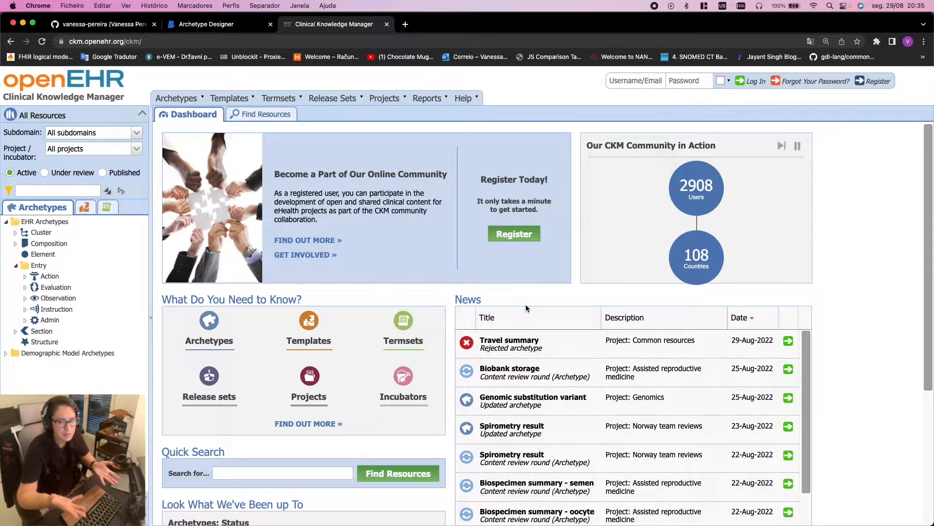
pyautogui.click(249, 118)
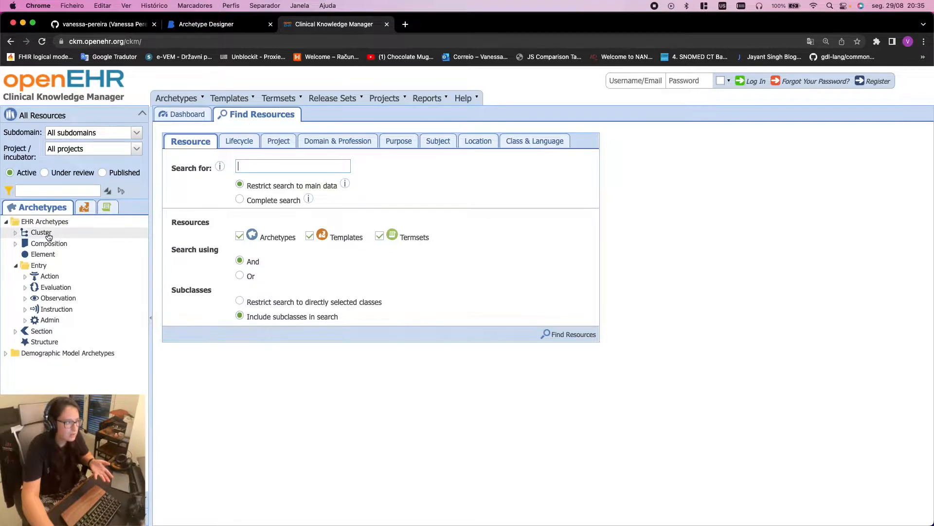
pyautogui.click(286, 163)
pyautogui.write('vlood')
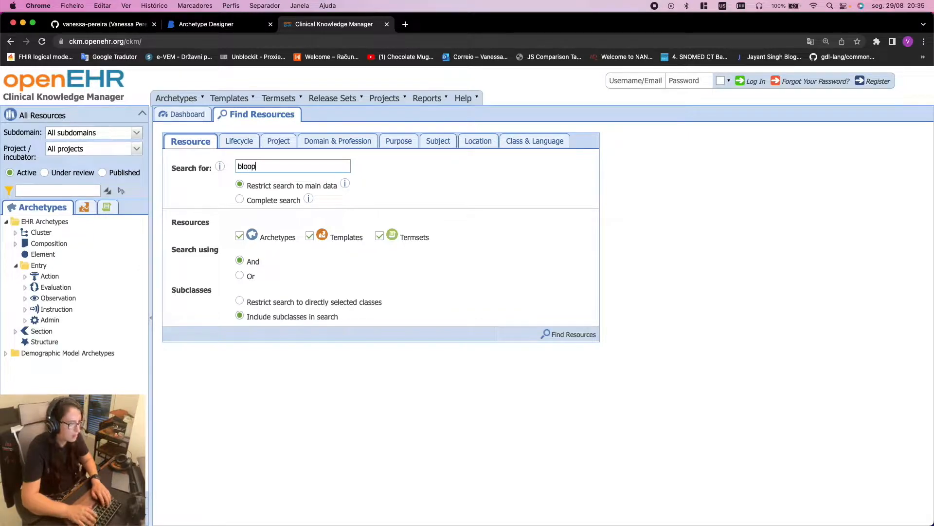
pyautogui.write('pre')
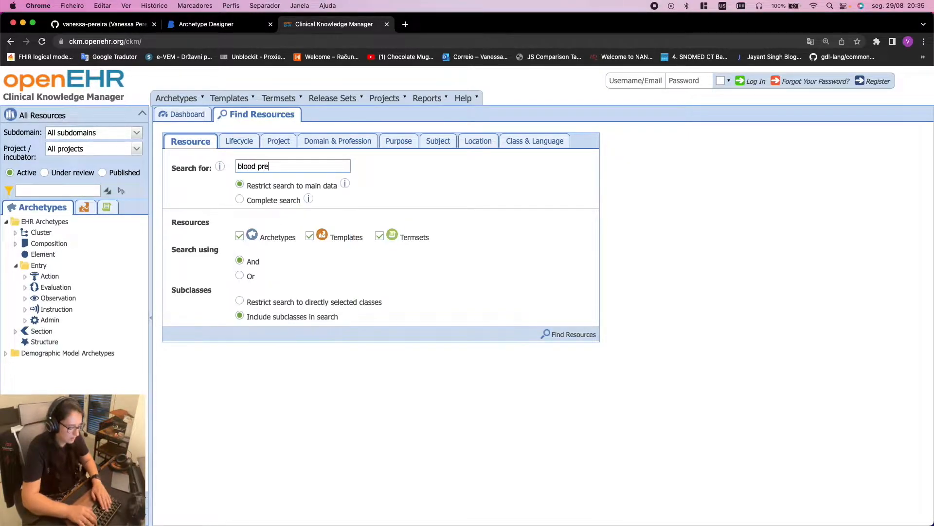
pyautogui.write('ssure')
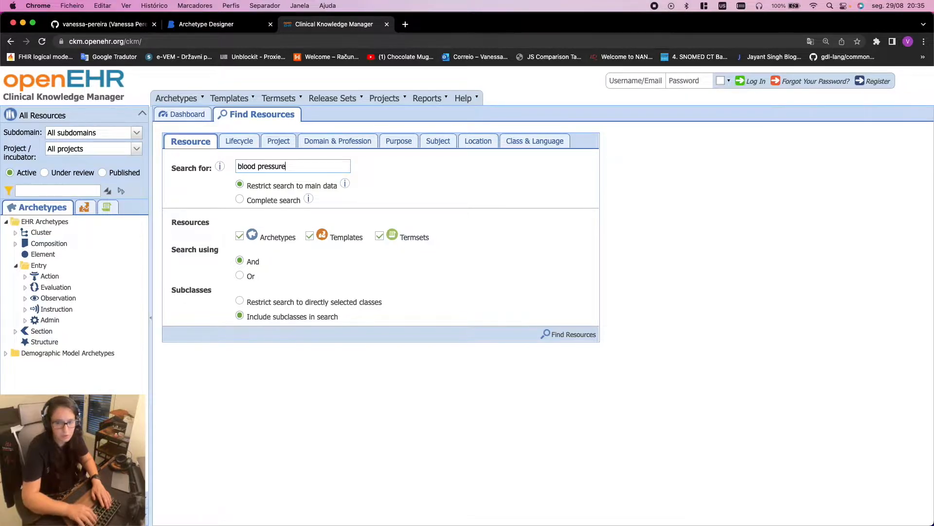
pyautogui.press('Return')
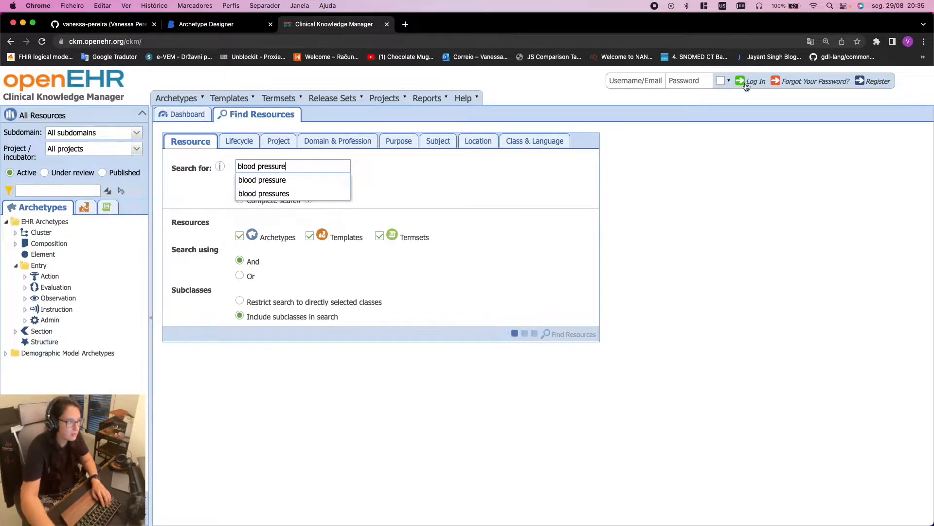
pyautogui.click(317, 180)
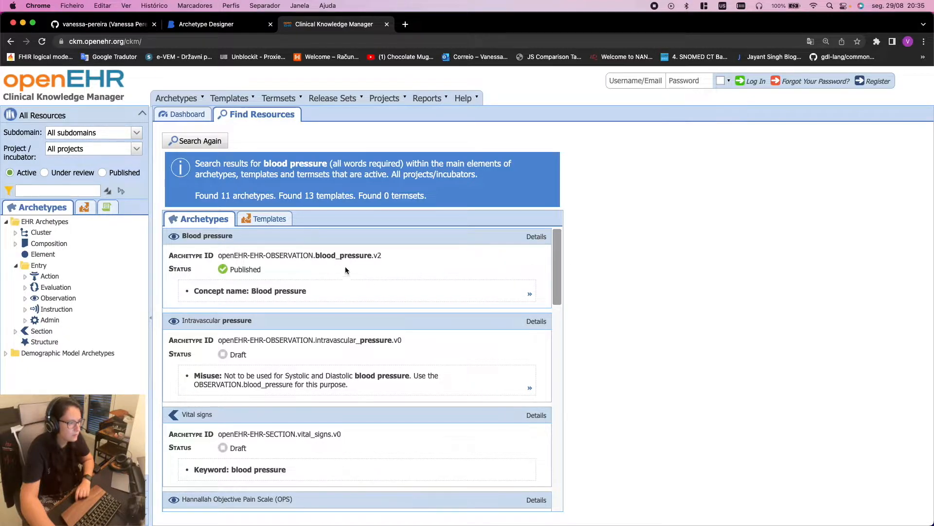
pyautogui.scroll(-3, 389, 289)
pyautogui.scroll(1, 397, 294)
# Open the Blood pressure archetype, check its Attribution, and switch to the Mind Map view
pyautogui.click(203, 238)
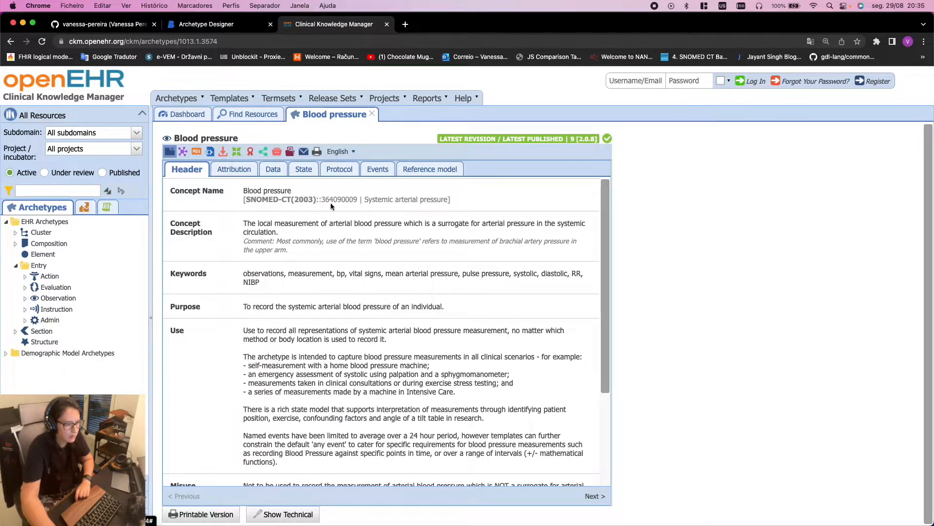
pyautogui.click(227, 169)
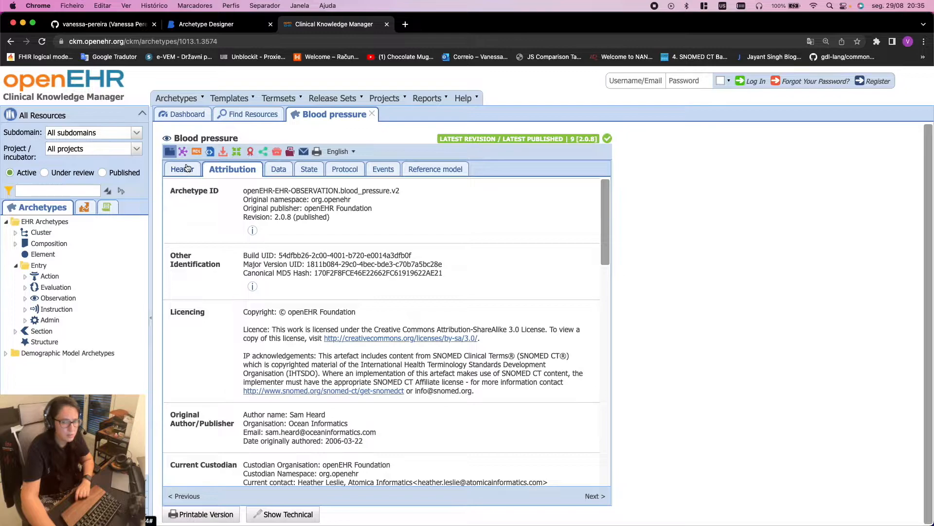
pyautogui.click(183, 151)
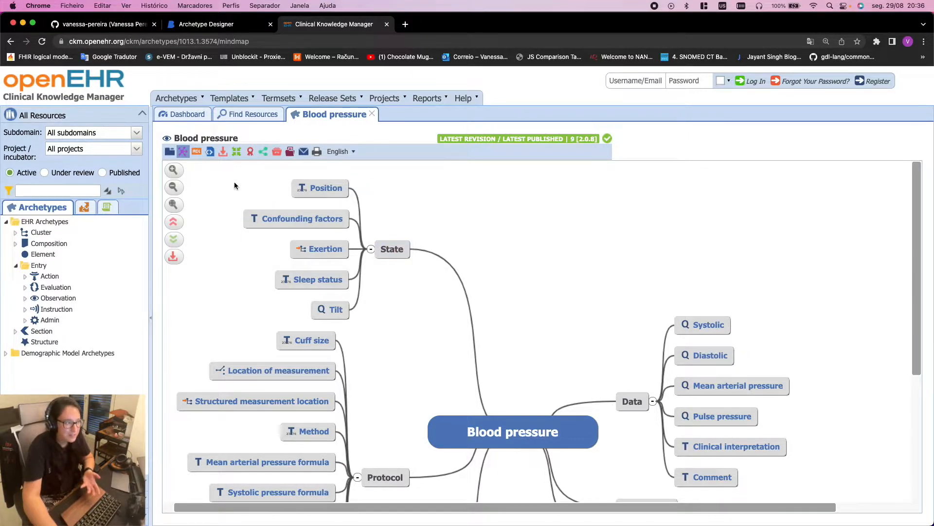
# Show the Blood pressure archetype as ADL source and scroll through it
pyautogui.click(196, 151)
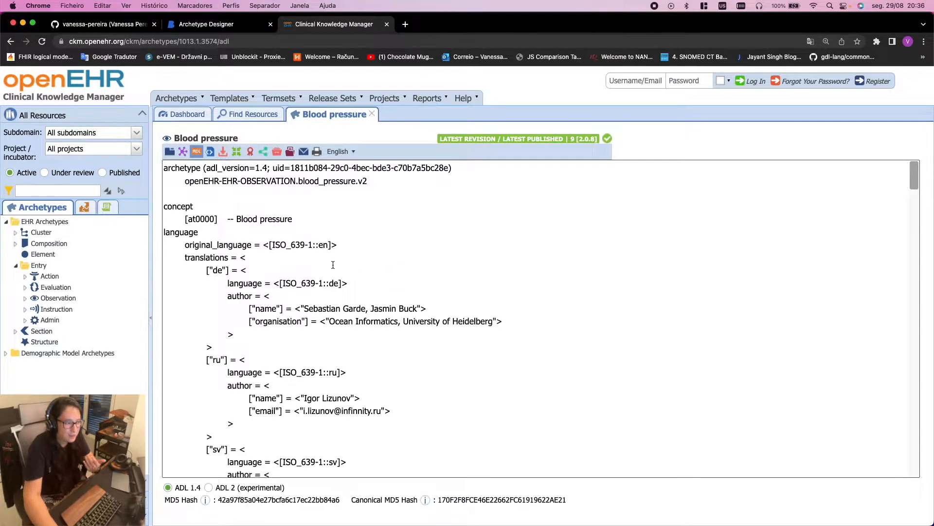
pyautogui.scroll(-12, 333, 265)
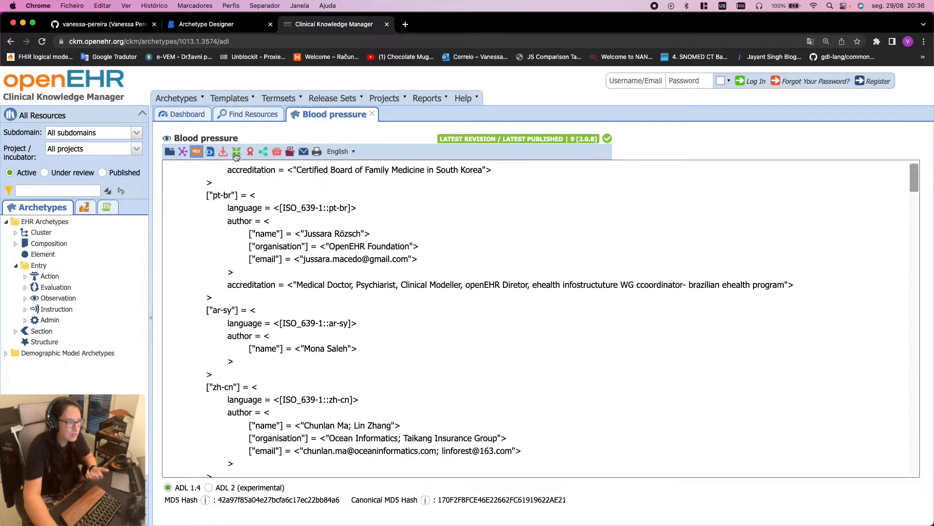
pyautogui.click(182, 151)
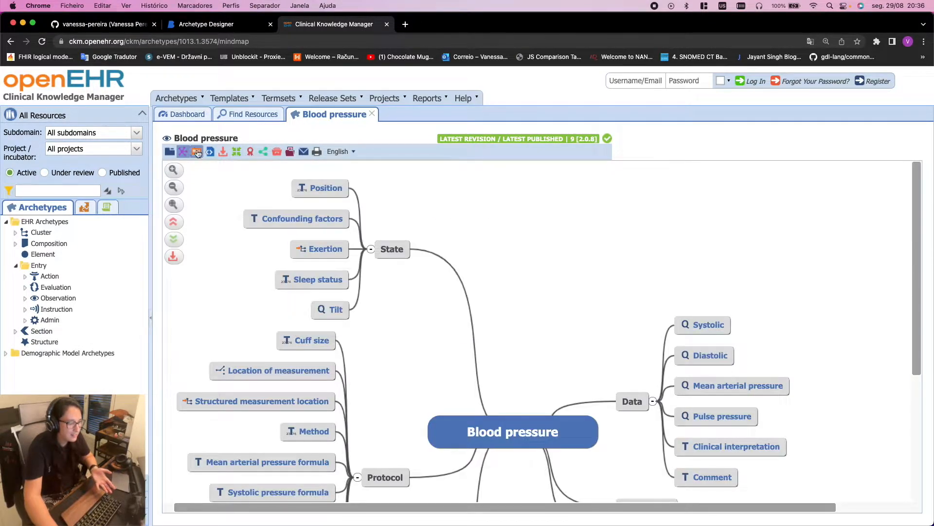
pyautogui.click(197, 151)
pyautogui.scroll(-20, 469, 321)
pyautogui.scroll(-20, 472, 325)
pyautogui.scroll(-15, 499, 294)
# Inspect the at1019 to 'Tobillo derecho' term entries, then return to the Archetype Designer login tab
pyautogui.moveTo(913, 197); pyautogui.dragTo(913, 360)
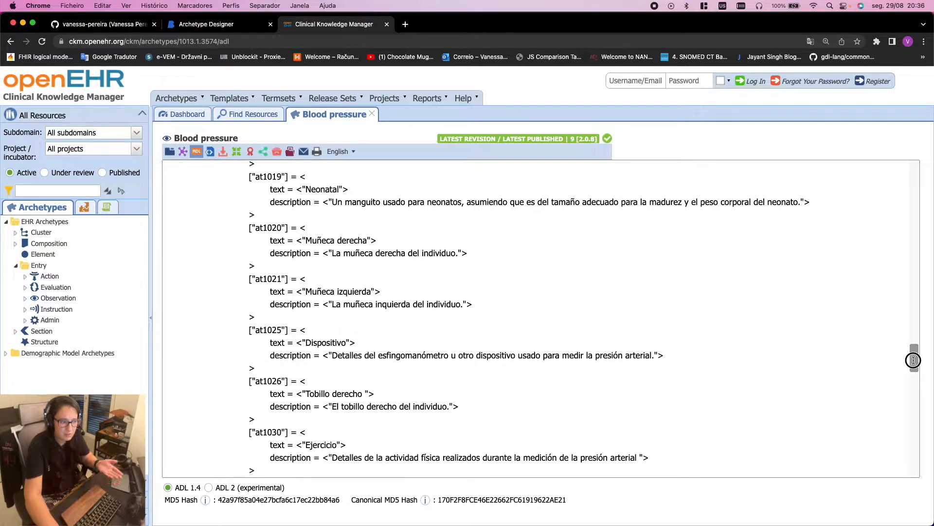
pyautogui.moveTo(209, 214); pyautogui.dragTo(714, 387)
pyautogui.click(714, 389)
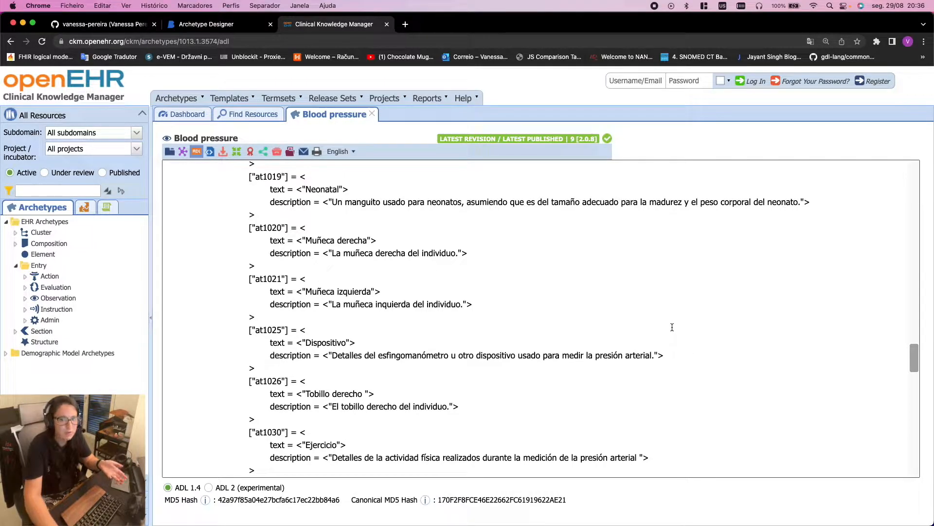
pyautogui.click(187, 26)
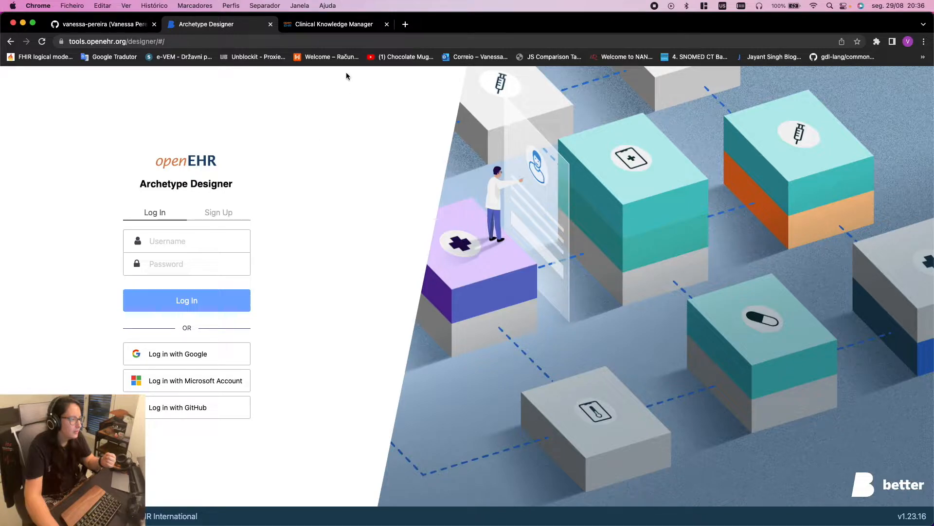
# Compare the Archetype Designer login and Blood pressure ADL tabs, ending on the CKM ADL source
pyautogui.click(342, 25)
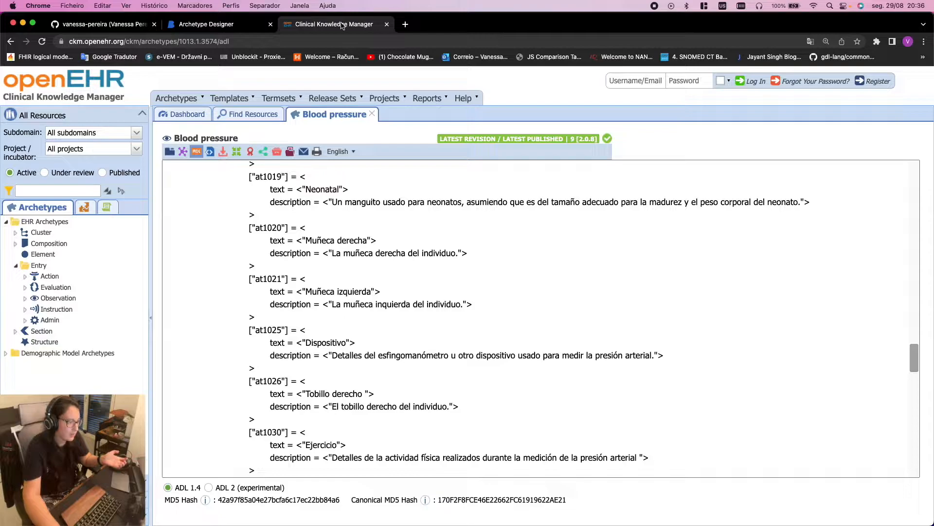
pyautogui.click(198, 26)
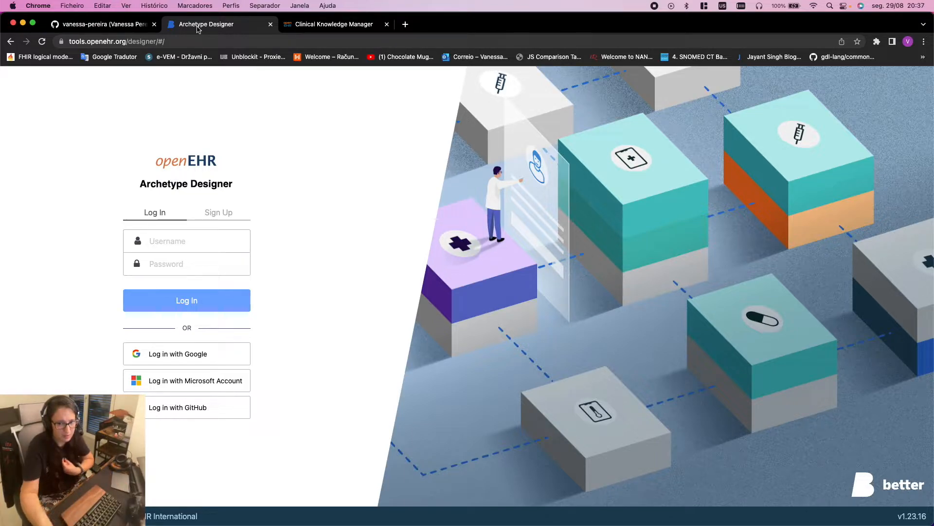
pyautogui.click(317, 27)
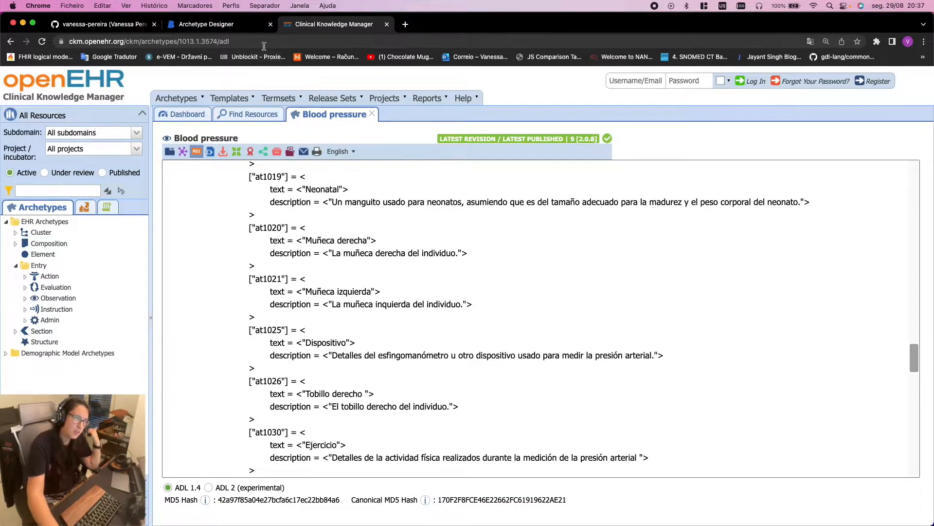
pyautogui.click(244, 27)
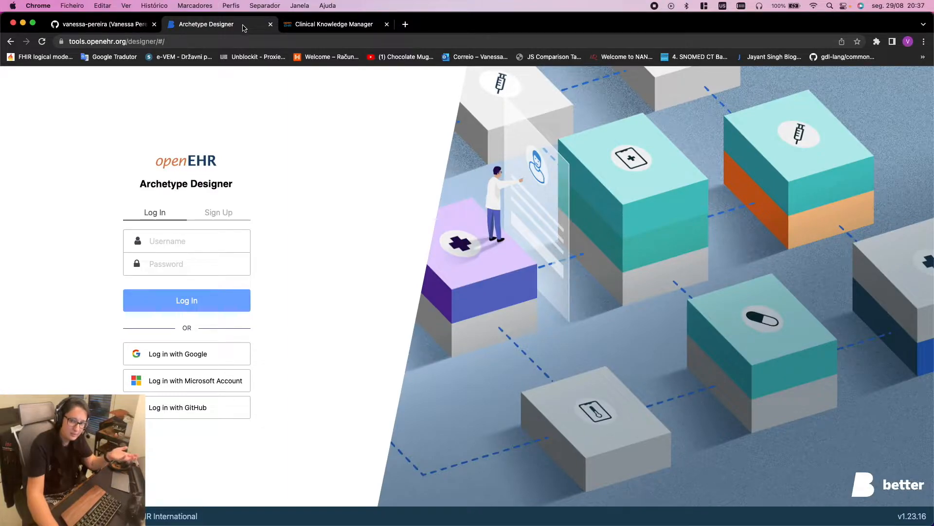
pyautogui.click(316, 27)
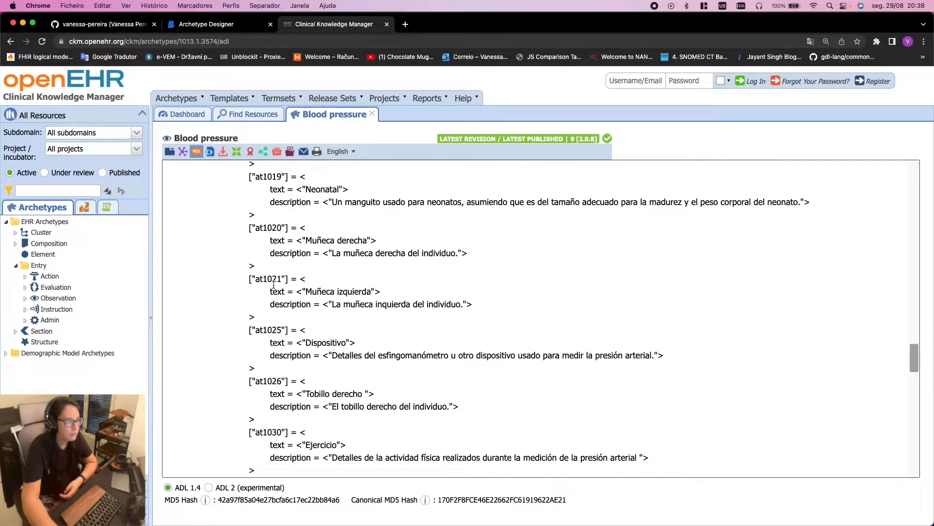
# Sign in to Archetype Designer with the account username and password, resubmitting after the error
pyautogui.click(200, 28)
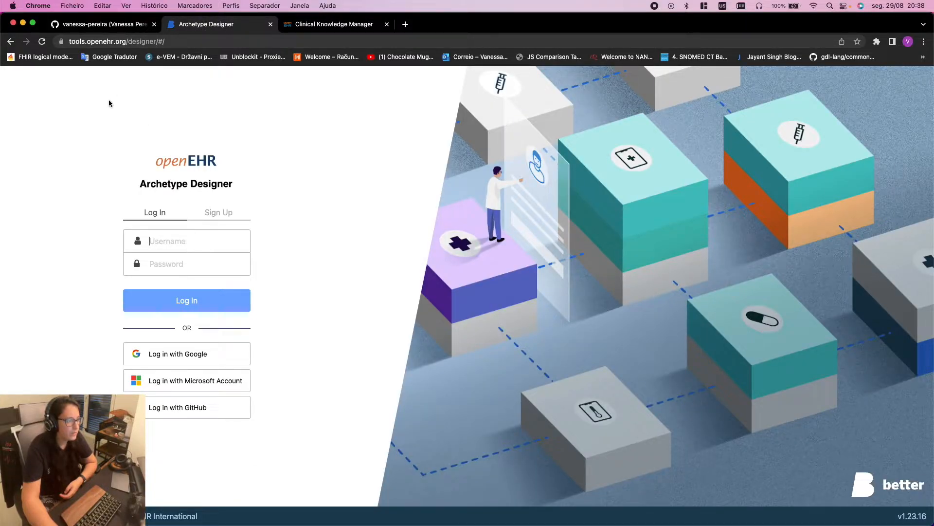
pyautogui.write('vanessa')
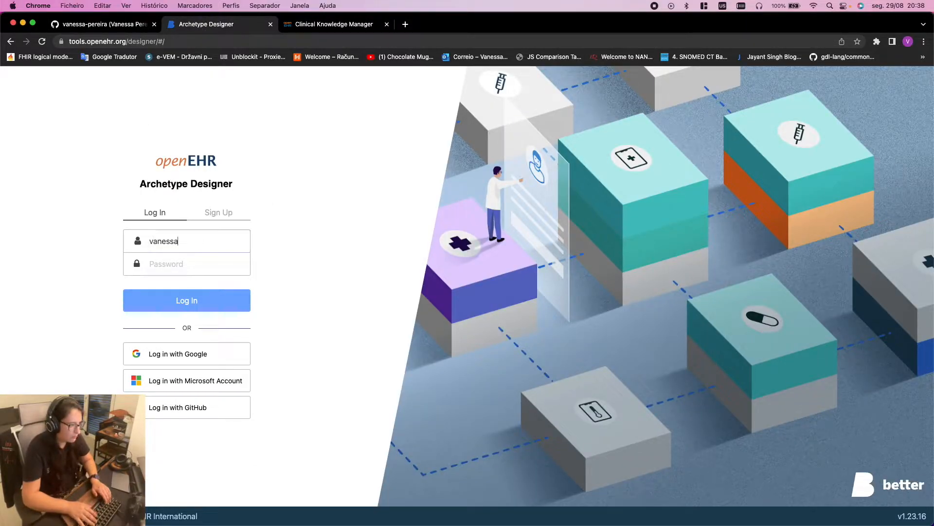
pyautogui.write('p')
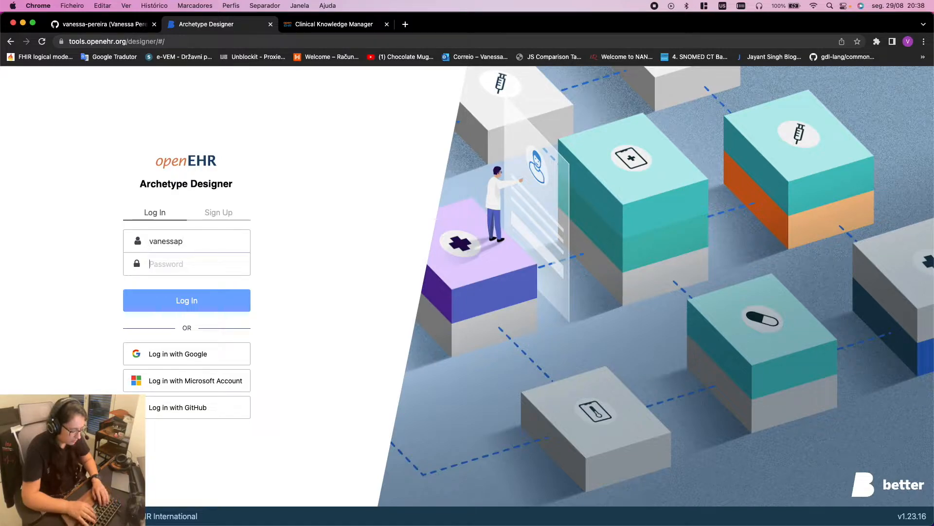
pyautogui.write('********')
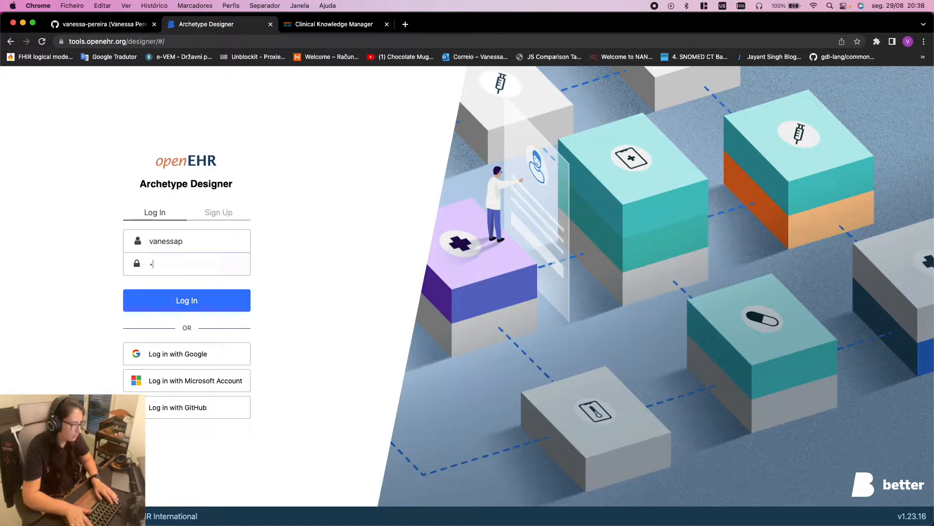
pyautogui.write('********')
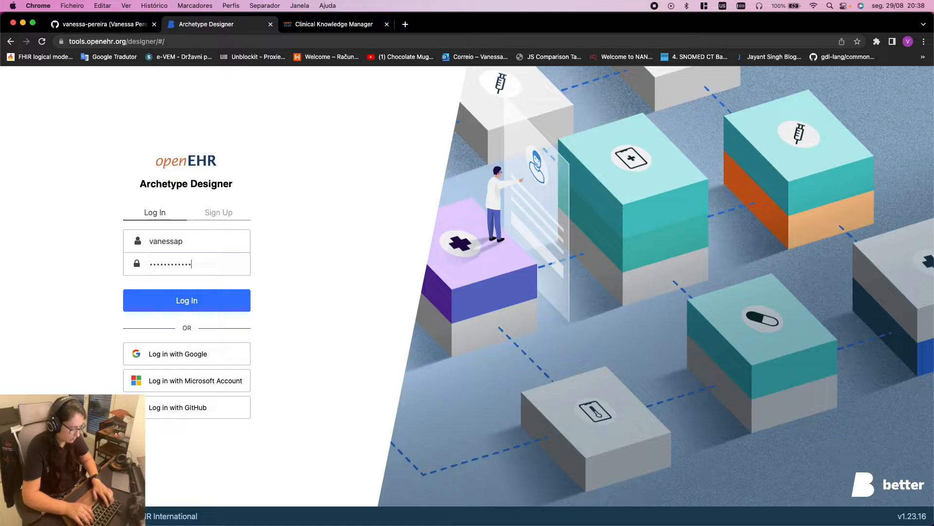
pyautogui.write('****')
pyautogui.press('Return')
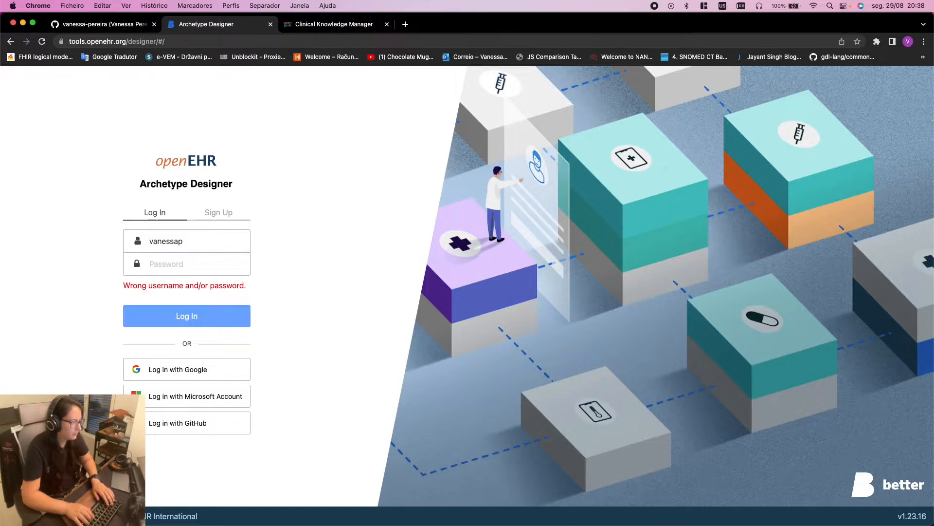
pyautogui.write('**************')
pyautogui.press('Return')
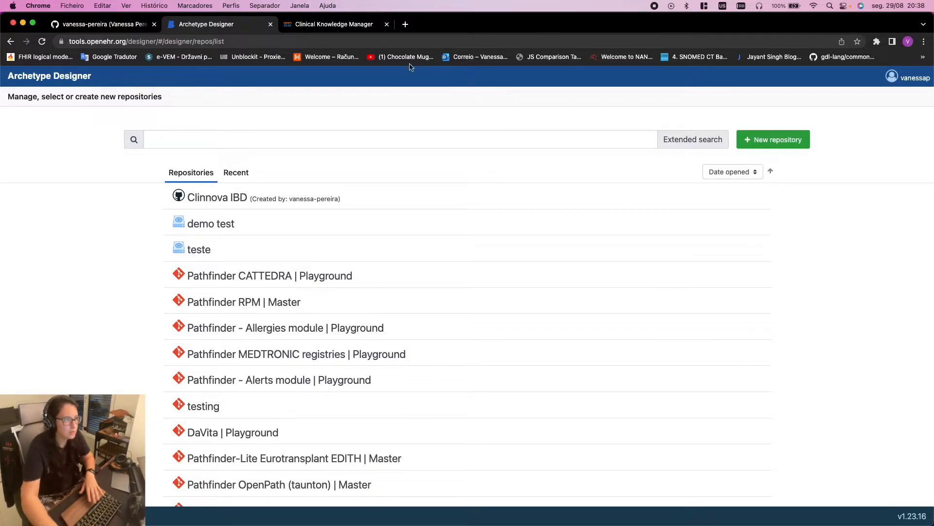
pyautogui.click(405, 25)
# Go to github.com and reload the GitHub home page
pyautogui.write('github')
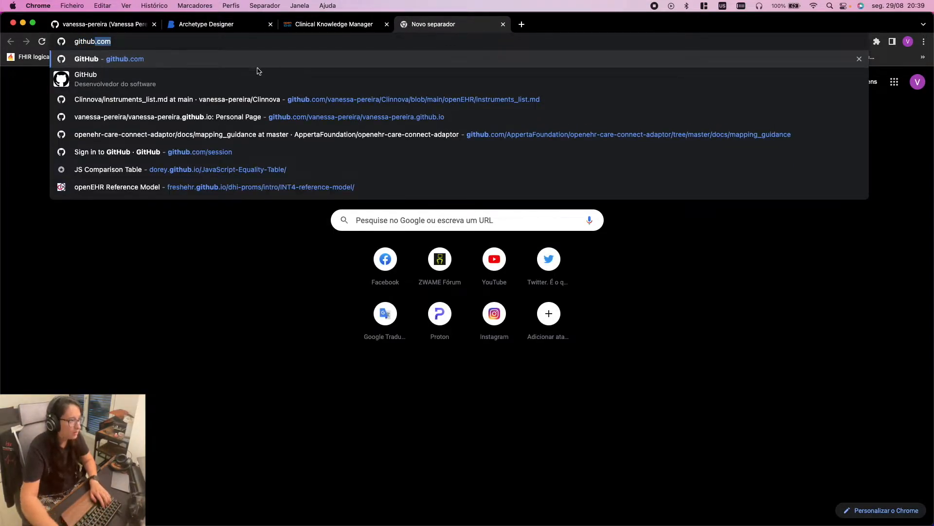
pyautogui.click(207, 61)
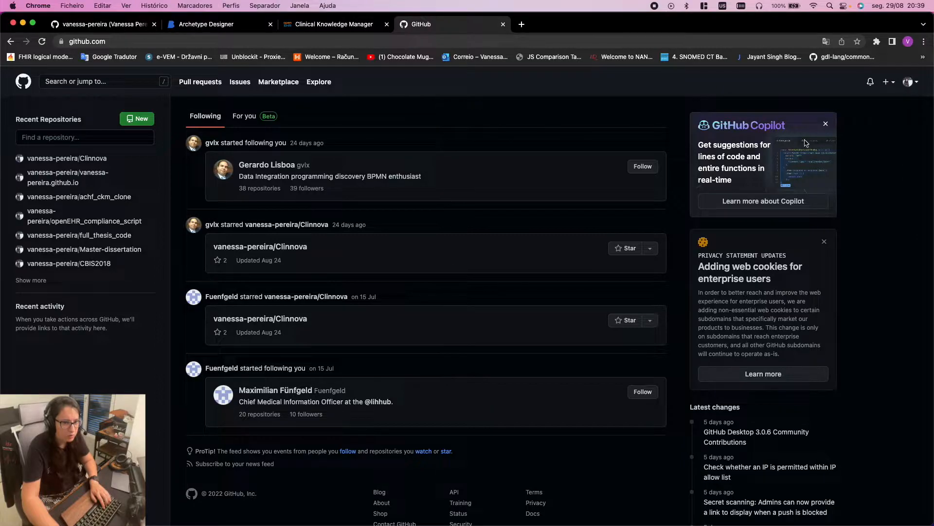
pyautogui.click(23, 83)
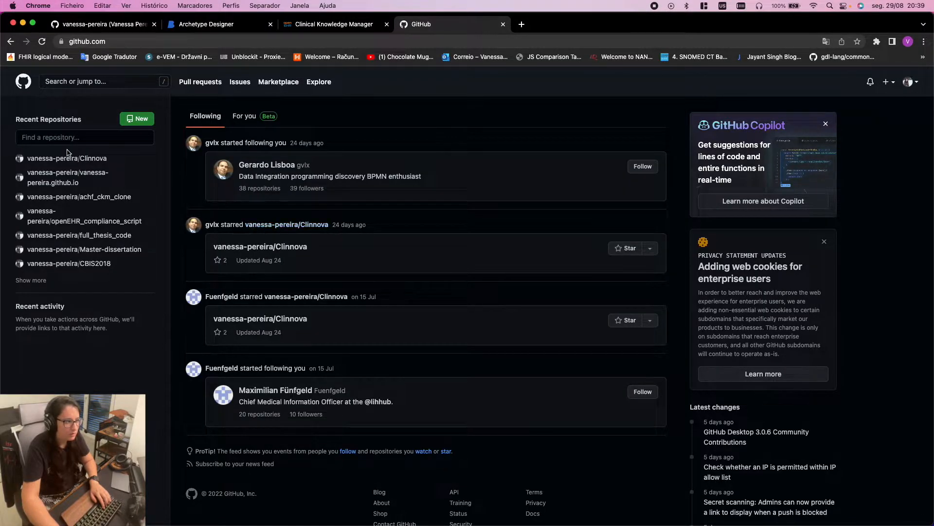
pyautogui.click(25, 84)
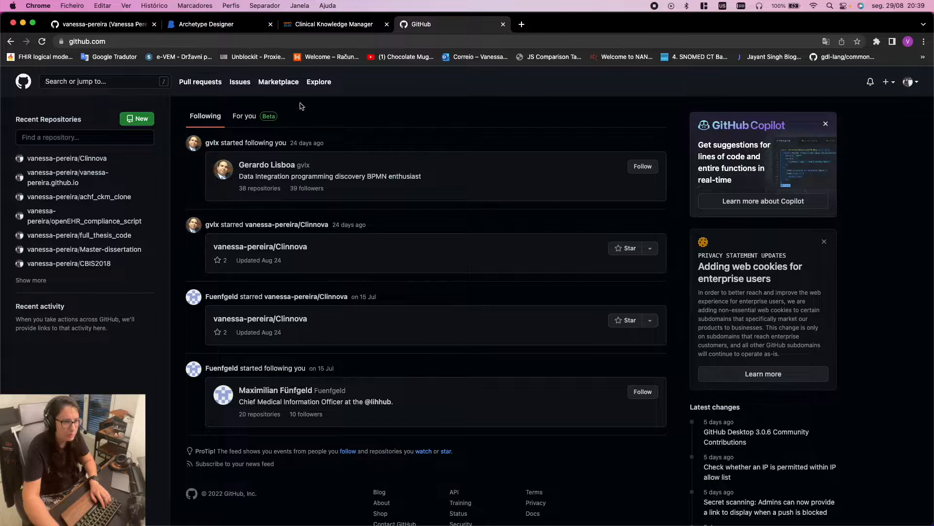
# Open your GitHub profile and start a new repository from the + menu
pyautogui.click(907, 85)
pyautogui.click(876, 151)
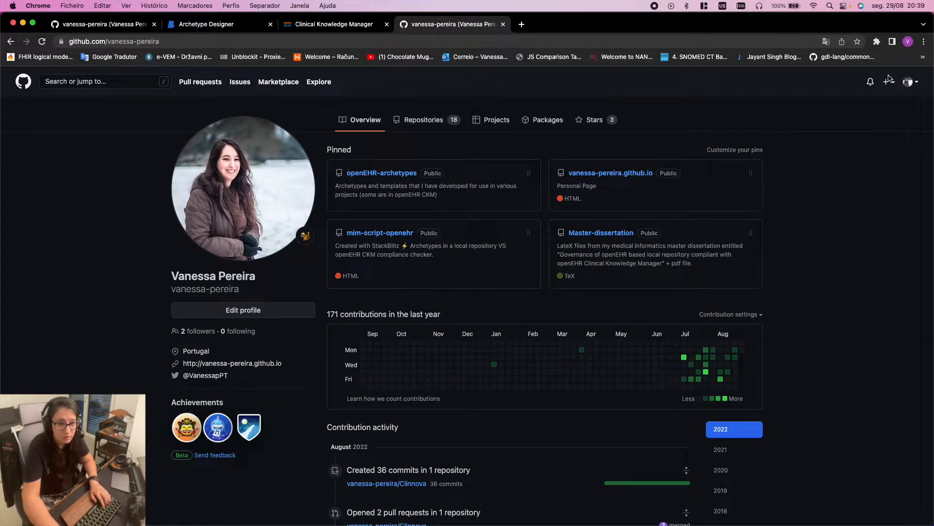
pyautogui.click(888, 83)
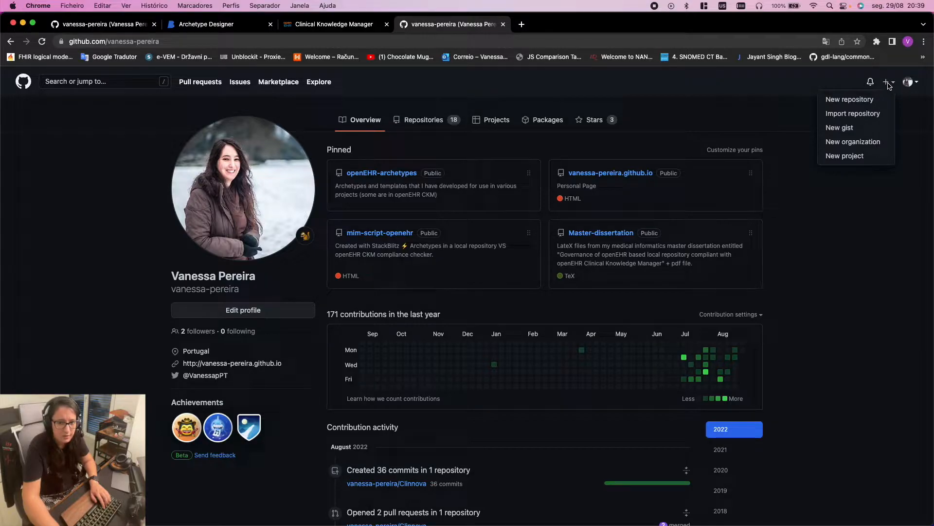
pyautogui.click(855, 100)
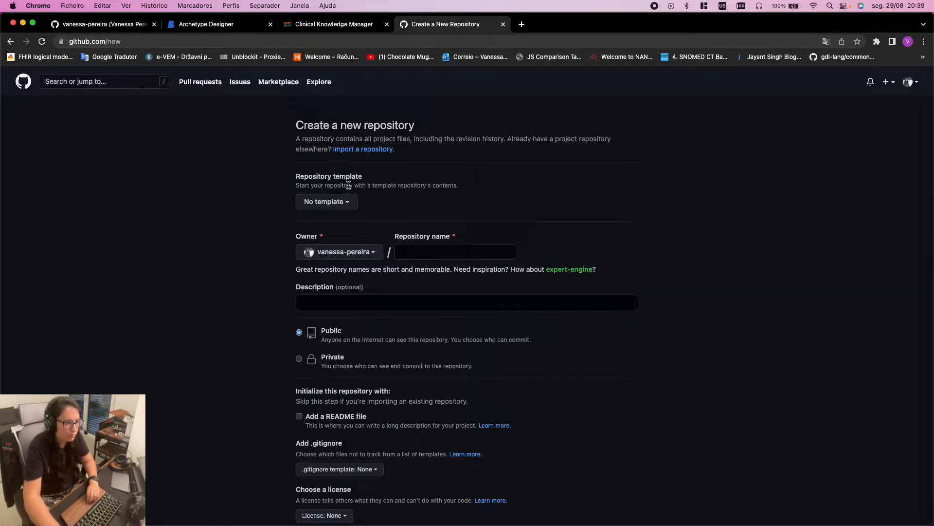
pyautogui.click(351, 202)
# Name the new Public repository testADL, with no template, and scroll down to Create repository
pyautogui.click(385, 206)
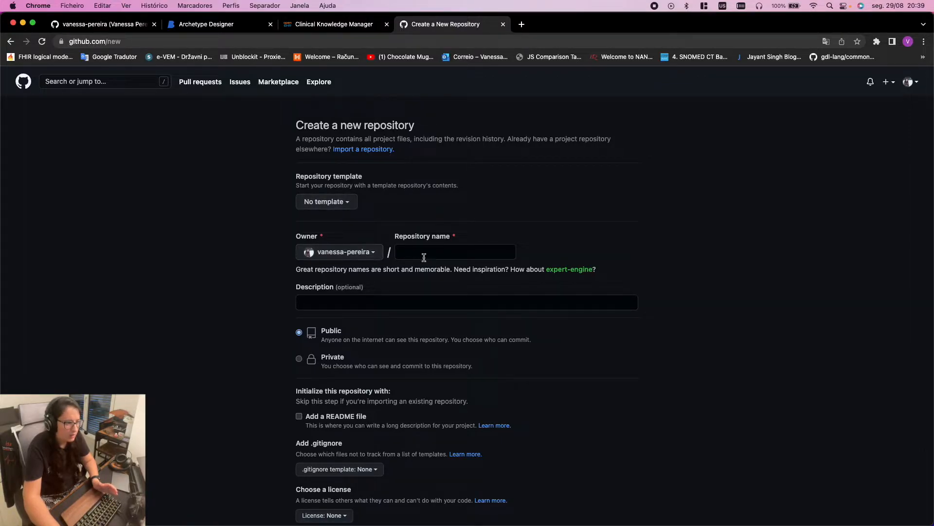
pyautogui.click(438, 252)
pyautogui.write('testADL')
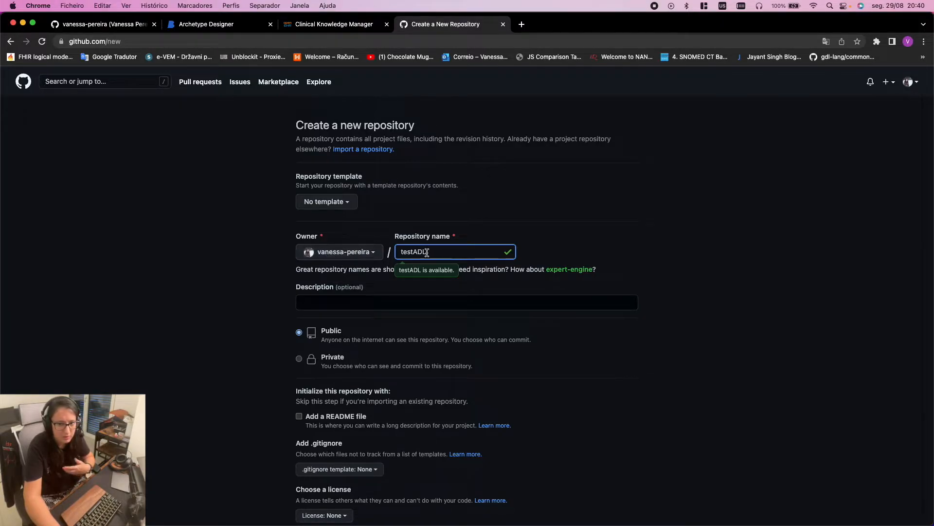
pyautogui.moveTo(427, 252); pyautogui.dragTo(385, 249)
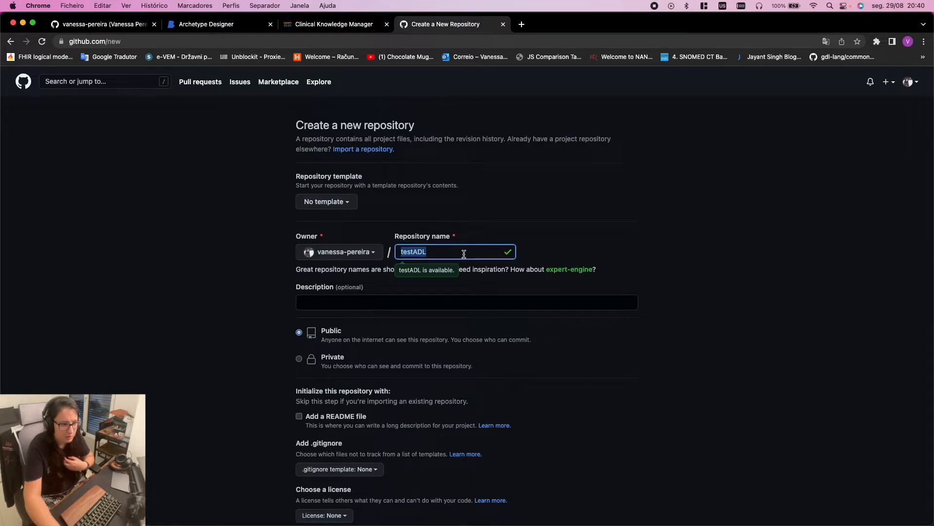
pyautogui.click(707, 260)
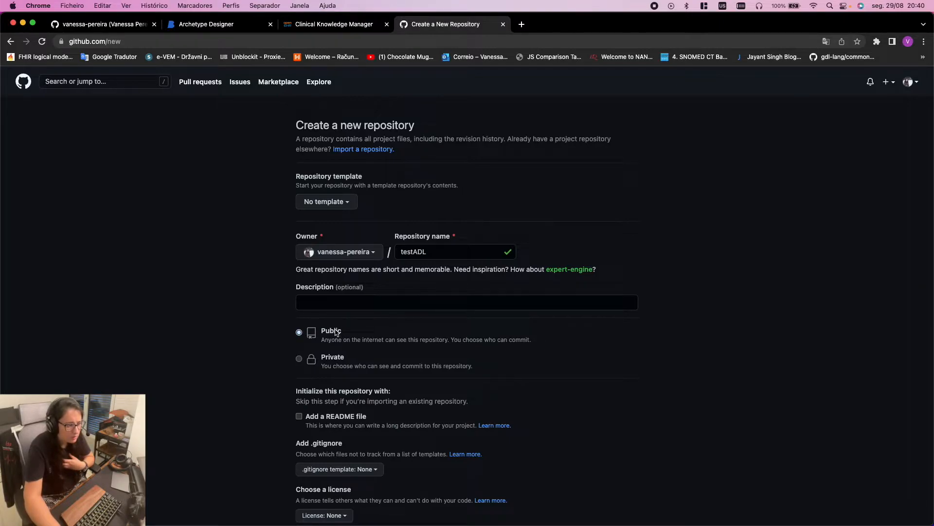
pyautogui.scroll(-1, 472, 350)
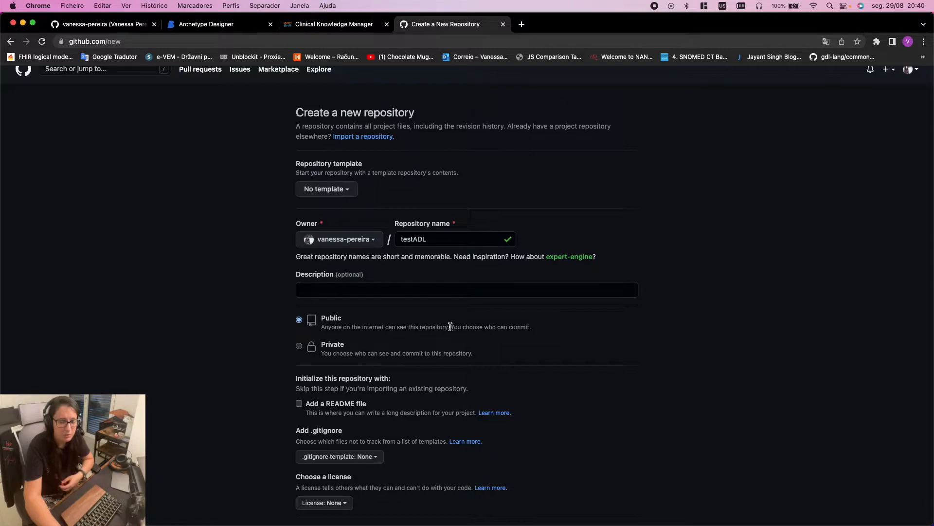
pyautogui.moveTo(112, 524)
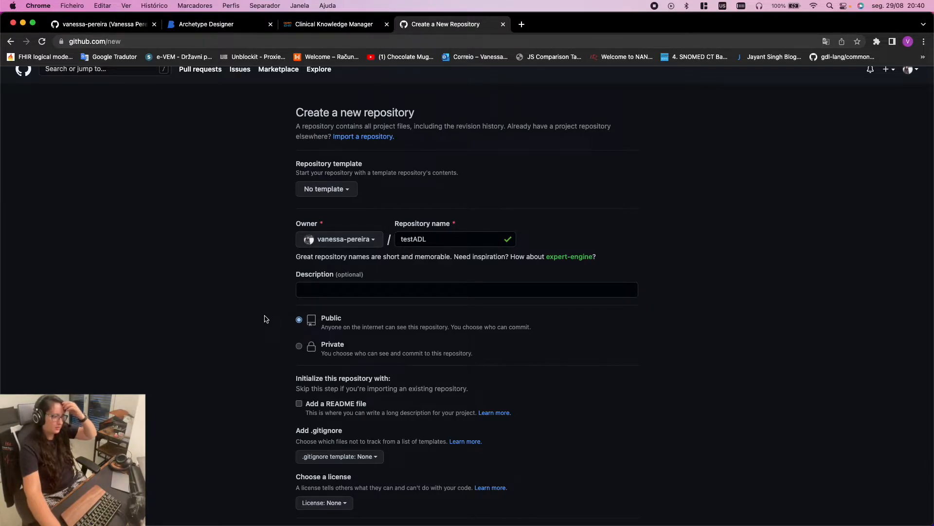
pyautogui.scroll(-3, 346, 411)
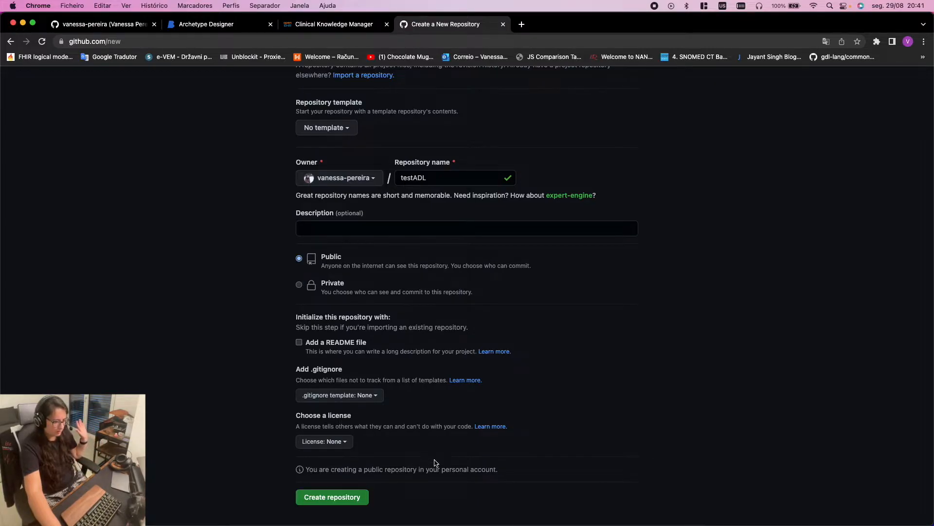
pyautogui.scroll(-2, 433, 459)
# Create the public testADL repository on GitHub and display its SSH clone address
pyautogui.click(321, 442)
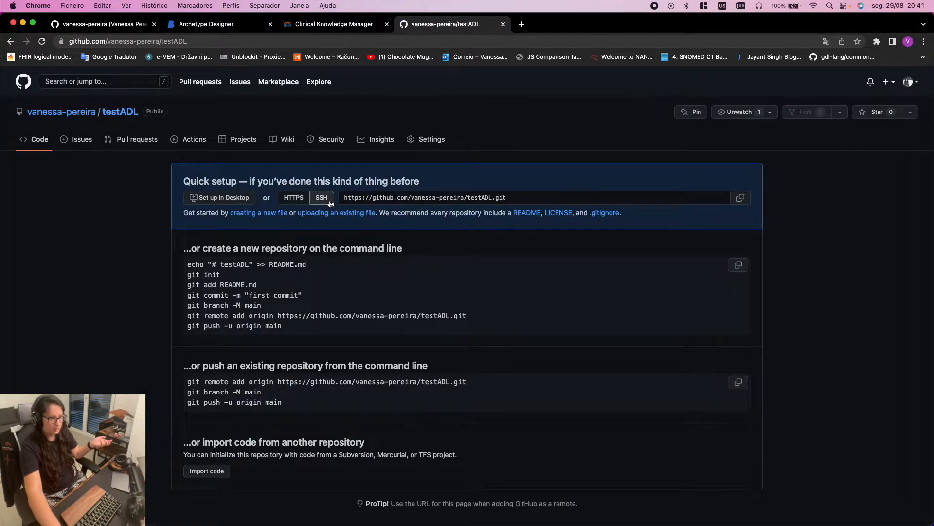
pyautogui.moveTo(345, 197); pyautogui.dragTo(521, 196)
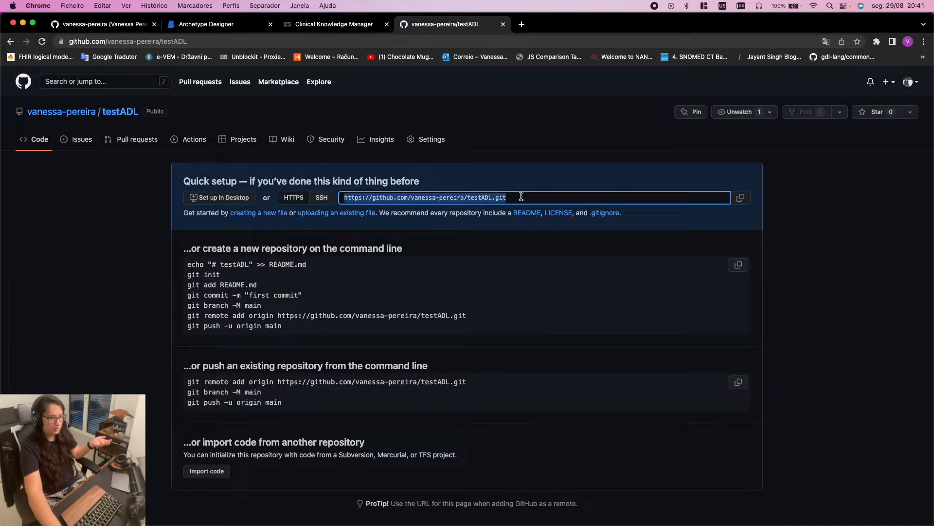
pyautogui.click(521, 196)
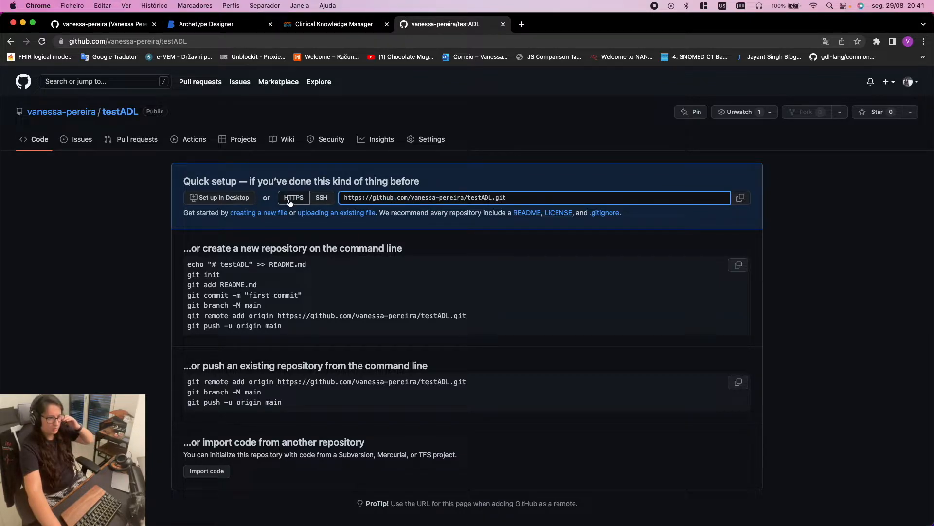
pyautogui.click(314, 200)
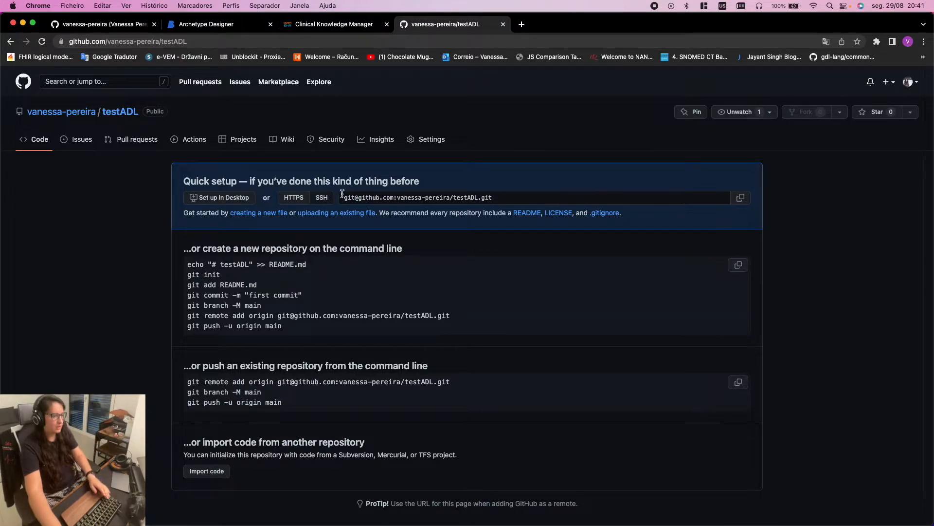
pyautogui.click(377, 201)
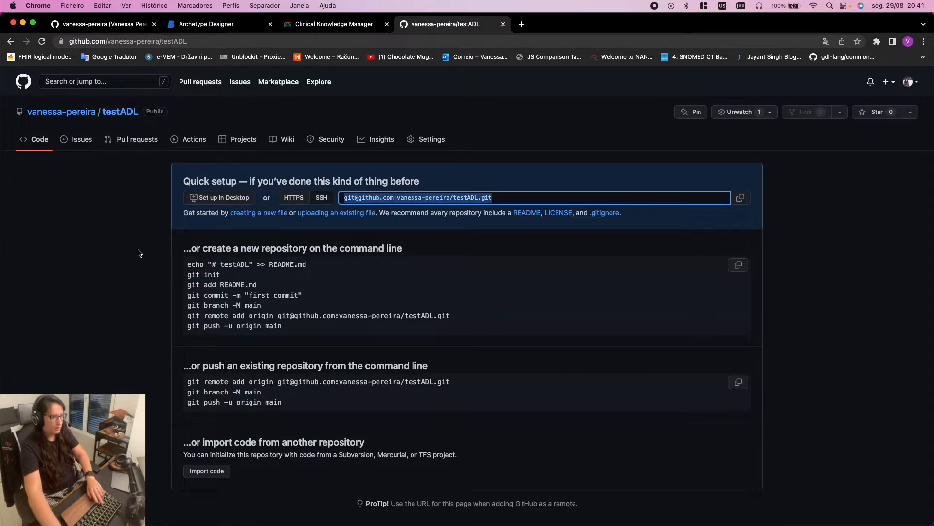
pyautogui.click(91, 254)
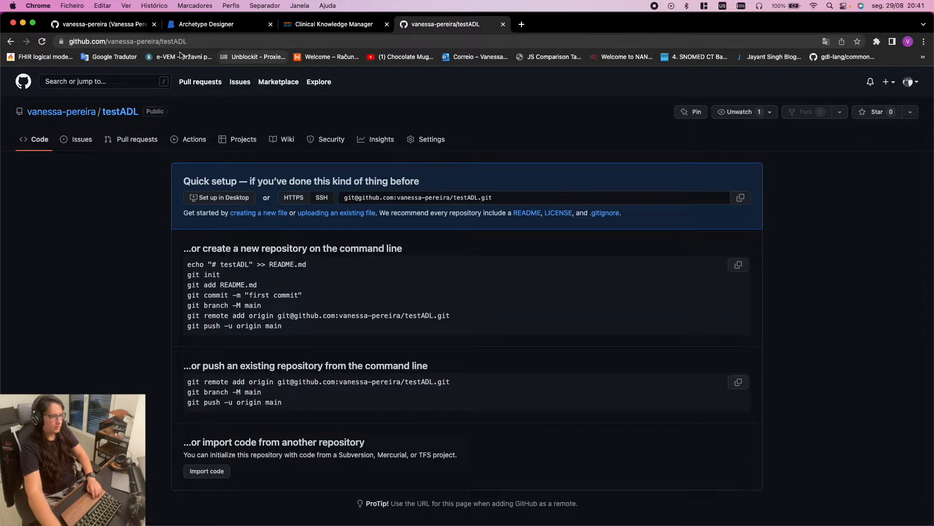
pyautogui.click(221, 24)
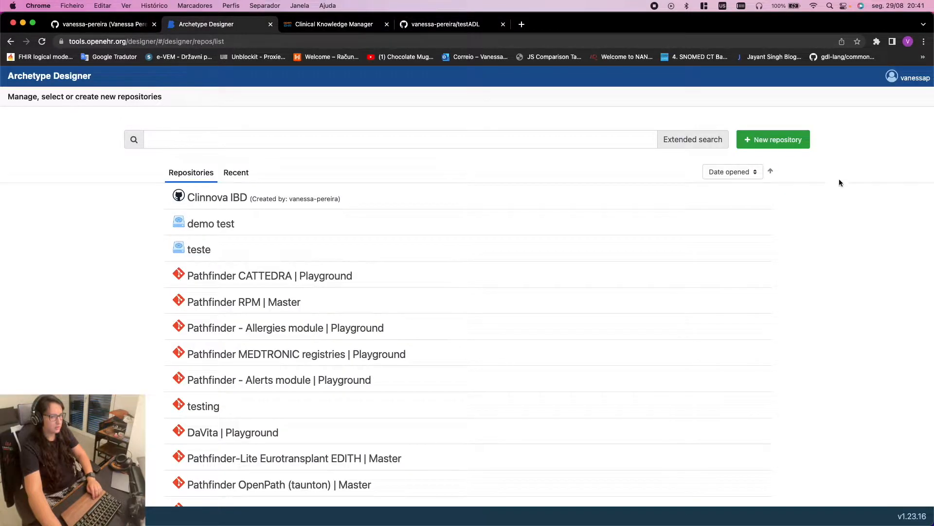
# Start a new repository in Archetype Designer and list the available repository types
pyautogui.click(791, 137)
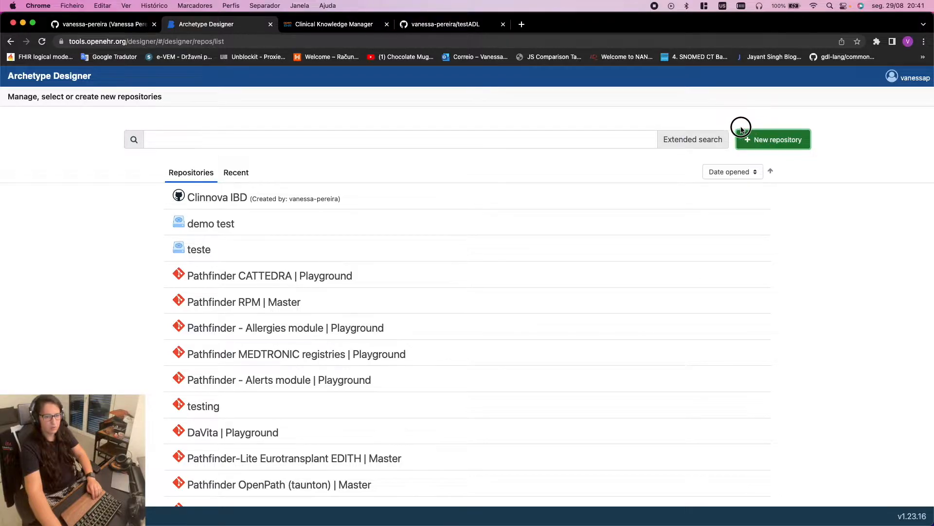
pyautogui.click(761, 142)
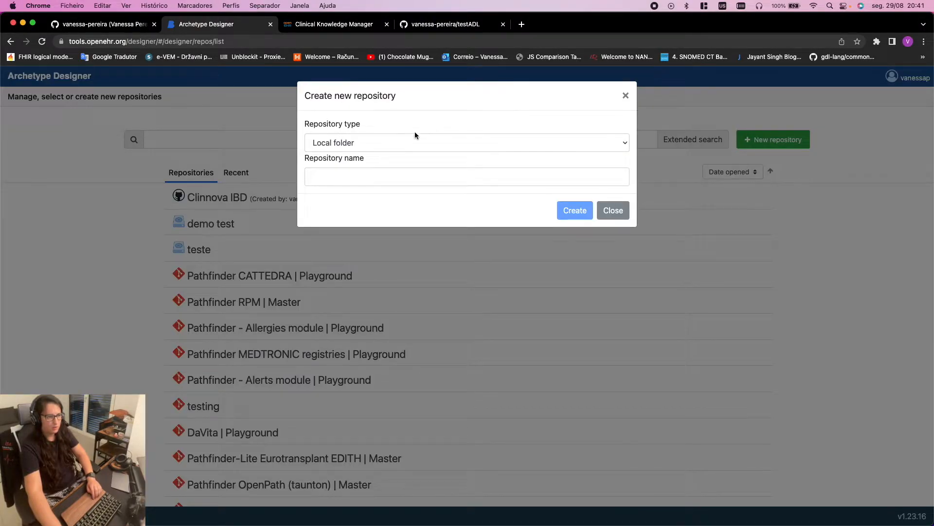
pyautogui.click(369, 141)
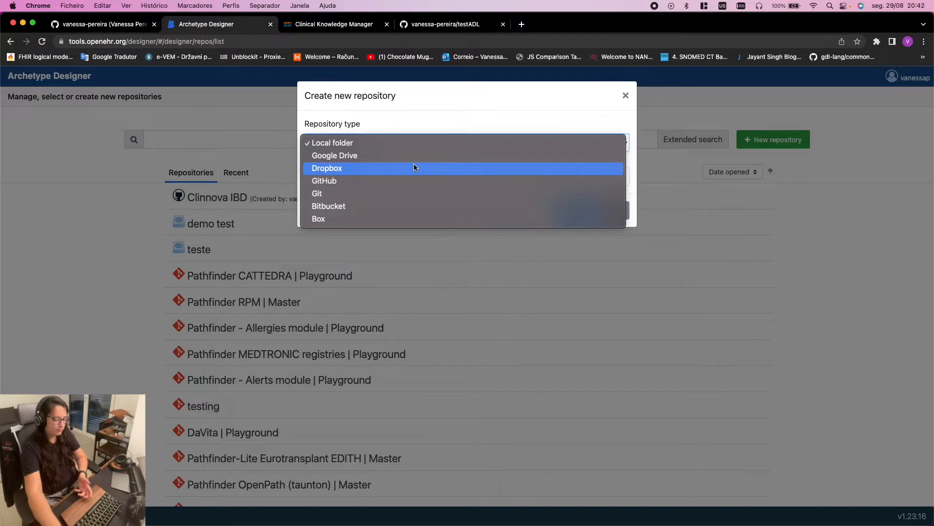
# Open discourse.openehr.org in a new tab and browse its Tool Support category
pyautogui.click(524, 24)
pyautogui.click(523, 25)
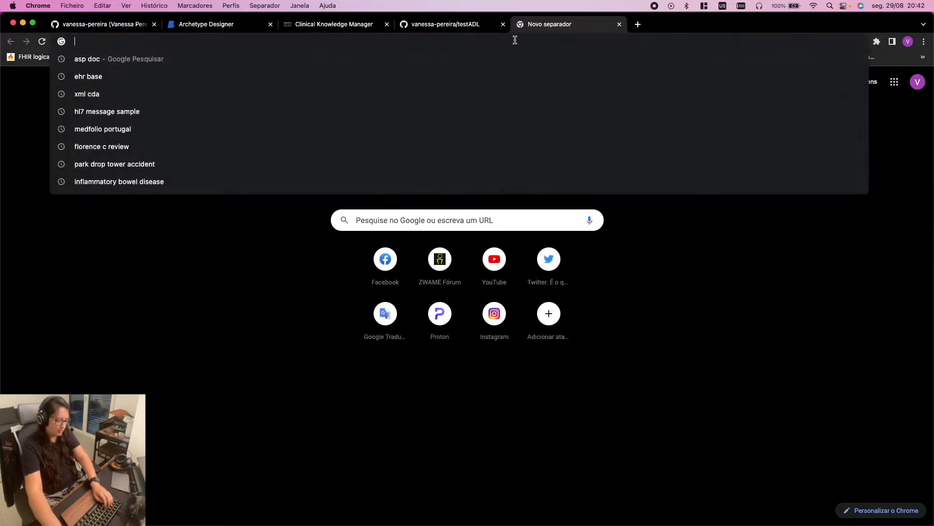
pyautogui.write('DI')
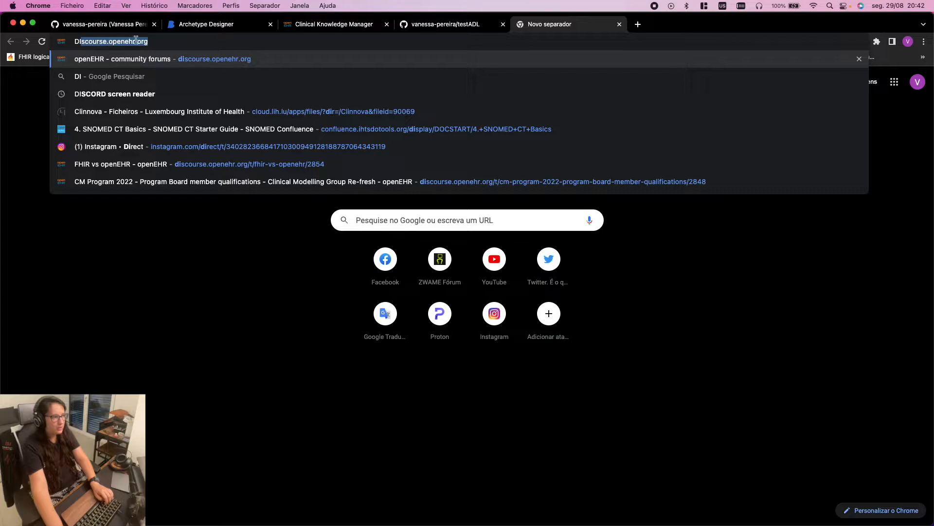
pyautogui.click(144, 60)
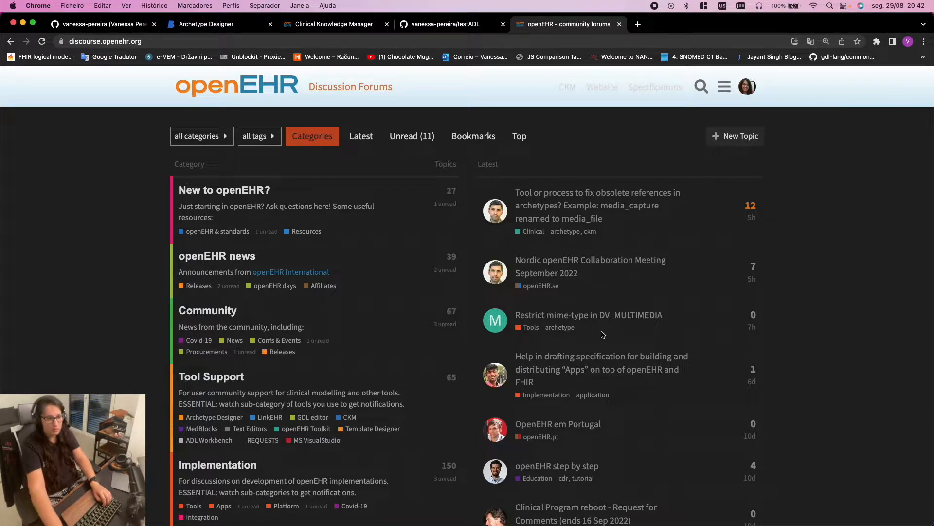
pyautogui.scroll(-1, 243, 274)
pyautogui.click(205, 363)
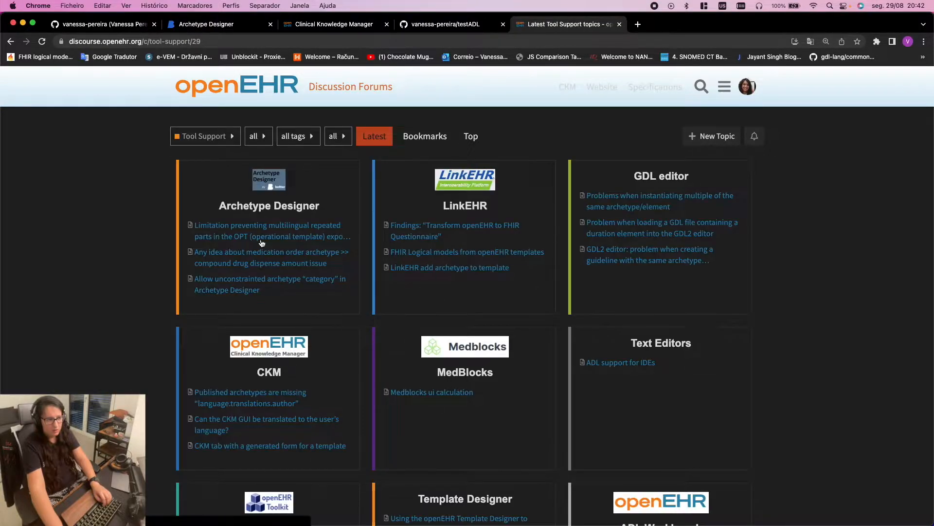
pyautogui.scroll(-3, 707, 422)
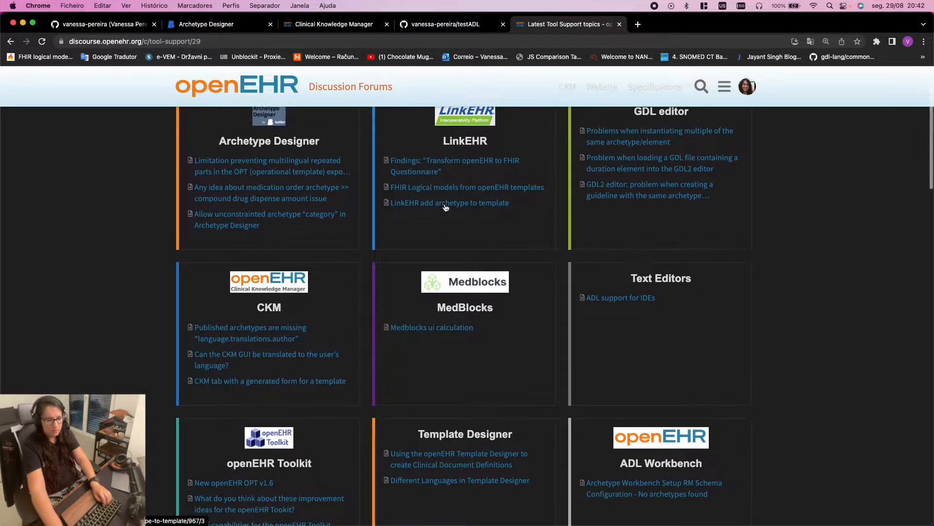
pyautogui.scroll(2, 506, 214)
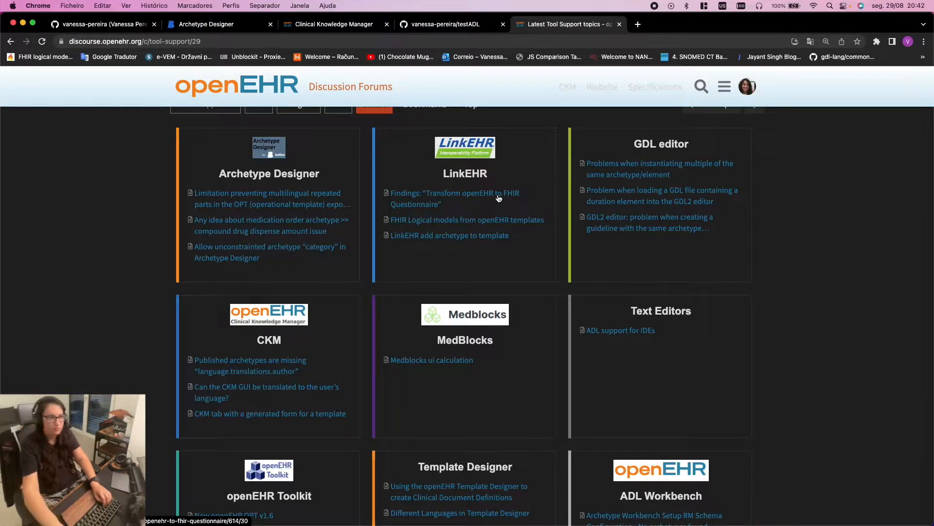
pyautogui.click(213, 28)
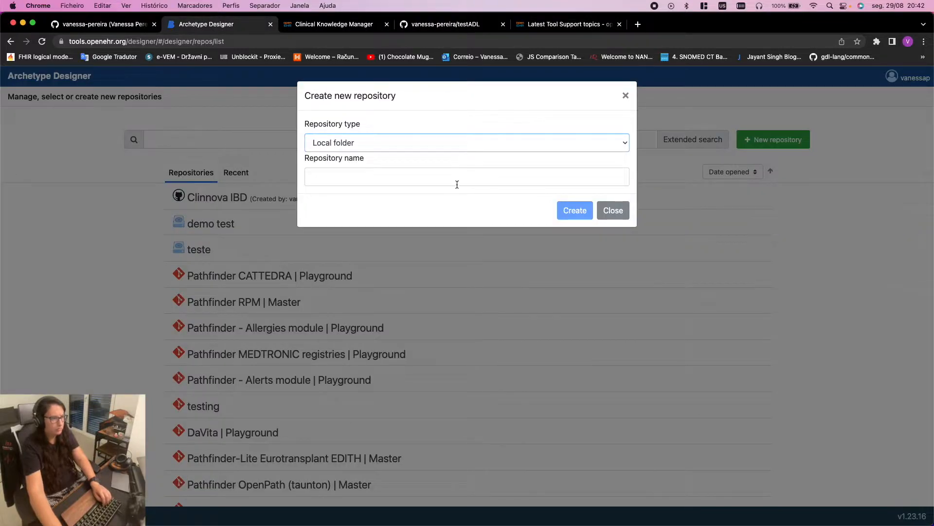
# Set the repository type to GitHub and connect the user's GitHub account
pyautogui.click(471, 145)
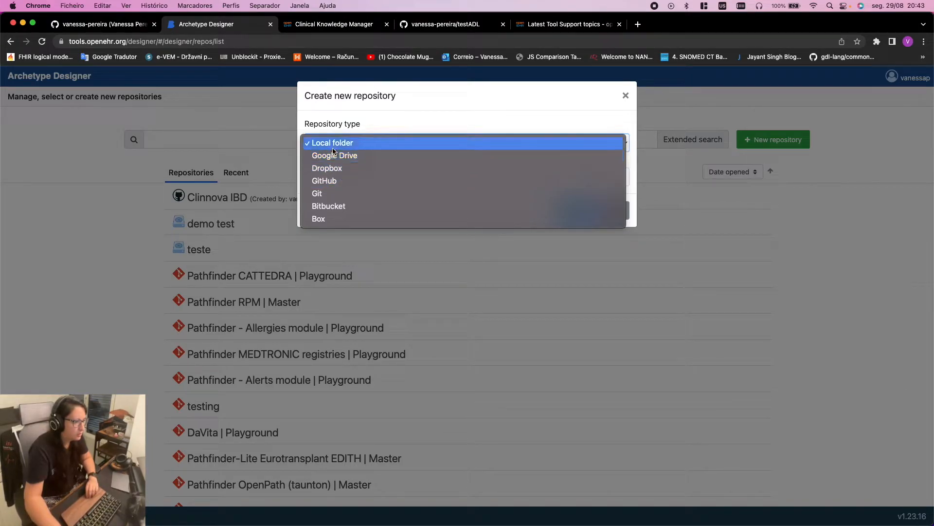
pyautogui.click(322, 184)
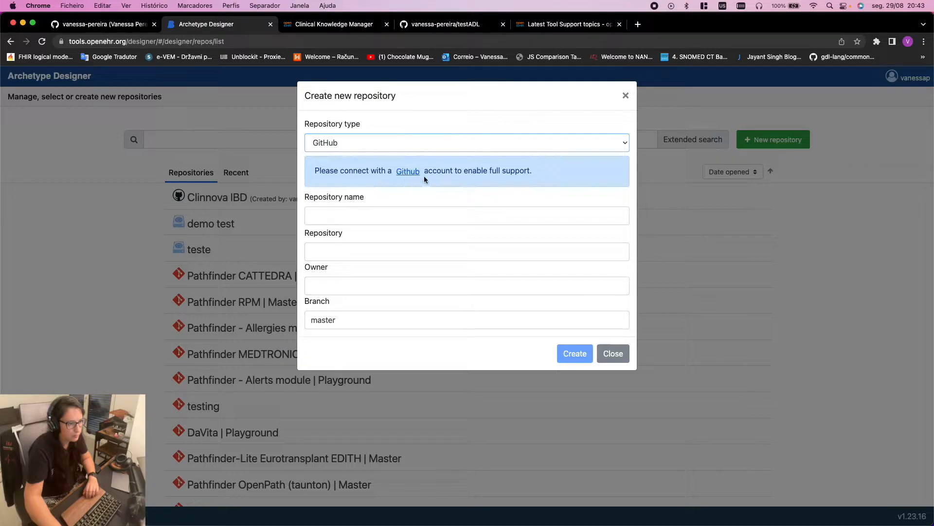
pyautogui.click(400, 173)
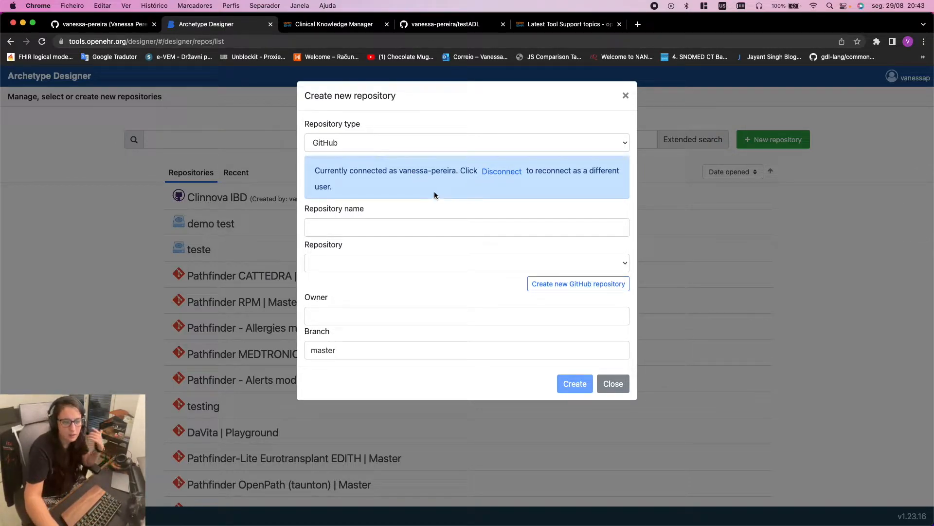
# Enter 'Test' as the repository name, correcting the typos
pyautogui.click(350, 214)
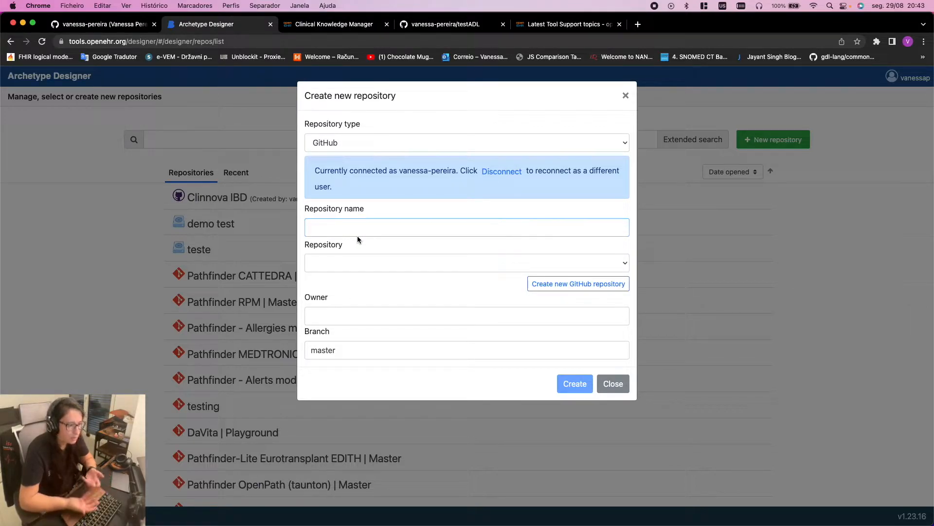
pyautogui.write('tEST')
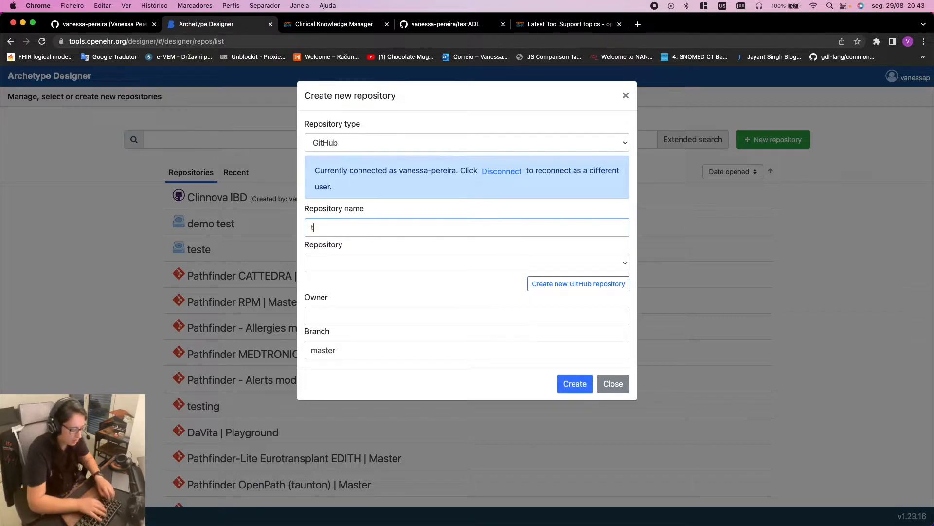
pyautogui.press('BackSpace')
pyautogui.press('BackSpace')
pyautogui.press('BackSpace')
pyautogui.press('BackSpace')
pyautogui.write('Te=')
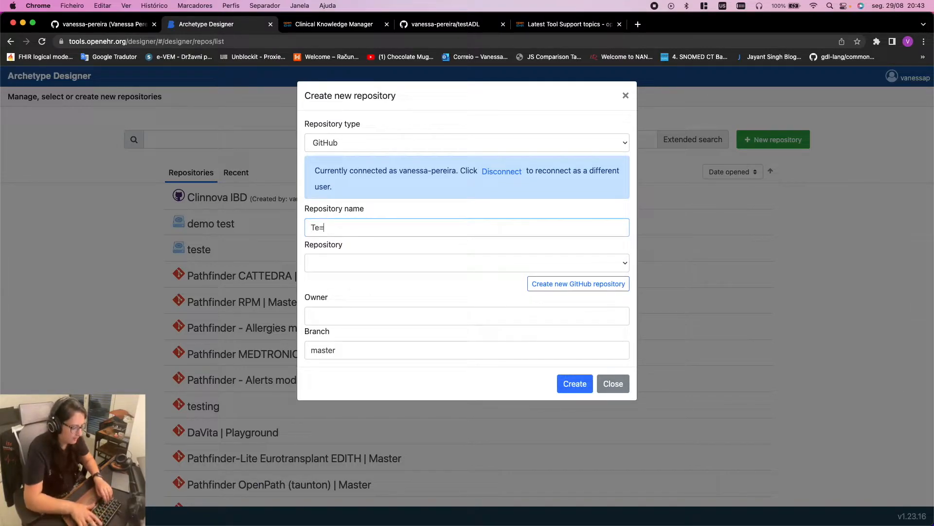
pyautogui.write('est')
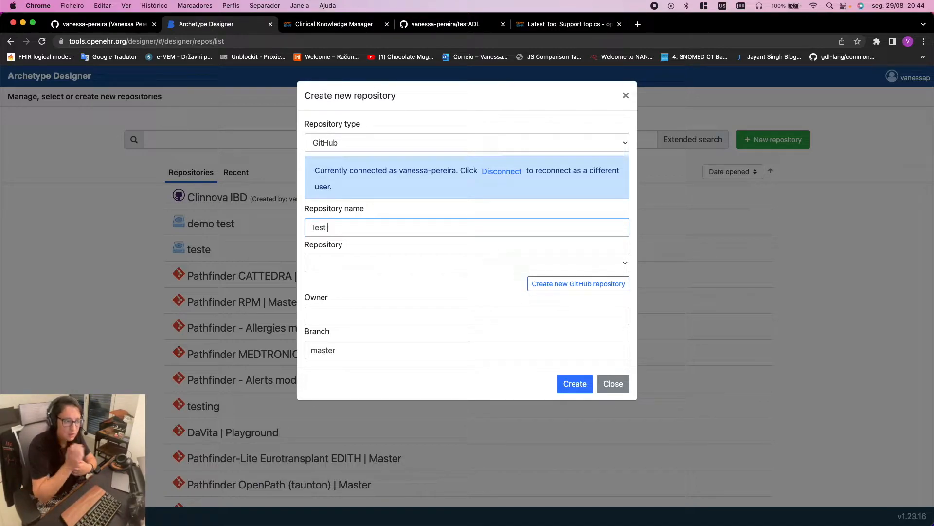
pyautogui.moveTo(308, 228); pyautogui.dragTo(342, 230)
pyautogui.click(359, 227)
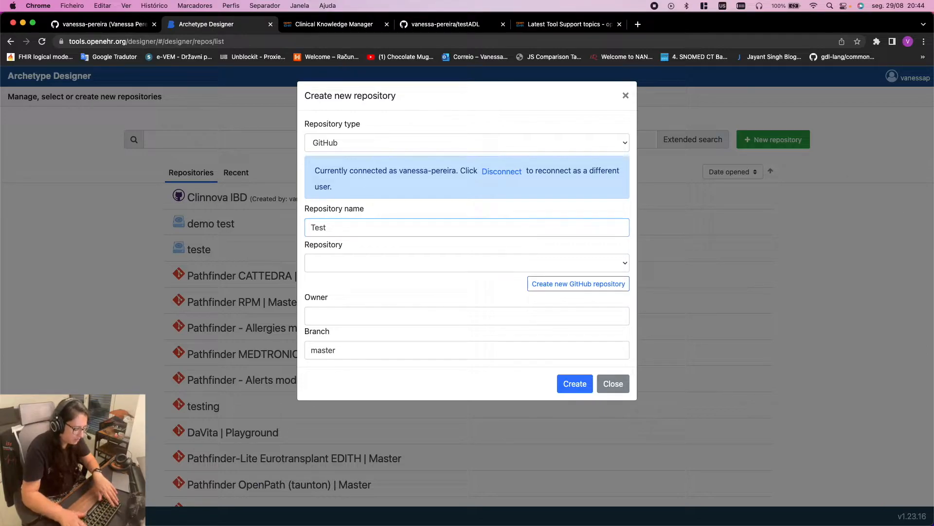
pyautogui.write(':')
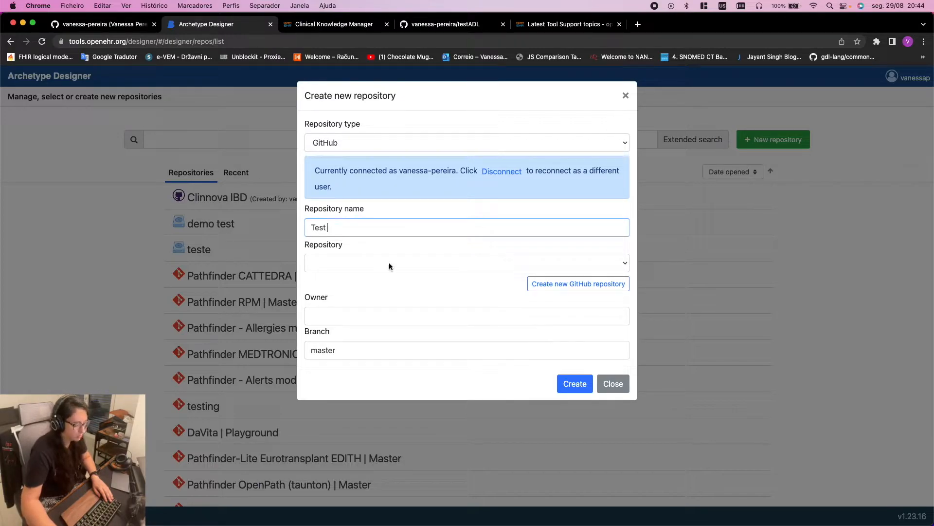
# Discard the Test dialog, glance at Allergies and Clinnova IBD, then begin a fresh repository
pyautogui.click(626, 96)
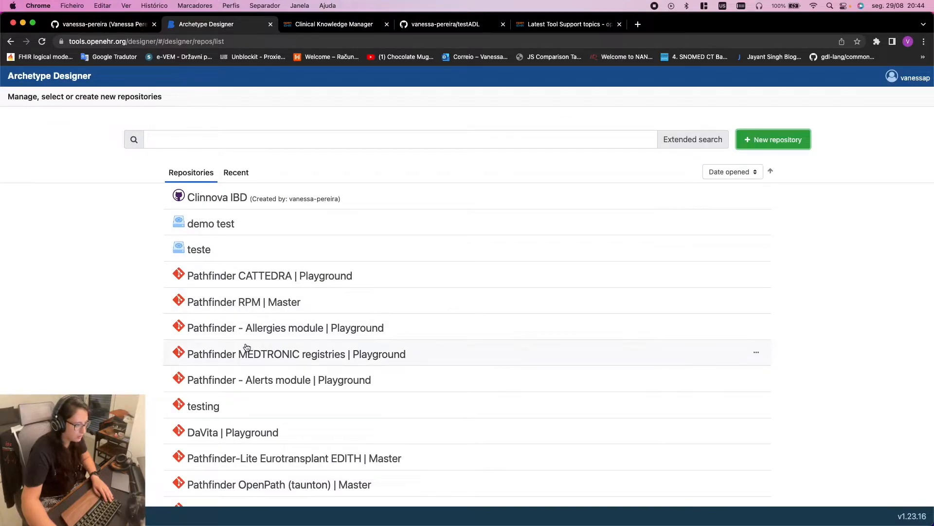
pyautogui.moveTo(331, 332); pyautogui.dragTo(323, 332)
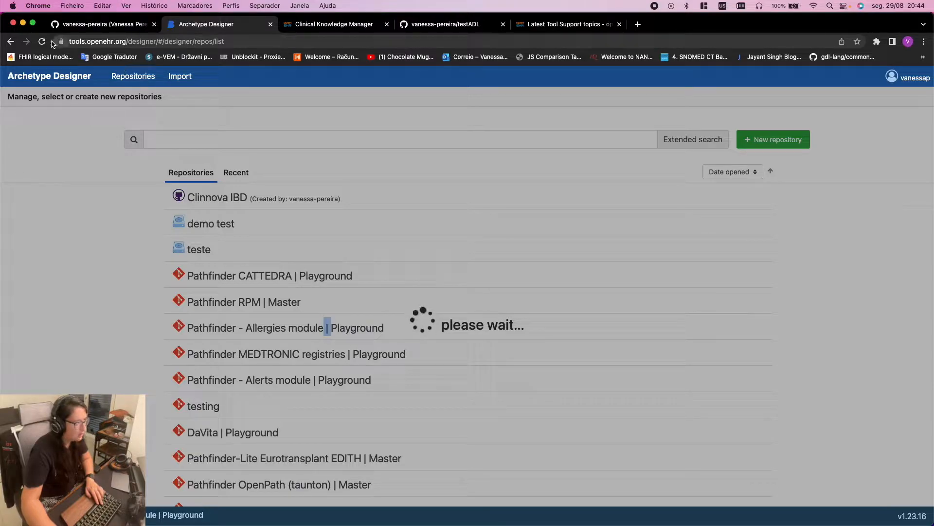
pyautogui.click(90, 43)
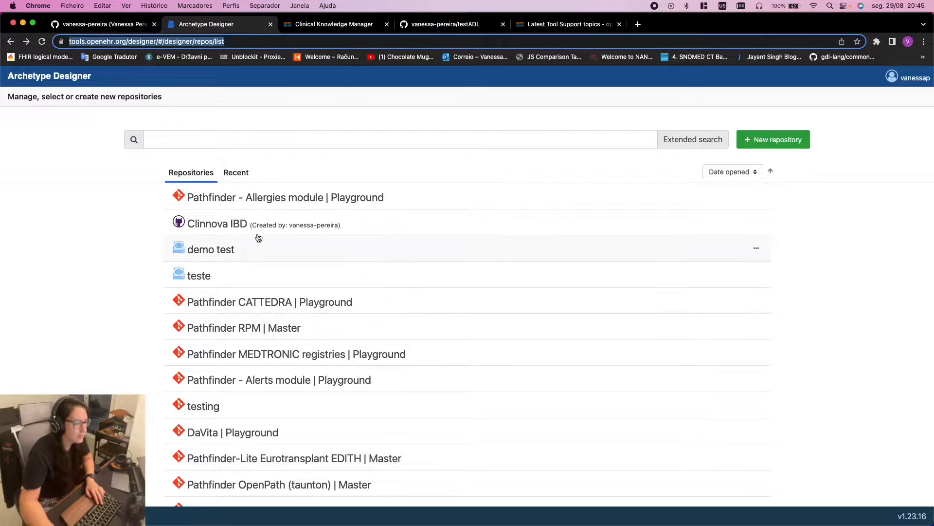
pyautogui.click(276, 222)
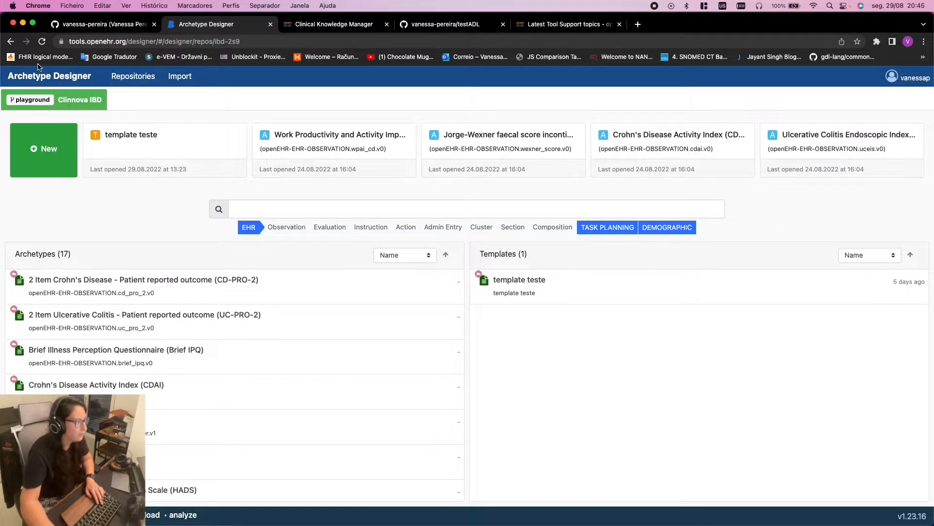
pyautogui.click(11, 41)
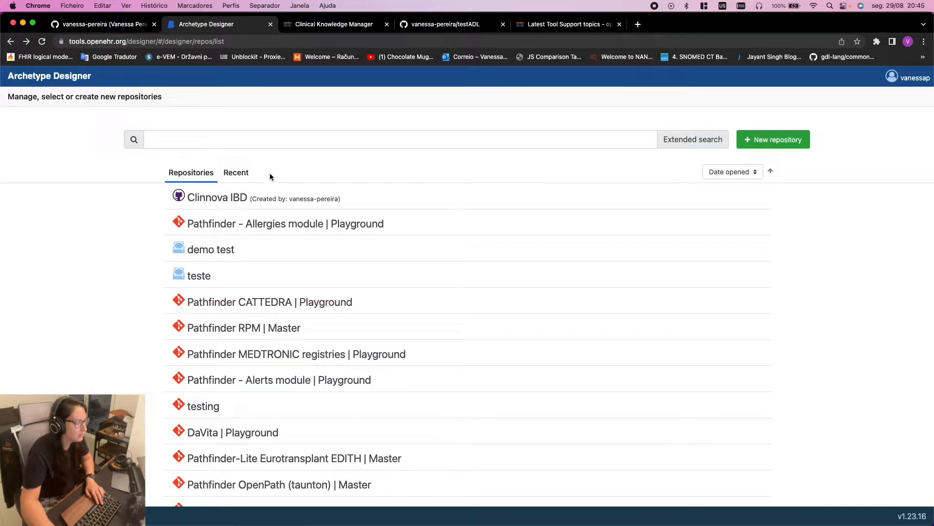
pyautogui.click(779, 141)
pyautogui.click(428, 141)
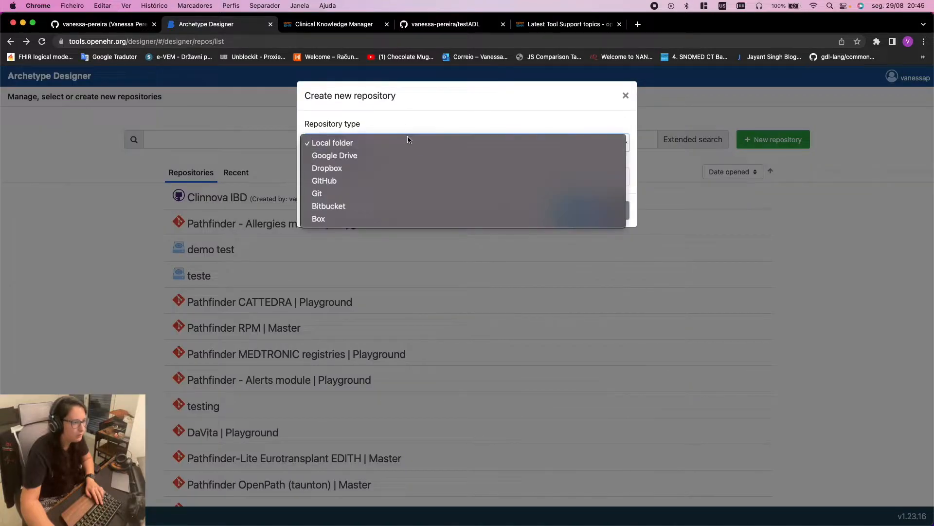
# Choose GitHub as the repository type and enter the repository name and branch main
pyautogui.click(395, 181)
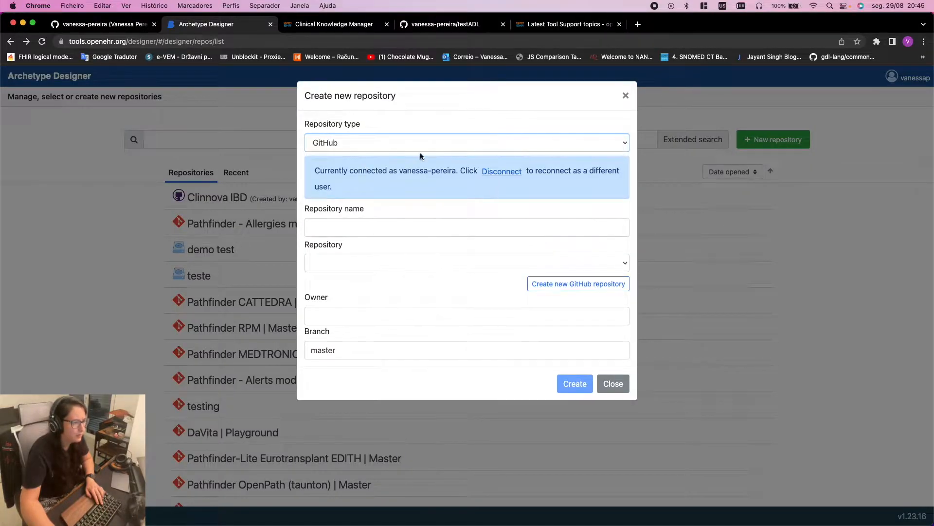
pyautogui.click(331, 227)
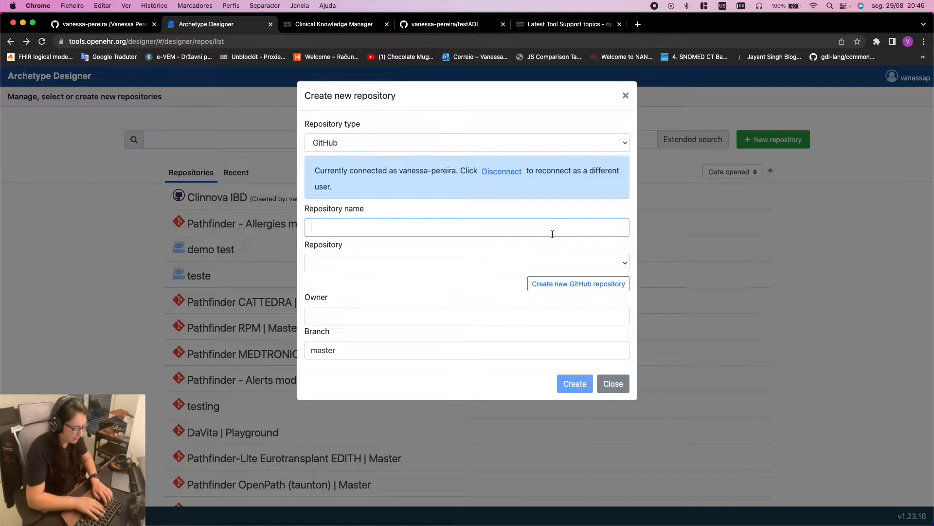
pyautogui.write('Test |')
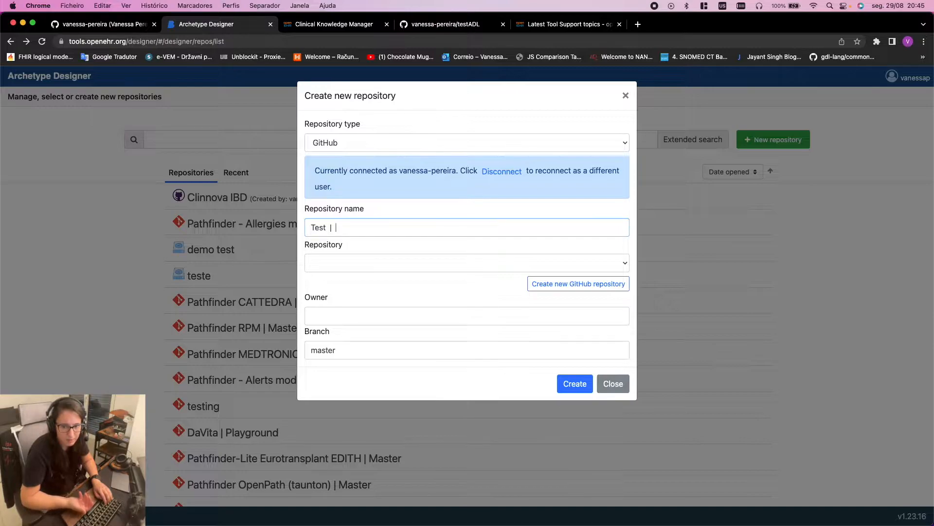
pyautogui.write('main')
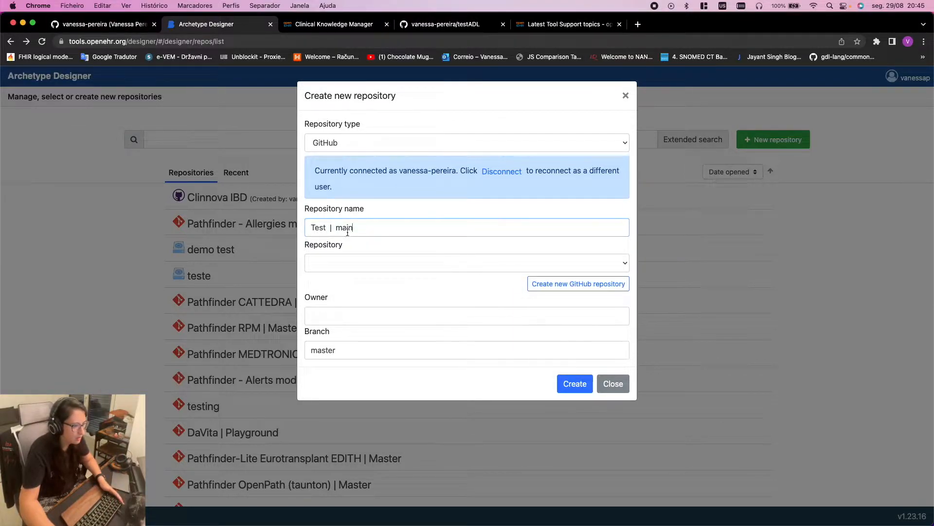
# Link the testADL GitHub repository and check the auto-filled owner and branch main
pyautogui.click(417, 264)
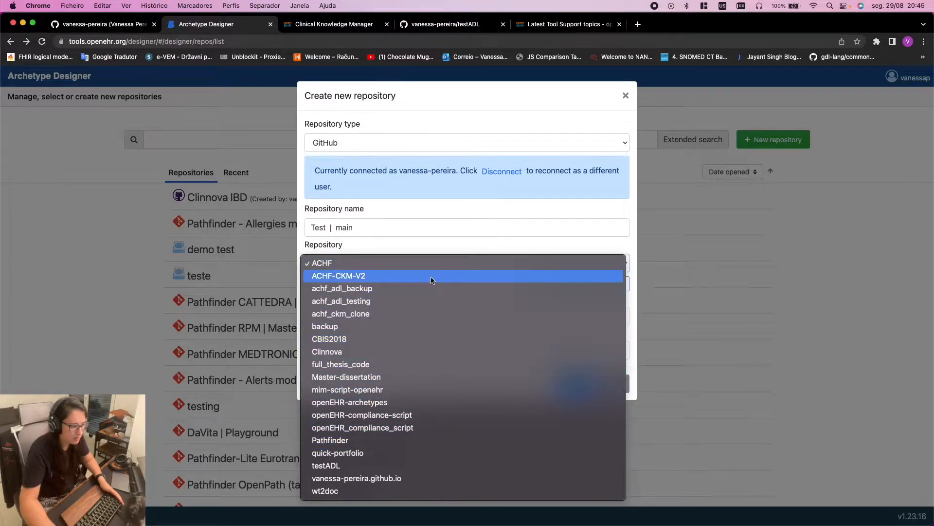
pyautogui.click(329, 466)
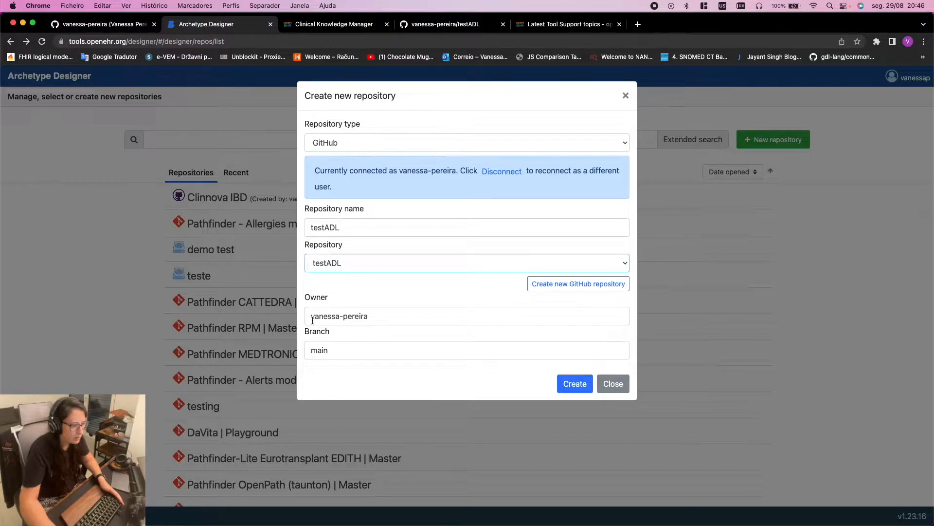
pyautogui.tripleClick(407, 320)
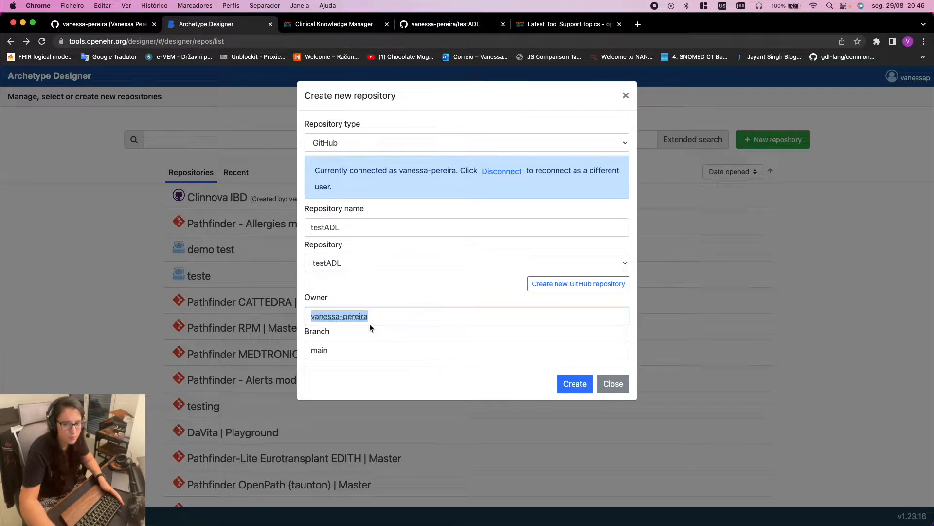
pyautogui.click(326, 352)
pyautogui.doubleClick(324, 351)
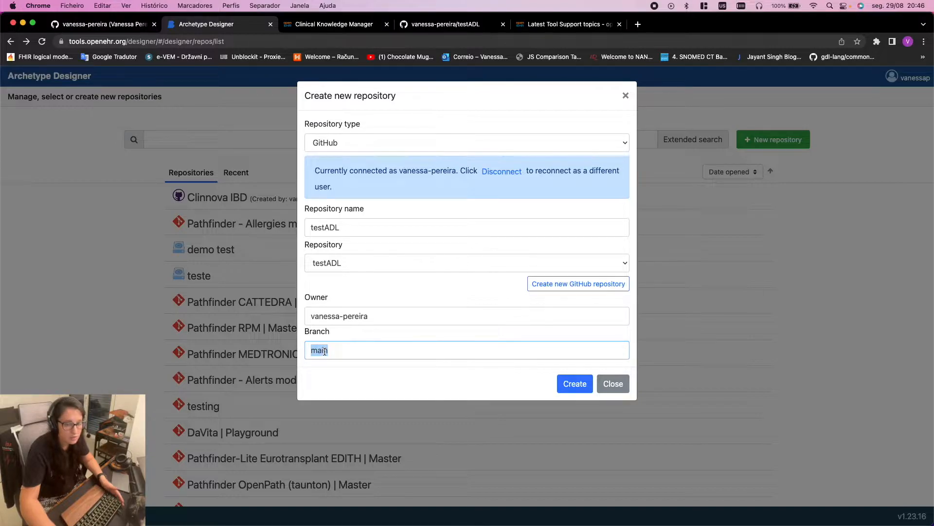
# Add and commit a README.md file to the testADL repository on GitHub
pyautogui.click(452, 24)
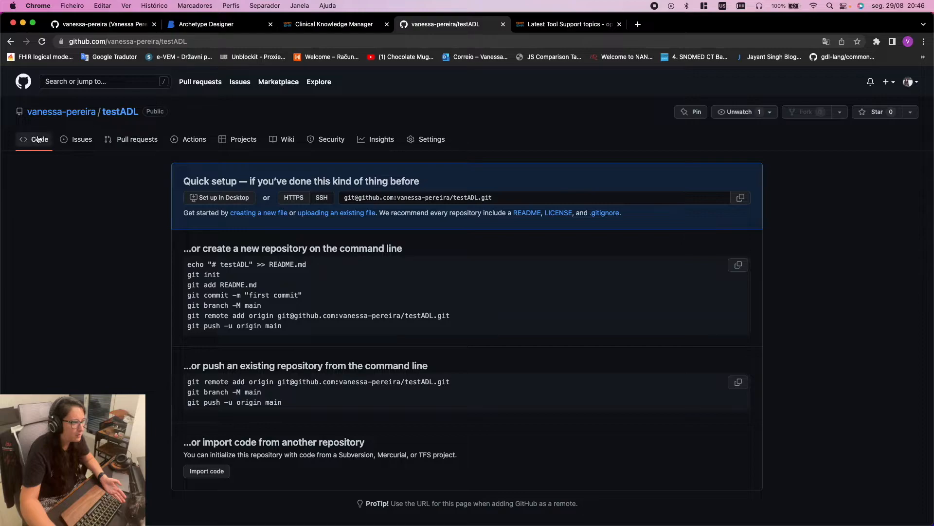
pyautogui.click(19, 140)
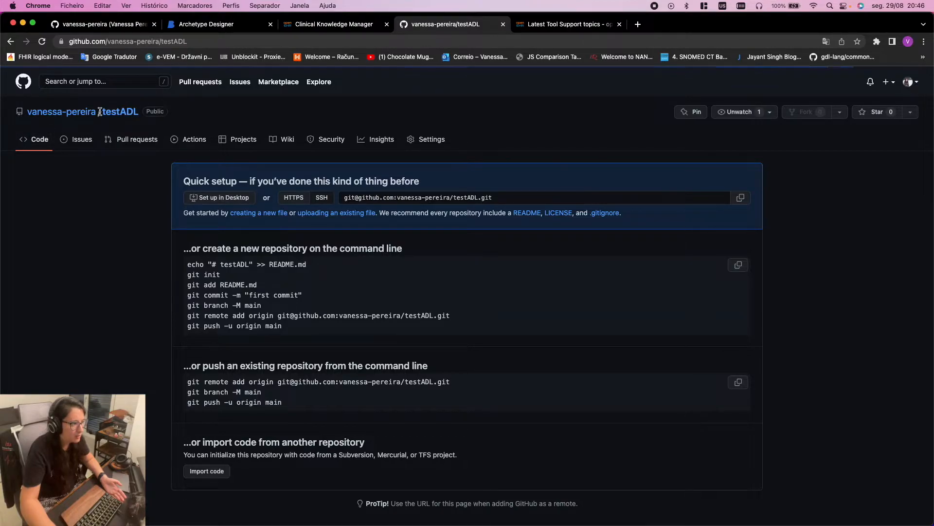
pyautogui.click(120, 115)
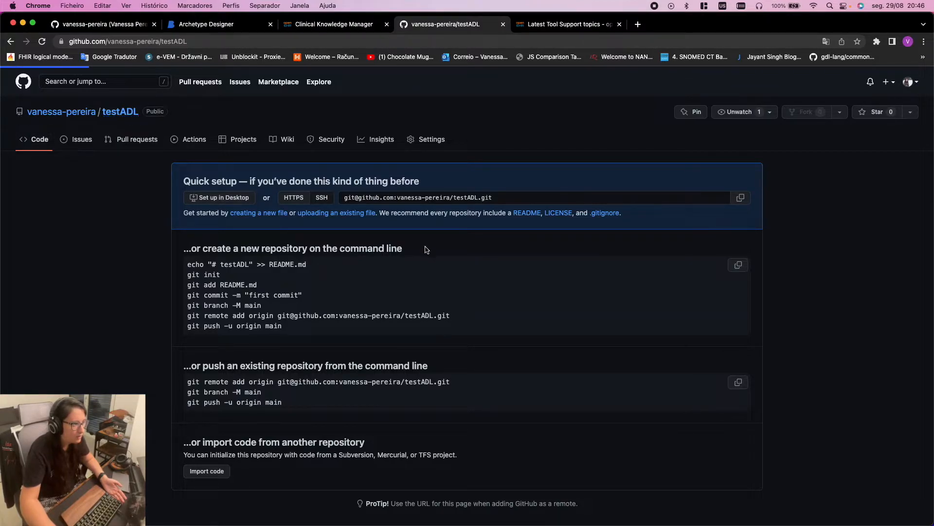
pyautogui.scroll(-2, 246, 200)
pyautogui.scroll(2, 316, 192)
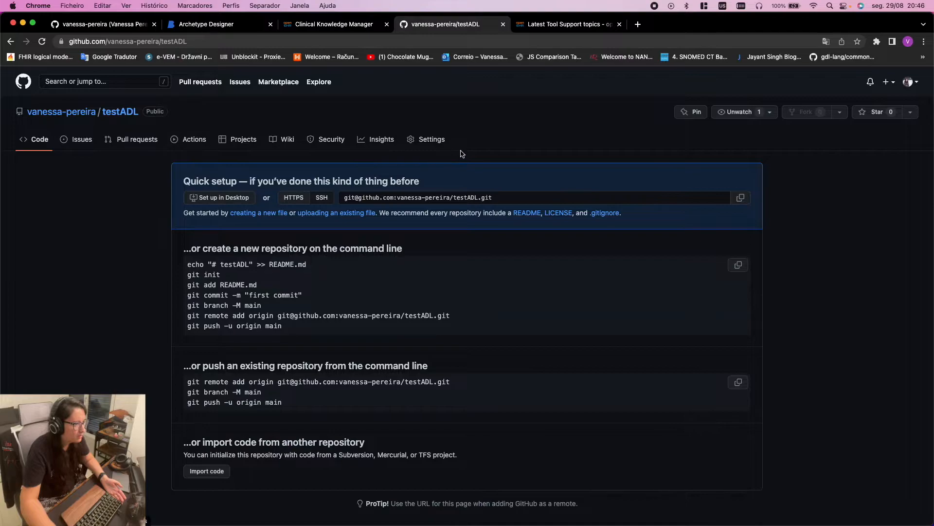
pyautogui.click(432, 142)
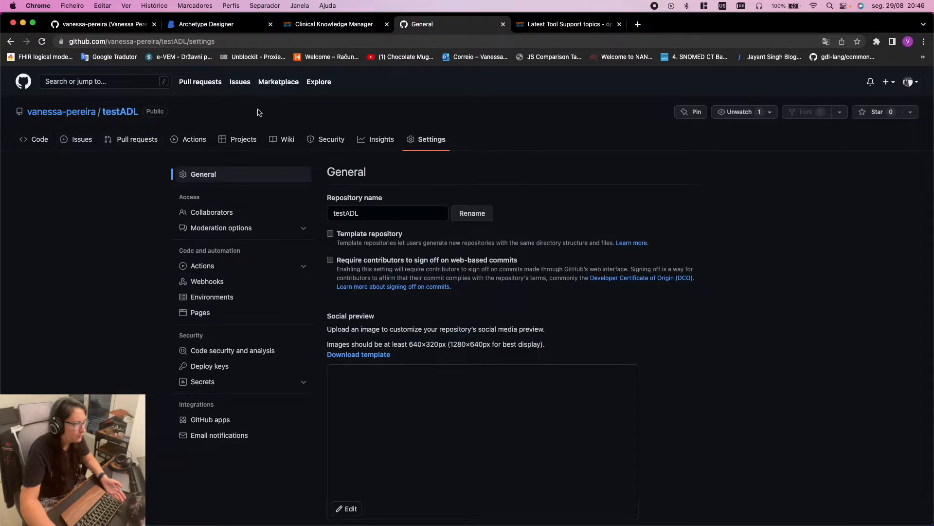
pyautogui.click(78, 142)
pyautogui.click(36, 146)
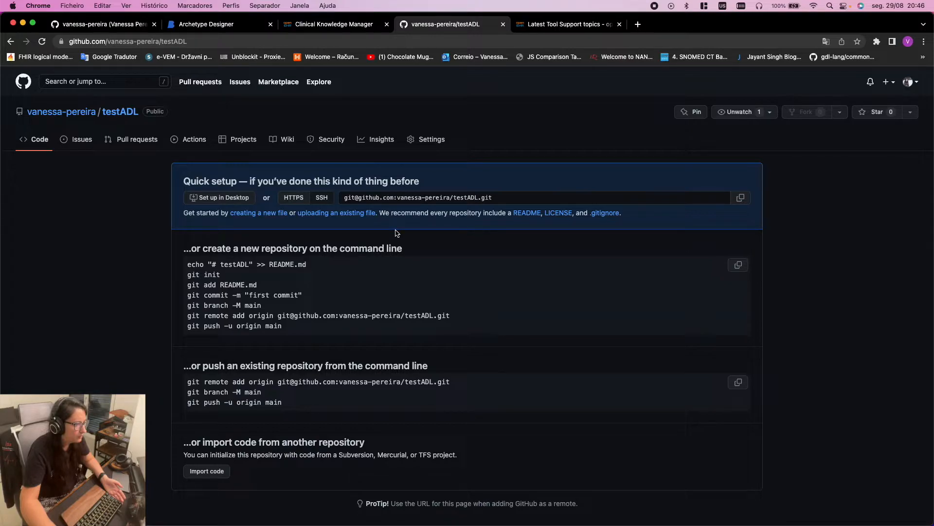
pyautogui.click(119, 113)
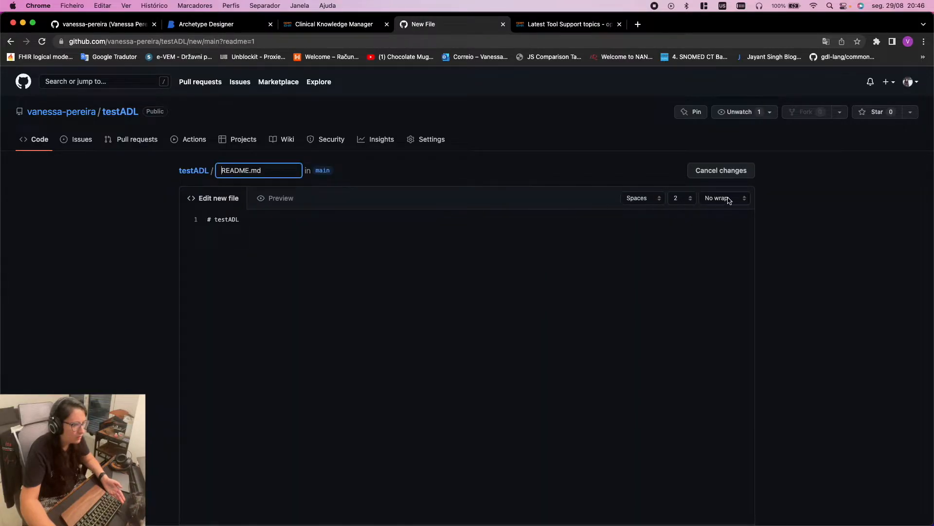
pyautogui.scroll(-10, 552, 217)
pyautogui.click(249, 439)
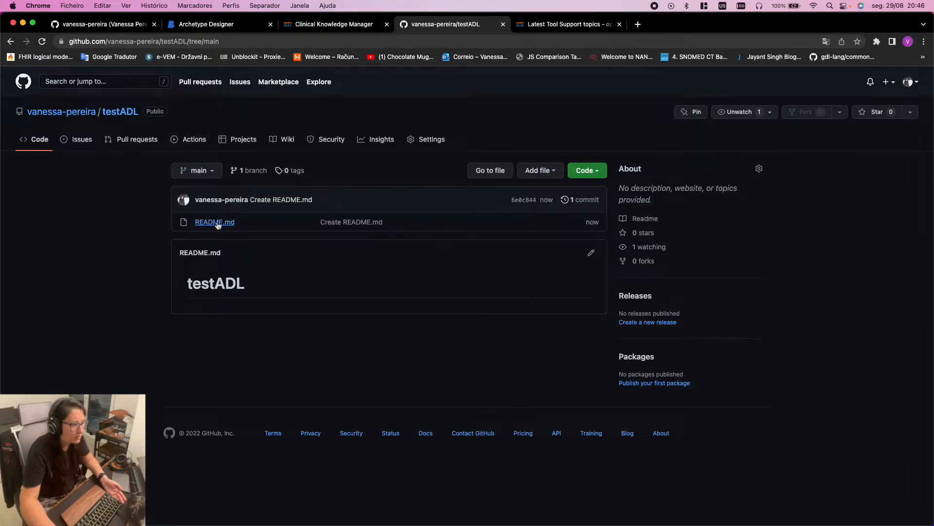
# View testADL's branches on GitHub to confirm main is the default branch
pyautogui.click(210, 174)
pyautogui.click(246, 263)
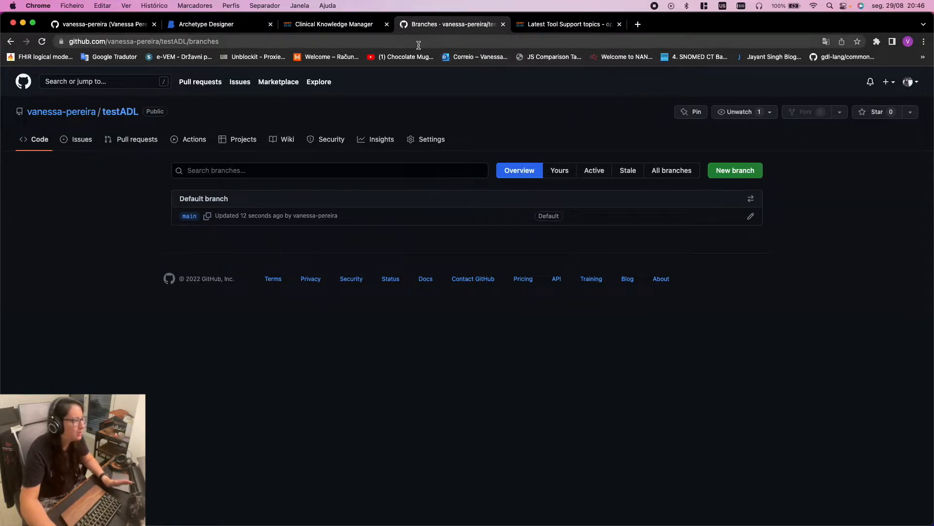
pyautogui.click(553, 25)
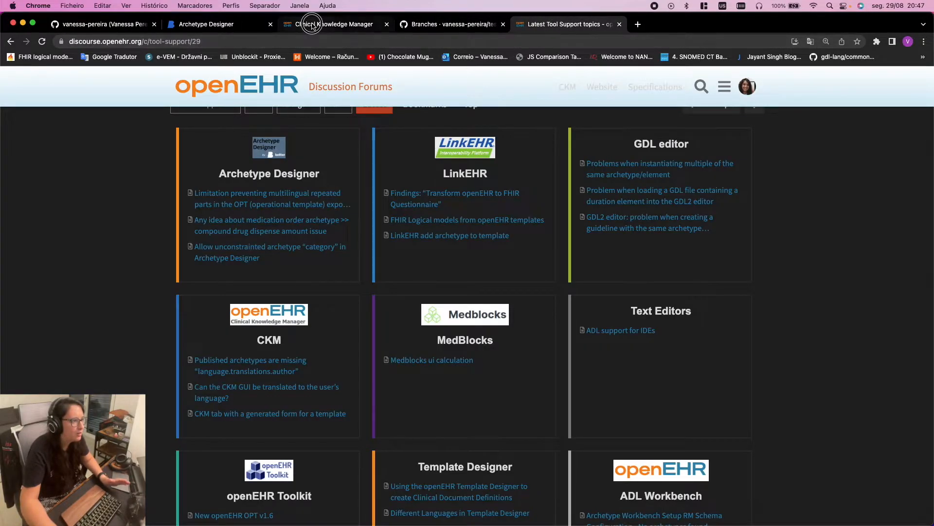
pyautogui.click(343, 25)
pyautogui.click(474, 25)
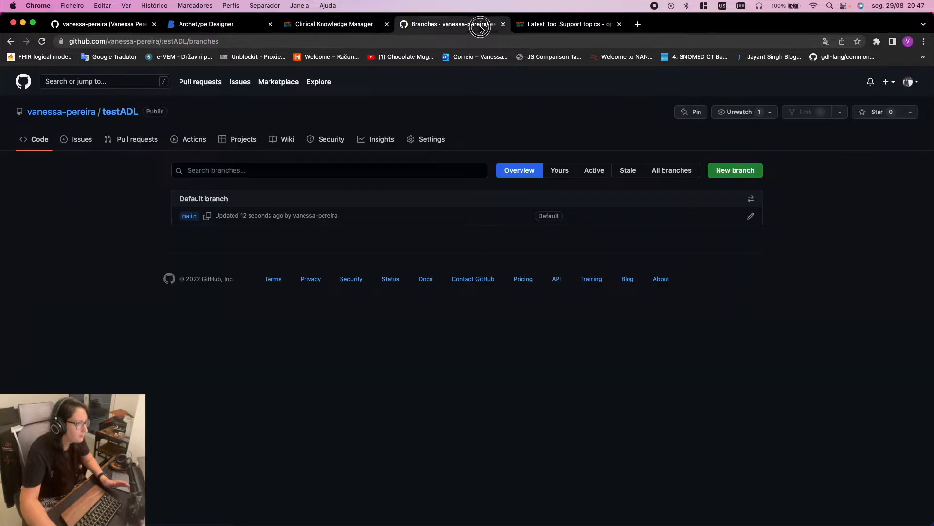
pyautogui.click(215, 25)
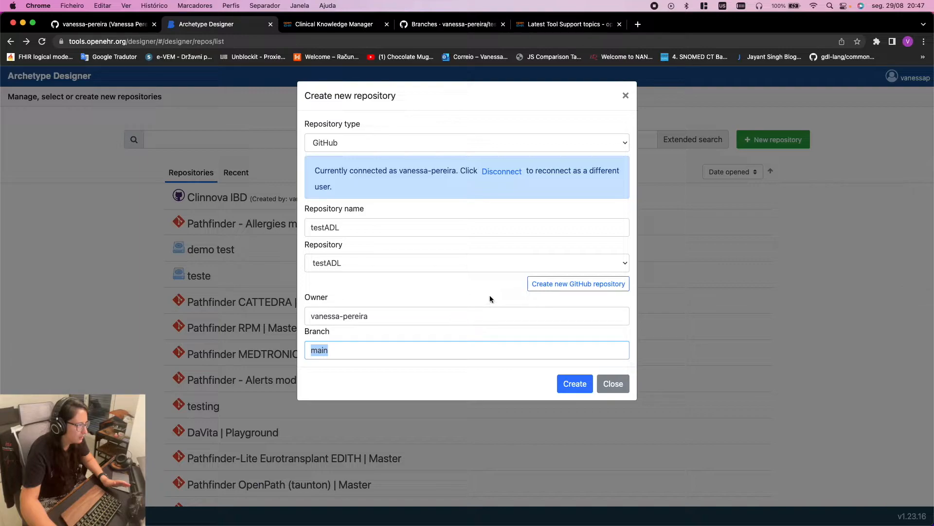
# Create the testADL repository link on branch main and open it, showing 0 archetypes and templates
pyautogui.click(427, 351)
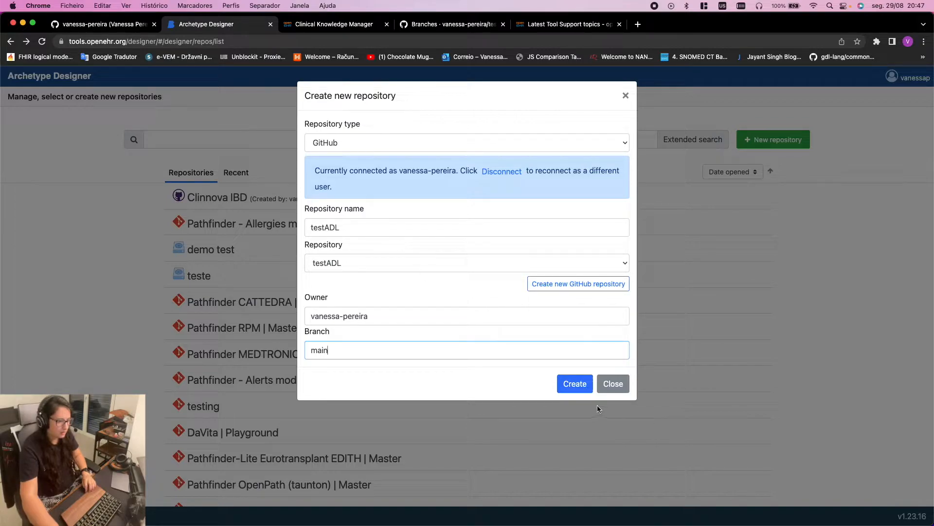
pyautogui.click(573, 383)
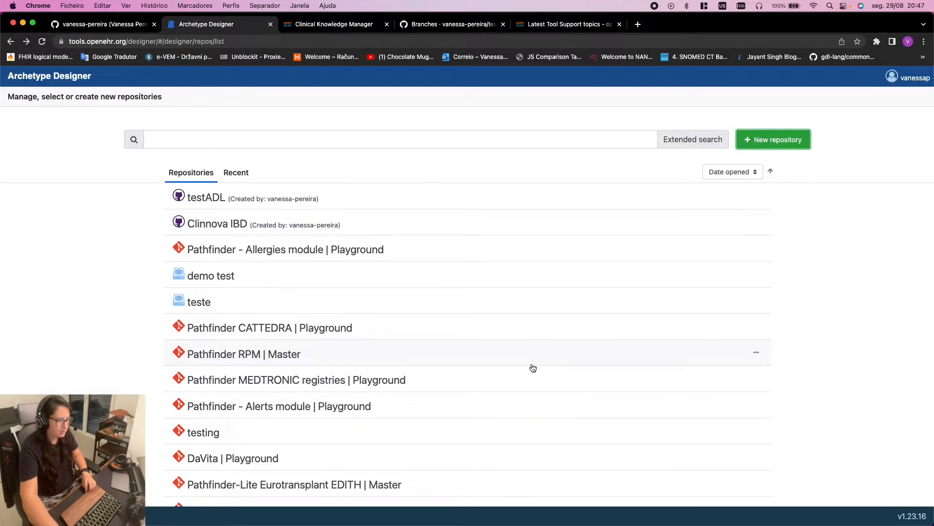
pyautogui.click(250, 200)
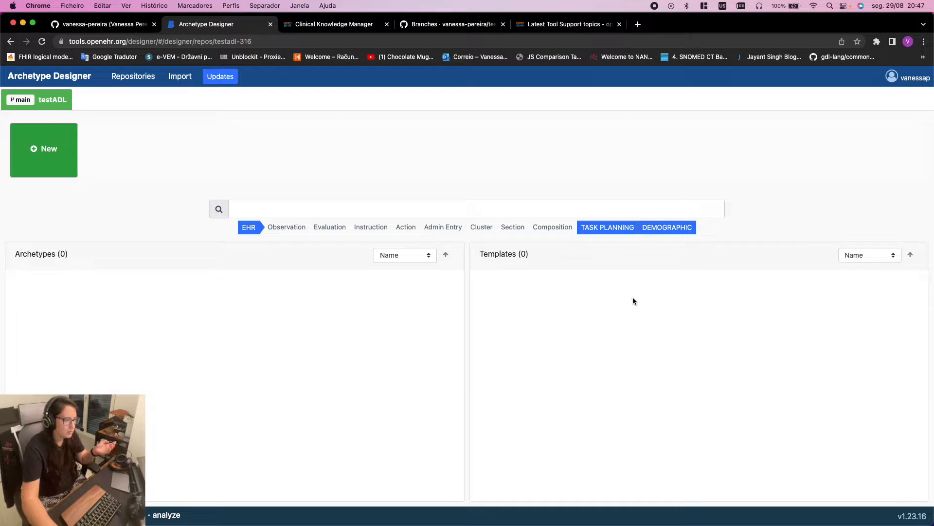
pyautogui.moveTo(14, 257); pyautogui.dragTo(155, 261)
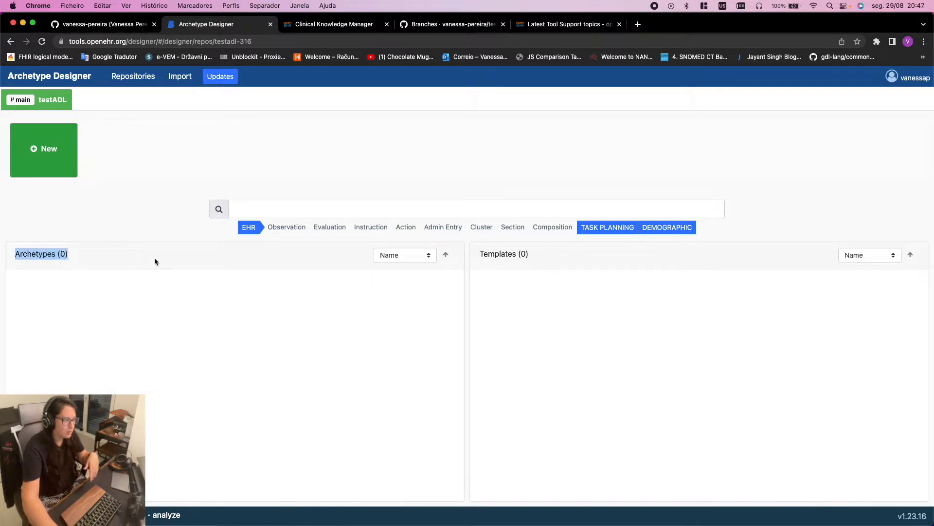
pyautogui.moveTo(469, 260); pyautogui.dragTo(597, 288)
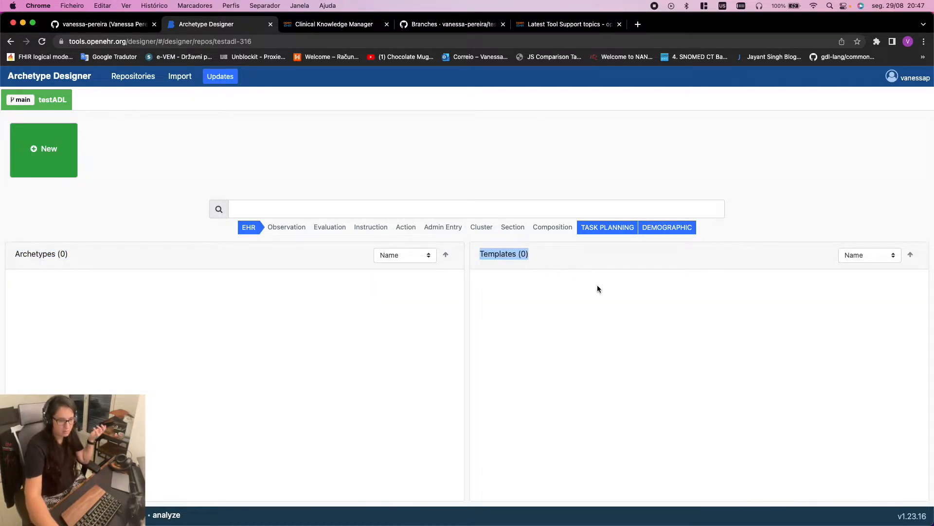
pyautogui.click(616, 301)
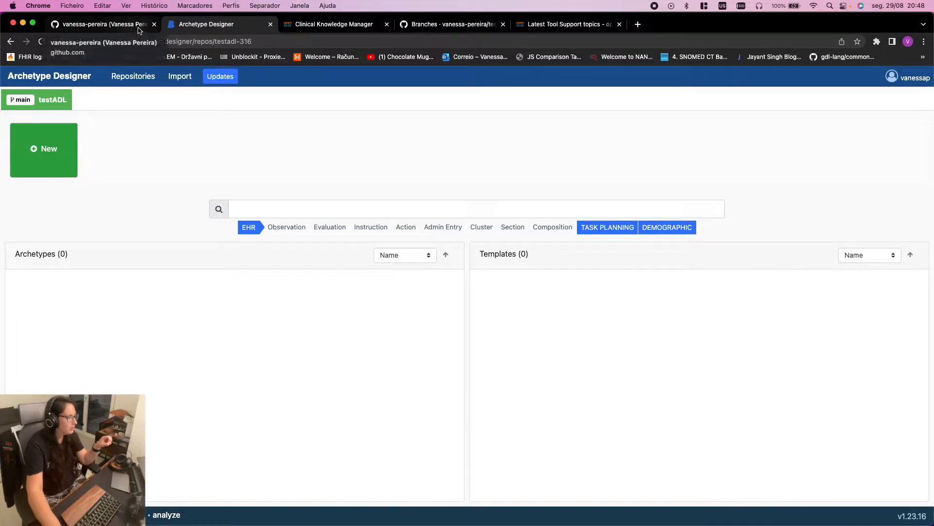
# Open the Clinnova IBD repository and start a new archetype, listing the reference model types
pyautogui.click(122, 77)
pyautogui.click(217, 224)
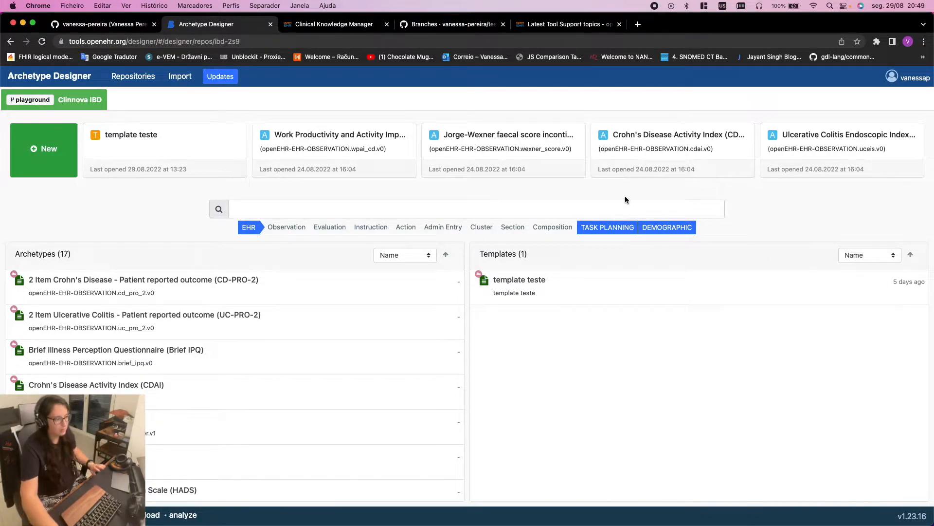
pyautogui.click(163, 220)
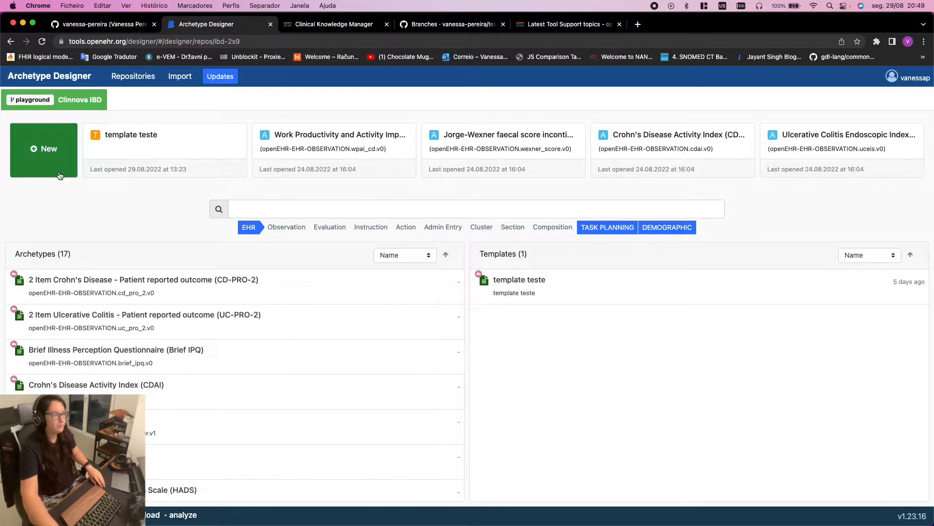
pyautogui.click(44, 151)
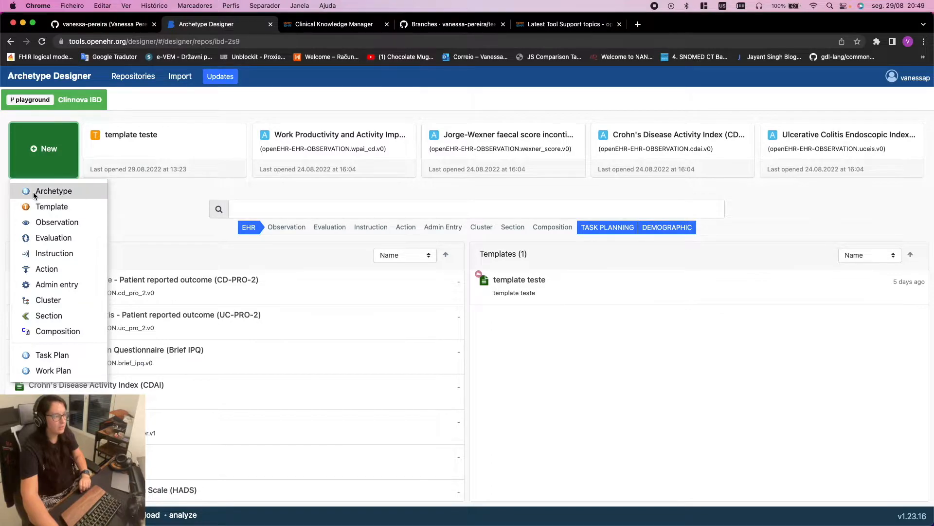
pyautogui.click(62, 193)
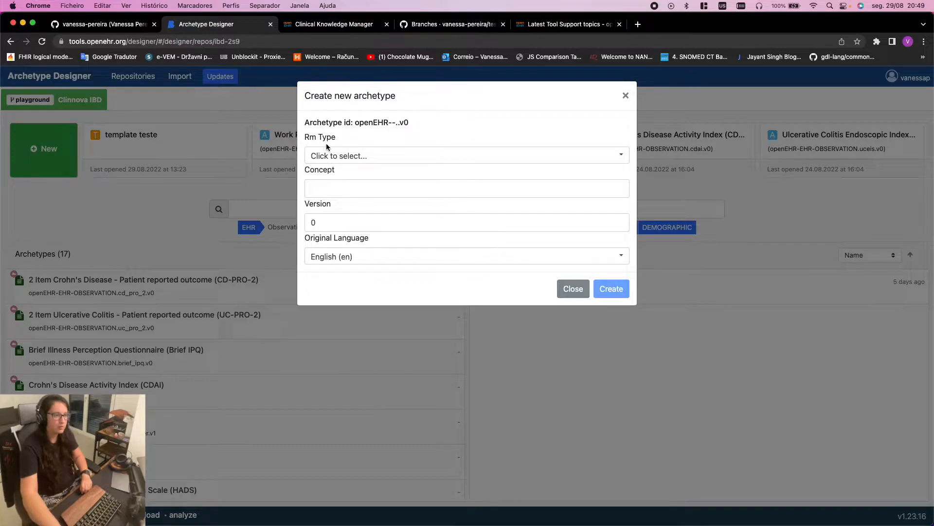
pyautogui.click(376, 151)
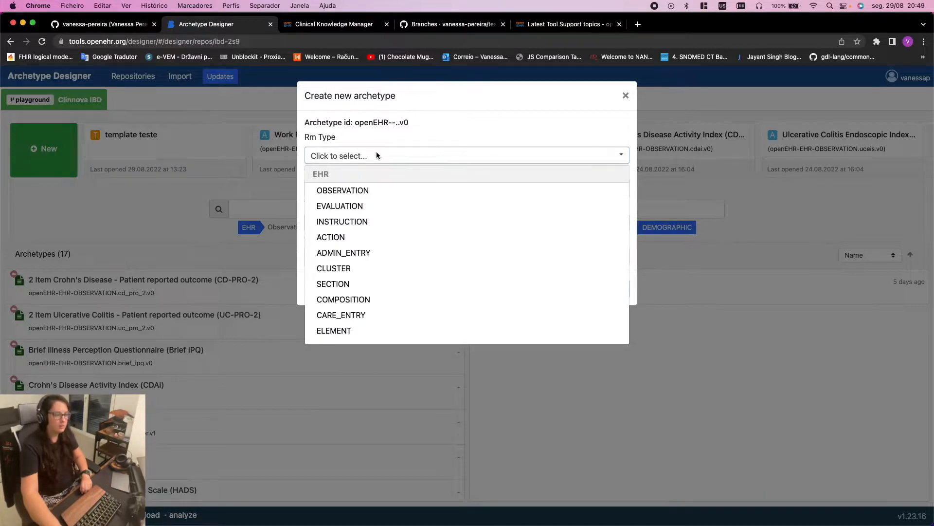
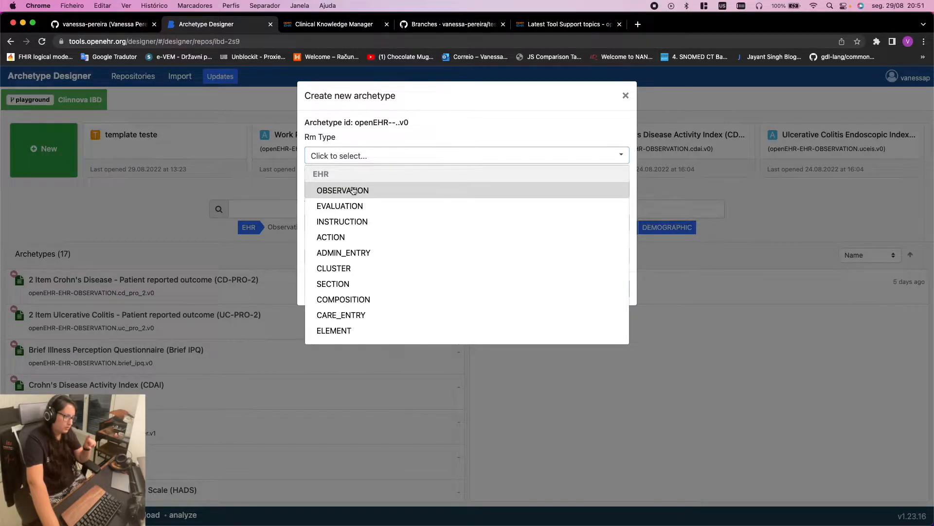
# Choose OBSERVATION as the reference-model type, giving the id openEHR-EHR-OBSERVATION..v0
pyautogui.click(348, 192)
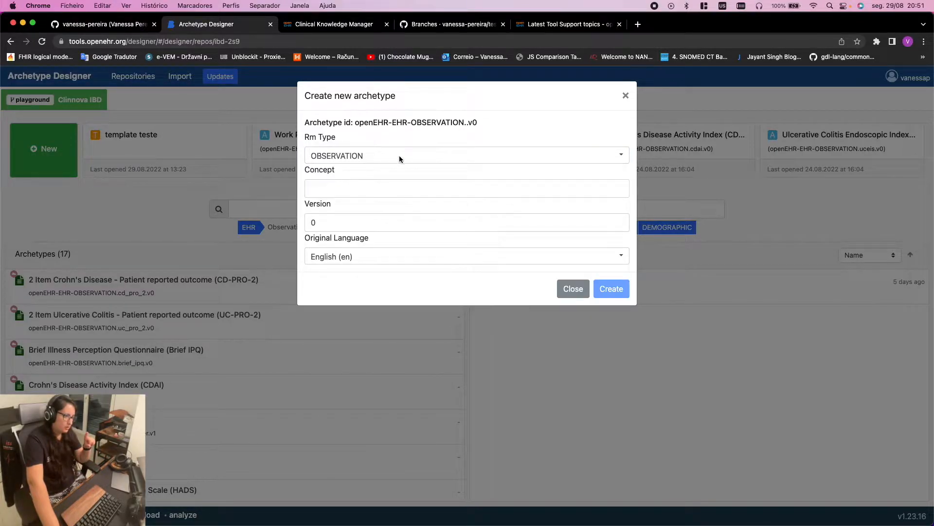
pyautogui.click(328, 188)
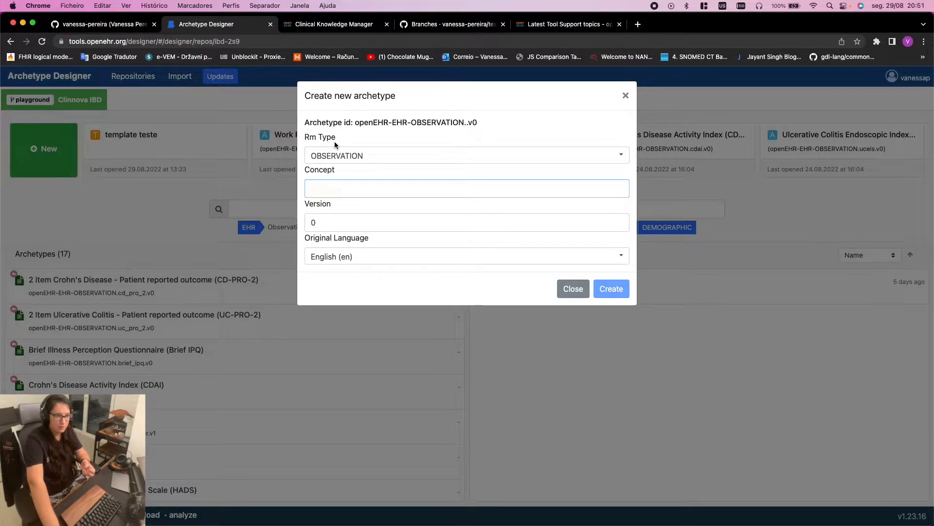
# Enter MARS-5 as the concept and check the resulting id openEHR-EHR-OBSERVATION.mars-5.v0
pyautogui.write('MARS')
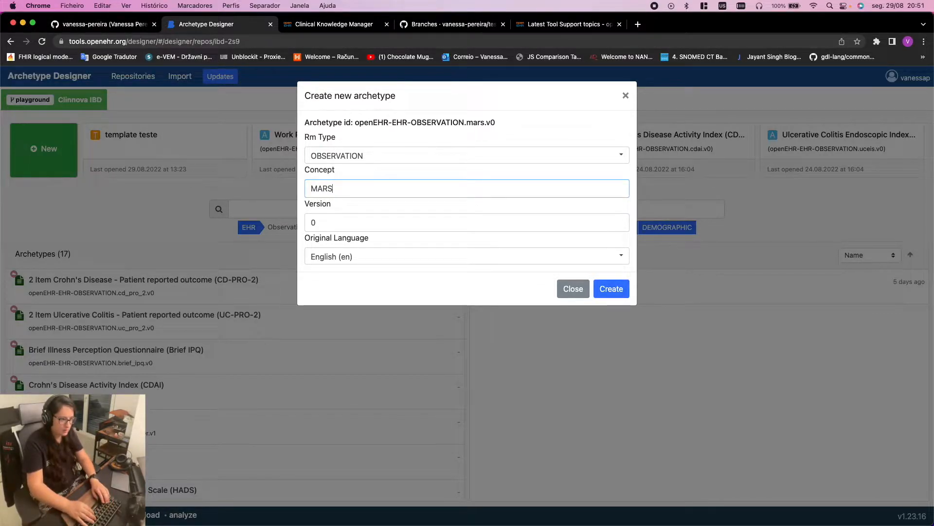
pyautogui.write('-5')
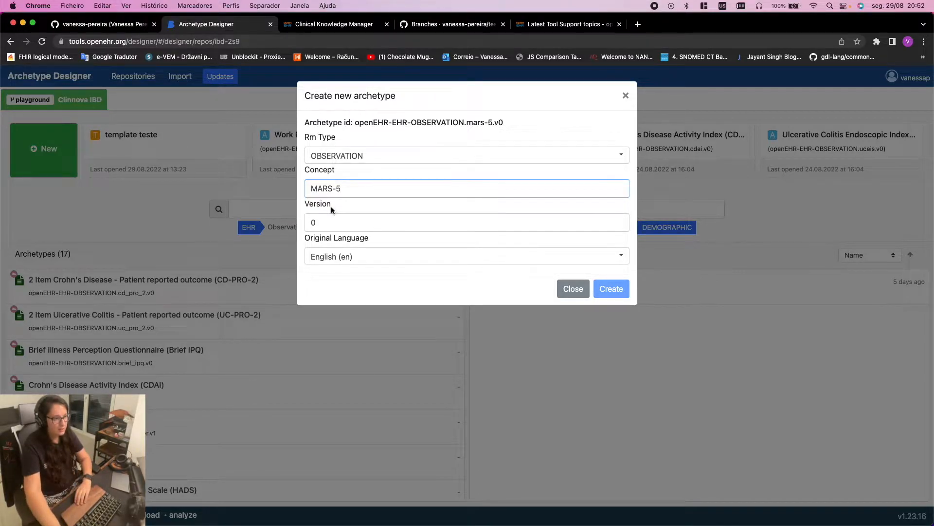
pyautogui.doubleClick(334, 189)
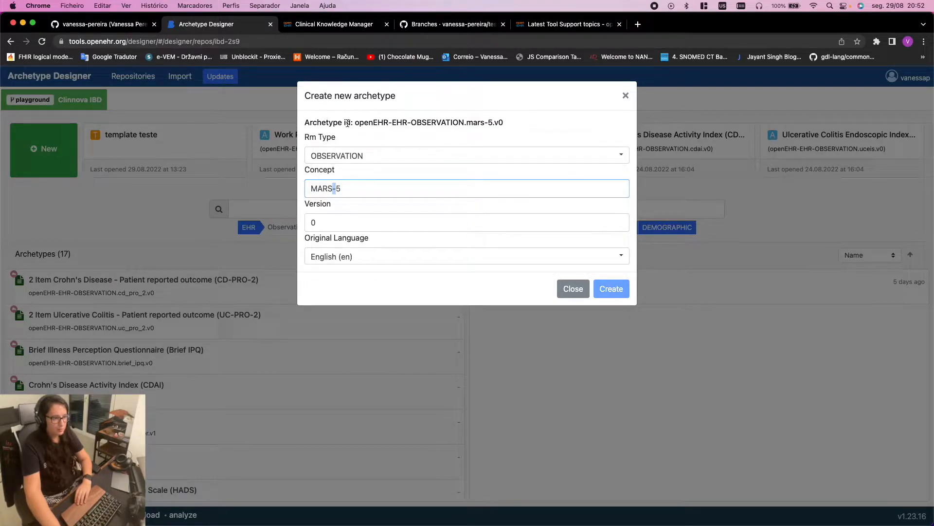
pyautogui.moveTo(355, 122); pyautogui.dragTo(513, 129)
pyautogui.click(513, 131)
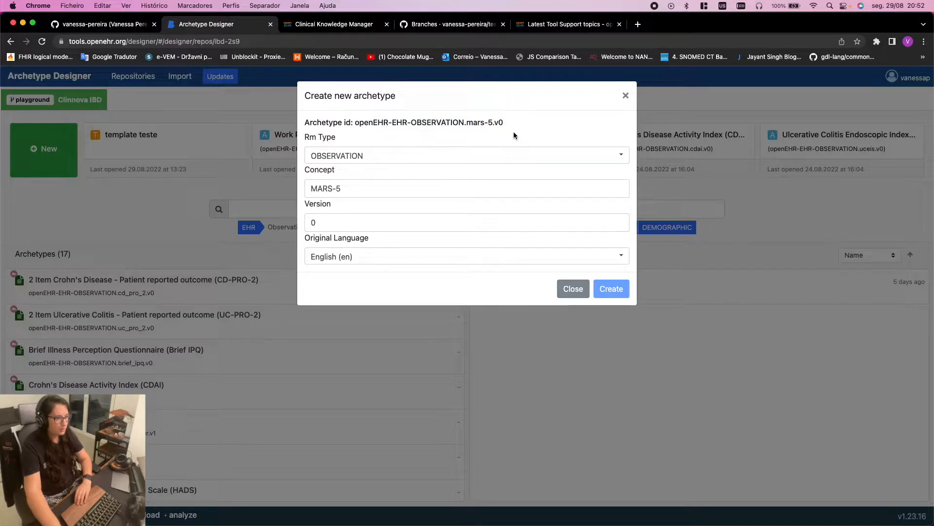
pyautogui.moveTo(488, 124); pyautogui.dragTo(483, 127)
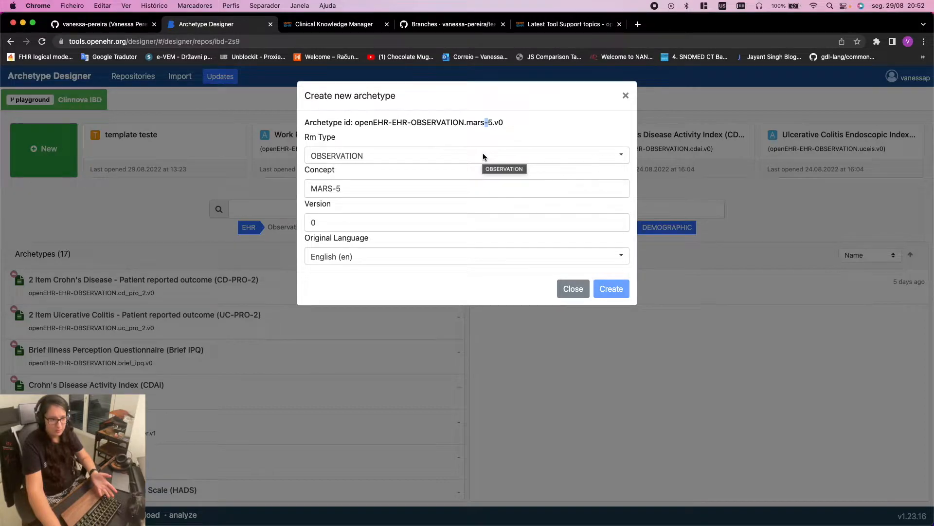
pyautogui.click(337, 189)
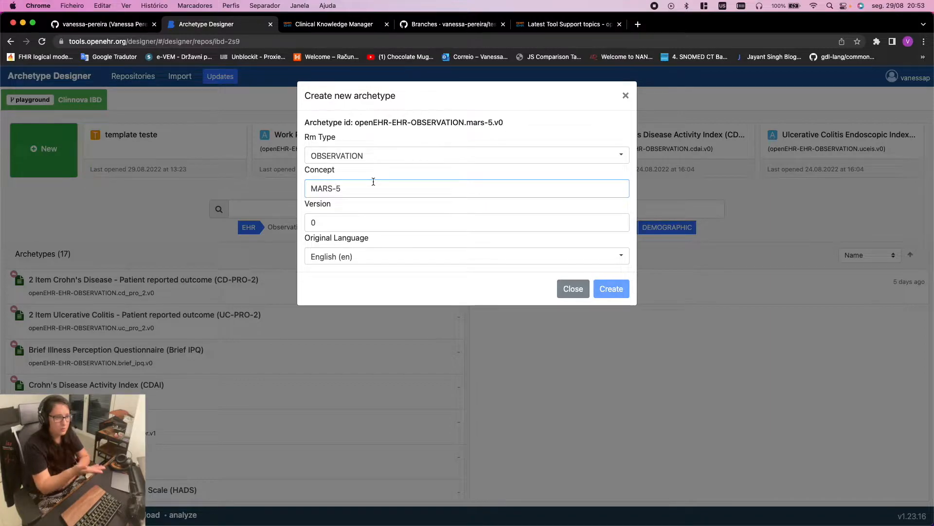
# Replace the concept's hyphen with an underscore so the id reads openEHR-EHR-OBSERVATION.mars_5.v0
pyautogui.press('BackSpace')
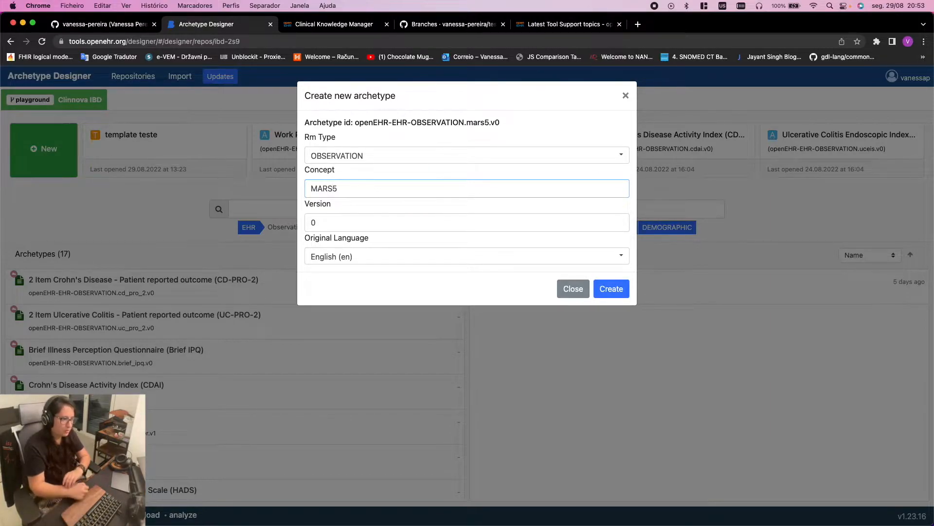
pyautogui.write('_')
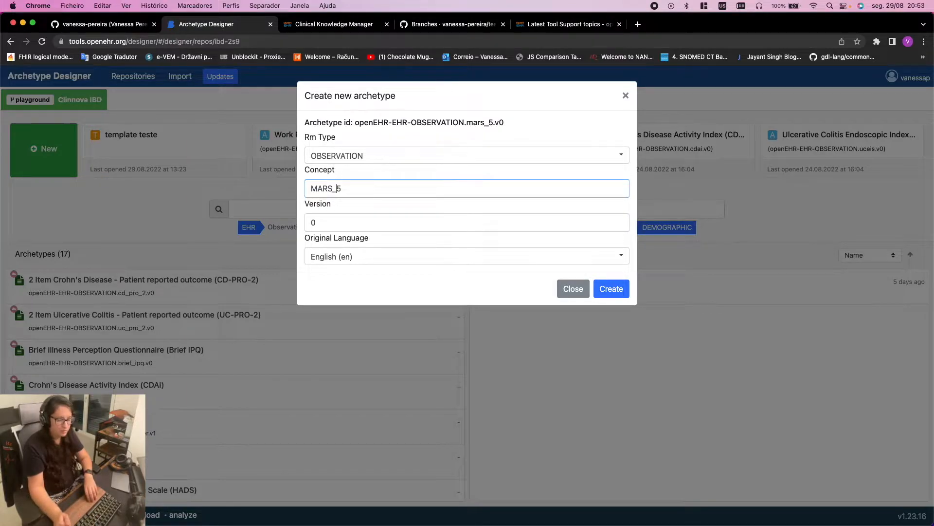
pyautogui.click(341, 220)
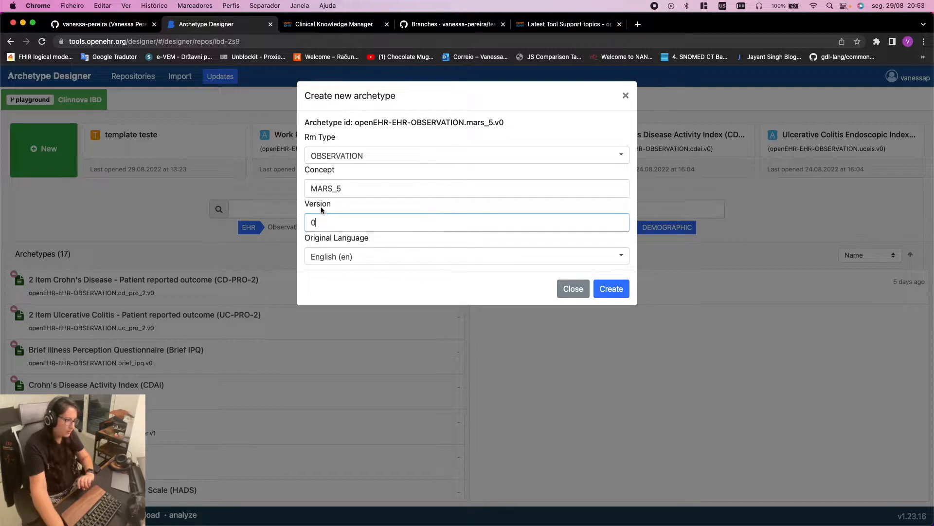
pyautogui.doubleClick(497, 124)
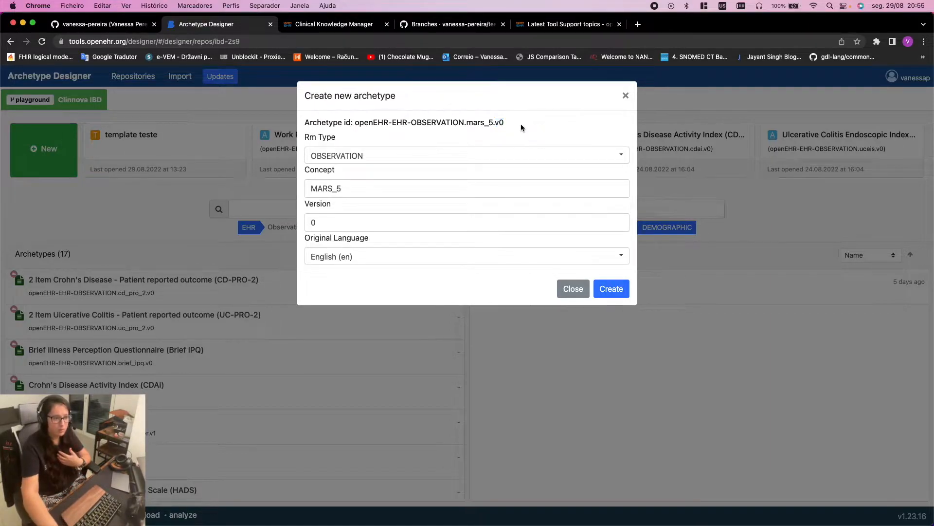
pyautogui.moveTo(504, 125); pyautogui.dragTo(494, 123)
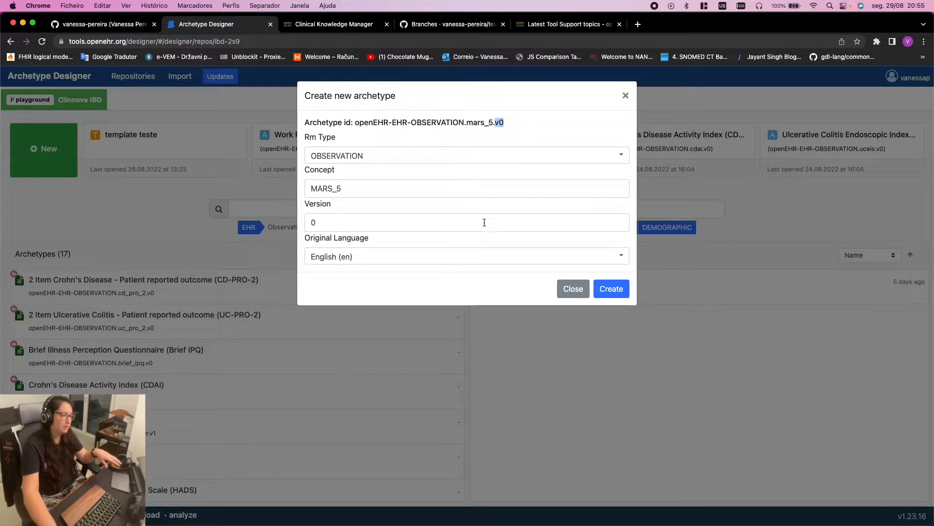
pyautogui.moveTo(310, 238); pyautogui.dragTo(370, 240)
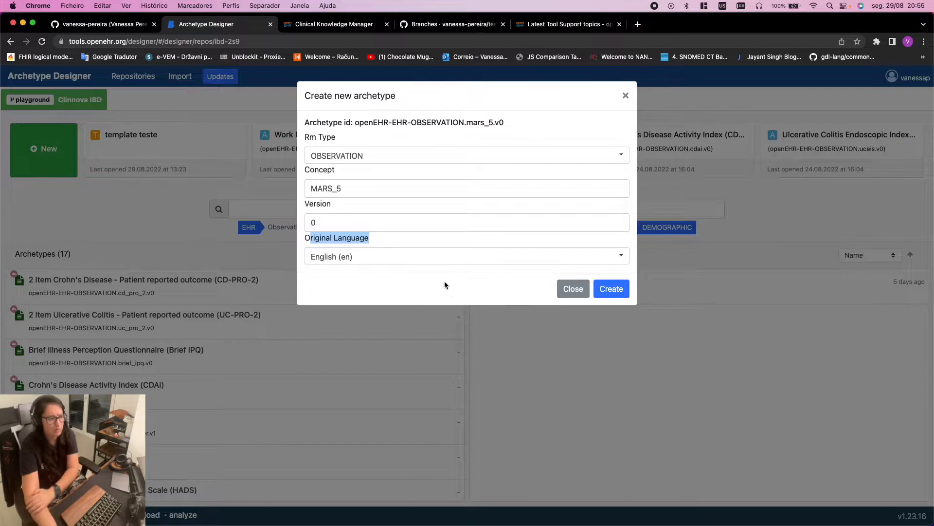
pyautogui.click(356, 241)
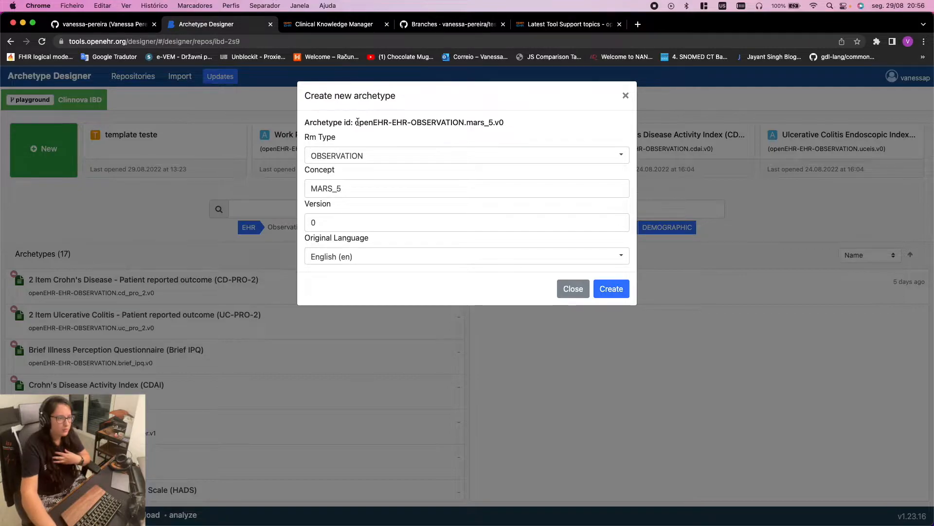
pyautogui.moveTo(354, 122); pyautogui.dragTo(512, 129)
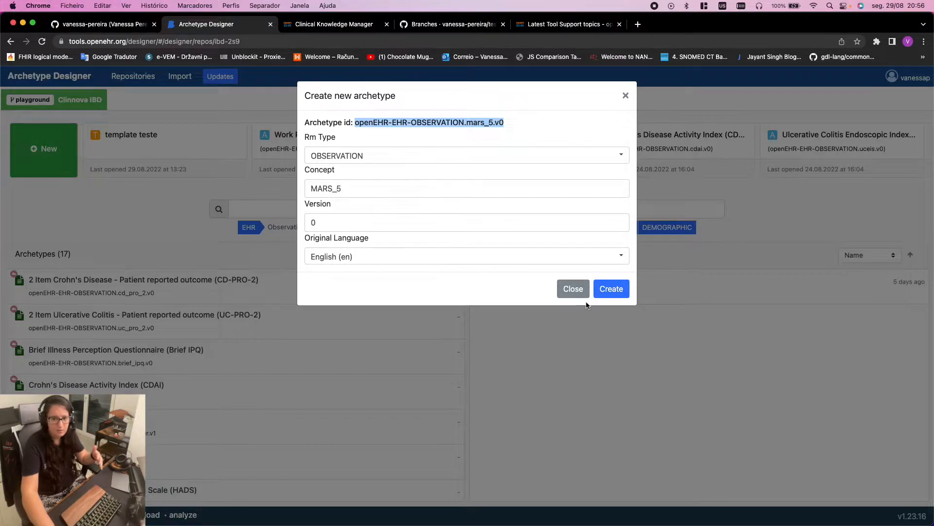
# Create the mars_5 archetype and review its root OBSERVATION definition in the ADL source
pyautogui.click(617, 290)
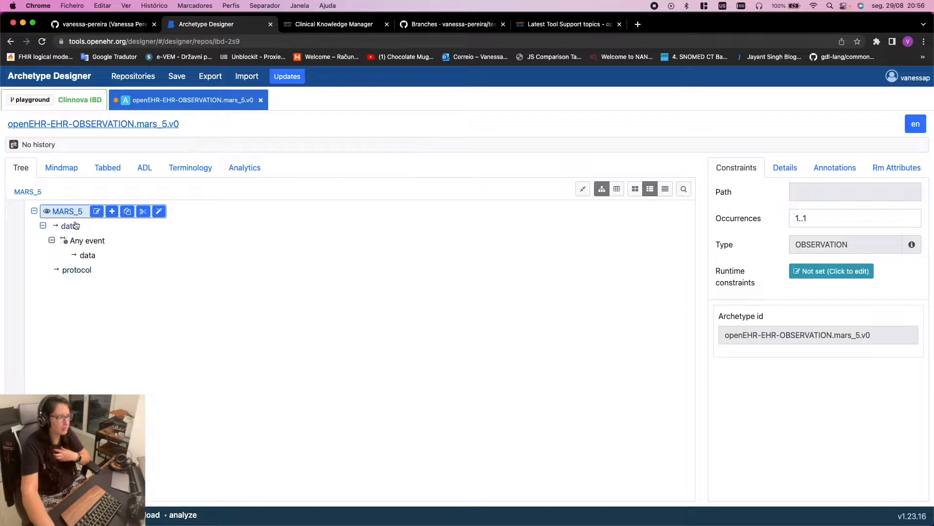
pyautogui.click(154, 168)
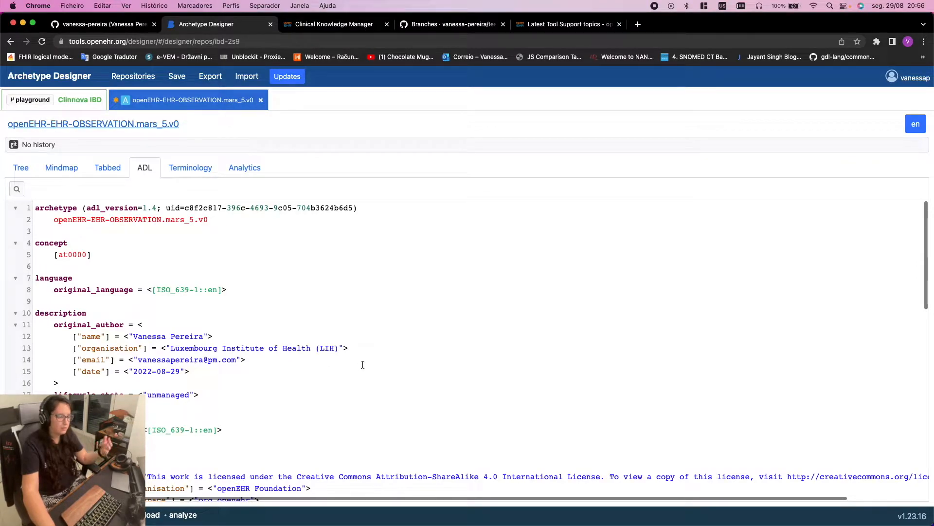
pyautogui.scroll(-5, 344, 368)
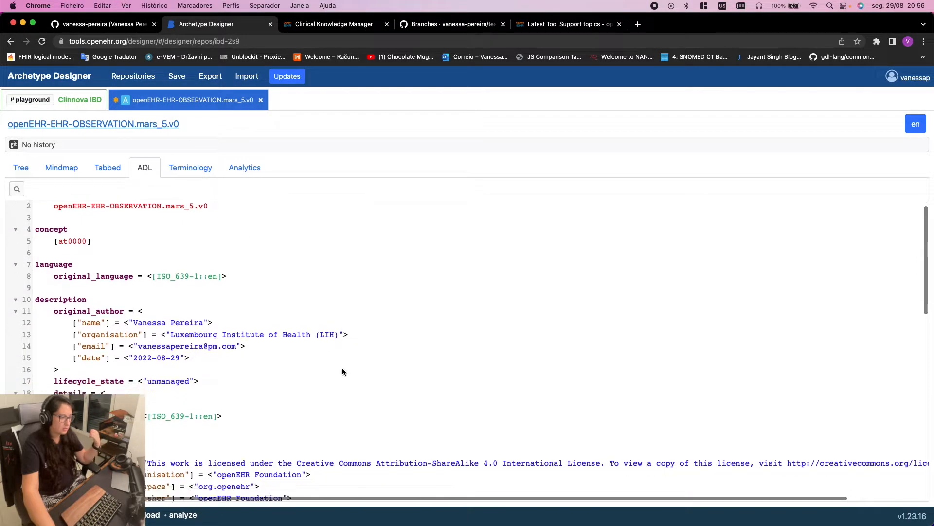
pyautogui.scroll(-5, 340, 369)
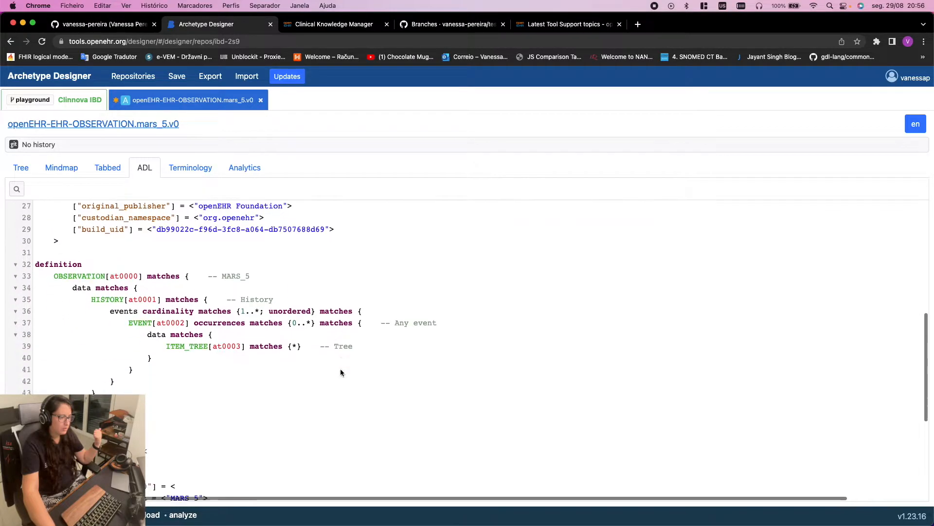
pyautogui.moveTo(35, 239); pyautogui.dragTo(259, 234)
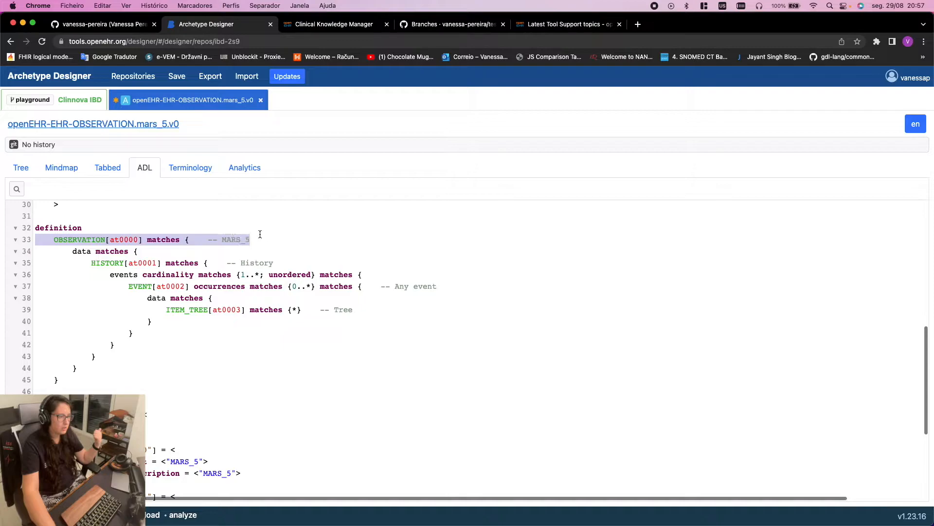
pyautogui.click(261, 255)
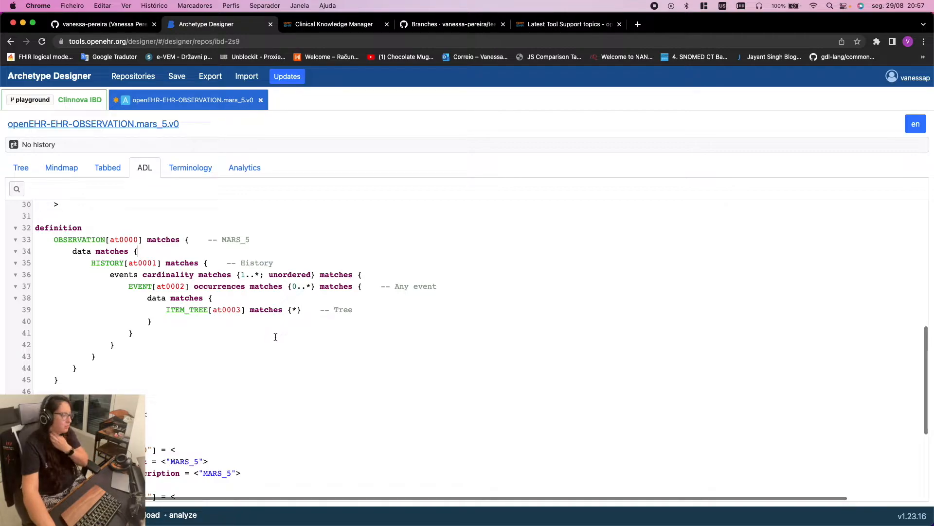
pyautogui.scroll(-5, 285, 322)
pyautogui.scroll(13, 302, 388)
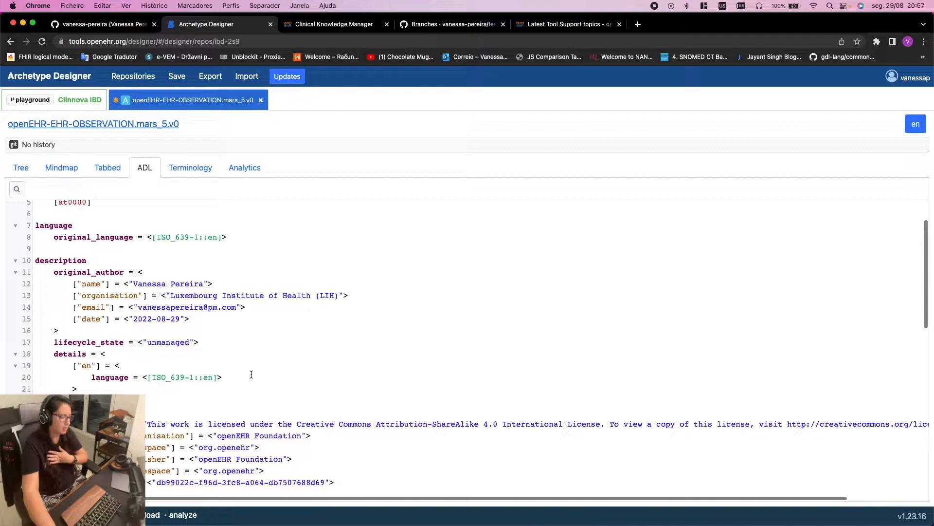
pyautogui.scroll(1, 251, 374)
pyautogui.scroll(1, 229, 321)
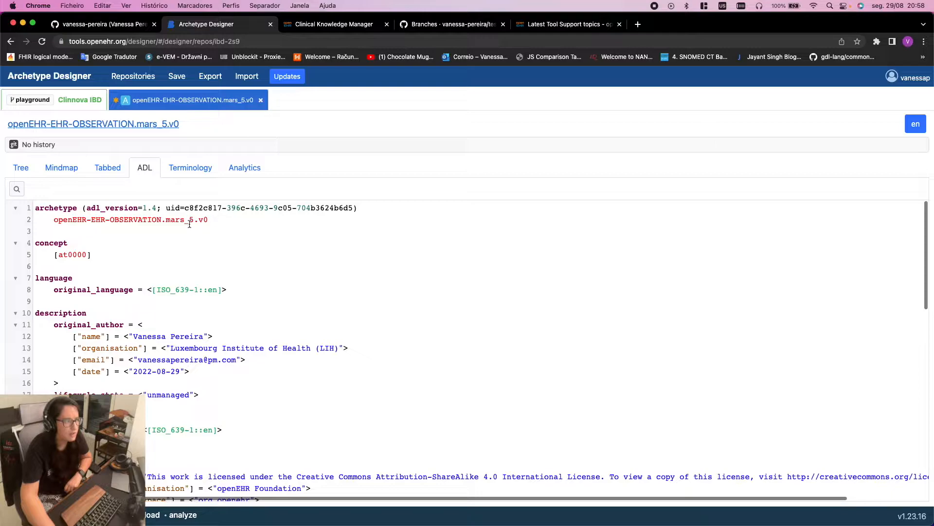
# Check the uid and id openEHR-EHR-OBSERVATION.mars_5.v0 in the ADL, then show the node tree
pyautogui.moveTo(163, 208); pyautogui.dragTo(353, 205)
pyautogui.click(347, 205)
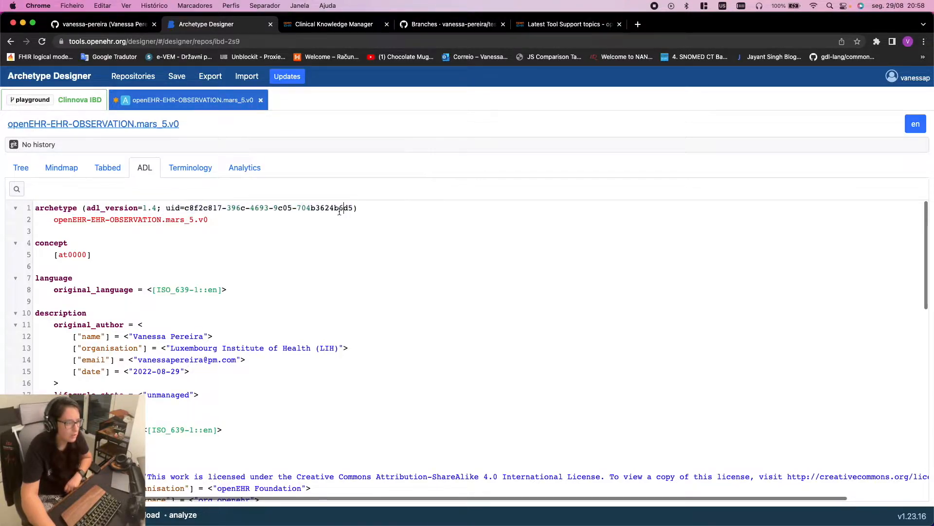
pyautogui.moveTo(214, 222); pyautogui.dragTo(48, 223)
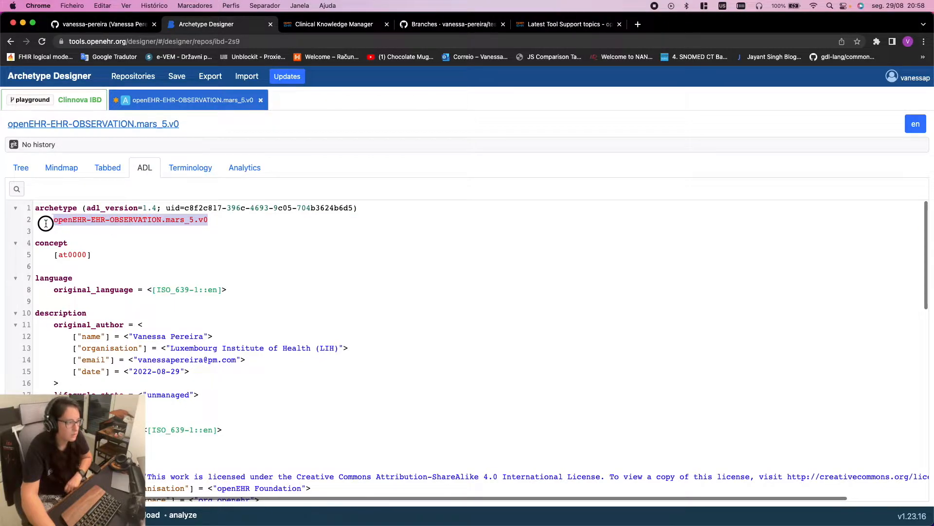
pyautogui.click(219, 263)
pyautogui.click(21, 168)
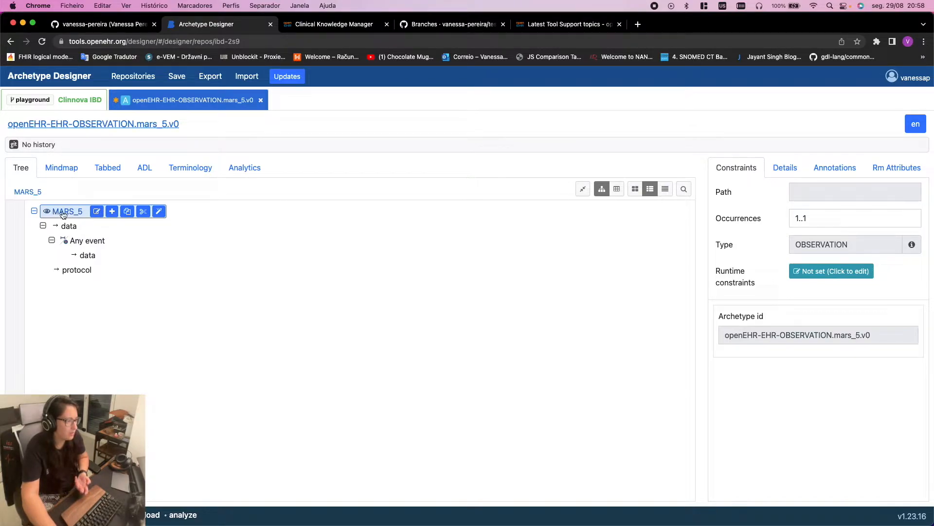
# Put the MARS_5 root node's name into inline edit mode
pyautogui.click(97, 211)
pyautogui.click(100, 212)
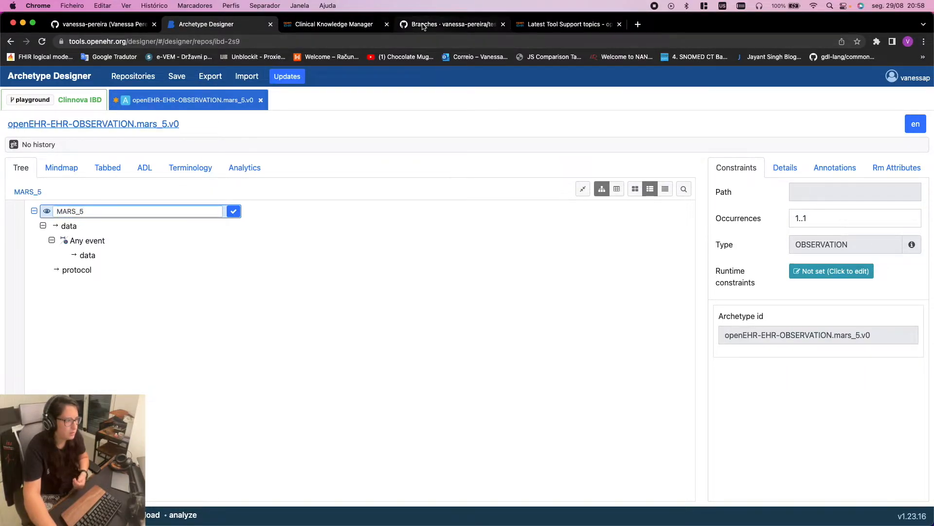
# Switch to the remote desktop and unlock the Horizon session with the account password
pyautogui.hotkey('ctrl', 'Right')
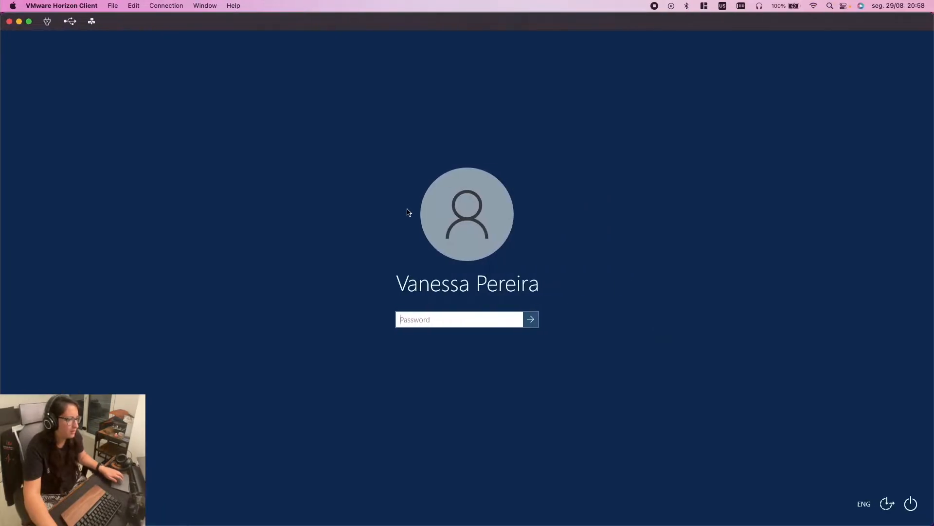
pyautogui.write('••••••••••••')
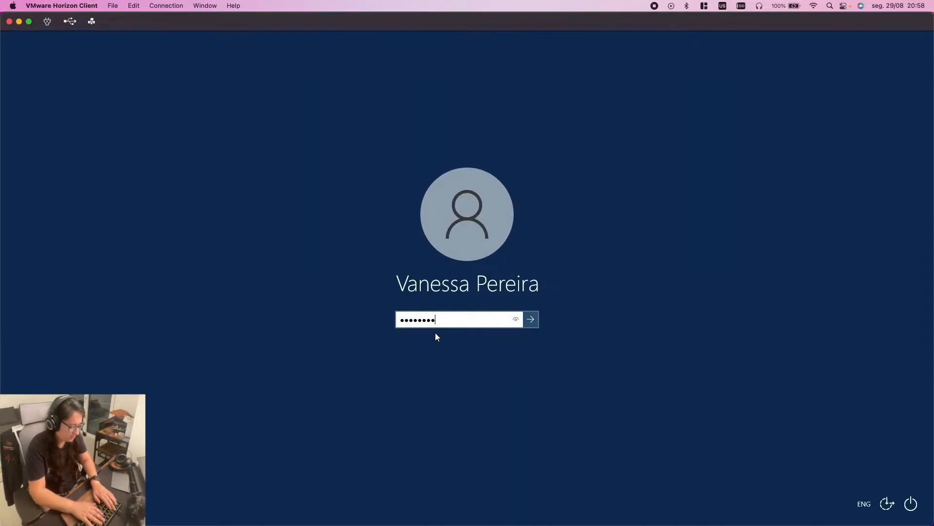
pyautogui.press('Return')
# Find the PMC MARS-5 article and select 'Medication Adherence Report Scale' in its title
pyautogui.scroll(3, 403, 181)
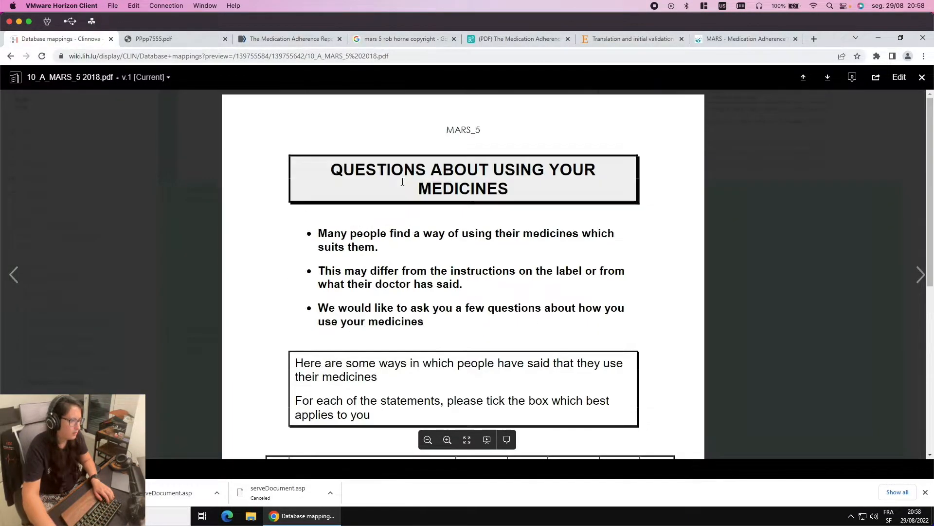
pyautogui.click(517, 40)
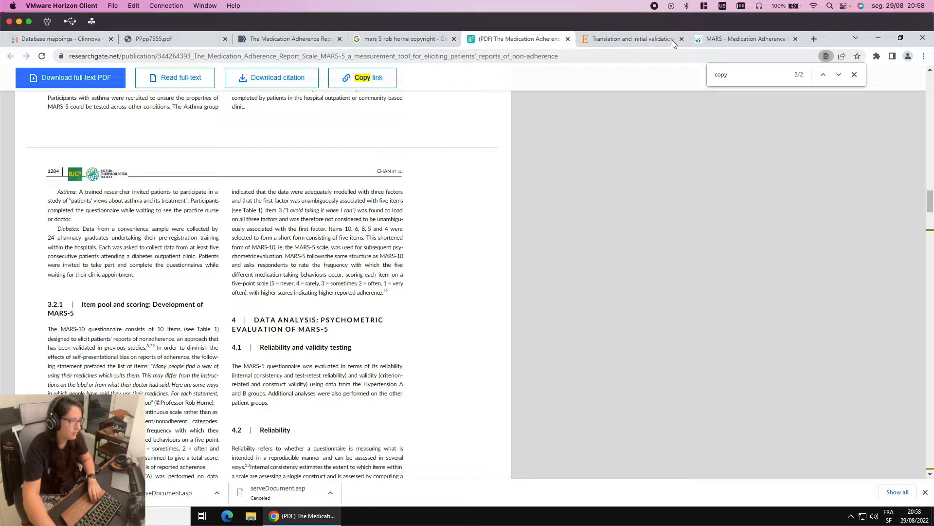
pyautogui.click(730, 39)
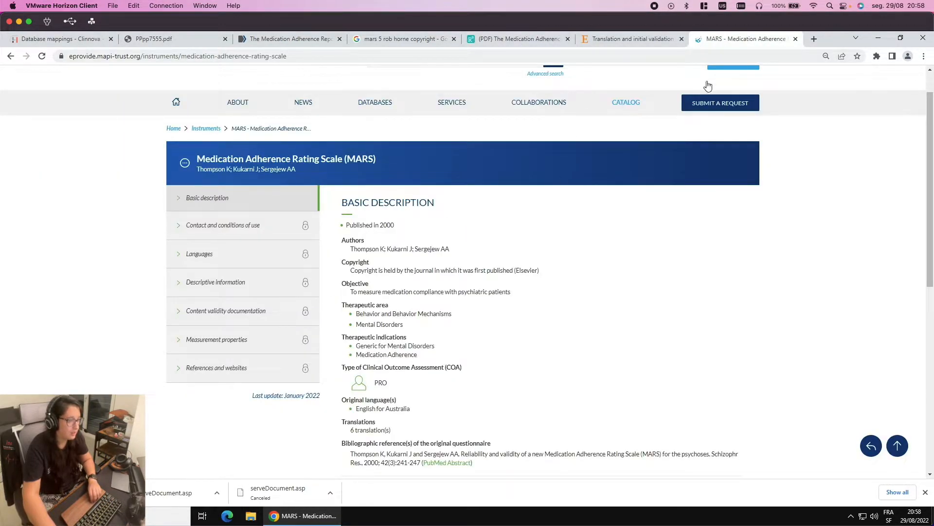
pyautogui.click(652, 42)
pyautogui.click(59, 42)
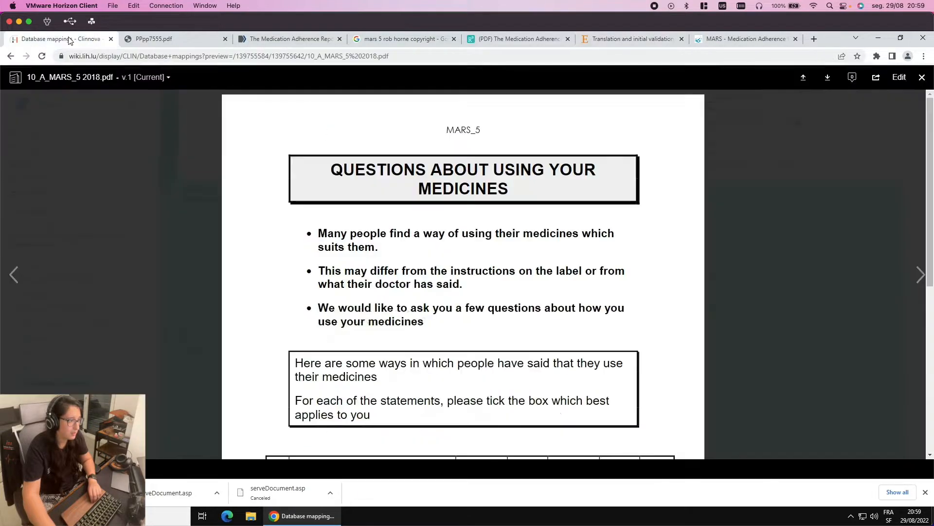
pyautogui.click(275, 41)
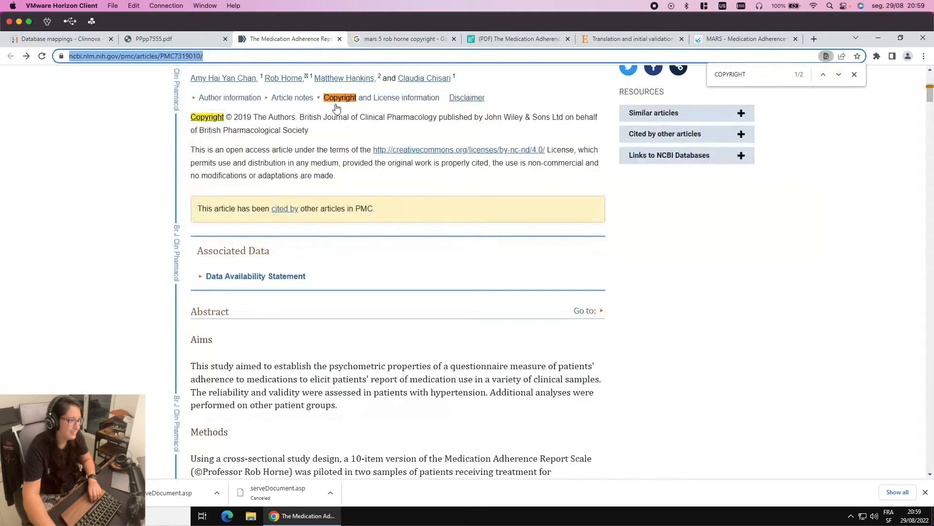
pyautogui.scroll(5, 205, 289)
pyautogui.moveTo(210, 289); pyautogui.dragTo(382, 285)
pyautogui.press('super+c')
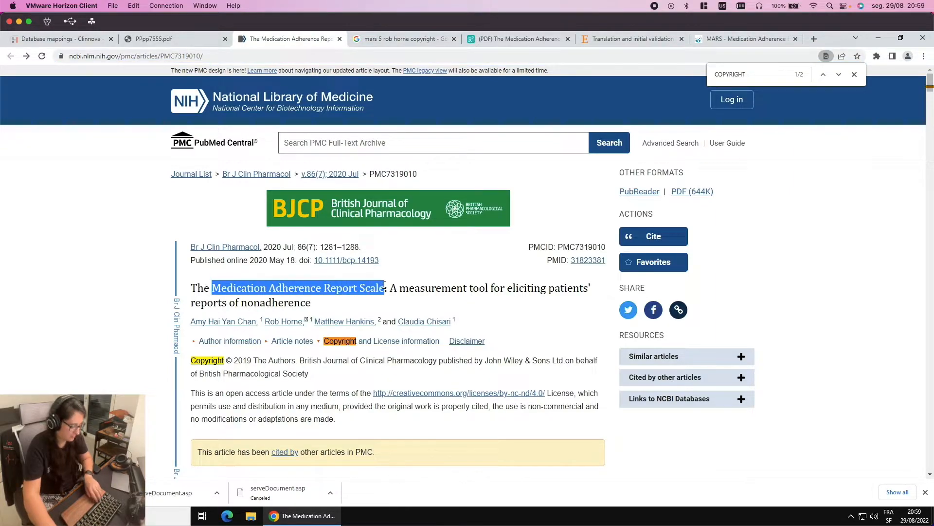
# Rename the root node to 'Medication Adherence Report Scale 5 (MARS-5)' using the pasted scale name
pyautogui.click(92, 210)
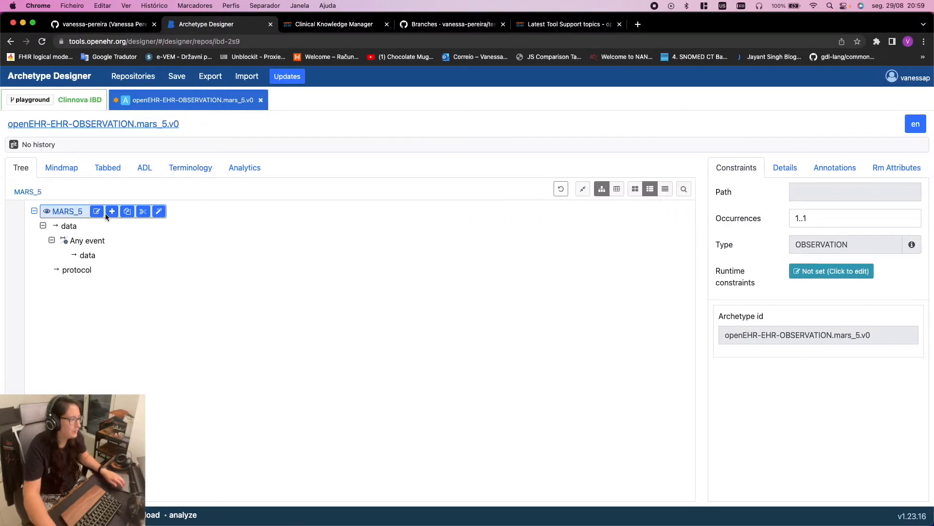
pyautogui.press('super+v')
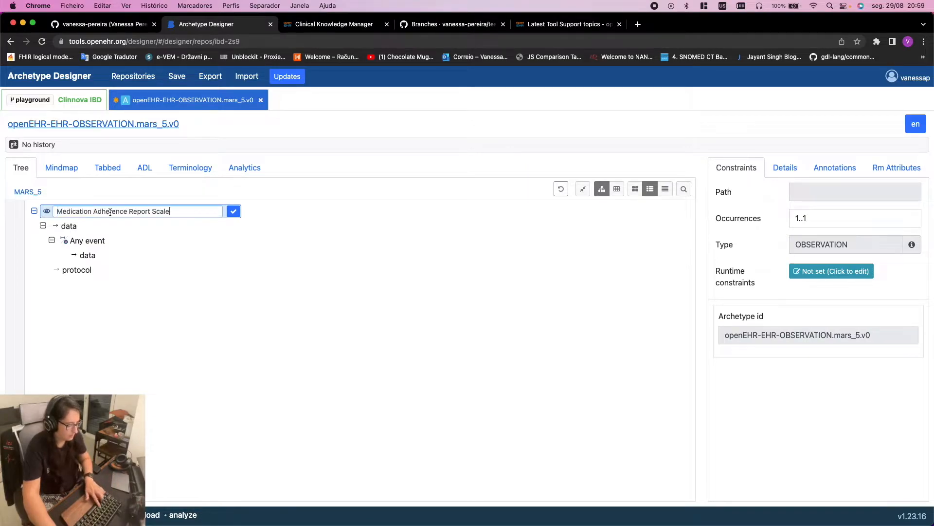
pyautogui.write('- ')
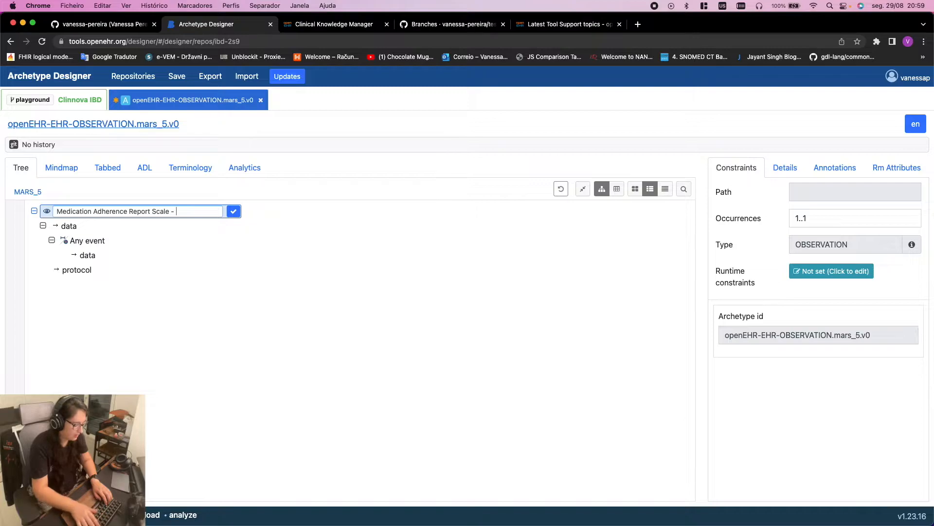
pyautogui.write('5')
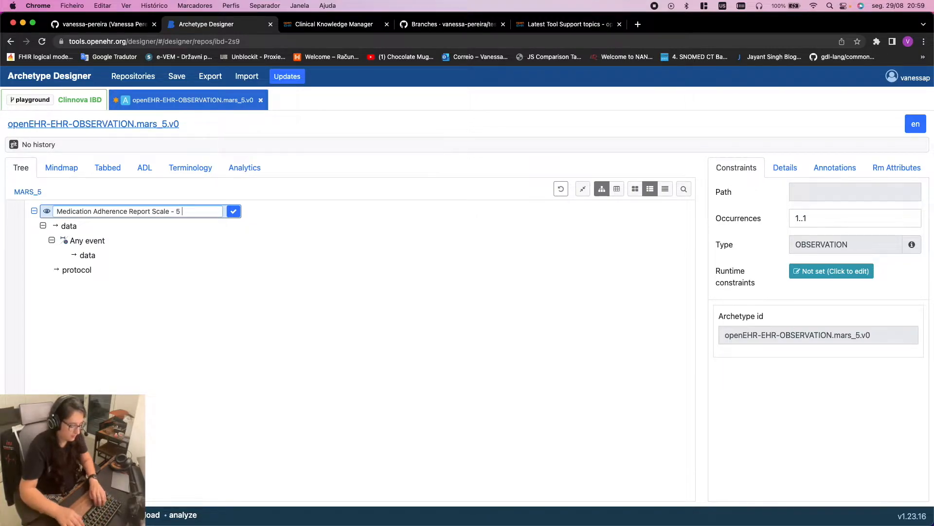
pyautogui.write(' ()')
pyautogui.press('Left')
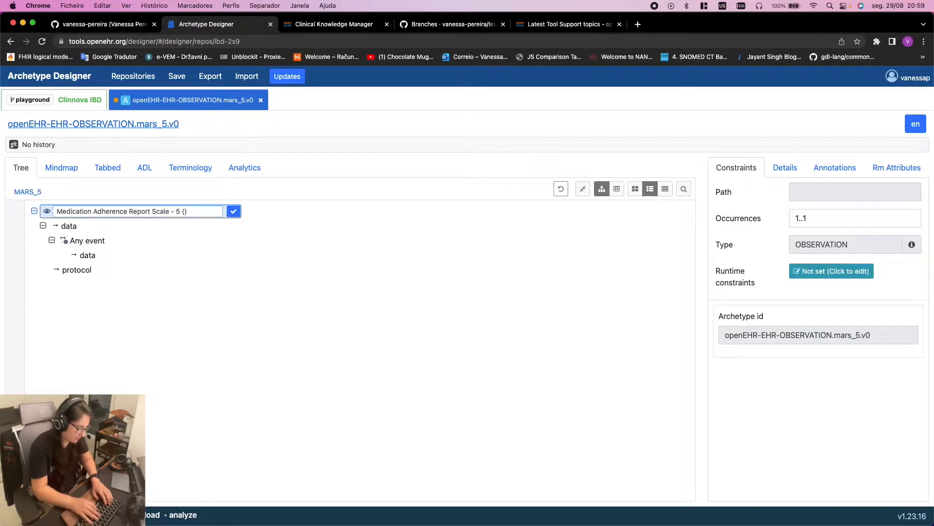
pyautogui.write('mar')
pyautogui.press('BackSpace')
pyautogui.press('BackSpace')
pyautogui.press('BackSpace')
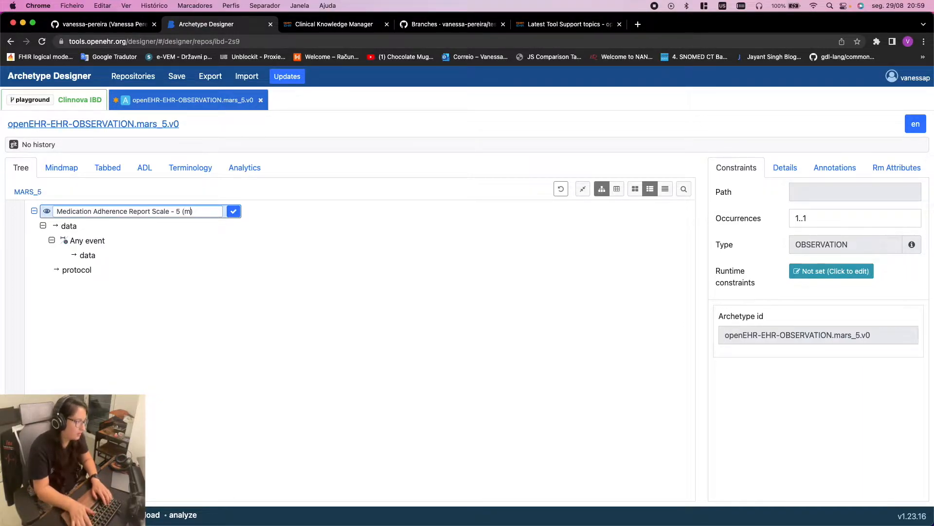
pyautogui.write('MARS-')
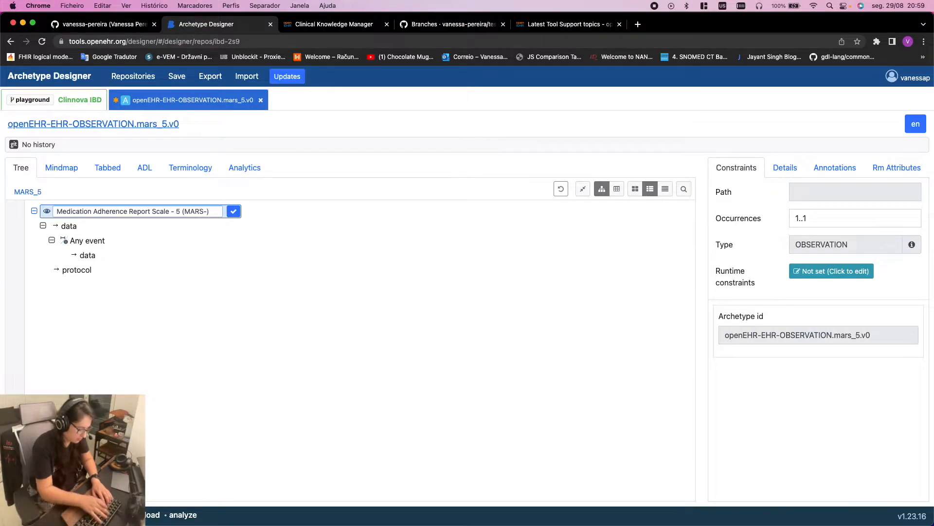
pyautogui.write('5')
pyautogui.click(178, 212)
pyautogui.press('BackSpace')
pyautogui.press('BackSpace')
pyautogui.press('BackSpace')
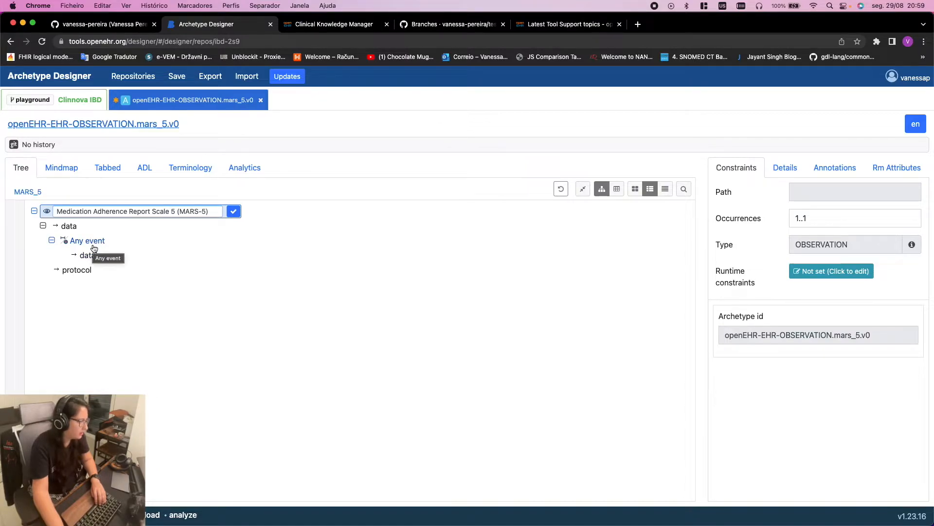
pyautogui.press('Return')
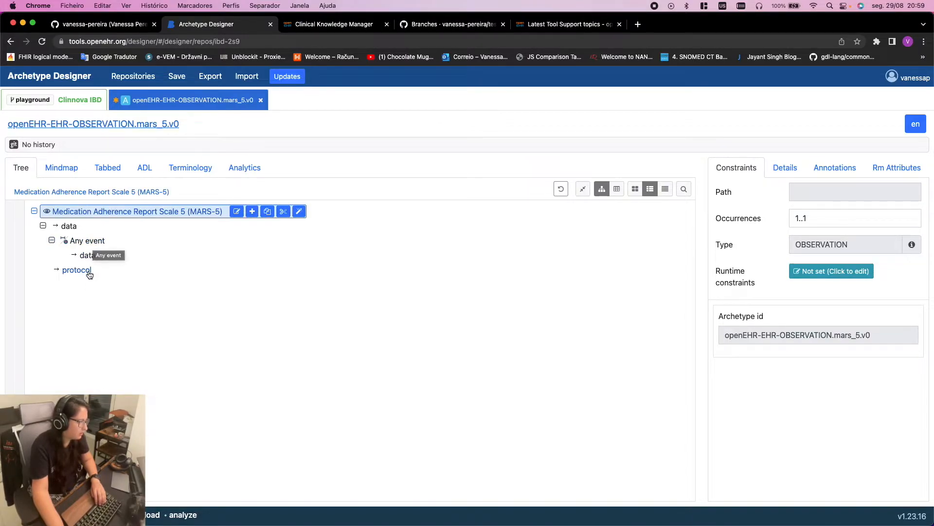
pyautogui.click(85, 245)
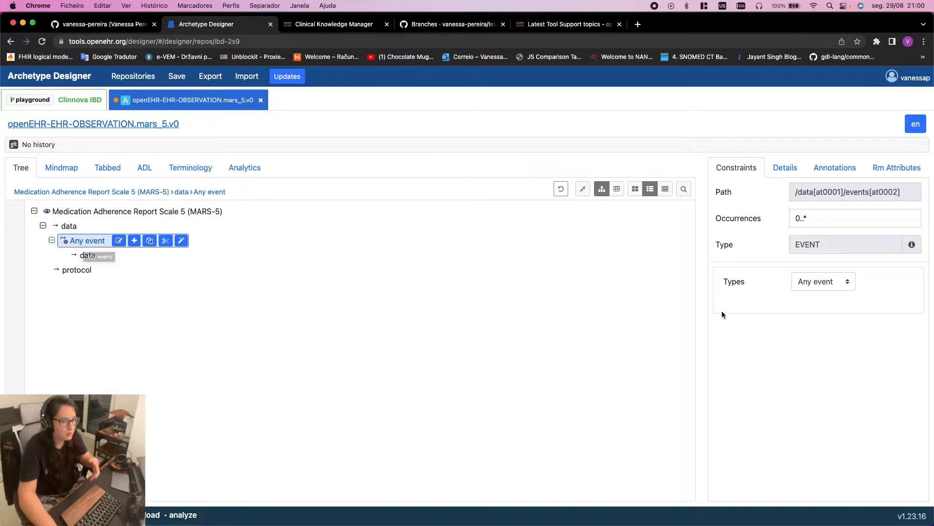
# List the event type choices Any event, Point in time and Interval for the Any event node
pyautogui.click(829, 282)
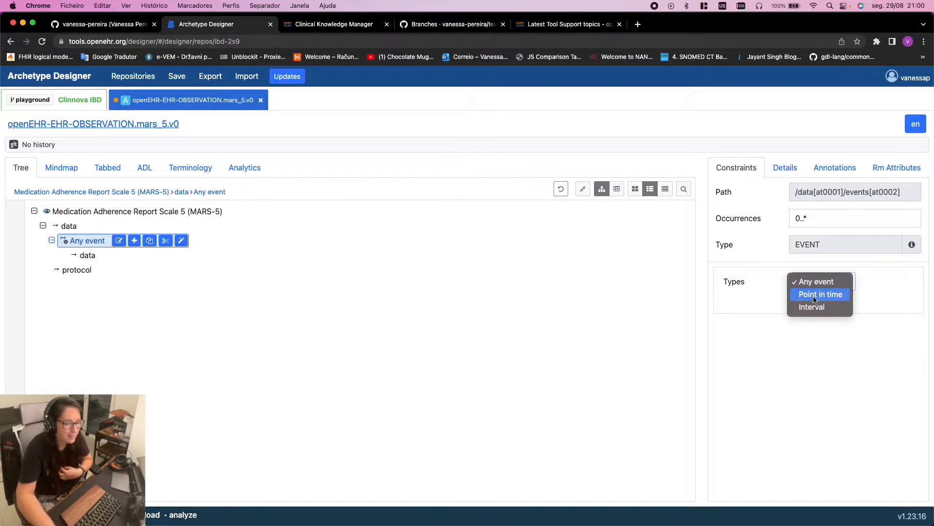
pyautogui.click(821, 294)
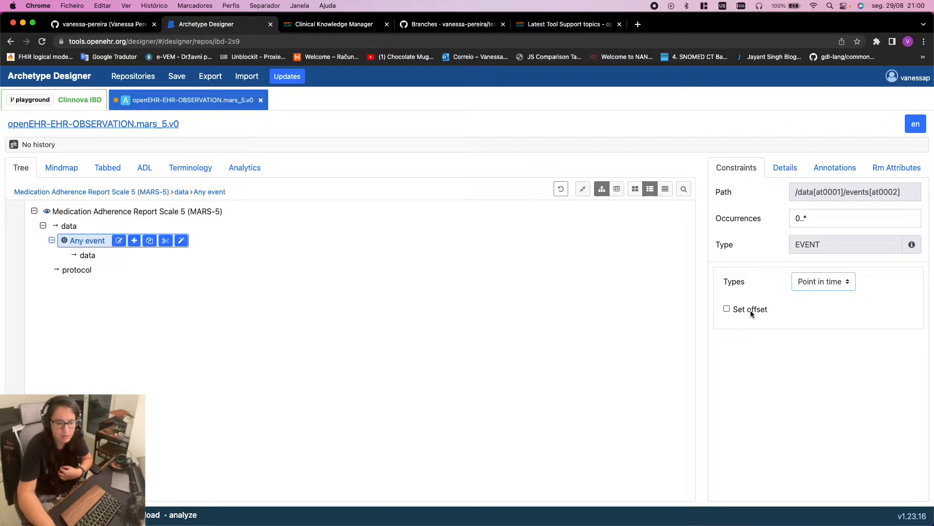
pyautogui.click(750, 310)
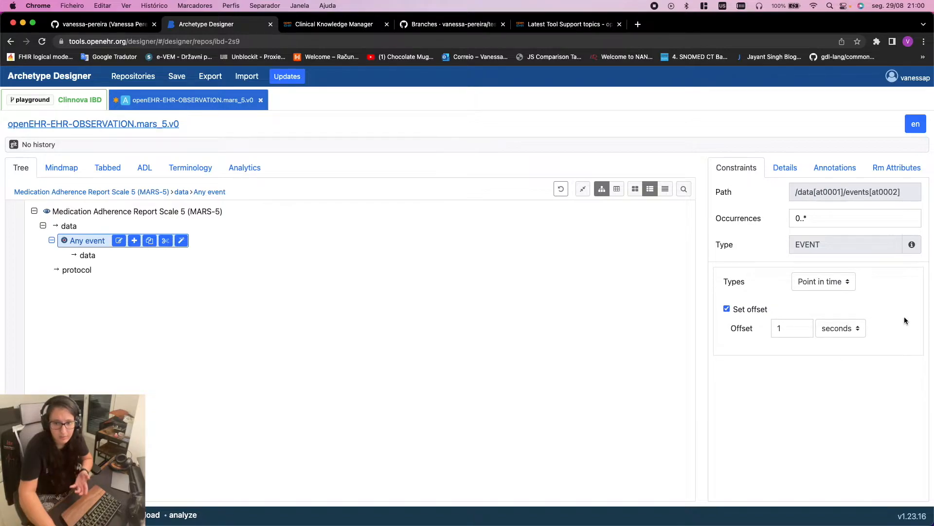
pyautogui.click(752, 308)
pyautogui.click(813, 288)
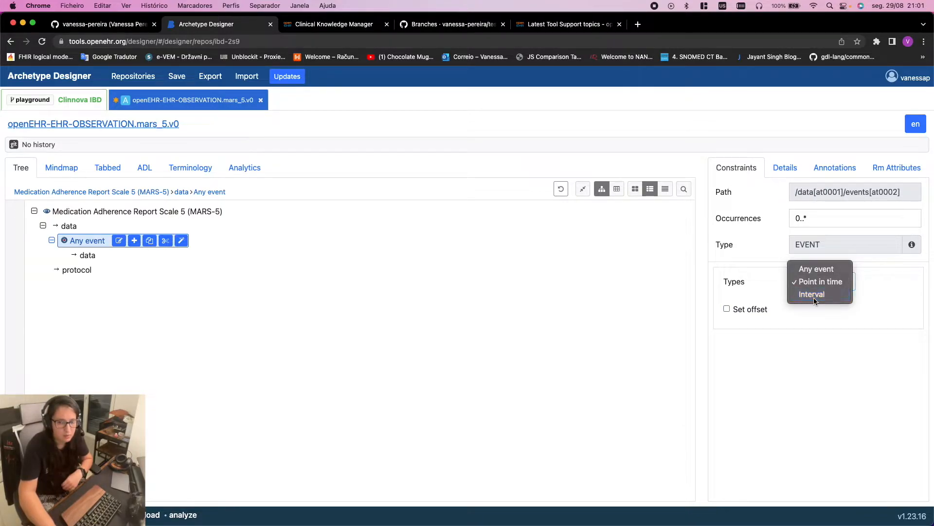
pyautogui.click(813, 294)
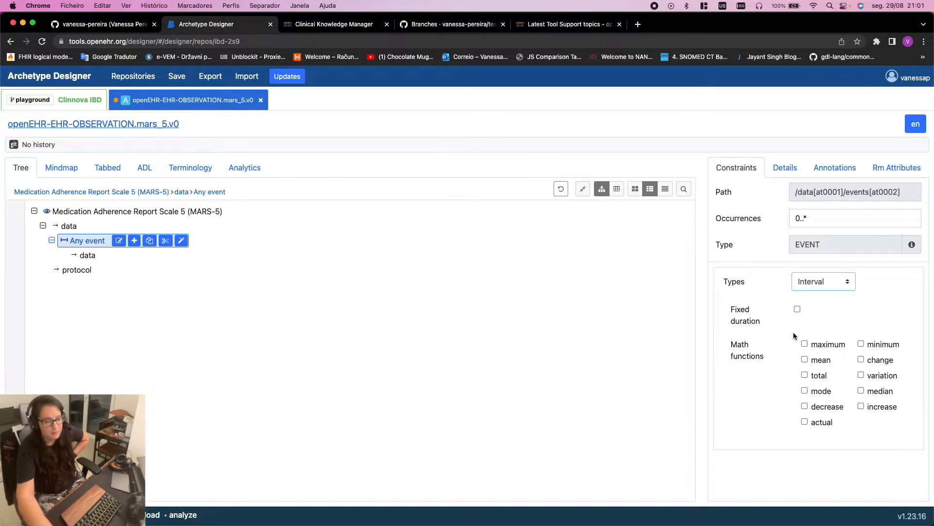
pyautogui.click(797, 309)
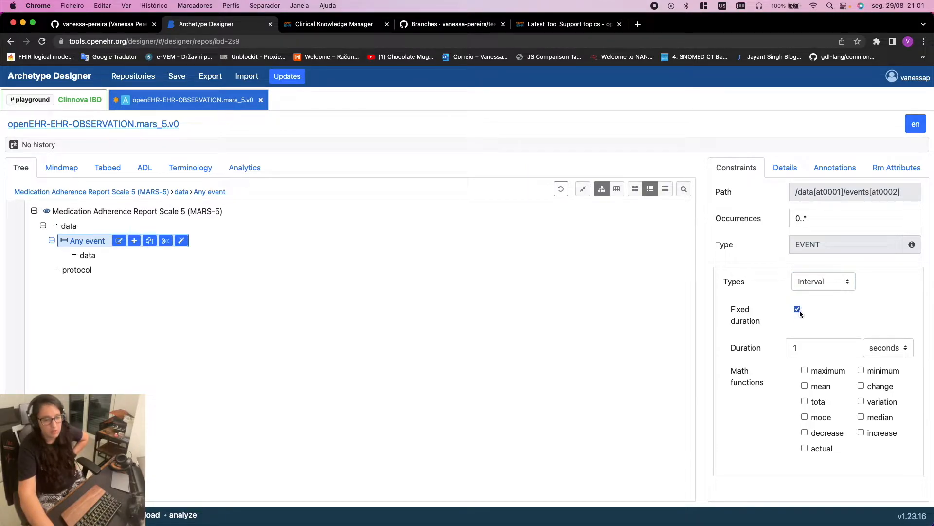
pyautogui.click(889, 347)
pyautogui.click(889, 348)
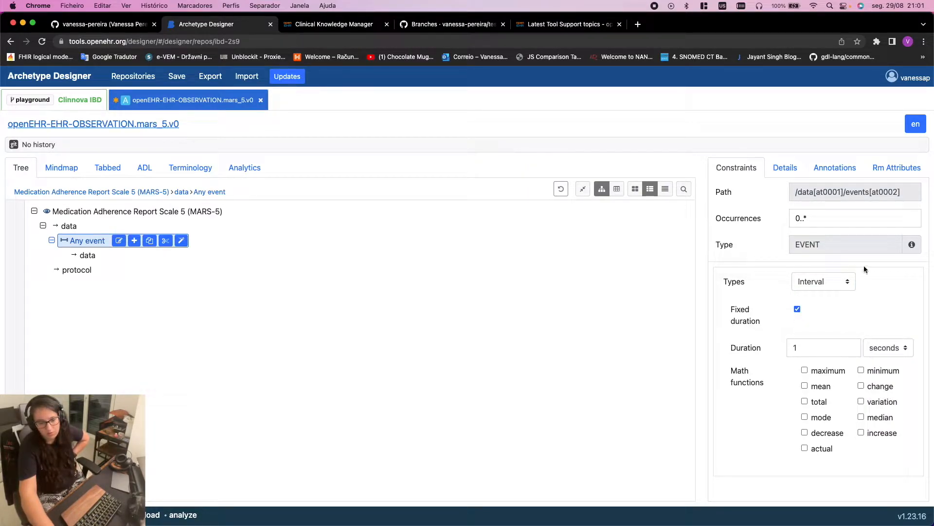
pyautogui.click(832, 282)
pyautogui.click(817, 253)
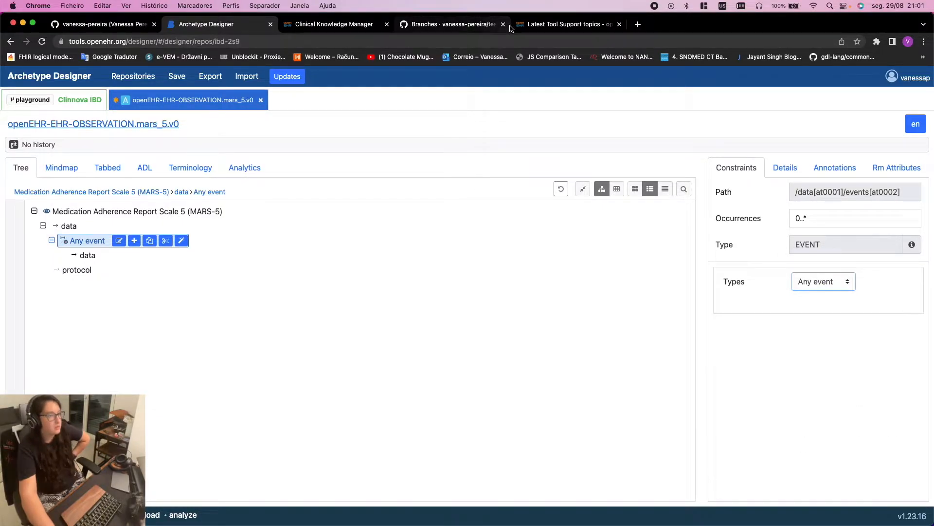
# Read the PMC MARS-5 article's method and validity sections, then go to the 'mars 5 rob horne copyright' search
pyautogui.press('super+Tab')
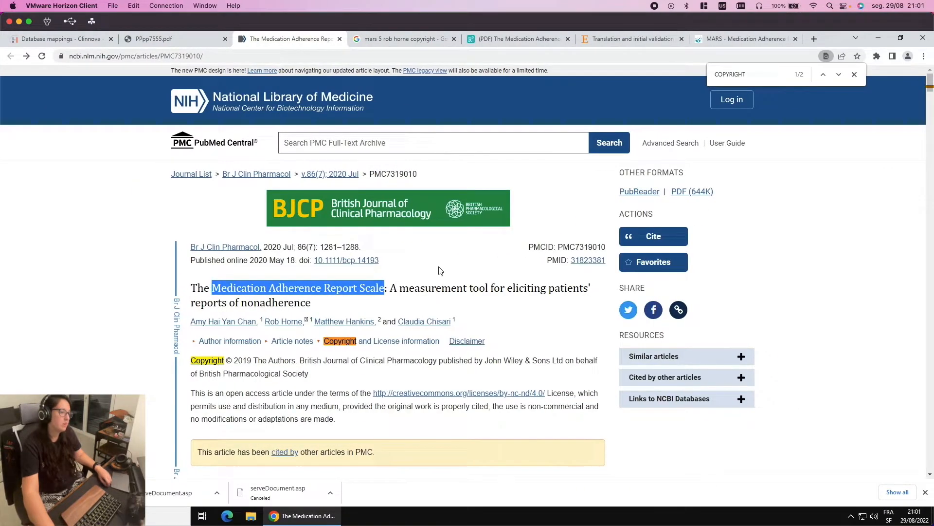
pyautogui.scroll(-5, 522, 351)
pyautogui.scroll(-6, 522, 351)
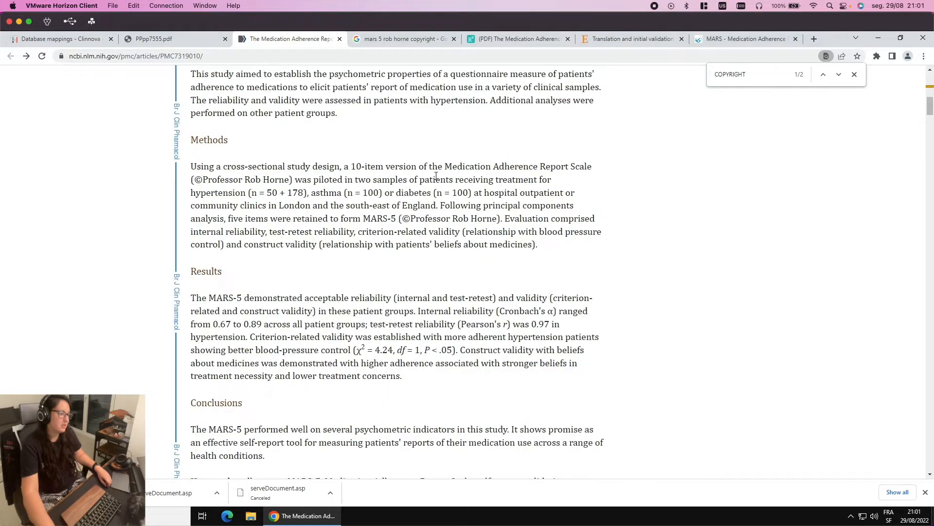
pyautogui.scroll(-3, 526, 272)
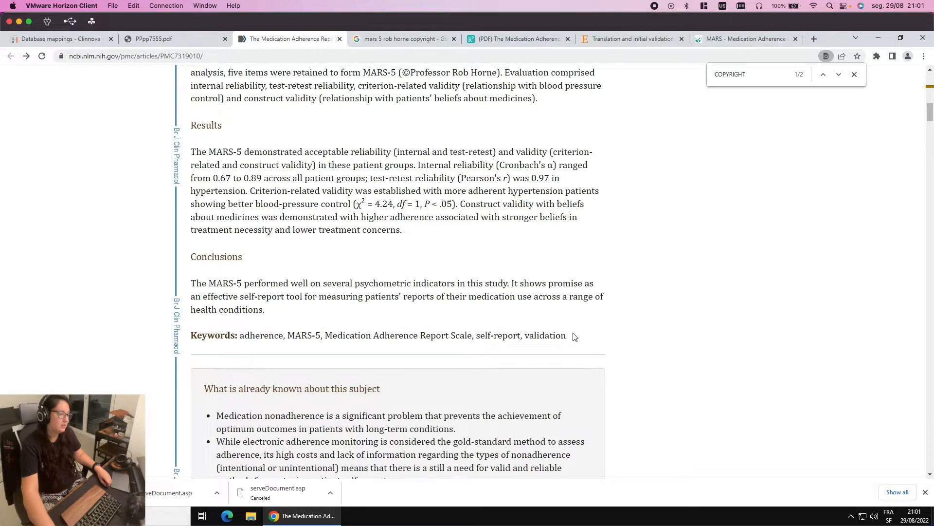
pyautogui.scroll(-4, 574, 335)
pyautogui.scroll(-4, 573, 336)
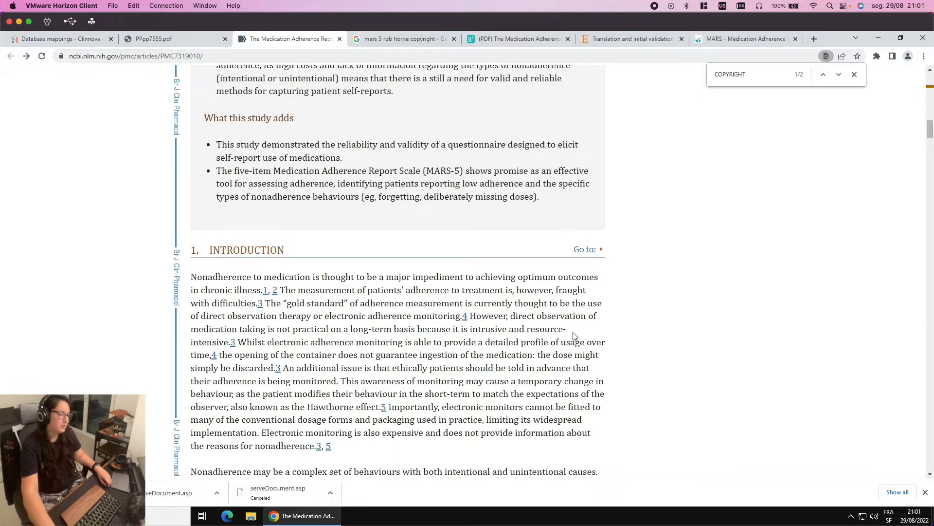
pyautogui.scroll(-13, 657, 427)
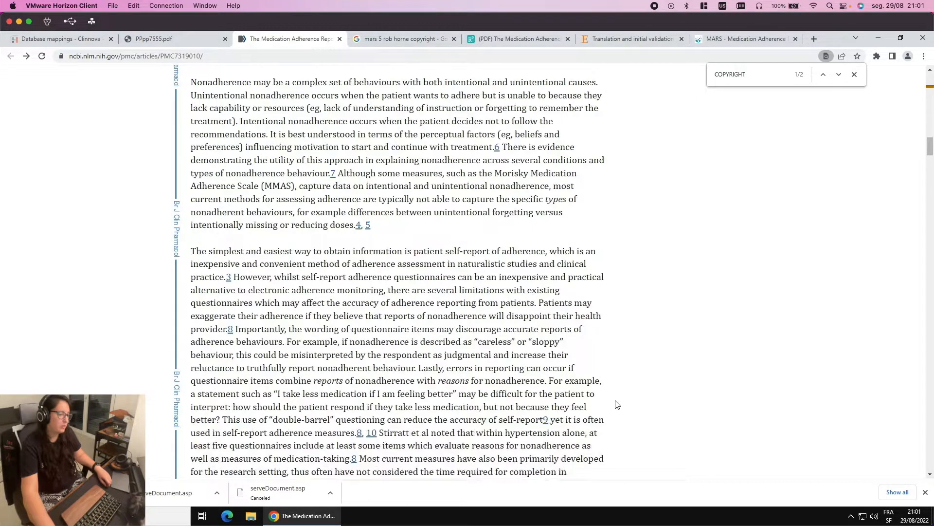
pyautogui.scroll(-3, 617, 406)
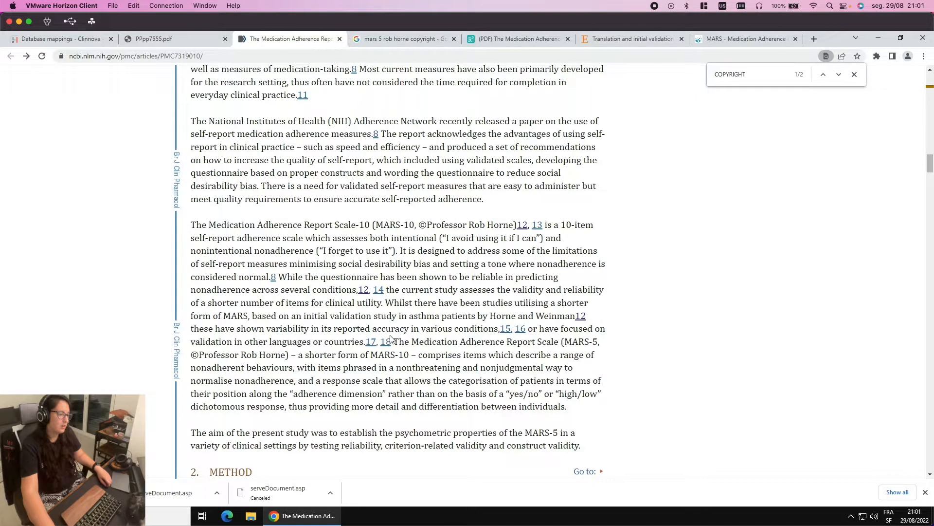
pyautogui.scroll(-2, 388, 339)
pyautogui.scroll(-8, 285, 346)
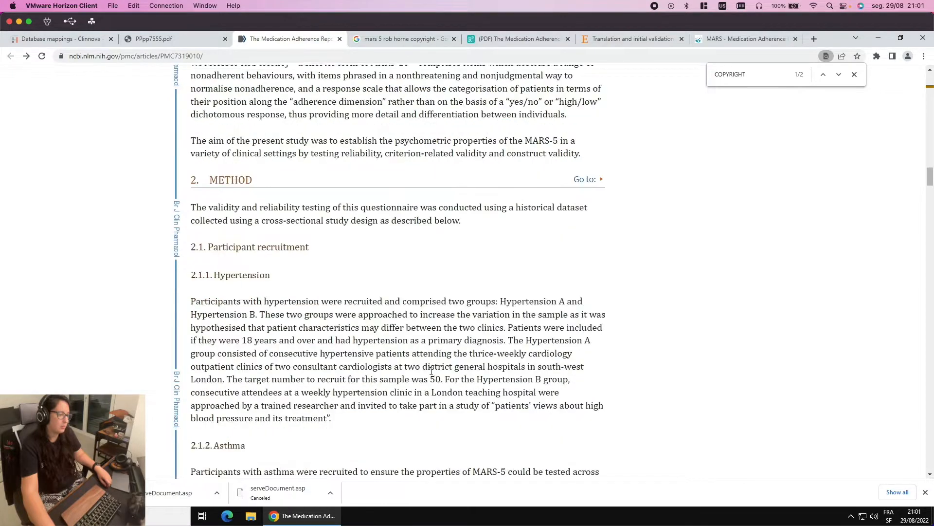
pyautogui.scroll(-16, 419, 371)
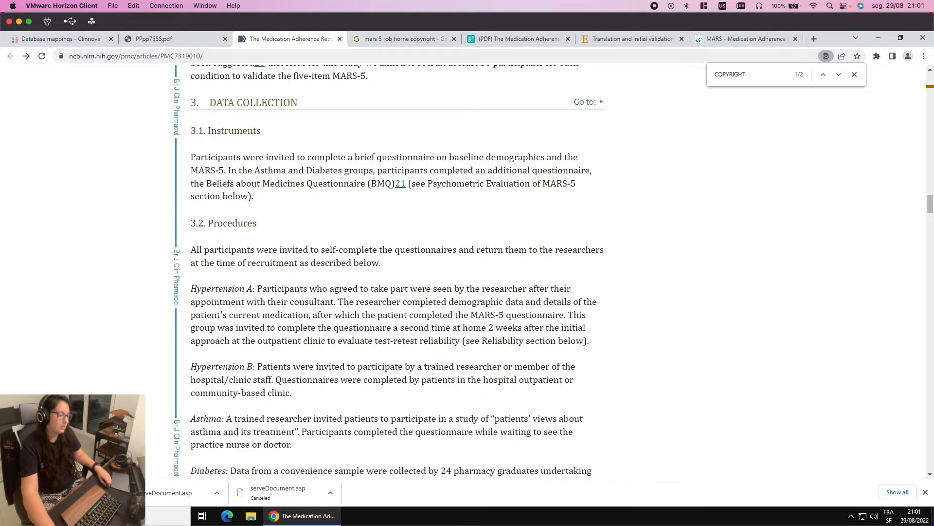
pyautogui.scroll(-4, 419, 372)
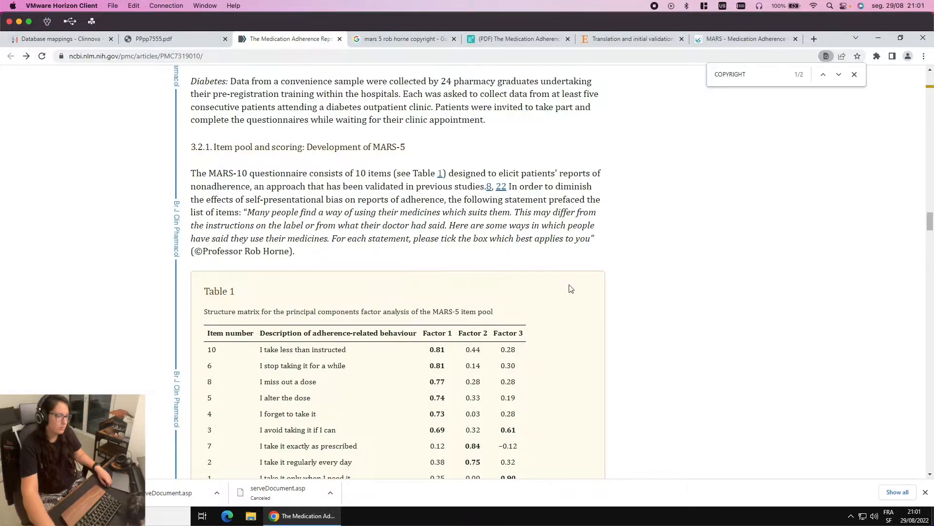
pyautogui.scroll(-8, 650, 326)
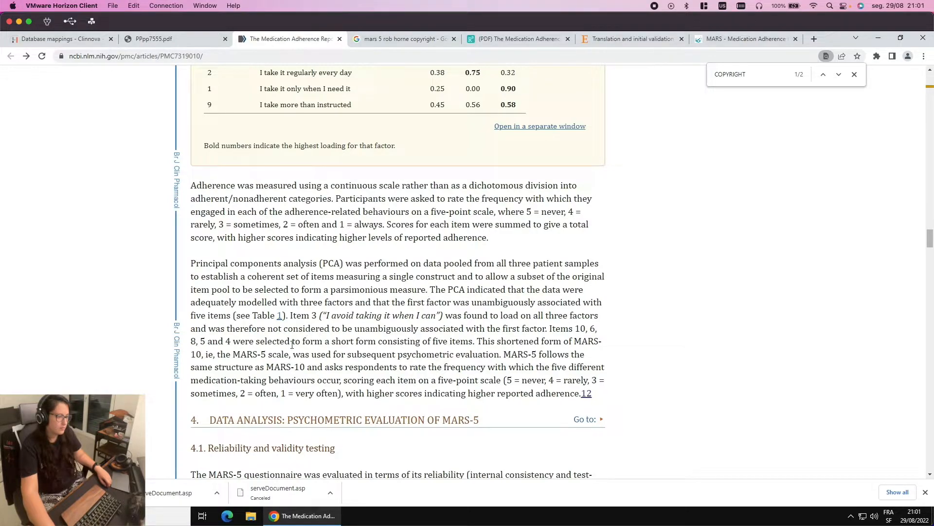
pyautogui.scroll(-2, 403, 354)
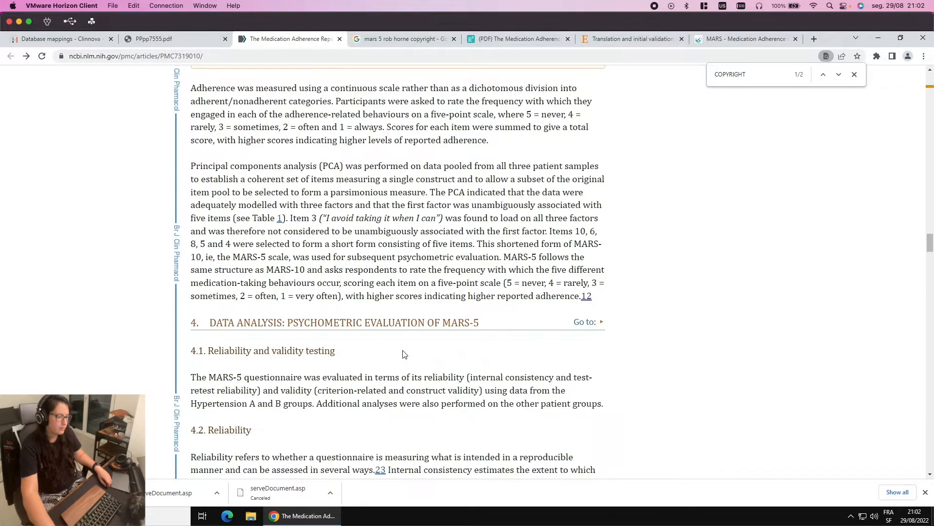
pyautogui.scroll(-2, 404, 353)
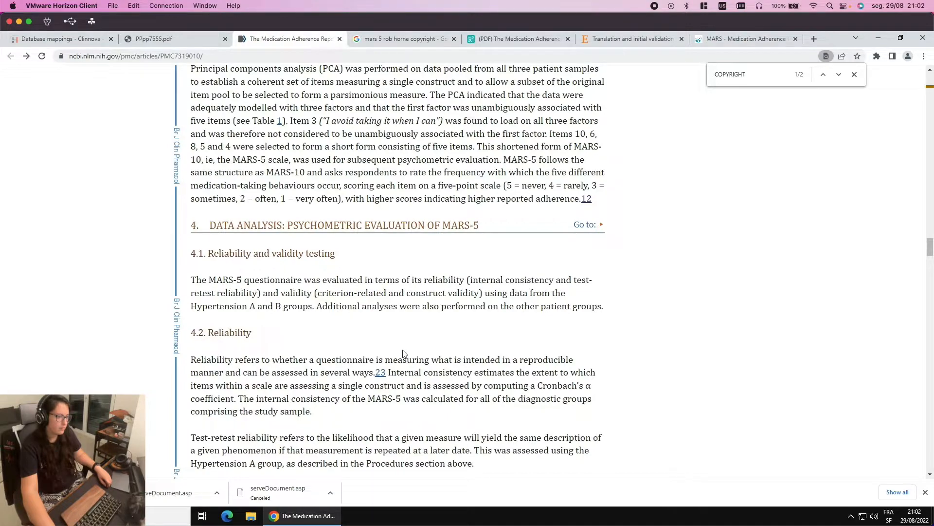
pyautogui.scroll(-2, 403, 353)
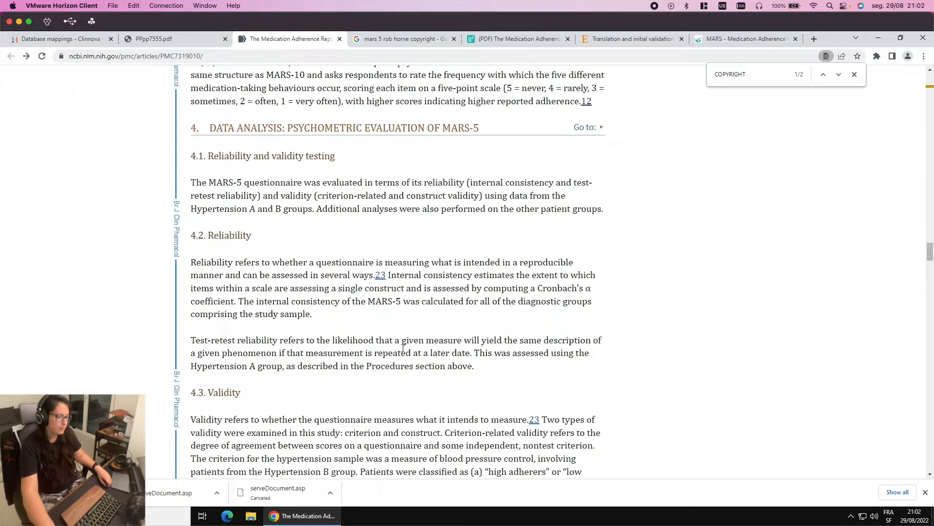
pyautogui.scroll(-1, 414, 341)
pyautogui.scroll(-1, 416, 341)
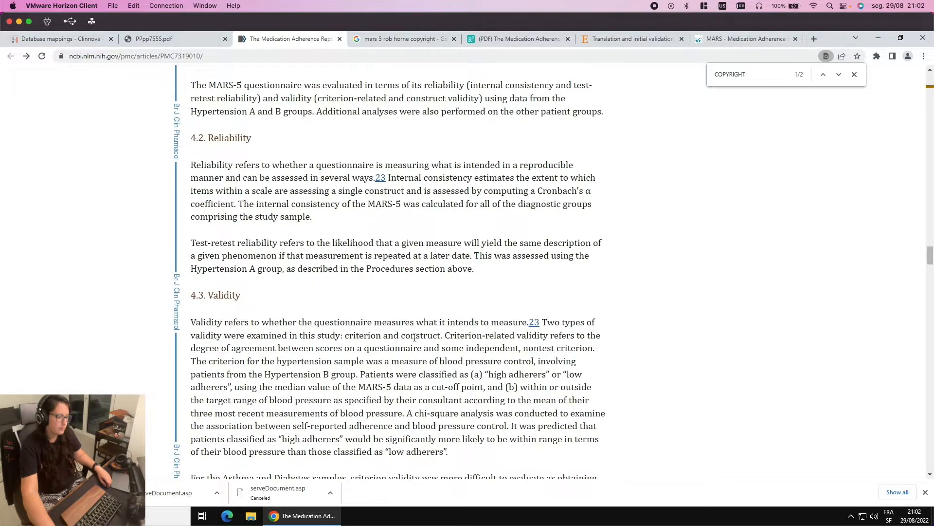
pyautogui.scroll(-4, 499, 387)
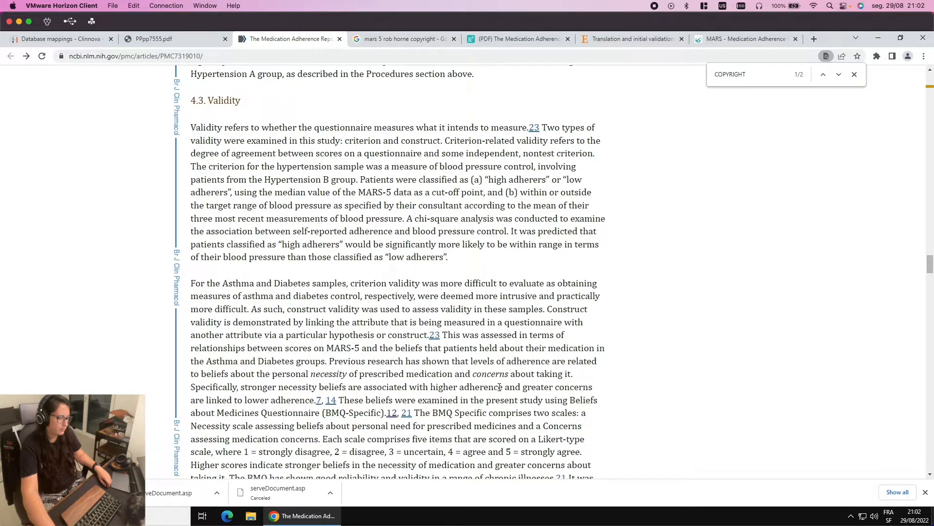
pyautogui.scroll(-2, 500, 387)
pyautogui.click(387, 42)
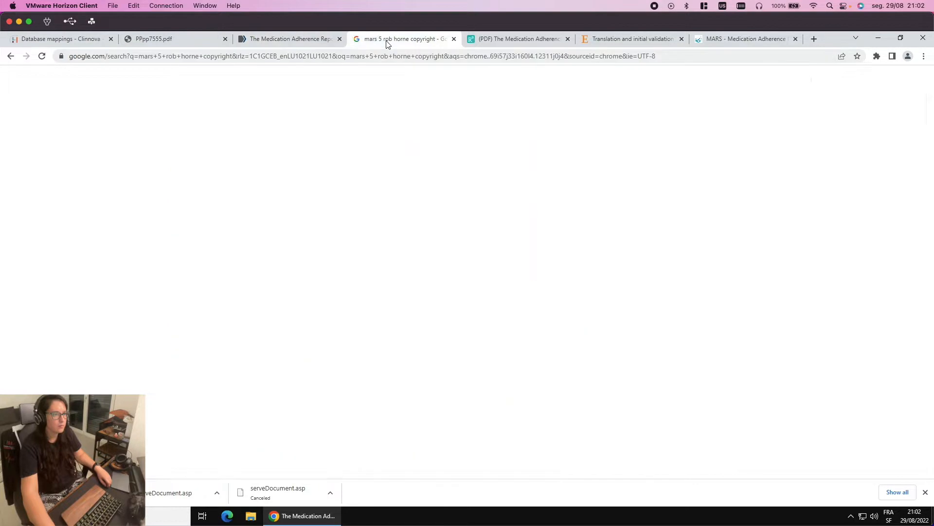
# Move through the article and MARS catalogue pages to the PPpp7555.pdf paper at page 9
pyautogui.click(296, 39)
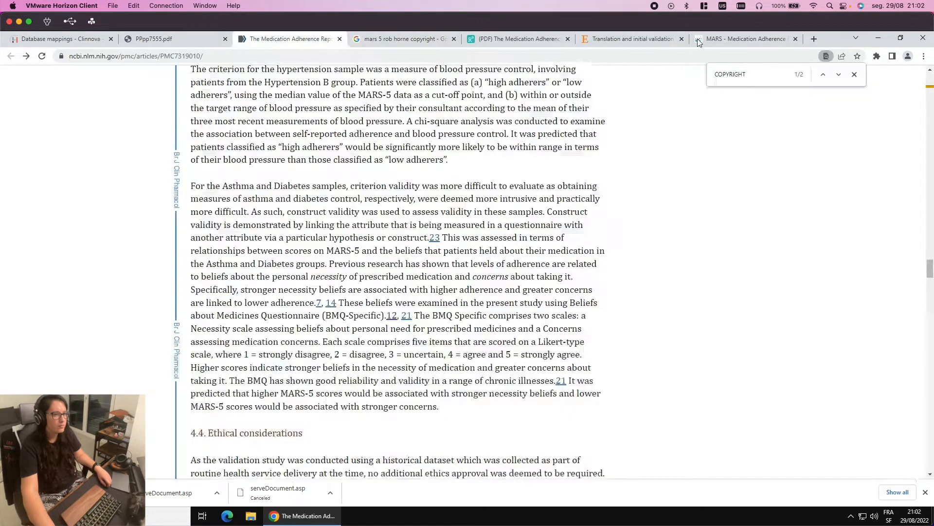
pyautogui.click(740, 41)
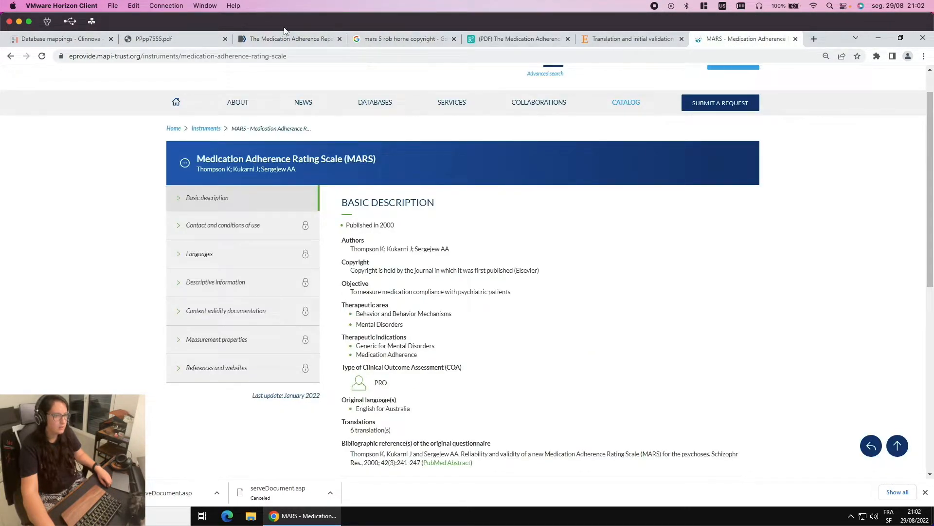
pyautogui.click(138, 41)
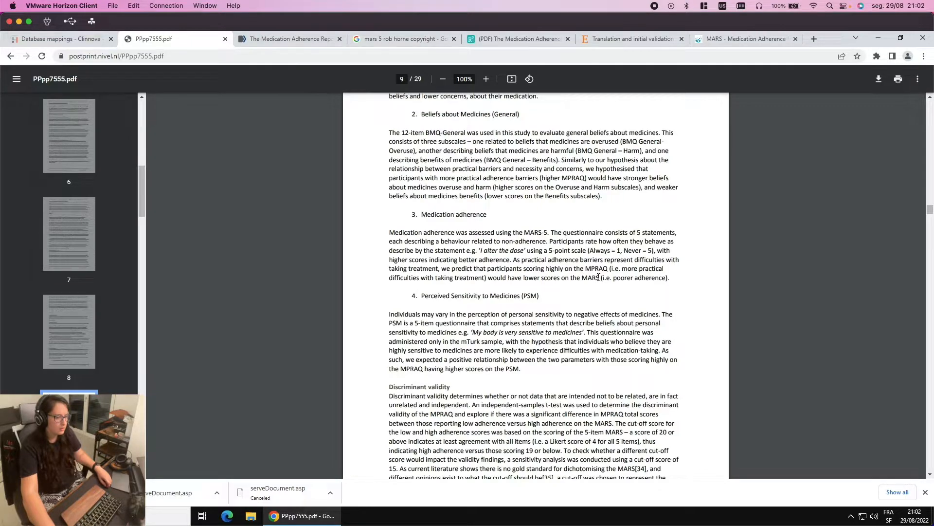
# Open the 10_A_MARS_5 2018.pdf wiki preview and scroll to the M1–M5 statement table
pyautogui.click(75, 39)
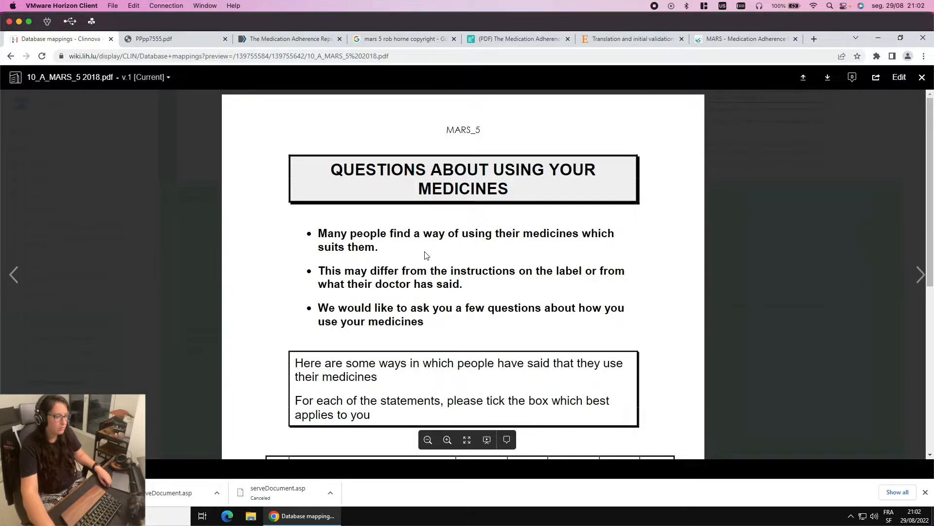
pyautogui.scroll(-1, 396, 252)
pyautogui.scroll(-2, 395, 253)
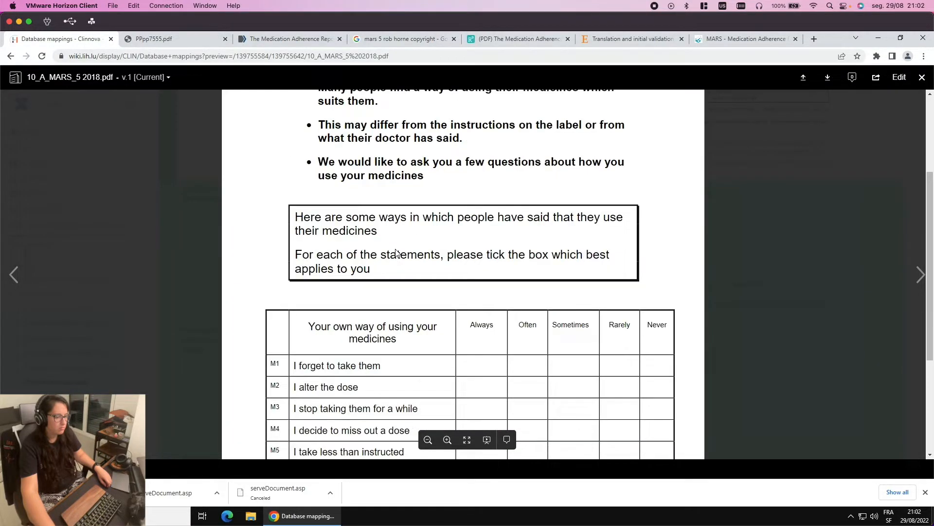
pyautogui.scroll(1, 428, 191)
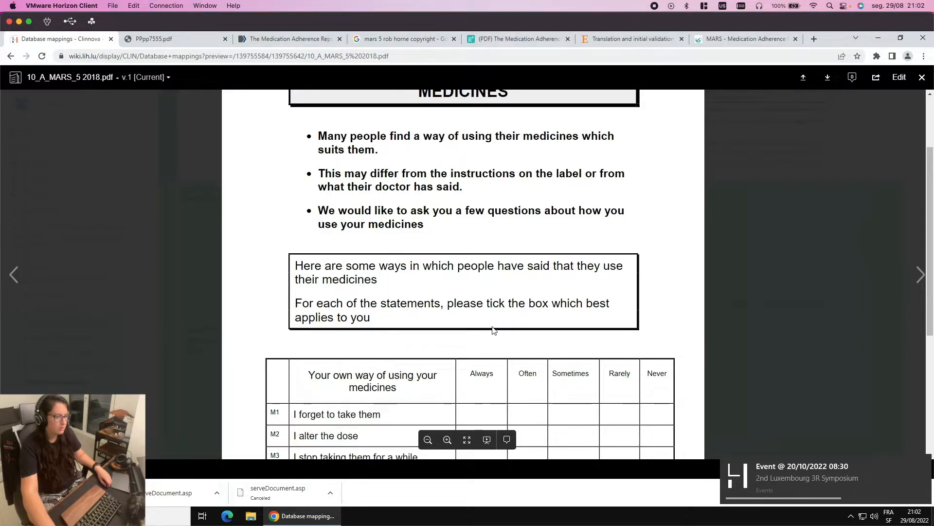
pyautogui.scroll(-3, 493, 329)
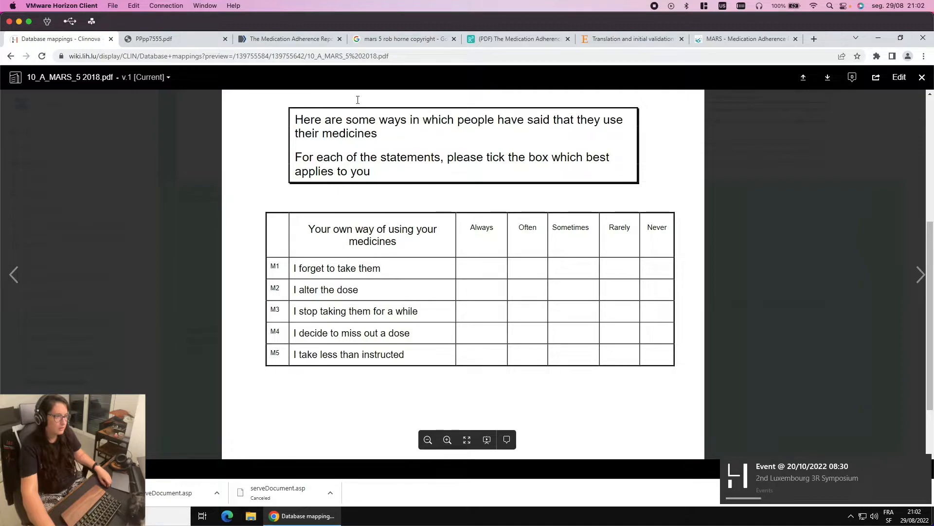
# Select the inner data node in Archetype Designer, then return to the MARS-5 PDF
pyautogui.hotkey('ctrl', 'Left')
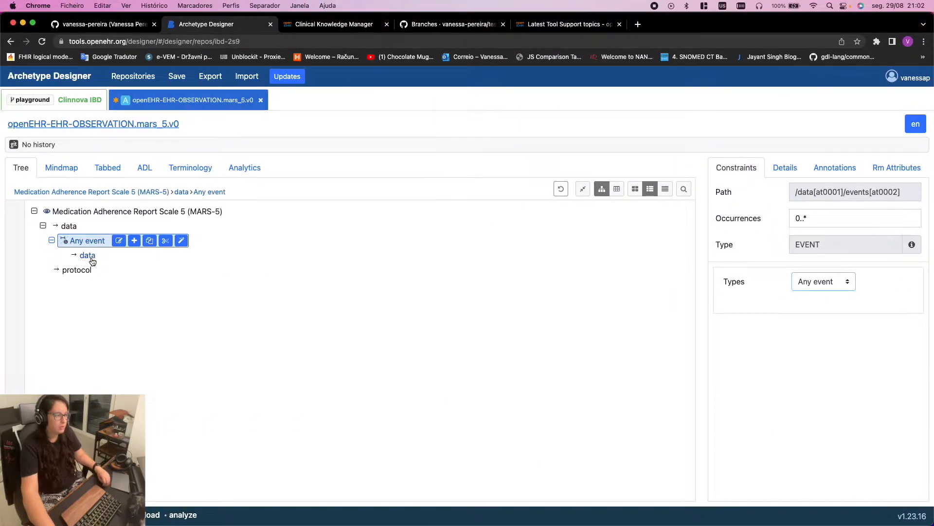
pyautogui.click(88, 255)
pyautogui.hotkey('ctrl', 'Right')
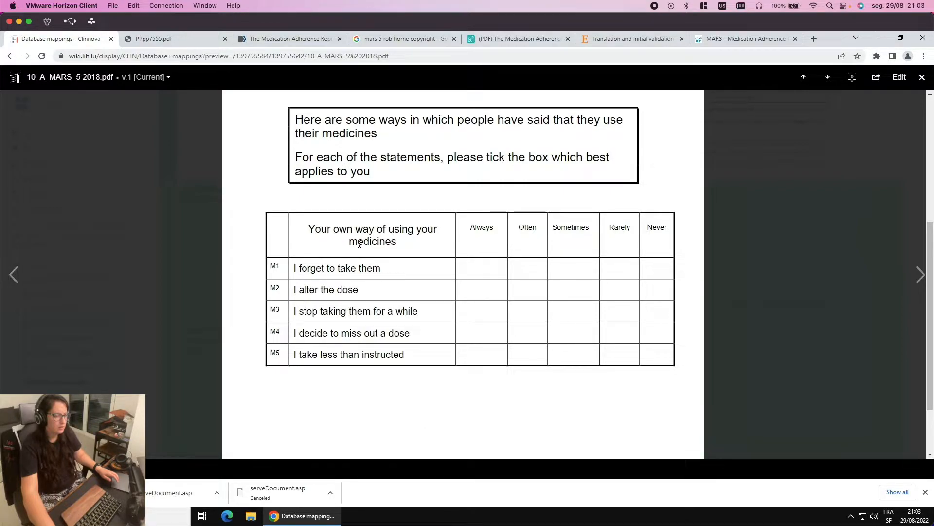
# Select text in the MARS-5 PDF, from the instructions and table header to the 'I forget to take them' statement
pyautogui.click(309, 232)
pyautogui.moveTo(309, 233); pyautogui.dragTo(411, 242)
pyautogui.click(410, 245)
pyautogui.moveTo(303, 269); pyautogui.dragTo(373, 266)
pyautogui.click(309, 294)
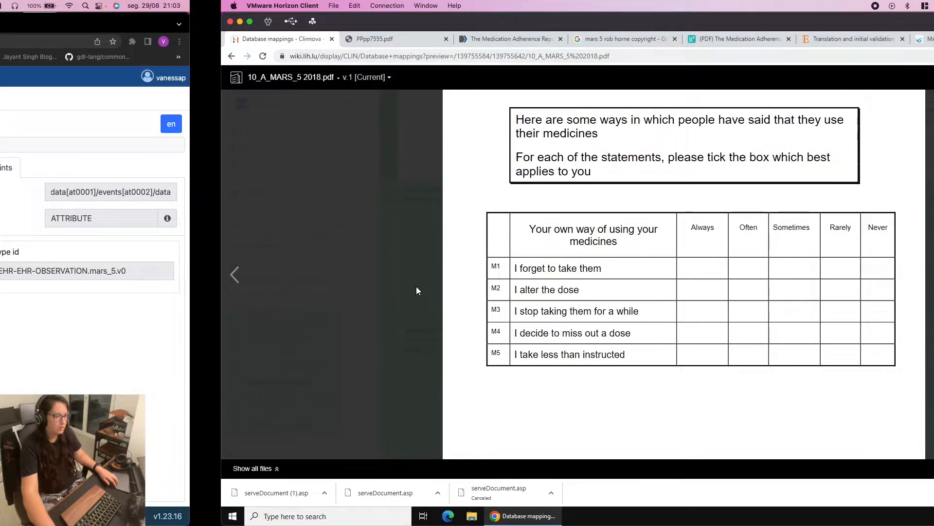
# Select the Any event node and its data node in Archetype Designer, comparing with the PDF
pyautogui.hotkey('ctrl', 'Left')
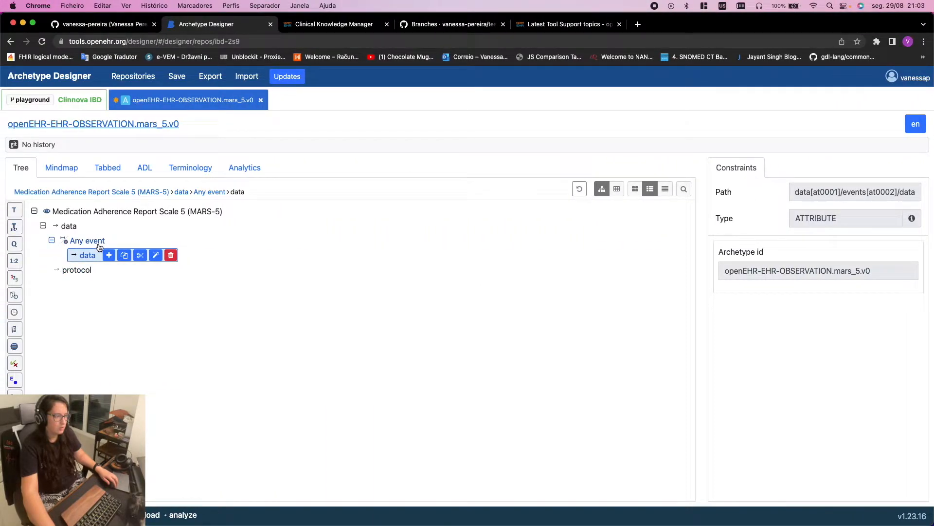
pyautogui.click(98, 242)
pyautogui.click(91, 256)
pyautogui.hotkey('ctrl', 'Right')
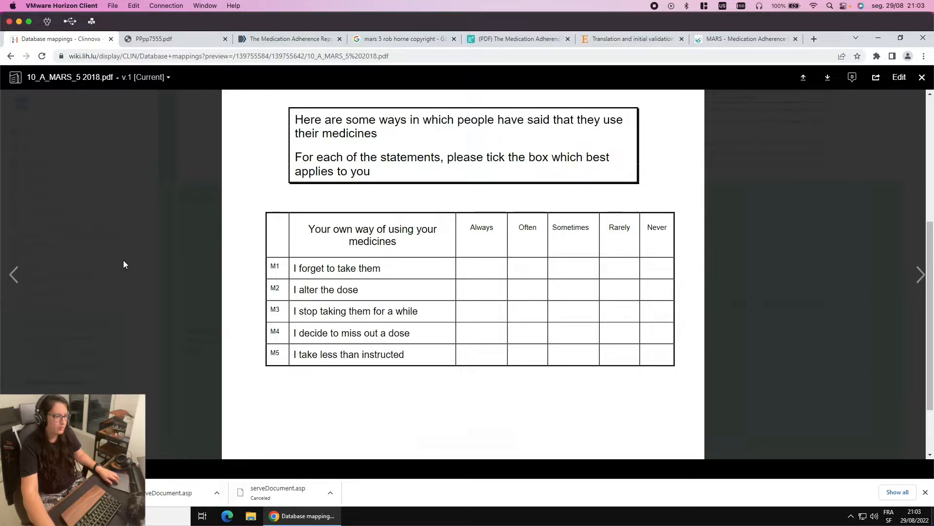
pyautogui.hotkey('ctrl', 'Left')
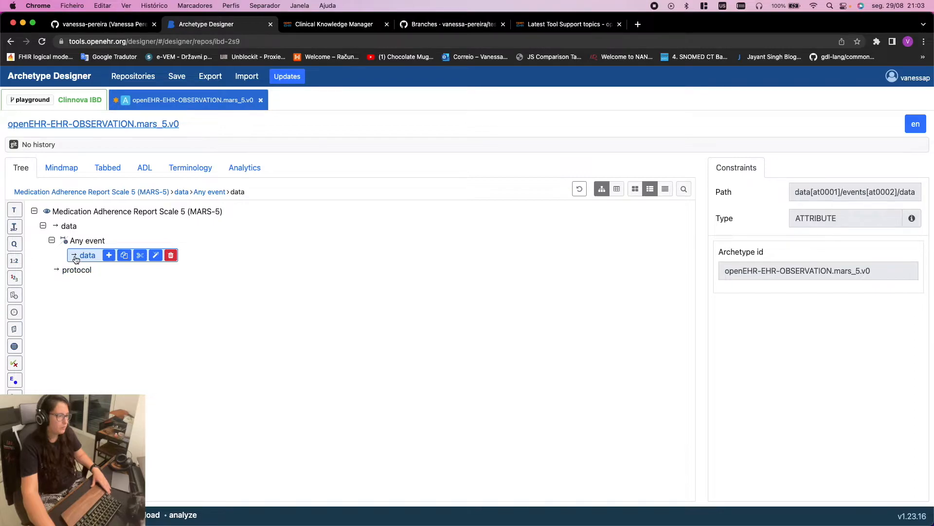
pyautogui.hotkey('ctrl', 'Right')
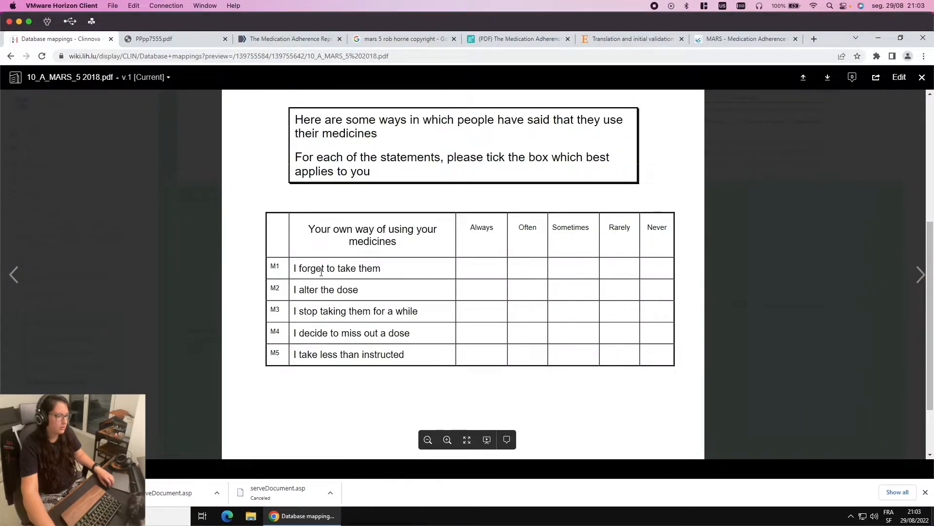
# Select the first statement and the Always column heading in the PDF, then return to Archetype Designer
pyautogui.moveTo(291, 273)
pyautogui.mouseDown()
pyautogui.moveTo(385, 266)
pyautogui.moveTo(288, 267)
pyautogui.mouseUp()
pyautogui.click(327, 270)
pyautogui.click(470, 228)
pyautogui.moveTo(477, 229); pyautogui.dragTo(499, 231)
pyautogui.click(497, 228)
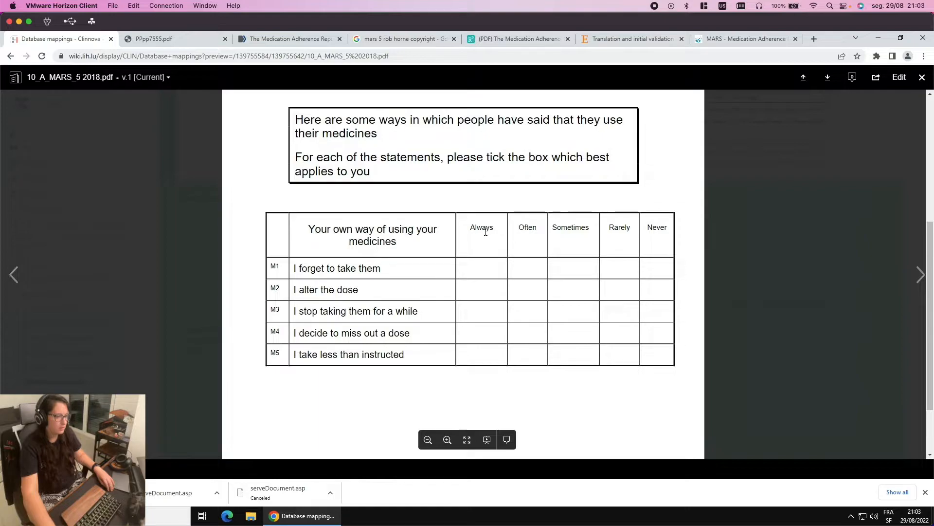
pyautogui.press('super+Tab')
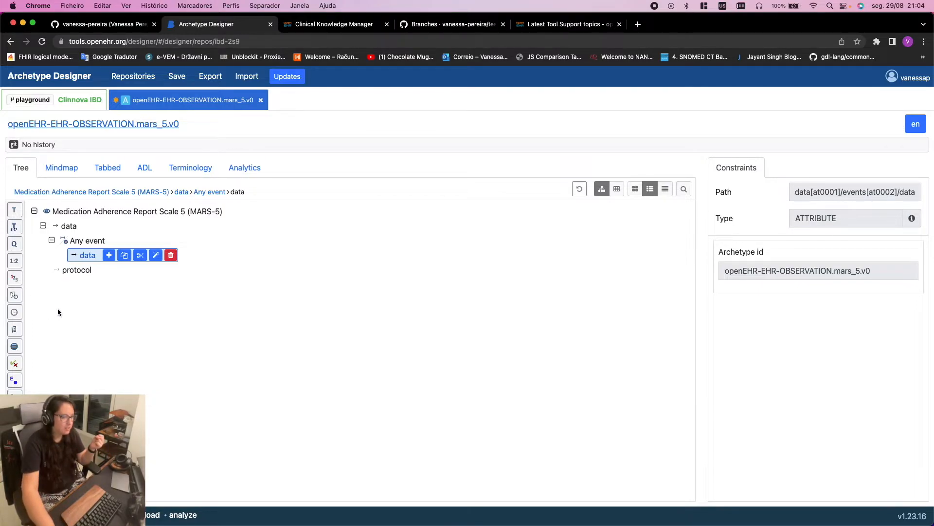
# Add a DV_ORDINAL element under the event's data node and close the ELEMENT documentation
pyautogui.click(15, 346)
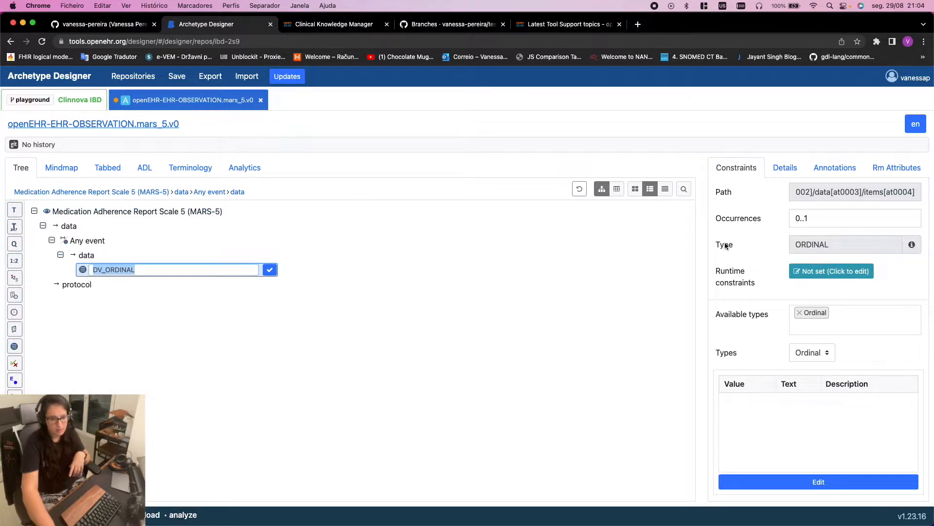
pyautogui.click(913, 246)
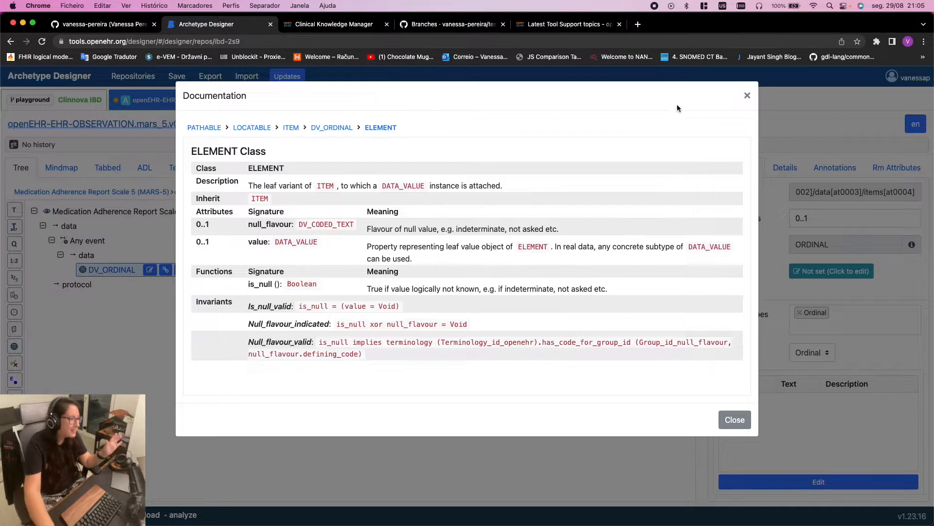
pyautogui.click(747, 95)
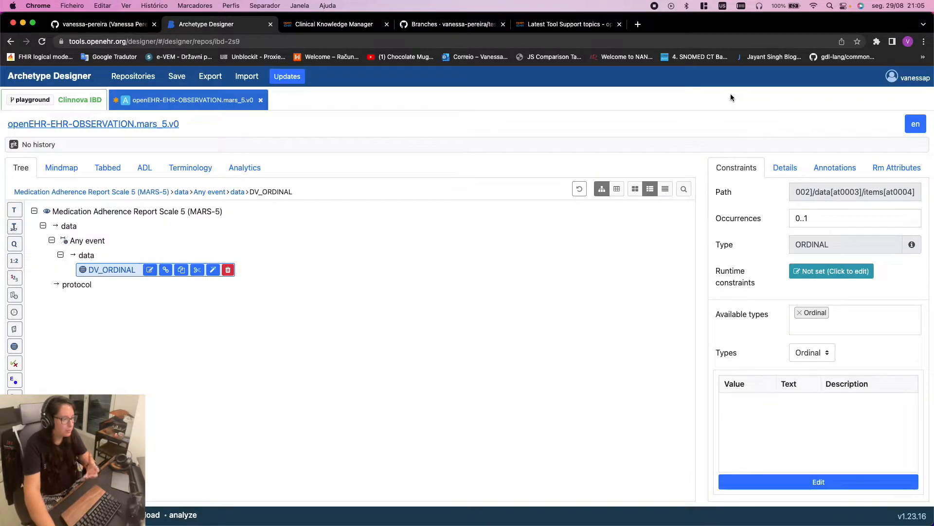
# Load openehr.org in a new browser tab by typing OPENEHR
pyautogui.click(637, 24)
pyautogui.click(635, 42)
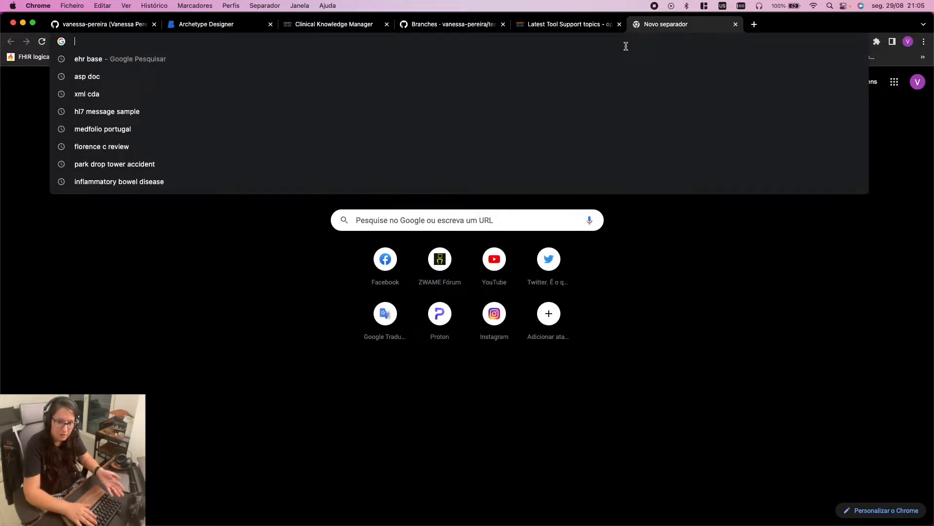
pyautogui.write('OPENEHR')
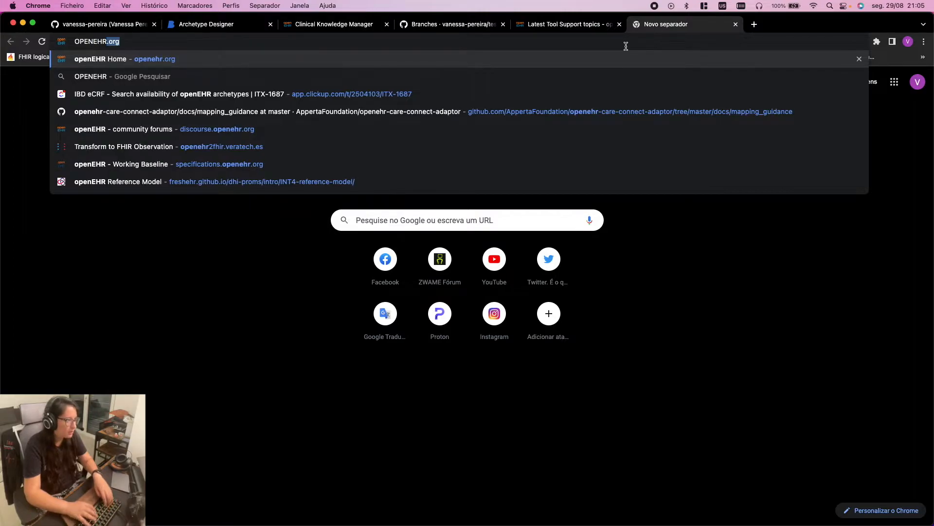
pyautogui.press('Return')
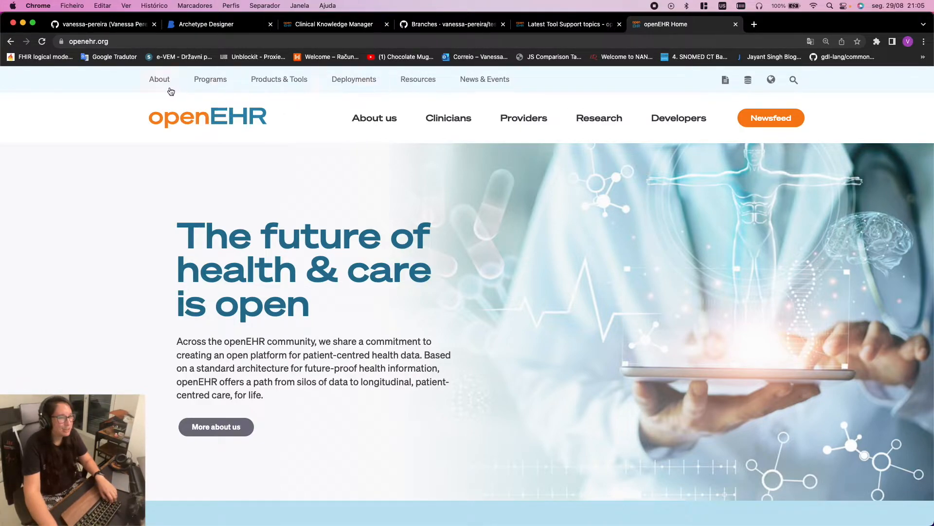
# Go from the openEHR home page to the specifications.openehr.org site
pyautogui.scroll(-5, 396, 241)
pyautogui.scroll(5, 395, 237)
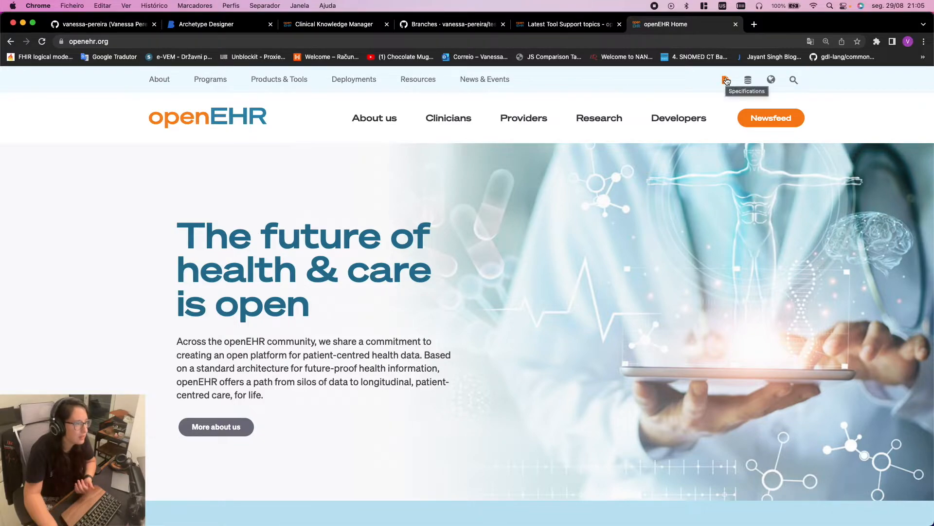
pyautogui.click(726, 80)
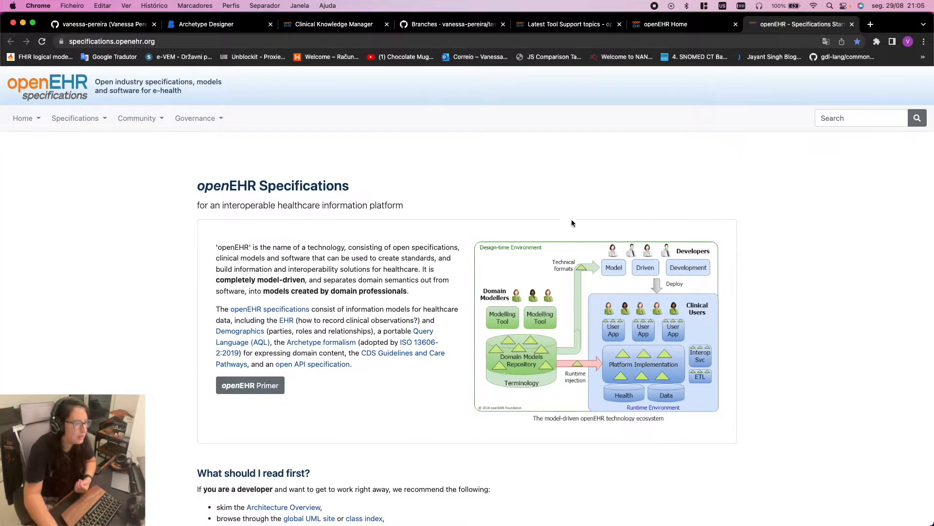
# Scroll to 'How are the Specifications organised?' and open the Release baseline page
pyautogui.scroll(-3, 464, 255)
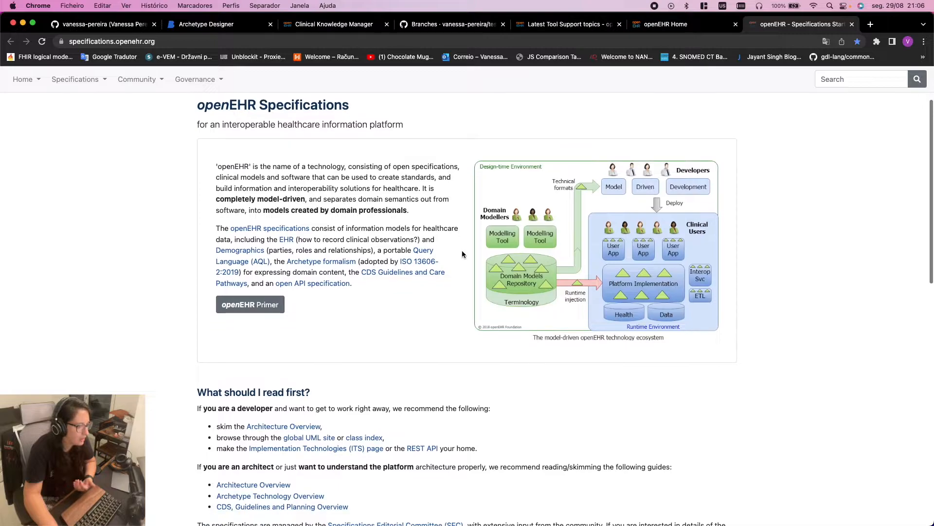
pyautogui.scroll(3, 462, 254)
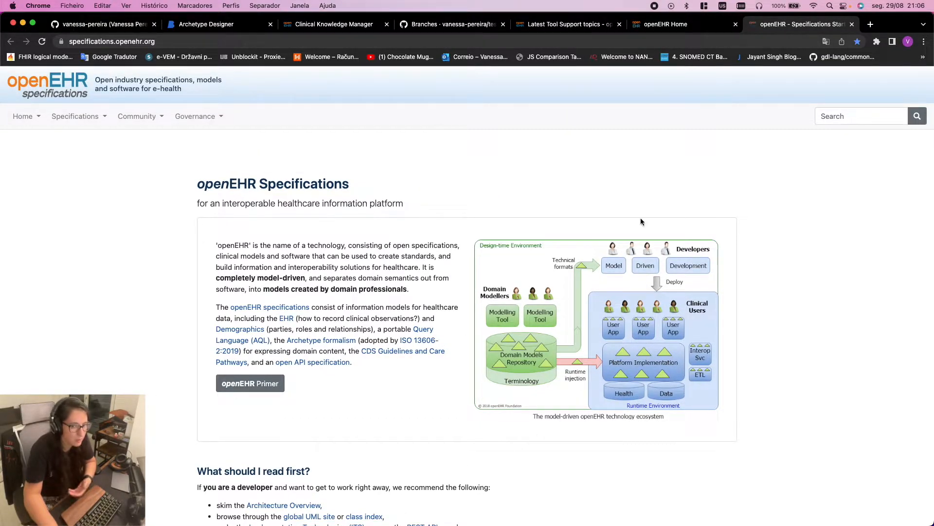
pyautogui.scroll(-5, 657, 220)
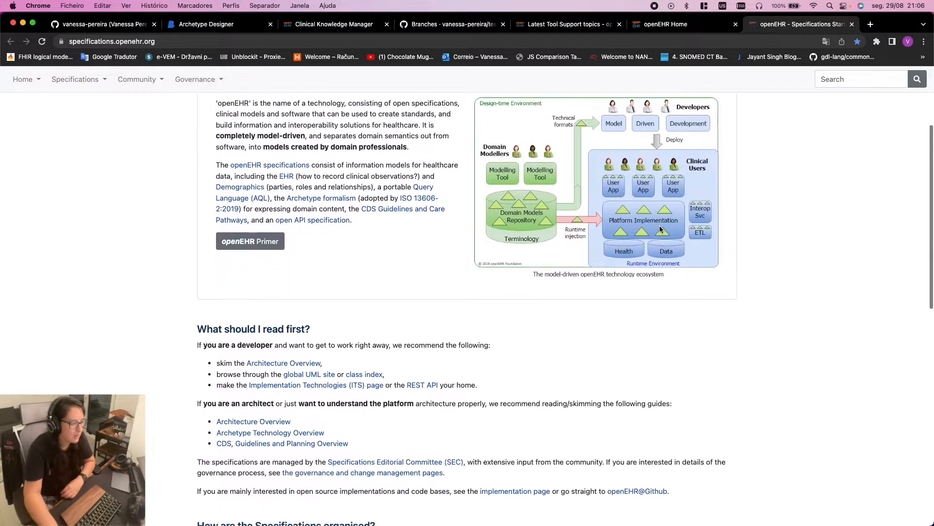
pyautogui.scroll(-10, 576, 312)
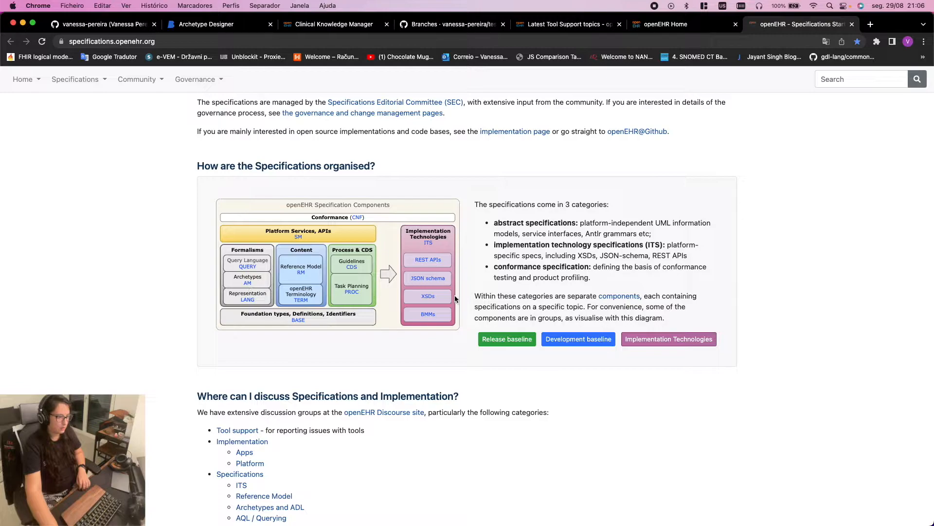
pyautogui.scroll(-5, 383, 418)
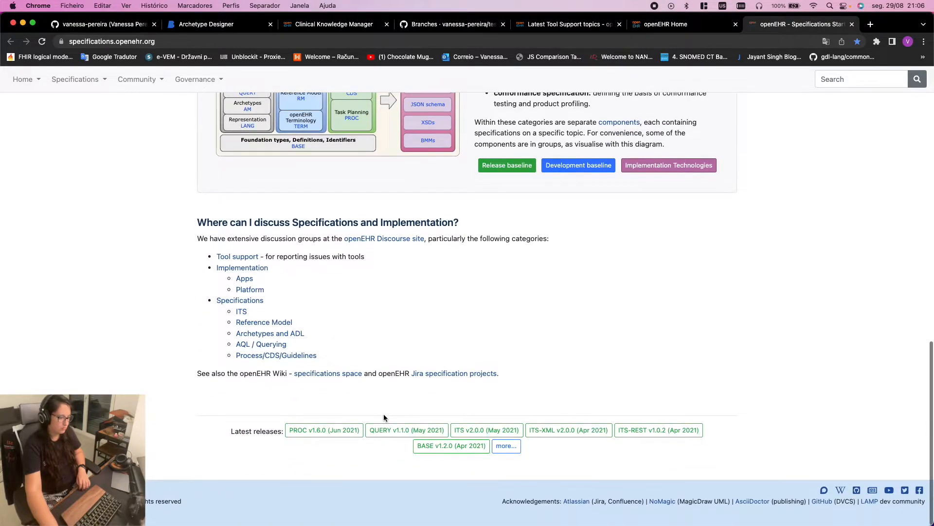
pyautogui.scroll(5, 384, 417)
pyautogui.scroll(2, 383, 417)
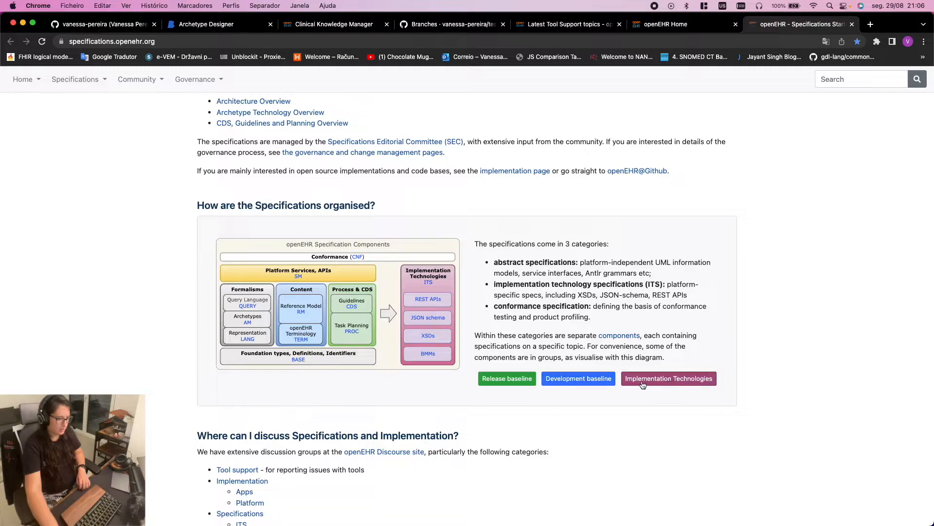
pyautogui.click(497, 381)
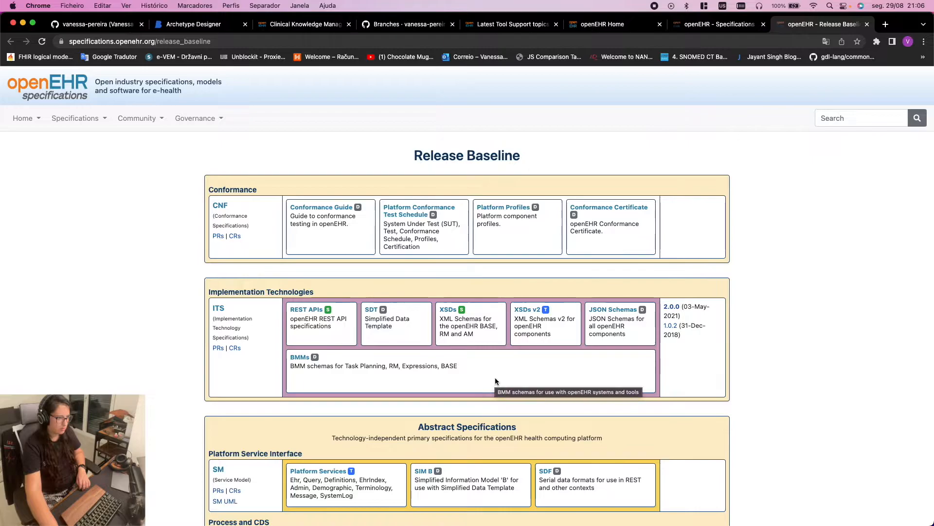
# Scroll through the Release Baseline component list (RM, TERM, QUERY, AM) and highlight an entry
pyautogui.scroll(-4, 798, 389)
pyautogui.scroll(-12, 798, 393)
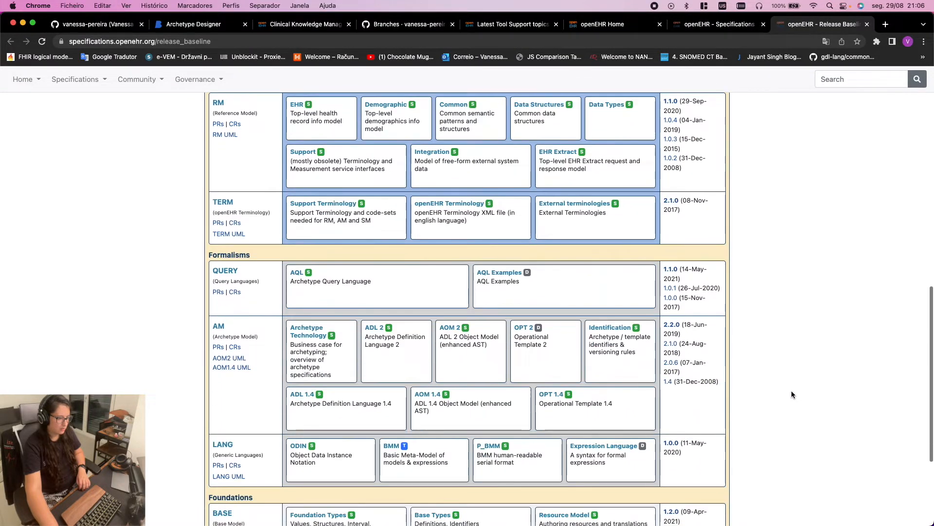
pyautogui.scroll(15, 796, 501)
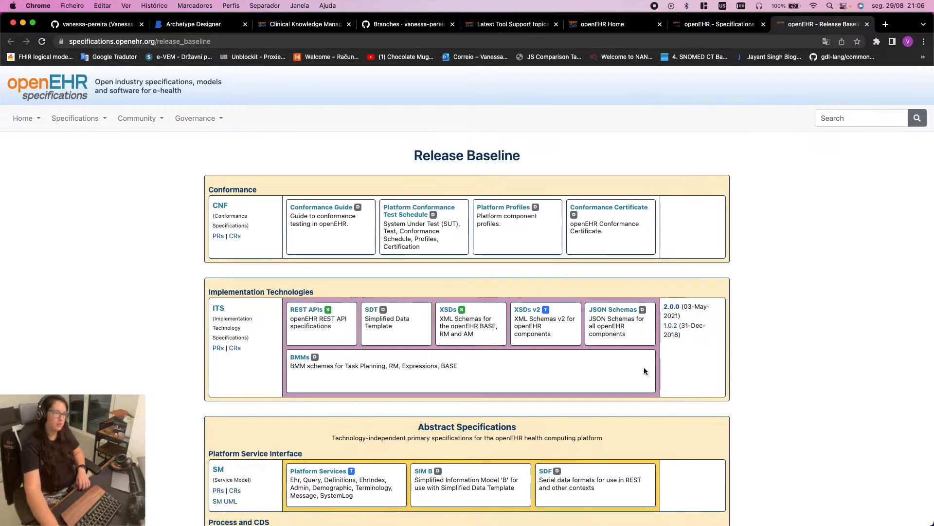
pyautogui.scroll(-7, 844, 311)
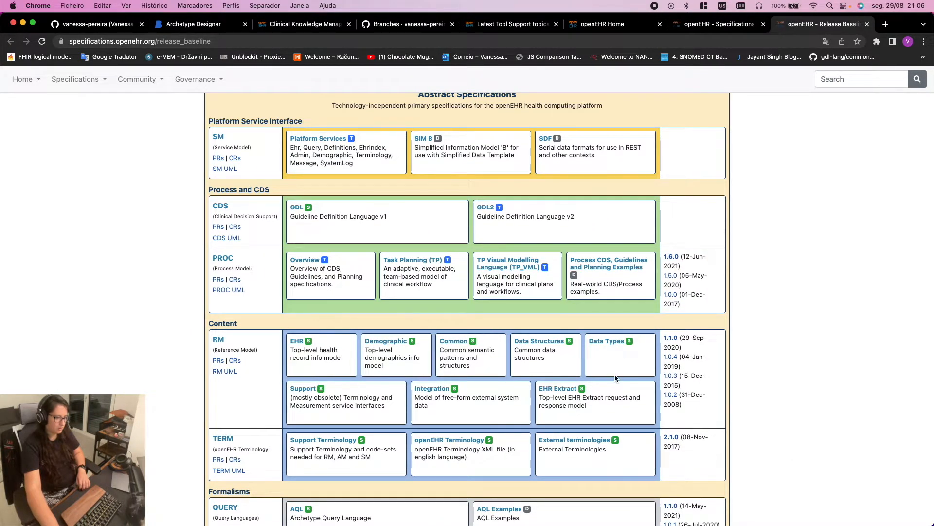
pyautogui.scroll(-2, 558, 395)
pyautogui.scroll(-4, 558, 394)
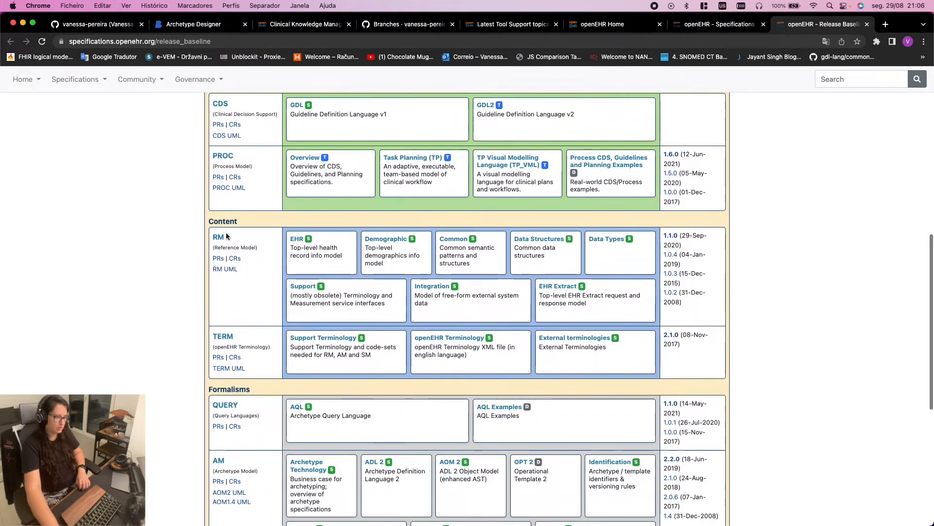
pyautogui.moveTo(206, 220); pyautogui.dragTo(249, 224)
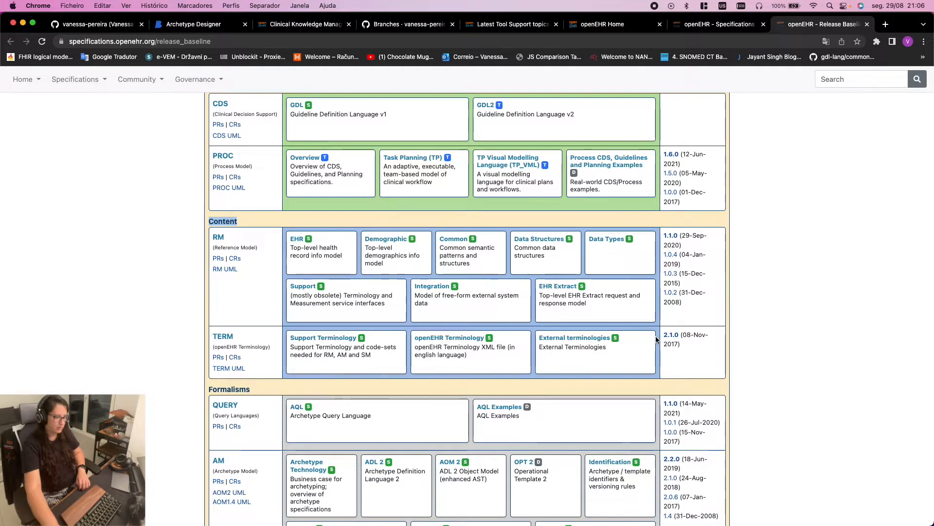
pyautogui.click(603, 240)
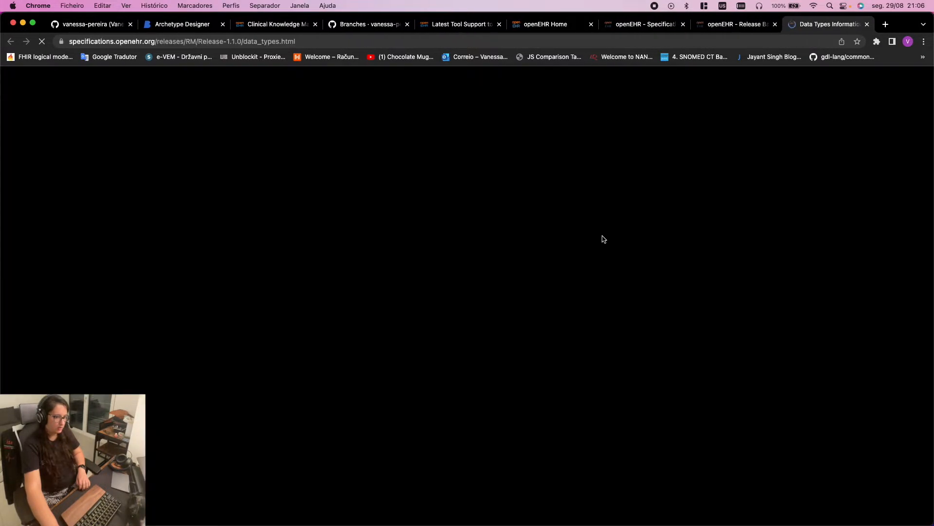
pyautogui.scroll(-20, 853, 335)
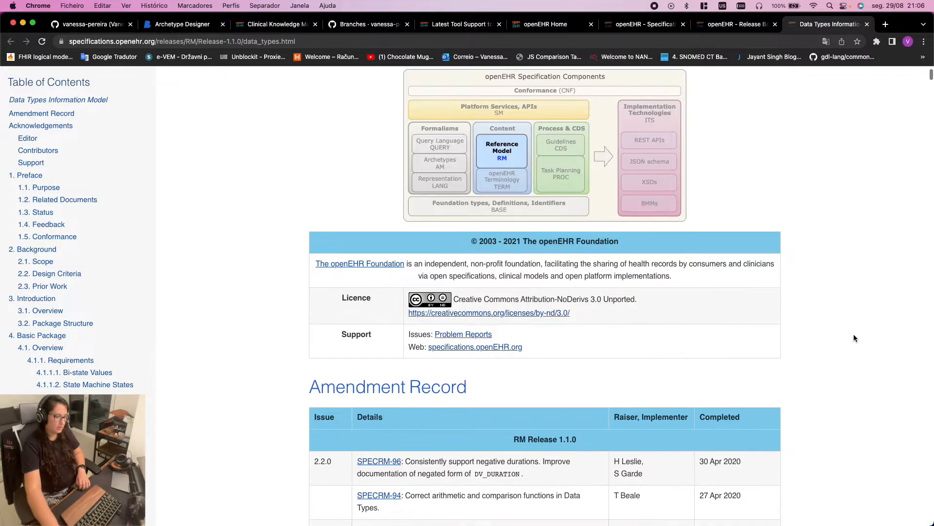
pyautogui.scroll(-15, 20, 237)
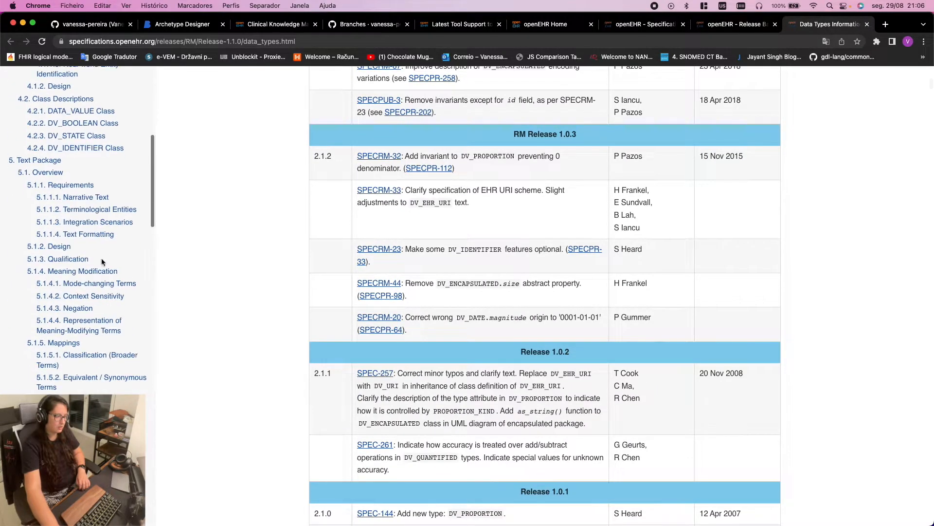
pyautogui.scroll(-20, 122, 273)
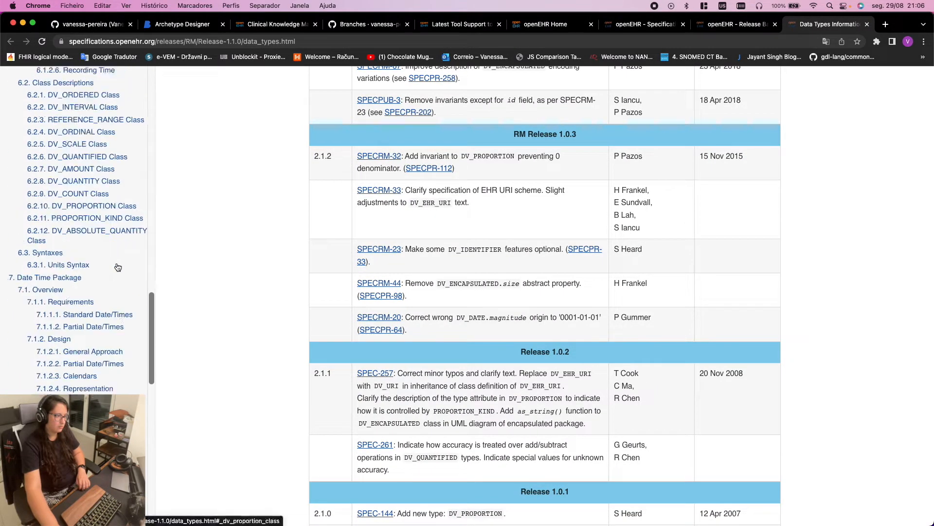
pyautogui.scroll(10, 122, 272)
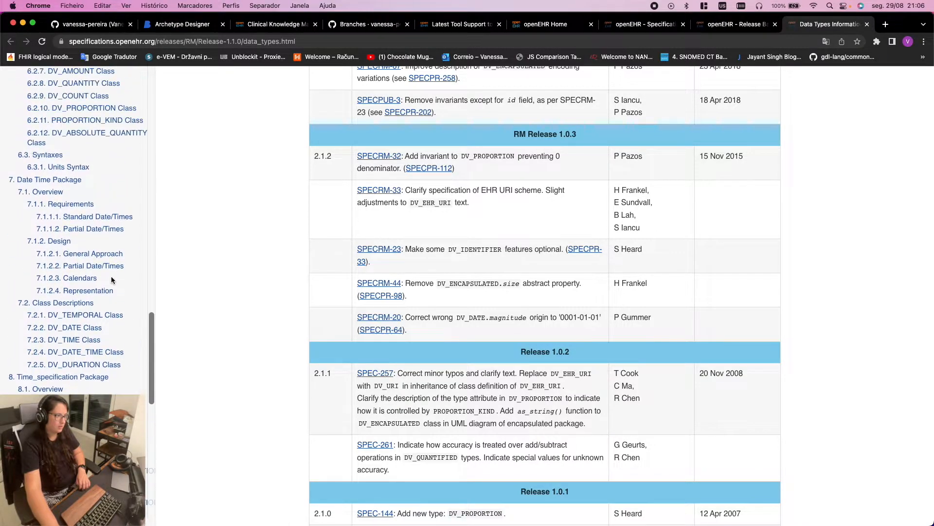
pyautogui.scroll(5, 86, 358)
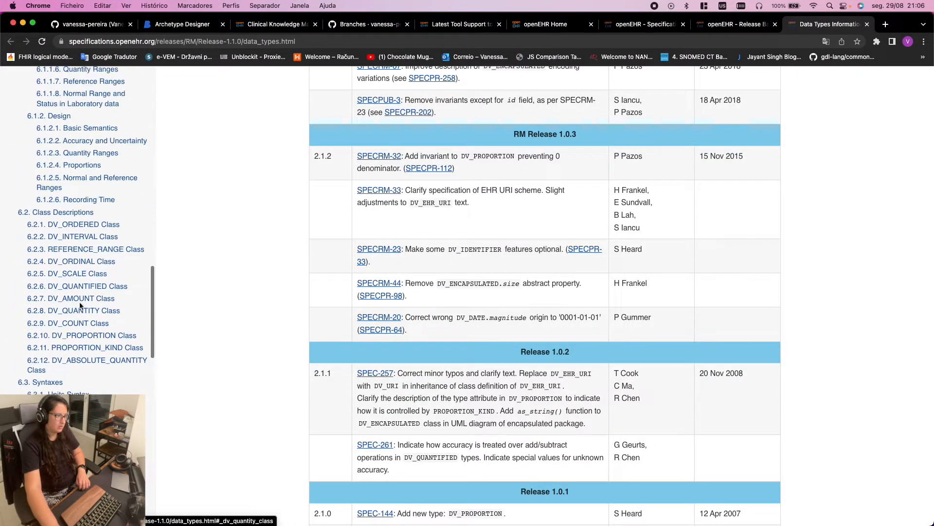
pyautogui.click(77, 264)
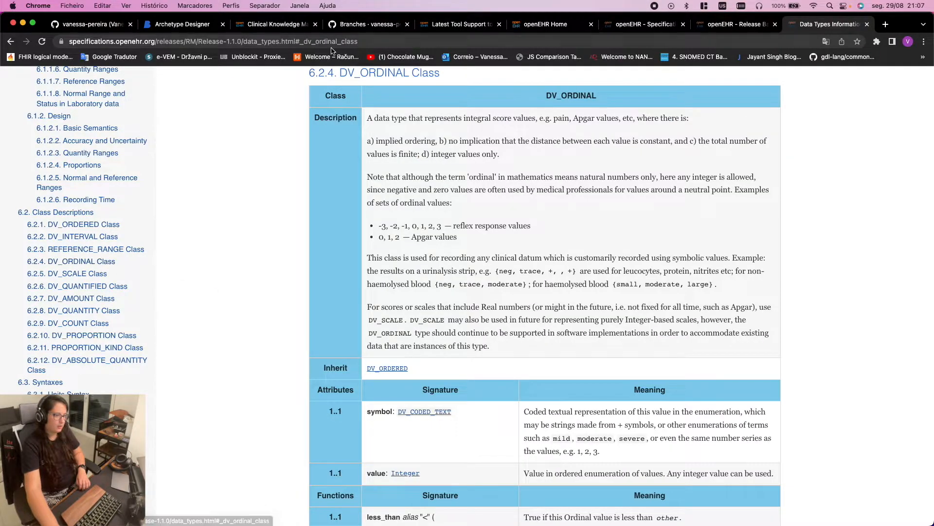
pyautogui.moveTo(368, 118); pyautogui.dragTo(612, 346)
pyautogui.click(590, 330)
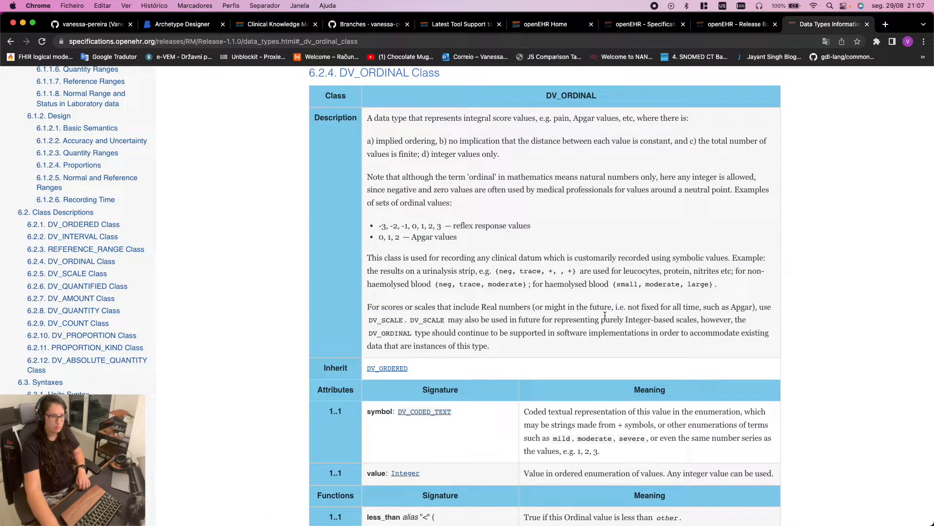
pyautogui.scroll(-3, 599, 318)
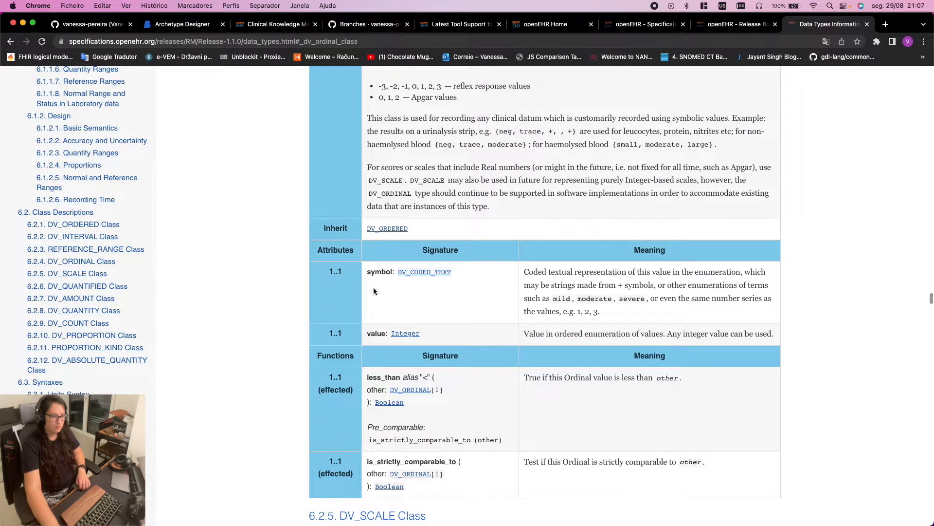
pyautogui.scroll(-1, 392, 275)
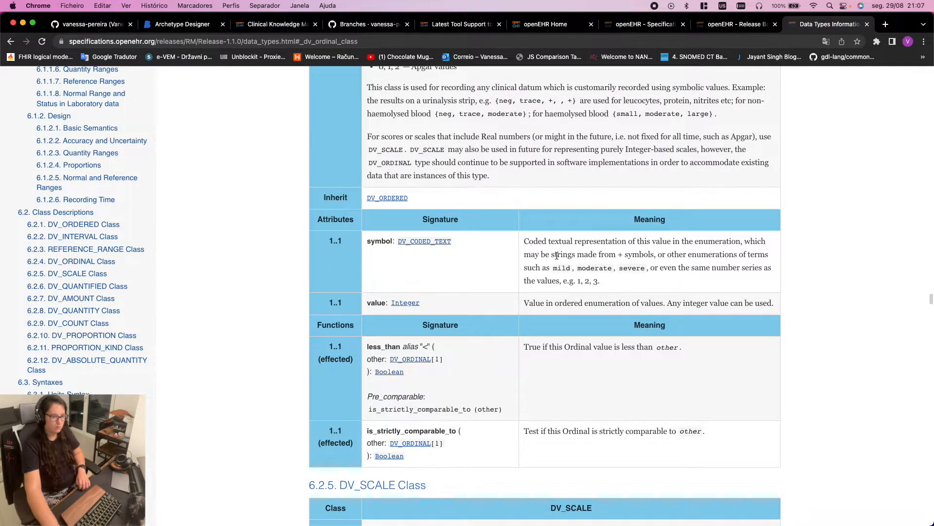
pyautogui.scroll(-1, 556, 255)
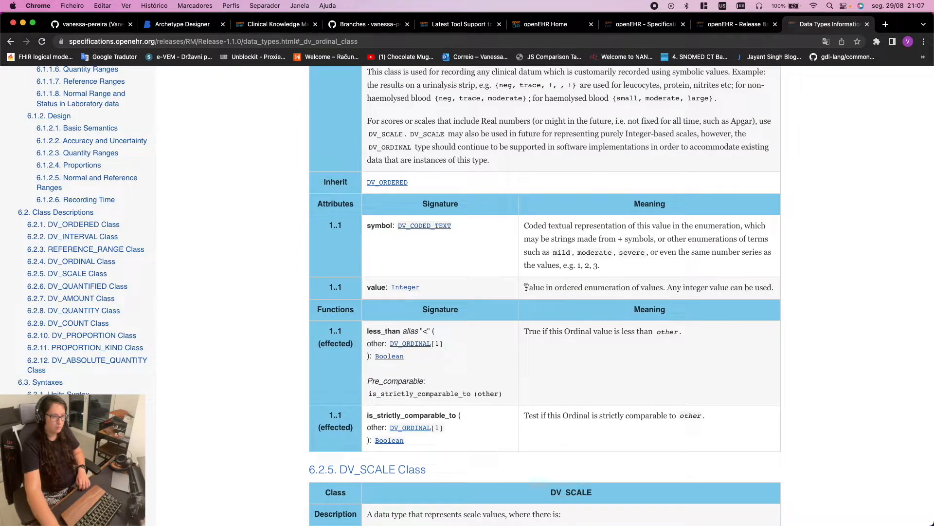
pyautogui.moveTo(368, 226); pyautogui.dragTo(471, 293)
pyautogui.click(471, 290)
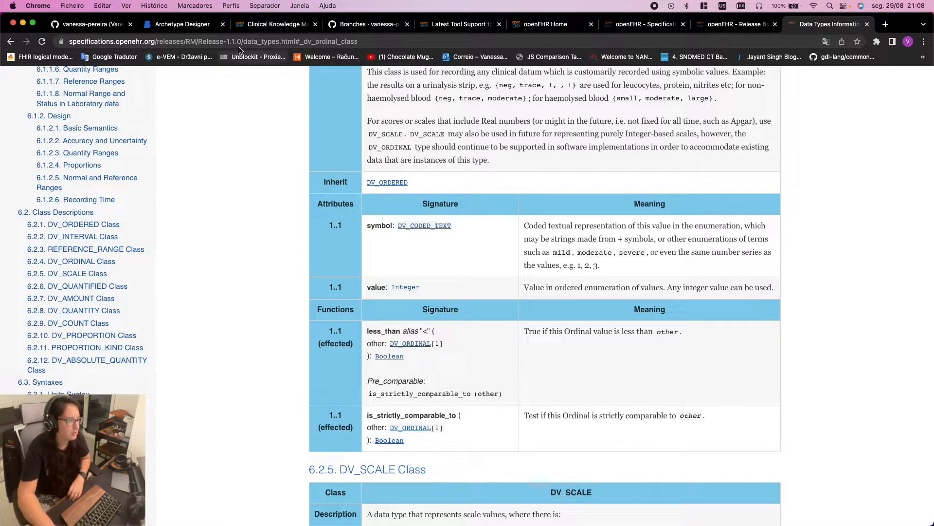
pyautogui.click(740, 29)
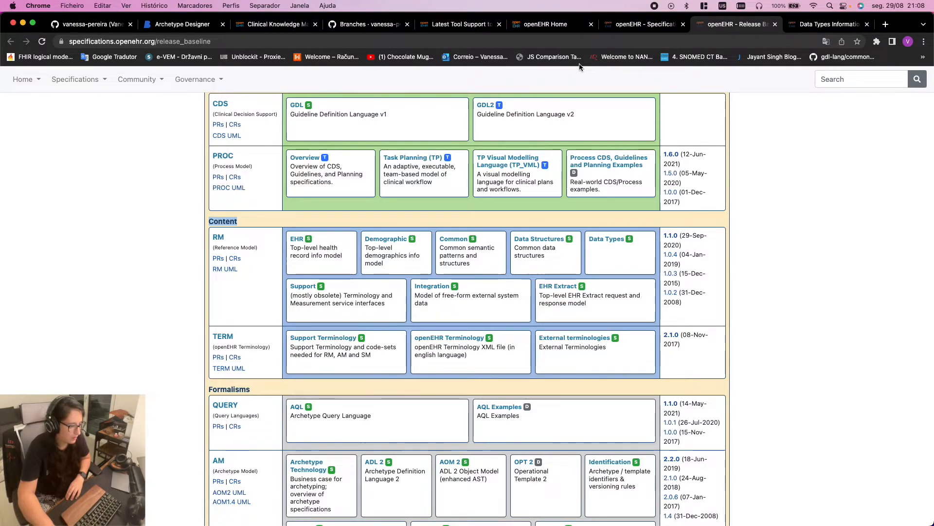
pyautogui.click(806, 28)
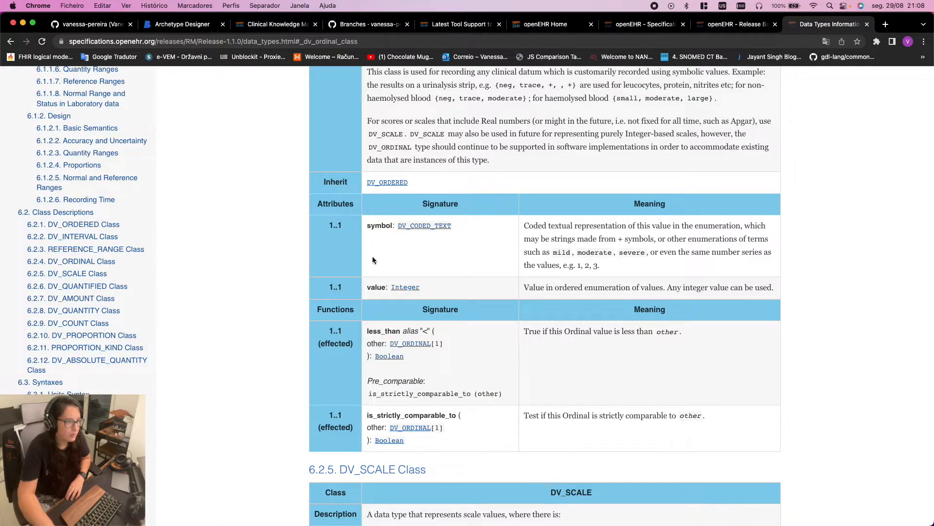
pyautogui.scroll(3, 582, 257)
pyautogui.moveTo(317, 124); pyautogui.dragTo(641, 267)
pyautogui.click(777, 305)
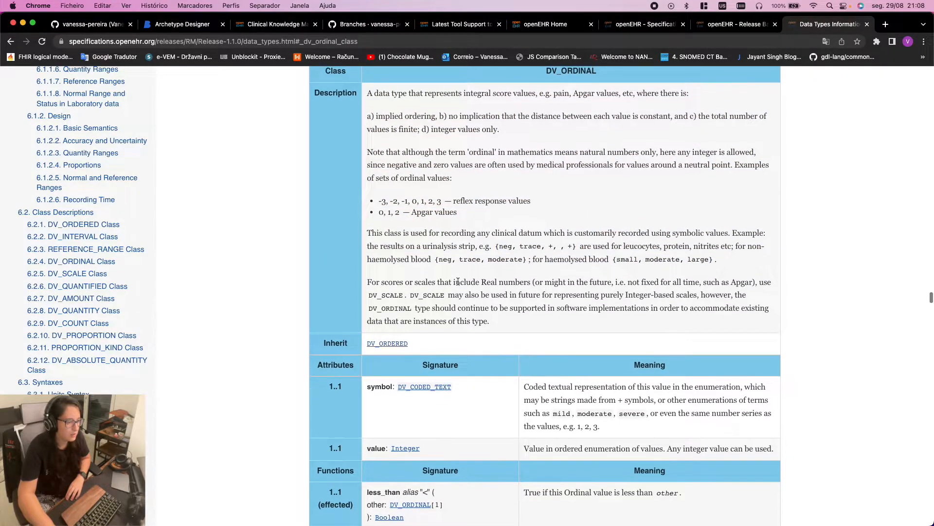
pyautogui.scroll(1, 403, 160)
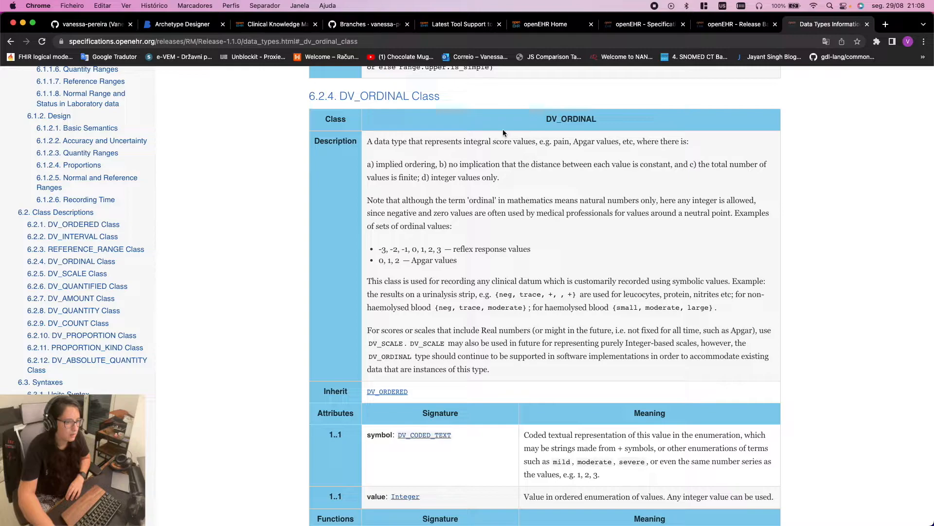
pyautogui.scroll(-1, 579, 377)
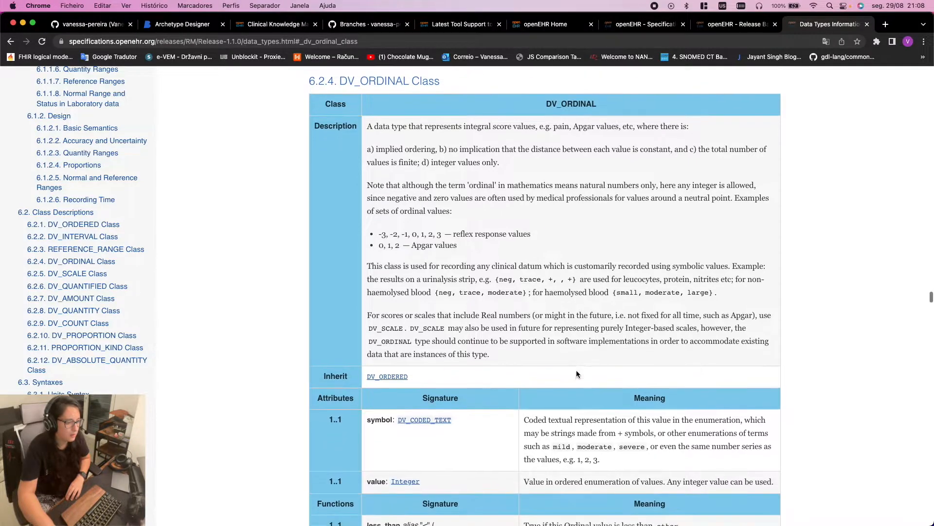
pyautogui.scroll(-3, 365, 417)
pyautogui.moveTo(368, 344); pyautogui.dragTo(381, 339)
pyautogui.click(375, 405)
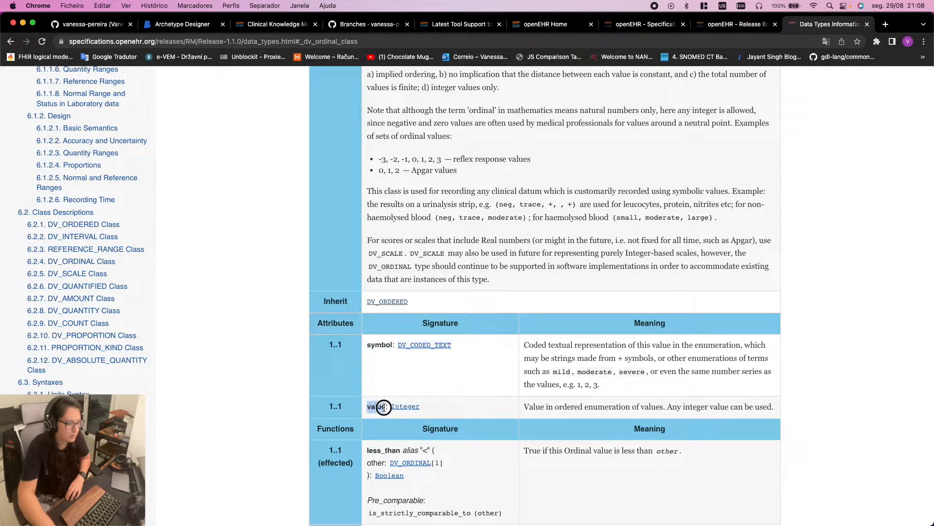
pyautogui.moveTo(368, 343); pyautogui.dragTo(387, 342)
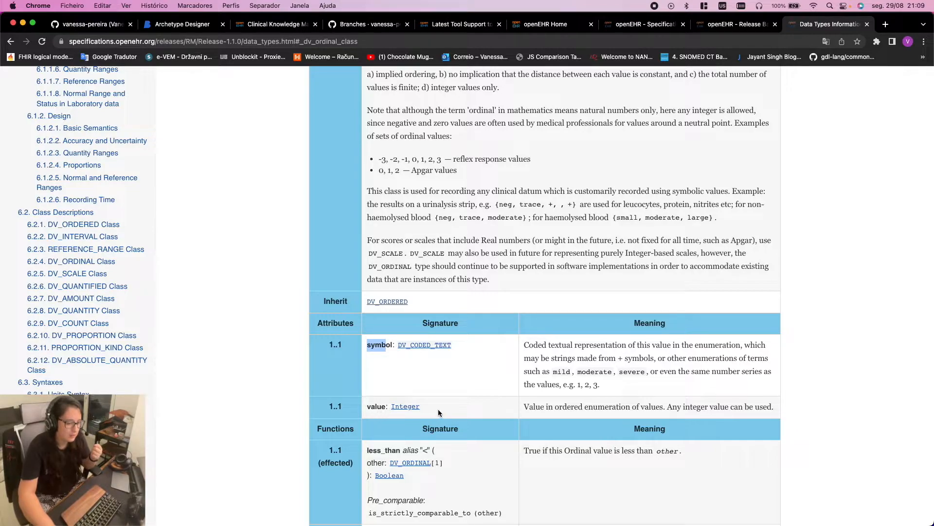
pyautogui.click(375, 359)
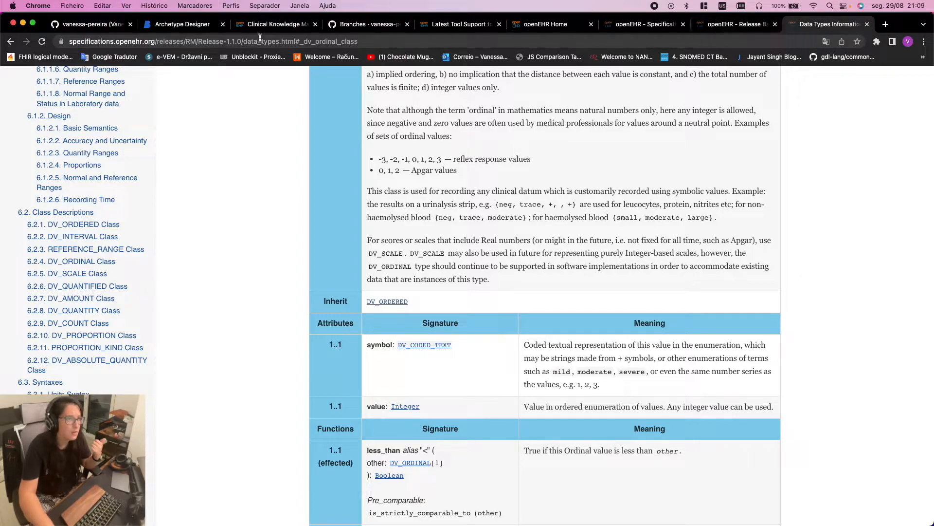
pyautogui.hotkey('ctrl', 'Right')
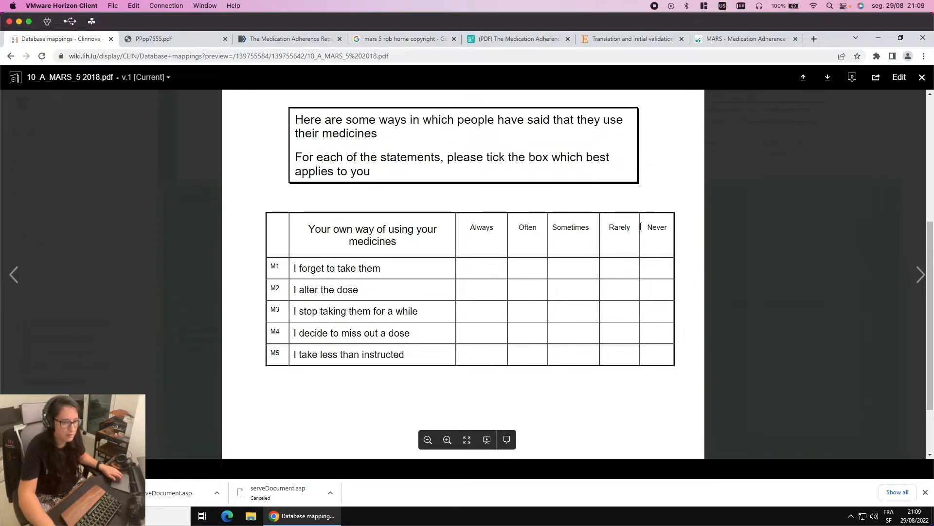
pyautogui.hotkey('ctrl', 'Left')
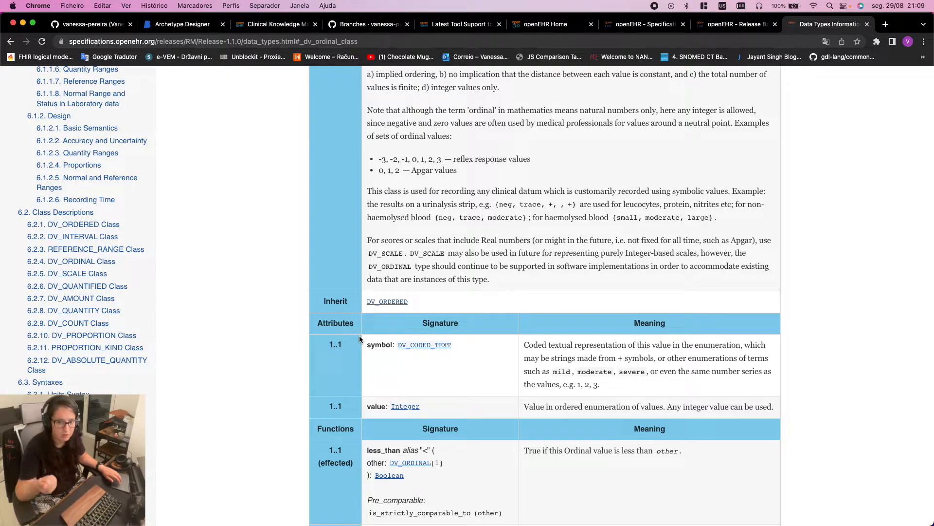
pyautogui.click(182, 24)
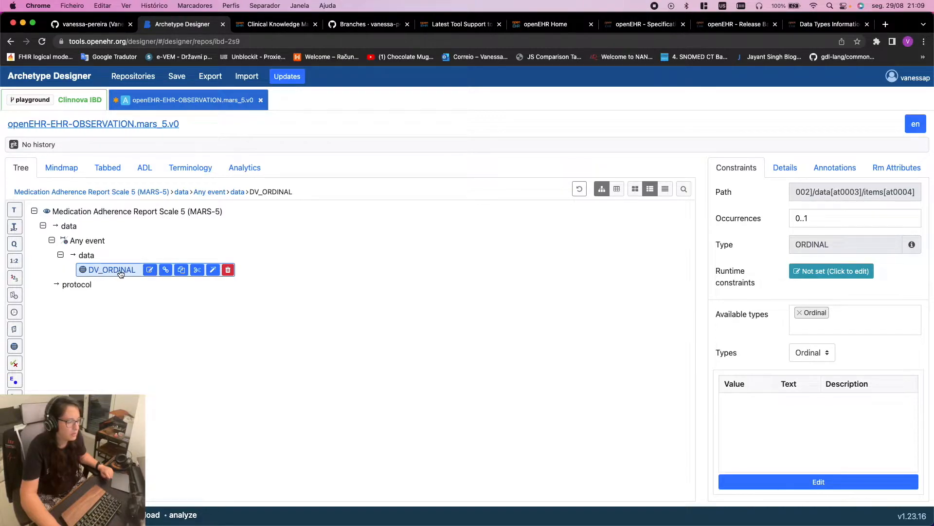
# Check the wording of MARS-5 item M1, 'I forget to take them', in the questionnaire
pyautogui.click(150, 271)
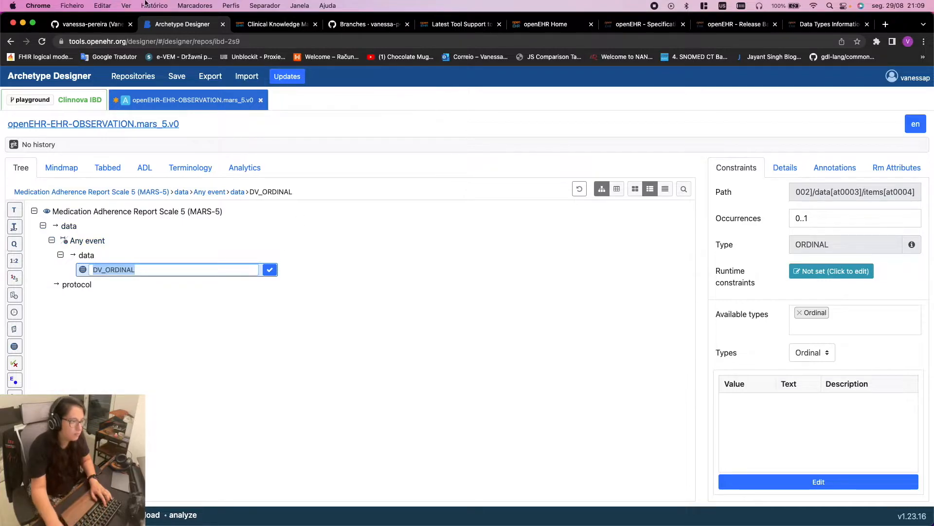
pyautogui.hotkey('ctrl', 'Right')
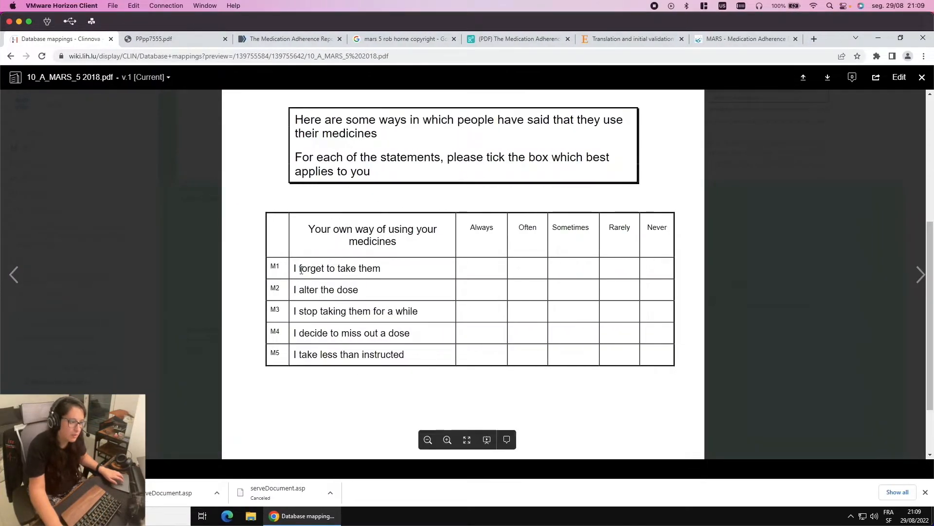
pyautogui.moveTo(297, 267); pyautogui.dragTo(381, 276)
pyautogui.click(295, 268)
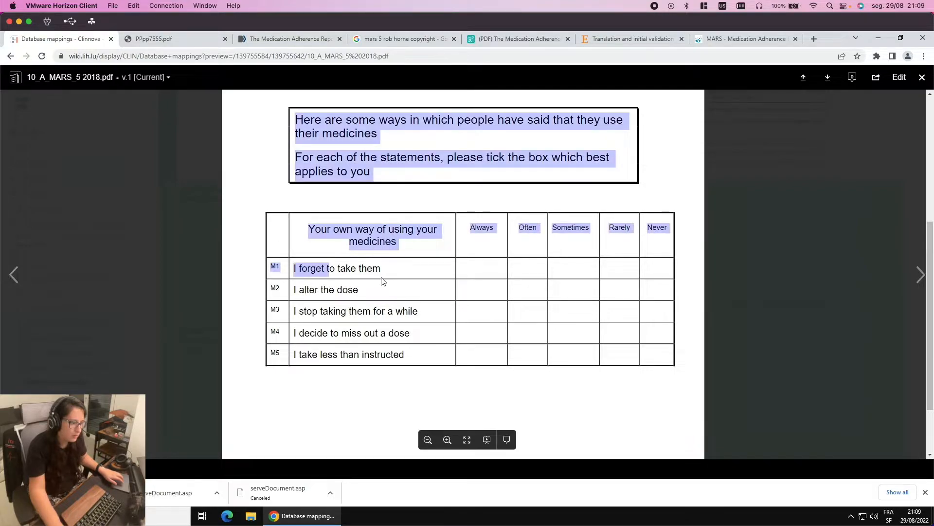
pyautogui.click(381, 274)
pyautogui.press('super+Tab')
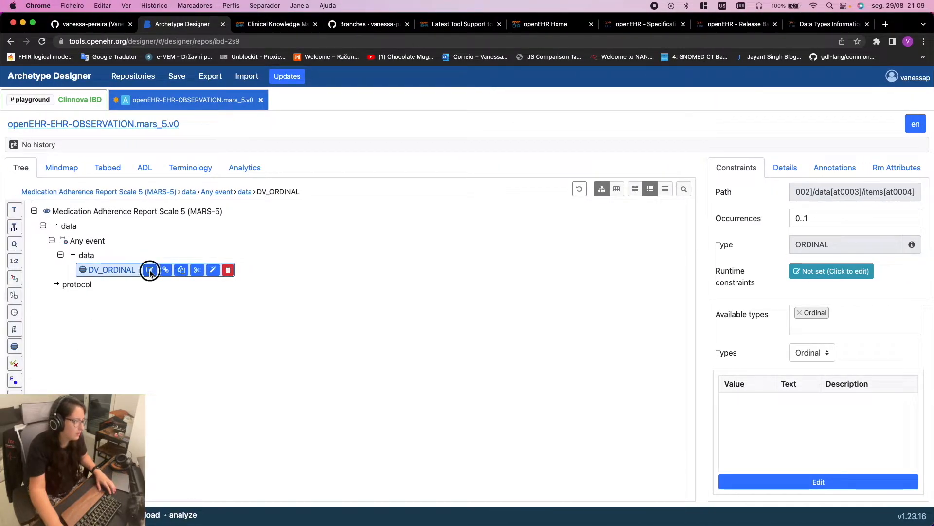
# Rename the DV_ORDINAL element to 'I forgot to take them' and confirm
pyautogui.doubleClick(154, 266)
pyautogui.write('I F')
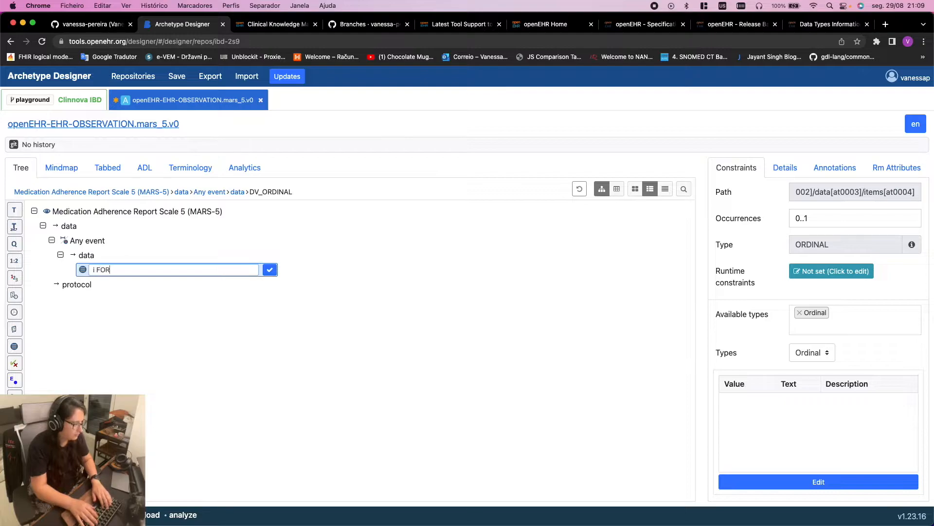
pyautogui.press('BackSpace')
pyautogui.write('for')
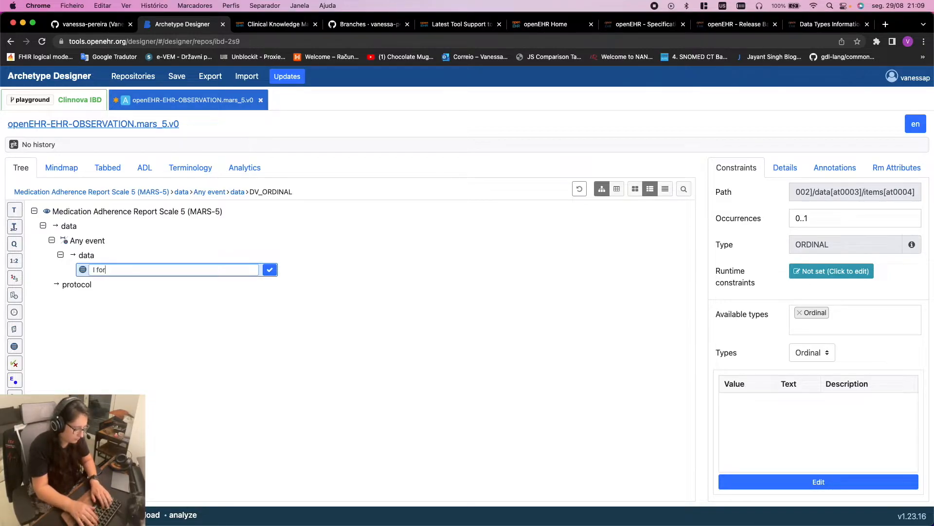
pyautogui.write('got to take ')
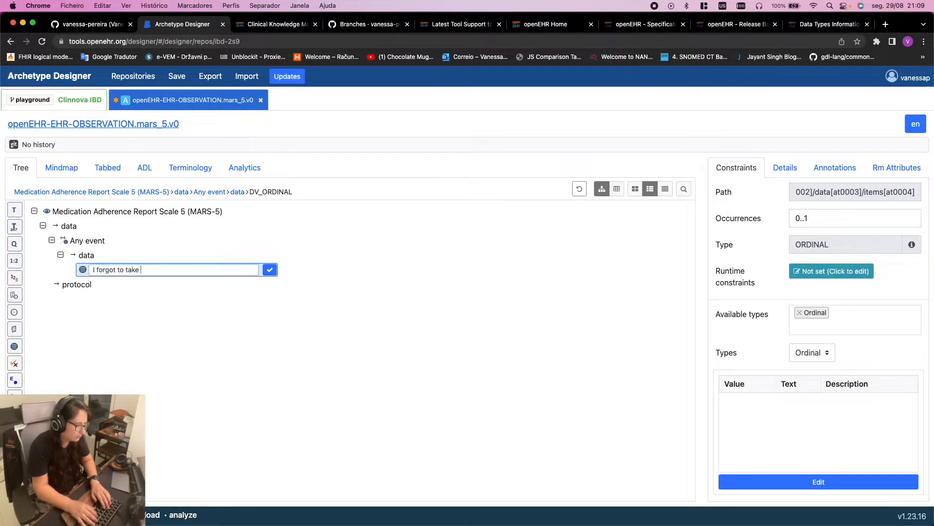
pyautogui.write('them')
pyautogui.click(269, 270)
pyautogui.hotkey('ctrl', 'Right')
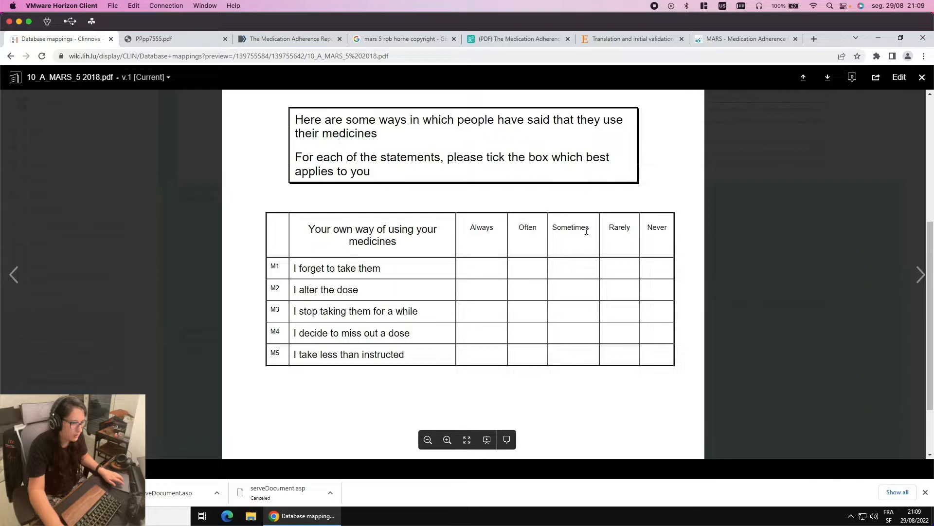
pyautogui.hotkey('ctrl', 'Left')
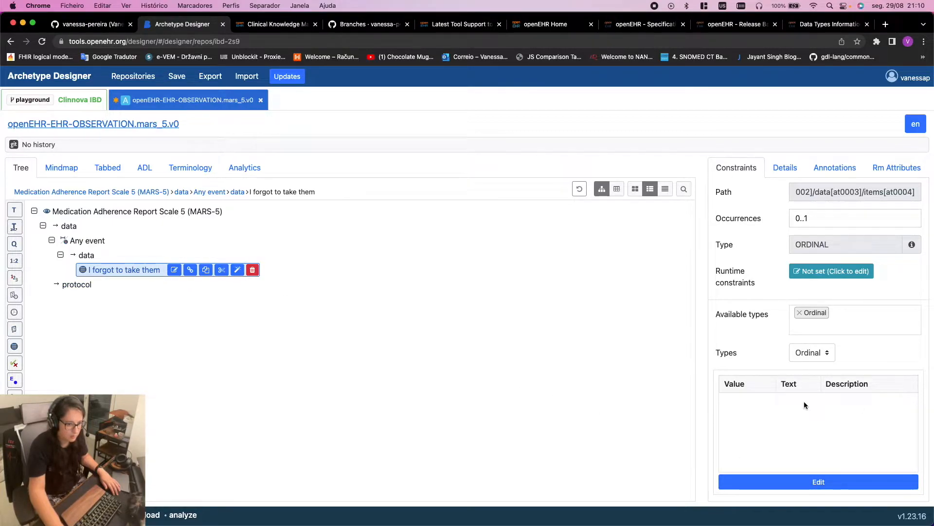
# Browse the ordinal element's constraints, details, annotations and reference model attributes
pyautogui.click(824, 486)
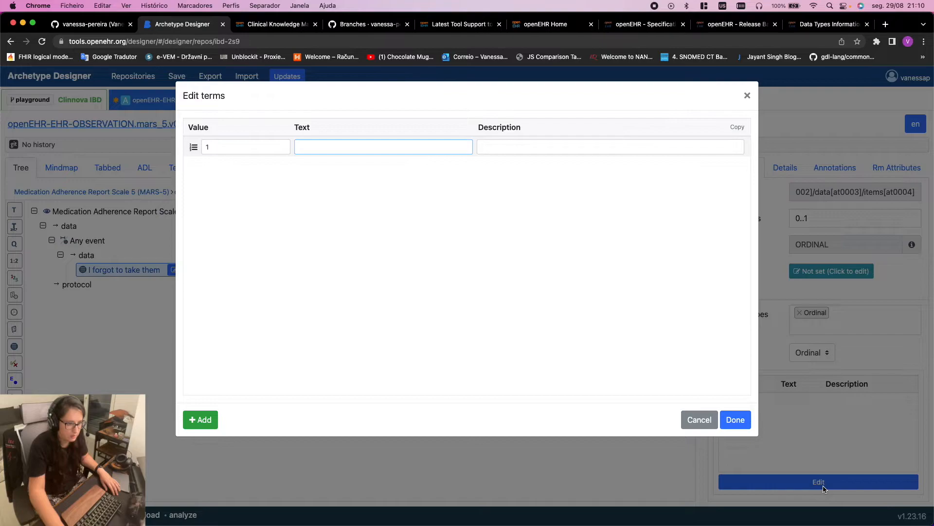
pyautogui.click(747, 96)
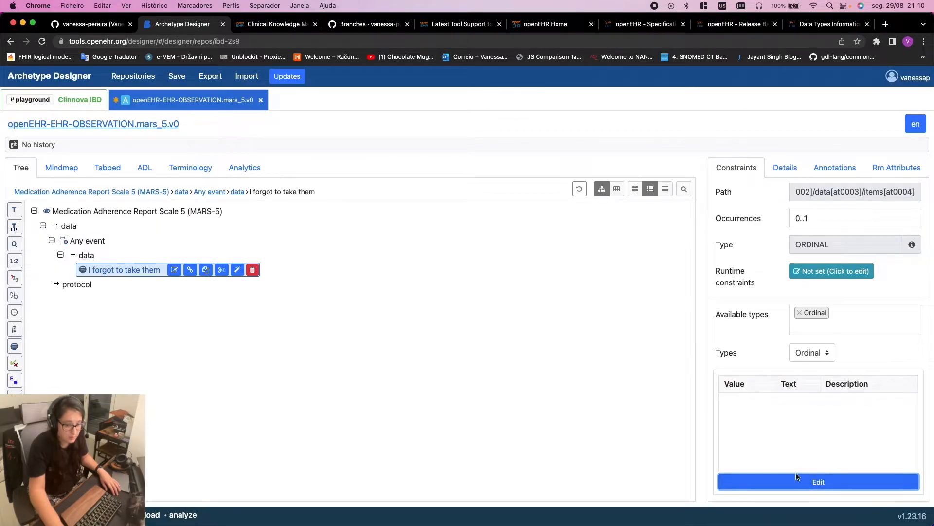
pyautogui.click(785, 168)
pyautogui.click(822, 168)
pyautogui.click(873, 166)
pyautogui.click(835, 169)
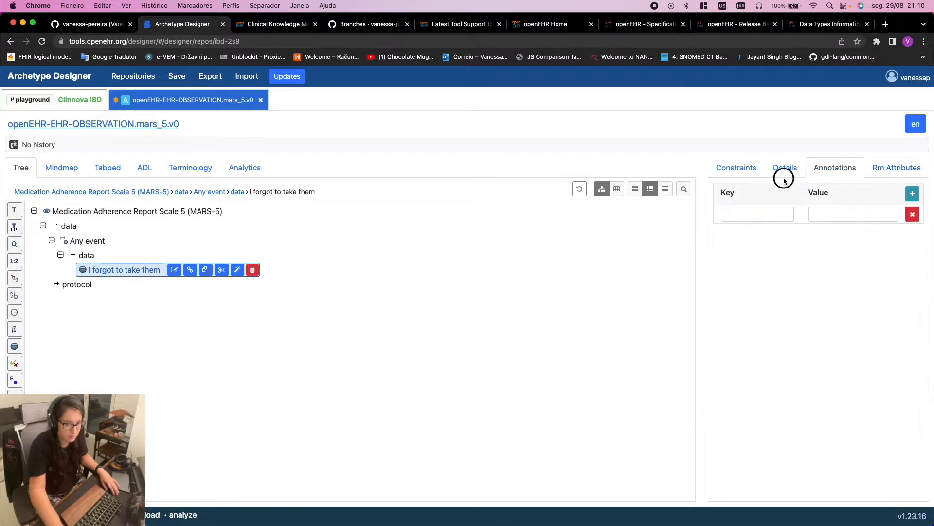
pyautogui.click(781, 170)
pyautogui.click(738, 169)
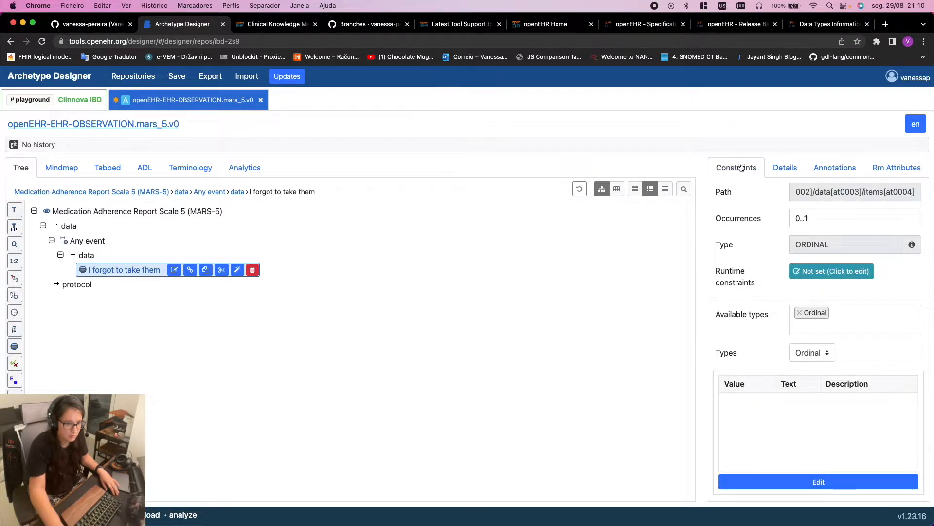
# In the ordinal values editor, enter terms 1 Always, 2 Often and 3 Sometimes
pyautogui.click(810, 481)
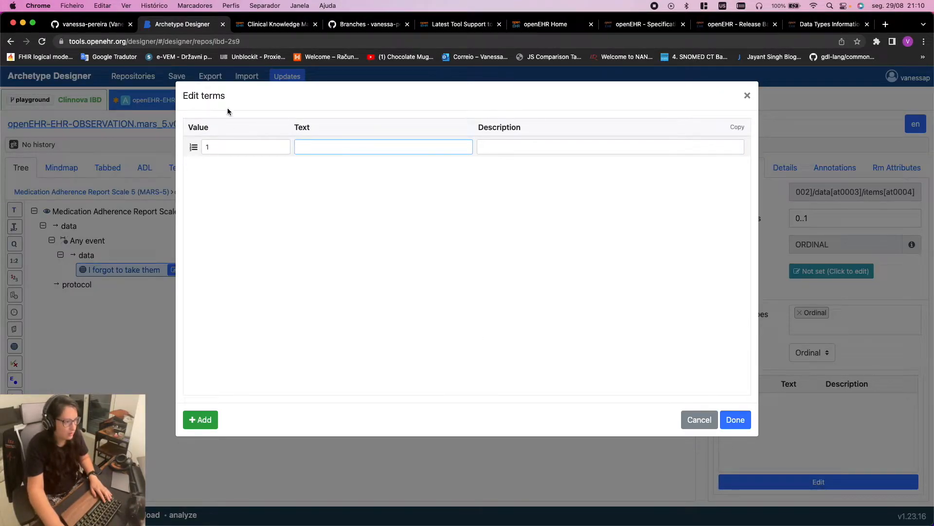
pyautogui.moveTo(222, 152)
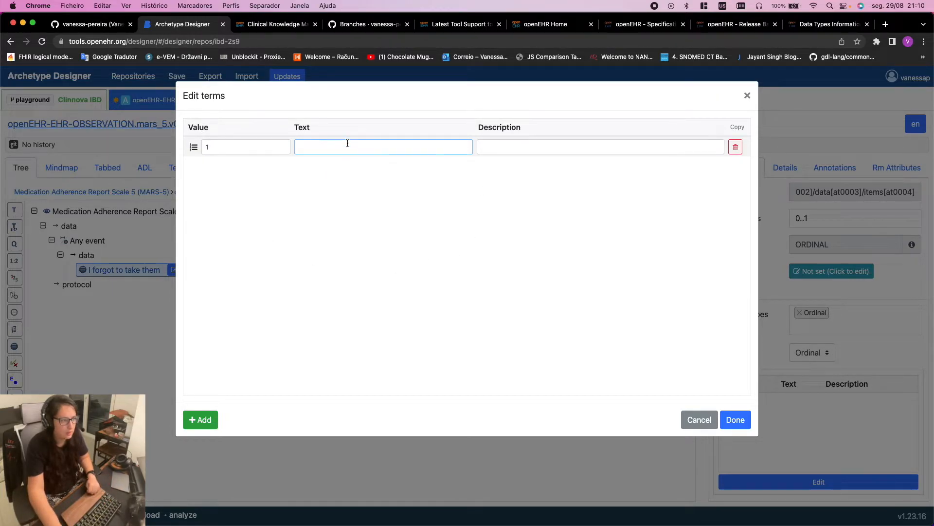
pyautogui.hotkey('ctrl', 'Right')
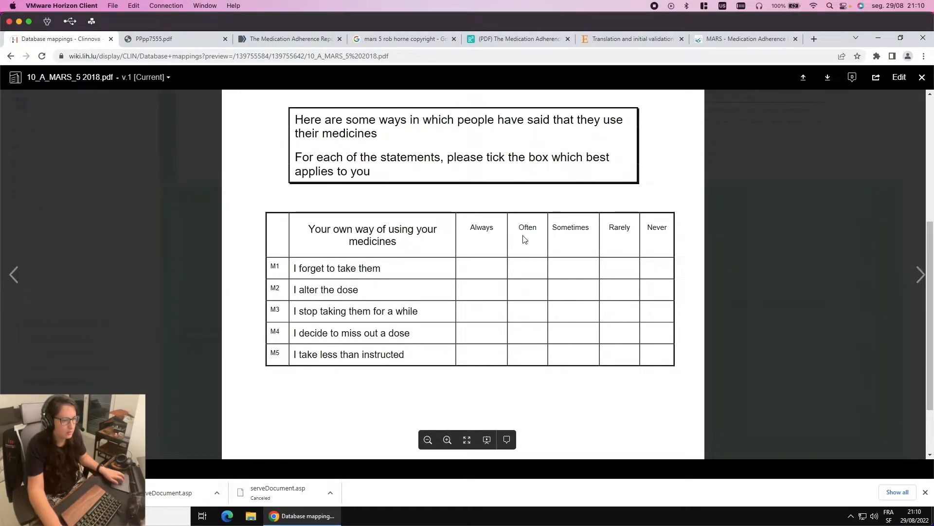
pyautogui.hotkey('ctrl', 'Left')
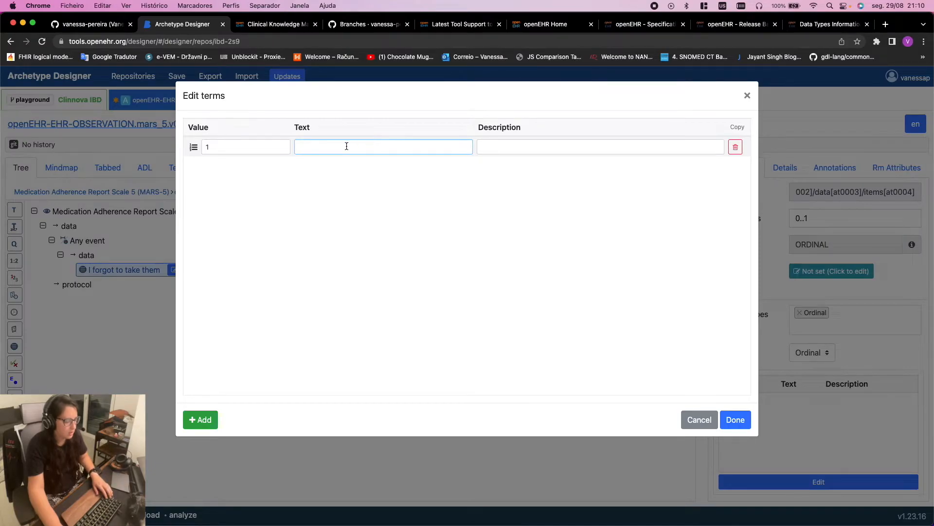
pyautogui.write('Always')
pyautogui.press('Return')
pyautogui.write('Often')
pyautogui.press('Return')
pyautogui.write('Sometimes')
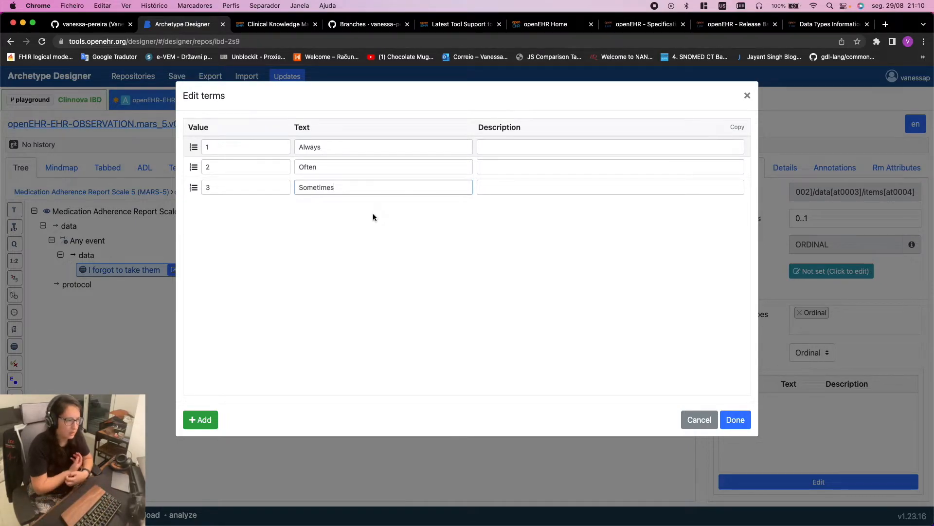
# Add terms 4 Rarely and 5 Never after checking the MARS-5 answer scale
pyautogui.press('super+Tab')
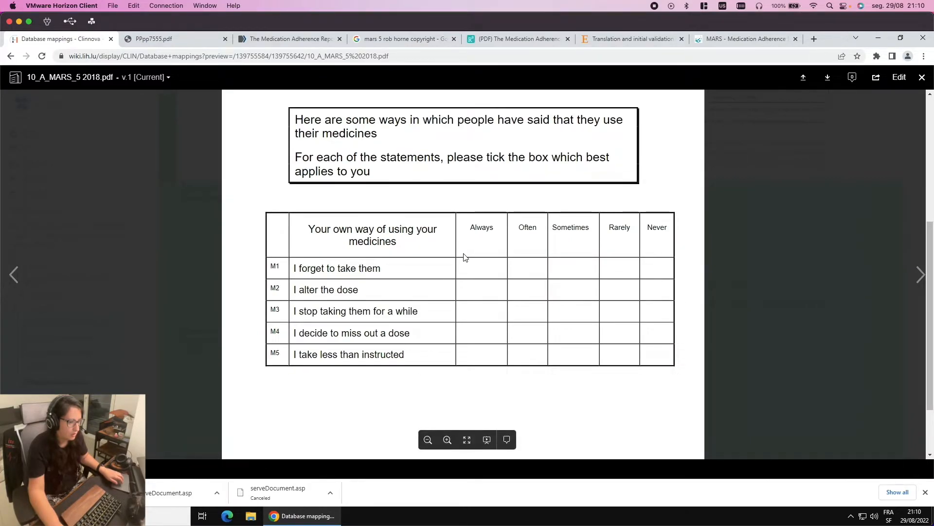
pyautogui.press('super+Tab')
pyautogui.press('super+Tab')
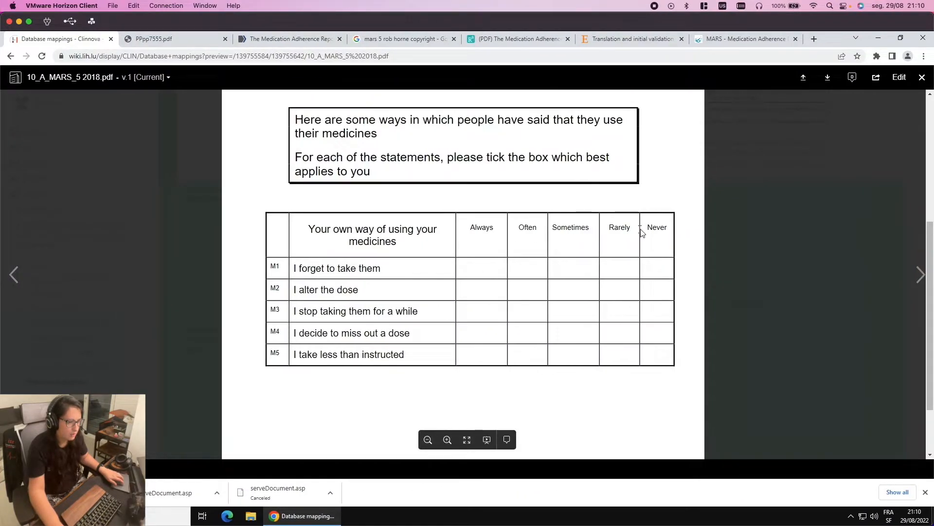
pyautogui.press('super+Tab')
pyautogui.press('Return')
pyautogui.write('Rarely')
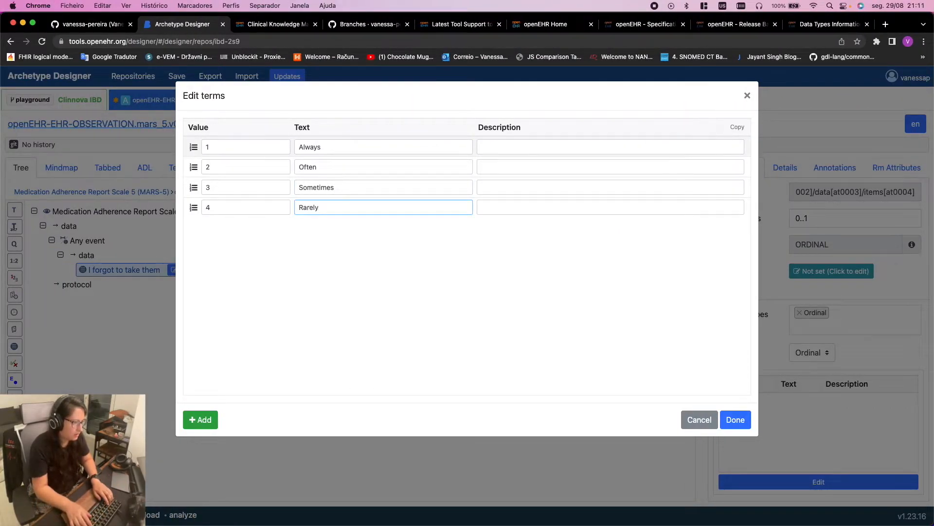
pyautogui.press('Return')
pyautogui.write('Never')
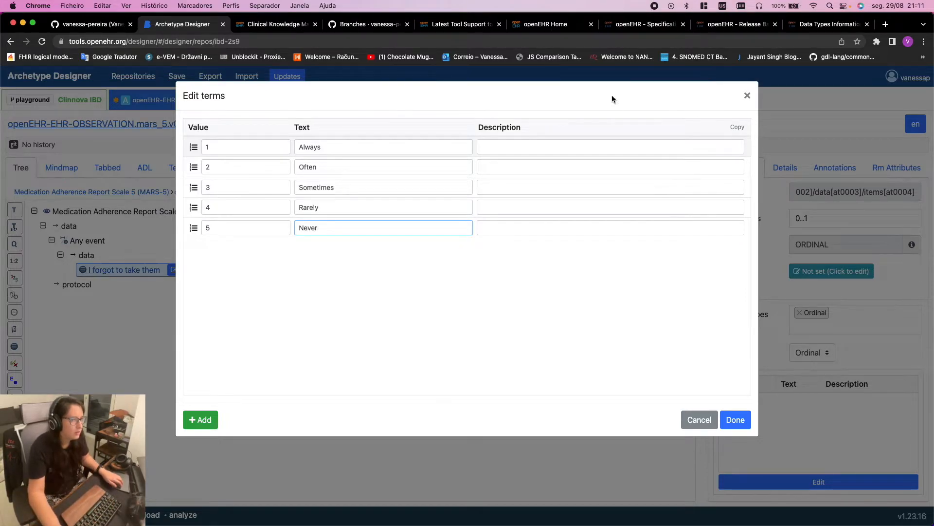
pyautogui.press('super+Tab')
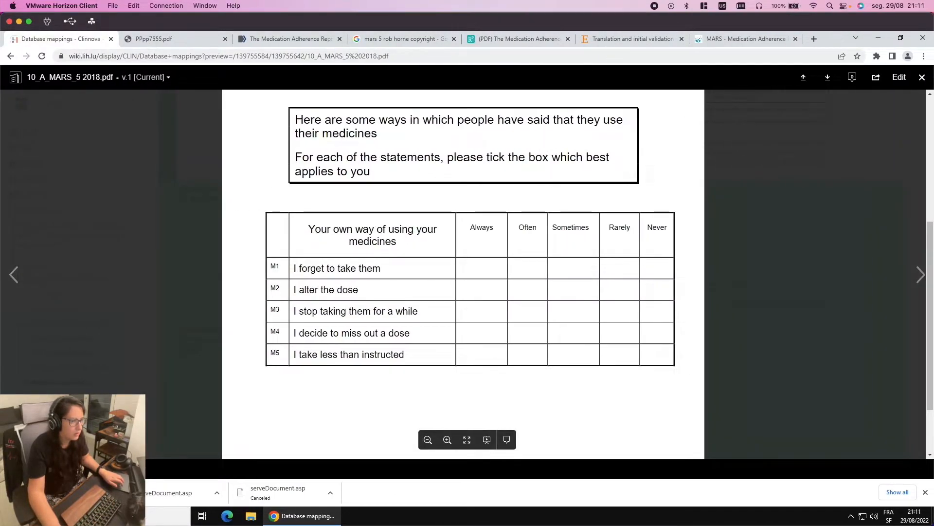
# Open the PubMed Central MARS-5 article and highlight its five-point scale, '1 = very often'
pyautogui.click(737, 38)
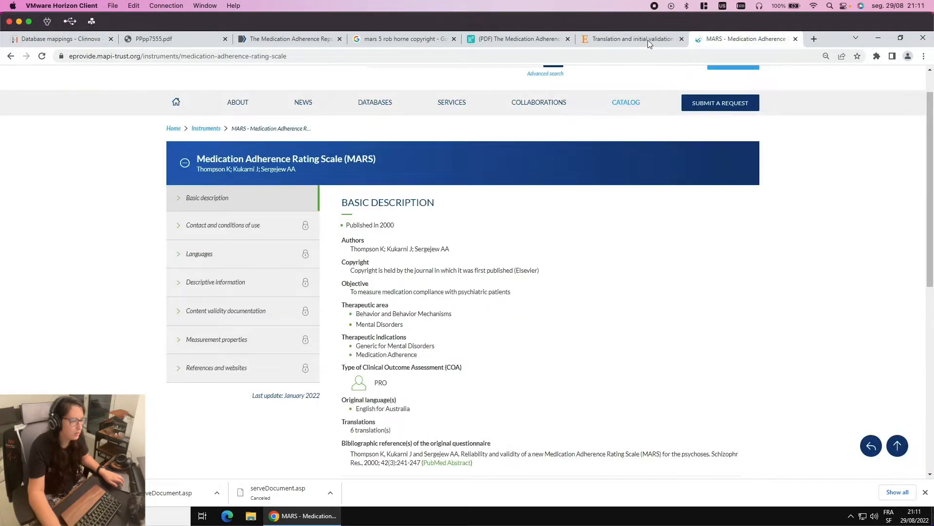
pyautogui.click(647, 39)
pyautogui.click(524, 35)
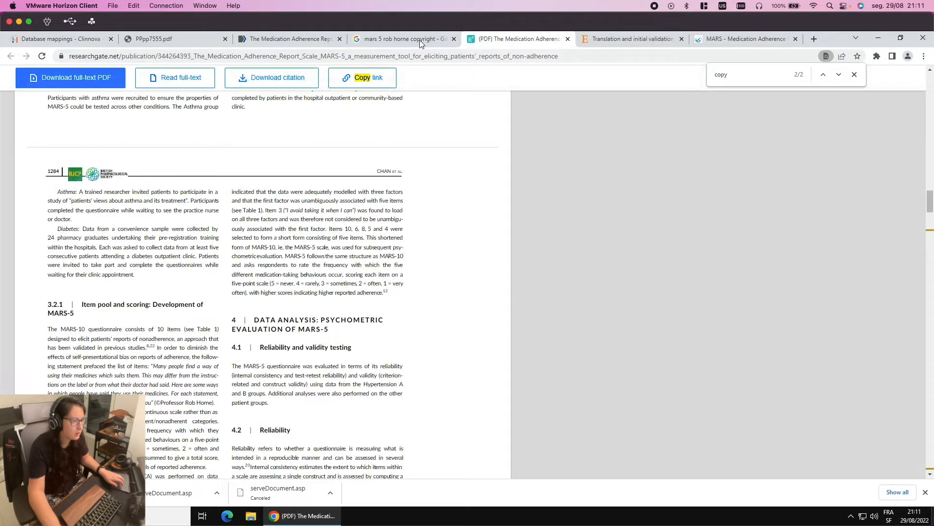
pyautogui.click(420, 40)
pyautogui.click(300, 39)
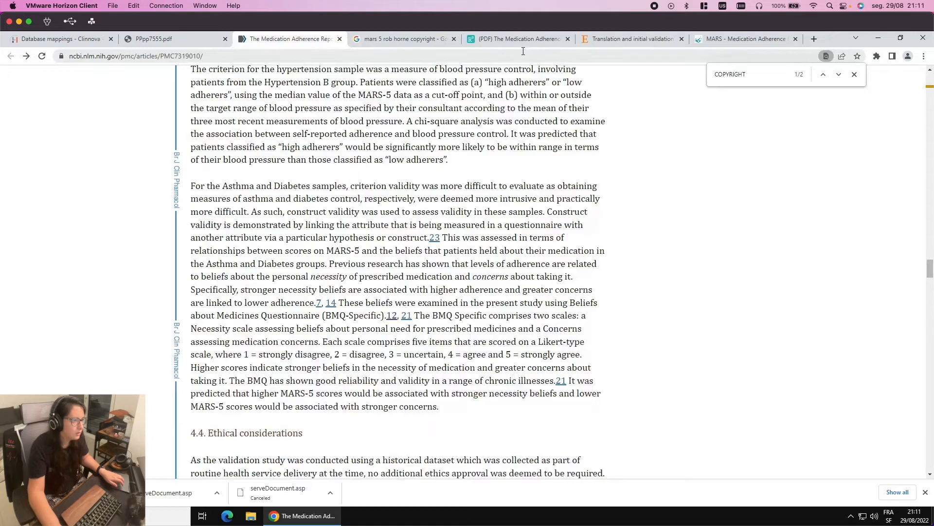
pyautogui.scroll(14, 395, 383)
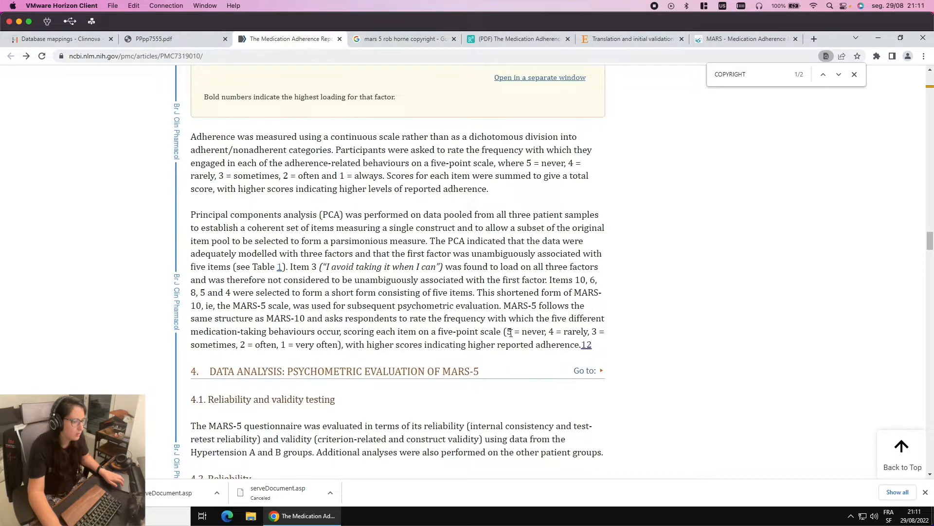
pyautogui.moveTo(504, 331); pyautogui.dragTo(517, 331)
pyautogui.moveTo(286, 344); pyautogui.dragTo(282, 343)
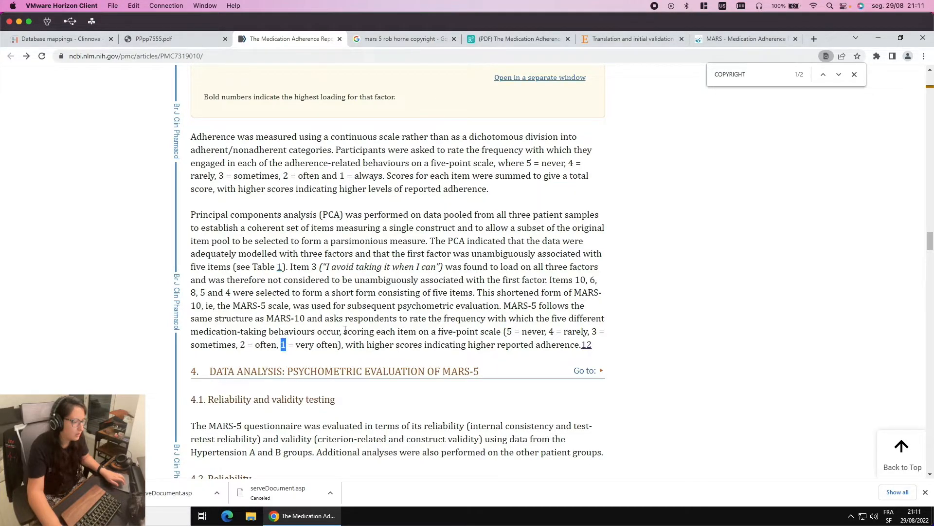
# Compare the Always term in the ordinal list with the article, then scroll up the article
pyautogui.hotkey('ctrl', 'Left')
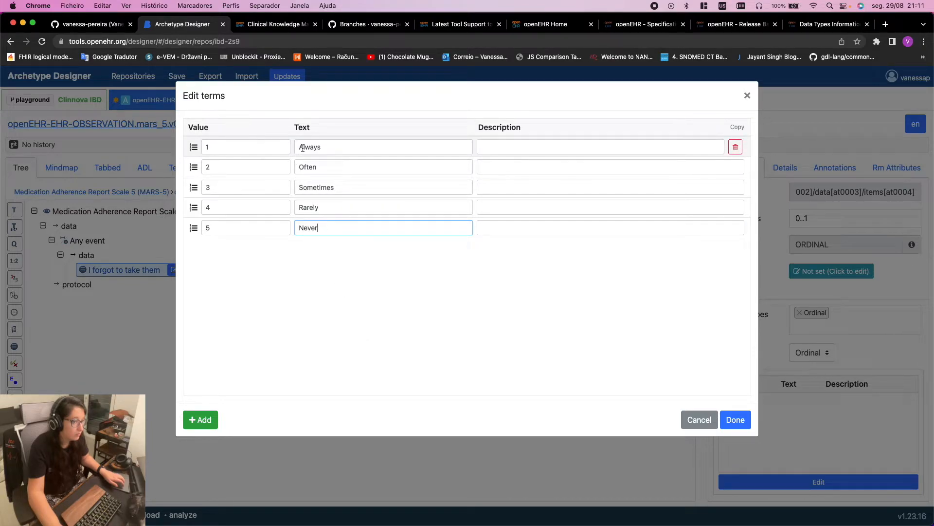
pyautogui.moveTo(305, 146); pyautogui.dragTo(293, 144)
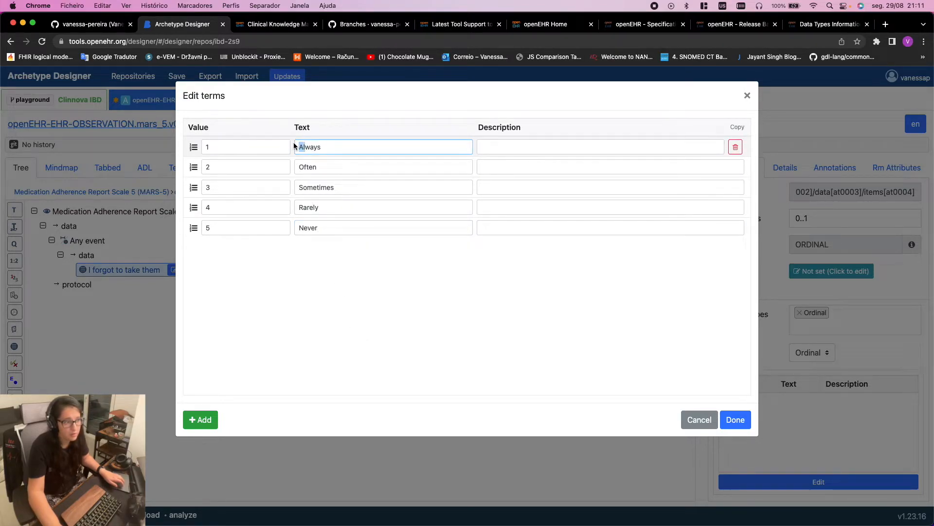
pyautogui.press('super+Tab')
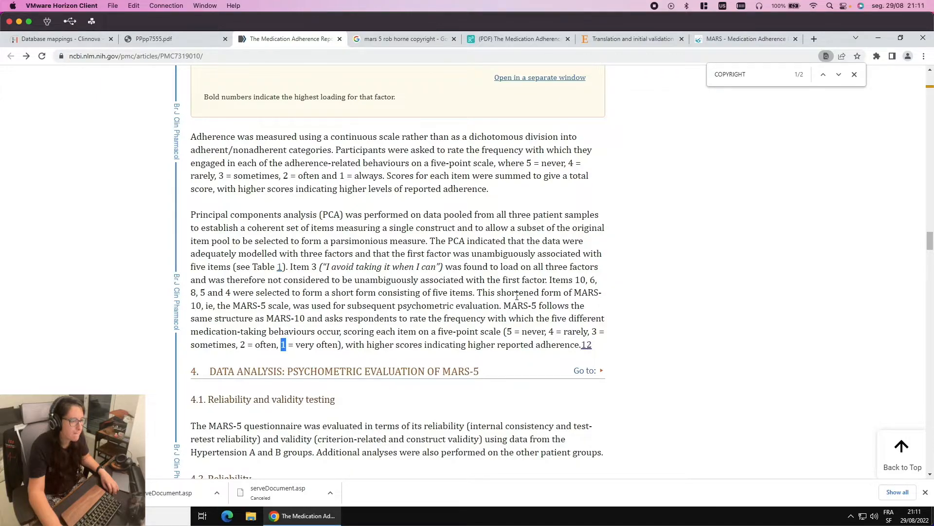
pyautogui.scroll(10, 517, 296)
pyautogui.scroll(6, 517, 295)
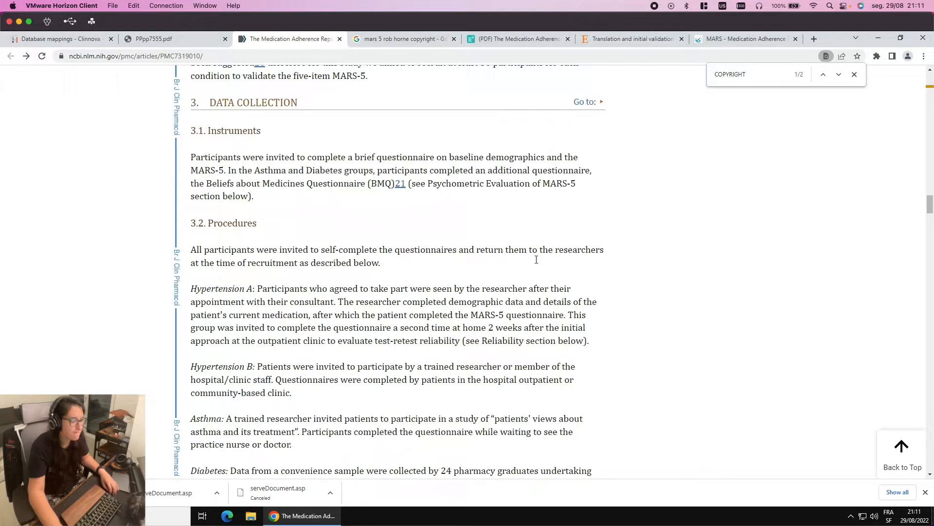
pyautogui.click(427, 38)
# In the ResearchGate MARS-5 paper, highlight the five-point scale definition ending '1 = always'
pyautogui.click(495, 38)
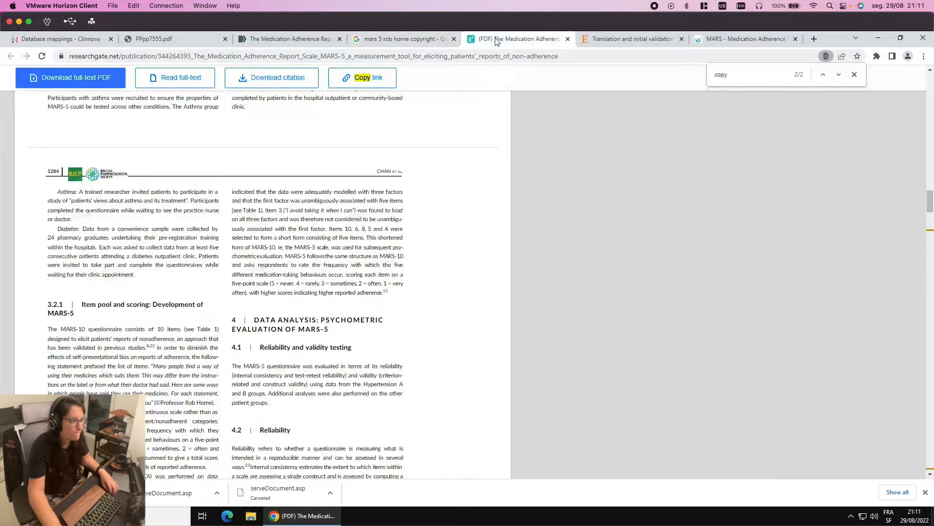
pyautogui.scroll(-5, 476, 214)
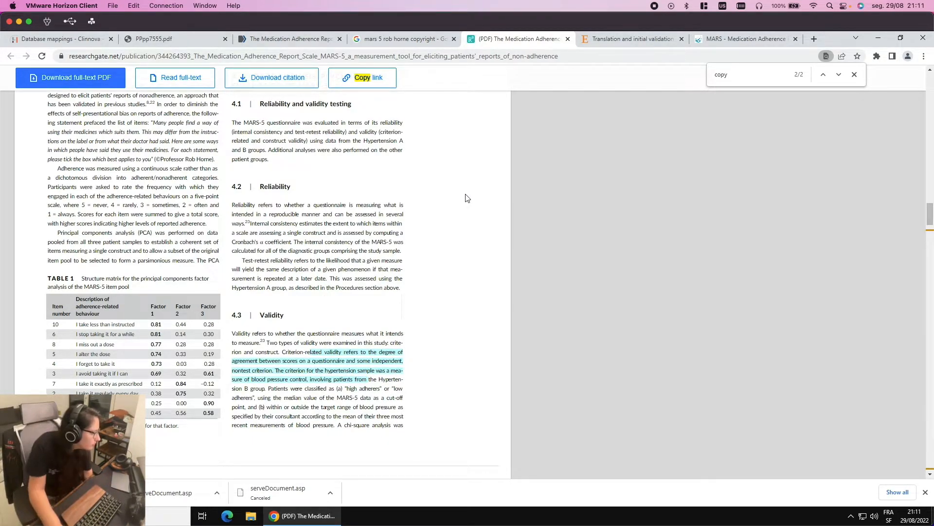
pyautogui.scroll(-4, 465, 197)
pyautogui.scroll(-3, 366, 190)
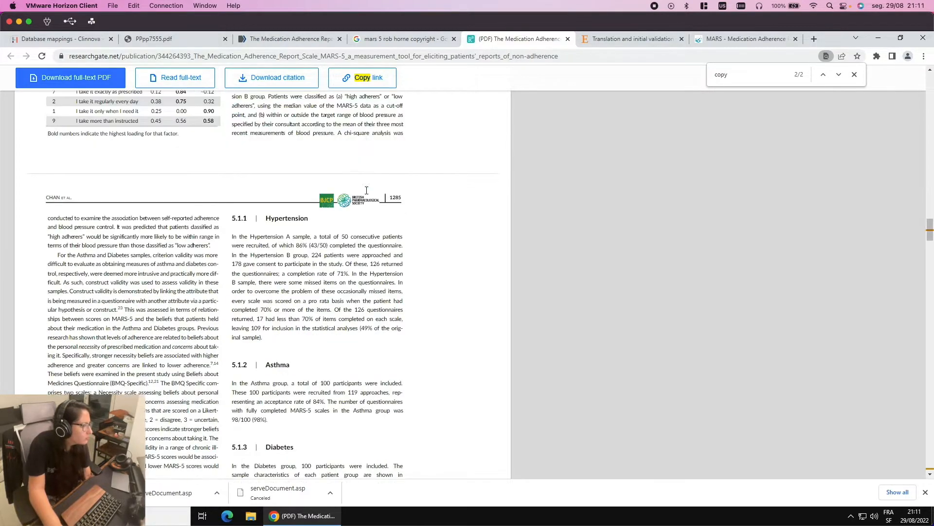
pyautogui.scroll(2, 368, 194)
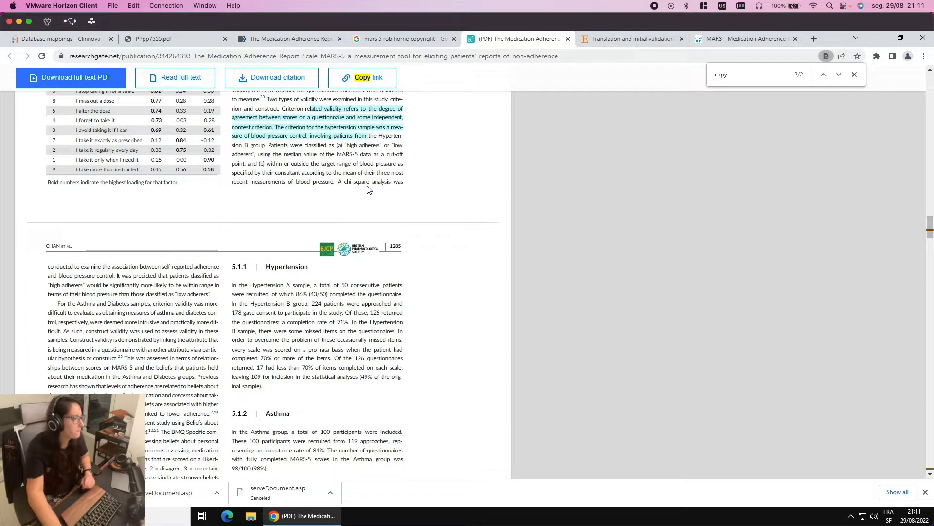
pyautogui.scroll(-3, 334, 183)
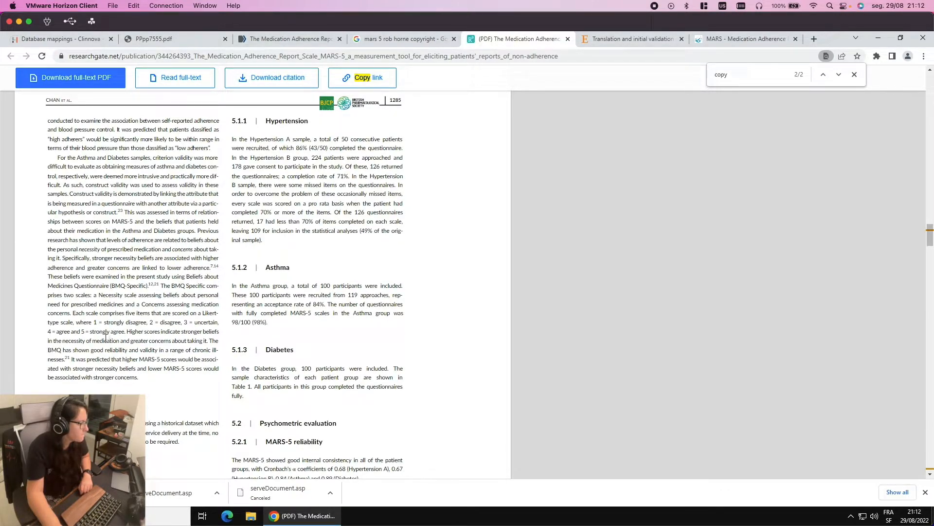
pyautogui.scroll(4, 174, 238)
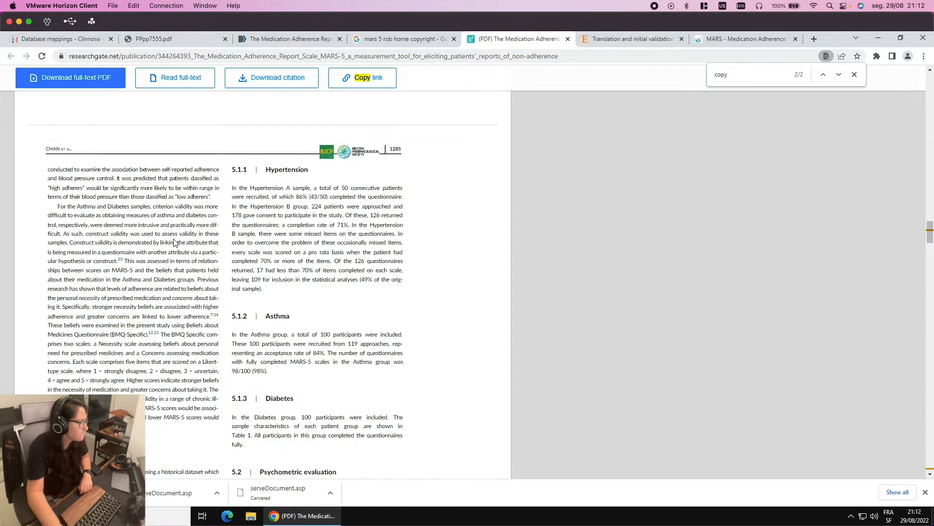
pyautogui.scroll(4, 174, 238)
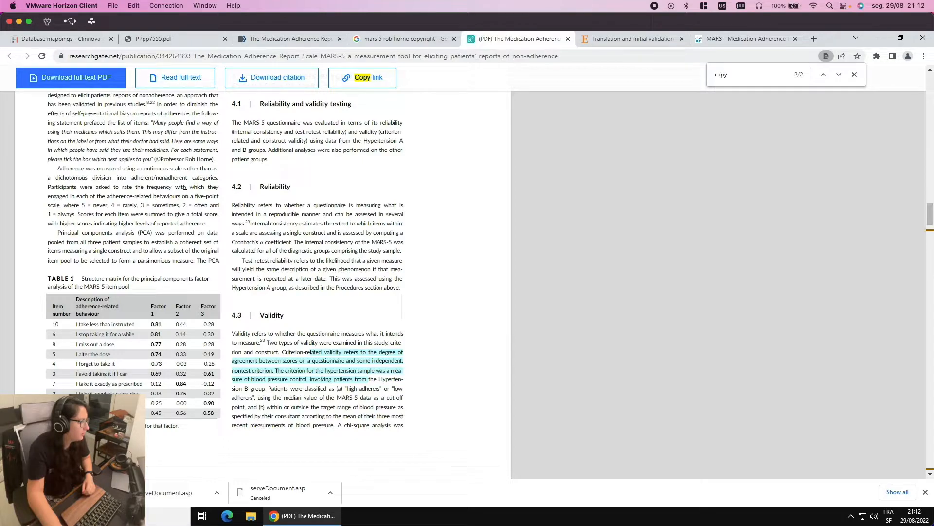
pyautogui.moveTo(116, 191); pyautogui.dragTo(87, 214)
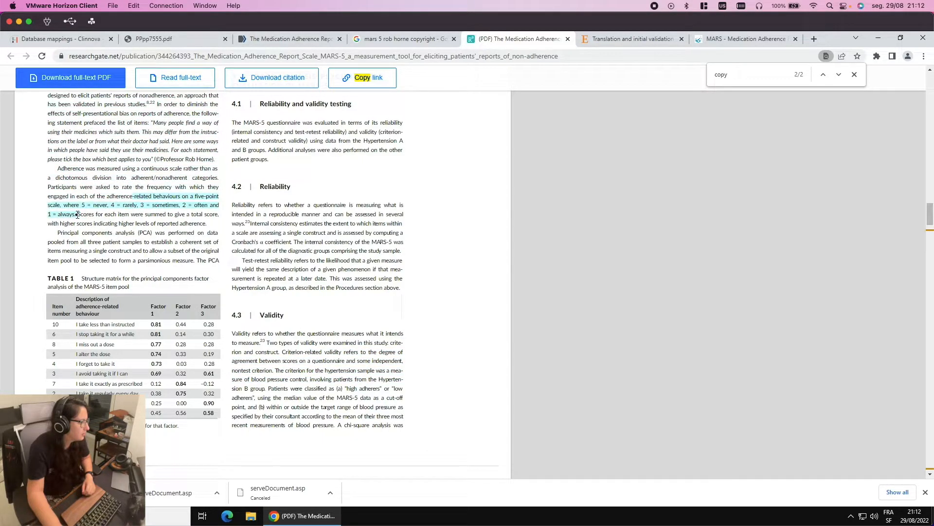
pyautogui.scroll(3, 104, 219)
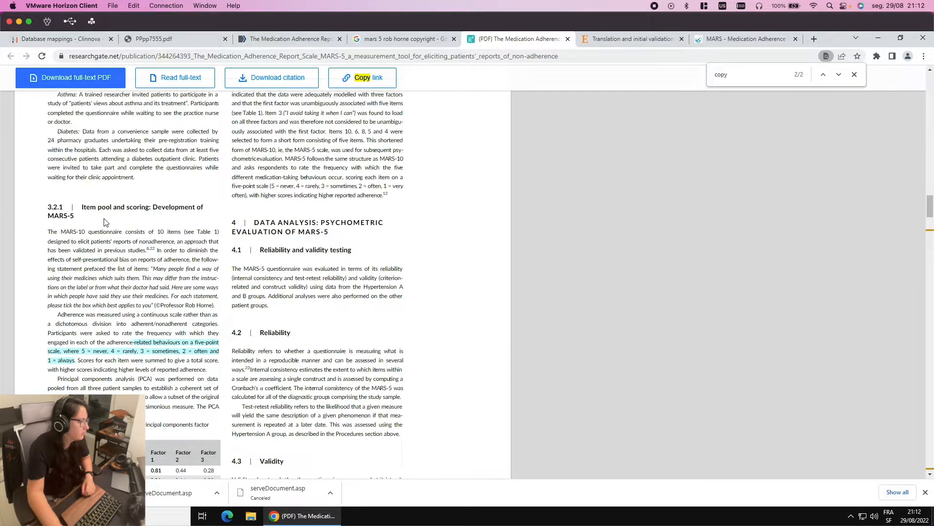
pyautogui.click(155, 275)
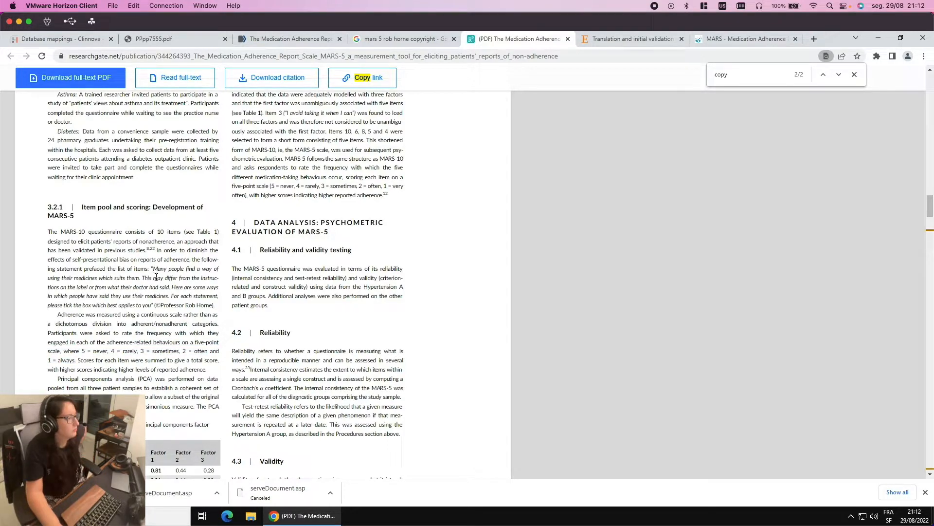
# Select the MARS-5 scoring paragraphs in both columns, then open the MARS catalogue page
pyautogui.scroll(1, 165, 276)
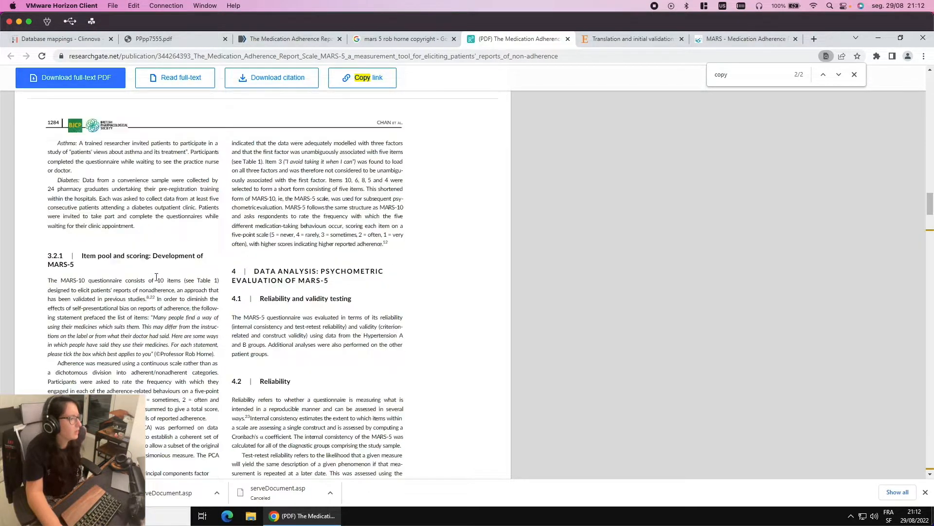
pyautogui.scroll(-2, 179, 273)
pyautogui.scroll(-1, 179, 270)
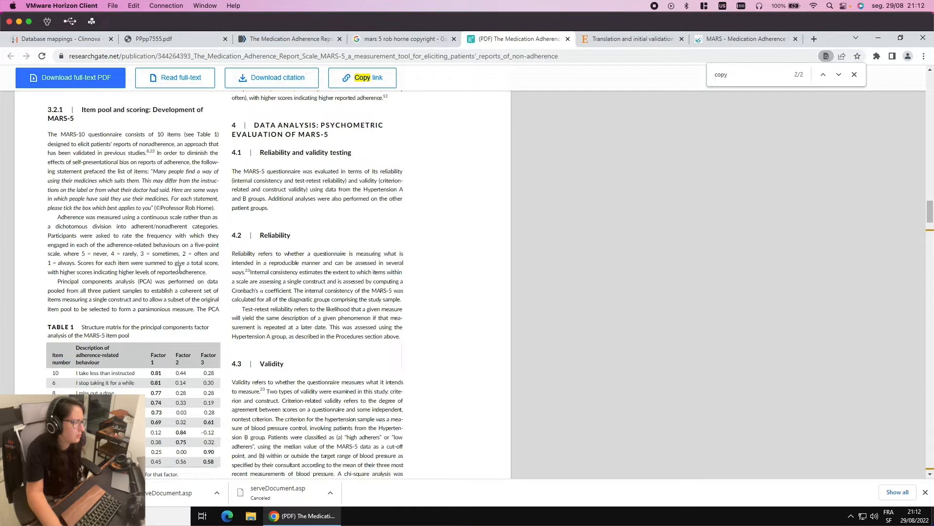
pyautogui.scroll(1, 180, 269)
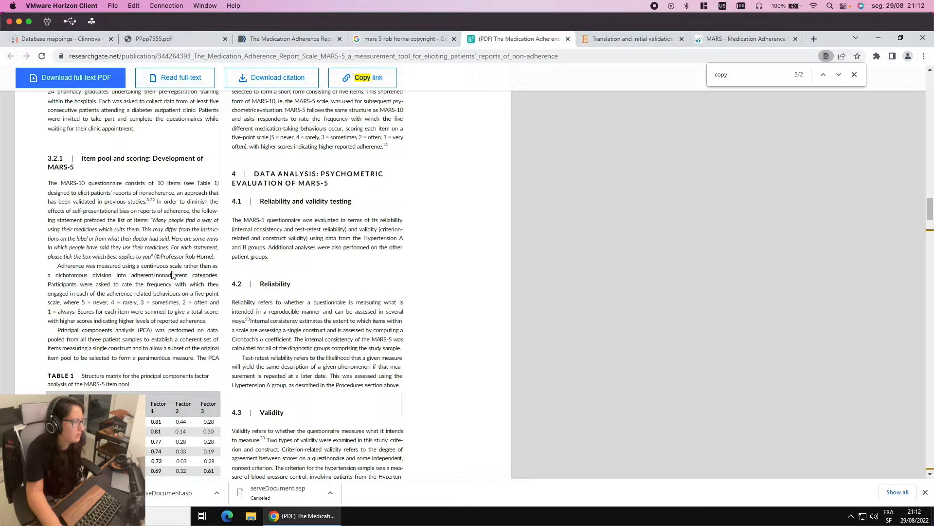
pyautogui.scroll(1, 171, 274)
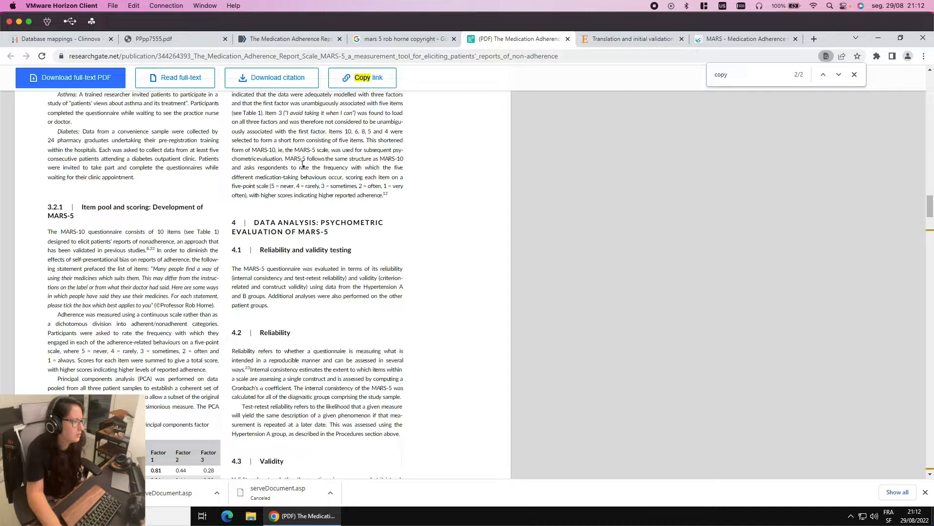
pyautogui.moveTo(285, 159); pyautogui.dragTo(367, 193)
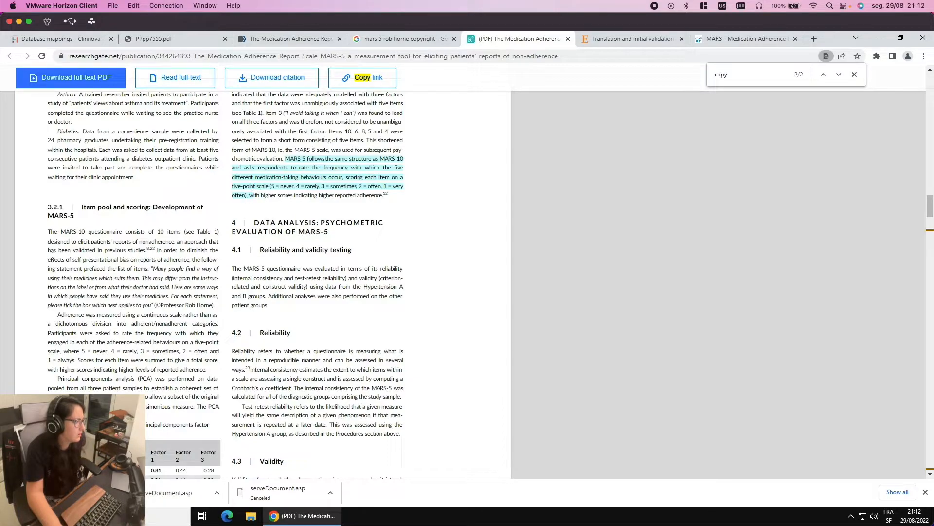
pyautogui.click(52, 335)
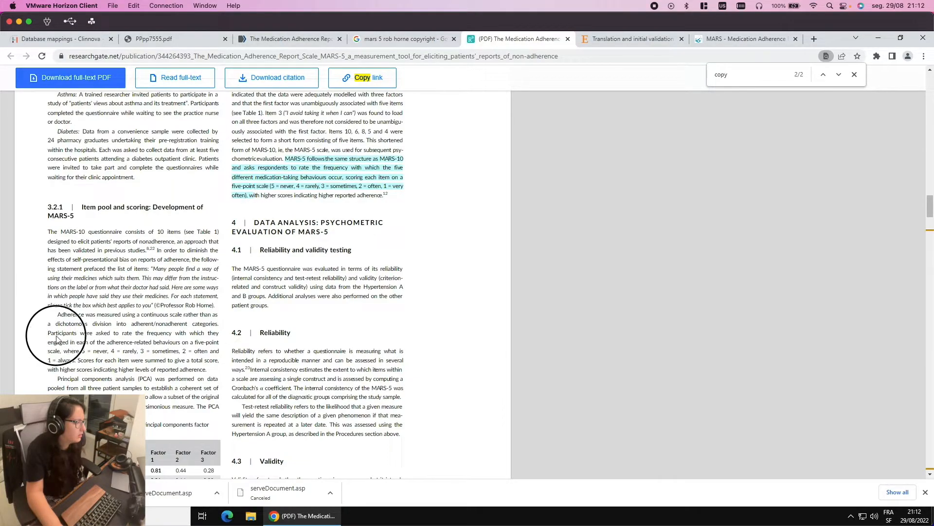
pyautogui.moveTo(76, 359); pyautogui.dragTo(59, 320)
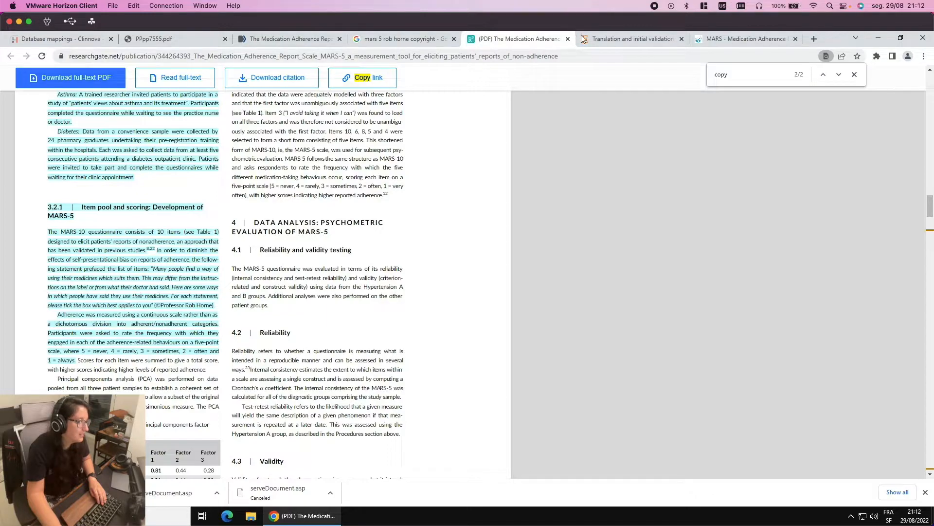
pyautogui.click(625, 41)
pyautogui.click(735, 41)
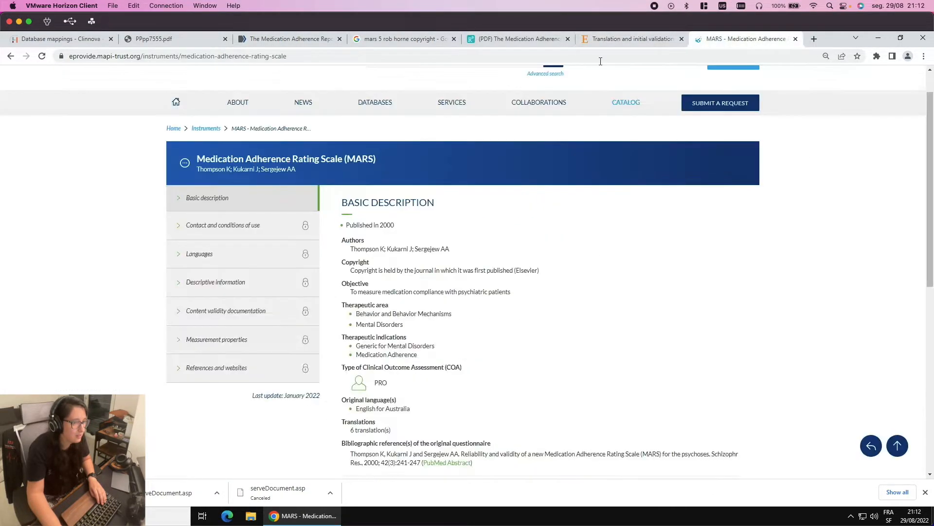
# Search Google for 'MARS 5 questionnaire'
pyautogui.click(567, 58)
pyautogui.write('M')
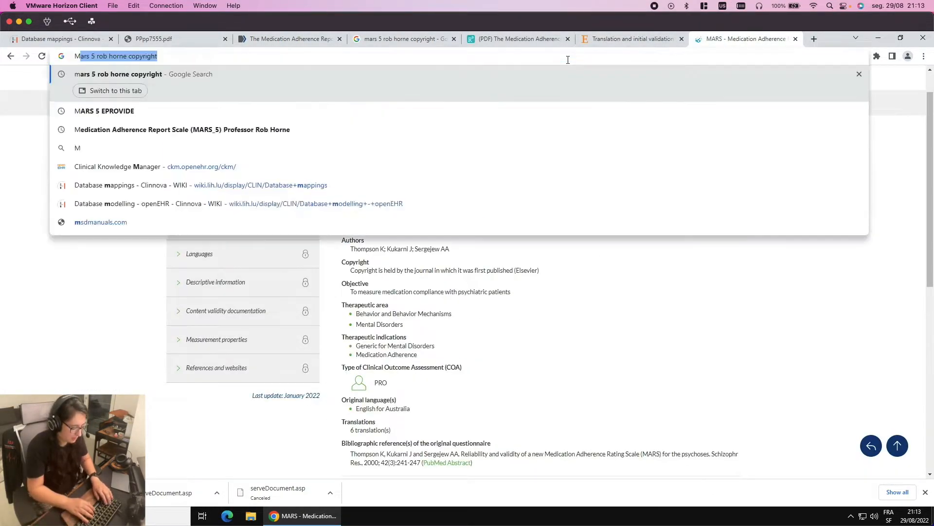
pyautogui.write('ARS 5 questio')
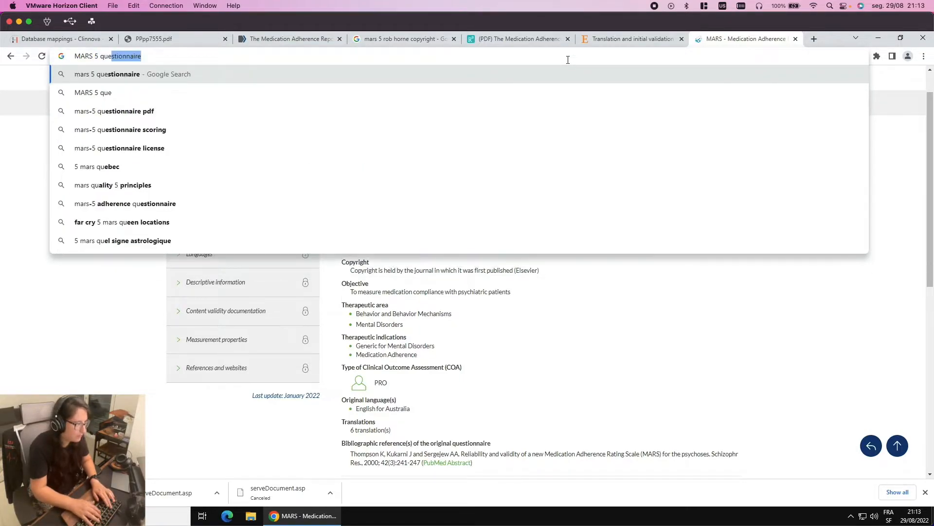
pyautogui.press('Return')
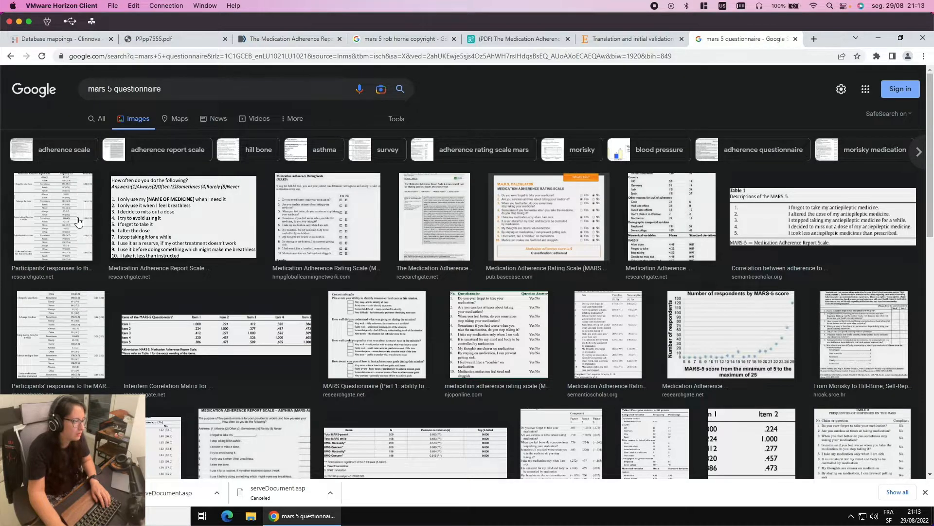
# Preview image results, including the responses table, MARS Questionnaire Part 1 and interitem correlation matrix
pyautogui.click(209, 229)
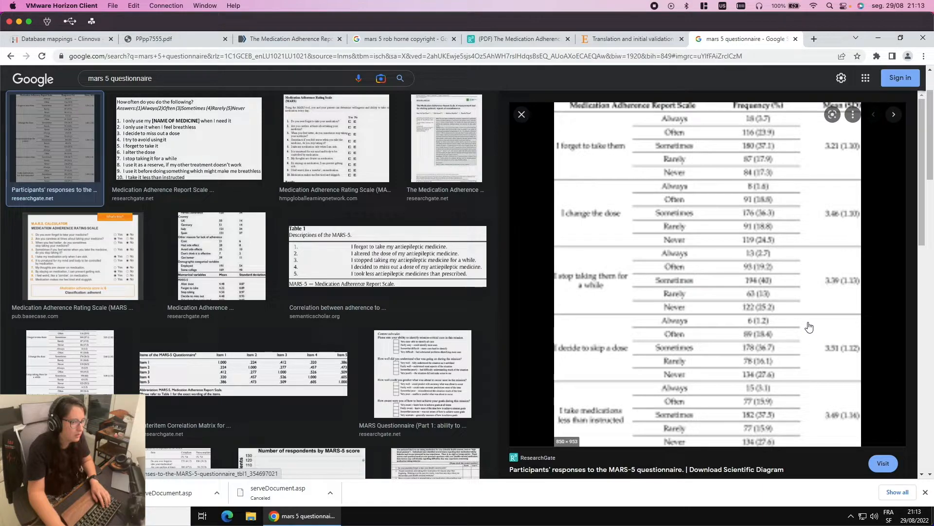
pyautogui.scroll(-1, 790, 319)
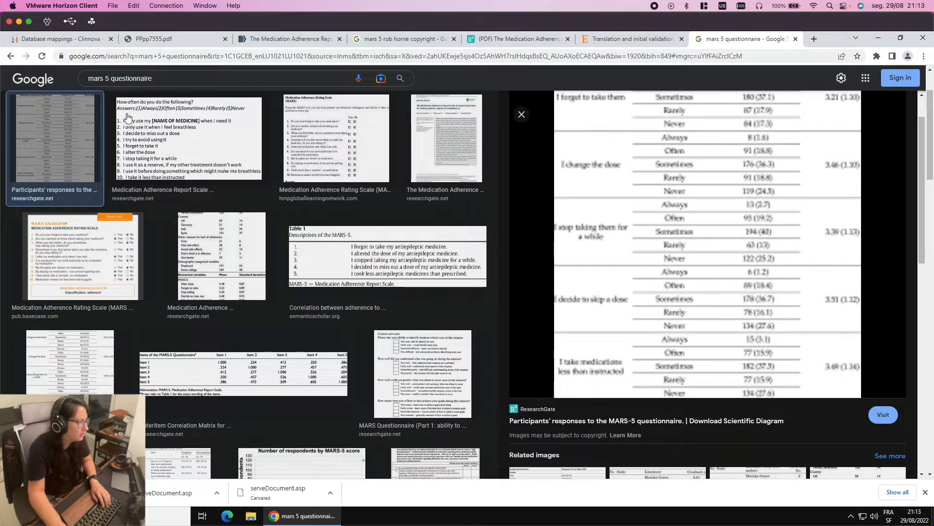
pyautogui.click(342, 131)
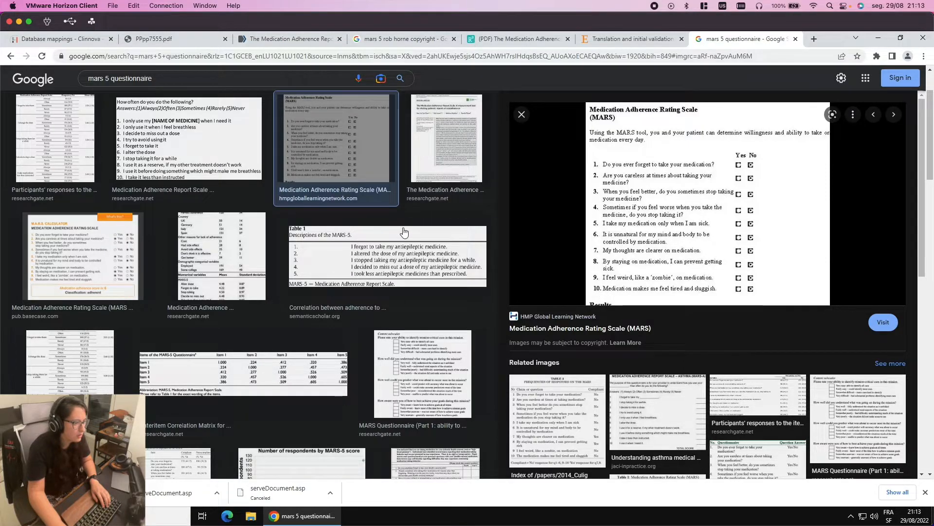
pyautogui.scroll(-1, 404, 232)
pyautogui.scroll(-2, 403, 232)
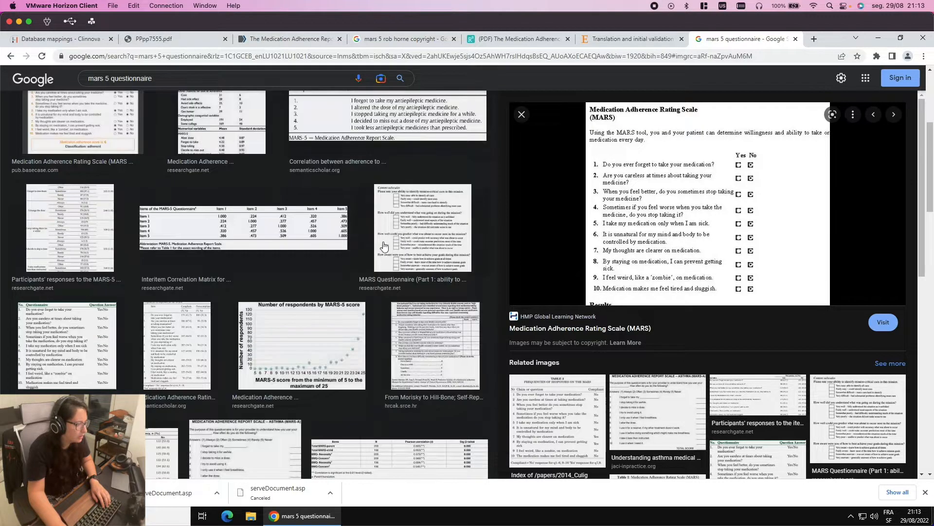
pyautogui.click(432, 240)
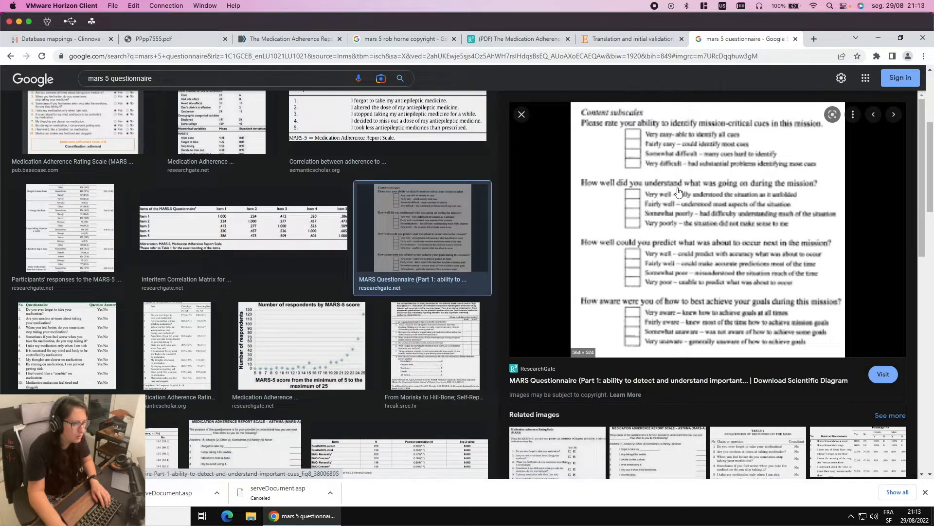
pyautogui.click(300, 236)
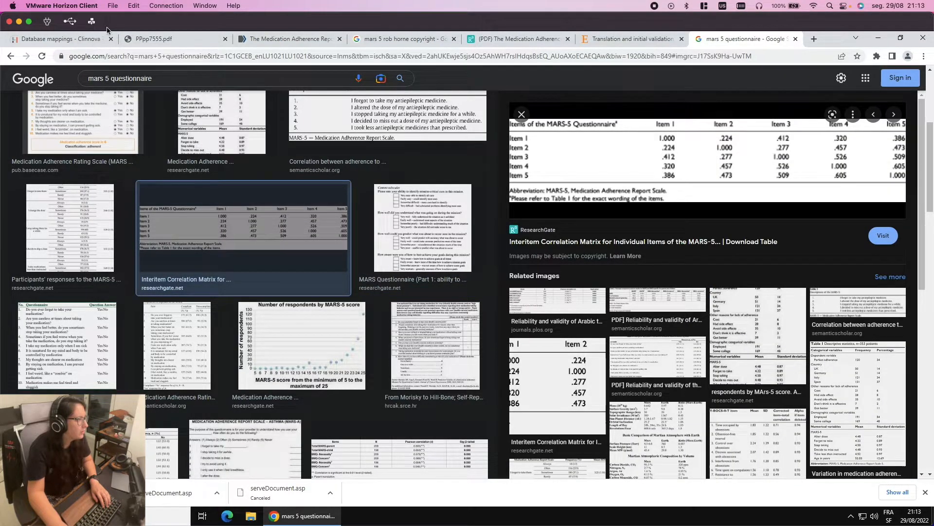
pyautogui.hotkey('ctrl', 'Left')
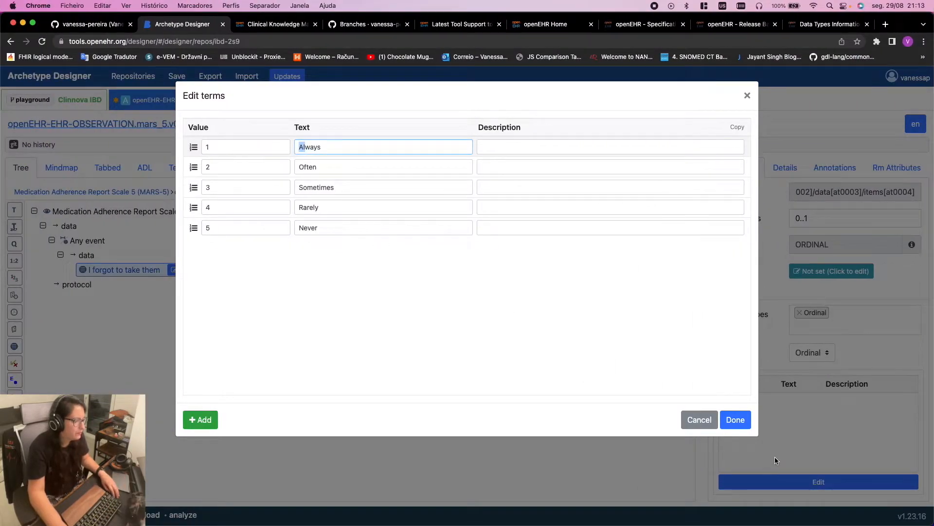
# Save the Always-to-Never ordinal terms for 'I forgot to take them' and close the terms editor
pyautogui.click(731, 416)
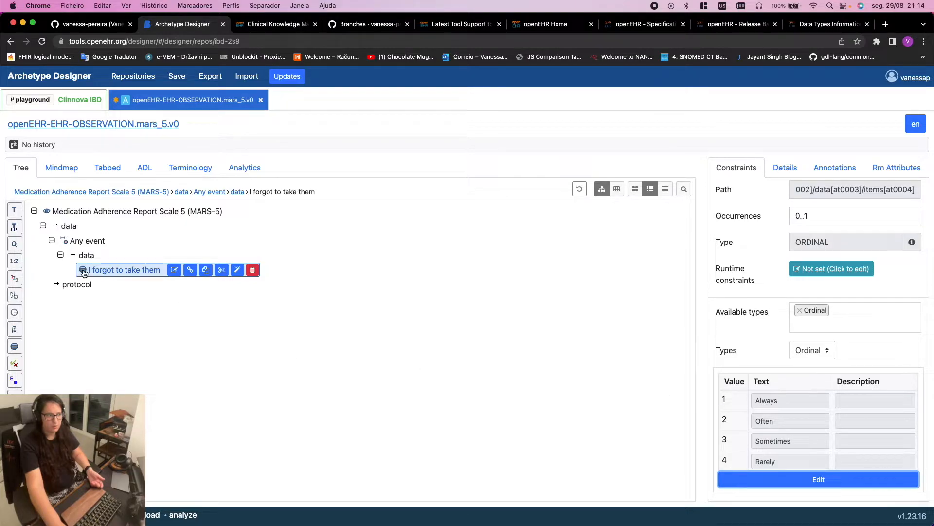
# Copy the 'I forgot to take them' element and paste a duplicate into the data container
pyautogui.click(206, 271)
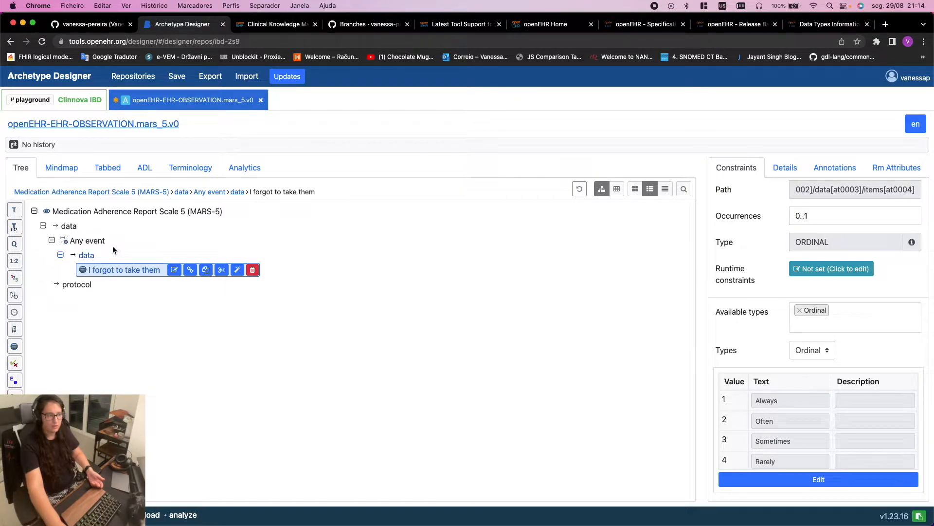
pyautogui.click(87, 241)
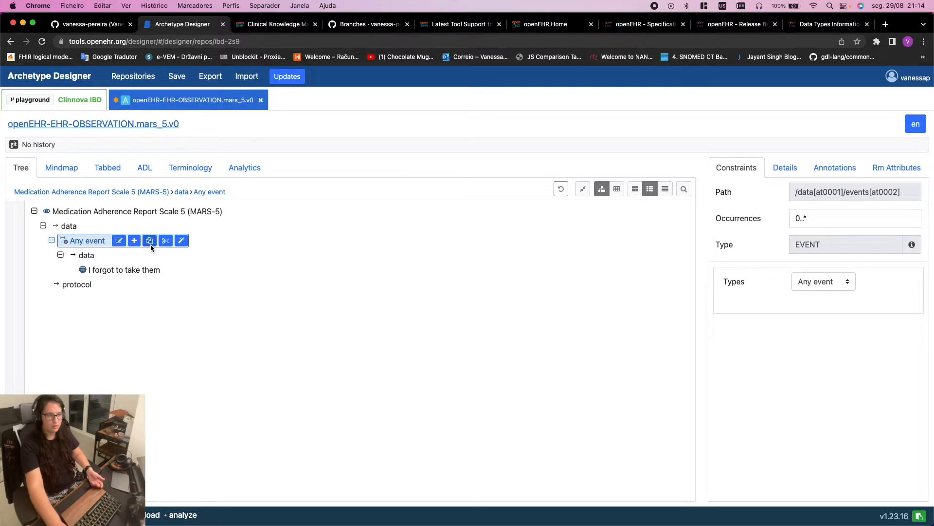
pyautogui.click(142, 271)
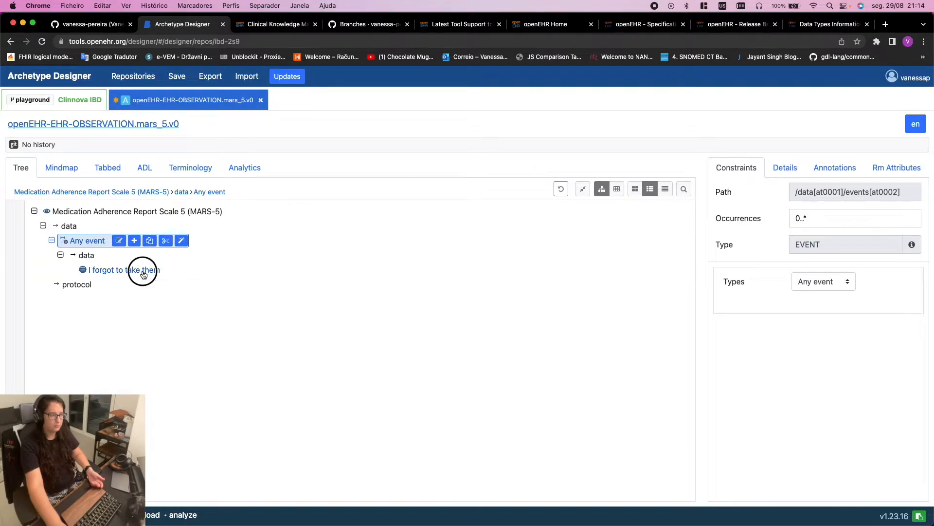
pyautogui.click(86, 256)
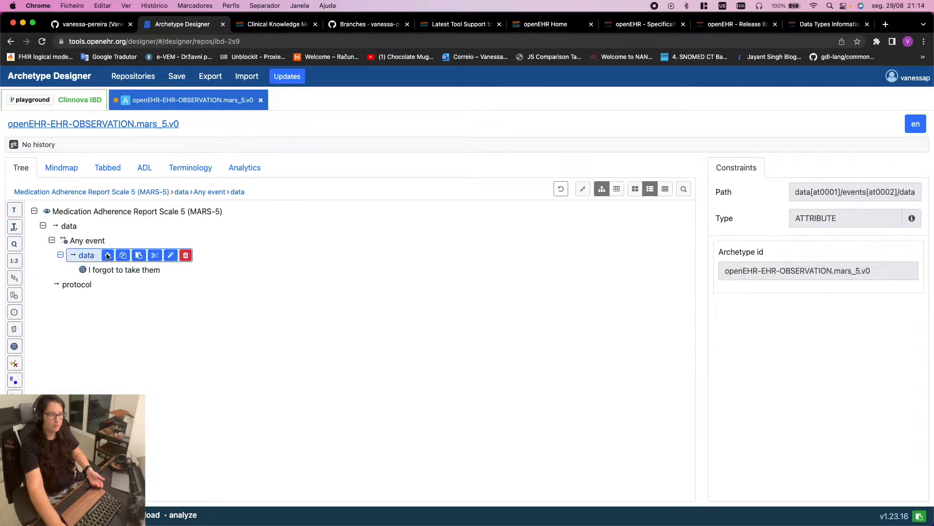
pyautogui.click(139, 256)
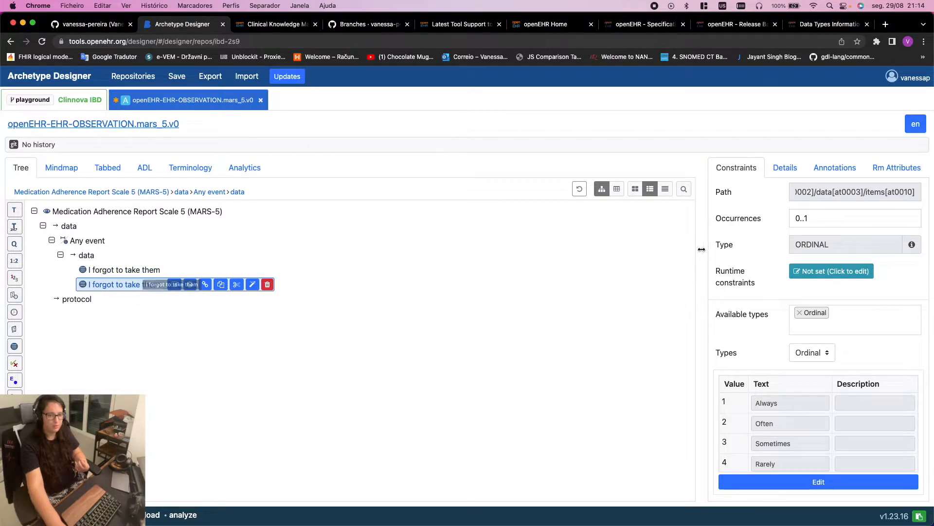
# Compare the paths of the original and duplicated 'I forgot to take them' elements
pyautogui.click(146, 271)
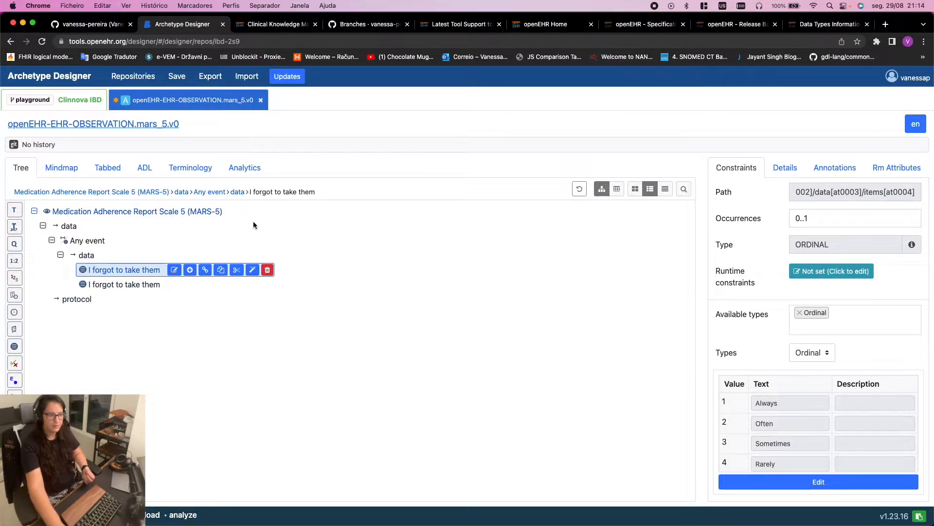
pyautogui.click(139, 285)
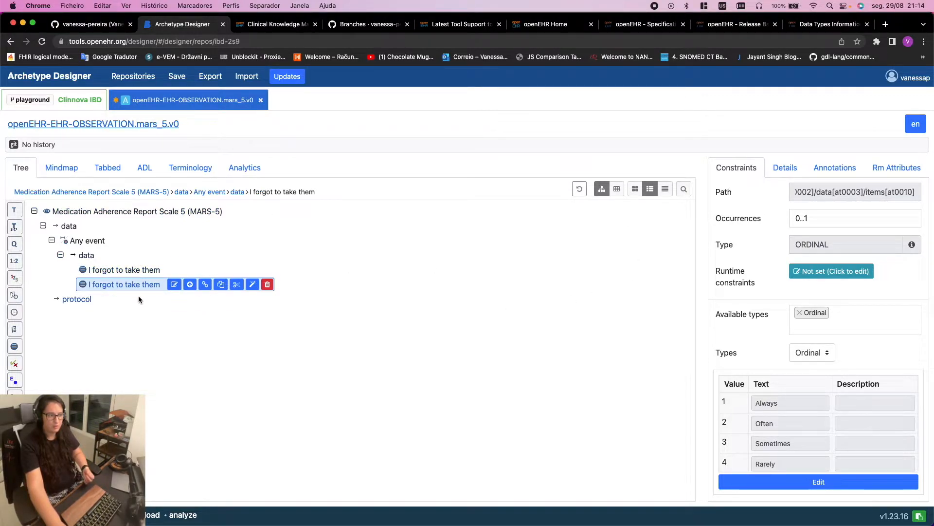
pyautogui.click(143, 268)
pyautogui.moveTo(799, 194); pyautogui.dragTo(930, 196)
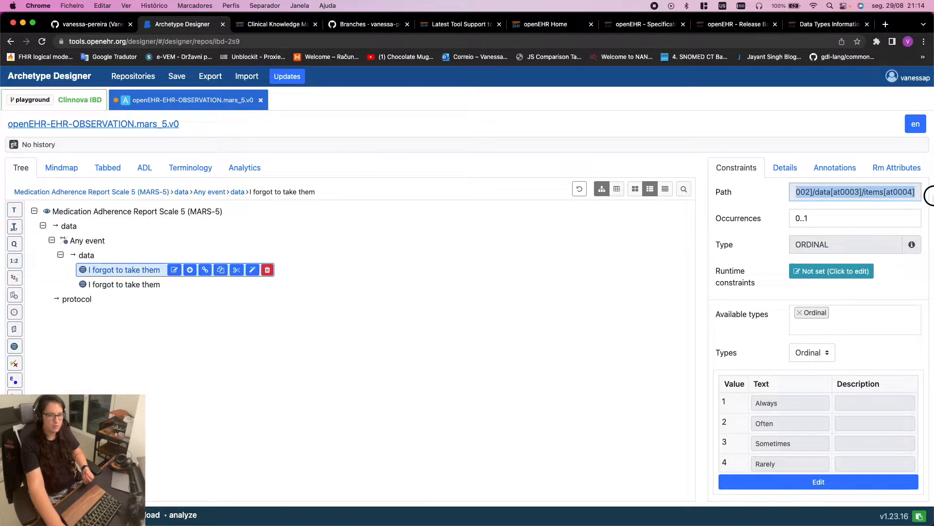
pyautogui.click(141, 286)
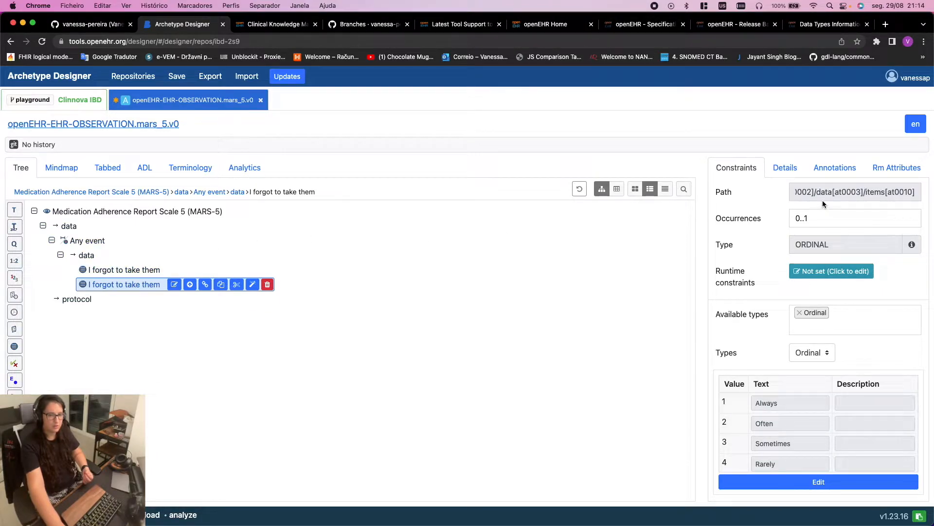
pyautogui.moveTo(826, 193); pyautogui.dragTo(930, 220)
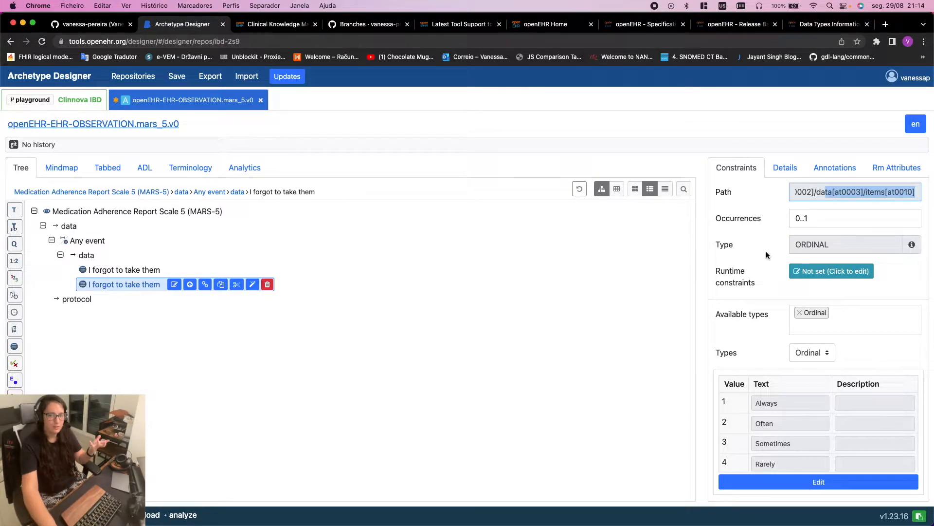
pyautogui.click(138, 270)
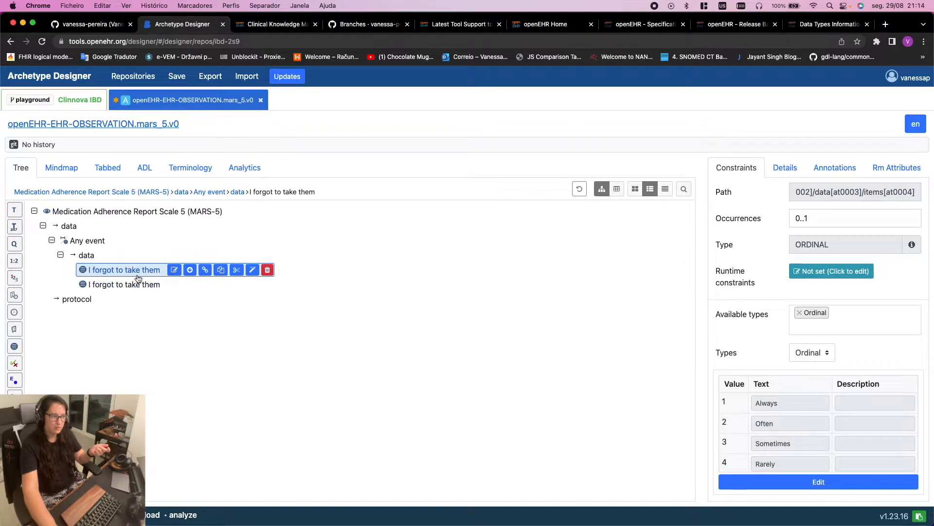
pyautogui.click(150, 286)
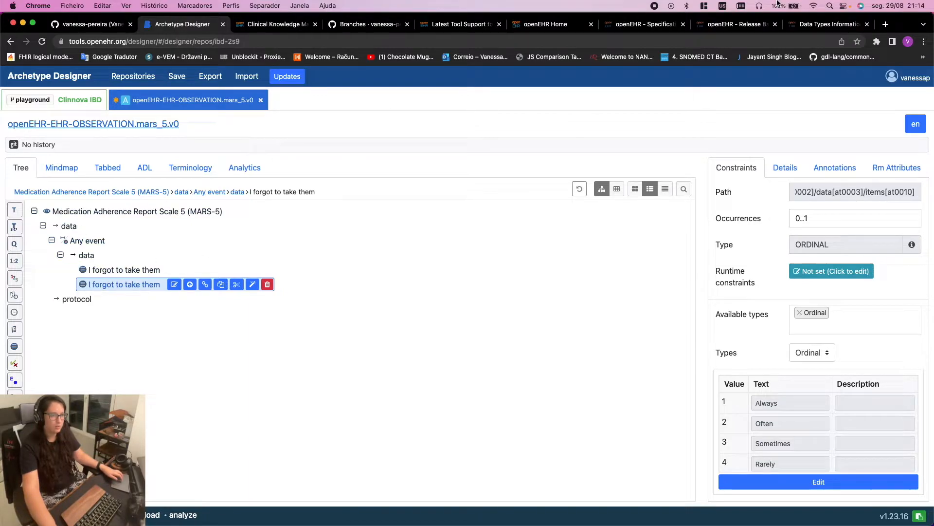
# Check the MARS-5 questionnaire statements in PPpp7555.pdf on the remote desktop, then return to the archetype
pyautogui.hotkey('ctrl', 'Right')
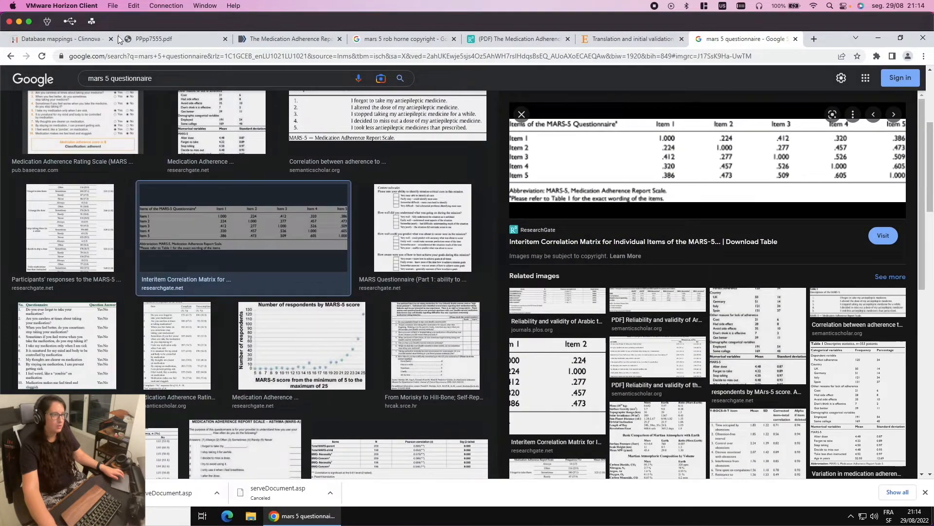
pyautogui.click(151, 39)
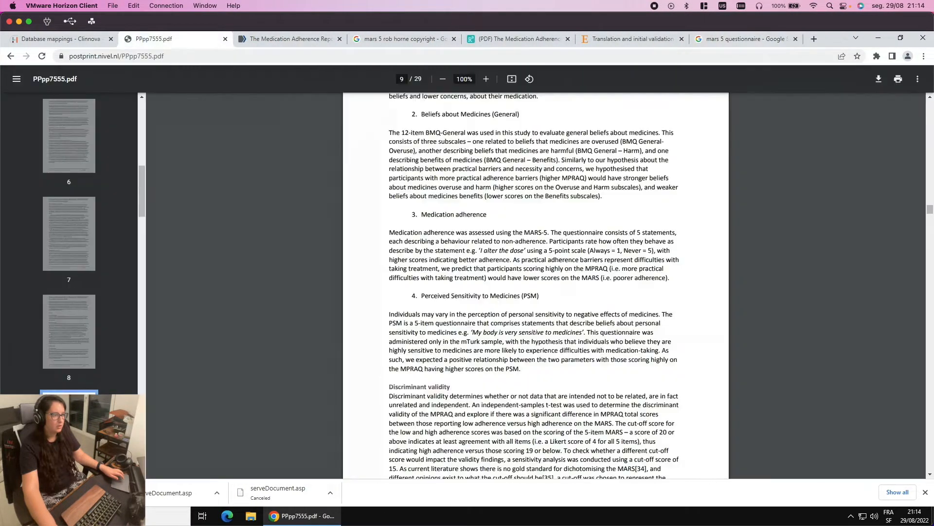
pyautogui.click(89, 41)
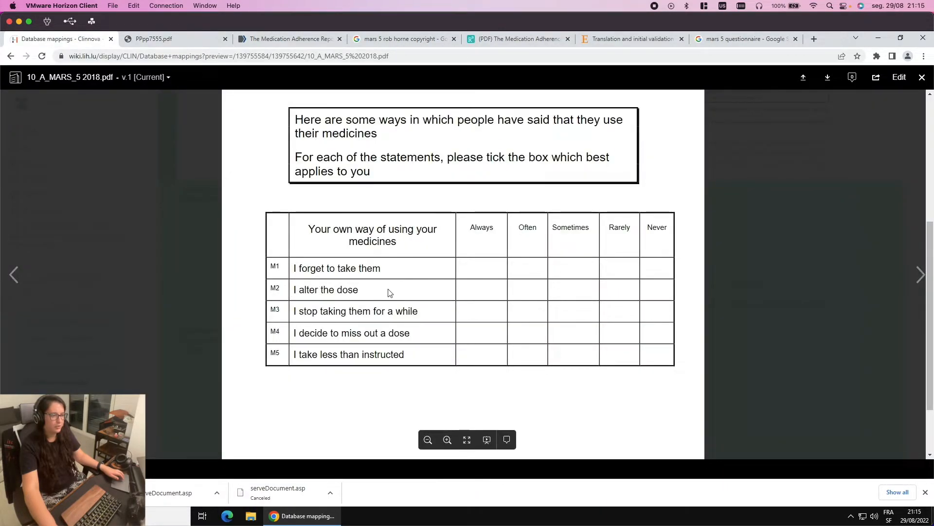
pyautogui.hotkey('ctrl', 'Left')
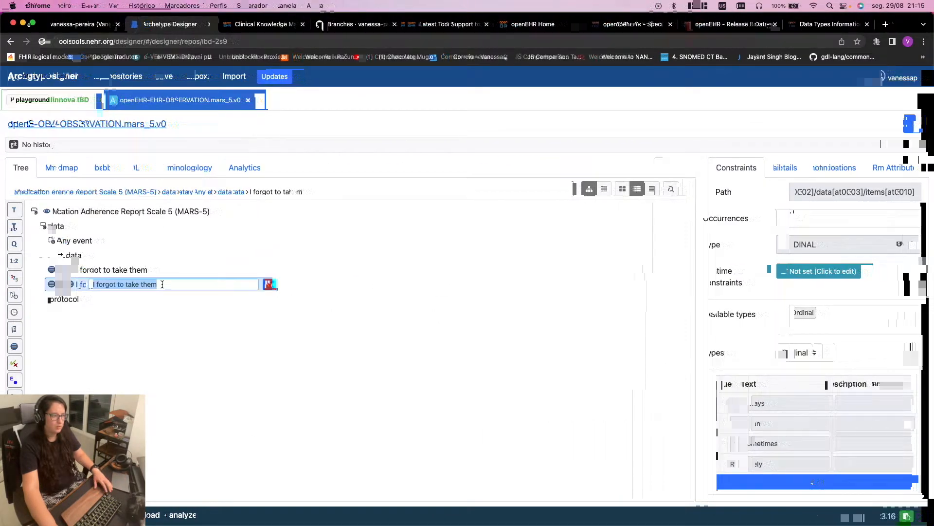
# Rename the duplicated element to 'I alter the dose'
pyautogui.moveTo(173, 284); pyautogui.dragTo(97, 284)
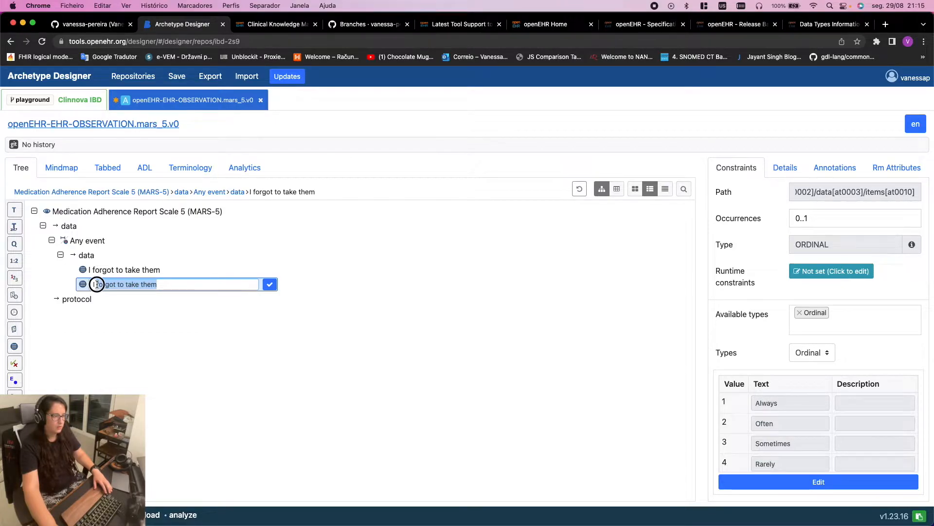
pyautogui.write('alter the dose')
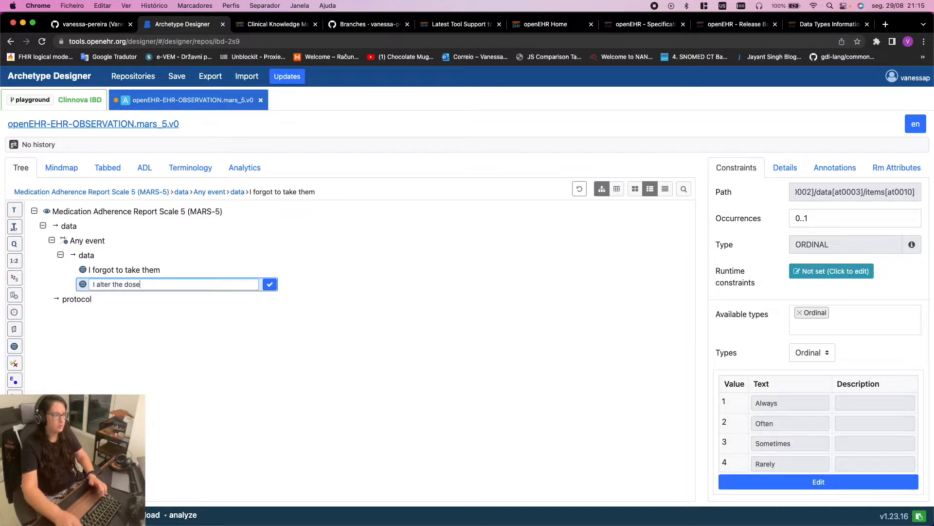
pyautogui.click(269, 284)
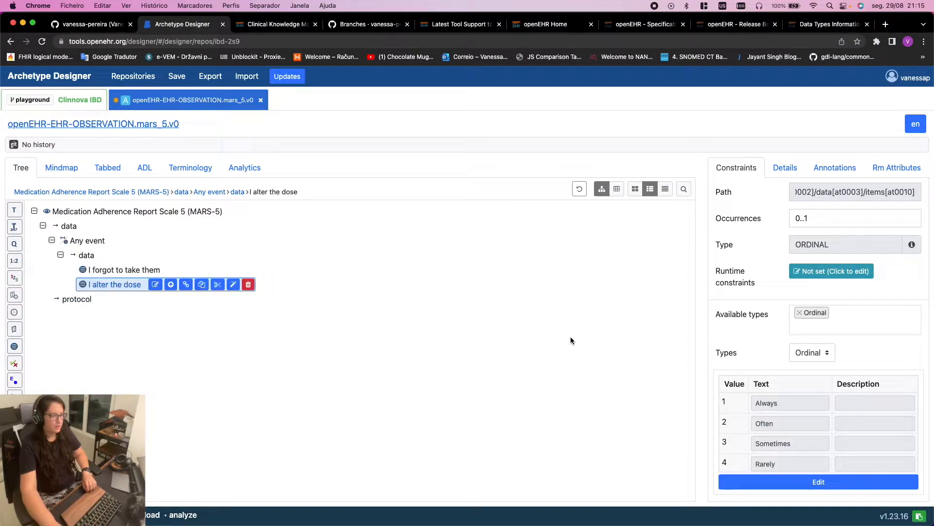
# Compare the ordinal scales of 'I forgot to take them' and 'I alter the dose'
pyautogui.click(110, 270)
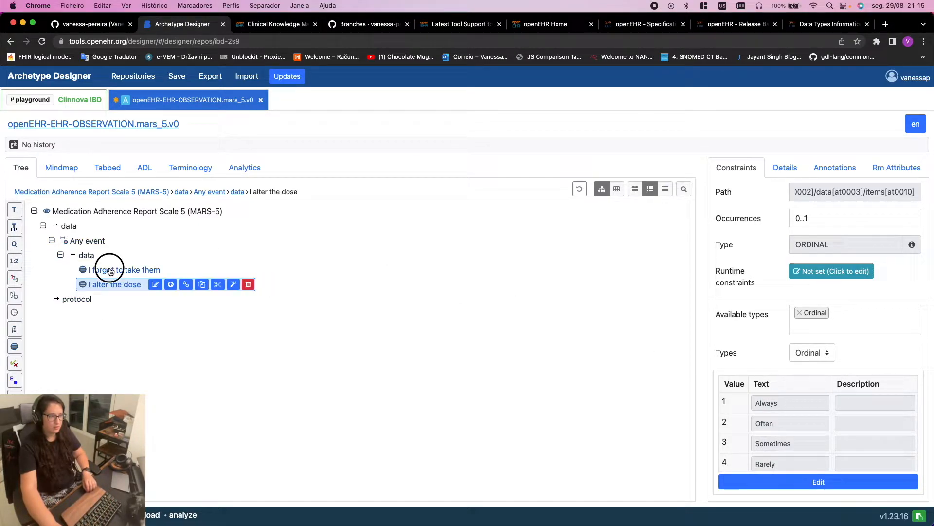
pyautogui.click(118, 284)
pyautogui.click(119, 270)
pyautogui.click(124, 285)
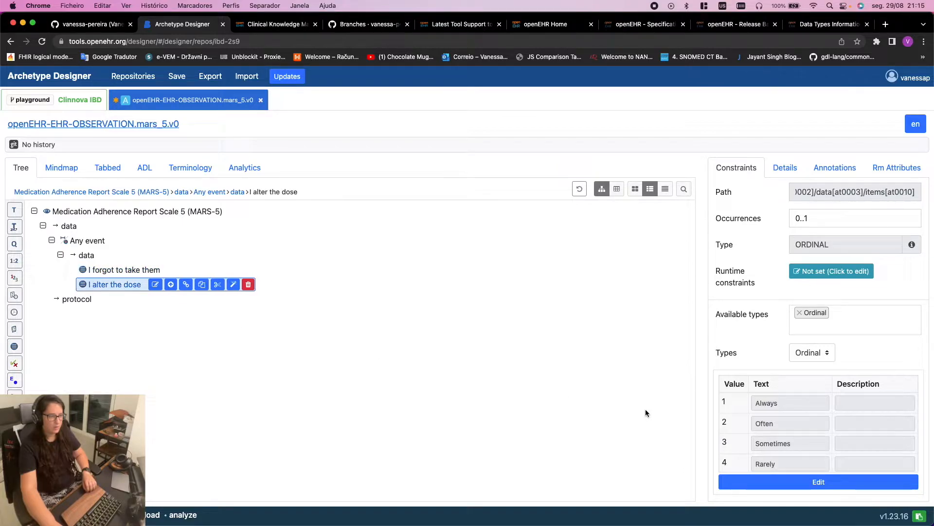
pyautogui.scroll(-2, 751, 404)
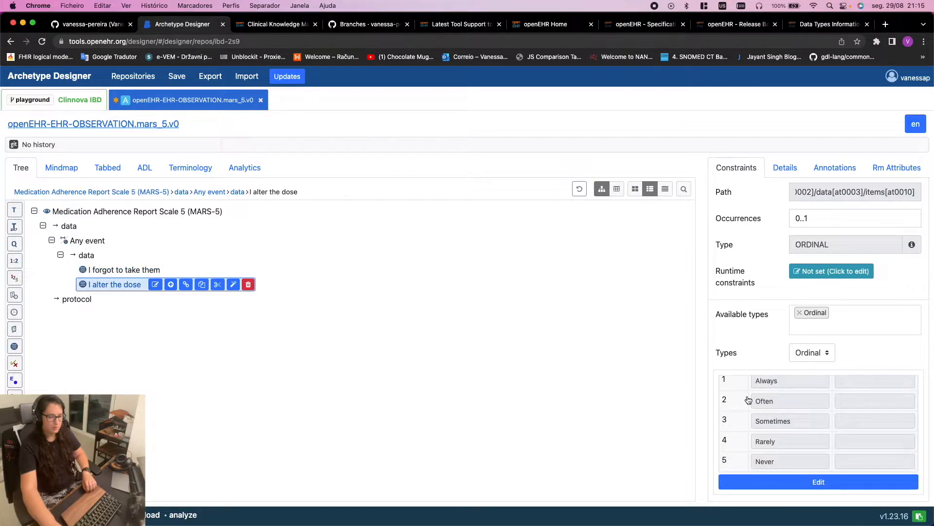
pyautogui.scroll(2, 749, 401)
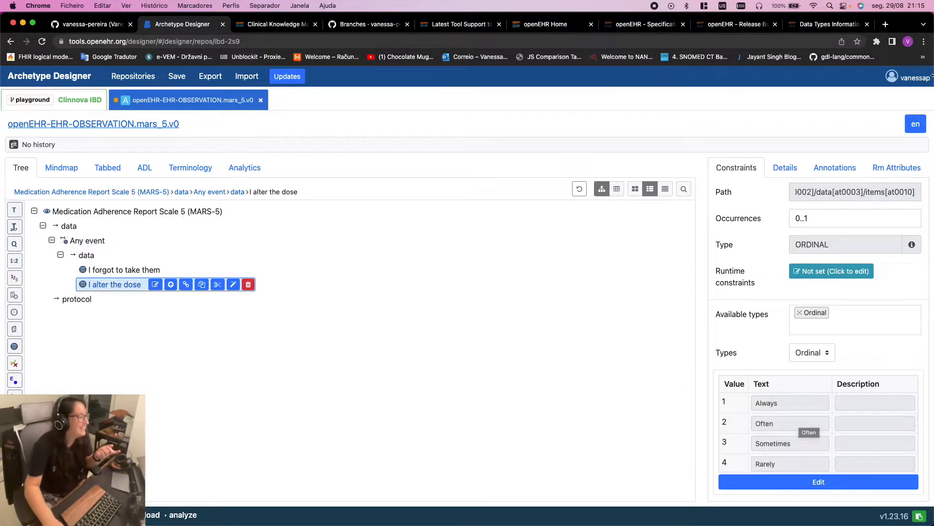
pyautogui.click(147, 169)
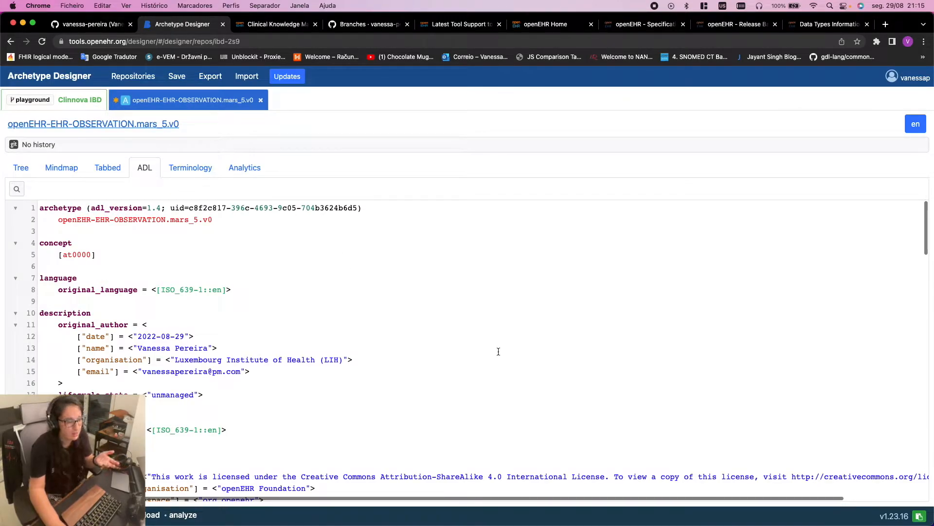
pyautogui.scroll(-3, 498, 352)
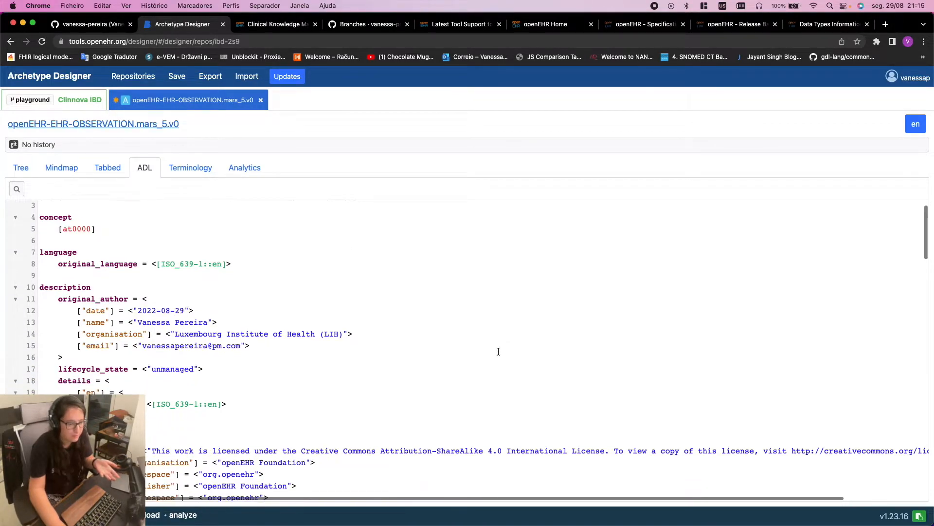
pyautogui.scroll(-3, 498, 351)
pyautogui.scroll(-2, 498, 351)
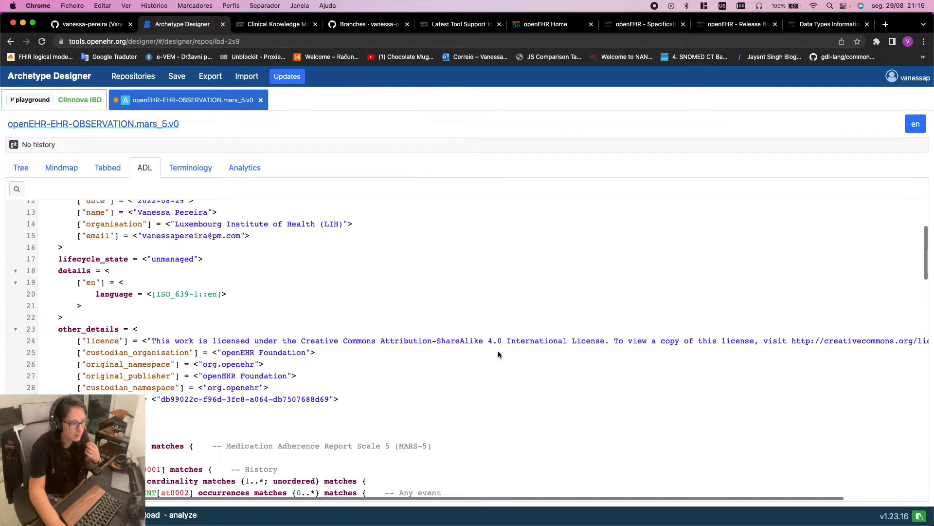
pyautogui.scroll(-10, 498, 351)
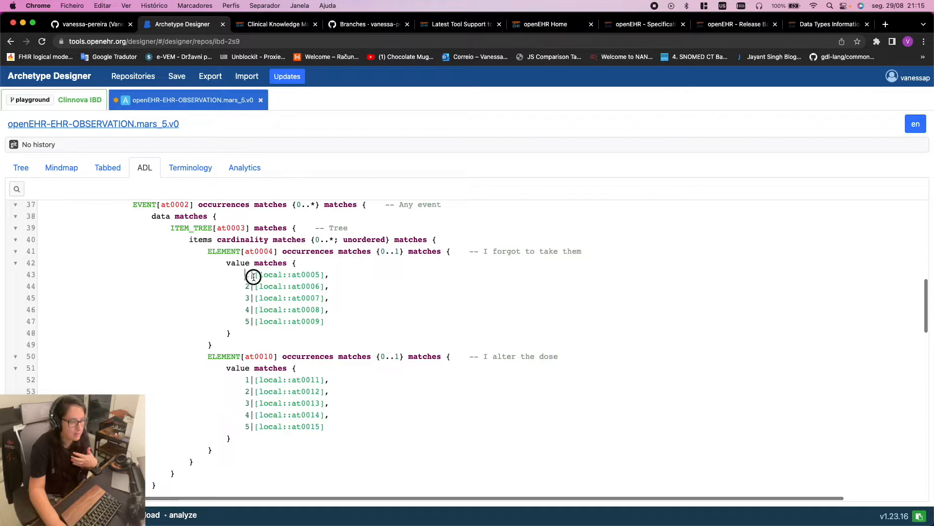
pyautogui.moveTo(247, 276); pyautogui.dragTo(326, 317)
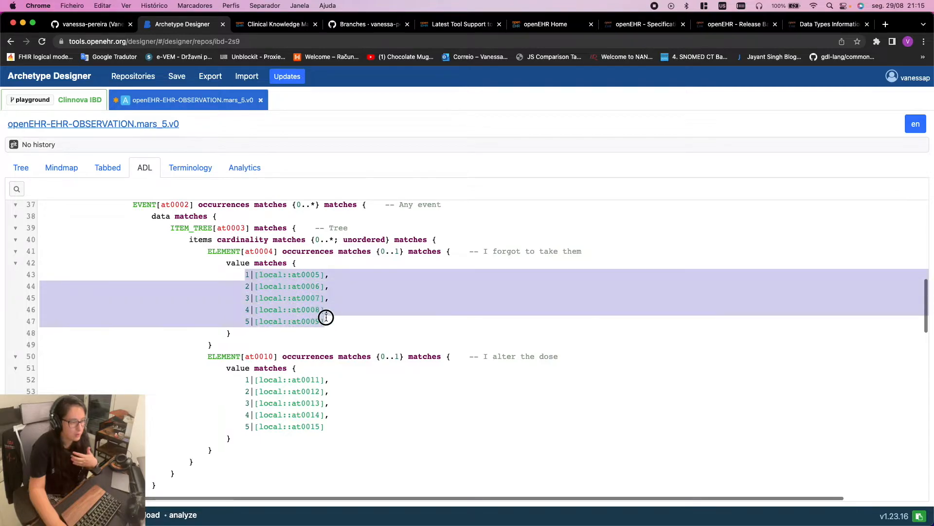
pyautogui.click(240, 378)
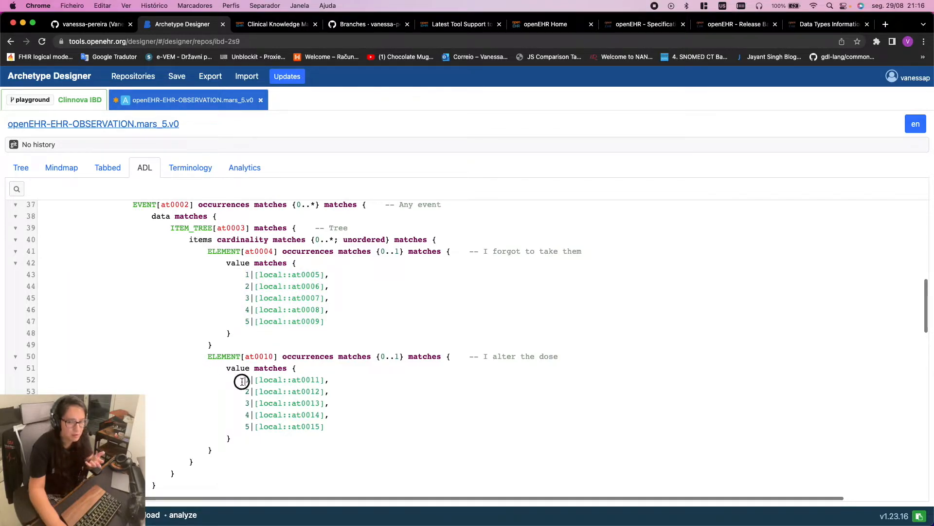
pyautogui.moveTo(242, 381); pyautogui.dragTo(358, 441)
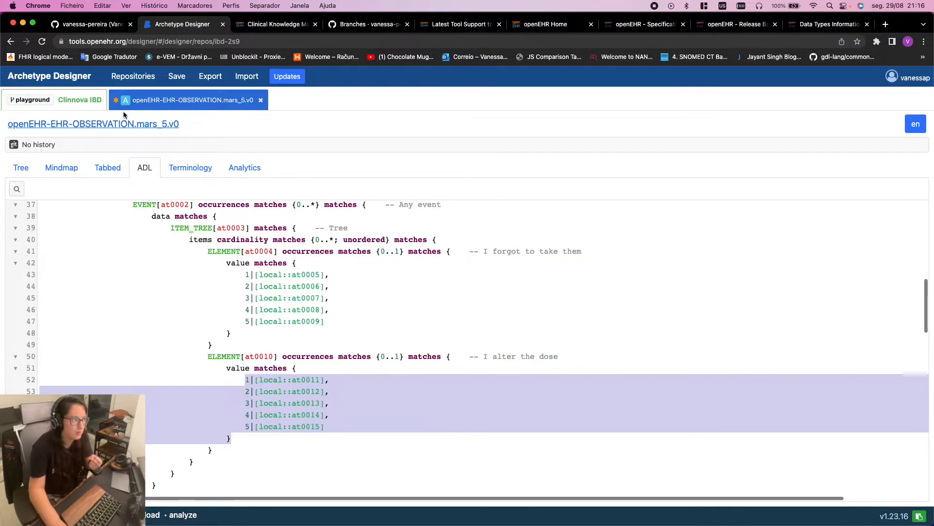
pyautogui.click(17, 168)
pyautogui.click(123, 269)
pyautogui.click(120, 281)
pyautogui.click(120, 270)
pyautogui.click(121, 284)
pyautogui.click(119, 271)
pyautogui.click(120, 286)
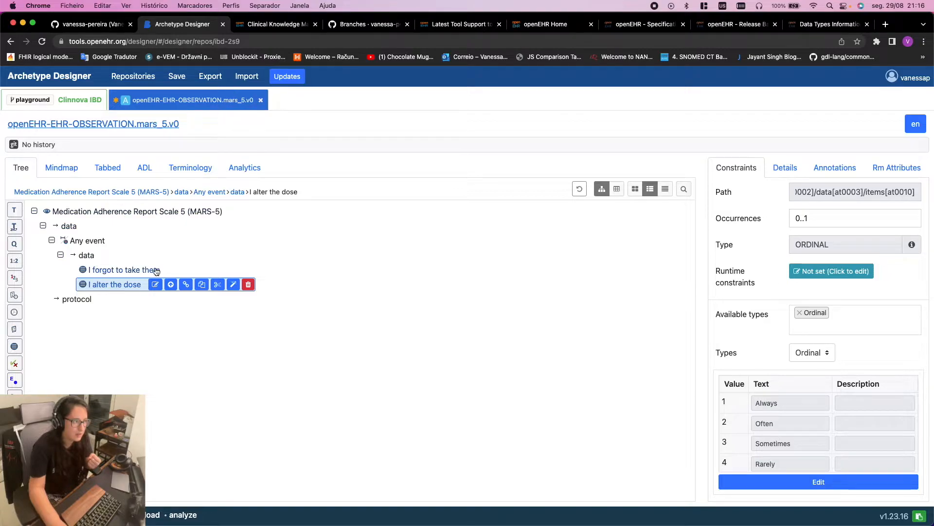
# In the ADL source, compare both items' value codes on lines 43–47 and 52–56
pyautogui.click(138, 270)
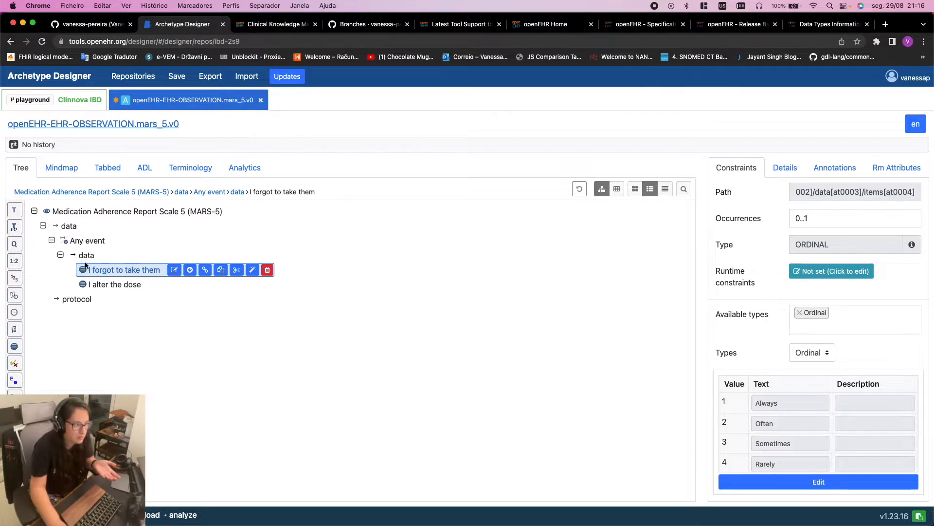
pyautogui.click(108, 286)
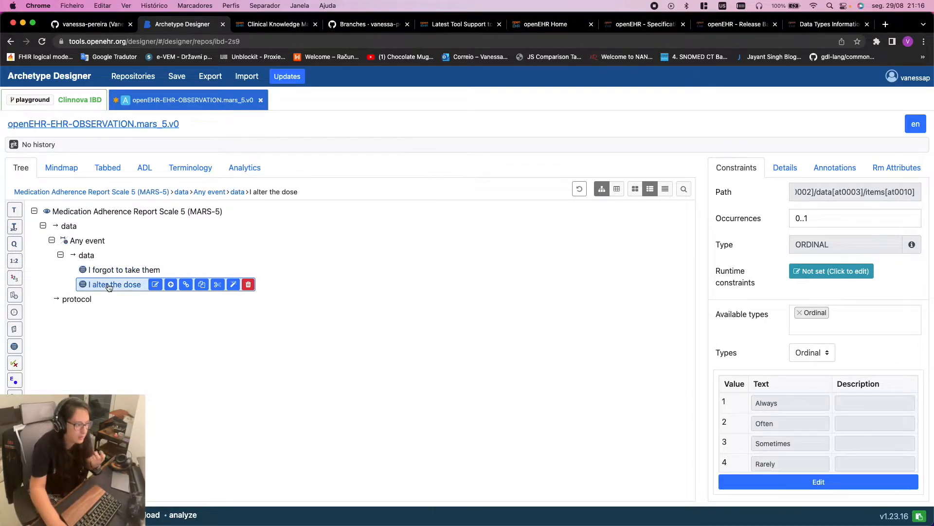
pyautogui.click(143, 166)
pyautogui.scroll(-10, 239, 262)
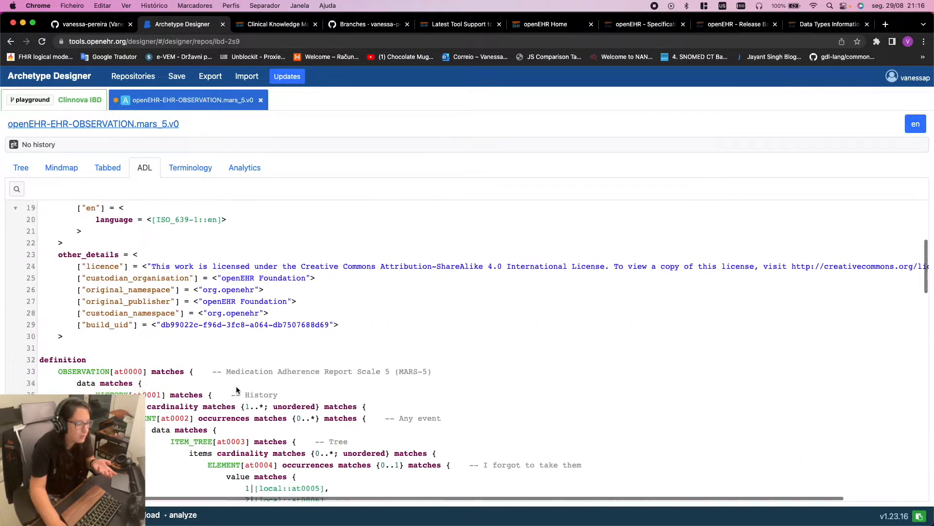
pyautogui.moveTo(244, 265); pyautogui.dragTo(350, 310)
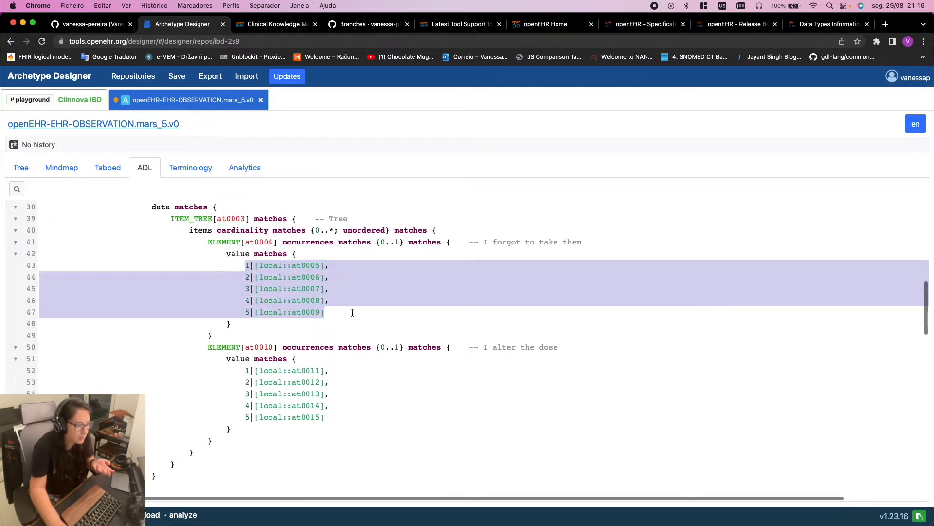
pyautogui.moveTo(242, 370); pyautogui.dragTo(331, 418)
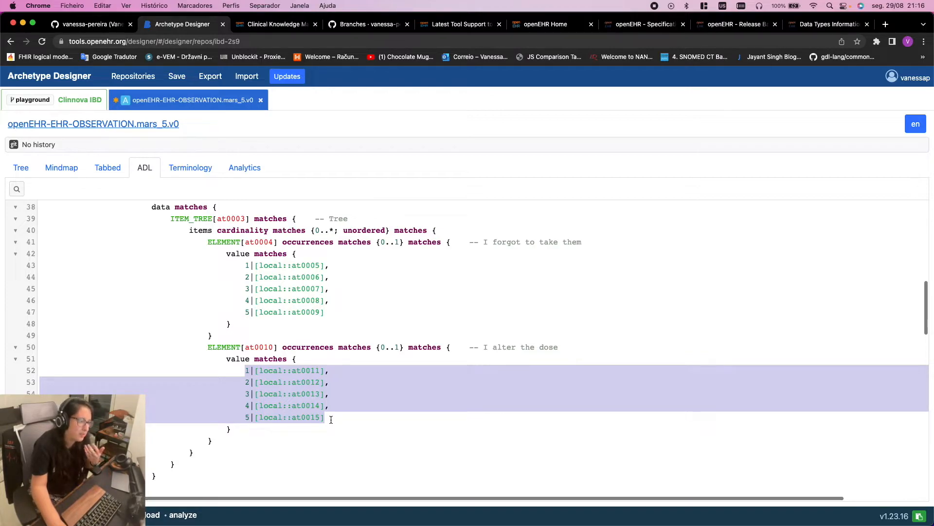
pyautogui.click(349, 353)
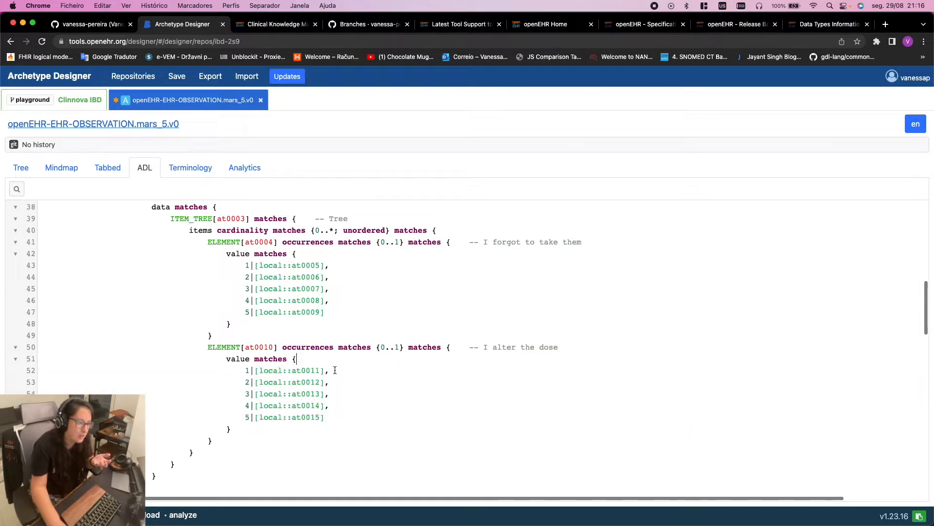
# Review the ontology term definitions, including 'I alter the dose' terms at0011–at0015, Always through Never
pyautogui.scroll(-10, 335, 370)
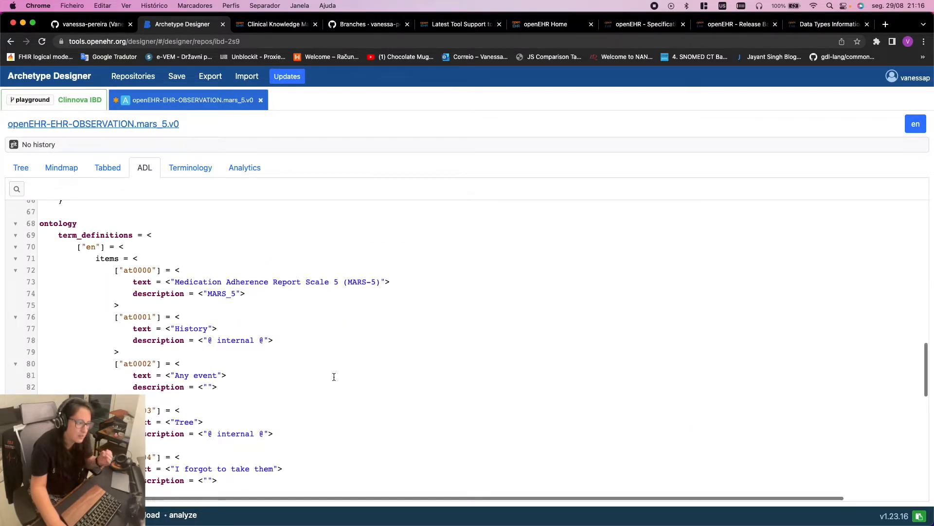
pyautogui.scroll(-7, 334, 376)
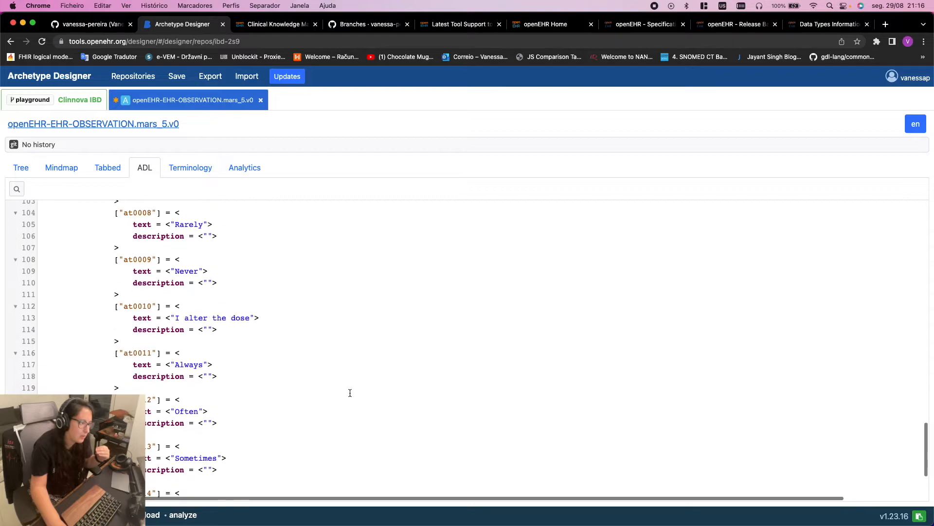
pyautogui.scroll(1, 349, 393)
pyautogui.moveTo(85, 282); pyautogui.dragTo(246, 374)
pyautogui.scroll(-3, 246, 377)
pyautogui.click(77, 364)
pyautogui.moveTo(103, 370); pyautogui.dragTo(271, 397)
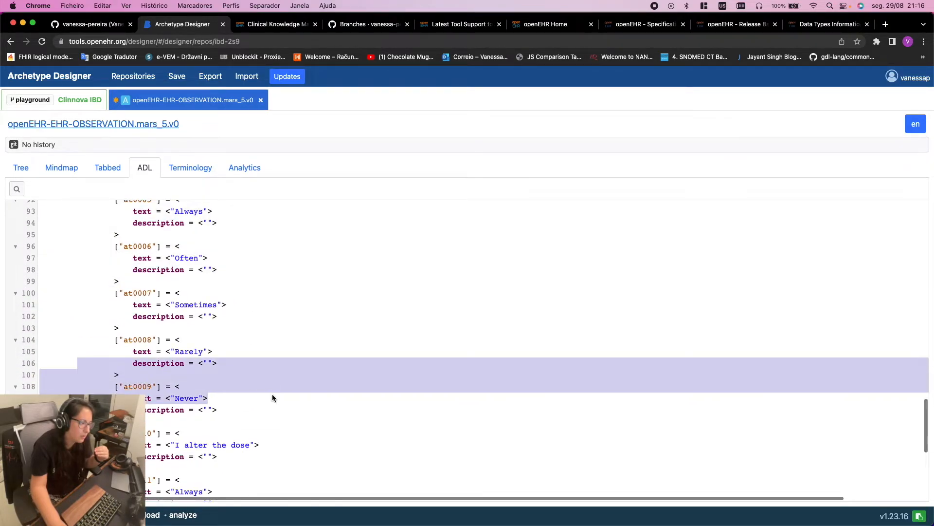
pyautogui.scroll(-7, 271, 391)
pyautogui.moveTo(77, 247); pyautogui.dragTo(309, 392)
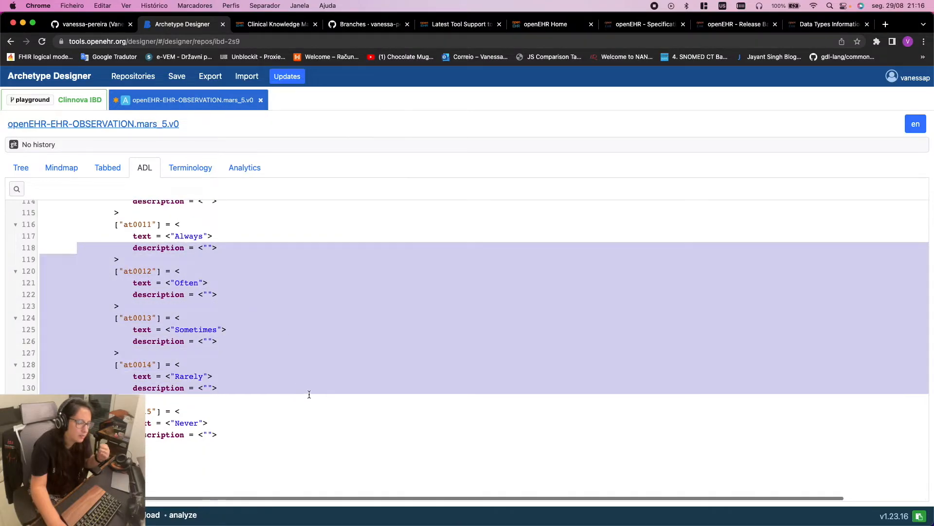
pyautogui.click(309, 392)
pyautogui.scroll(3, 342, 397)
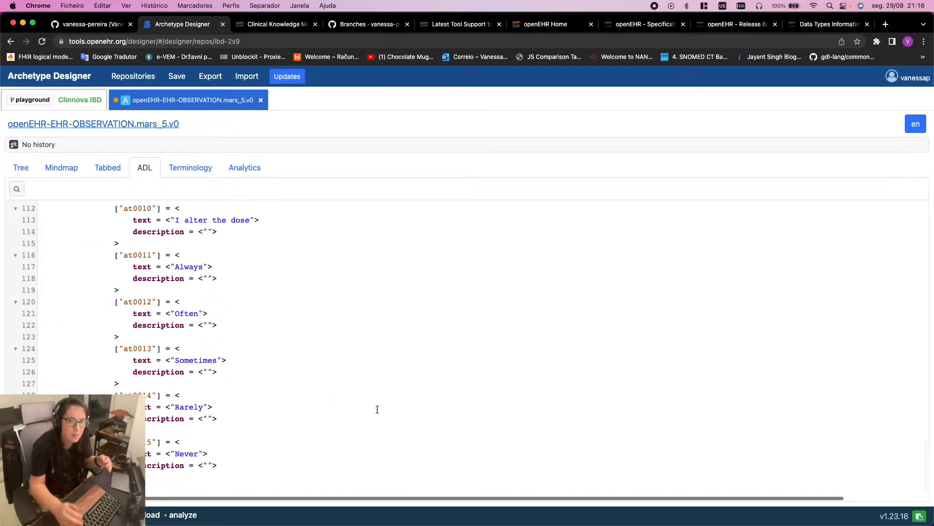
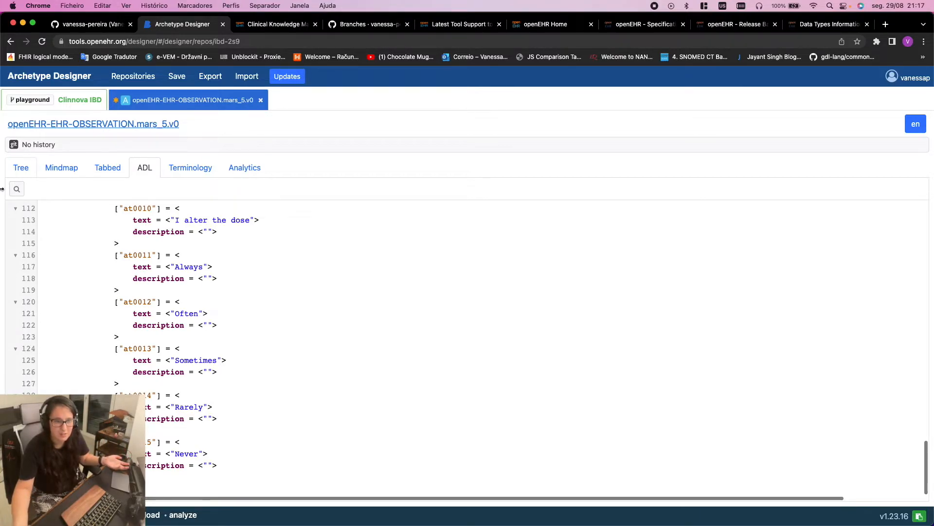
# Compare the ADL source with the 'I forgot to take them' item in the tree
pyautogui.click(21, 169)
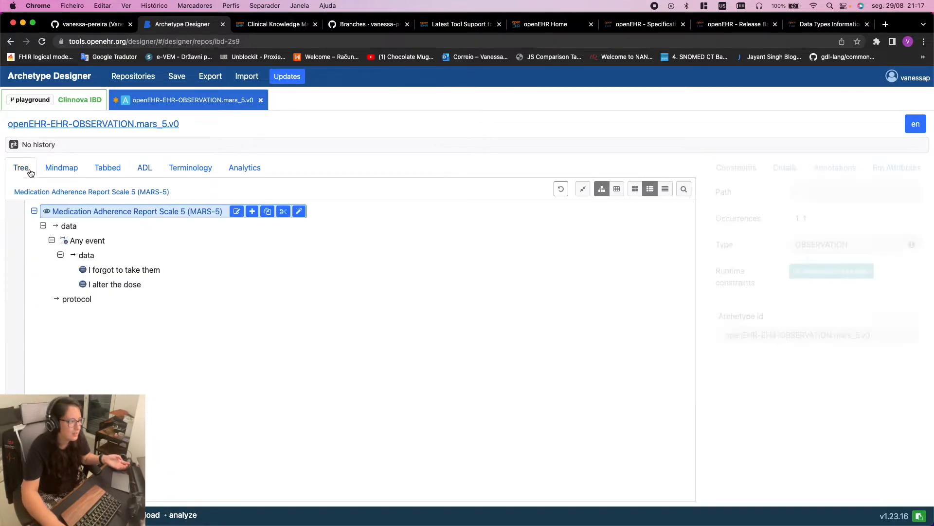
pyautogui.click(139, 176)
pyautogui.scroll(-10, 269, 311)
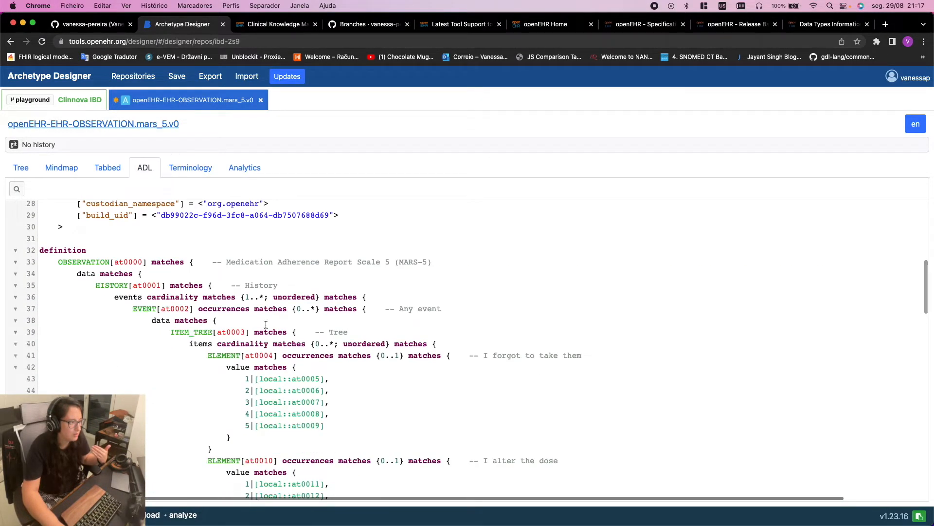
pyautogui.scroll(-6, 361, 357)
pyautogui.scroll(6, 361, 357)
pyautogui.scroll(-2, 247, 346)
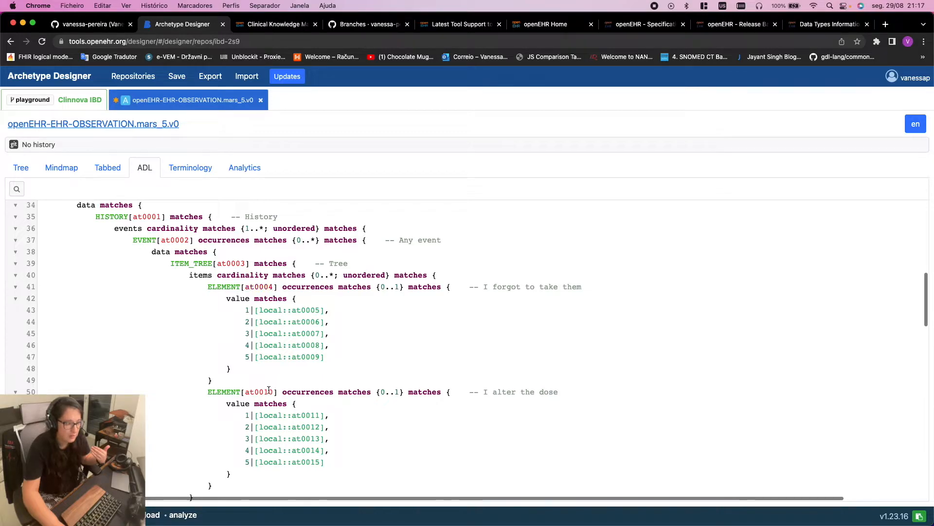
pyautogui.click(256, 288)
pyautogui.click(111, 271)
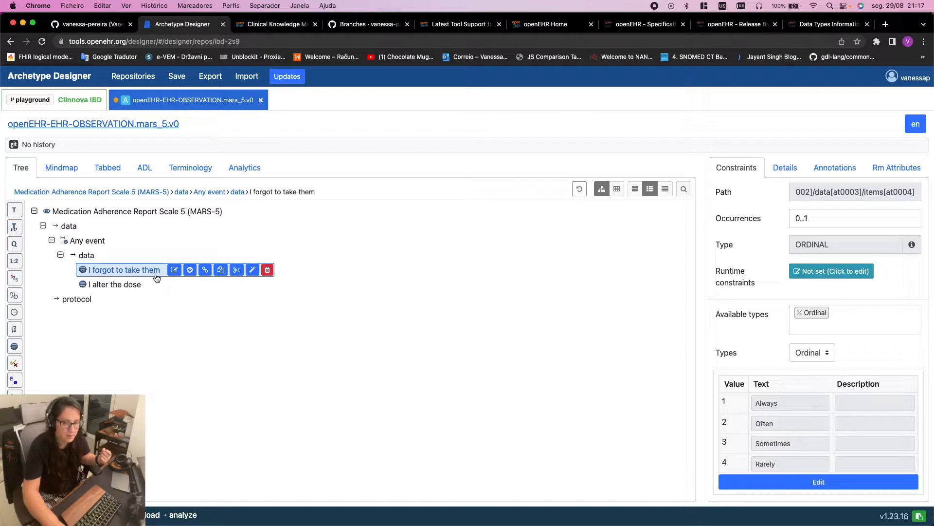
# Trace code at0010 to the 'I alter the dose' item and check its ADL values
pyautogui.click(144, 168)
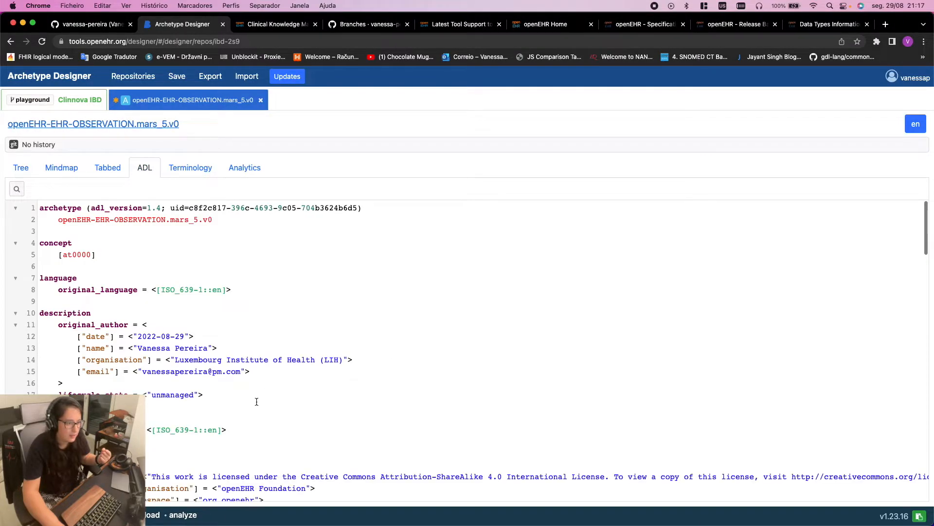
pyautogui.scroll(-10, 317, 379)
pyautogui.scroll(3, 302, 370)
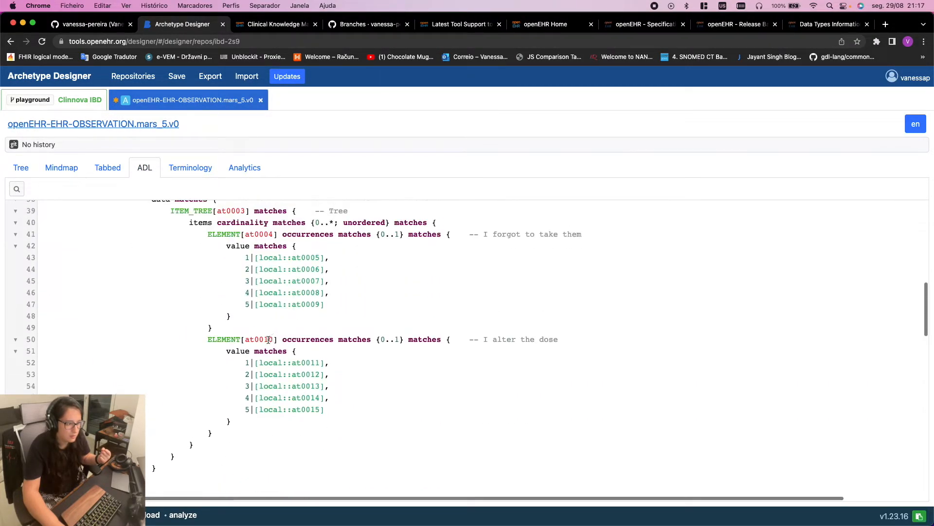
pyautogui.click(258, 339)
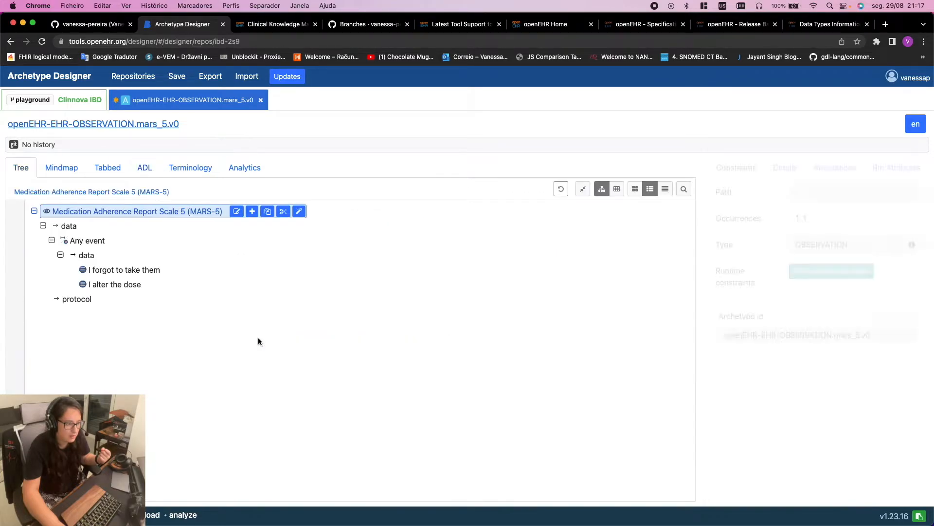
pyautogui.click(135, 286)
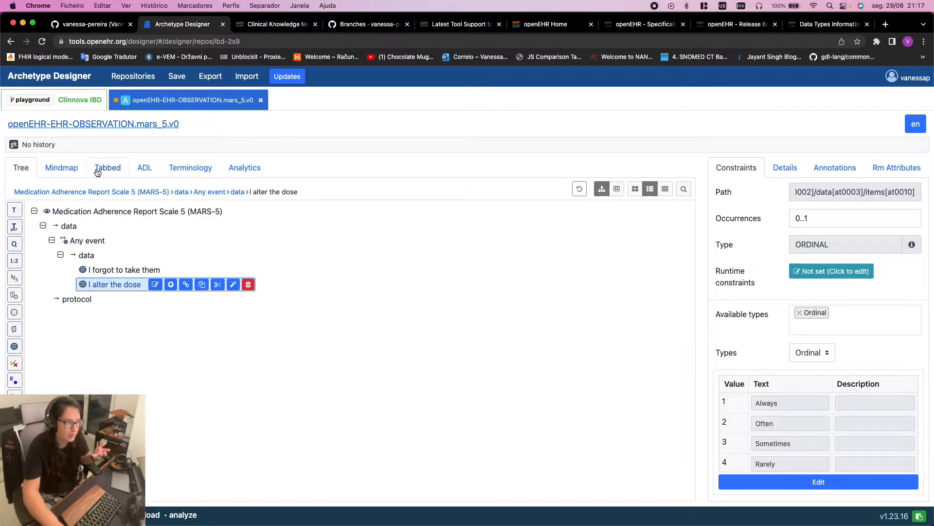
pyautogui.click(144, 168)
pyautogui.scroll(-15, 337, 323)
pyautogui.scroll(4, 292, 311)
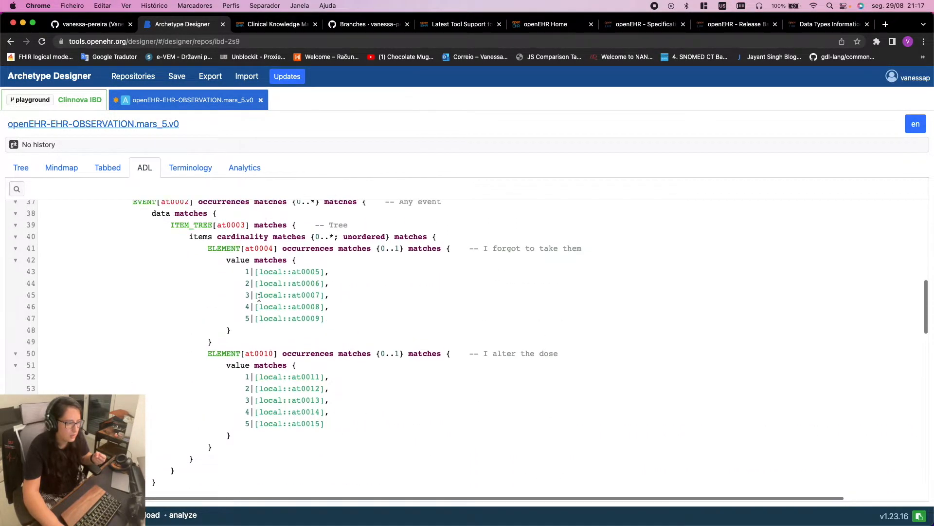
# Try pasting the first item's value lines over the second item's values, then undo it
pyautogui.moveTo(231, 269); pyautogui.dragTo(346, 316)
pyautogui.press('super+c')
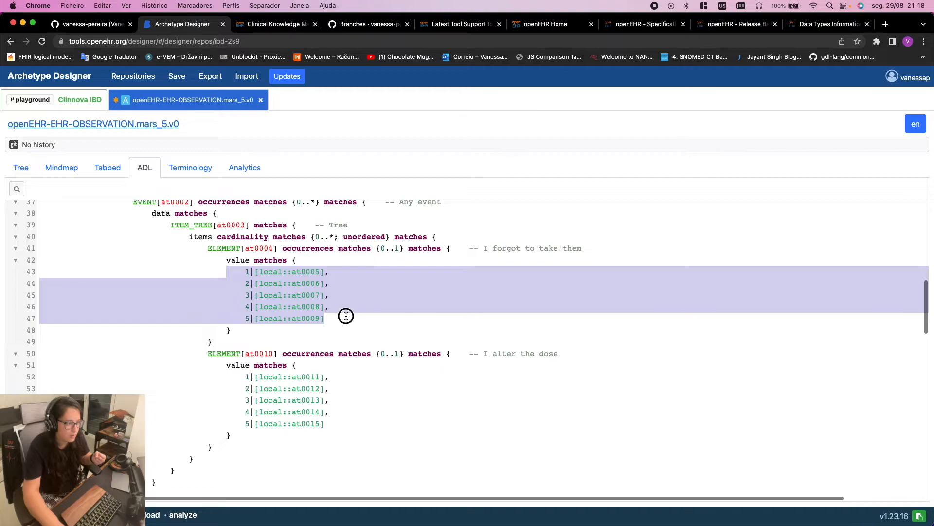
pyautogui.moveTo(247, 376); pyautogui.dragTo(338, 422)
pyautogui.press('super+v')
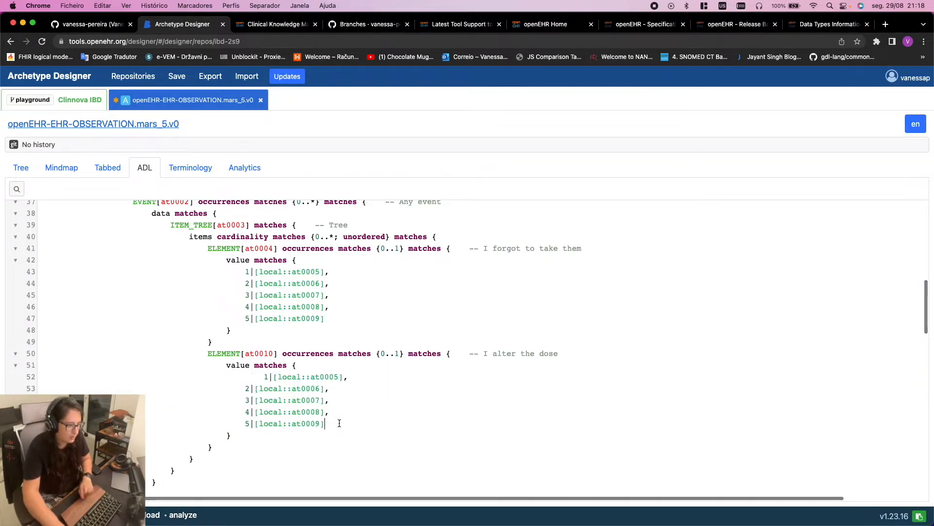
pyautogui.click(263, 376)
pyautogui.press('BackSpace')
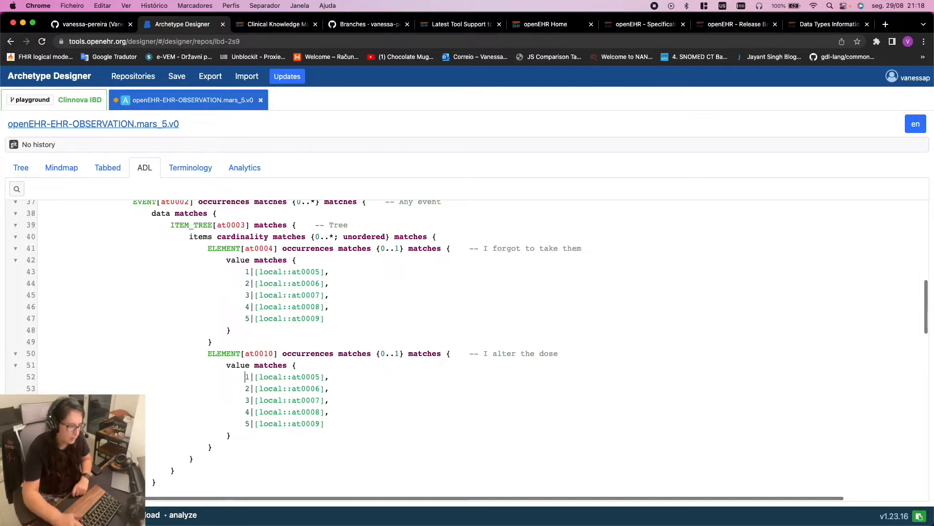
pyautogui.scroll(-15, 229, 367)
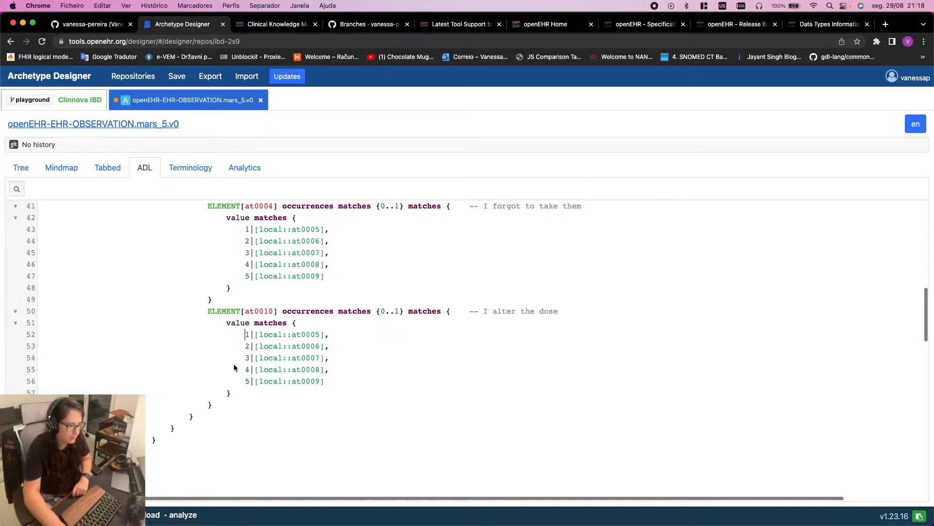
pyautogui.scroll(-4, 235, 368)
pyautogui.scroll(20, 233, 380)
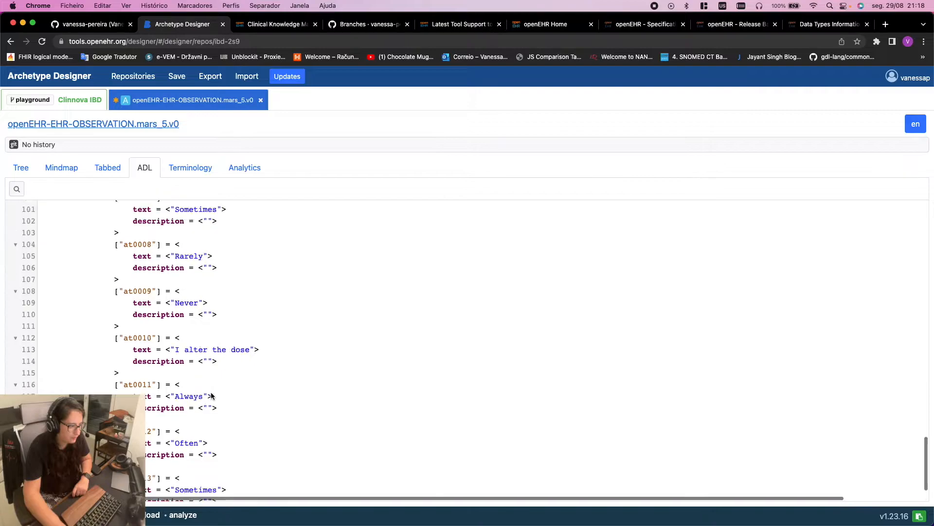
pyautogui.scroll(-5, 229, 392)
pyautogui.scroll(5, 228, 392)
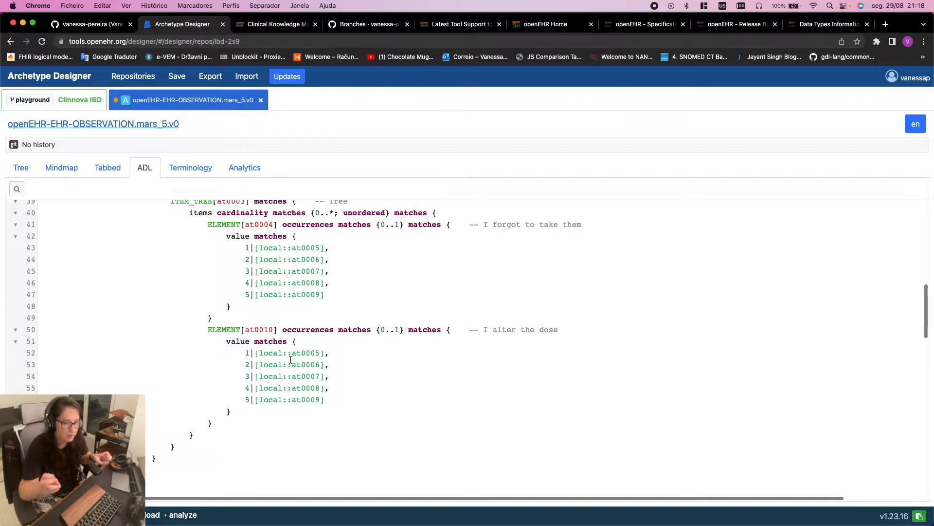
pyautogui.press('Tab')
pyautogui.press('super+z')
pyautogui.press('super+z')
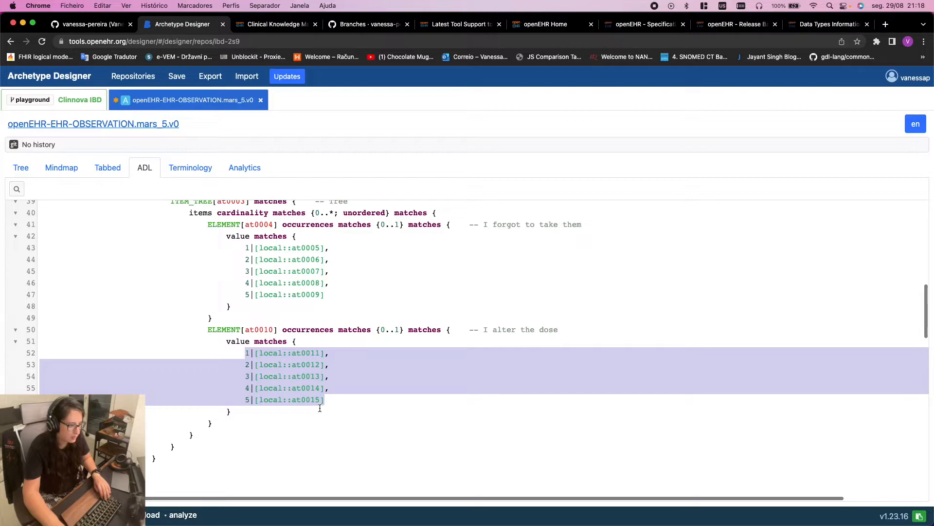
pyautogui.click(312, 352)
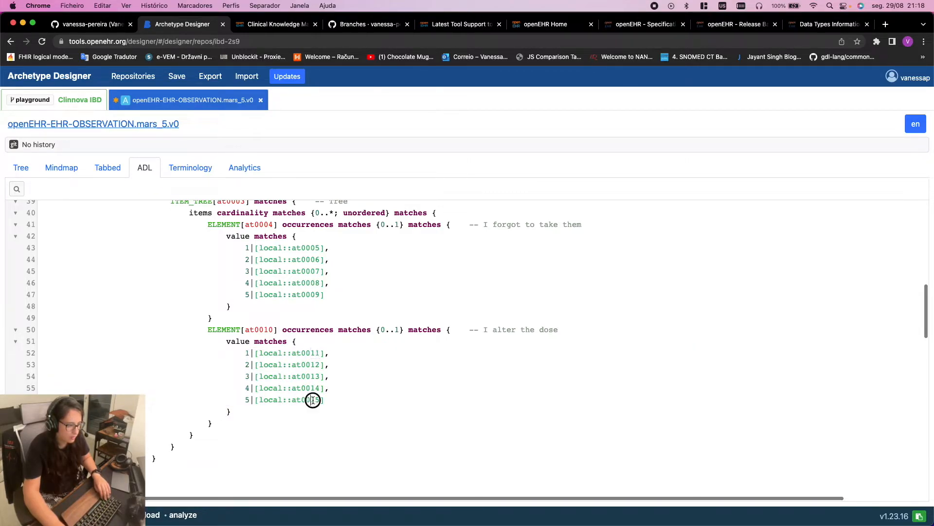
# Replace the at0011–at0015 value lines with the at0005–at0009 values
pyautogui.moveTo(340, 409); pyautogui.dragTo(90, 361)
pyautogui.click(288, 419)
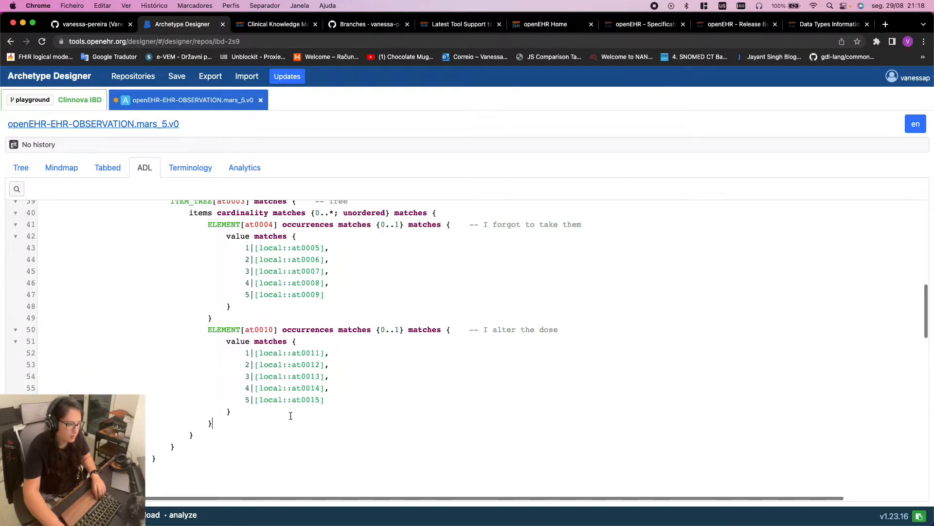
pyautogui.moveTo(328, 400); pyautogui.dragTo(27, 351)
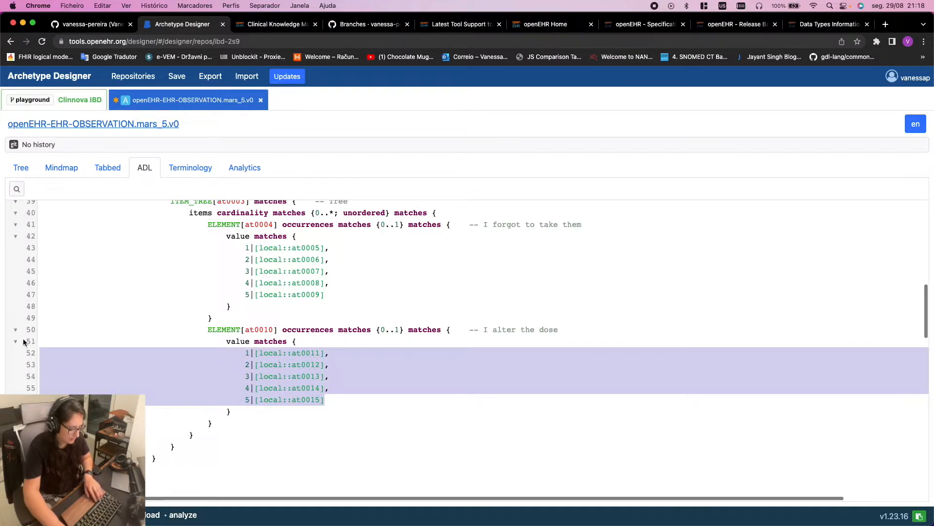
pyautogui.press('super+v')
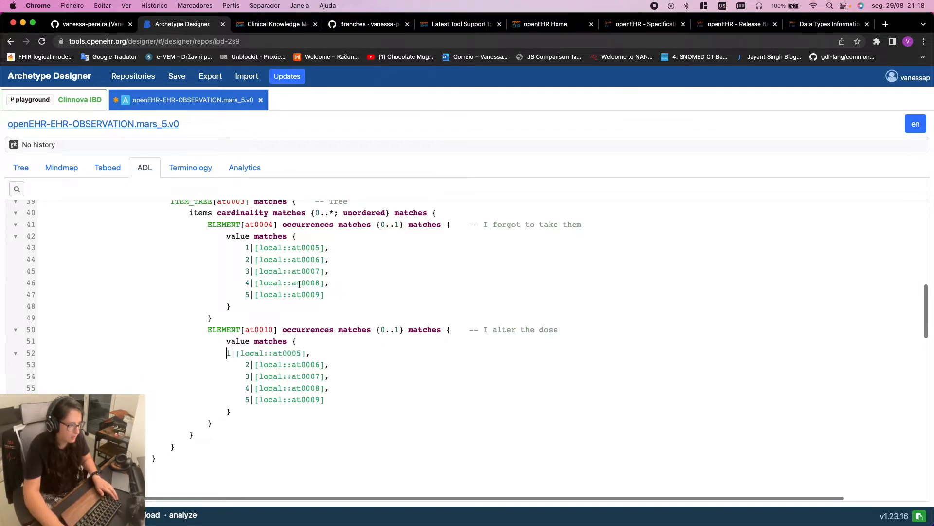
pyautogui.scroll(-15, 341, 380)
pyautogui.scroll(-2, 326, 381)
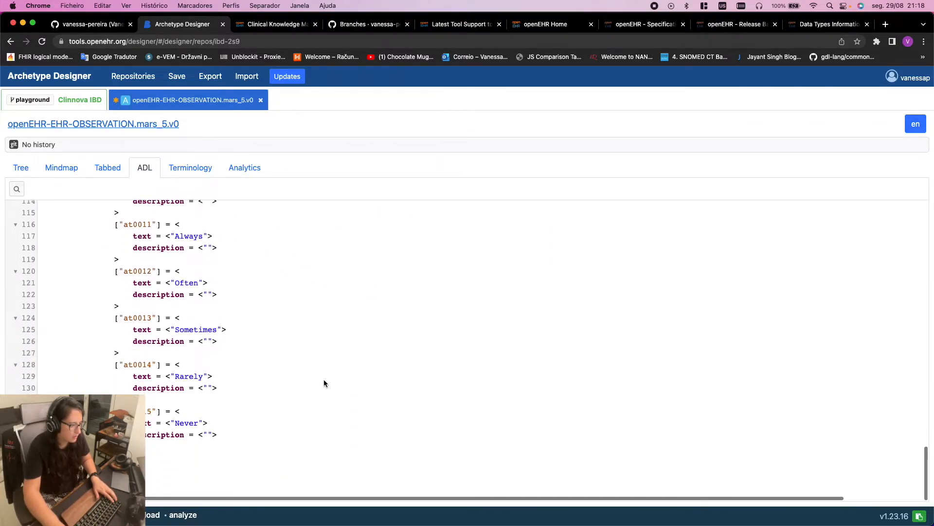
# Delete the now-unused at0011–at0015 term definitions from the terminology
pyautogui.moveTo(221, 435); pyautogui.dragTo(181, 435)
pyautogui.click(119, 446)
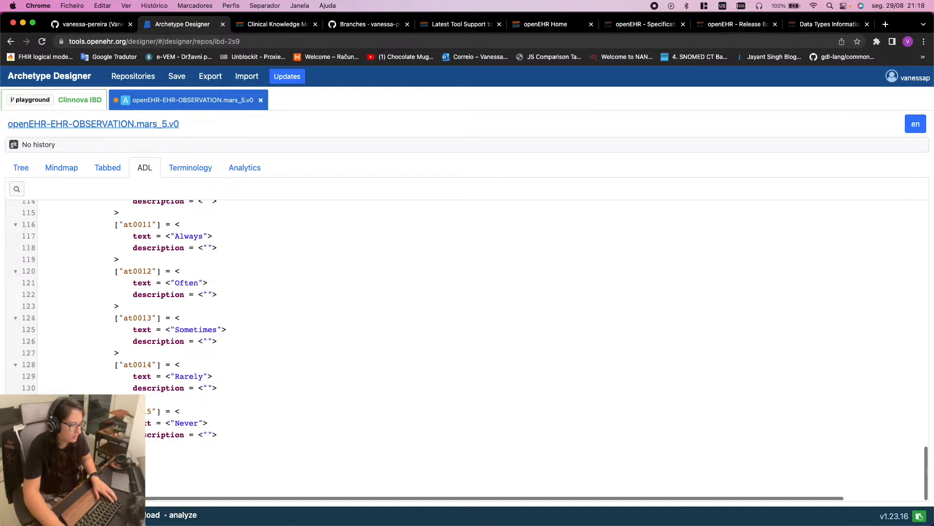
pyautogui.moveTo(119, 446); pyautogui.dragTo(30, 362)
pyautogui.scroll(2, 66, 371)
pyautogui.scroll(3, 64, 366)
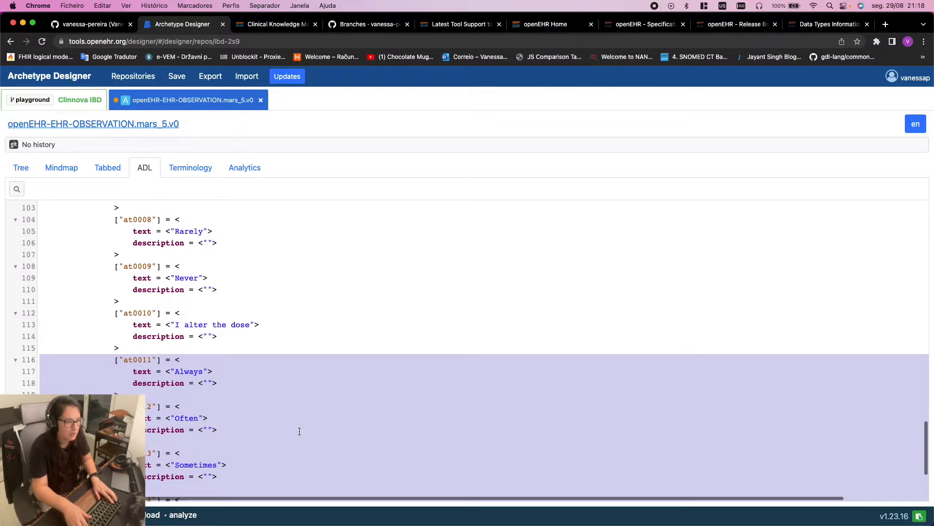
pyautogui.press('BackSpace')
pyautogui.press('BackSpace')
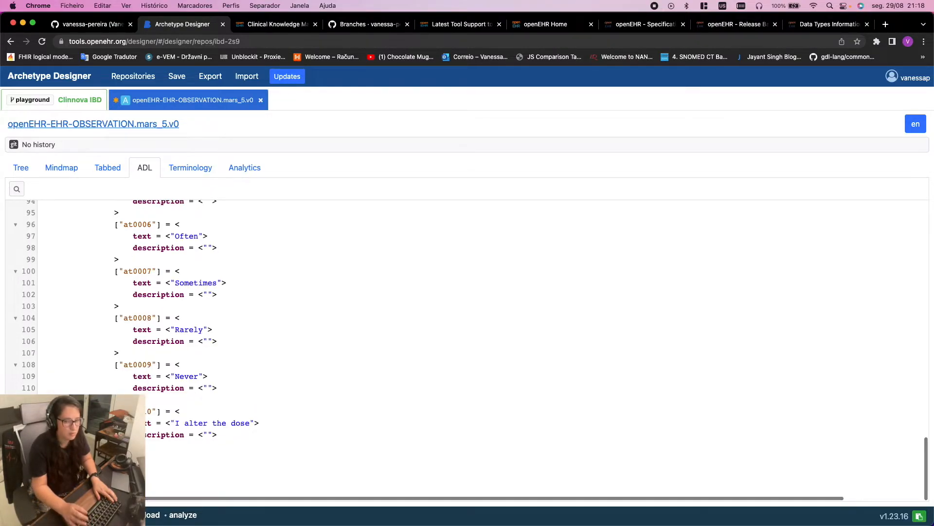
pyautogui.scroll(15, 370, 356)
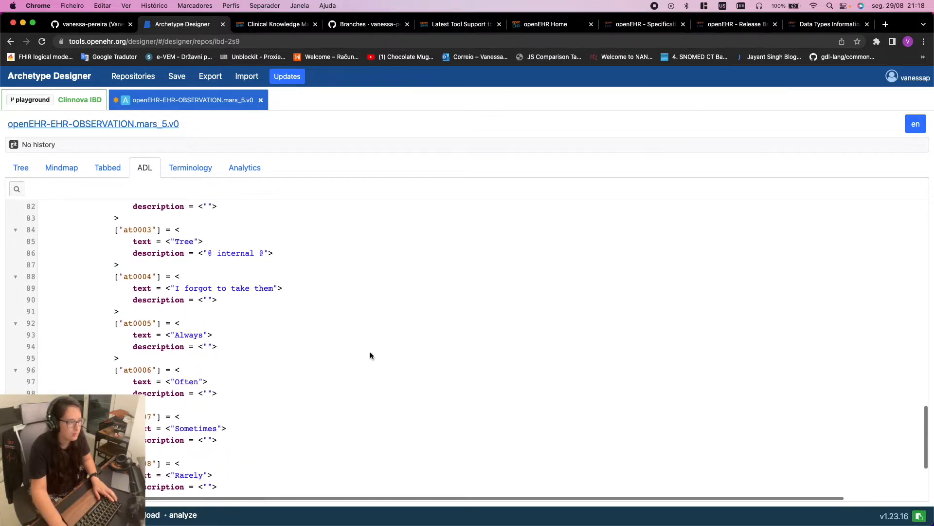
pyautogui.scroll(-5, 368, 361)
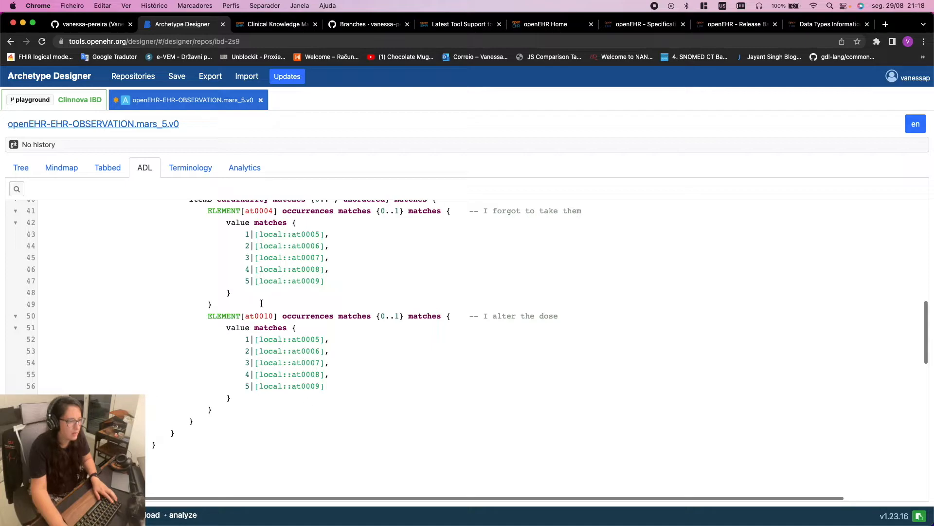
pyautogui.click(22, 168)
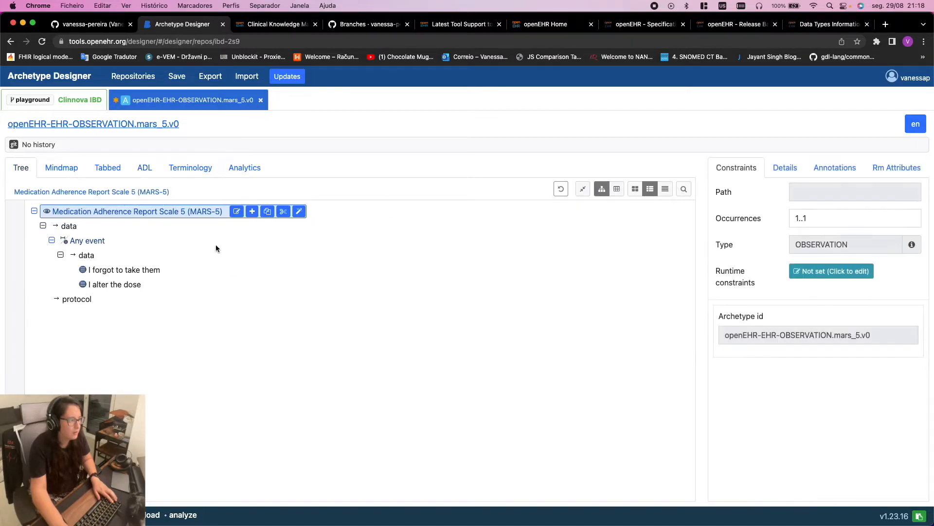
# Paste a copy of the 'I alter the dose' item into the inner data group
pyautogui.click(89, 256)
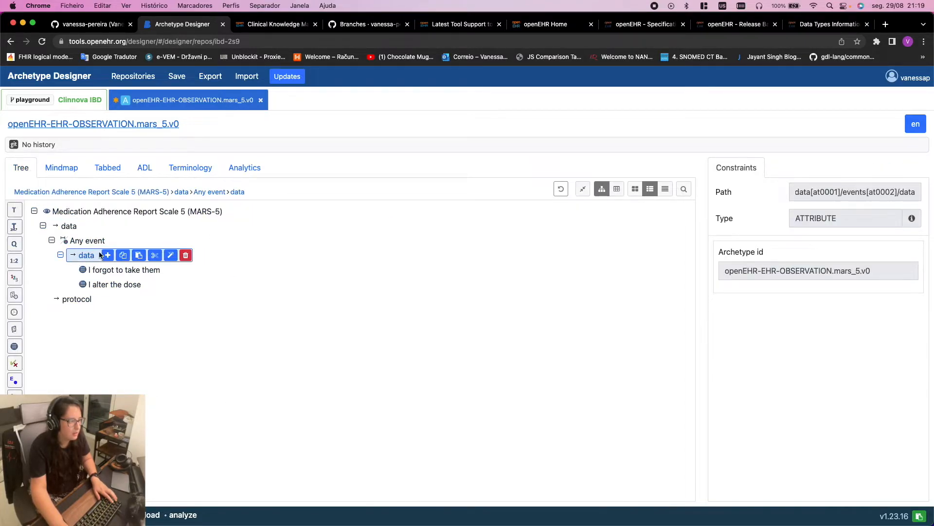
pyautogui.click(111, 285)
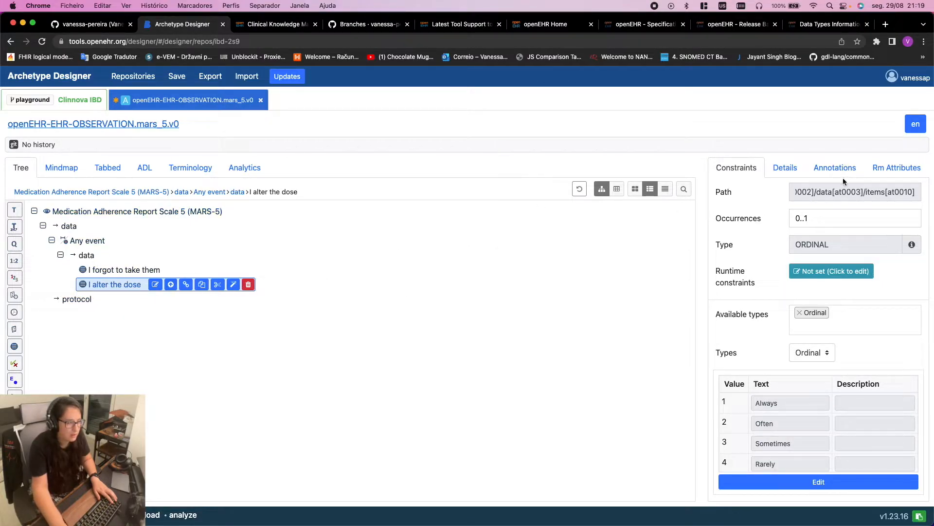
pyautogui.click(121, 271)
pyautogui.click(119, 285)
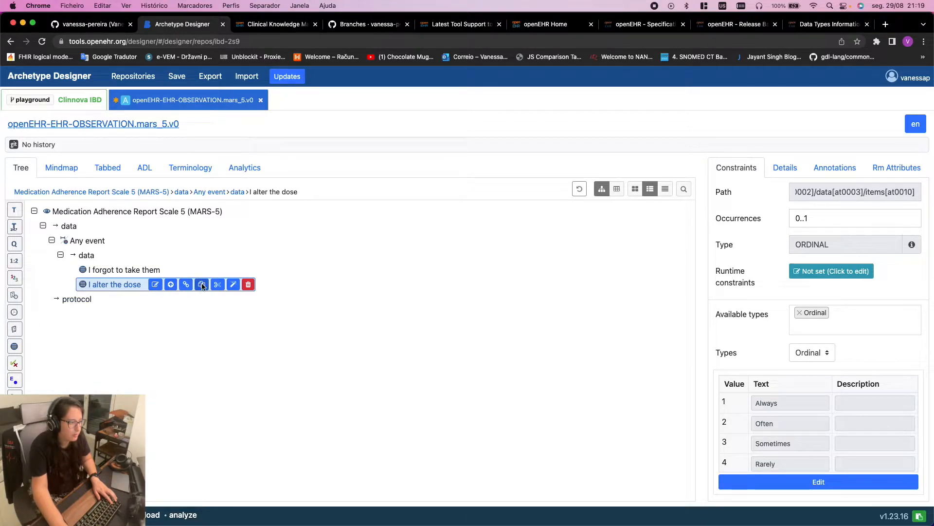
pyautogui.click(87, 256)
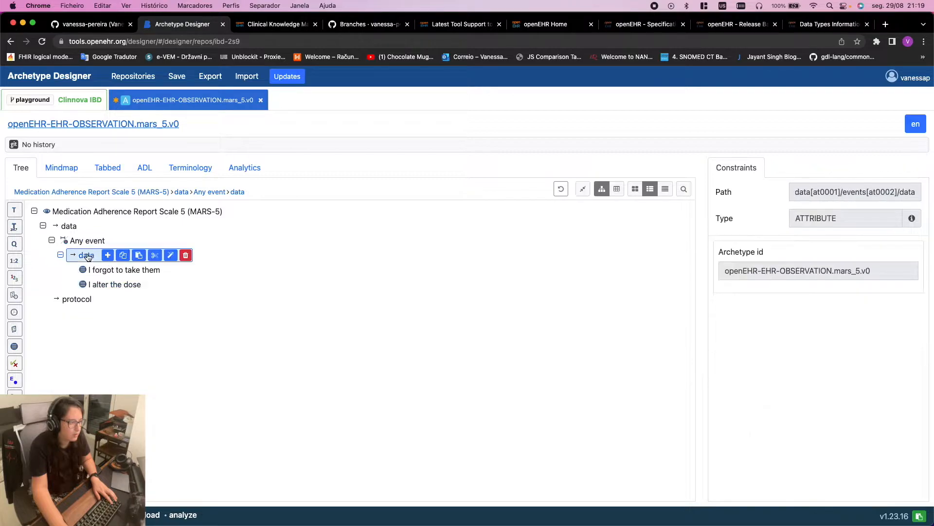
pyautogui.click(138, 255)
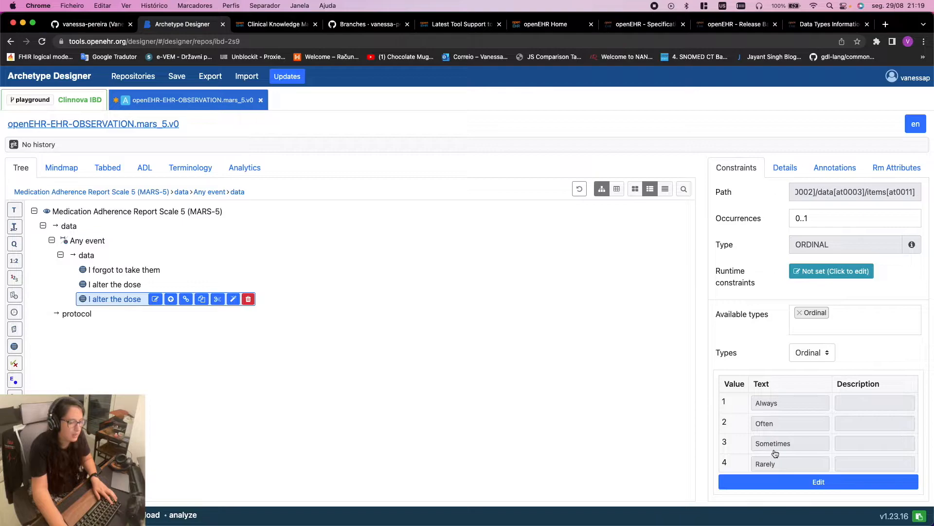
# Rename the copy to 'I stop taking them for a while', matching the questionnaire wording
pyautogui.scroll(-1, 776, 454)
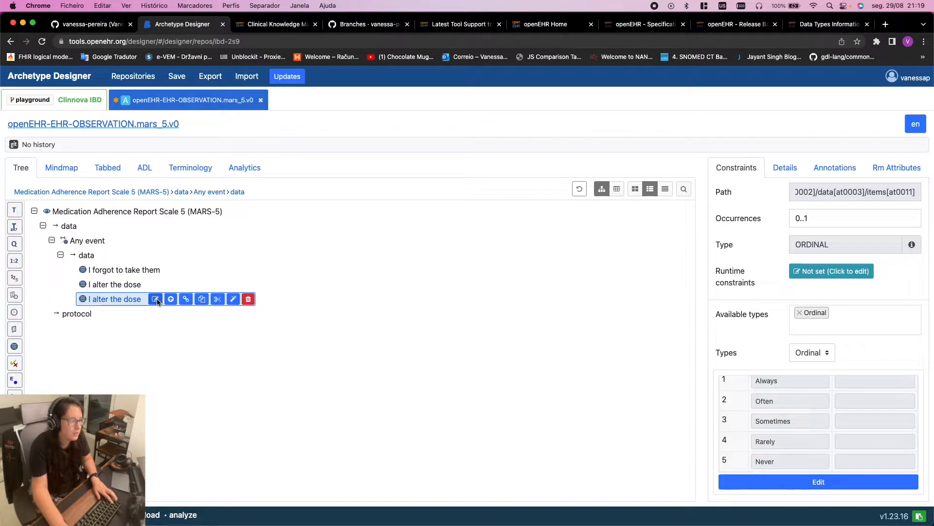
pyautogui.hotkey('ctrl', 'Right')
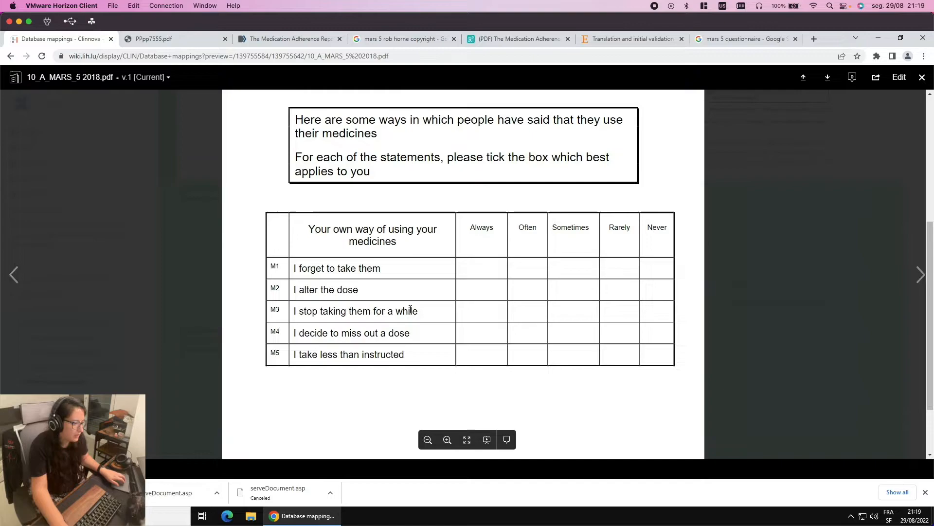
pyautogui.hotkey('ctrl', 'Left')
pyautogui.doubleClick(105, 302)
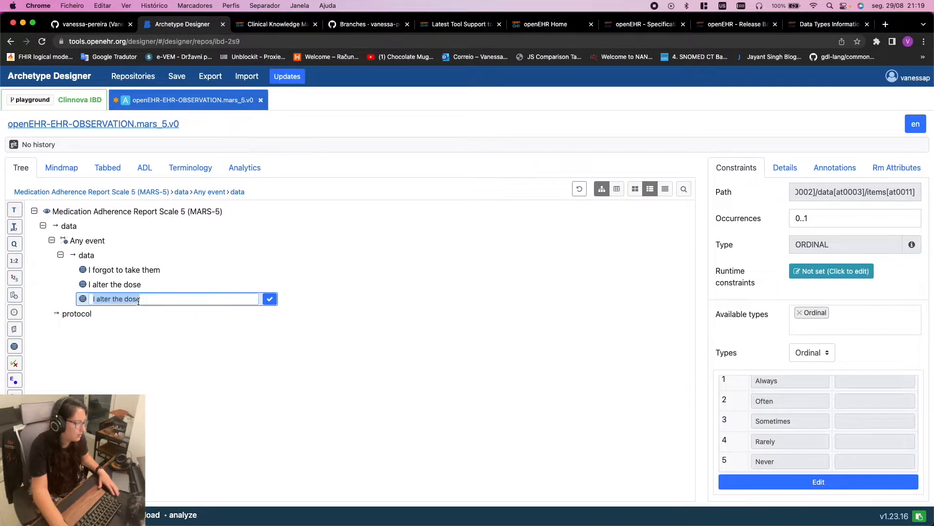
pyautogui.moveTo(96, 297); pyautogui.dragTo(194, 298)
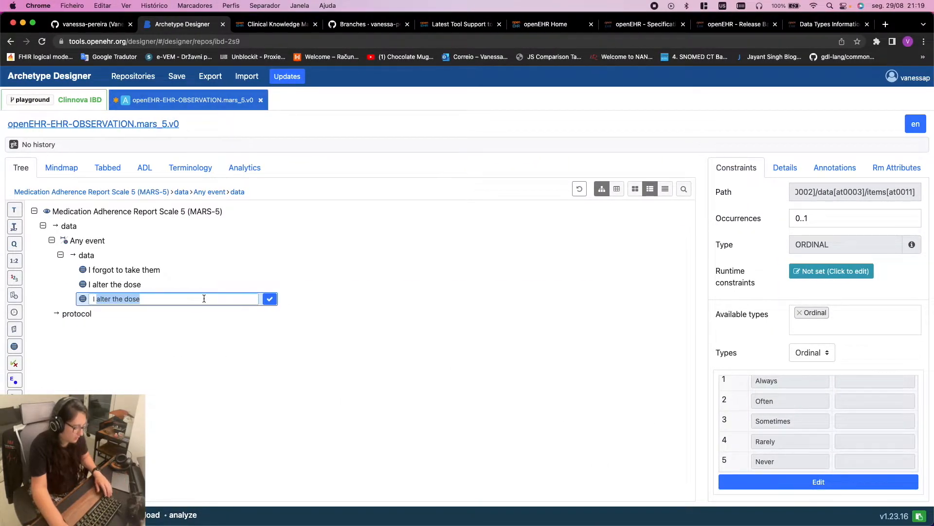
pyautogui.write('stop taking')
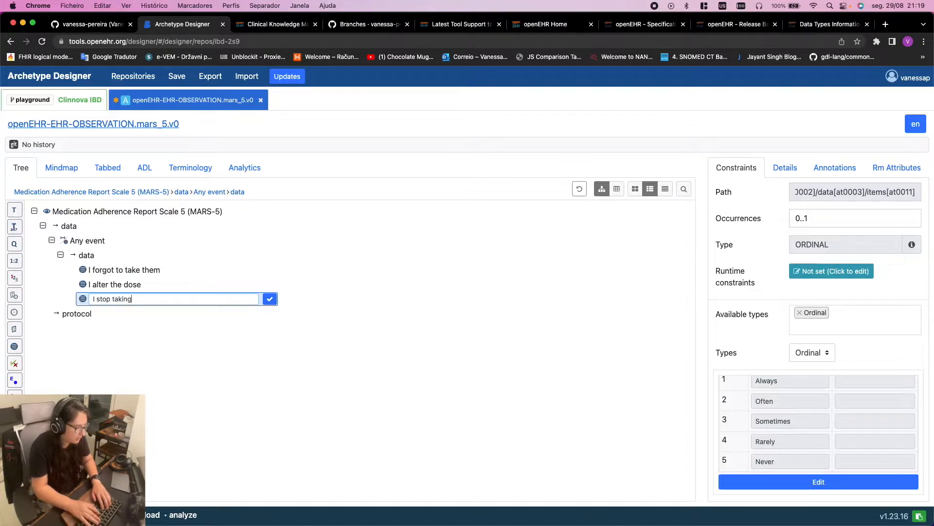
pyautogui.write(' them for a wh')
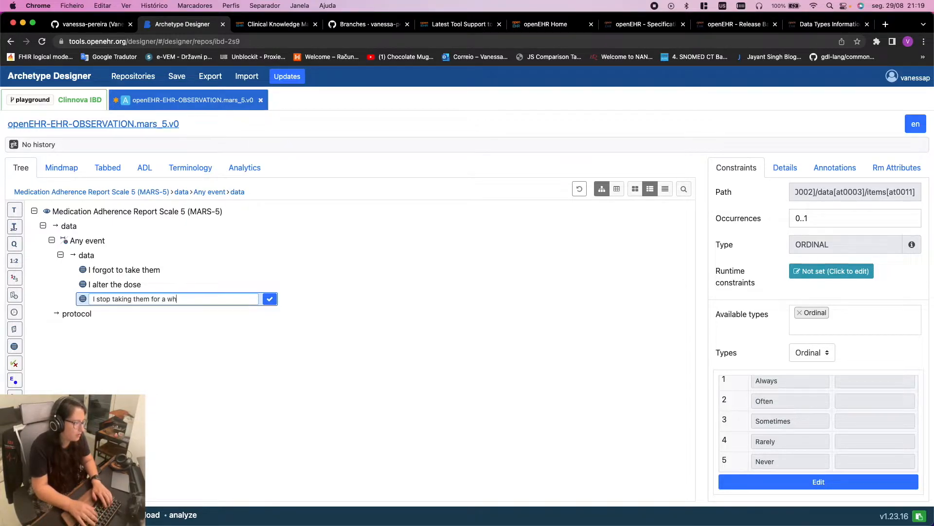
pyautogui.write('ile')
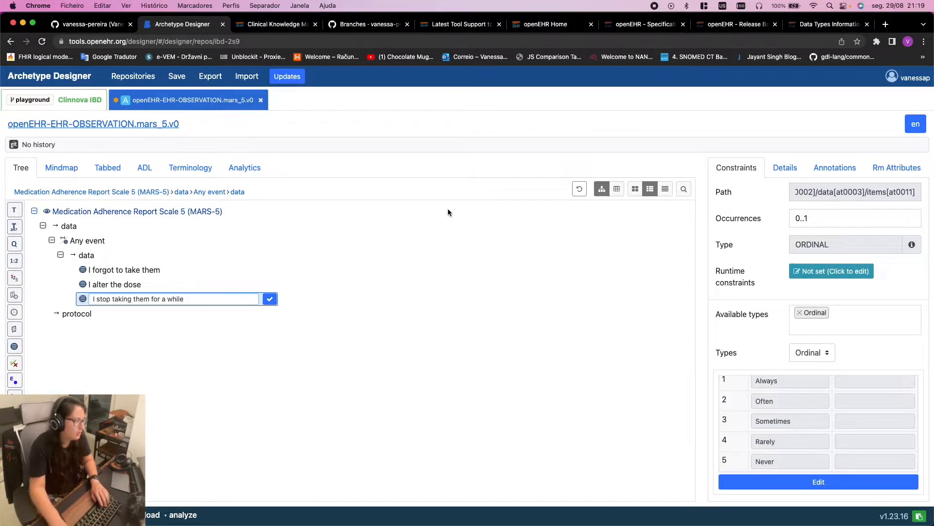
pyautogui.click(269, 299)
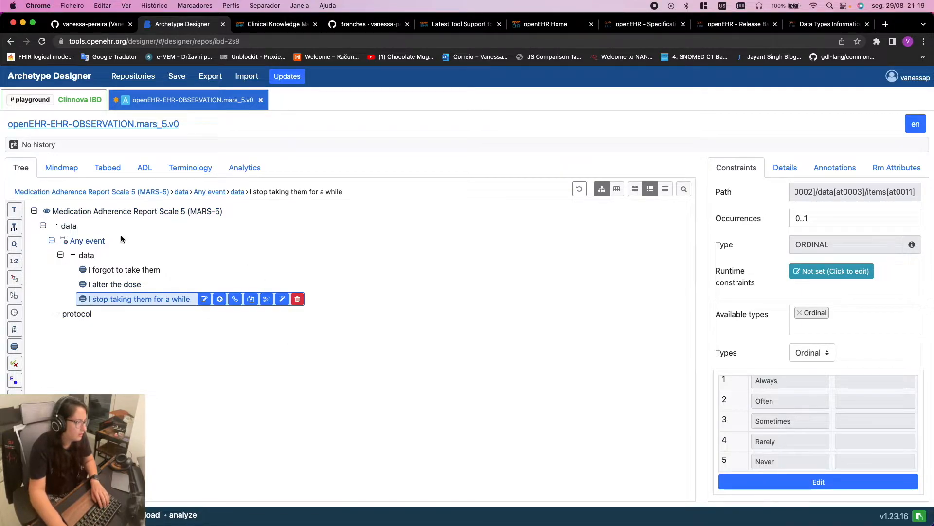
pyautogui.click(148, 170)
# Replace the third item's answer codes with at0005–at0009 in the ADL
pyautogui.scroll(-10, 462, 342)
pyautogui.scroll(3, 448, 343)
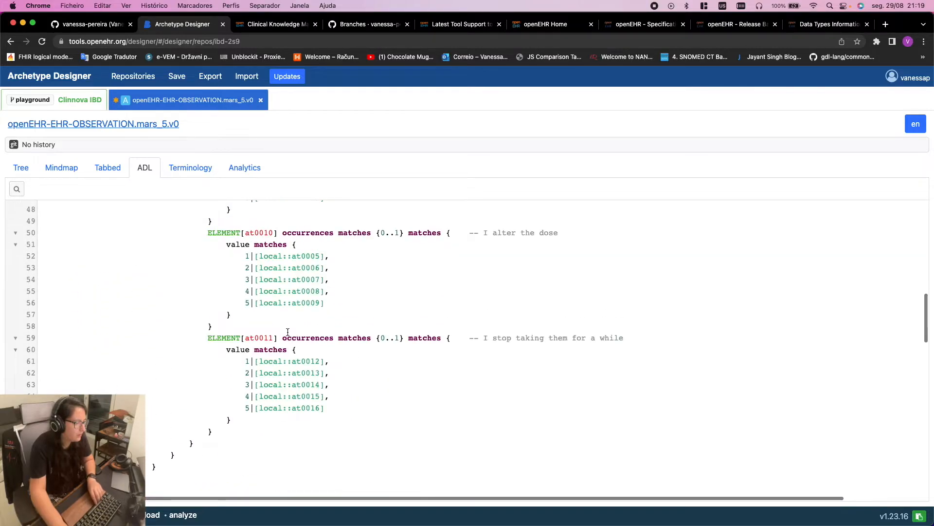
pyautogui.moveTo(325, 302); pyautogui.dragTo(45, 259)
pyautogui.press('super+c')
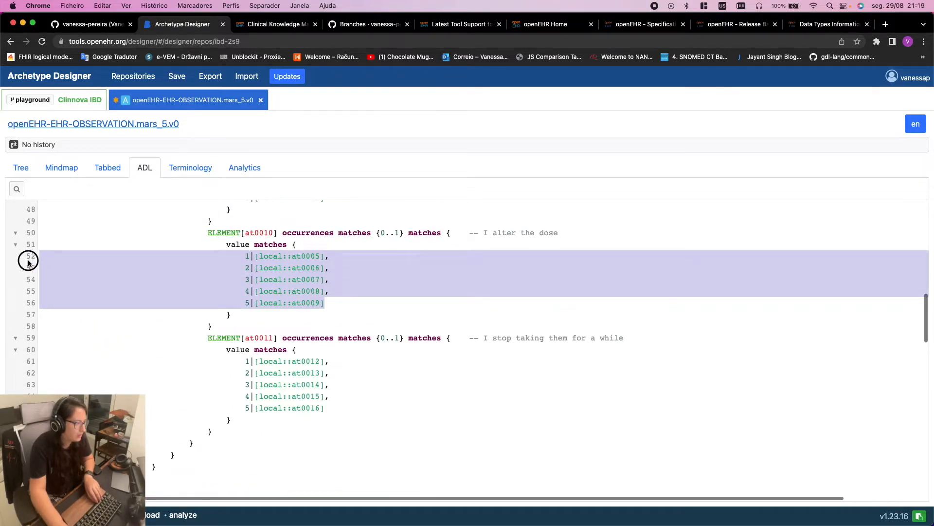
pyautogui.click(310, 430)
pyautogui.moveTo(328, 408); pyautogui.dragTo(4, 363)
pyautogui.press('super+v')
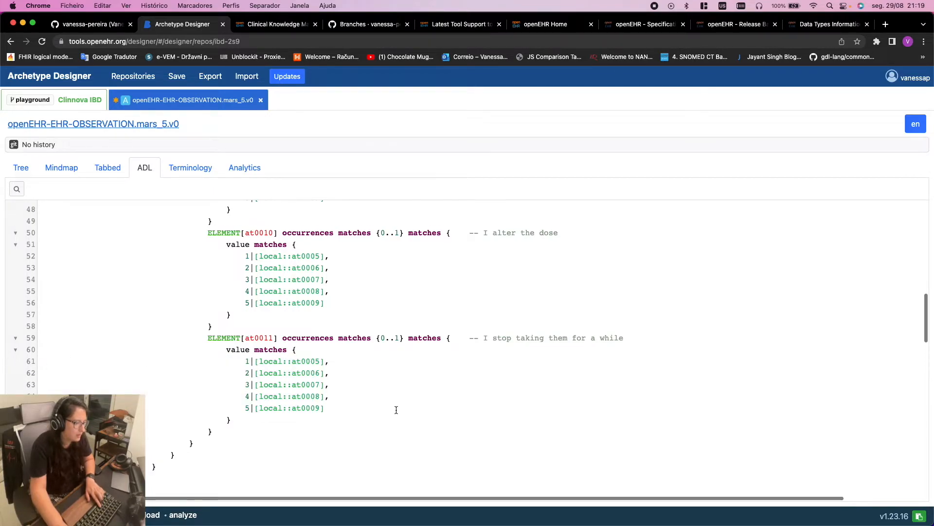
# Locate the duplicate at0012–at0016 term definitions and check their bracket boundaries
pyautogui.scroll(-20, 396, 410)
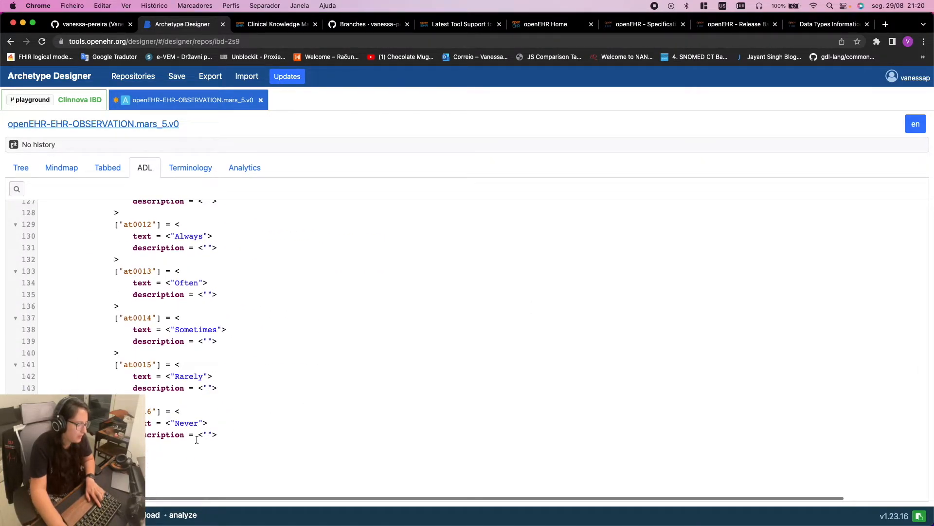
pyautogui.moveTo(226, 432); pyautogui.dragTo(31, 323)
pyautogui.scroll(3, 60, 329)
pyautogui.scroll(1, 61, 332)
pyautogui.scroll(-3, 54, 324)
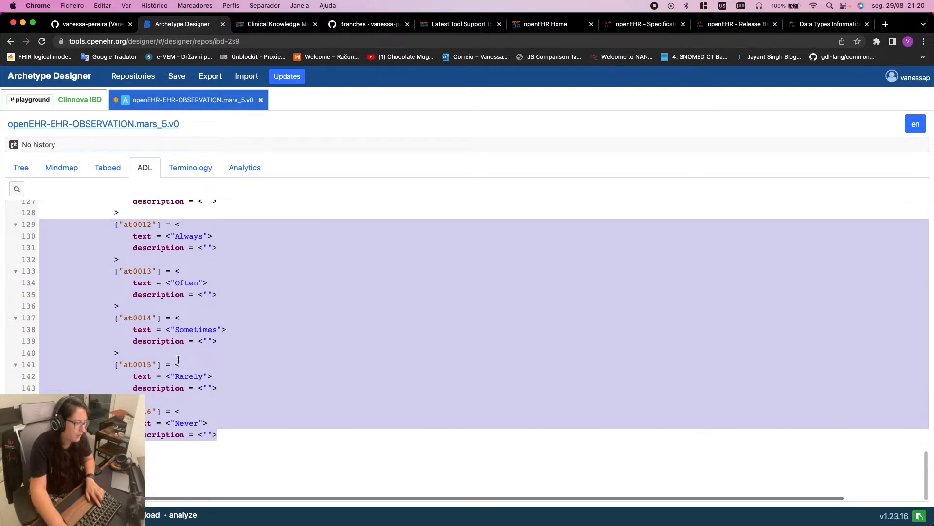
pyautogui.click(149, 446)
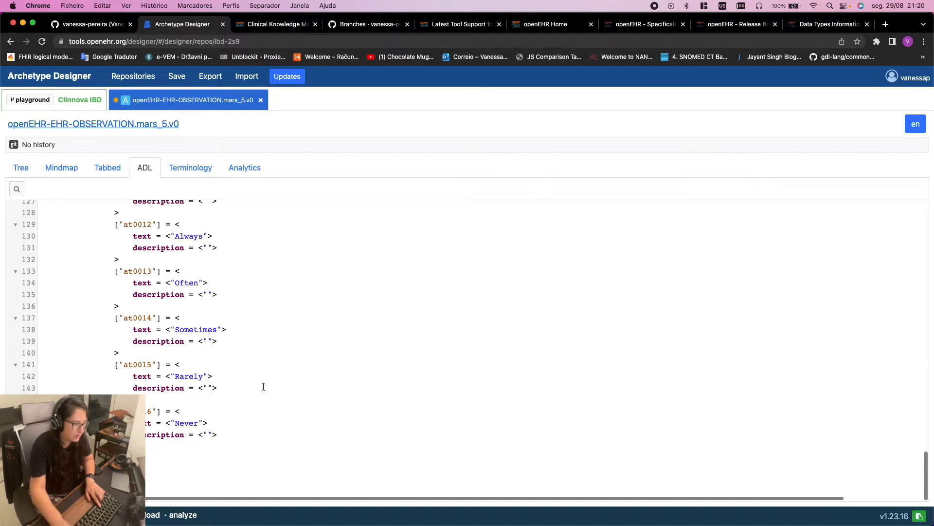
pyautogui.moveTo(10, 482)
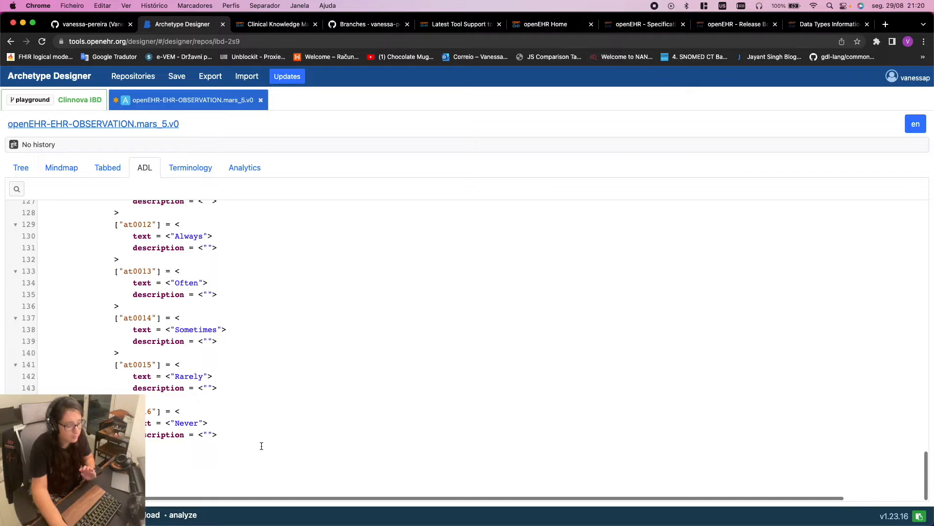
pyautogui.click(177, 411)
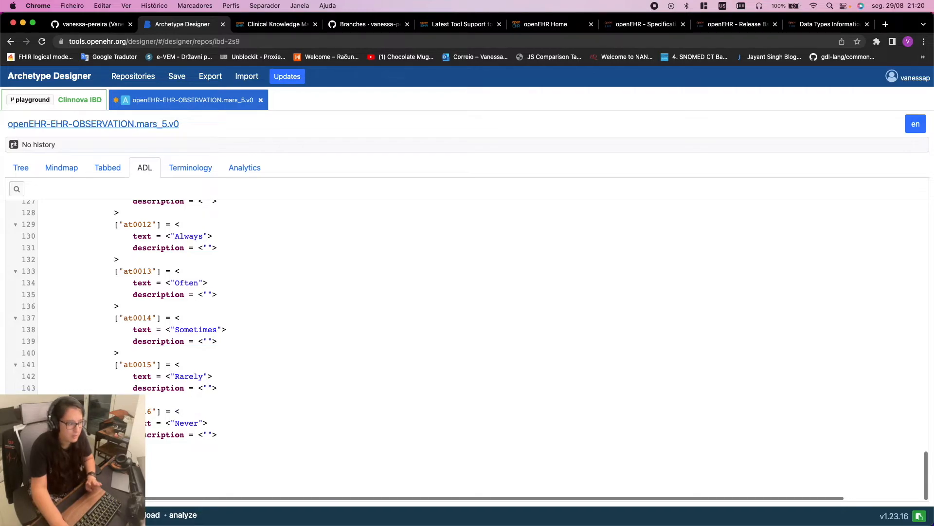
pyautogui.click(176, 411)
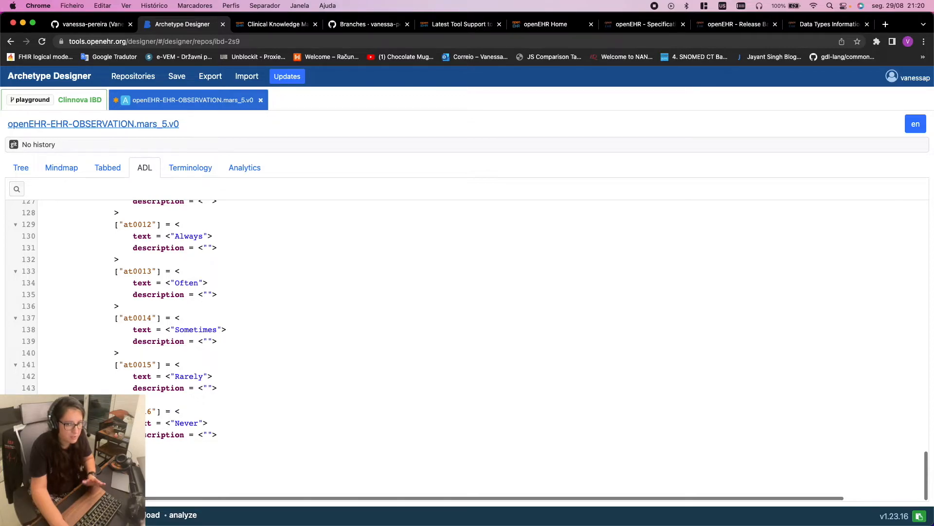
# Delete the duplicate at0012–at0016 term definitions
pyautogui.moveTo(119, 447); pyautogui.dragTo(41, 321)
pyautogui.scroll(1, 85, 389)
pyautogui.scroll(3, 84, 388)
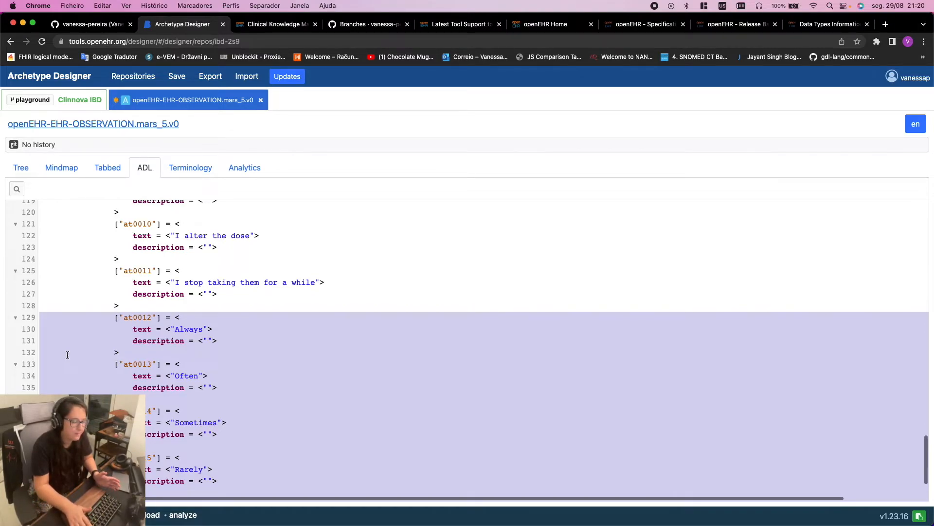
pyautogui.scroll(-2, 54, 348)
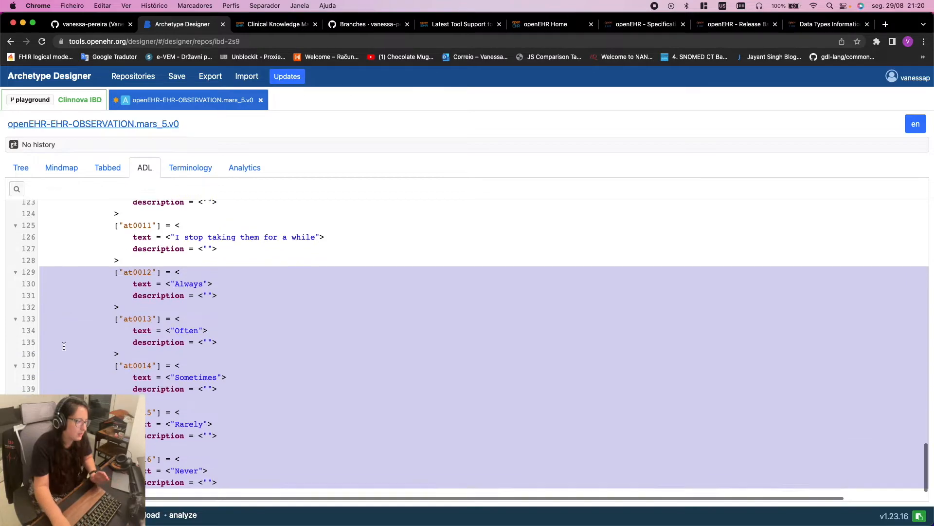
pyautogui.scroll(-1, 42, 342)
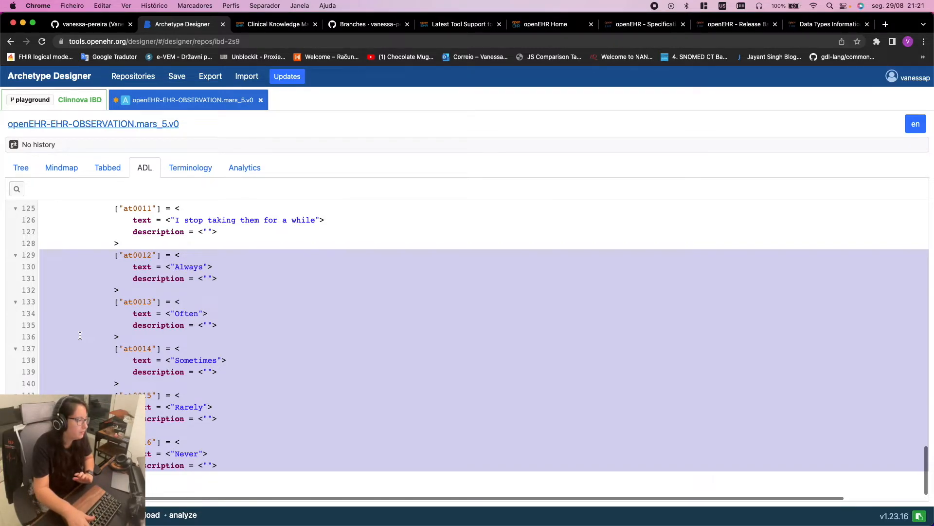
pyautogui.press('BackSpace')
pyautogui.press('BackSpace')
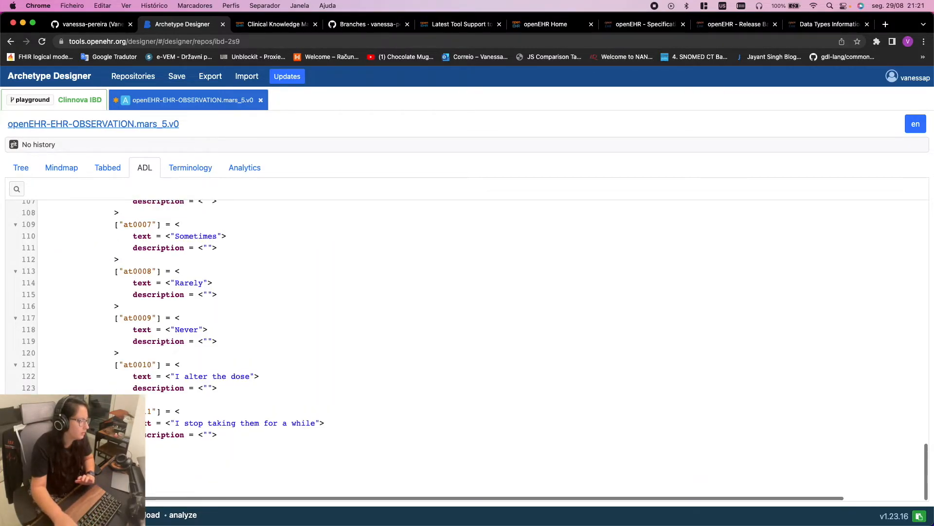
pyautogui.click(33, 175)
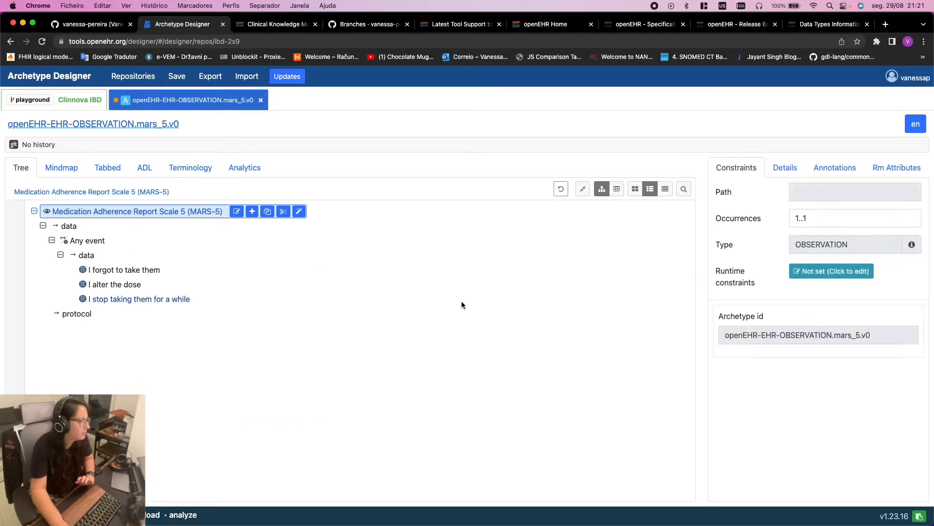
# Review the 'I stop taking them for a while' values and ADL against the MARS-5 statements
pyautogui.click(161, 299)
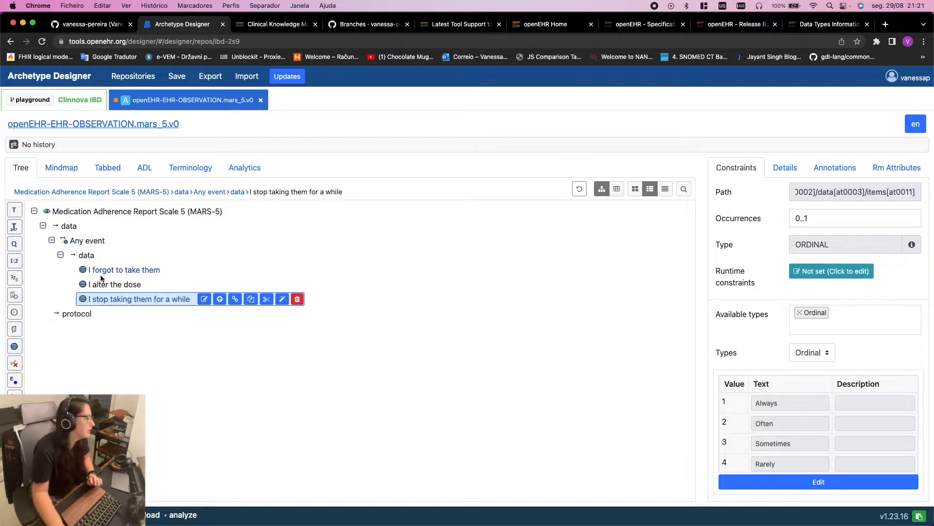
pyautogui.scroll(-1, 812, 427)
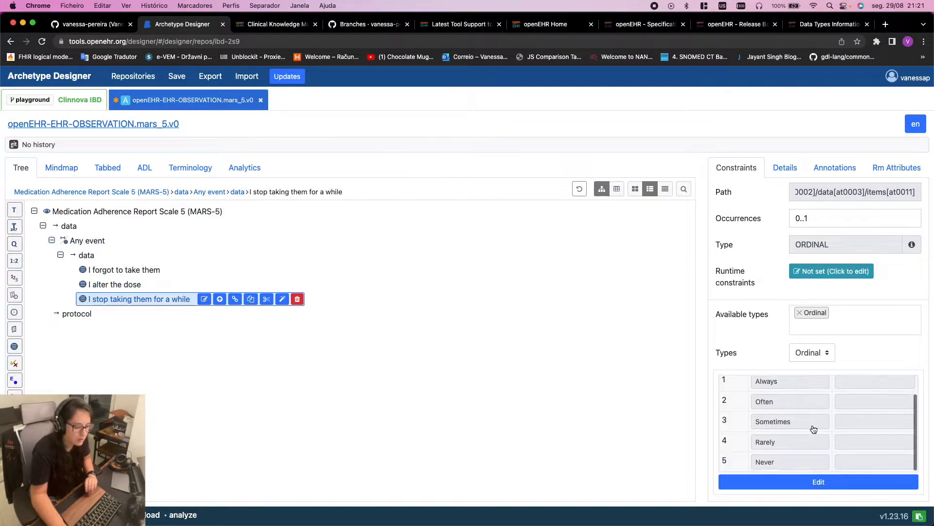
pyautogui.click(145, 169)
pyautogui.scroll(-15, 339, 302)
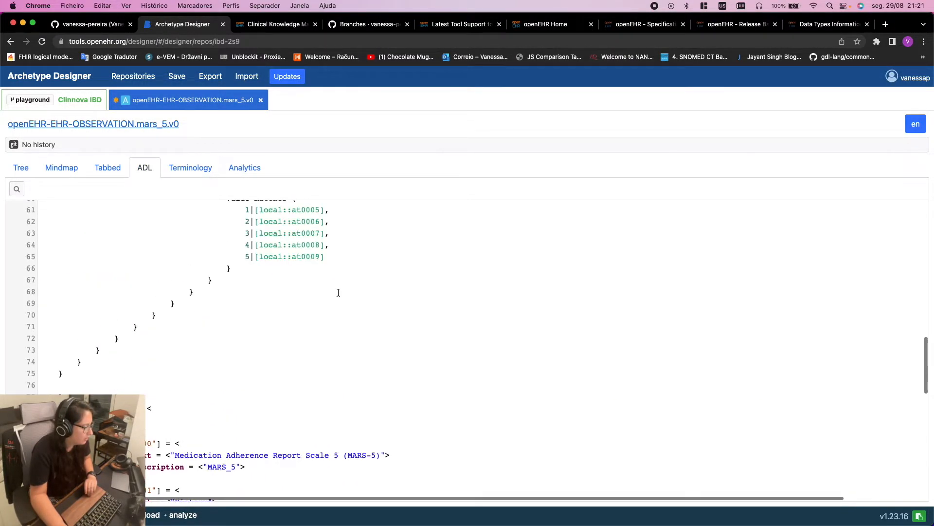
pyautogui.scroll(-10, 338, 291)
pyautogui.click(23, 167)
pyautogui.hotkey('ctrl', 'Right')
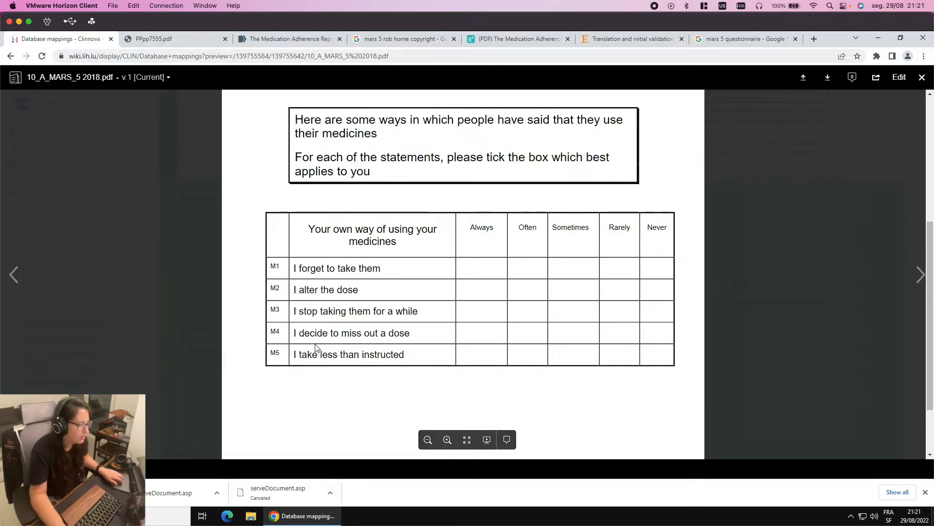
pyautogui.hotkey('ctrl', 'Left')
# Paste a copy of the 'I stop taking them for a while' item into the data group
pyautogui.click(115, 300)
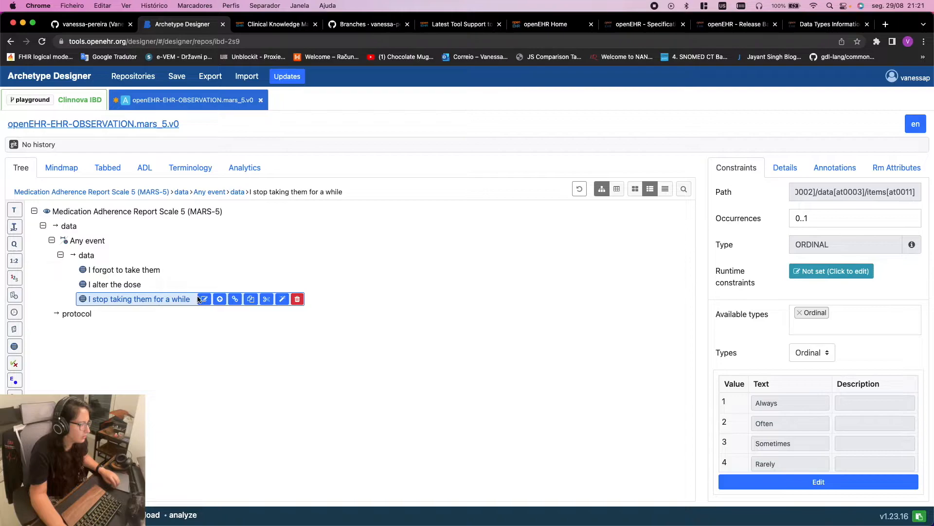
pyautogui.click(86, 255)
pyautogui.click(138, 255)
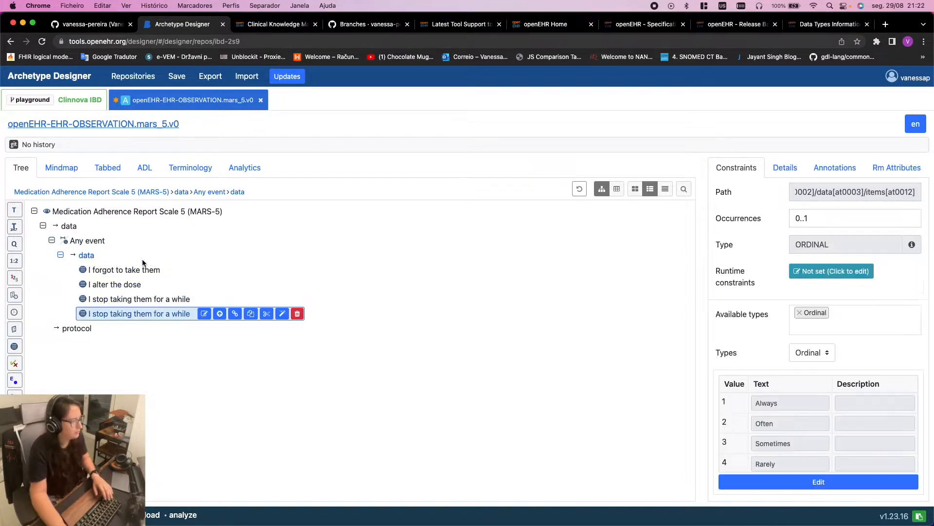
# Rename the copy to 'I decided to miss out a dose', checking the PDF wording
pyautogui.click(204, 314)
pyautogui.hotkey('ctrl', 'Right')
pyautogui.hotkey('ctrl', 'Left')
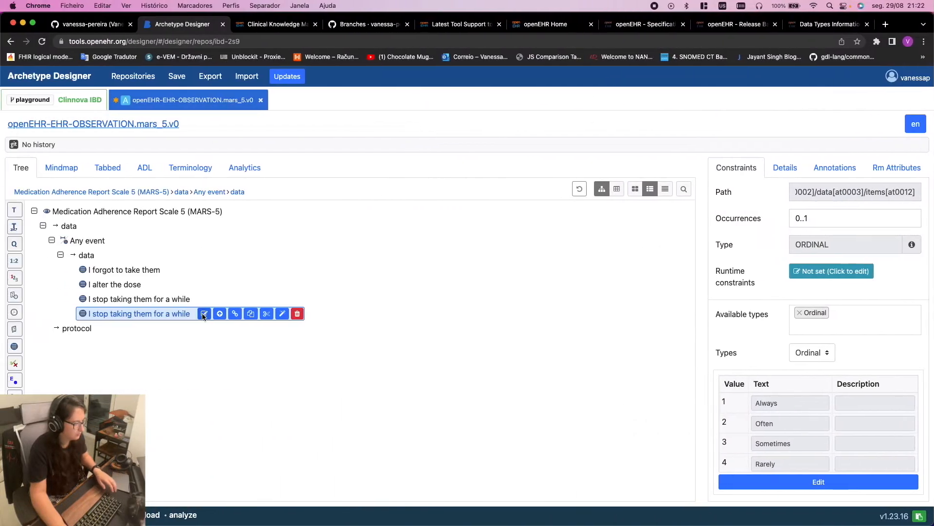
pyautogui.click(203, 314)
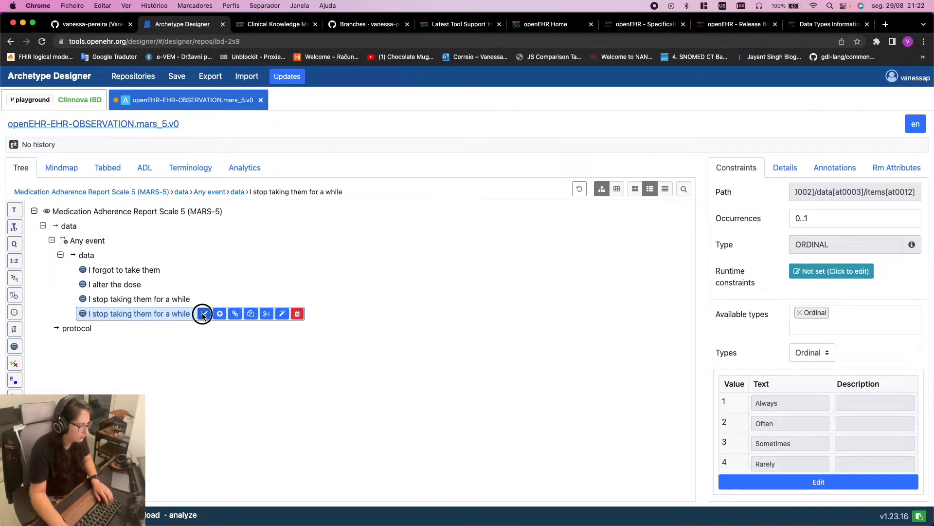
pyautogui.write('I dec')
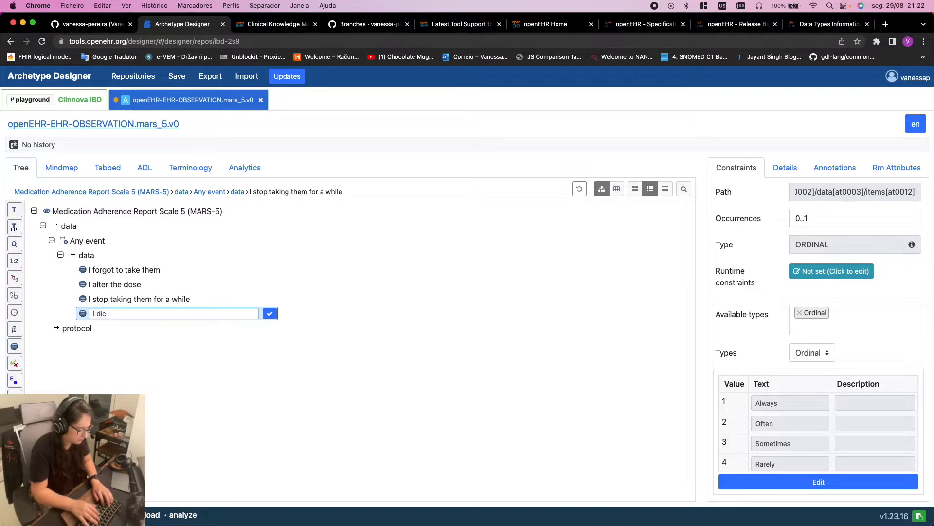
pyautogui.write('ided to mius')
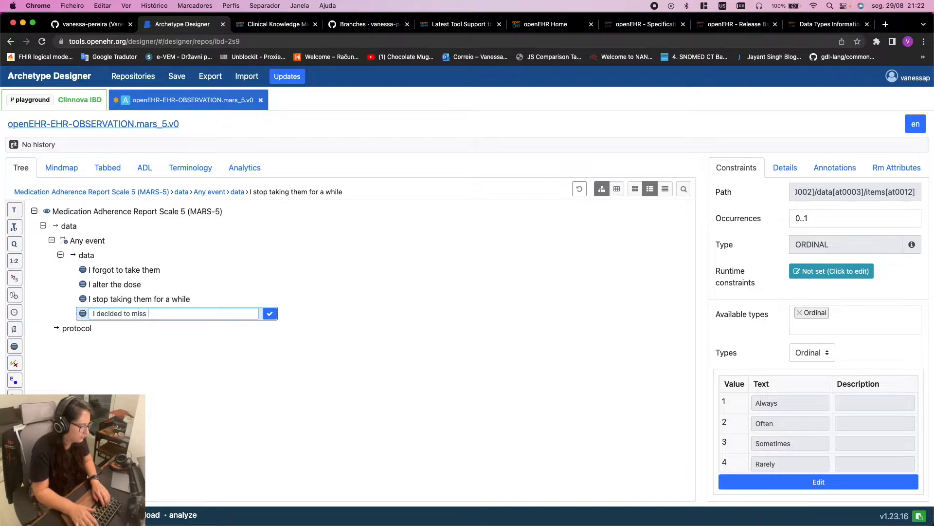
pyautogui.write(' out a dose')
pyautogui.hotkey('ctrl', 'Right')
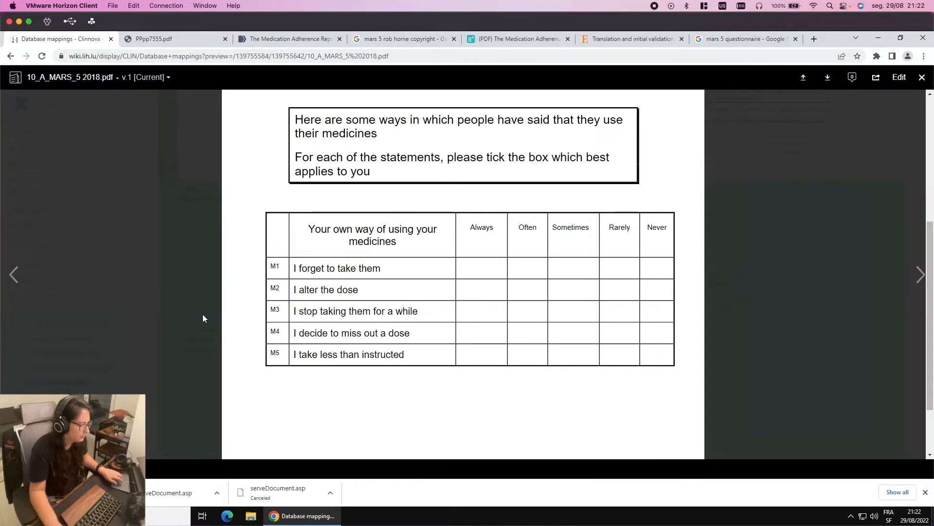
pyautogui.hotkey('ctrl', 'Left')
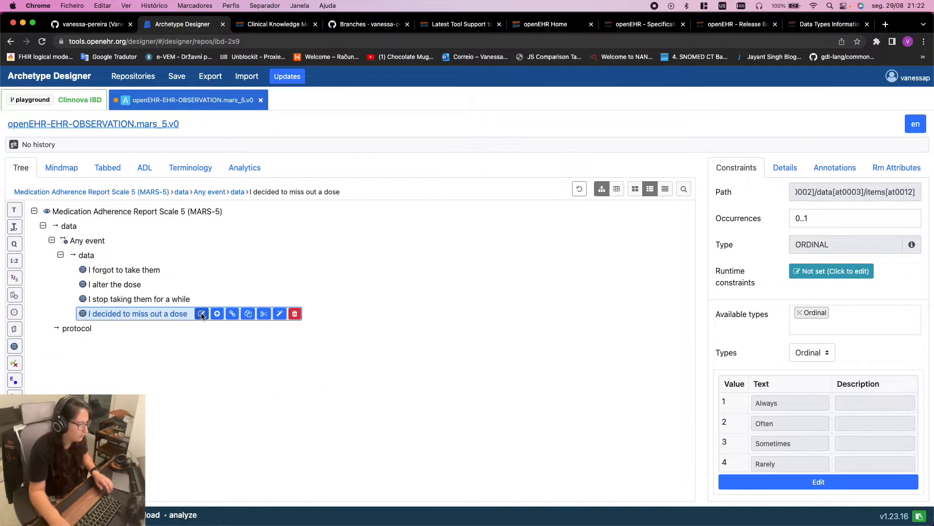
pyautogui.click(142, 167)
# Copy the at0005–at0009 value lines over the new item's at0013–at0017 values
pyautogui.scroll(-5, 335, 433)
pyautogui.scroll(-15, 334, 434)
pyautogui.scroll(10, 333, 436)
pyautogui.moveTo(329, 302); pyautogui.dragTo(40, 248)
pyautogui.press('super+c')
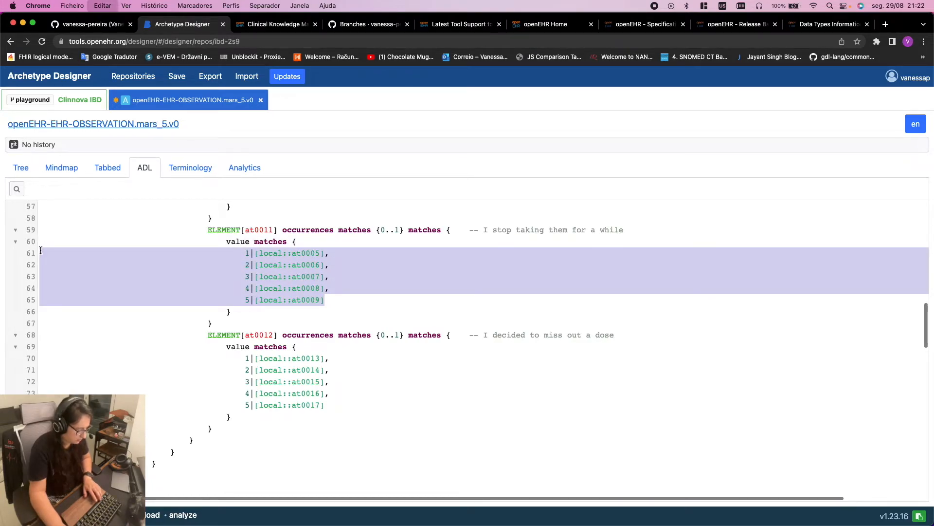
pyautogui.click(250, 393)
pyautogui.moveTo(0, 362); pyautogui.dragTo(1, 354)
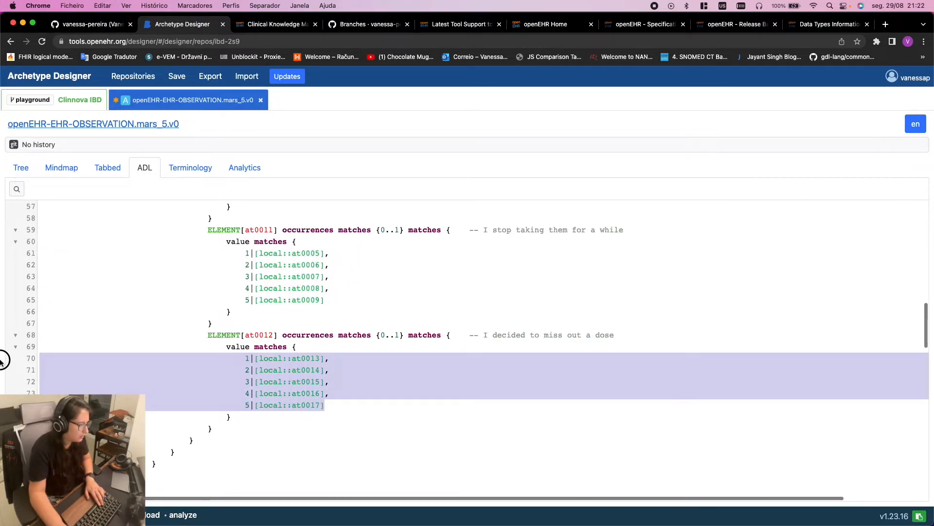
pyautogui.press('cmd+v')
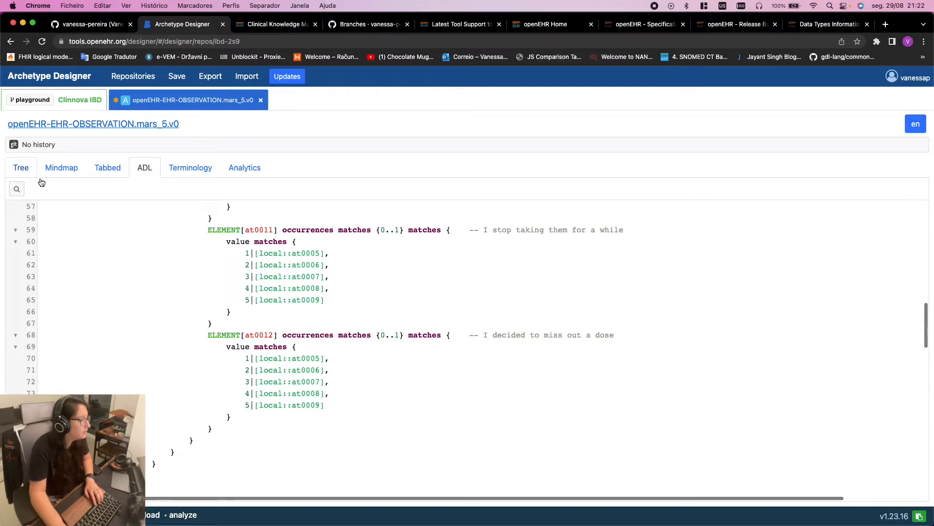
# Delete the duplicate at0013–at0017 term definitions and select the new item in the tree
pyautogui.scroll(-20, 319, 358)
pyautogui.moveTo(218, 433); pyautogui.dragTo(39, 408)
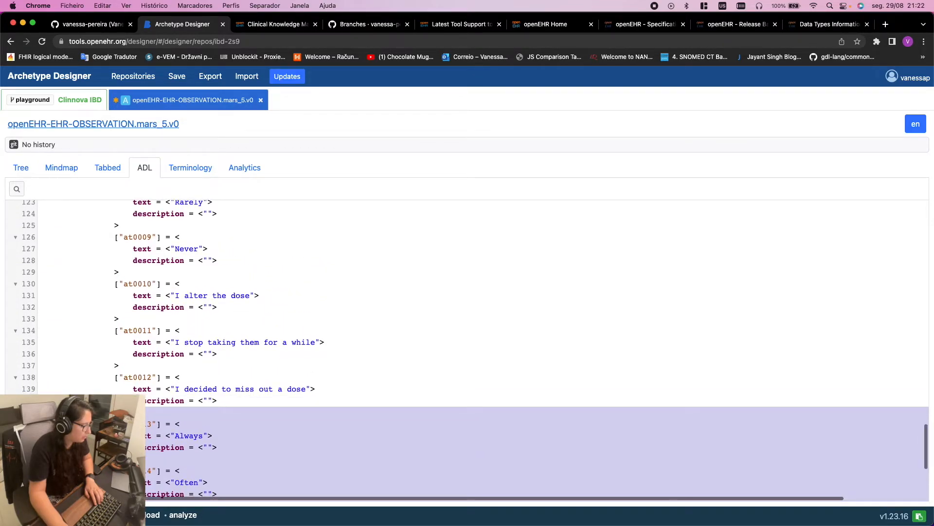
pyautogui.scroll(-5, 159, 409)
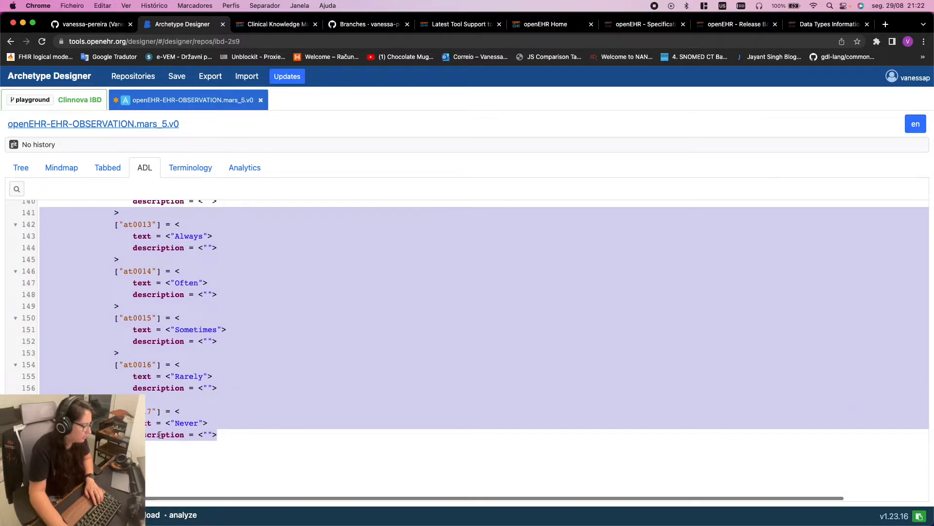
pyautogui.click(157, 434)
pyautogui.moveTo(157, 434); pyautogui.dragTo(35, 304)
pyautogui.scroll(3, 62, 319)
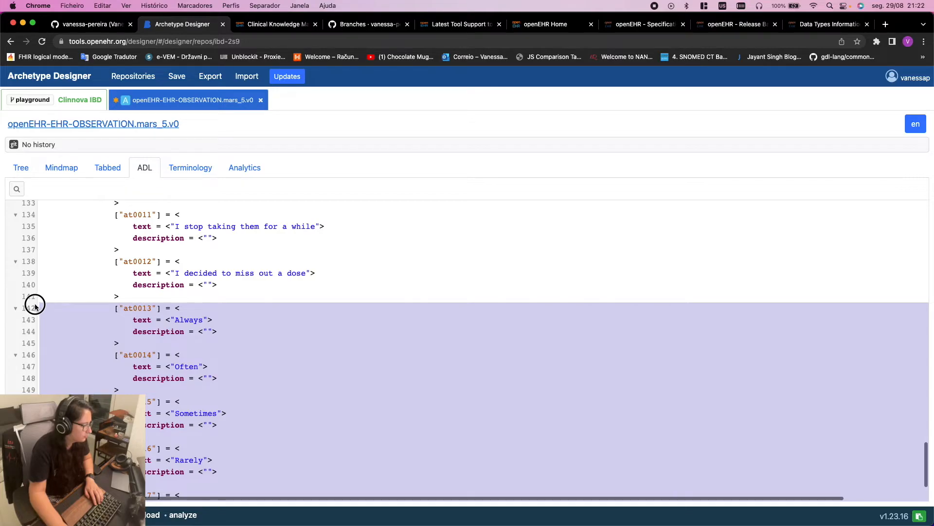
pyautogui.press('BackSpace')
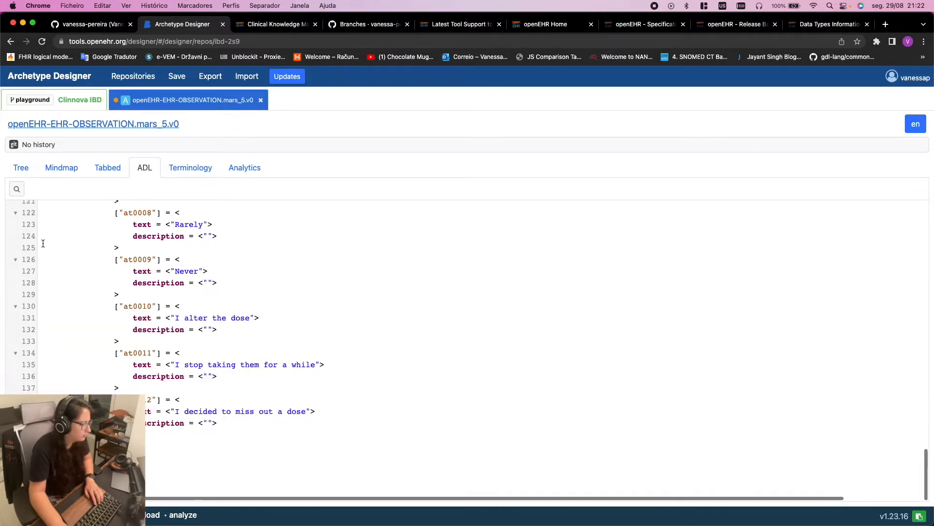
pyautogui.scroll(1, 42, 233)
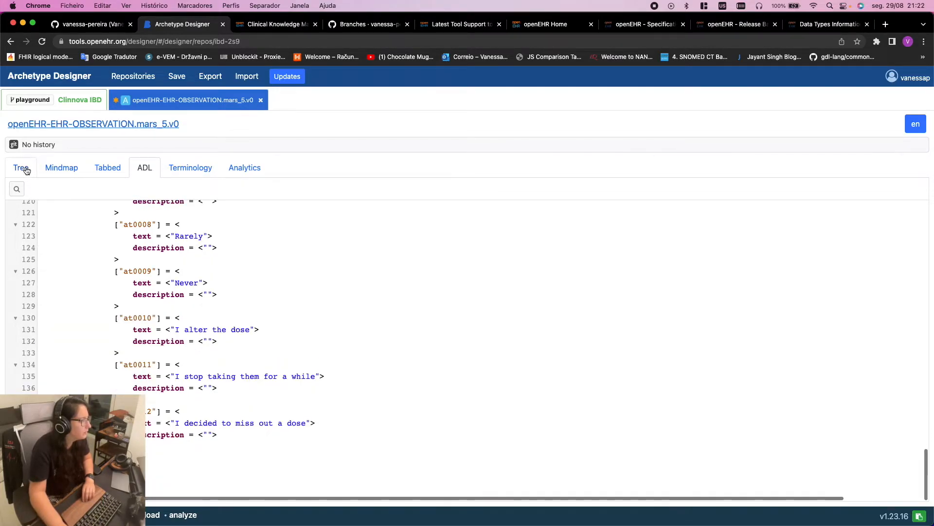
pyautogui.click(22, 166)
pyautogui.click(122, 315)
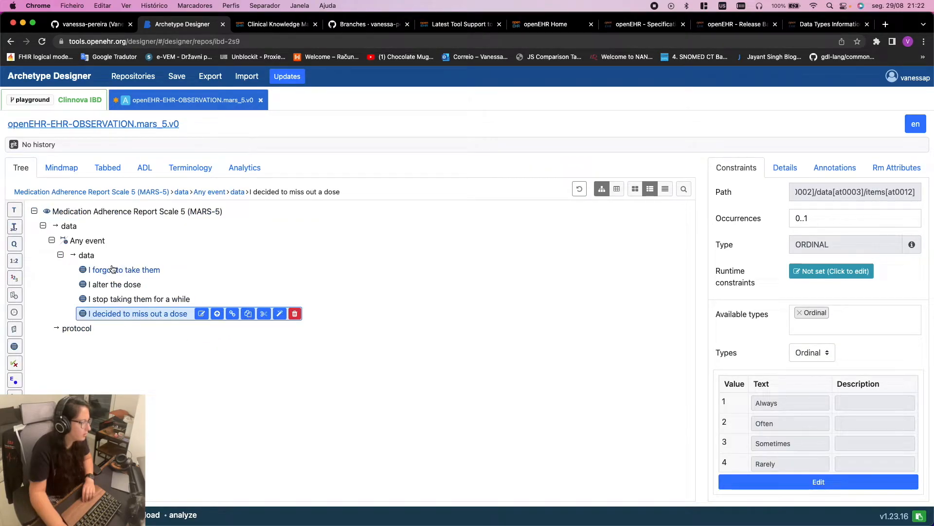
# Paste a copy of the 'I decided to miss out a dose' item into the data group
pyautogui.click(86, 255)
pyautogui.click(139, 255)
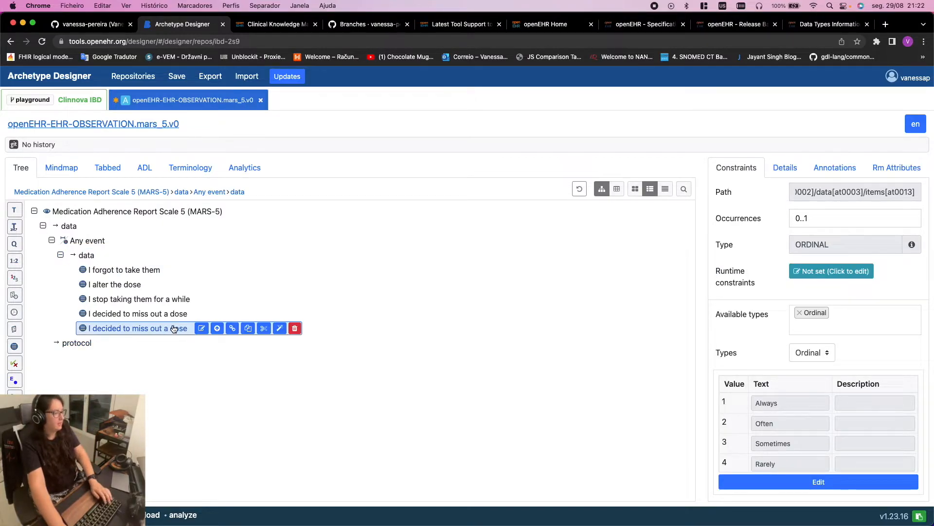
pyautogui.hotkey('ctrl', 'Right')
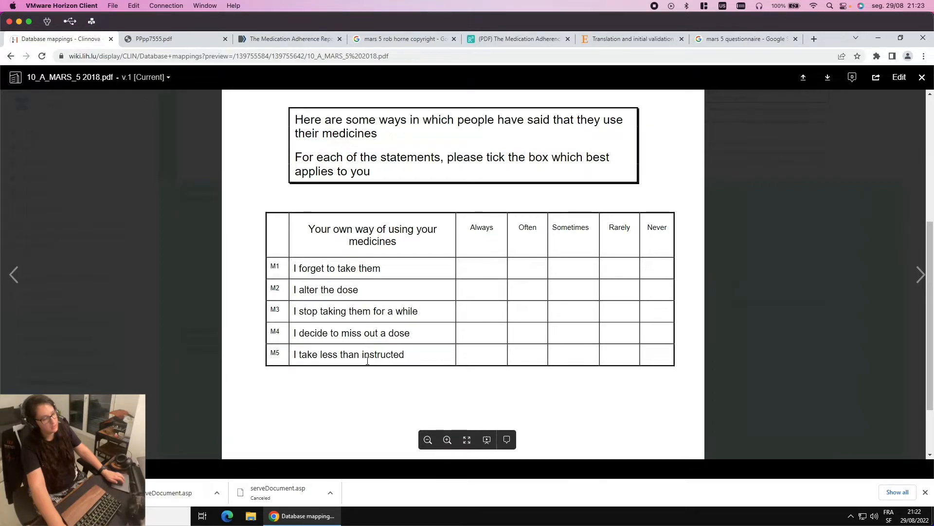
pyautogui.hotkey('ctrl', 'Left')
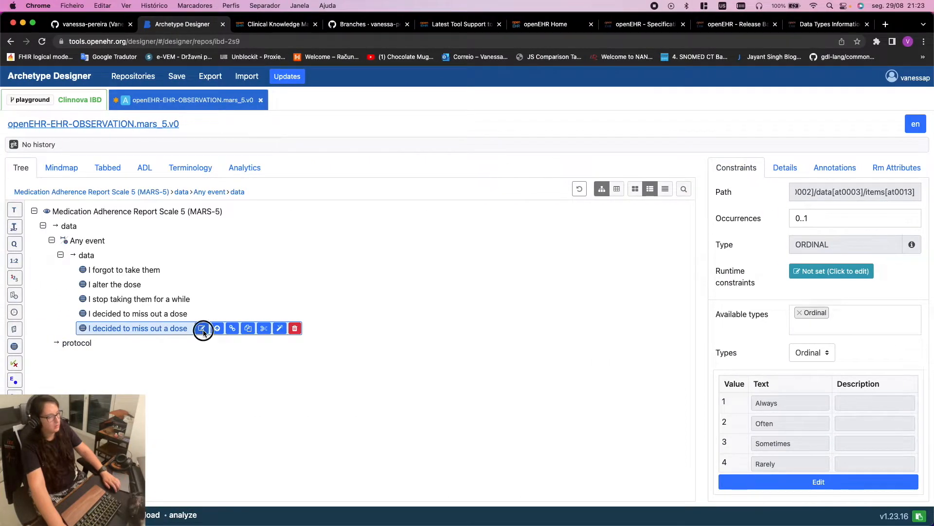
# Rename the copy to 'I take less then instructed', checking the fifth question in the PDF
pyautogui.click(202, 329)
pyautogui.moveTo(192, 329); pyautogui.dragTo(99, 329)
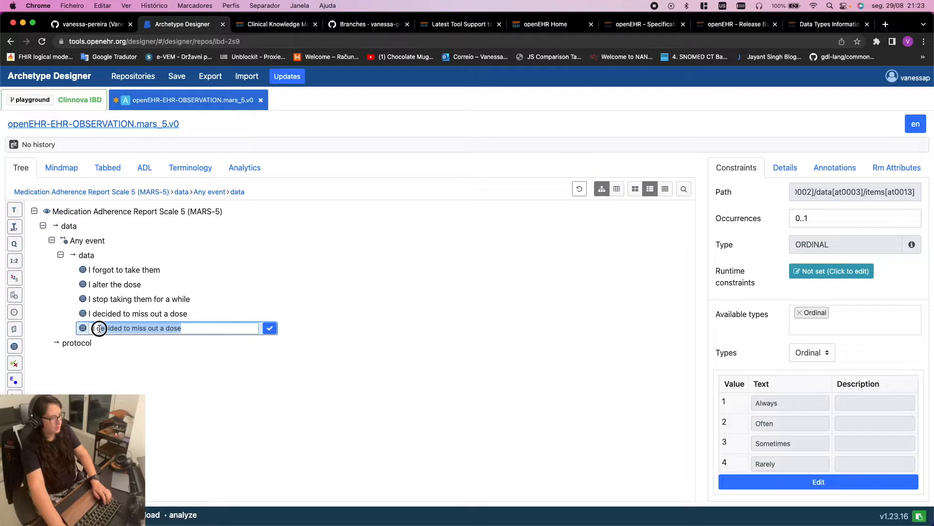
pyautogui.write('take le')
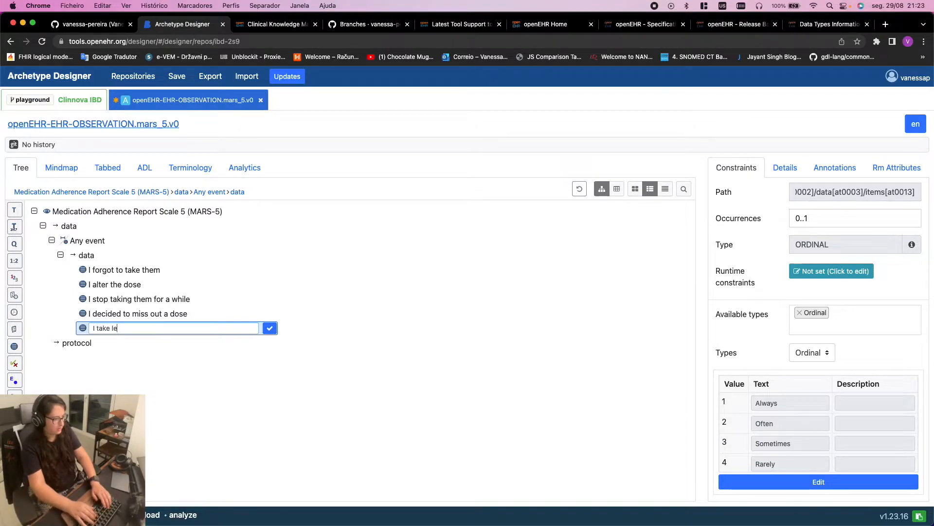
pyautogui.write('ss then inst')
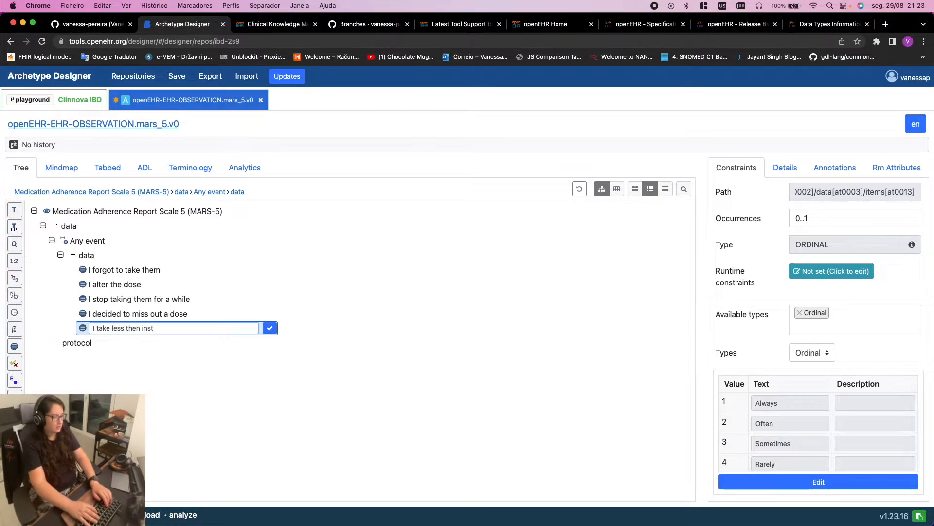
pyautogui.write('ructed')
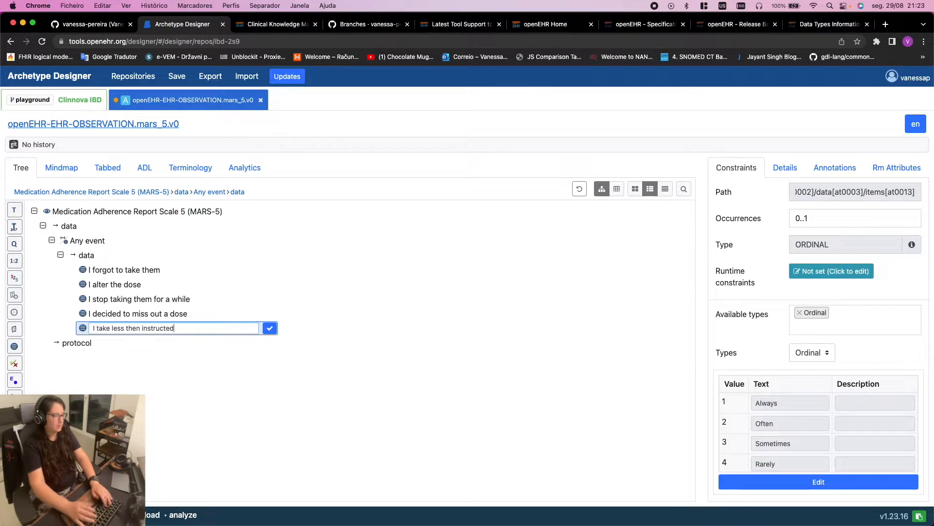
pyautogui.hotkey('ctrl', 'Right')
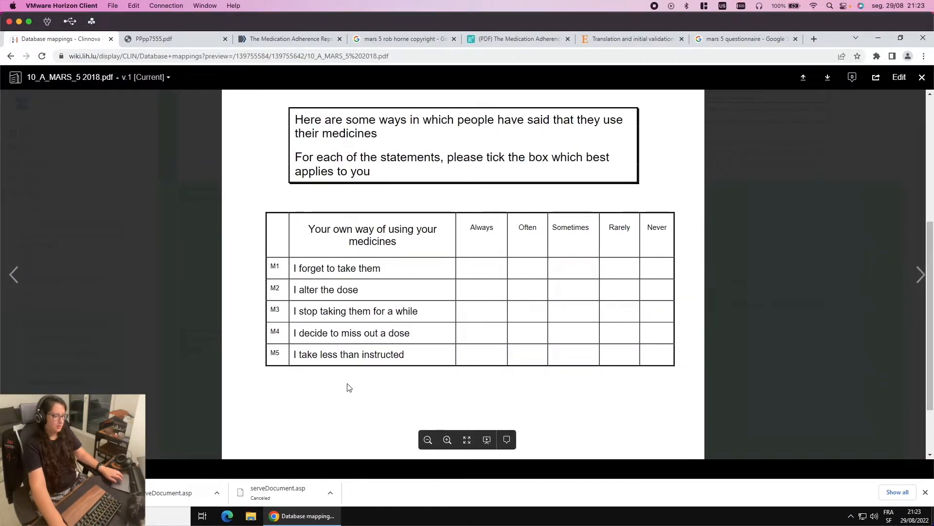
pyautogui.hotkey('ctrl', 'Left')
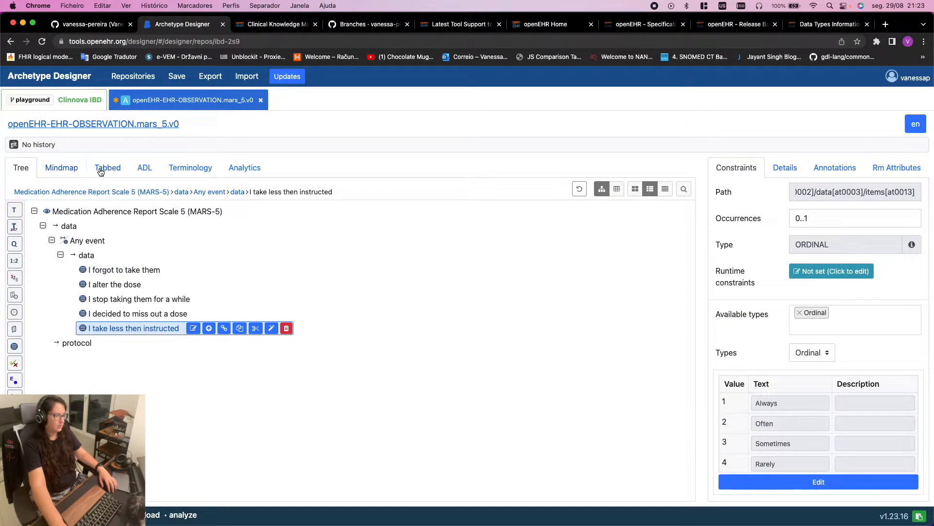
# In the ADL source, compare the at0005–at0009 ordinal value lines with the new item's at0014–at0018 lines
pyautogui.click(144, 169)
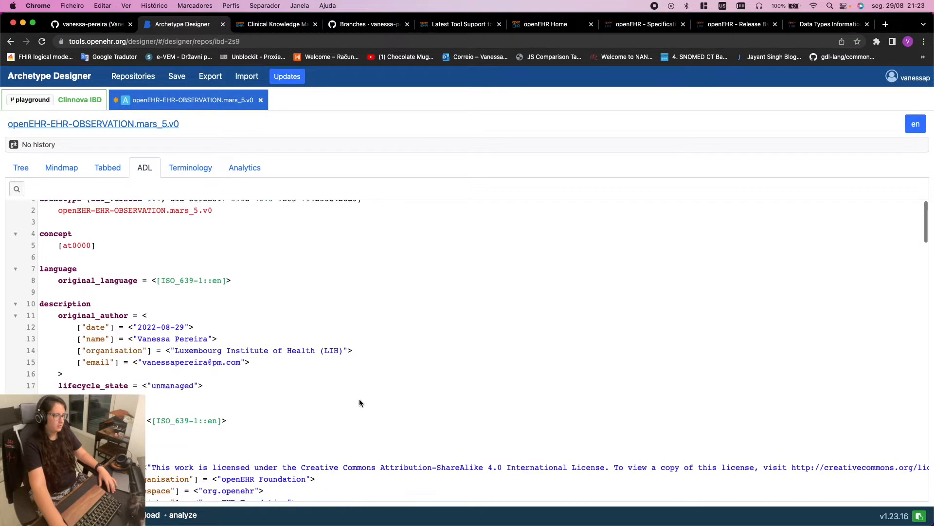
pyautogui.scroll(-10, 370, 402)
pyautogui.scroll(12, 352, 355)
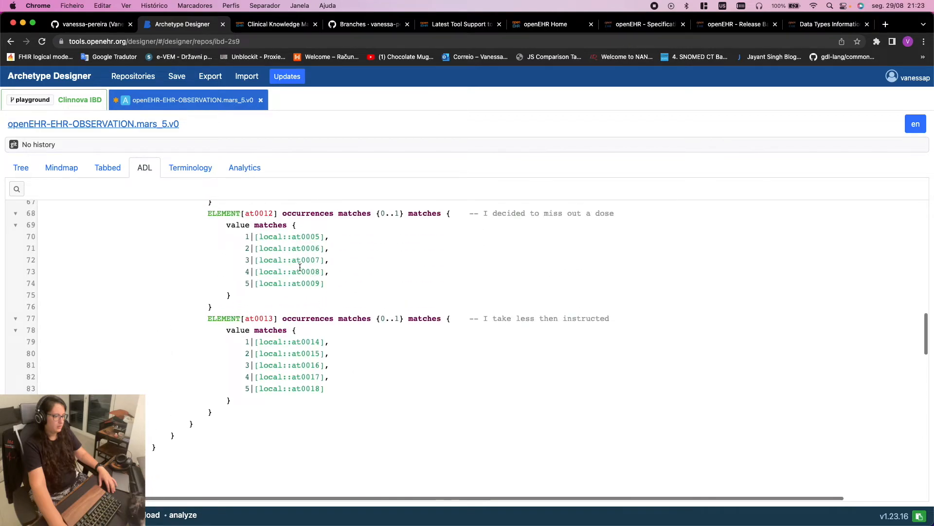
pyautogui.moveTo(324, 283); pyautogui.dragTo(28, 238)
pyautogui.click(404, 427)
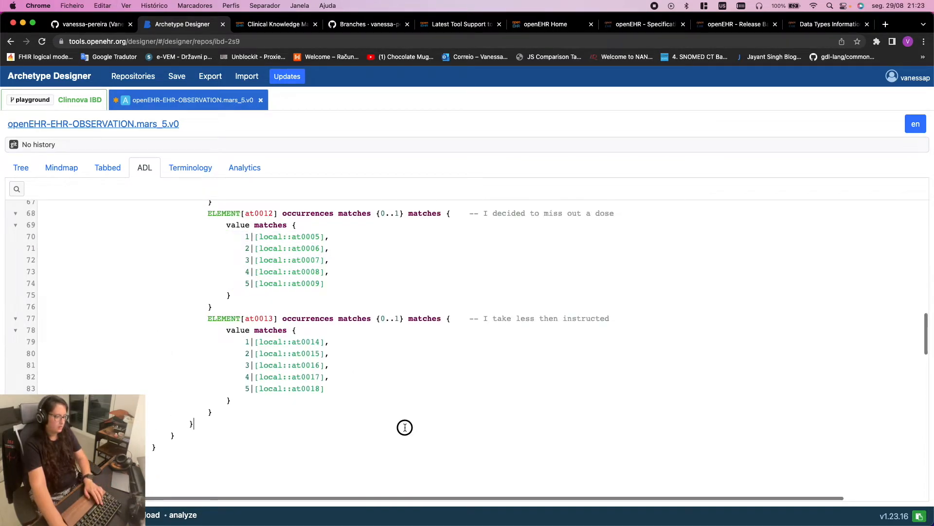
pyautogui.moveTo(334, 391); pyautogui.dragTo(16, 341)
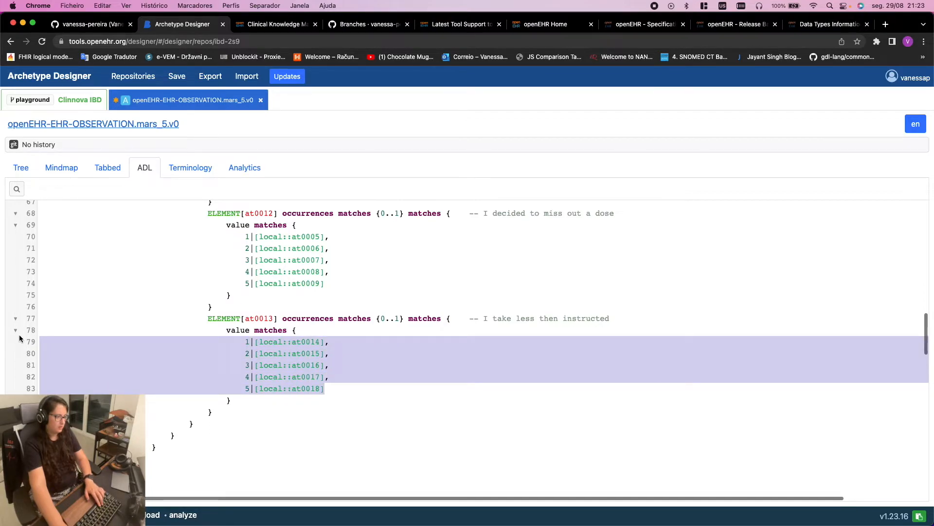
pyautogui.click(18, 339)
pyautogui.scroll(-15, 314, 379)
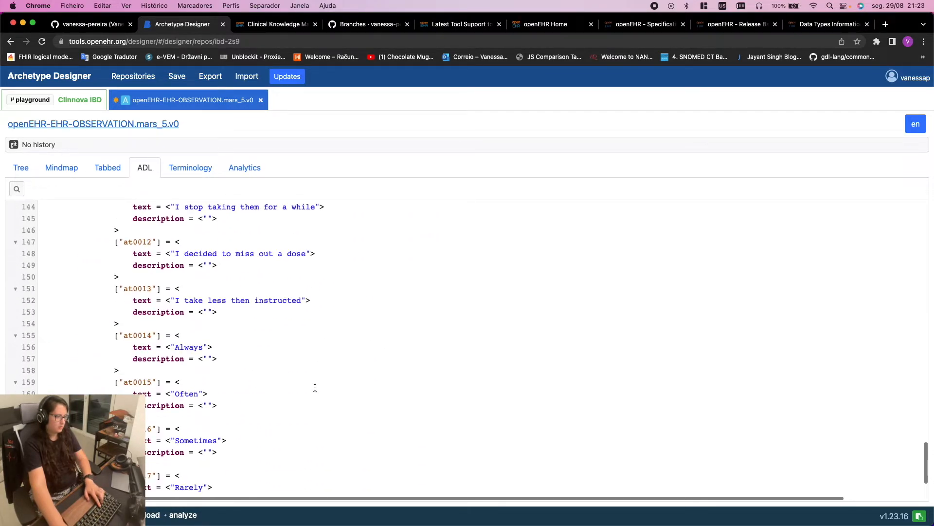
pyautogui.scroll(-3, 315, 387)
pyautogui.moveTo(223, 433); pyautogui.dragTo(10, 308)
pyautogui.scroll(2, 10, 323)
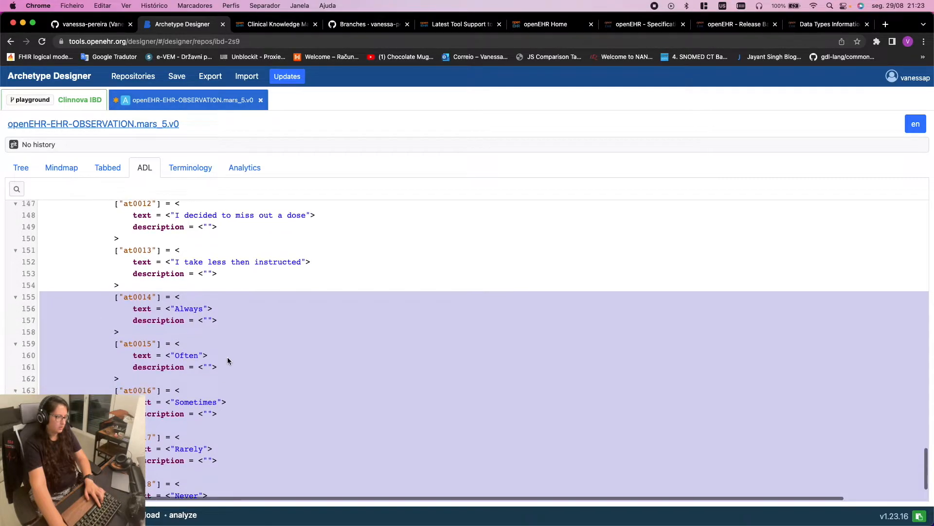
pyautogui.scroll(-2, 227, 357)
# Delete the duplicate at0014–at0018 term definitions (Always to Never), then return to the top
pyautogui.click(162, 434)
pyautogui.moveTo(146, 443); pyautogui.dragTo(25, 253)
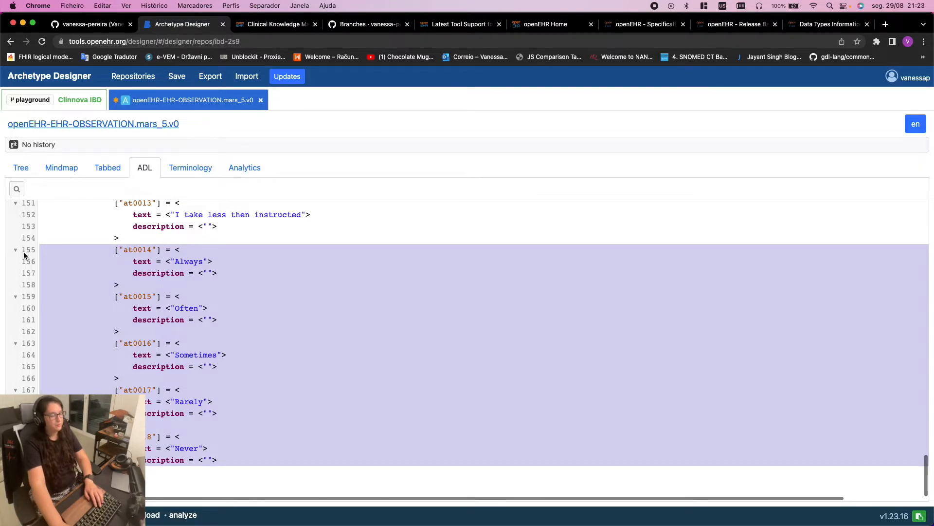
pyautogui.press('BackSpace')
pyautogui.scroll(20, 171, 414)
pyautogui.scroll(2, 171, 414)
pyautogui.scroll(-10, 173, 417)
pyautogui.scroll(3, 177, 423)
pyautogui.scroll(15, 180, 423)
pyautogui.scroll(3, 299, 305)
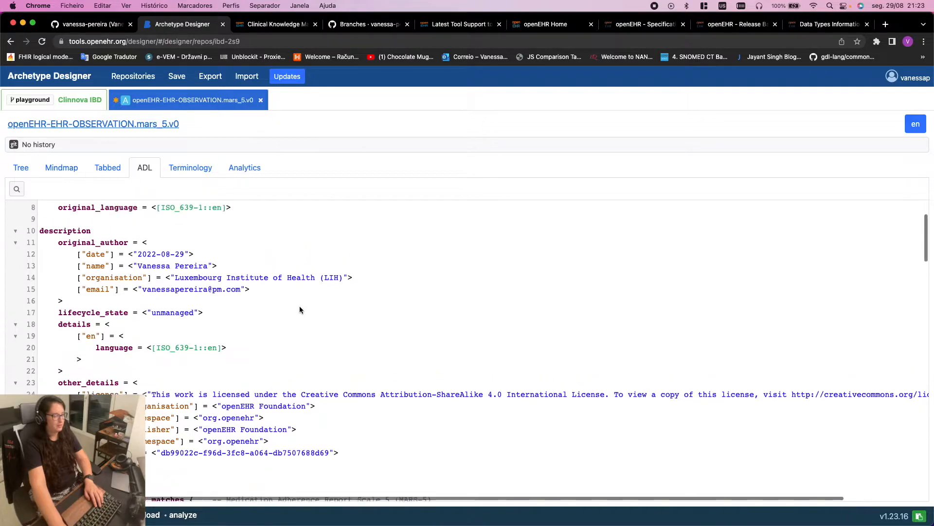
# In the Tree view, check each of the five ordinal items, ending on 'I forgot to take them'
pyautogui.click(29, 169)
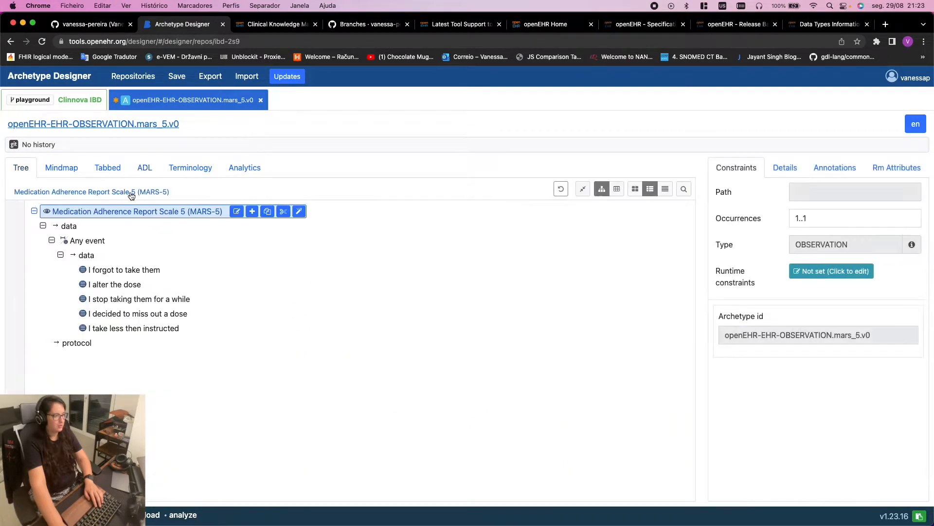
pyautogui.click(131, 271)
pyautogui.click(133, 286)
pyautogui.click(135, 299)
pyautogui.click(136, 315)
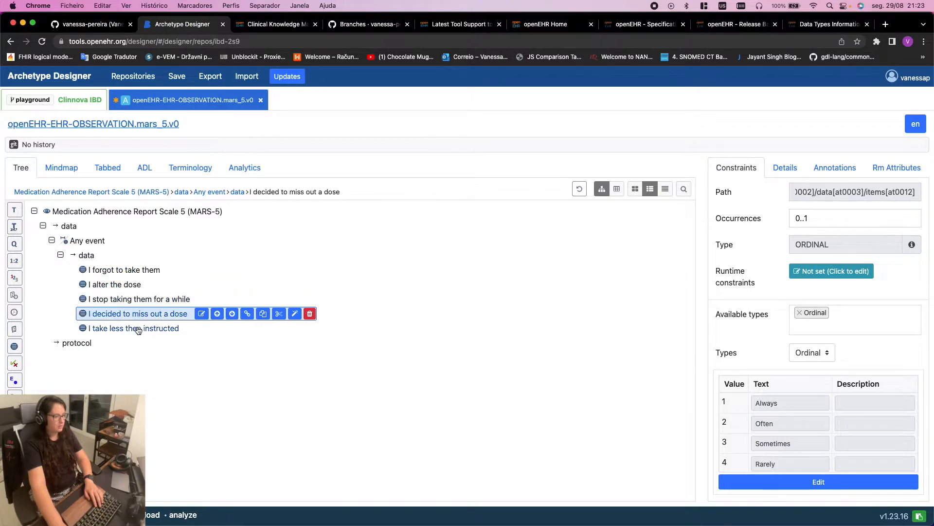
pyautogui.click(139, 330)
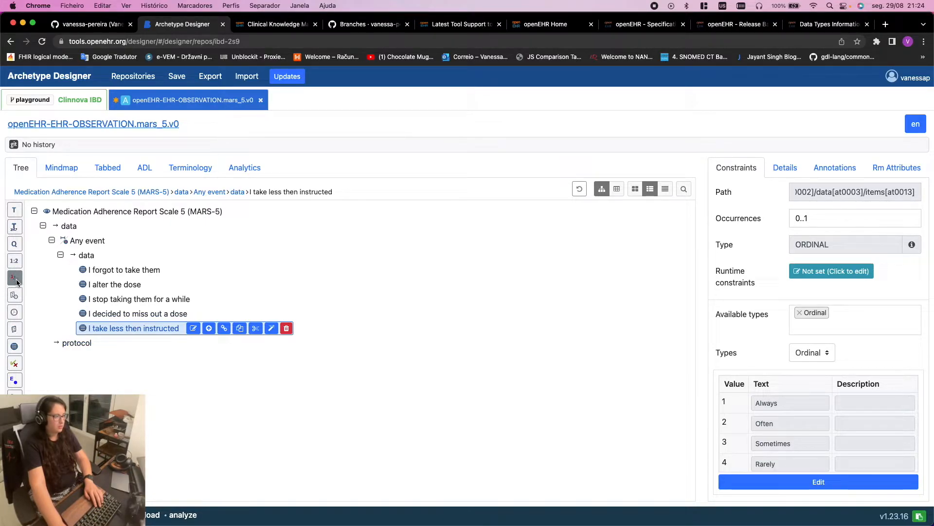
pyautogui.click(141, 270)
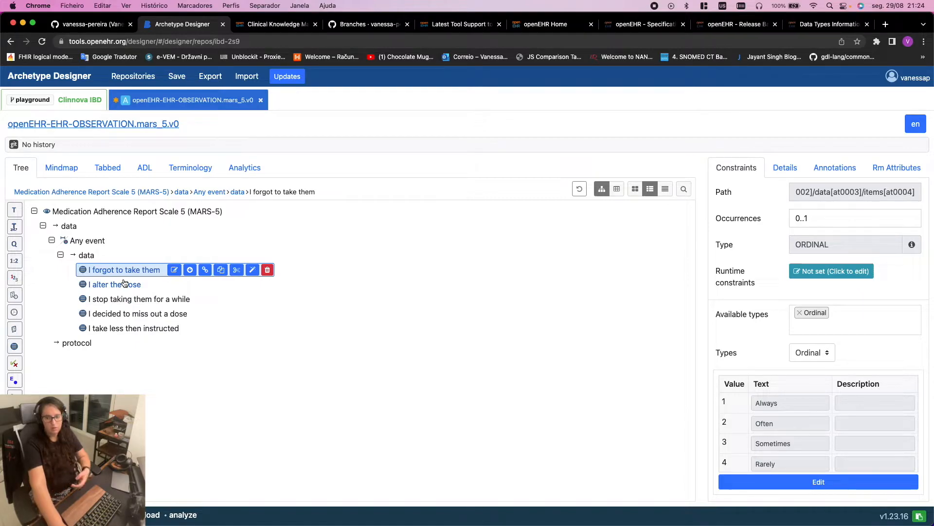
# Add a Count element named 'Total score' after 'I forgot to take them'
pyautogui.click(14, 278)
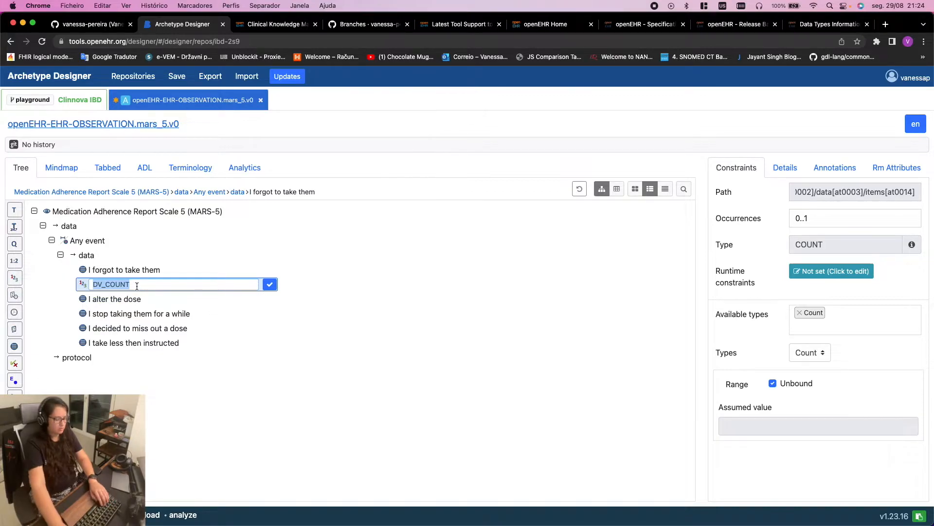
pyautogui.write('To')
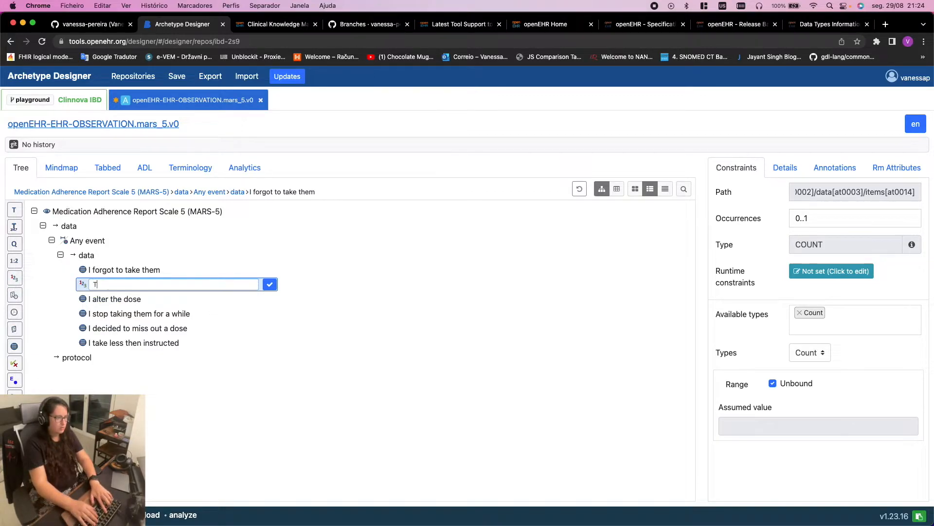
pyautogui.write('tal score')
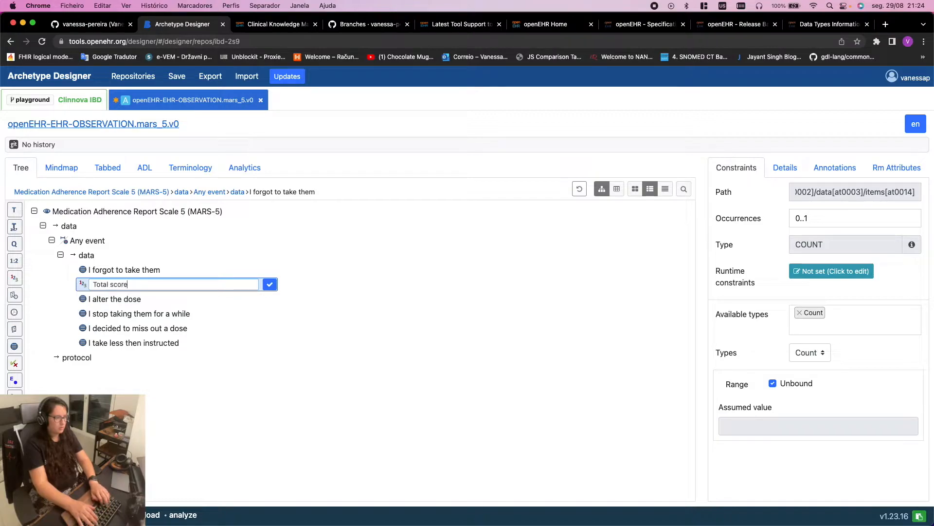
pyautogui.click(274, 286)
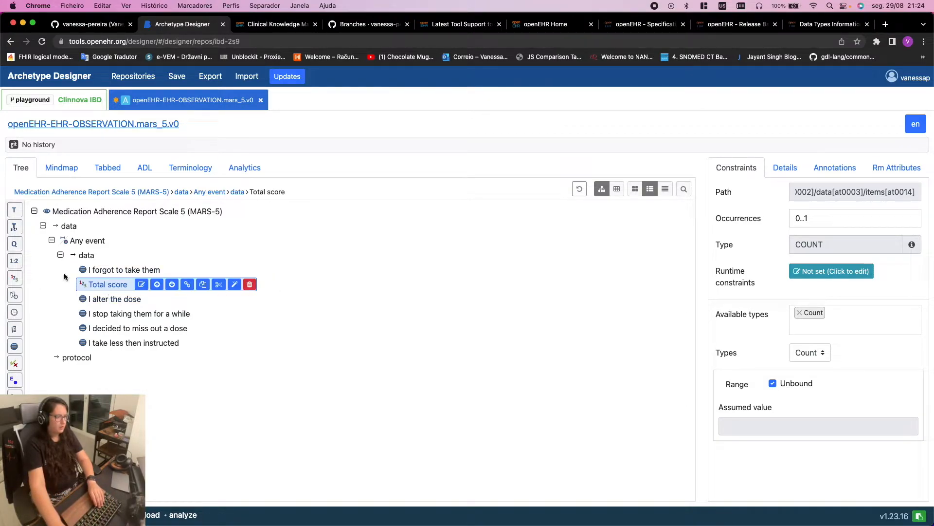
pyautogui.moveTo(124, 299); pyautogui.dragTo(120, 342)
# Move Total score down past the other questions so it is the last data item
pyautogui.click(173, 284)
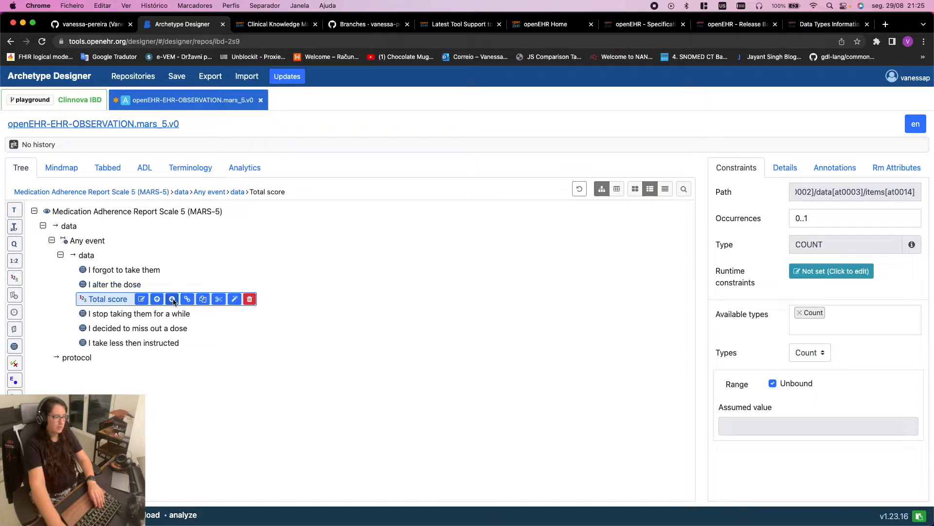
pyautogui.click(172, 299)
pyautogui.click(173, 314)
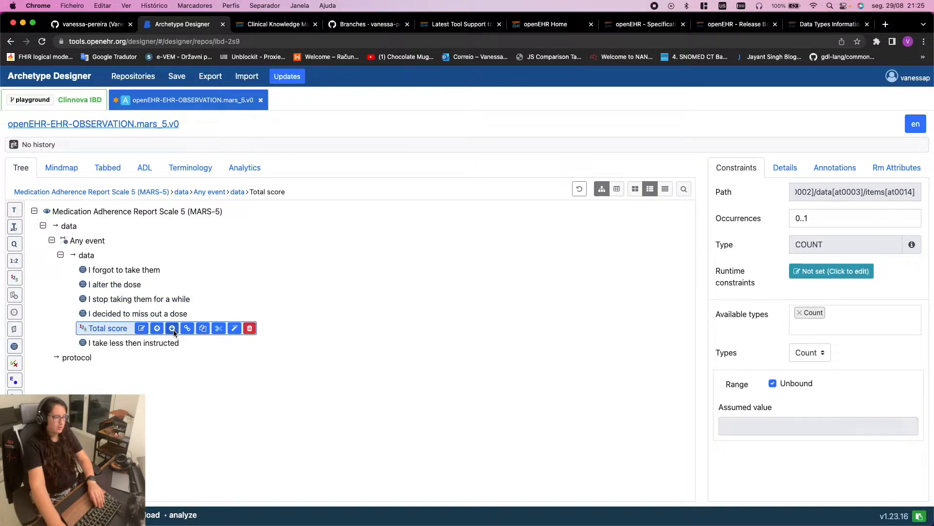
pyautogui.click(173, 328)
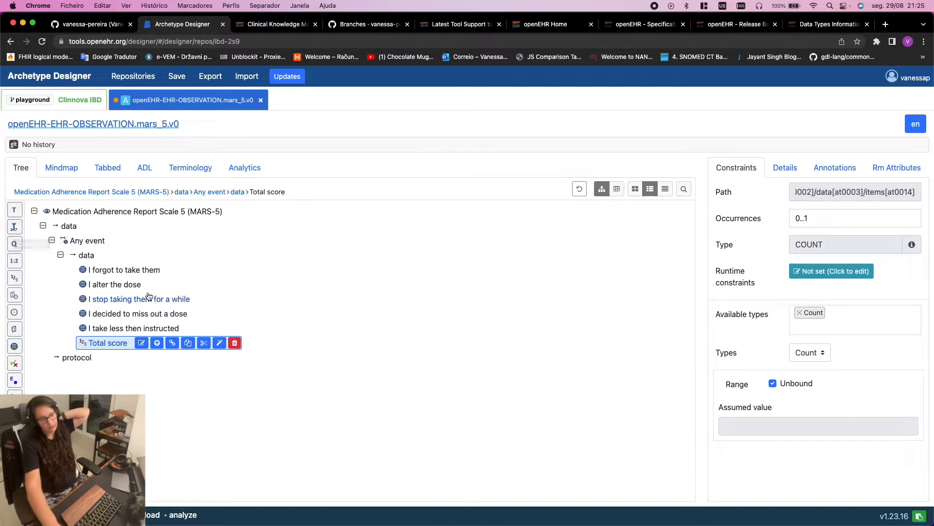
# Add a Coded Text element named 'Total score interpretation' right after Total score
pyautogui.click(15, 228)
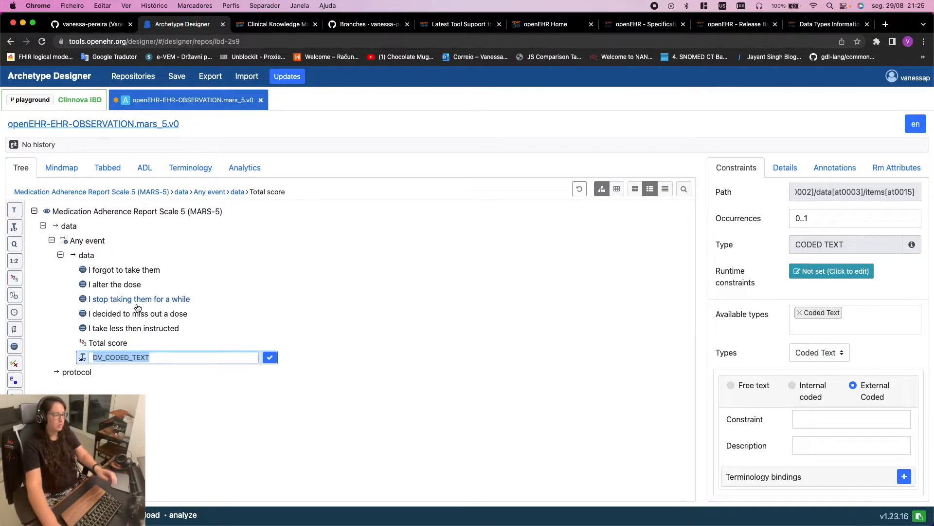
pyautogui.write('Total')
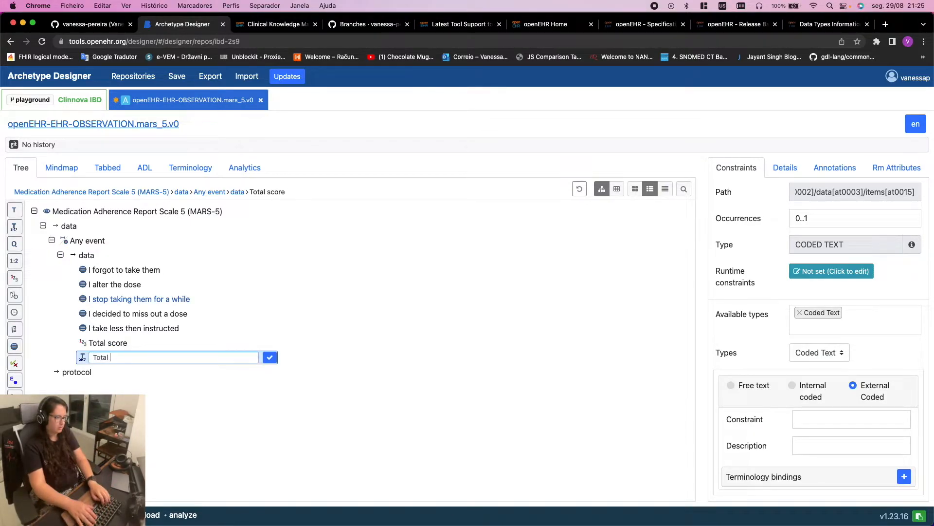
pyautogui.press('BackSpace')
pyautogui.press('BackSpace')
pyautogui.write('nterpret')
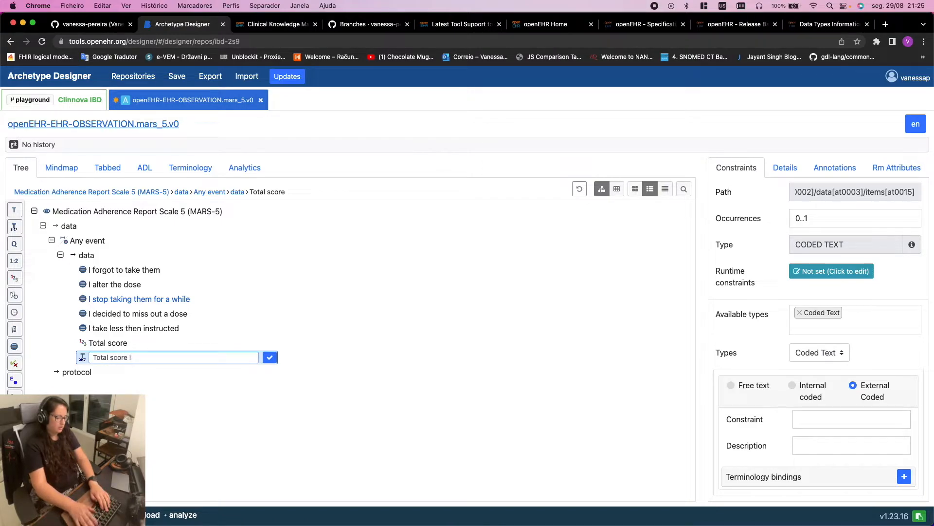
pyautogui.write('ation')
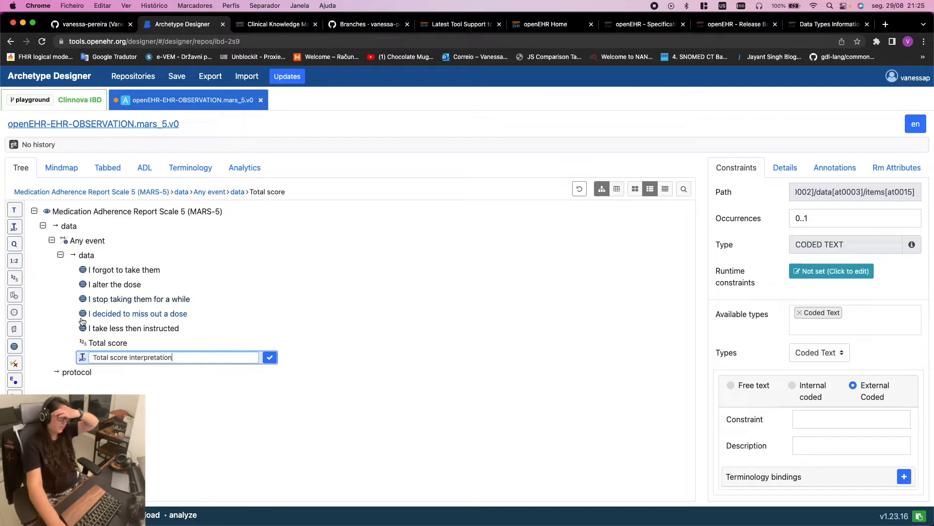
pyautogui.click(270, 361)
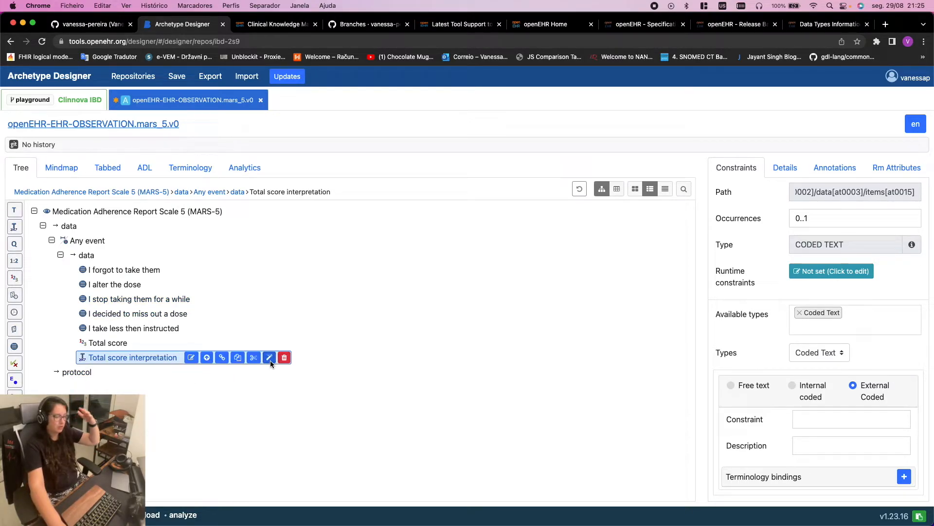
pyautogui.click(73, 372)
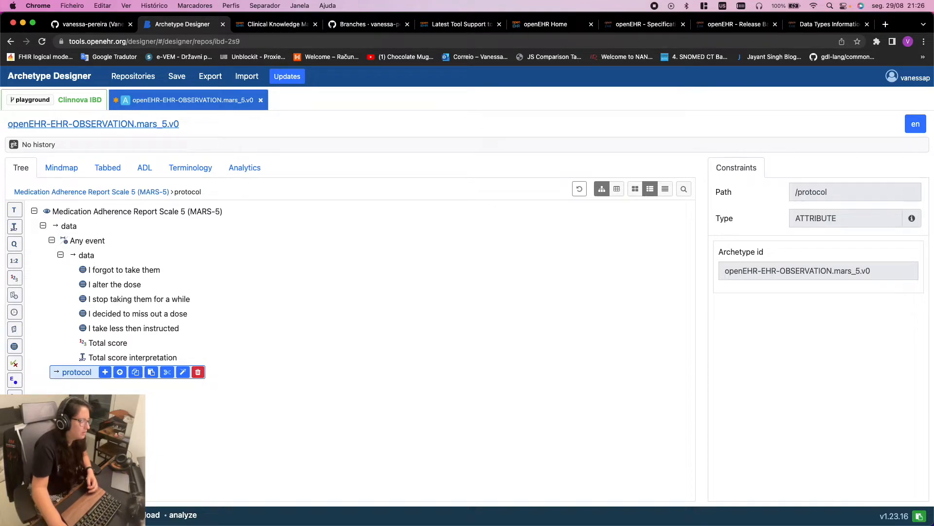
# Add a cluster slot named 'Extension' under protocol, including all archetypes
pyautogui.click(14, 431)
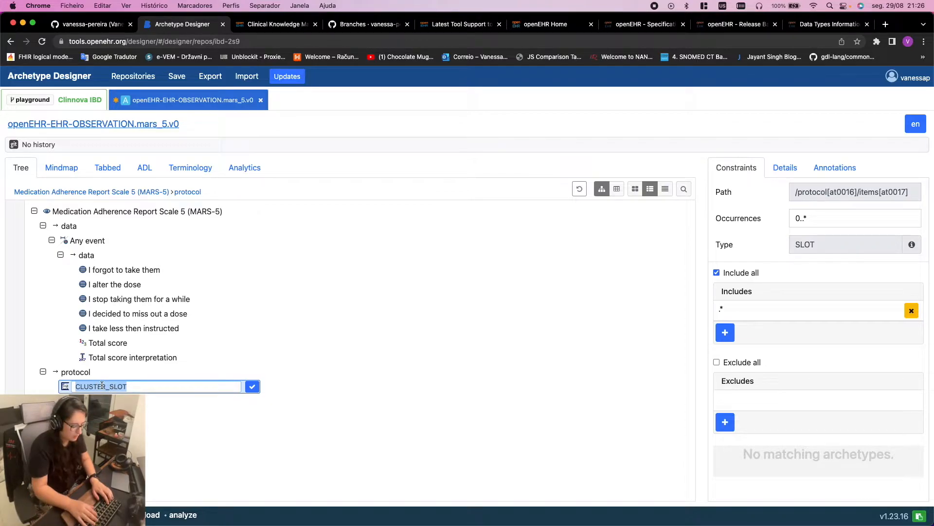
pyautogui.write('Extension')
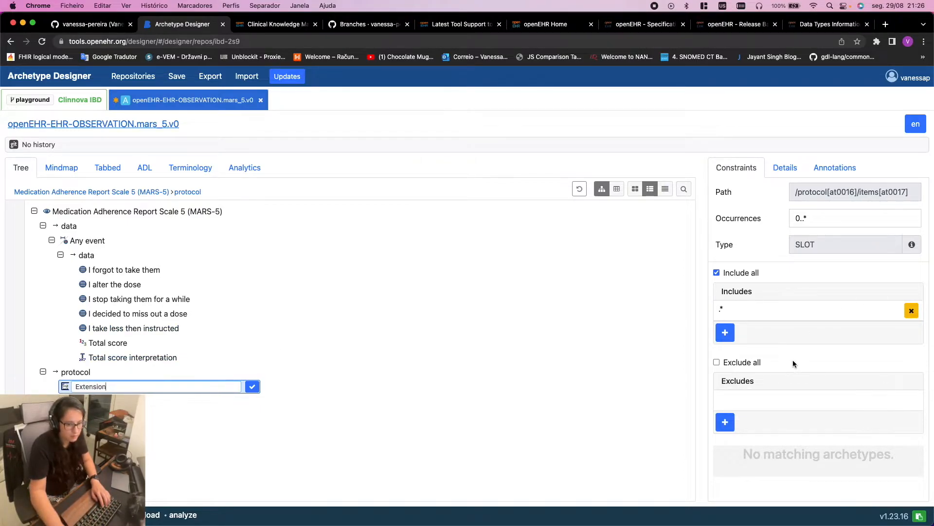
pyautogui.press('Return')
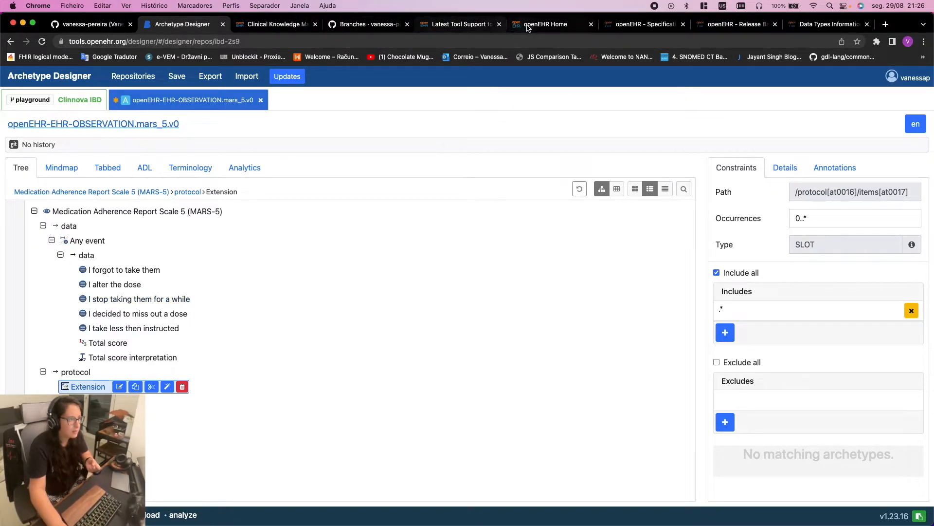
# In CKM, view the Blood pressure archetype's ADL and scroll to its Spanish term definitions
pyautogui.click(248, 26)
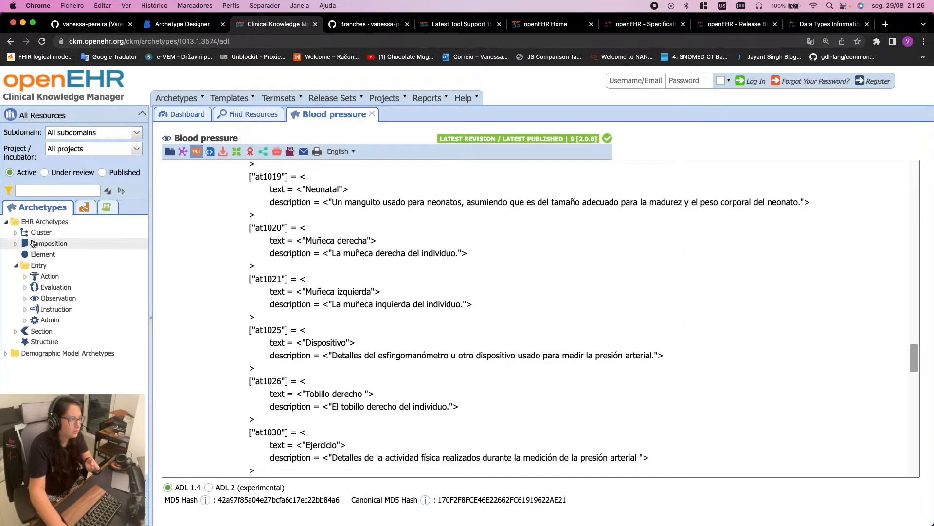
pyautogui.click(16, 234)
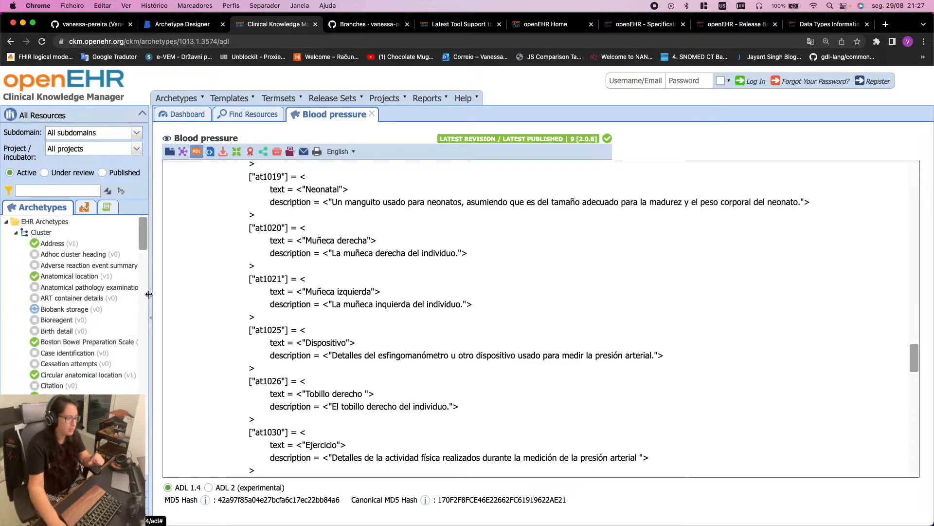
pyautogui.scroll(-10, 125, 336)
pyautogui.scroll(-1, 125, 342)
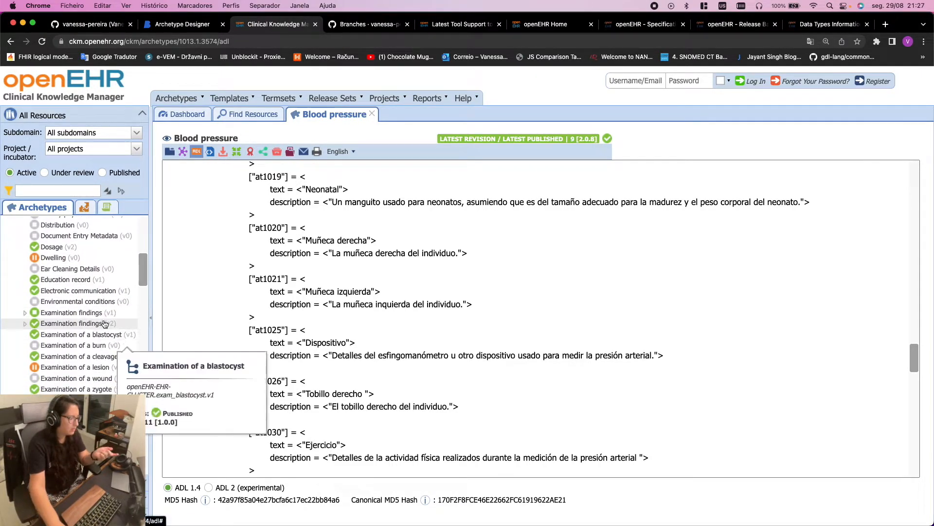
pyautogui.scroll(-3, 62, 325)
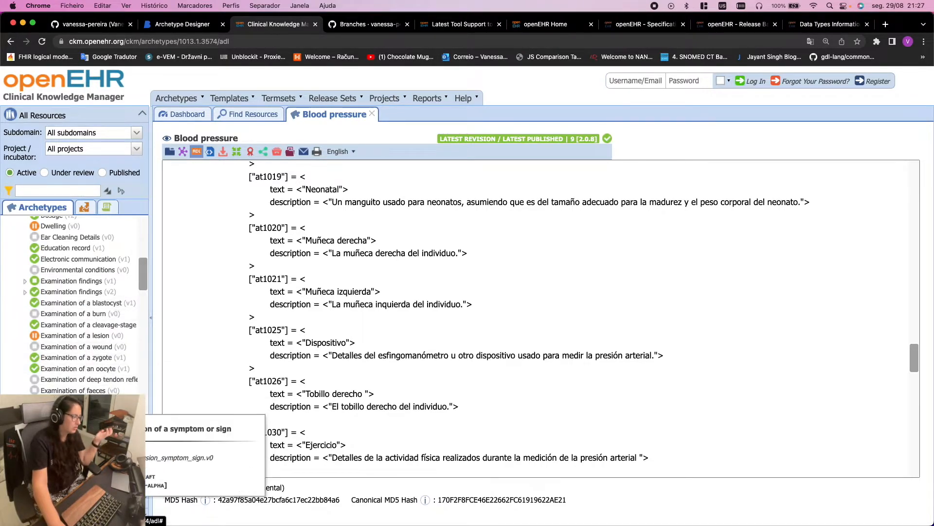
pyautogui.scroll(-10, 73, 304)
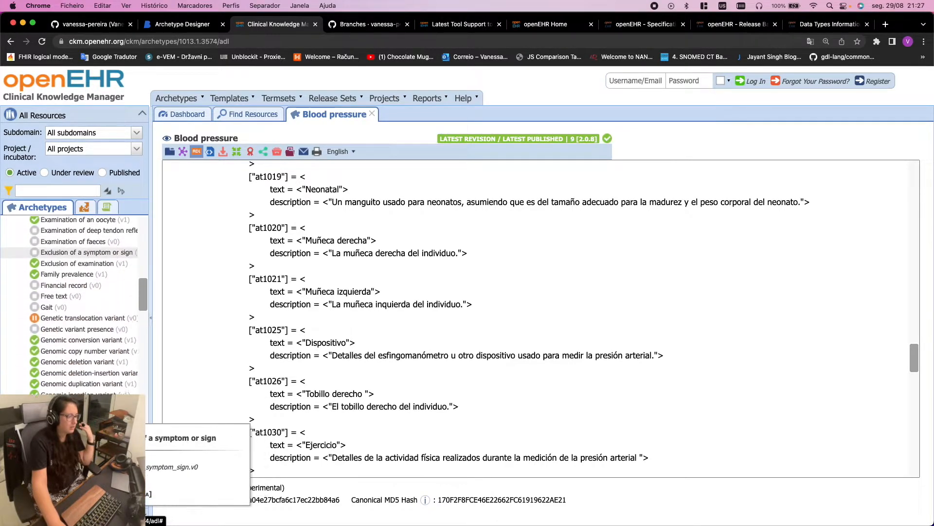
pyautogui.scroll(-6, 96, 379)
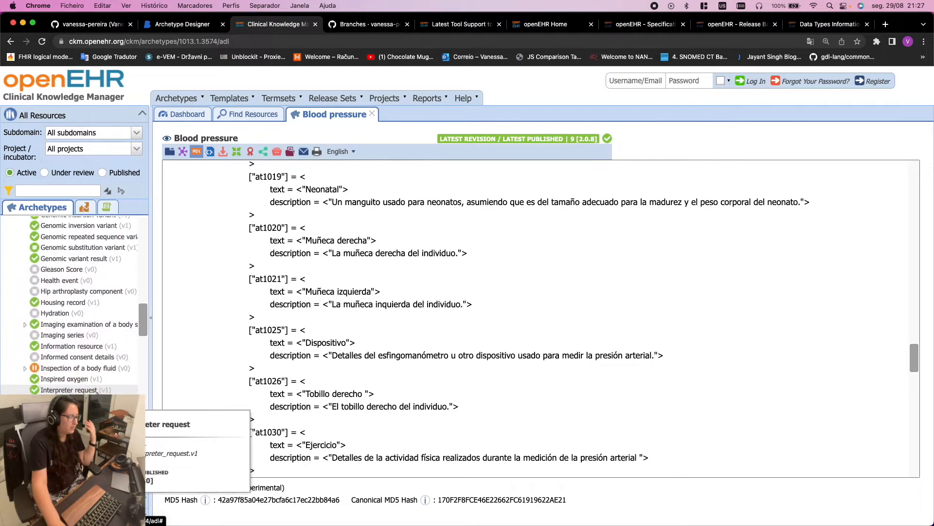
pyautogui.scroll(-10, 96, 384)
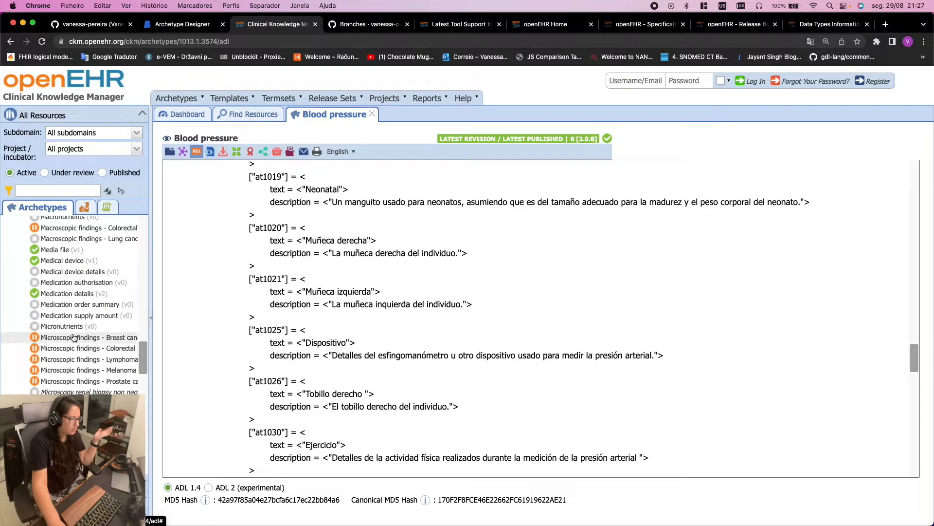
pyautogui.scroll(-4, 95, 375)
pyautogui.scroll(-10, 95, 375)
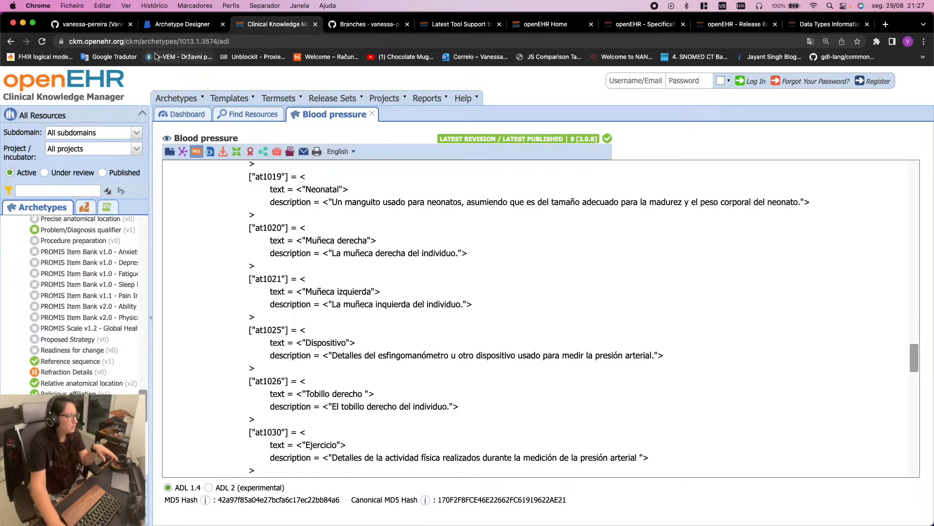
pyautogui.hotkey('ctrl', 'Right')
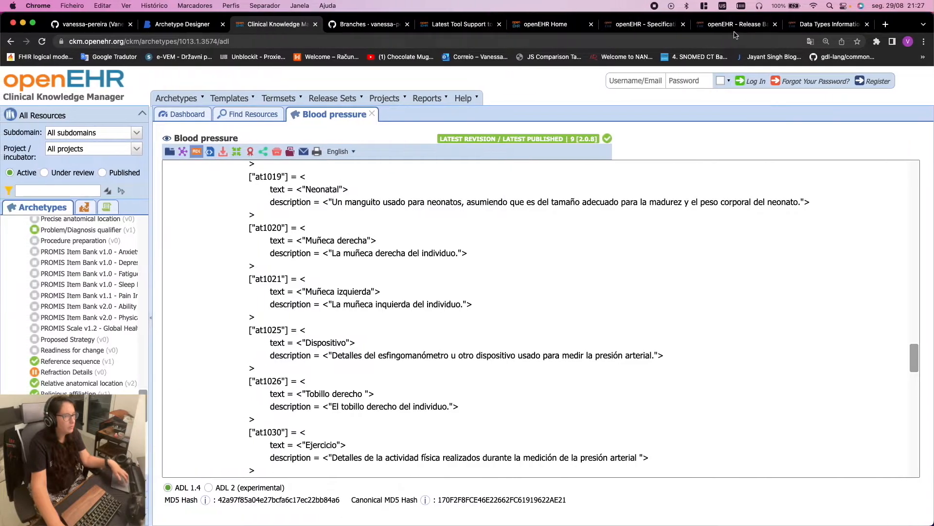
# Return to the MARS-5 archetype and select the data group under Any event
pyautogui.click(165, 23)
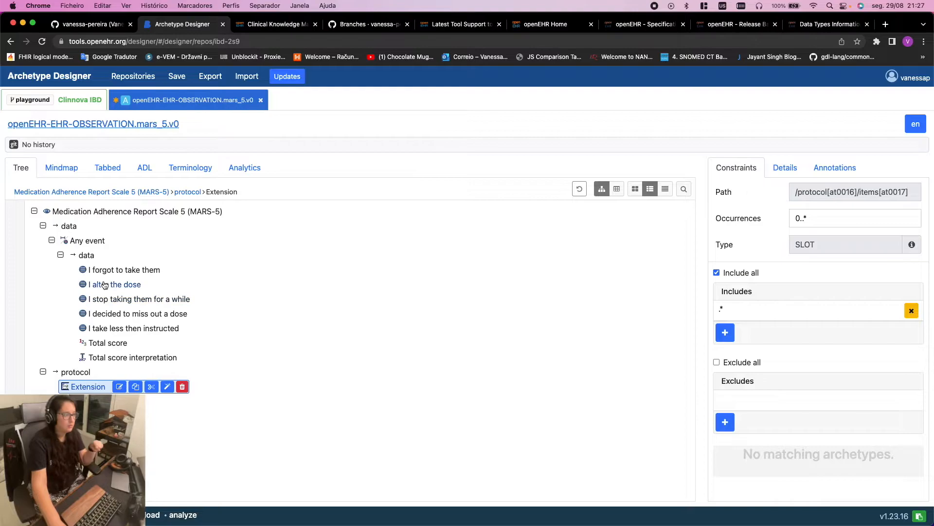
pyautogui.click(86, 256)
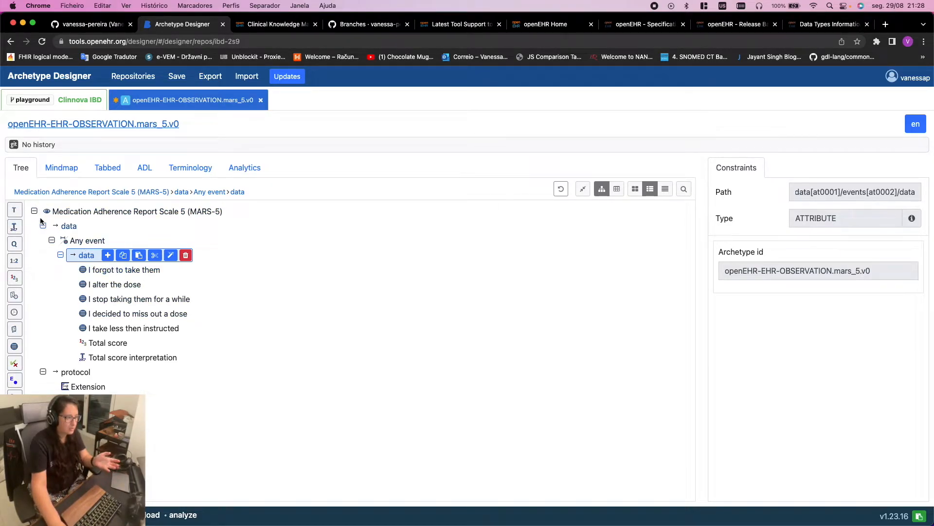
# Add a Text element named 'Comment' to the event data after Total score interpretation
pyautogui.click(14, 210)
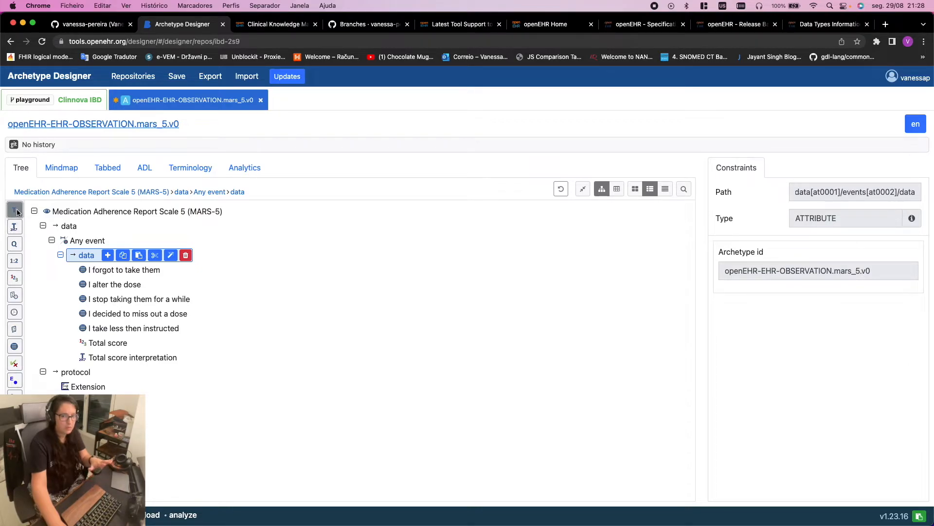
pyautogui.write('Fre')
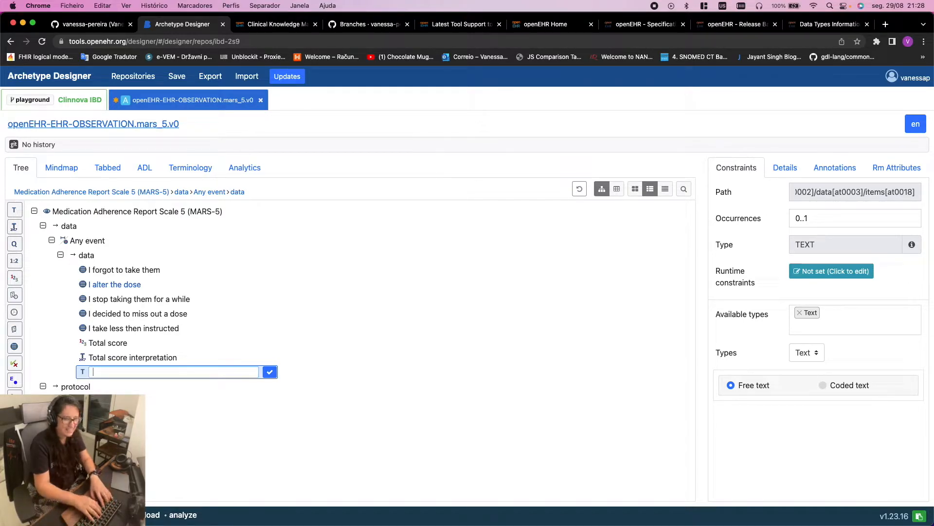
pyautogui.write('Co')
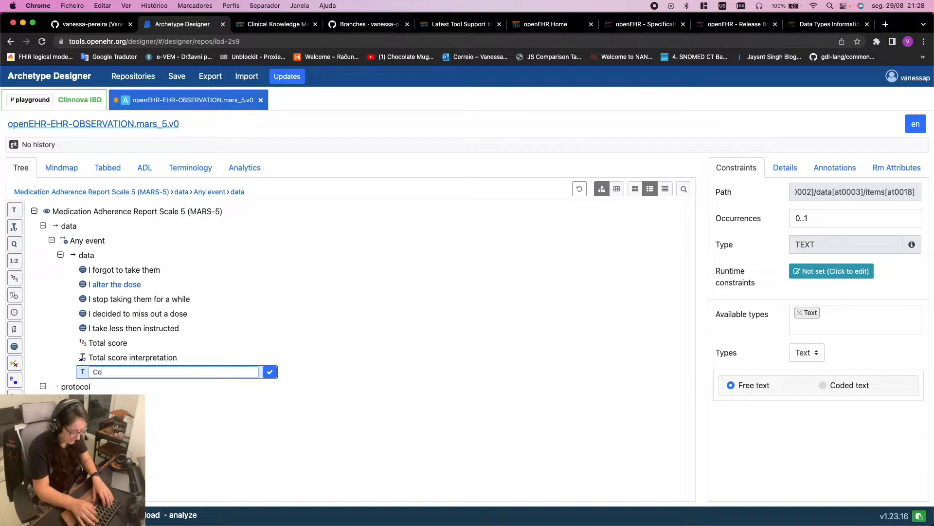
pyautogui.write('mment')
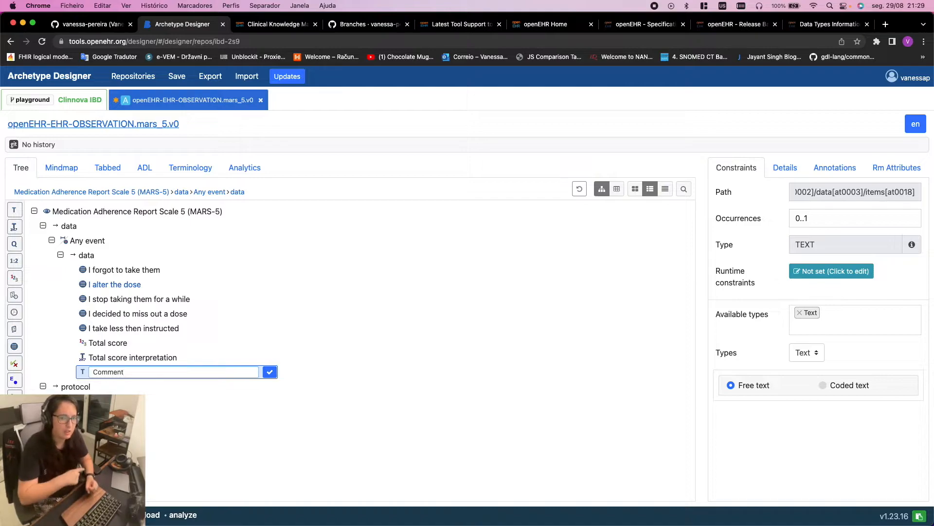
pyautogui.click(266, 375)
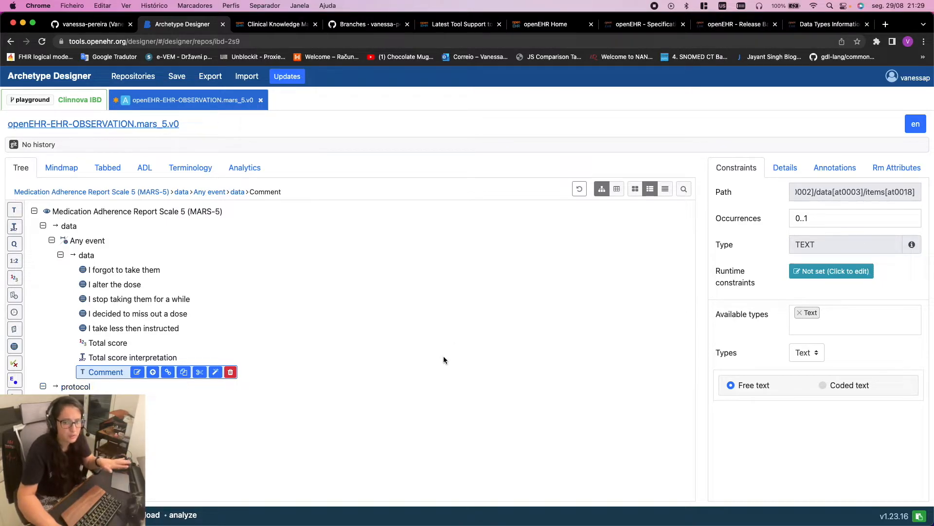
pyautogui.click(276, 26)
# On the remote desktop, scroll the MARS_5 2018 PDF and select its boxed instruction text
pyautogui.click(341, 28)
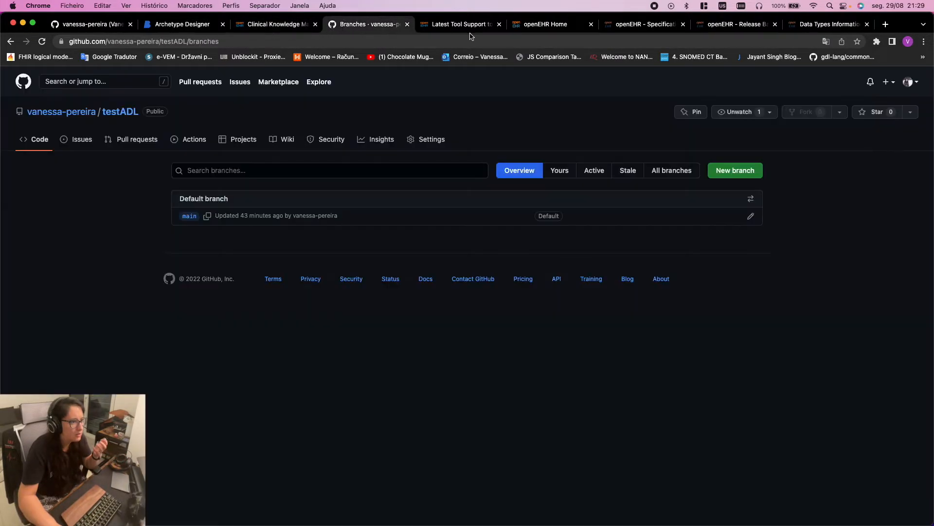
pyautogui.click(186, 28)
pyautogui.hotkey('ctrl', 'Right')
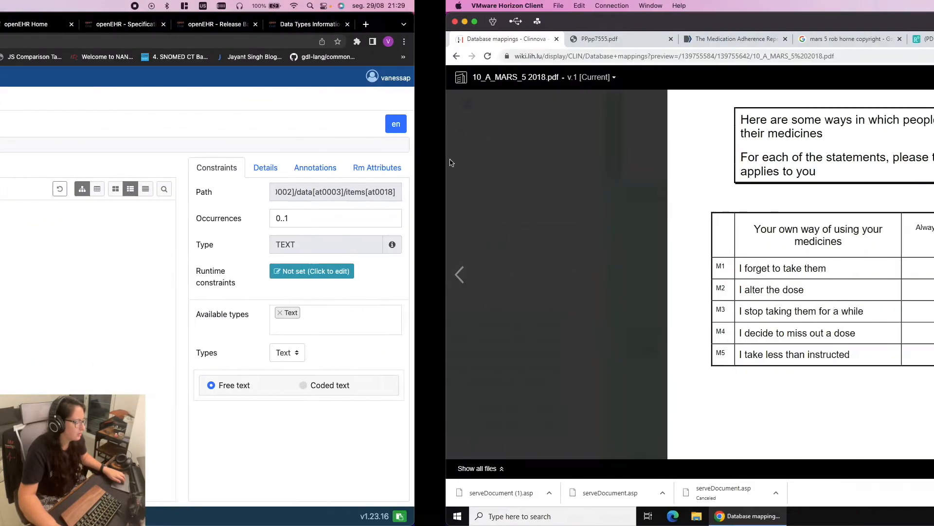
pyautogui.scroll(5, 448, 198)
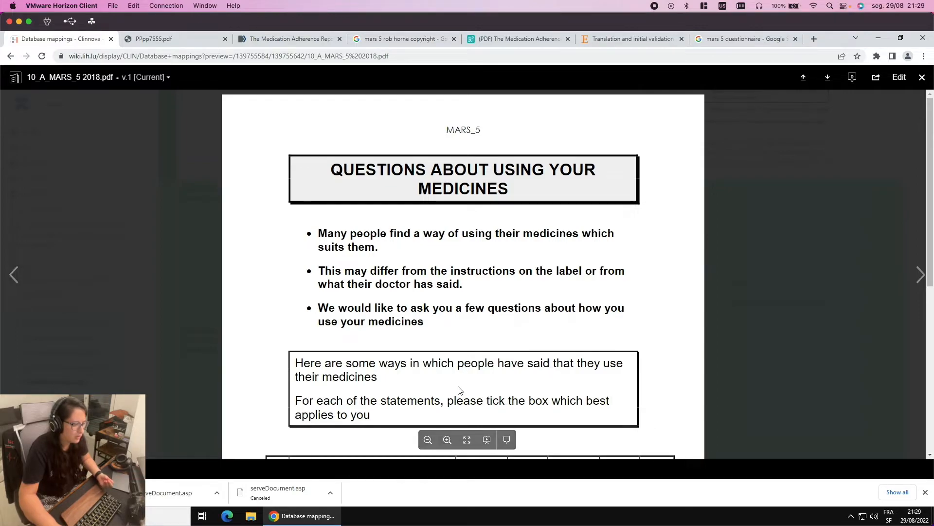
pyautogui.scroll(-3, 459, 390)
pyautogui.scroll(-3, 459, 390)
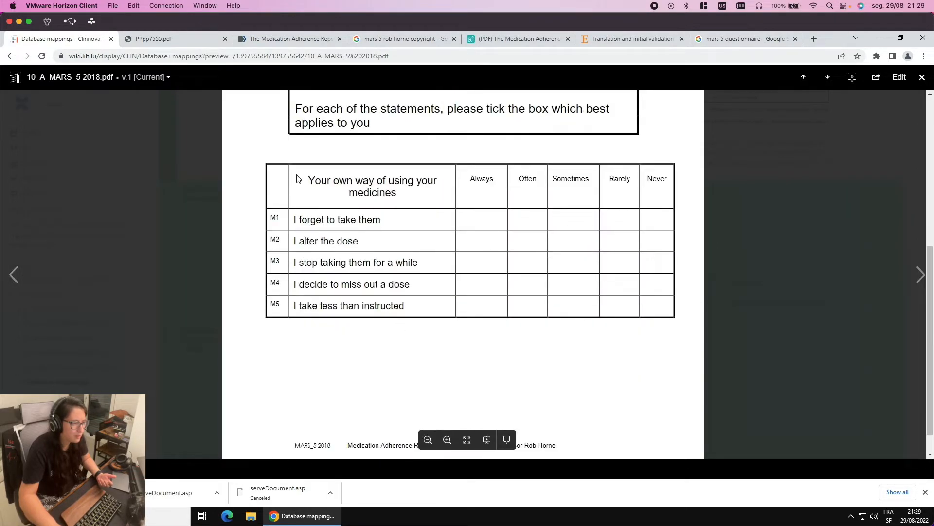
pyautogui.moveTo(362, 207); pyautogui.dragTo(492, 197)
pyautogui.scroll(6, 540, 290)
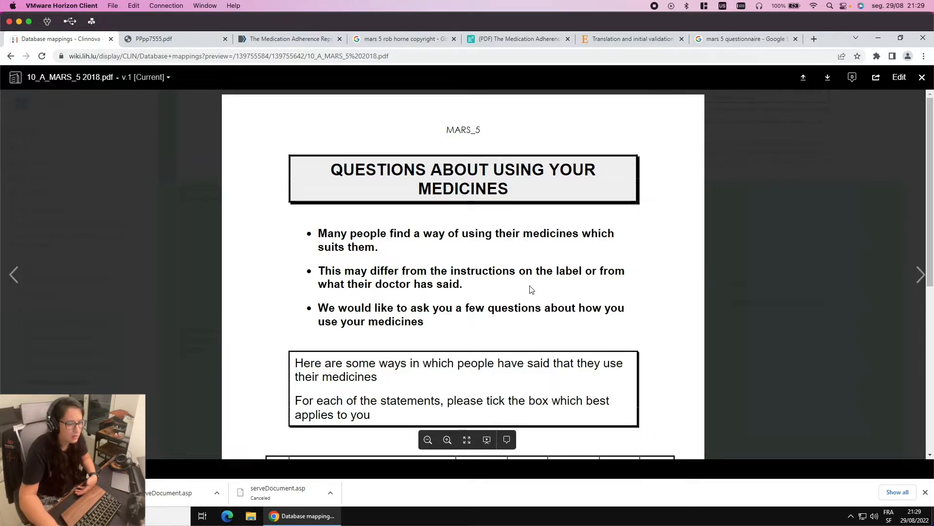
pyautogui.scroll(-1, 389, 350)
pyautogui.click(379, 371)
pyautogui.moveTo(378, 367)
pyautogui.mouseDown()
pyautogui.moveTo(320, 339)
pyautogui.moveTo(295, 310)
pyautogui.moveTo(368, 370)
pyautogui.mouseUp()
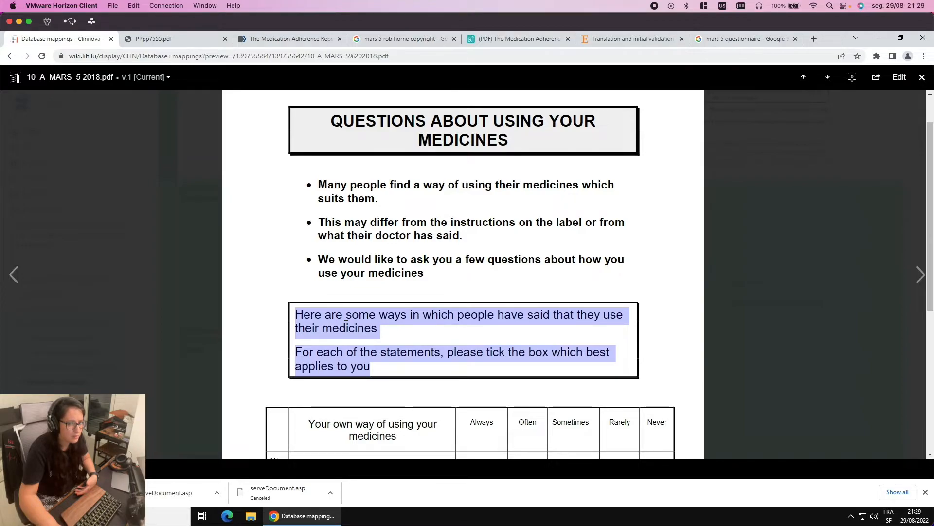
# Read through the MARS-5 validation article and the other MARS-5 paper
pyautogui.click(272, 39)
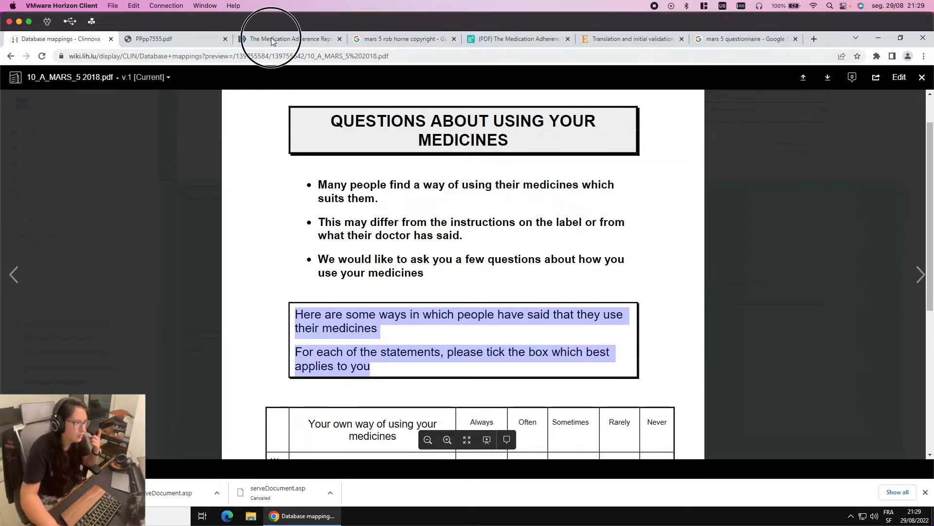
pyautogui.scroll(7, 441, 228)
pyautogui.scroll(4, 440, 229)
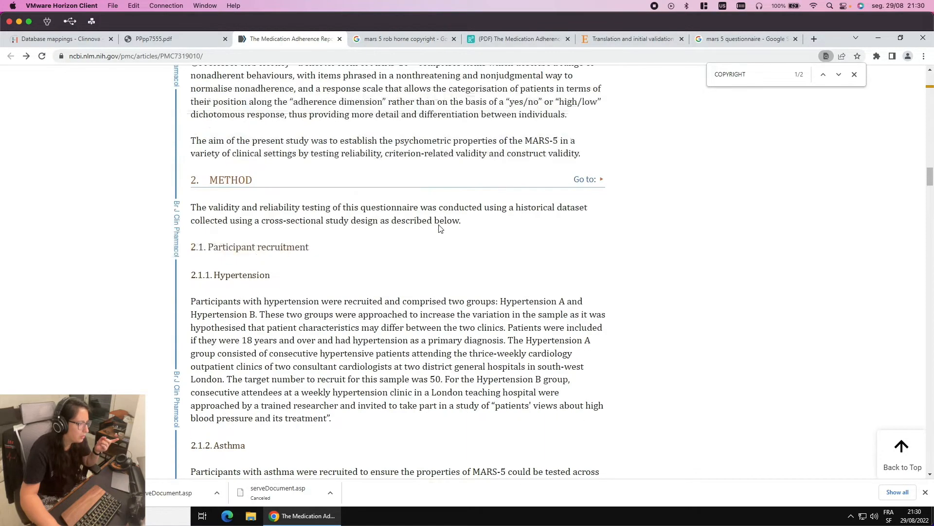
pyautogui.scroll(6, 439, 225)
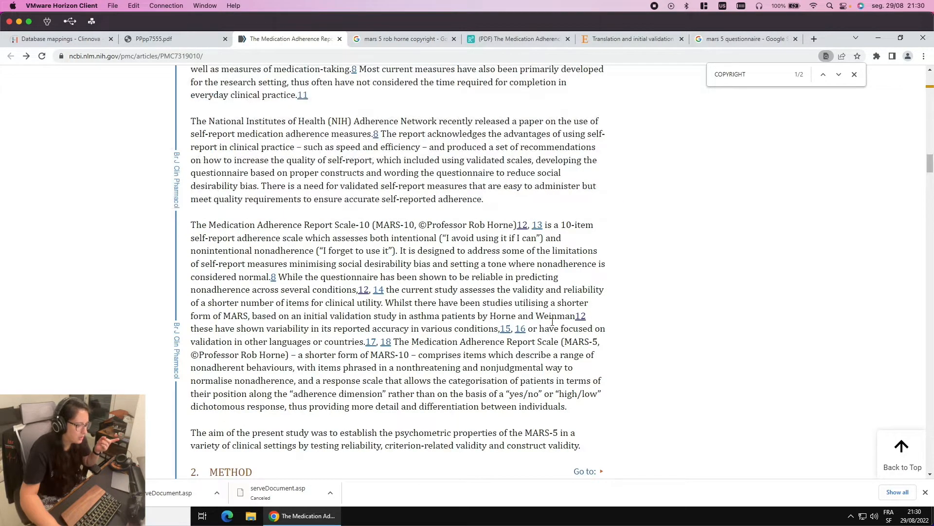
pyautogui.scroll(3, 563, 327)
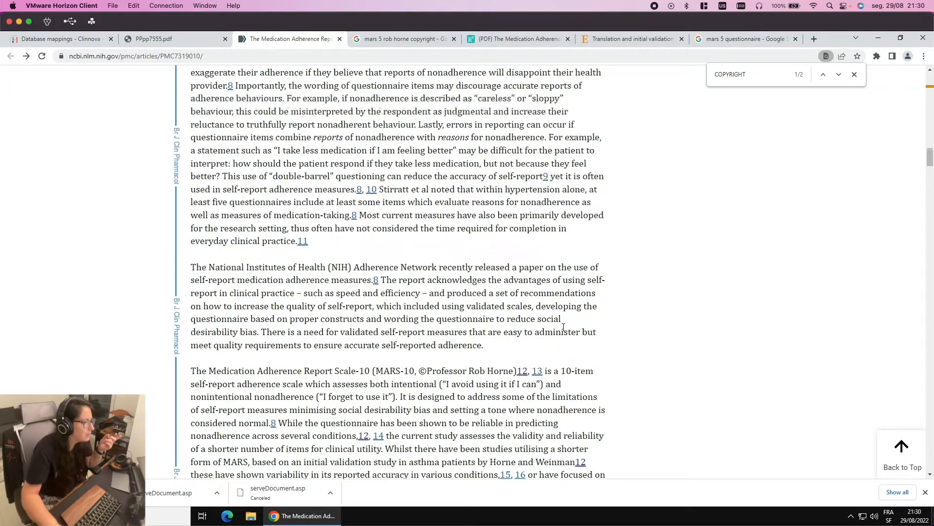
pyautogui.scroll(7, 556, 329)
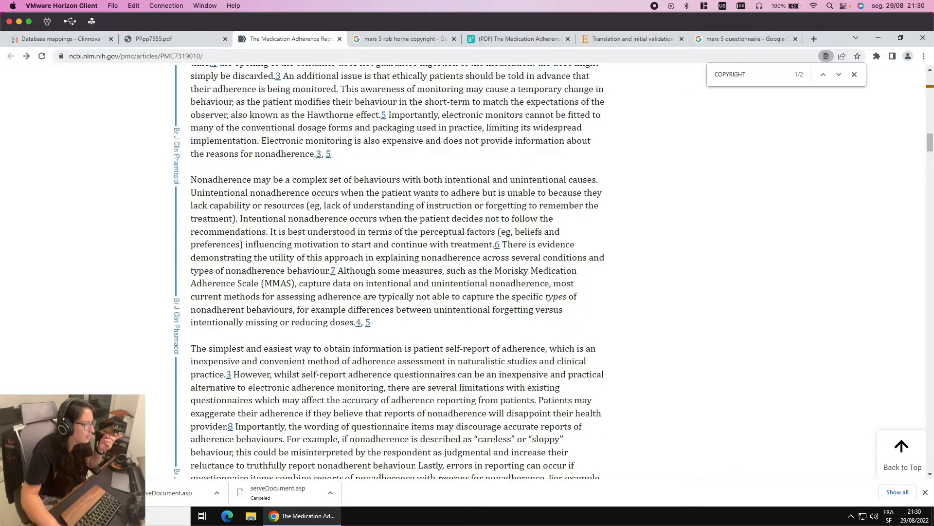
pyautogui.scroll(16, 556, 323)
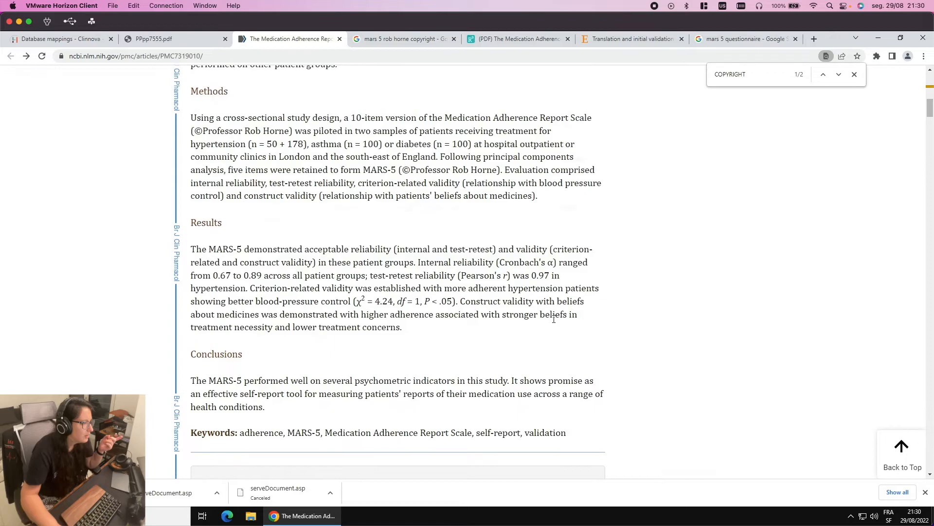
pyautogui.scroll(4, 554, 319)
pyautogui.scroll(-4, 555, 323)
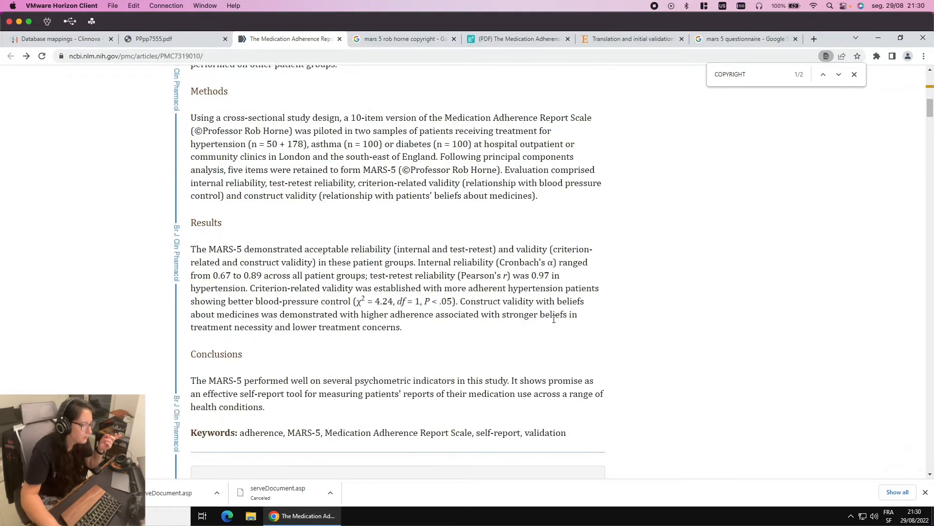
pyautogui.scroll(-18, 553, 320)
pyautogui.scroll(-16, 554, 319)
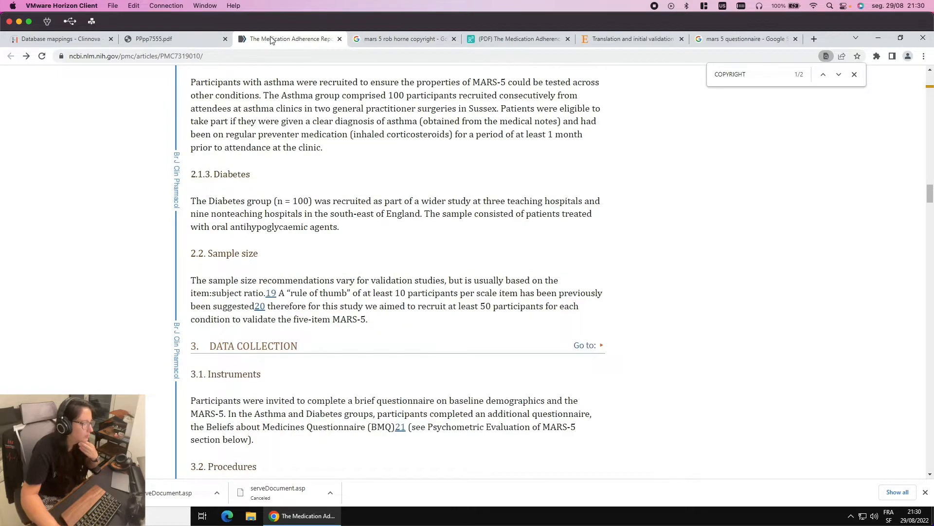
pyautogui.click(190, 39)
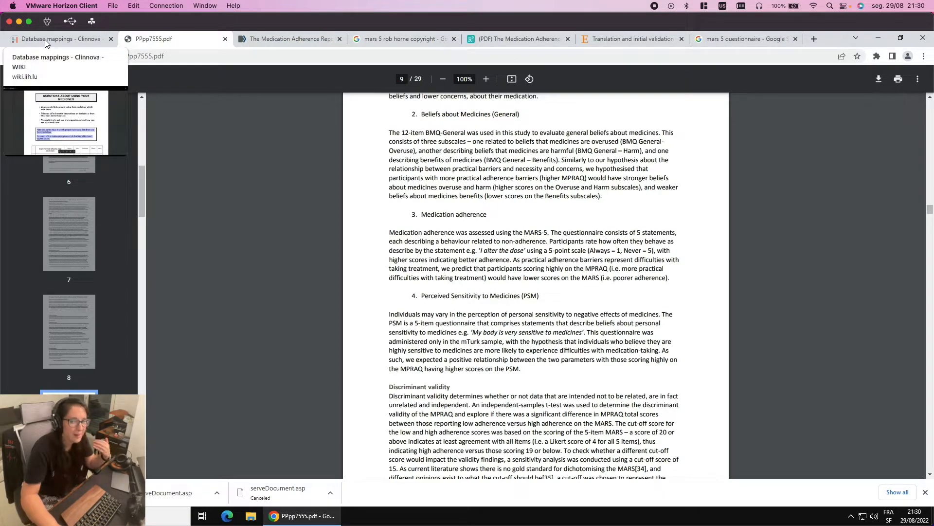
# Copy the selected MARS-5 instruction text from the questionnaire preview and return to the Mac desktop
pyautogui.click(83, 36)
pyautogui.rightClick(450, 317)
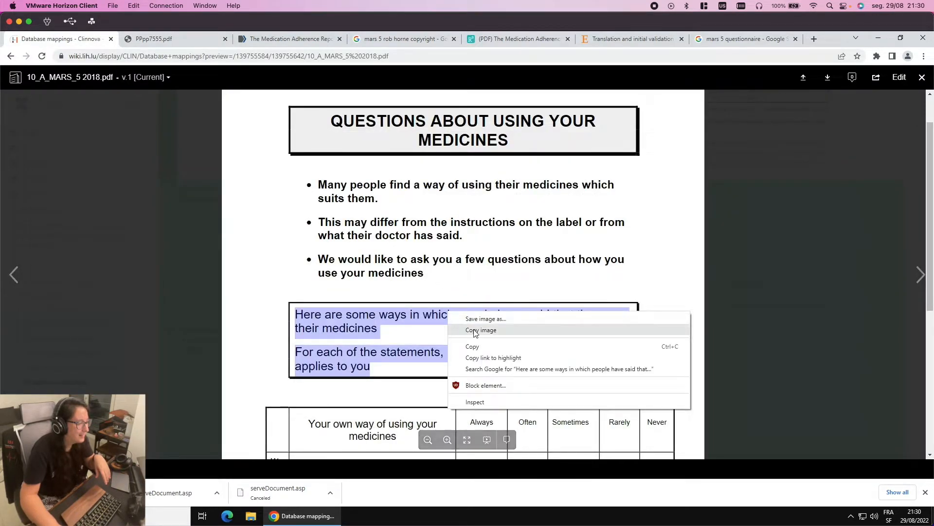
pyautogui.click(479, 346)
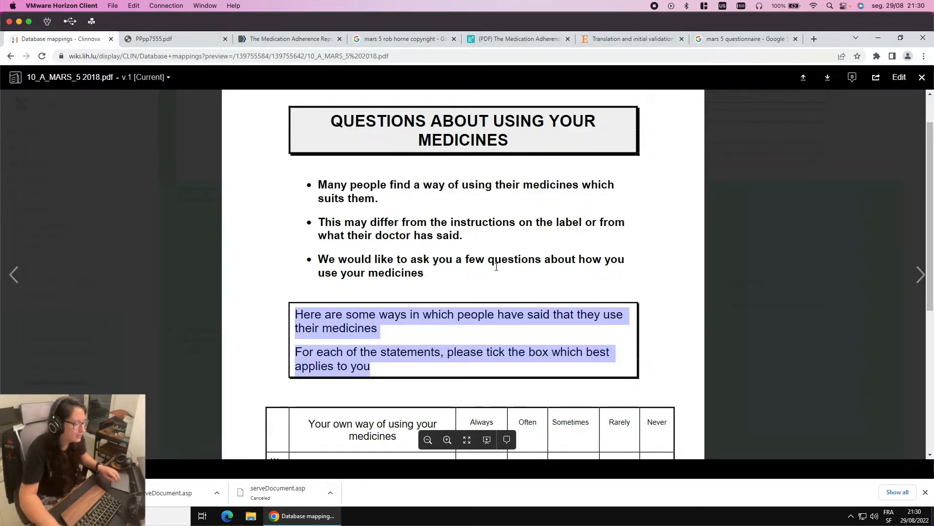
pyautogui.hotkey('ctrl', 'Left')
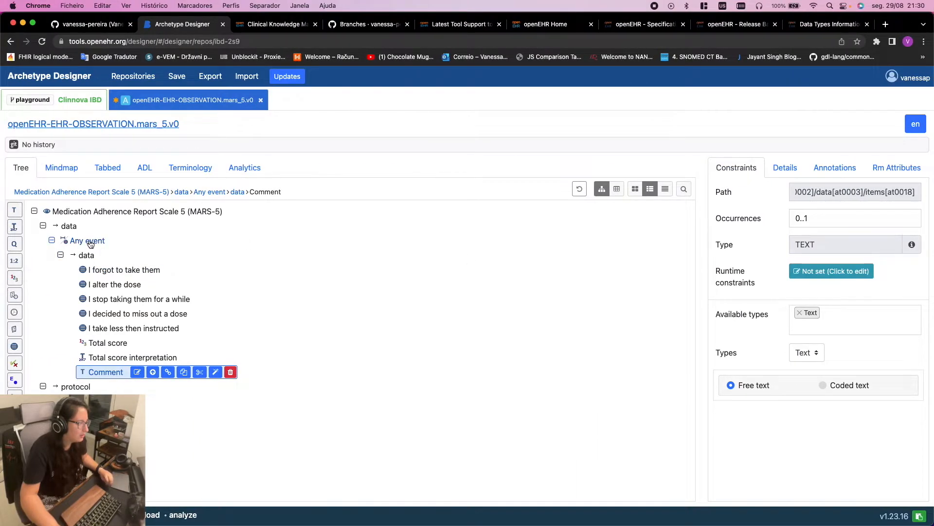
# Paste the copied instructions into the Any event node's Description field
pyautogui.click(92, 241)
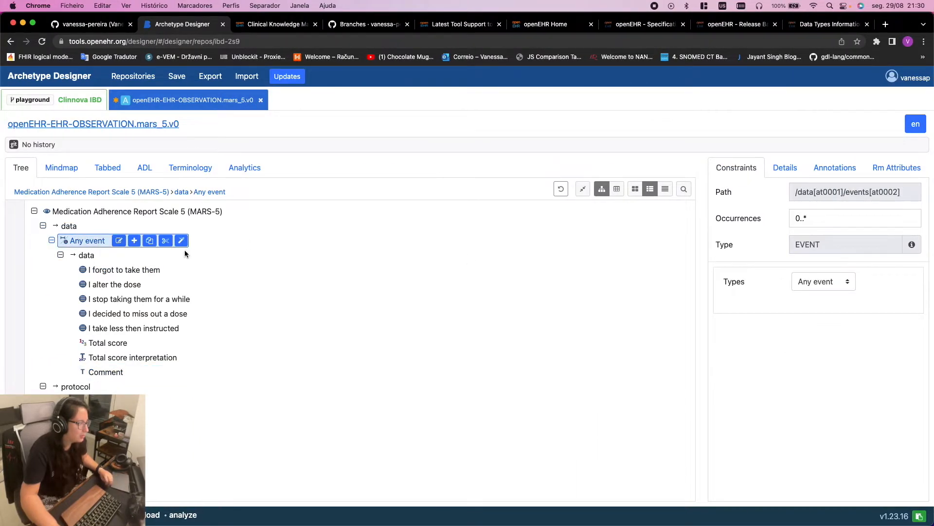
pyautogui.click(788, 168)
pyautogui.click(767, 248)
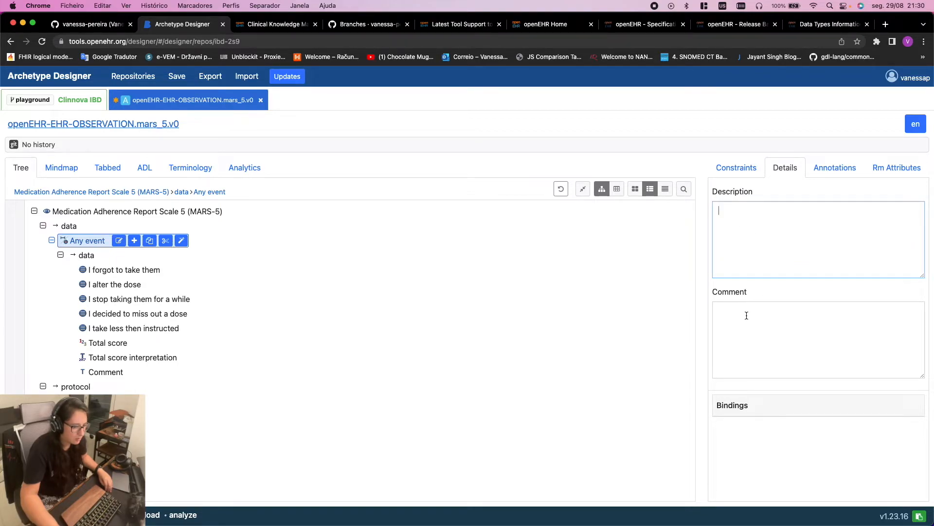
pyautogui.press('super+v')
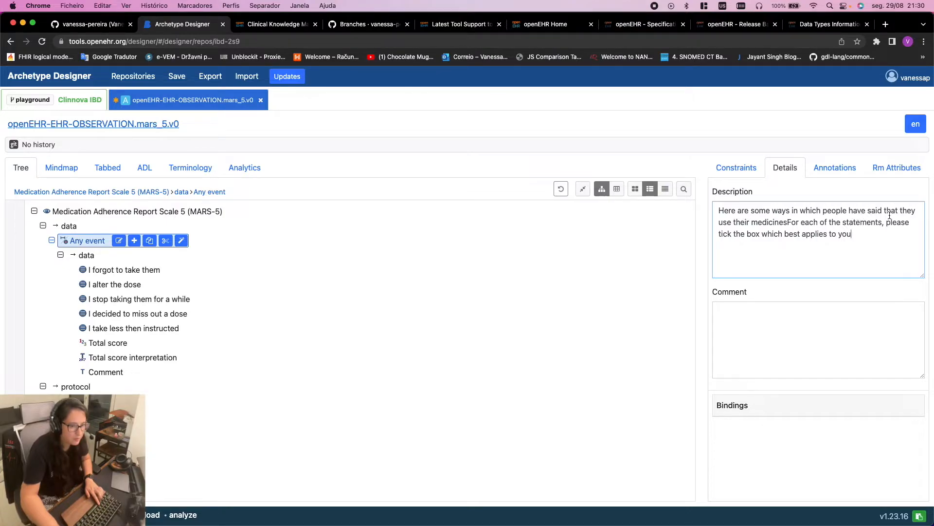
# Add a full stop after 'medicines' and another at the end after 'you'
pyautogui.click(790, 223)
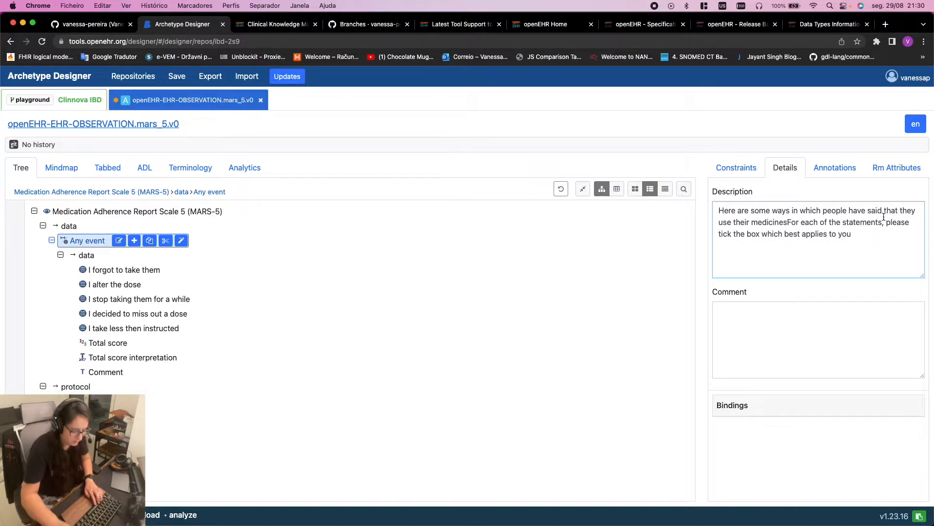
pyautogui.write('.')
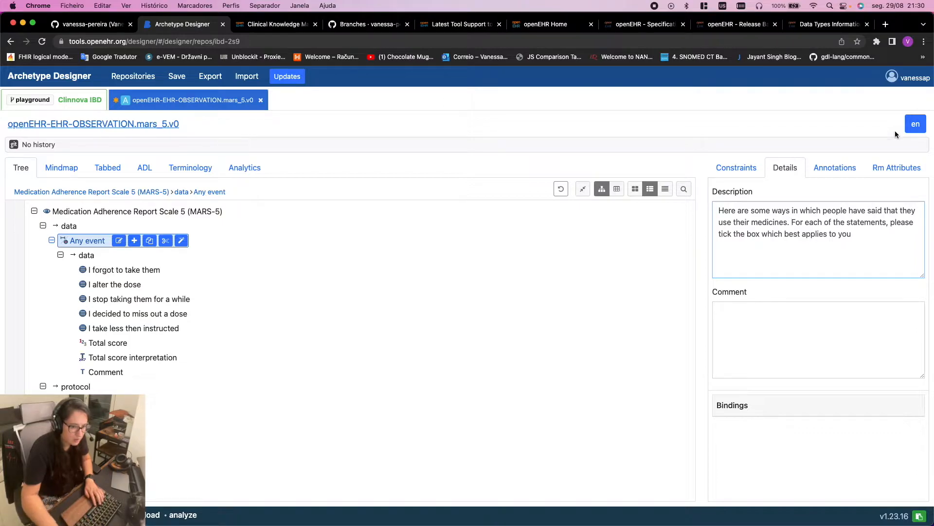
pyautogui.click(863, 240)
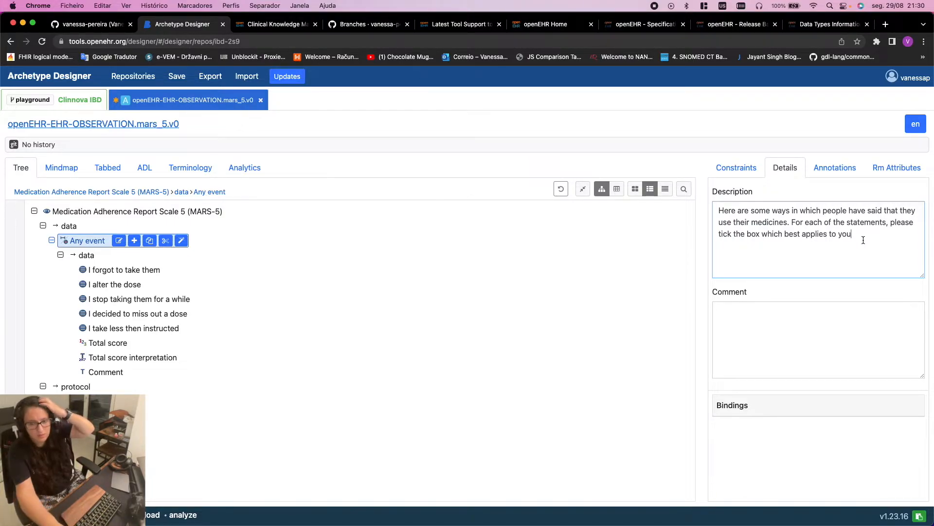
pyautogui.click(858, 236)
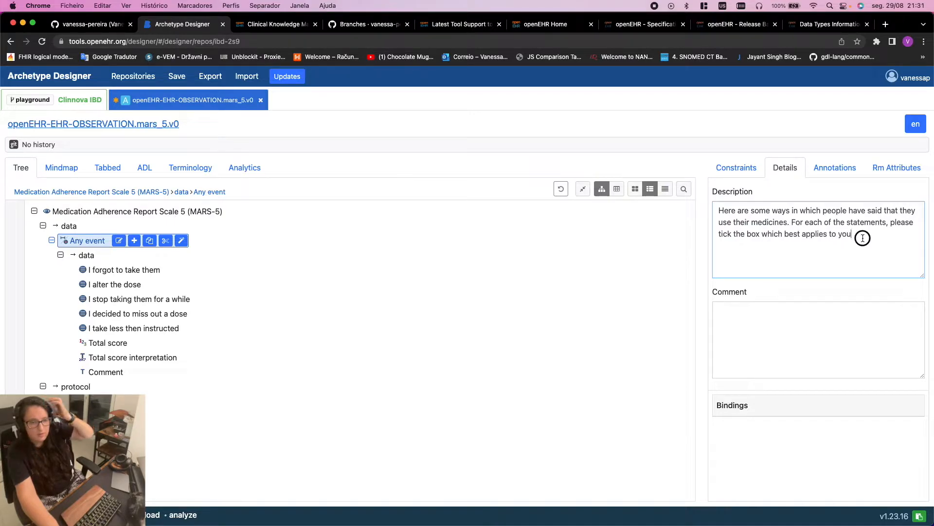
pyautogui.write('.')
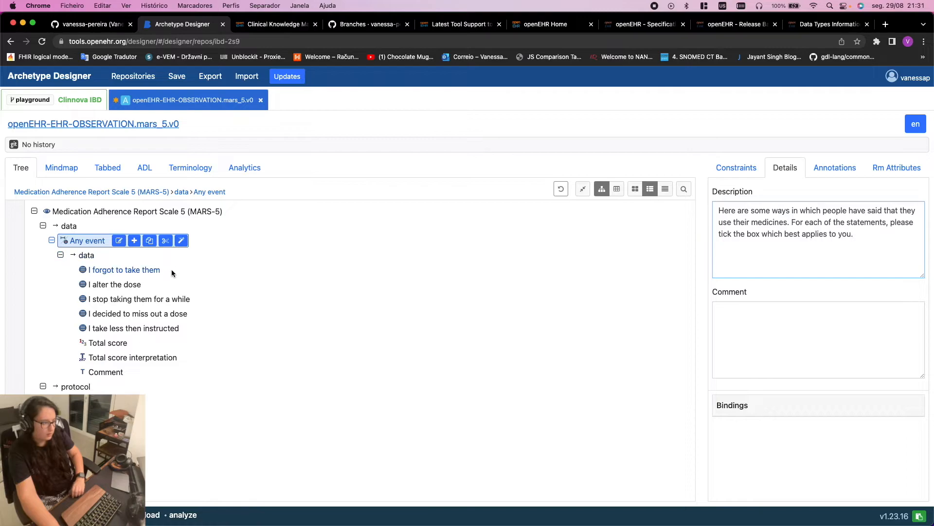
pyautogui.click(130, 272)
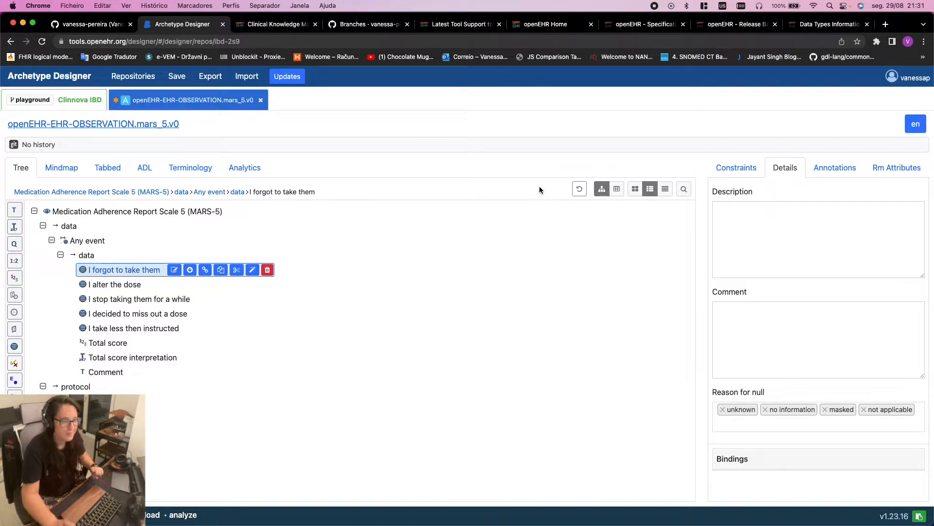
# Show the MARS-5 archetype's ADL source and select all of its text
pyautogui.click(152, 169)
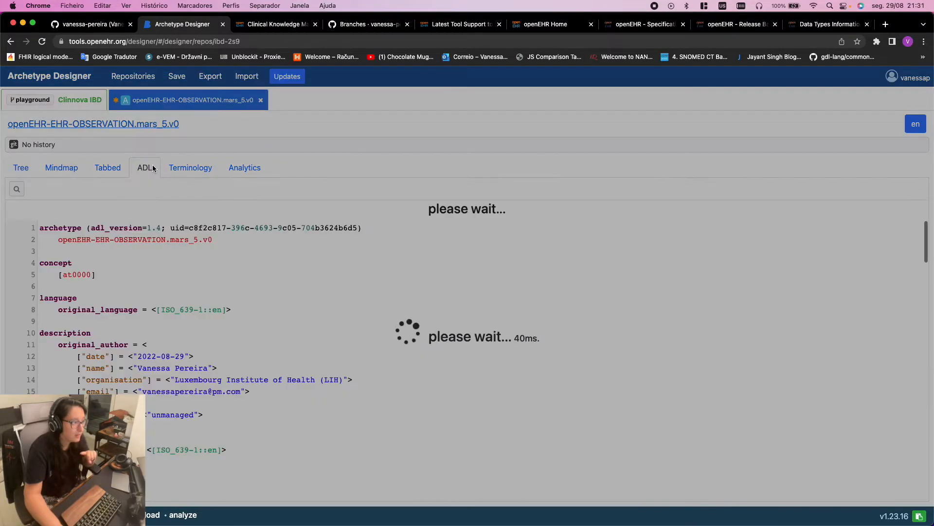
pyautogui.click(204, 250)
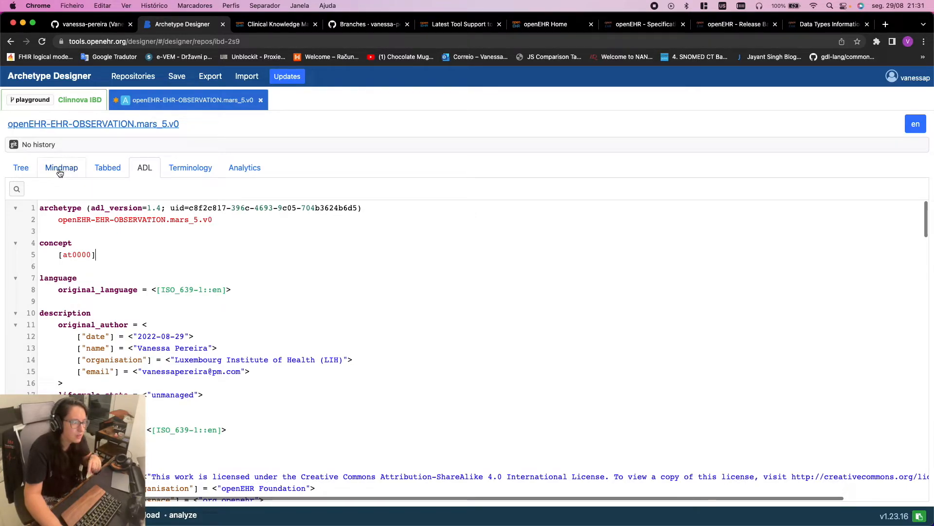
pyautogui.click(23, 169)
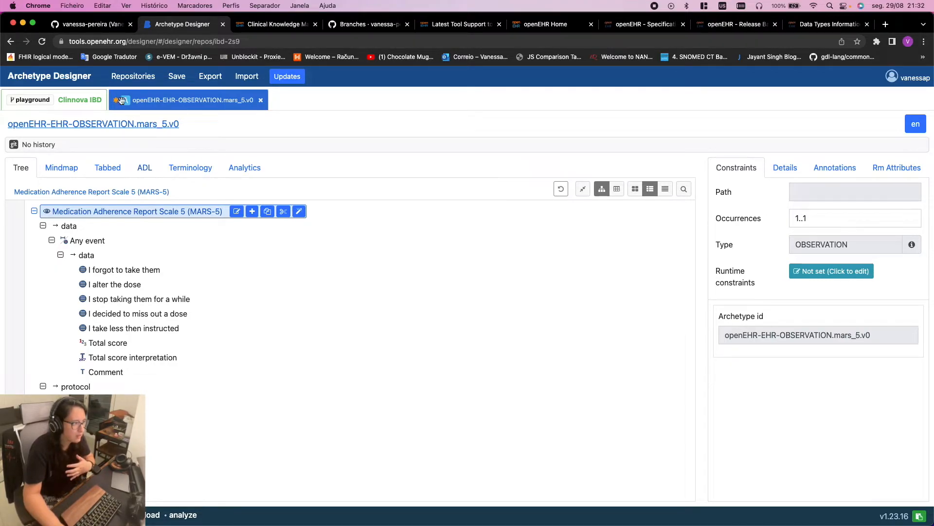
pyautogui.click(149, 174)
pyautogui.rightClick(132, 219)
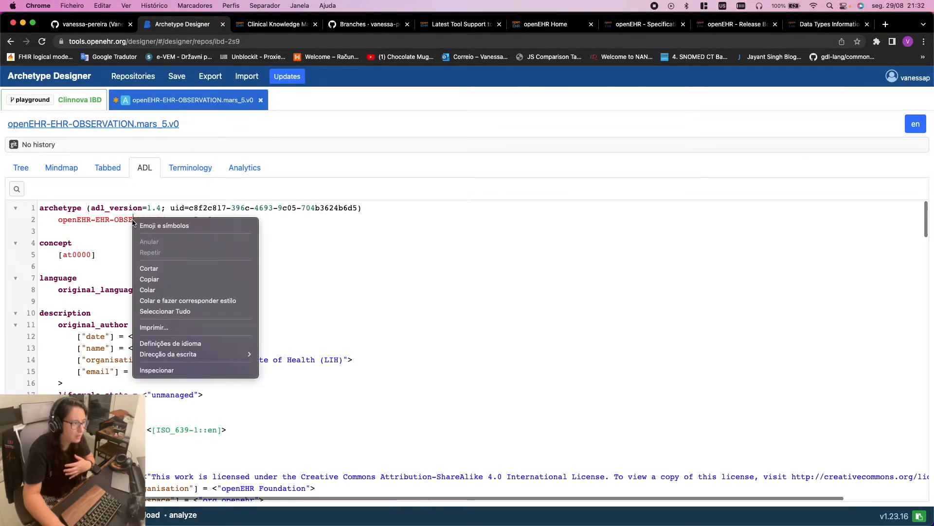
pyautogui.click(153, 279)
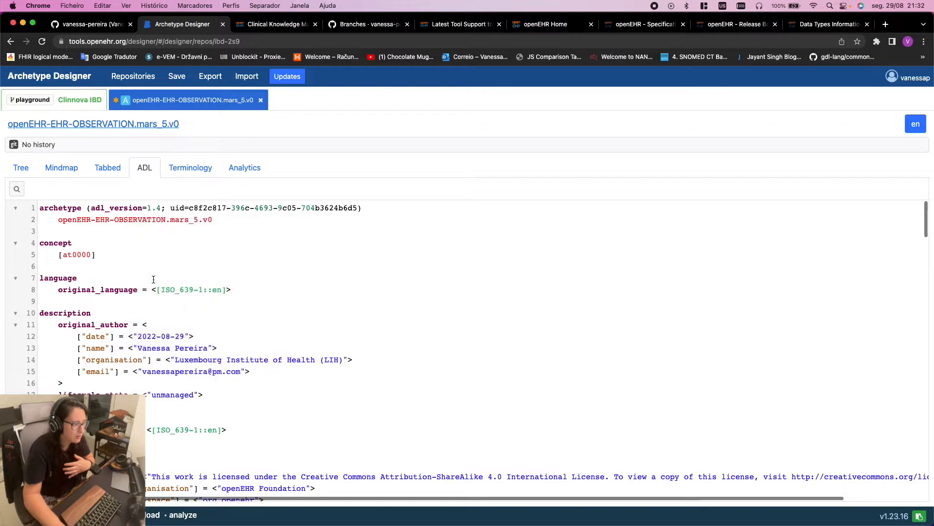
pyautogui.rightClick(128, 223)
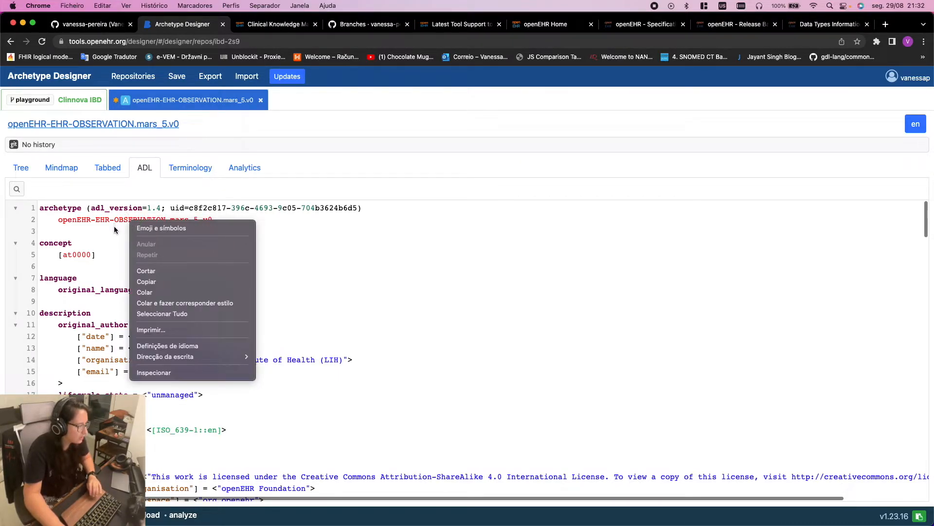
pyautogui.click(110, 309)
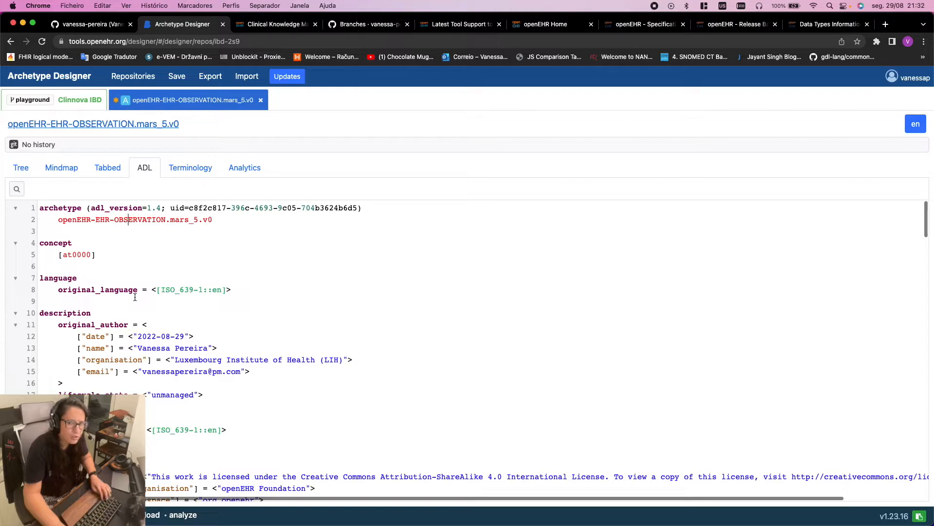
pyautogui.press('super+a')
pyautogui.press('super+c')
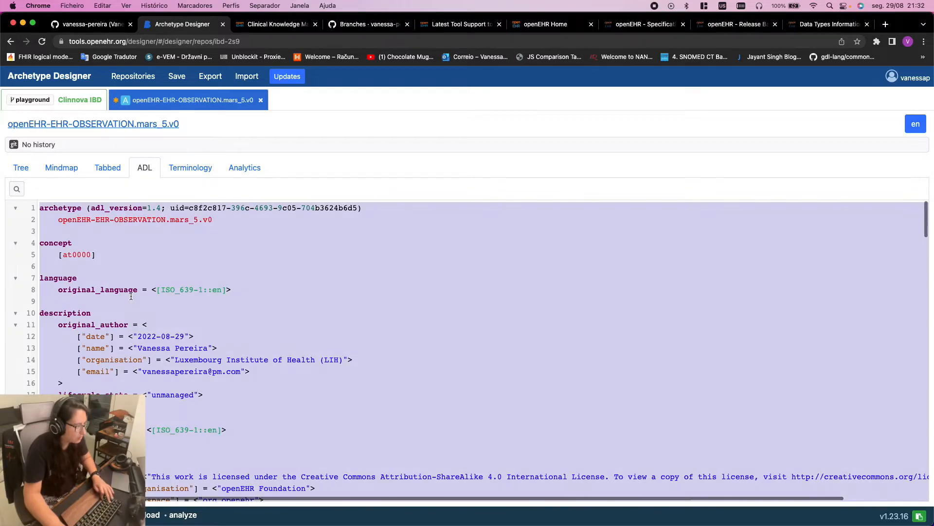
pyautogui.moveTo(319, 511)
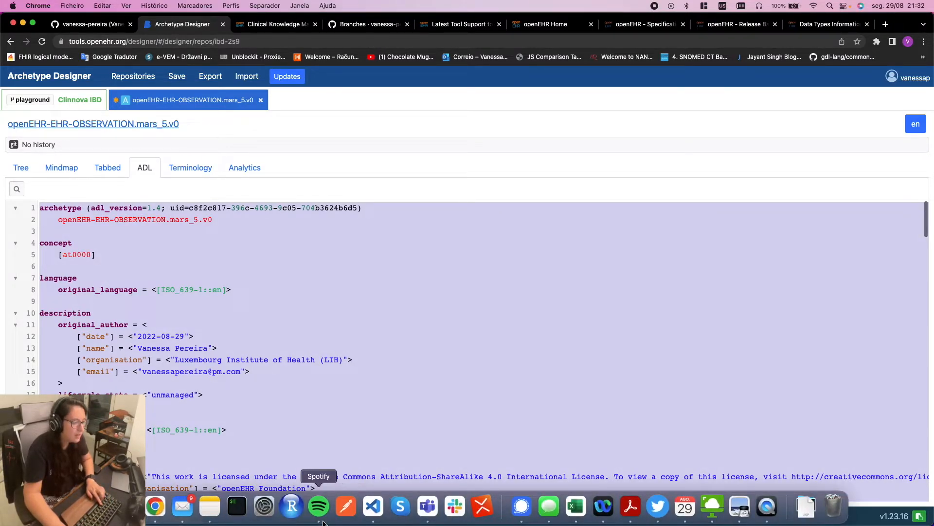
# Paste the ADL into a new VS Code file, then return to Archetype Designer's tree view
pyautogui.click(373, 506)
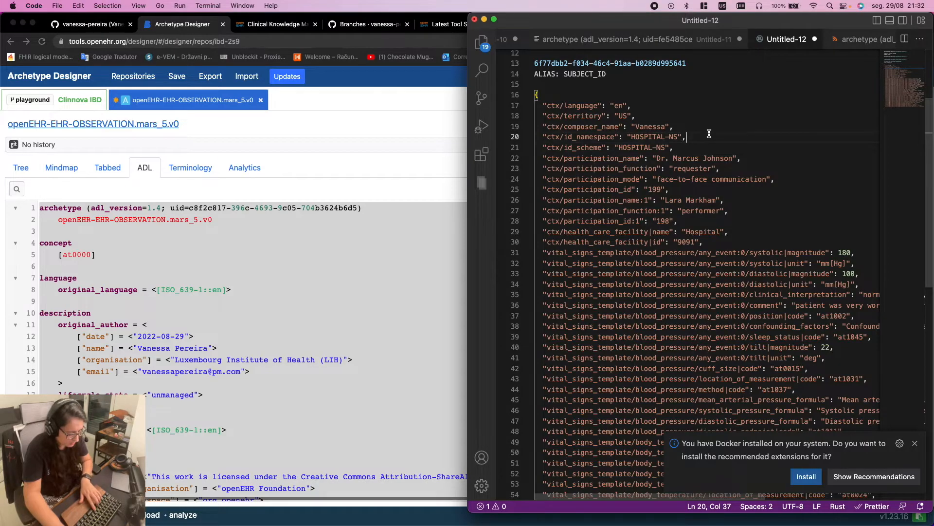
pyautogui.press('super+n')
pyautogui.press('super+v')
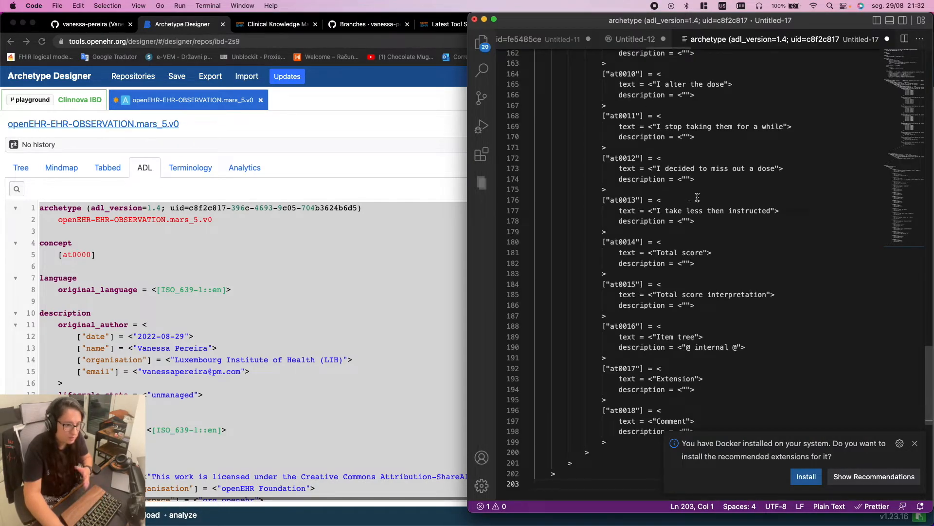
pyautogui.scroll(20, 715, 236)
pyautogui.click(351, 268)
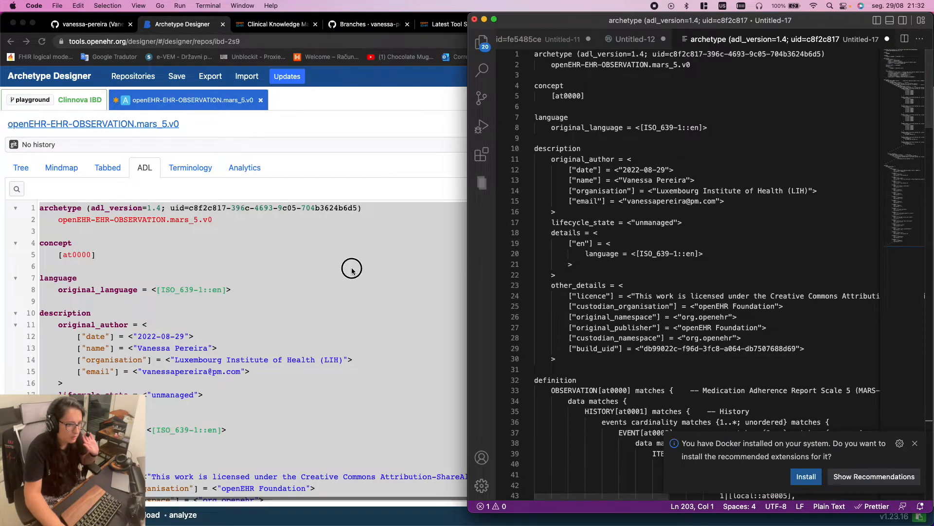
pyautogui.click(12, 168)
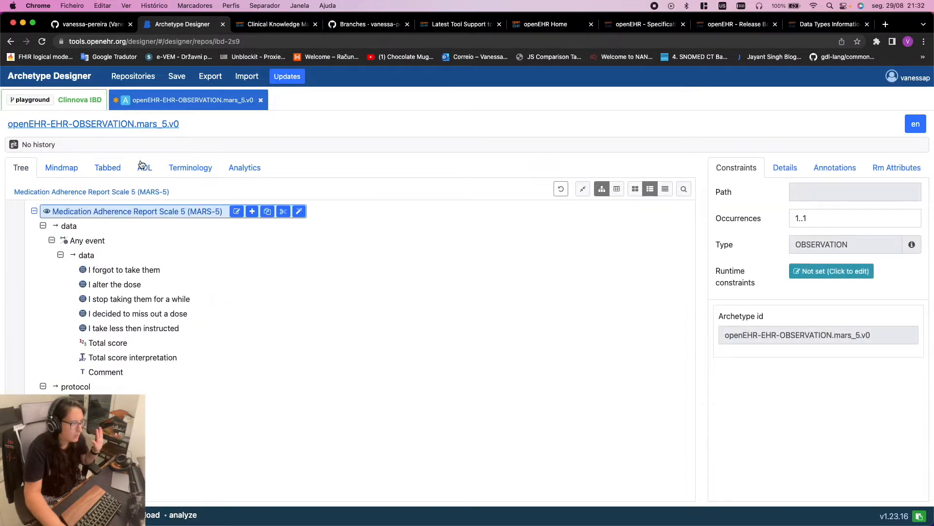
# Save the archetype with the prefilled commit message 'Create openEHR-EHR-OBSERVATION.mars_5.v0'
pyautogui.click(177, 76)
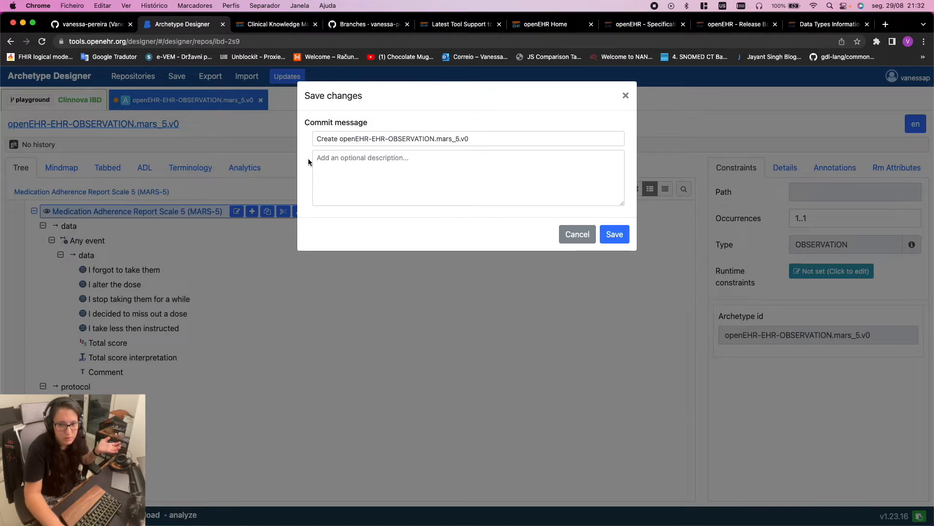
pyautogui.tripleClick(375, 140)
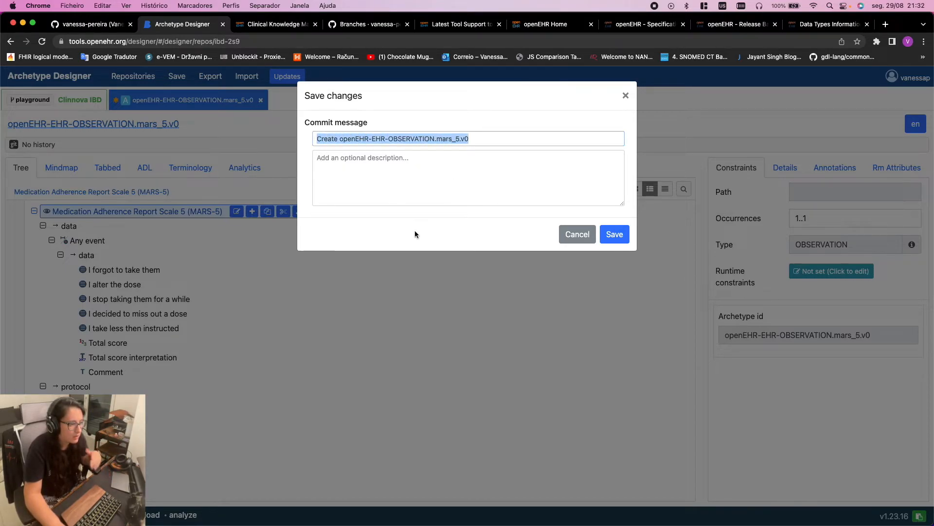
pyautogui.click(436, 202)
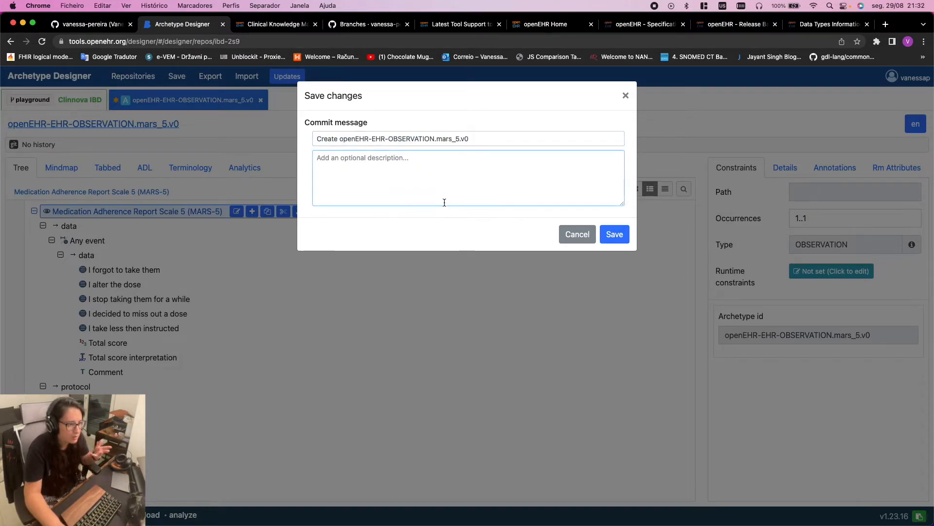
pyautogui.click(618, 234)
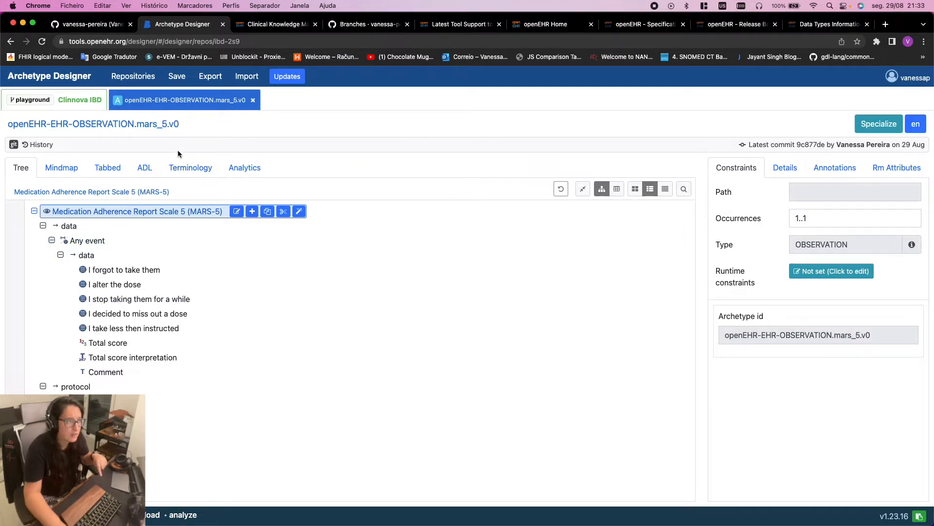
pyautogui.click(95, 29)
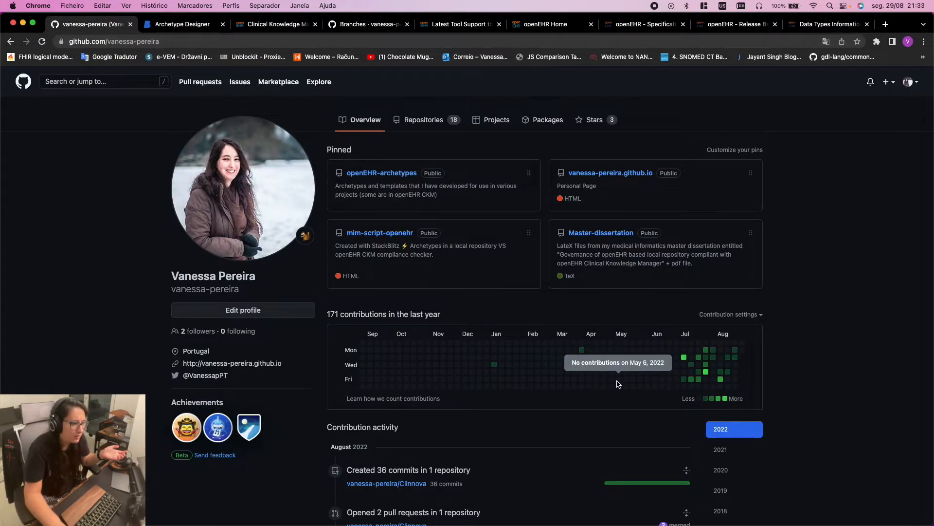
# Open the openEHR folder on the Clinnova repository's playground branch
pyautogui.scroll(-3, 632, 370)
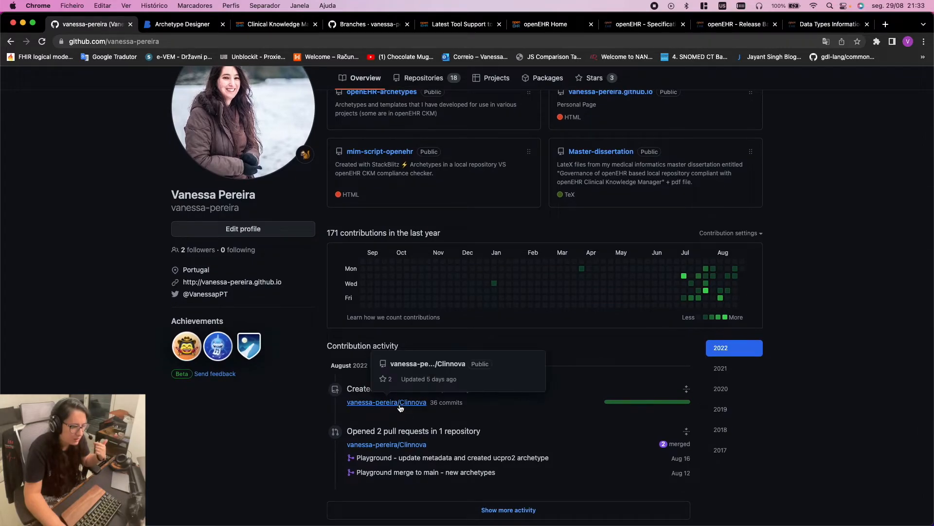
pyautogui.click(402, 405)
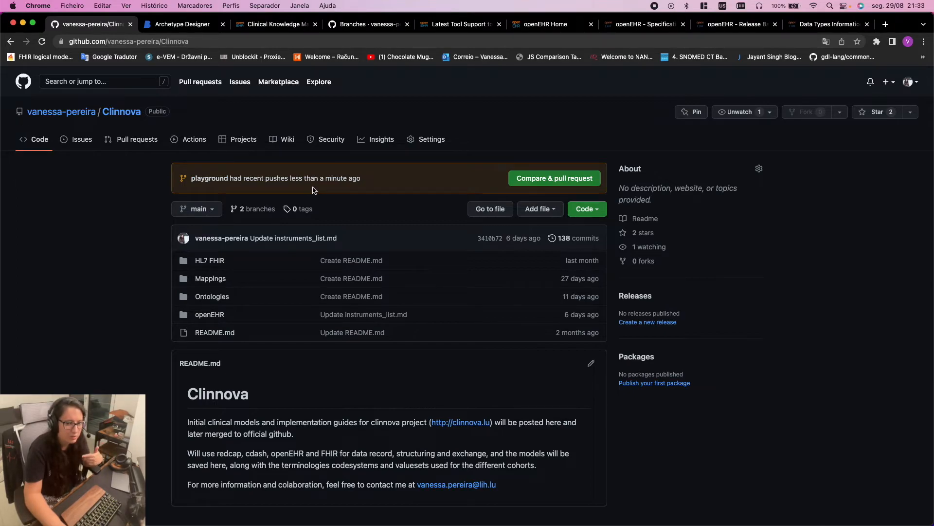
pyautogui.click(220, 179)
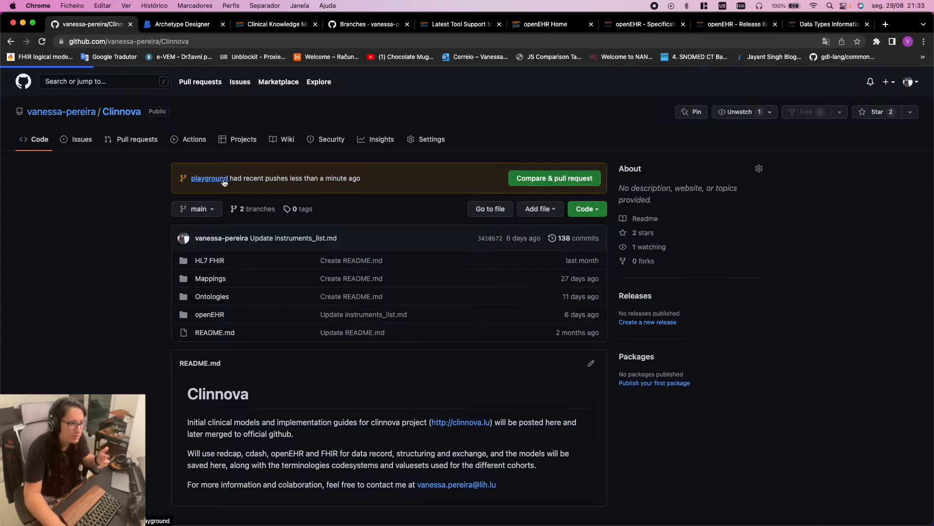
pyautogui.scroll(-1, 272, 341)
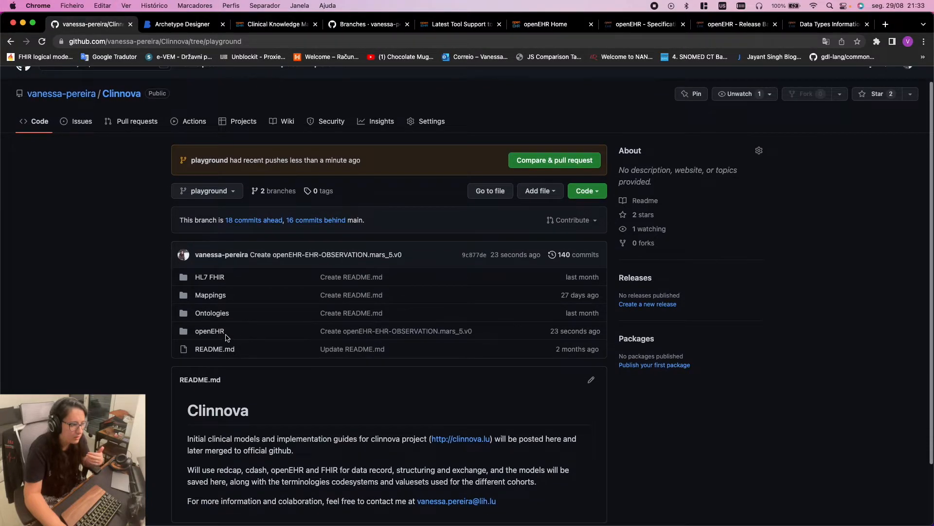
pyautogui.click(216, 333)
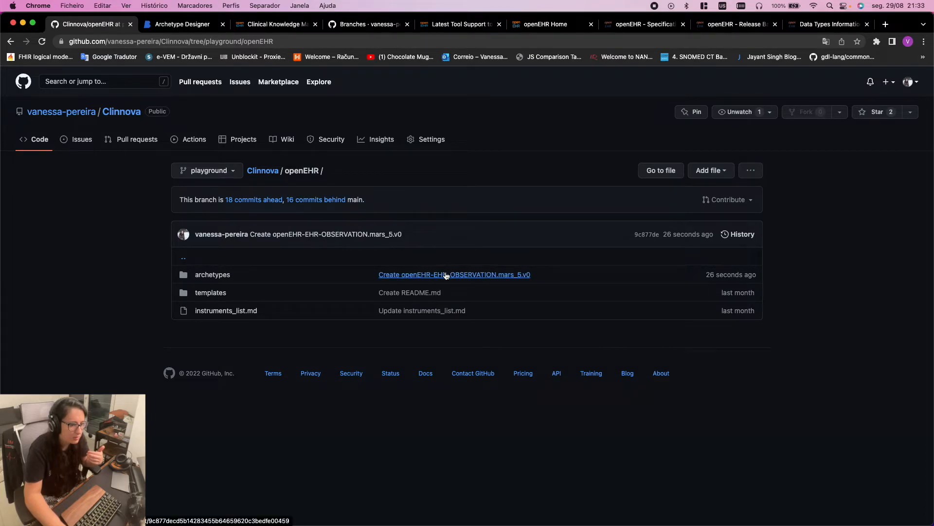
# Review the MARS-5 creation commit's 203-line diff, then return to Archetype Designer
pyautogui.click(415, 277)
pyautogui.scroll(-1, 660, 426)
pyautogui.scroll(-20, 661, 426)
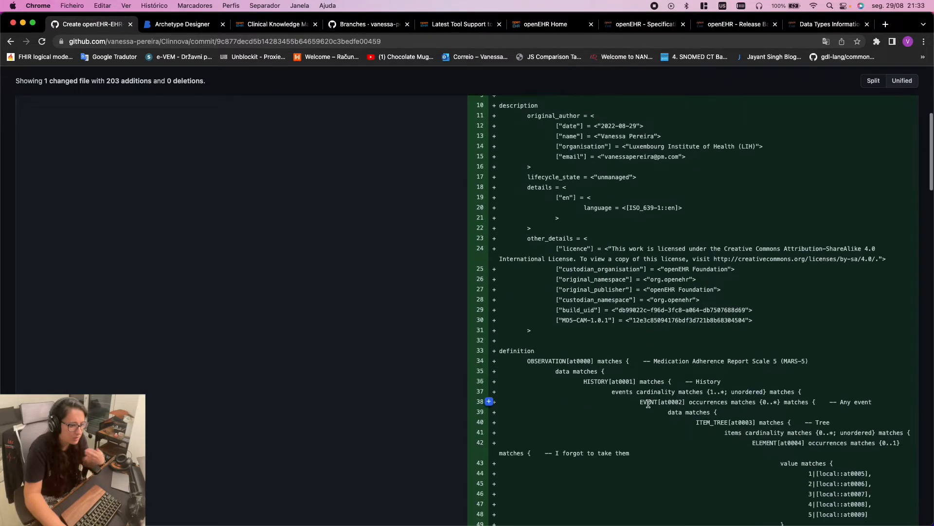
pyautogui.scroll(-5, 639, 385)
pyautogui.scroll(20, 639, 385)
pyautogui.click(182, 24)
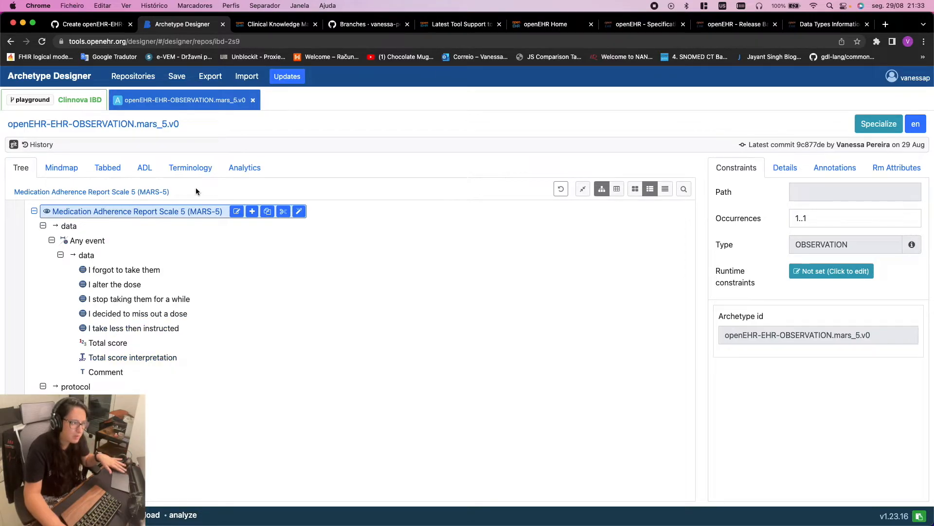
pyautogui.click(151, 172)
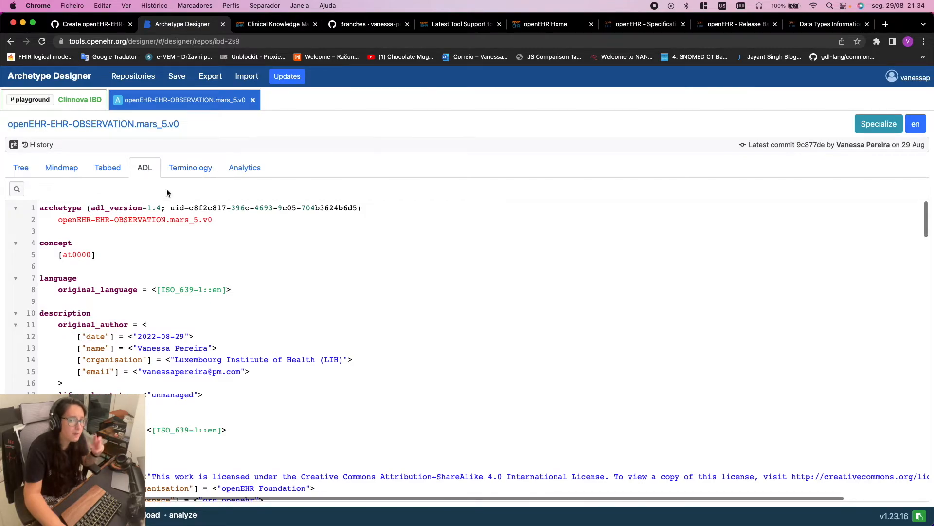
pyautogui.moveTo(669, 523)
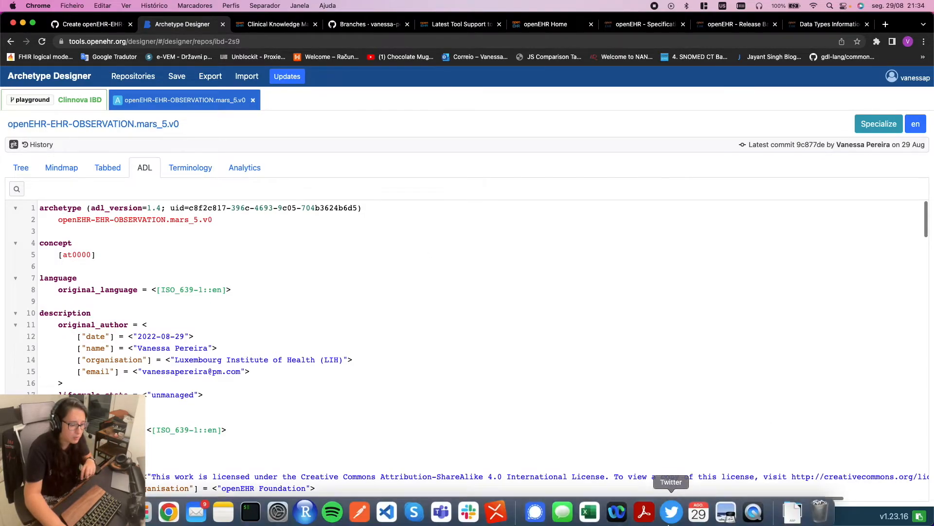
pyautogui.click(390, 511)
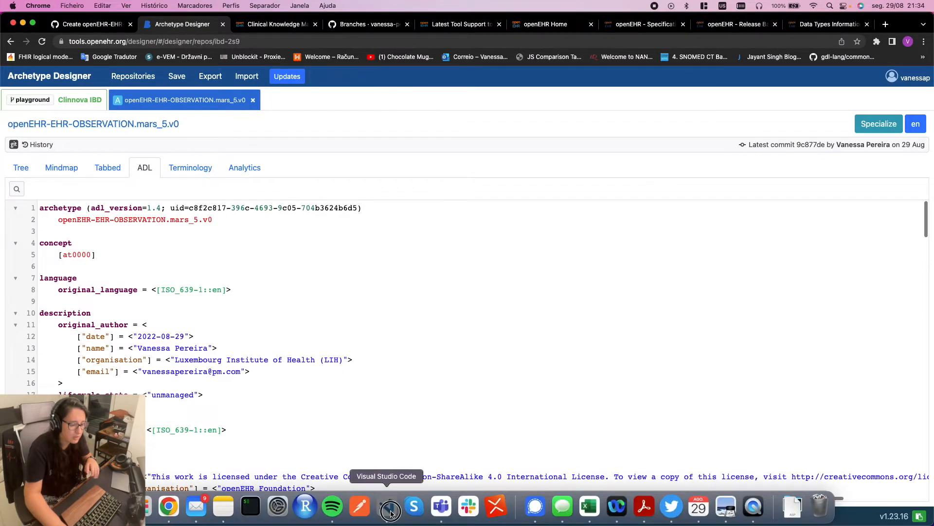
pyautogui.click(390, 267)
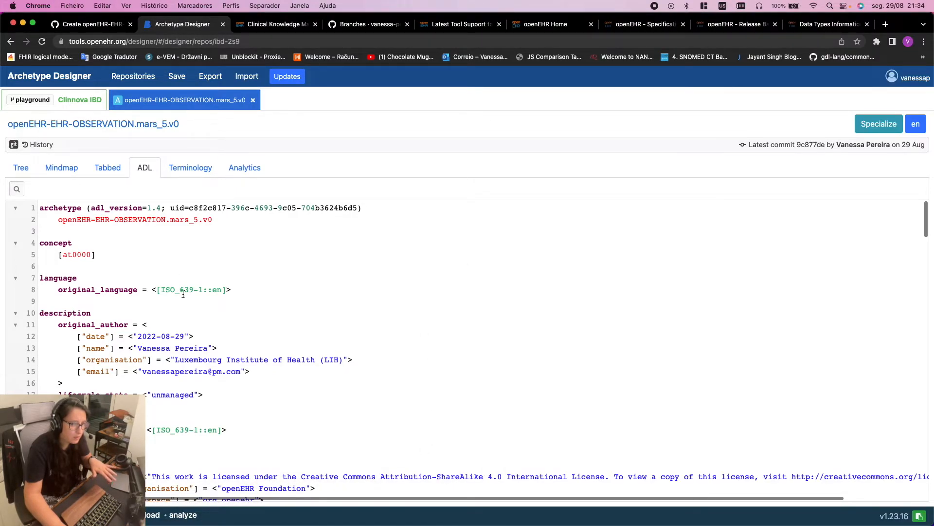
pyautogui.click(22, 169)
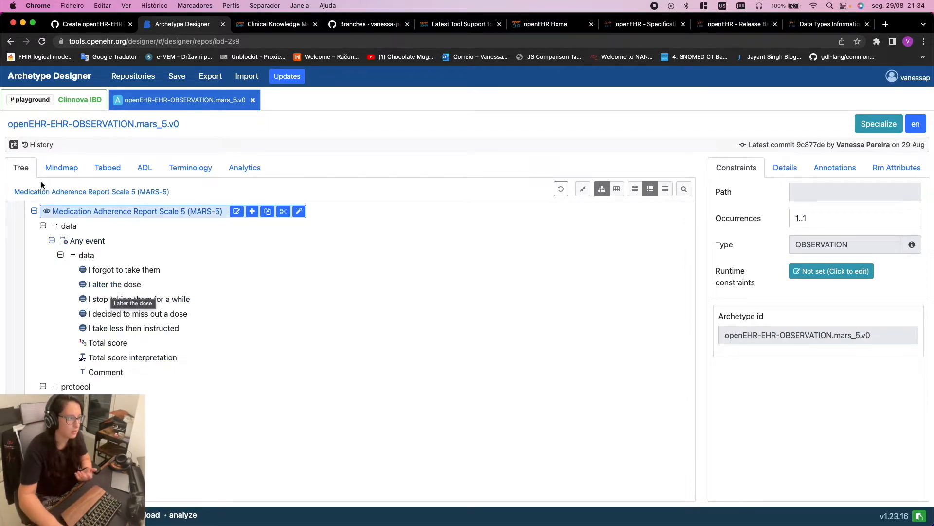
pyautogui.click(146, 169)
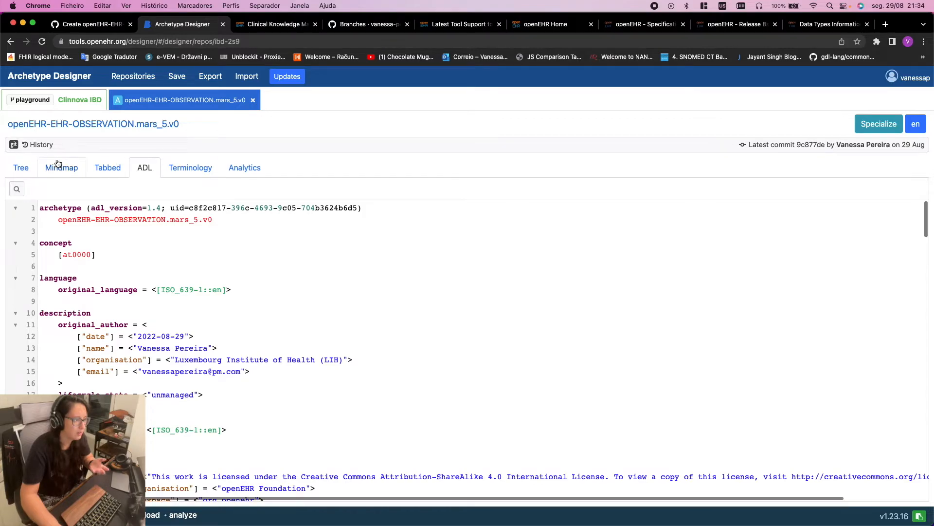
pyautogui.click(21, 167)
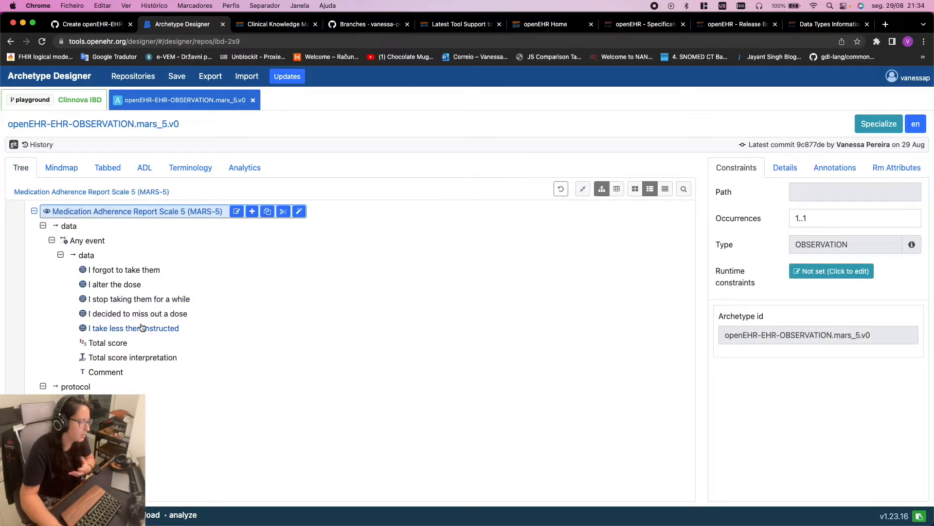
pyautogui.click(130, 270)
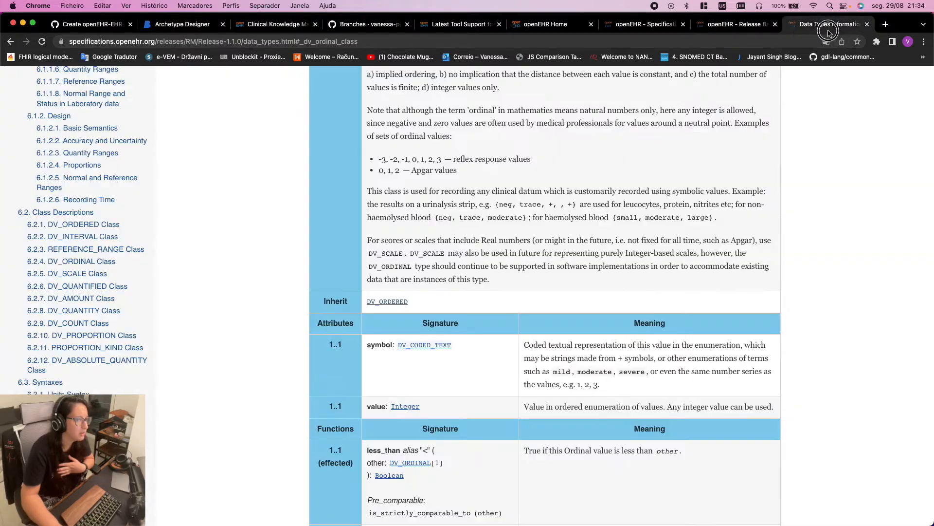
# Switch through the Chrome tabs to the testADL repository branches page
pyautogui.click(830, 30)
pyautogui.click(740, 29)
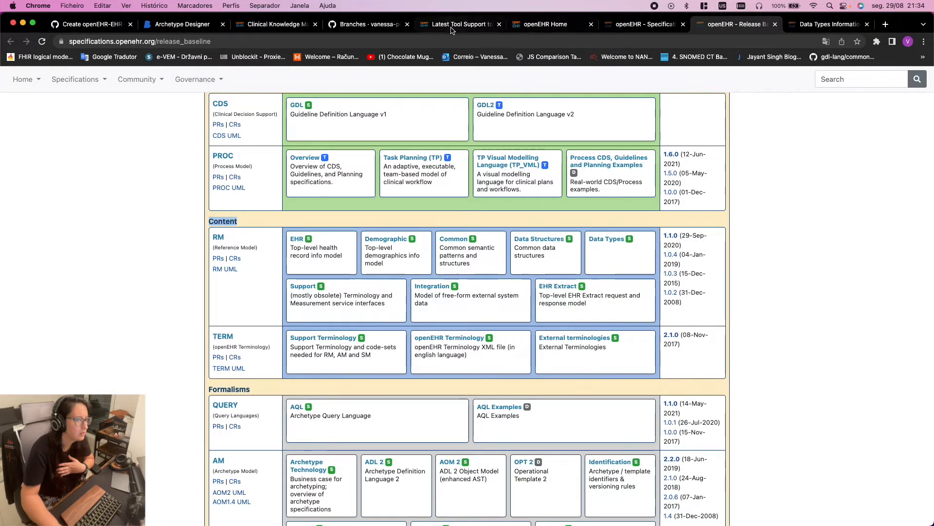
pyautogui.click(367, 25)
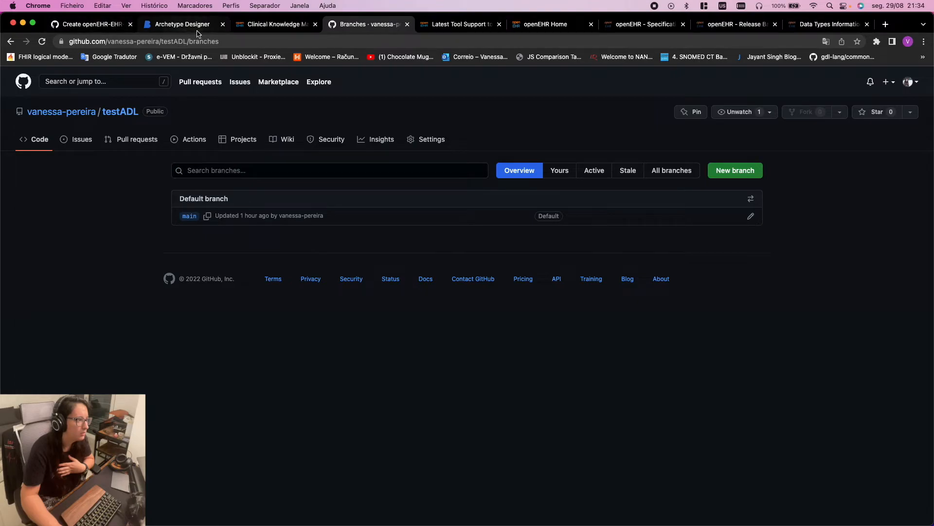
# Move via Mission Control to the empty desktop space and open Spotlight
pyautogui.hotkey('ctrl', 'Right')
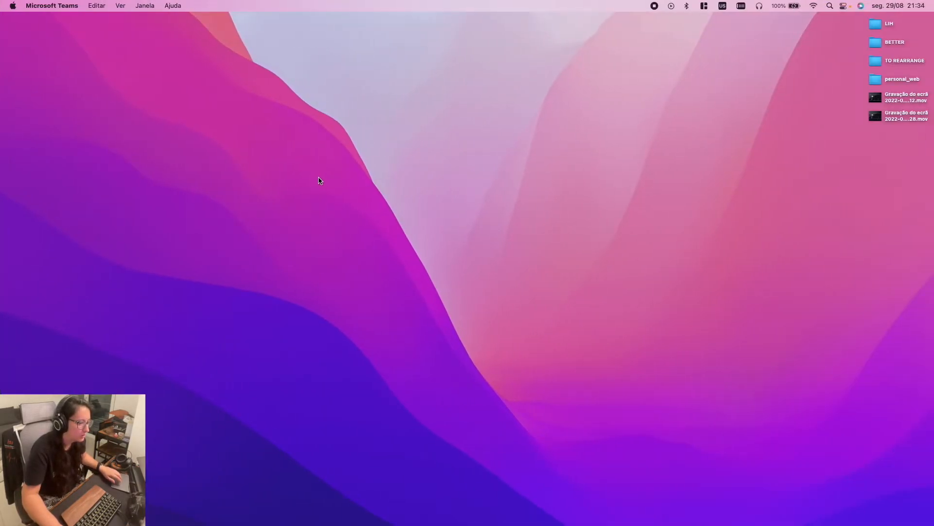
pyautogui.hotkey('ctrl', 'Left')
pyautogui.moveTo(458, 524)
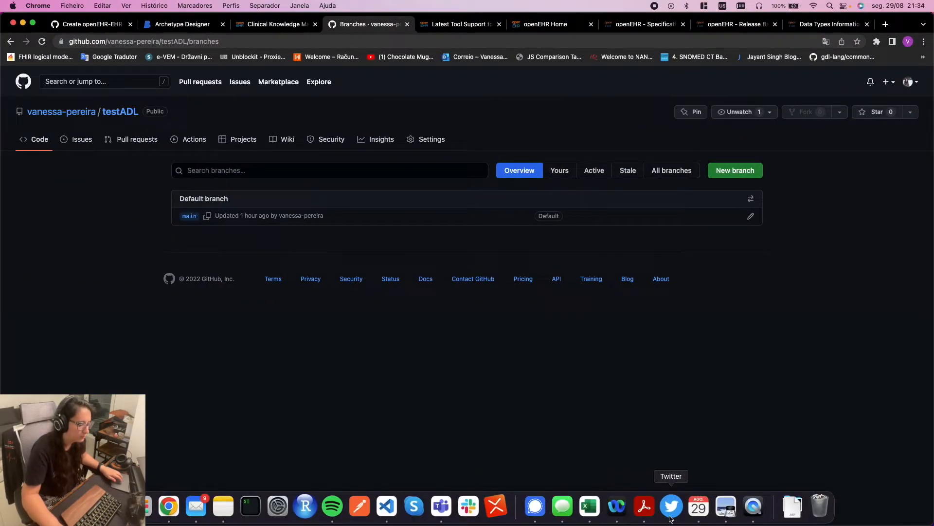
pyautogui.hotkey('ctrl', 'Left')
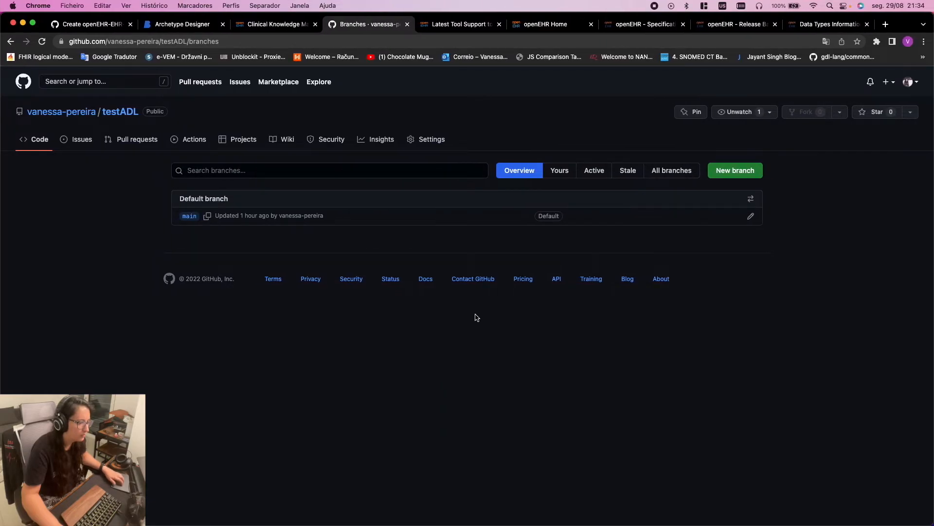
pyautogui.hotkey('ctrl', 'Up')
pyautogui.moveTo(471, 10)
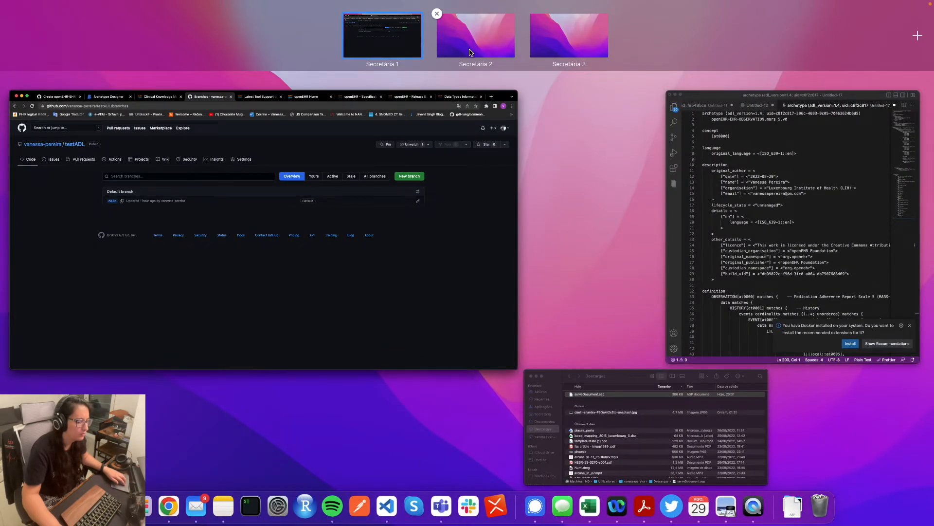
pyautogui.click(465, 217)
pyautogui.hotkey('ctrl', 'Right')
pyautogui.hotkey('ctrl', 'Right')
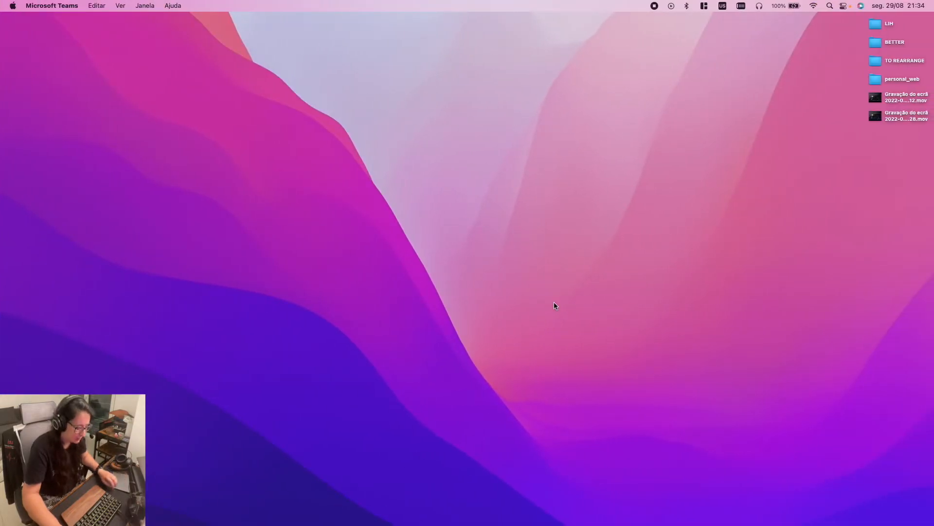
pyautogui.press('super+space')
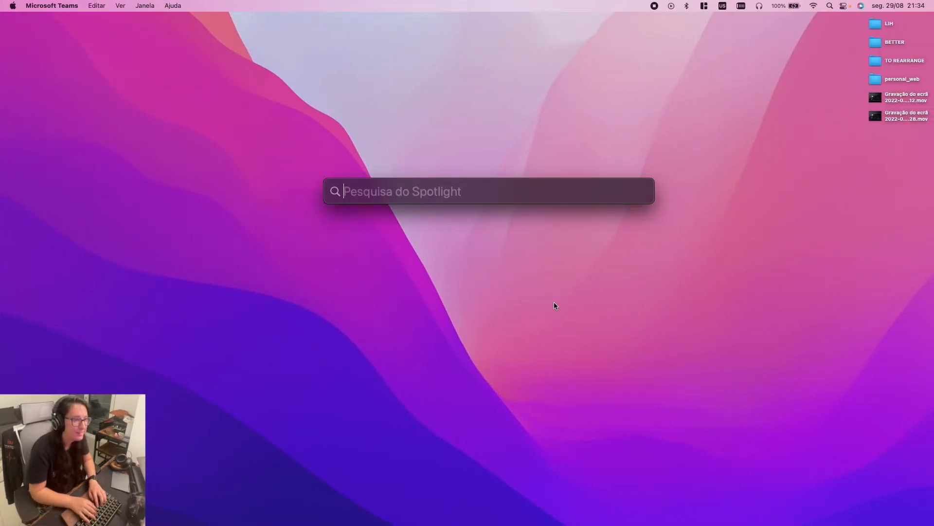
# Launch VMware Horizon Client and log in to vdi.lih.lu with the one-time passcode and domain password
pyautogui.write('vm')
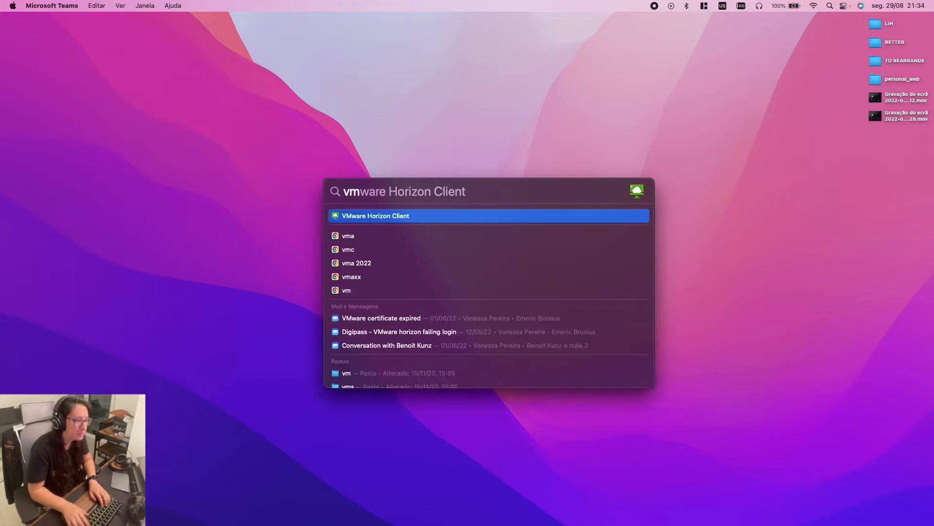
pyautogui.press('Return')
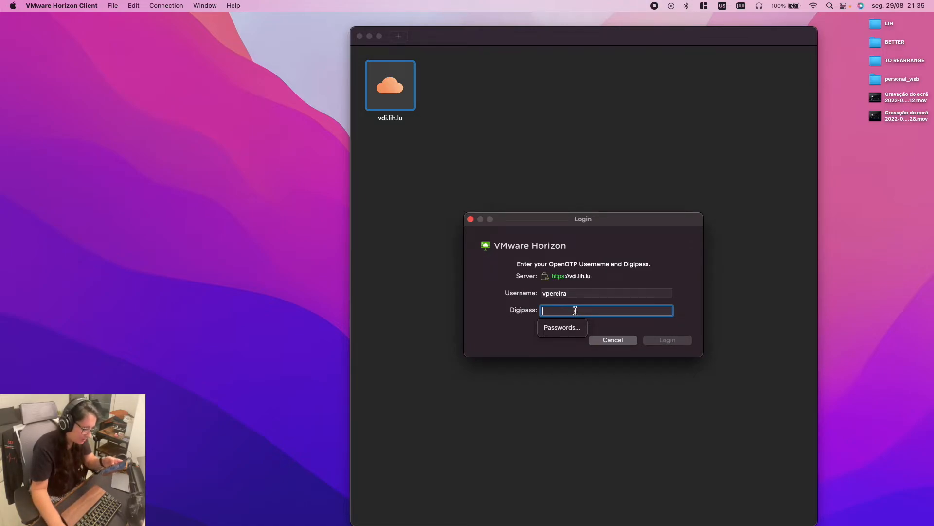
pyautogui.write('1')
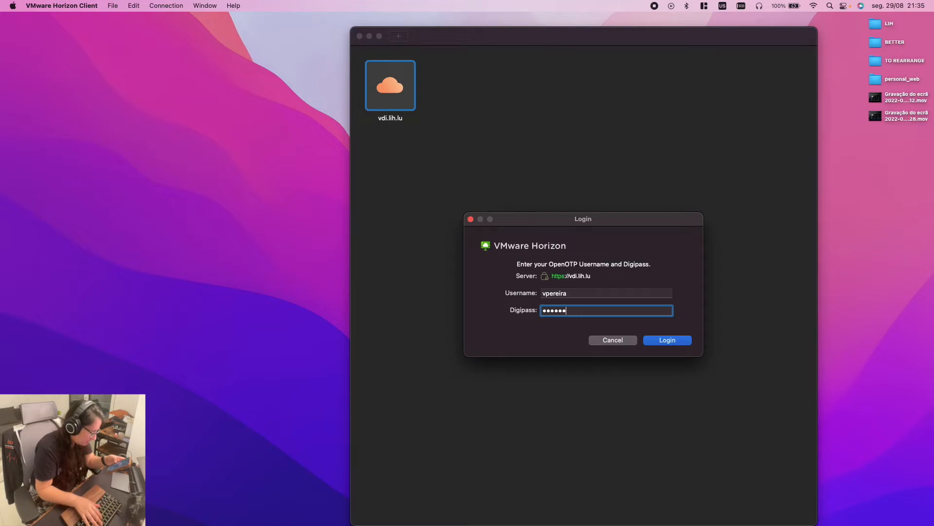
pyautogui.click(660, 341)
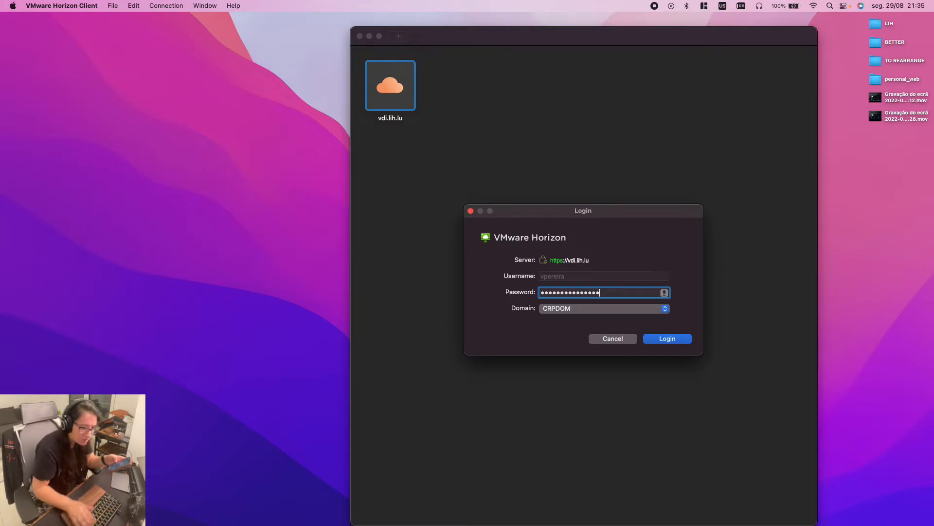
pyautogui.press('Return')
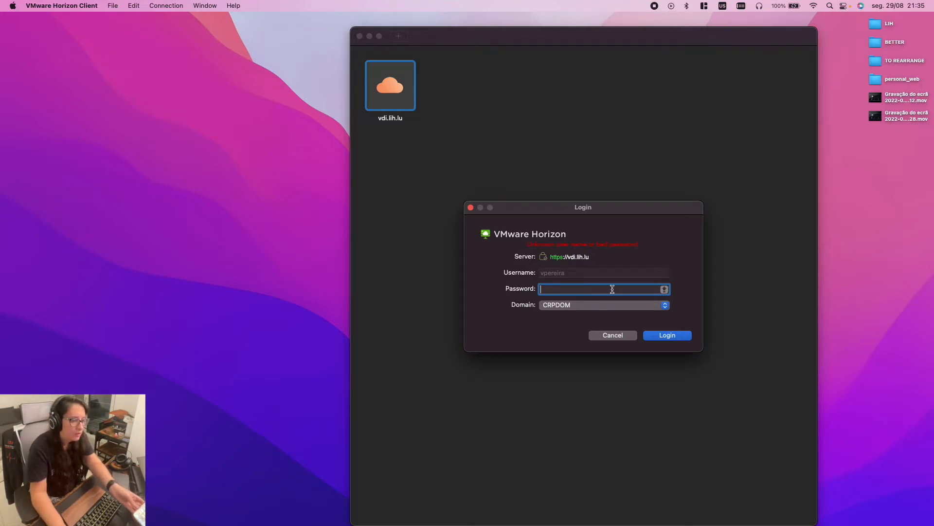
pyautogui.write('••••')
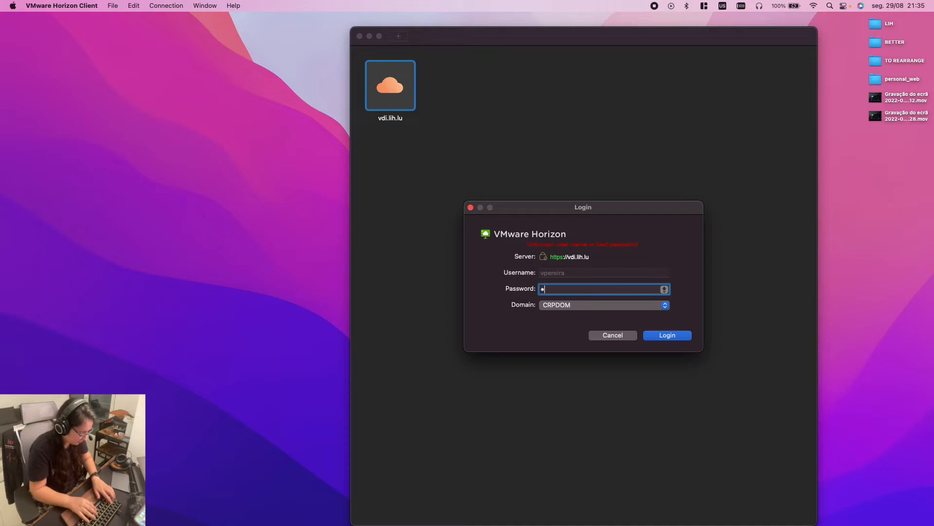
pyautogui.write('••••••••')
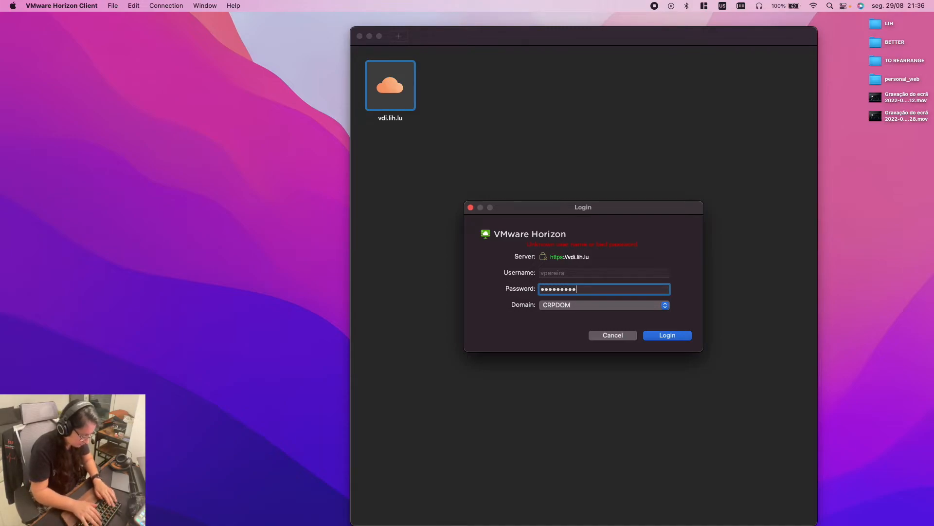
pyautogui.write('••')
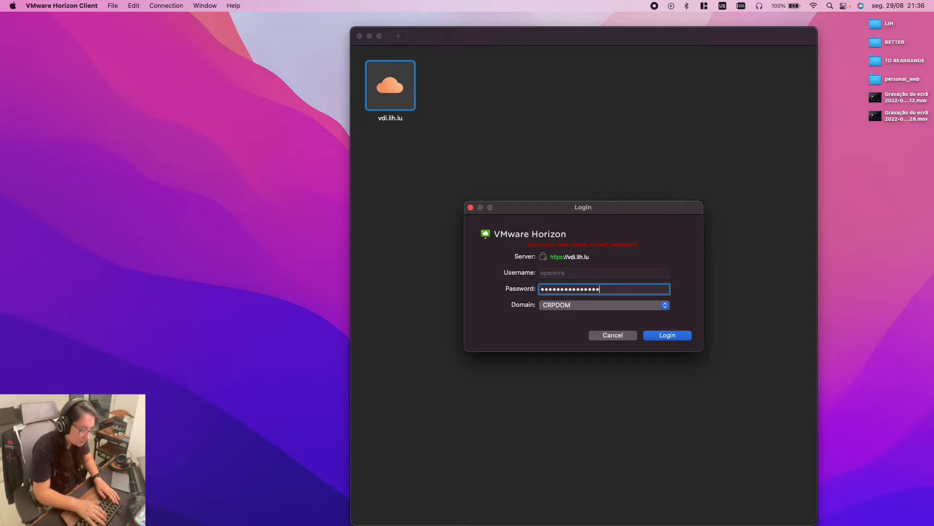
pyautogui.press('Return')
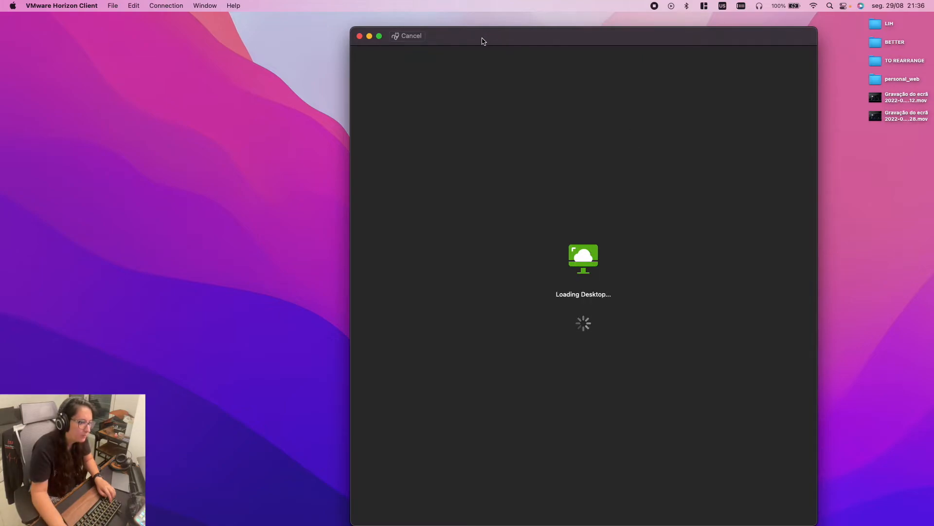
# Make the remote desktop full screen and clear the highlighted text in the PDF
pyautogui.doubleClick(482, 37)
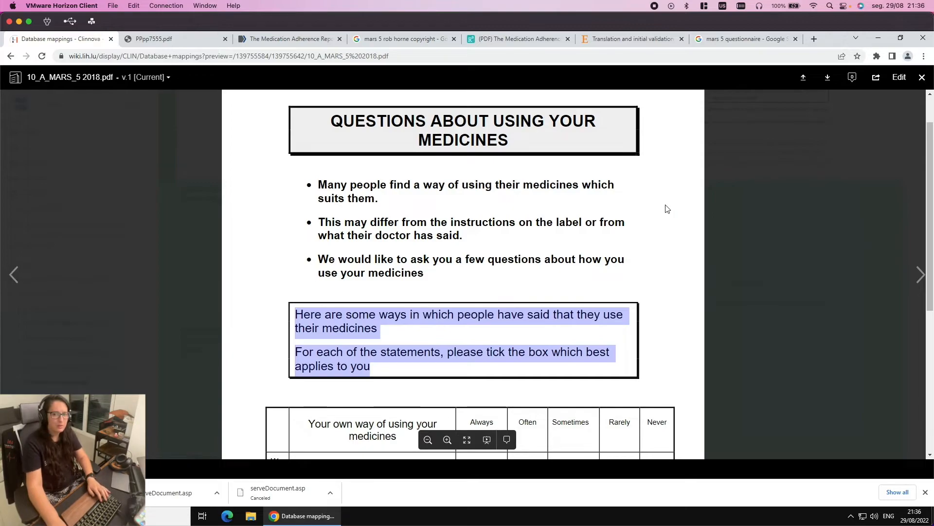
pyautogui.scroll(-4, 608, 250)
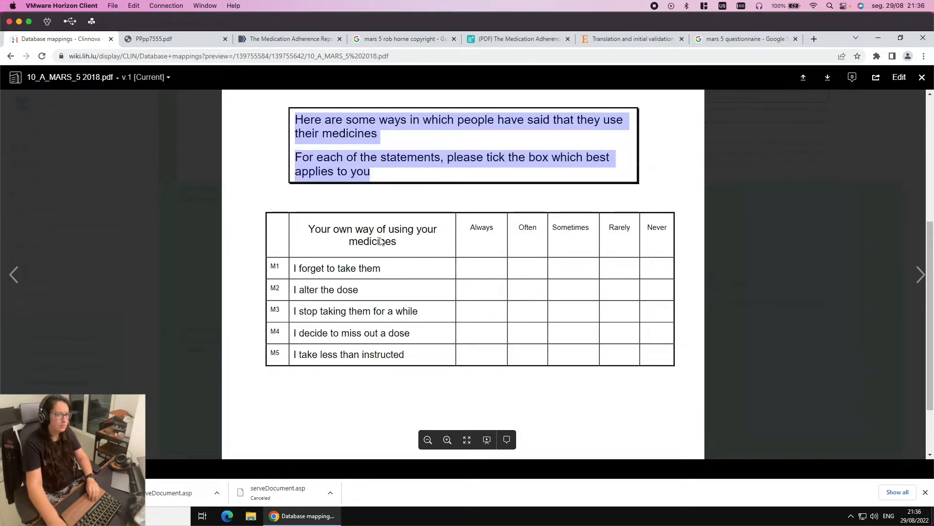
pyautogui.scroll(2, 381, 238)
pyautogui.click(445, 252)
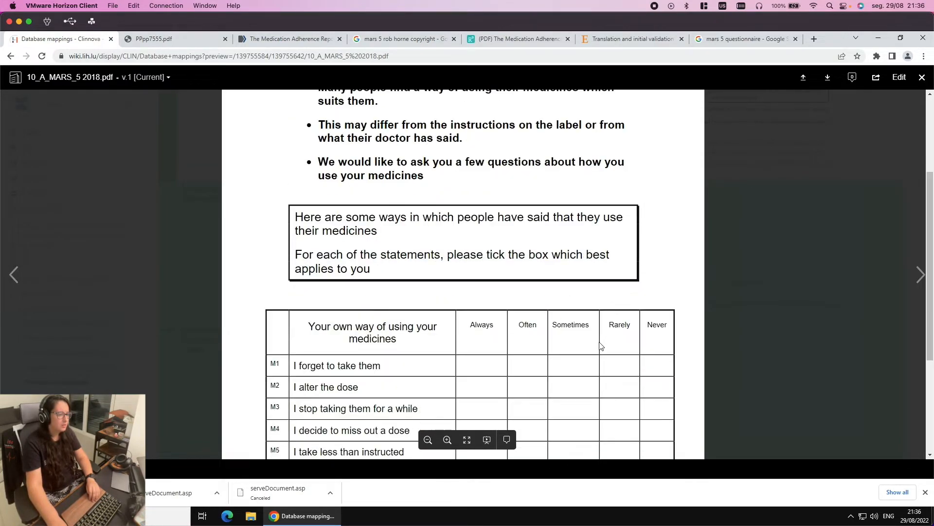
# Browse the MARS-5 article tabs and return to the PPpp7555.pdf document
pyautogui.click(317, 40)
pyautogui.scroll(-3, 399, 149)
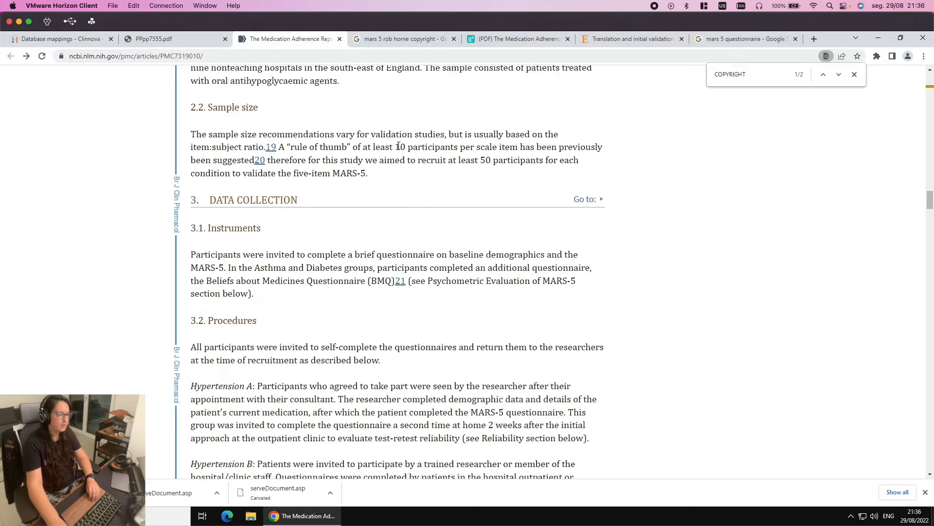
pyautogui.scroll(-4, 399, 145)
pyautogui.scroll(10, 398, 148)
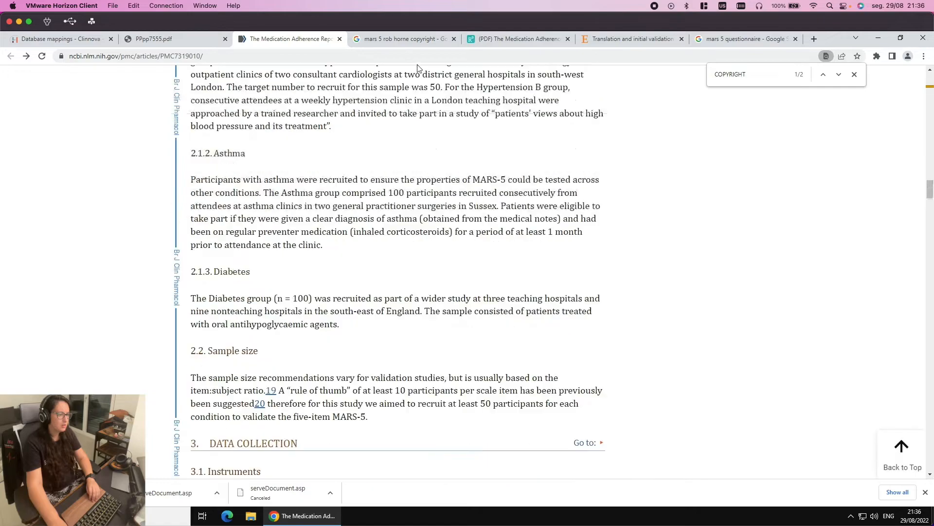
pyautogui.click(521, 39)
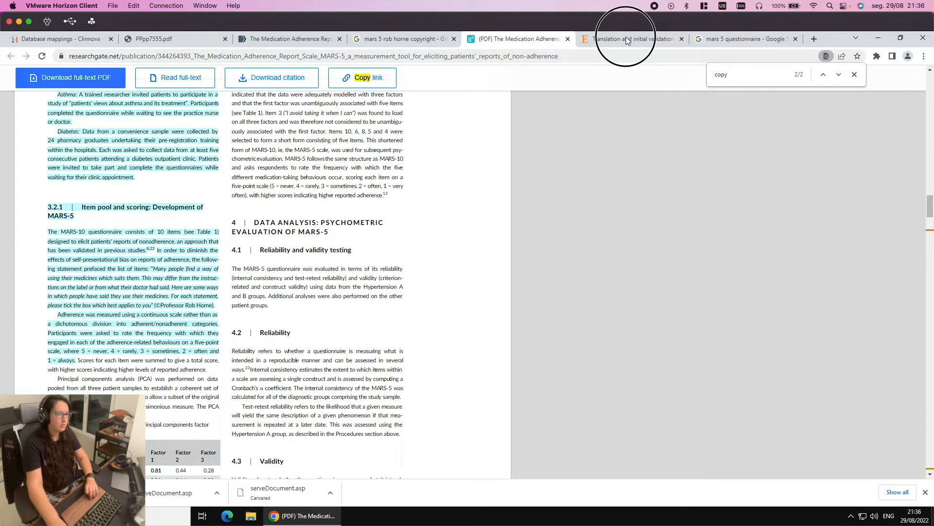
pyautogui.click(626, 39)
pyautogui.click(194, 36)
pyautogui.click(291, 39)
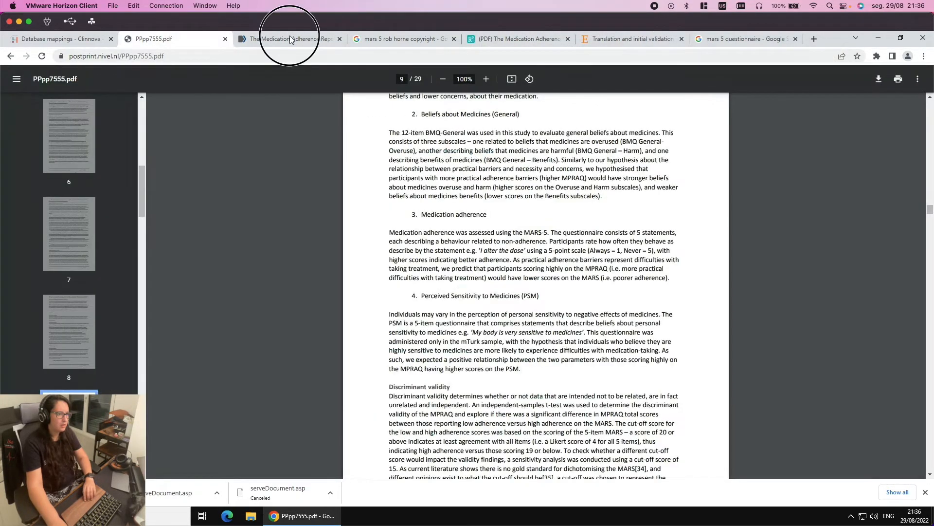
pyautogui.click(187, 38)
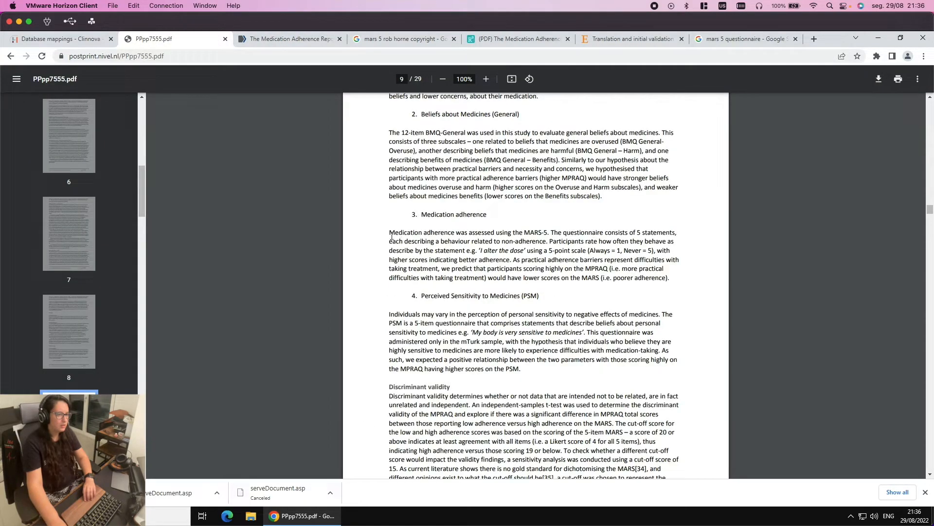
pyautogui.scroll(1, 423, 286)
pyautogui.scroll(2, 411, 238)
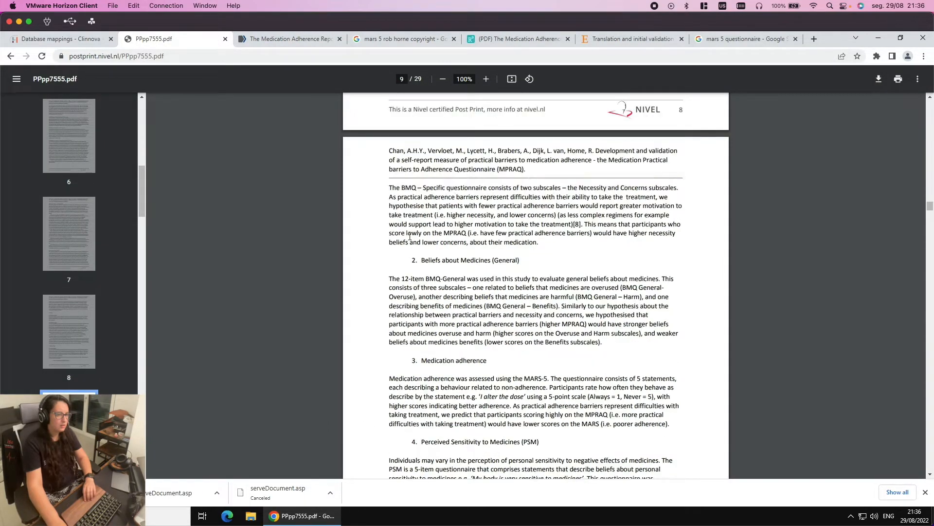
pyautogui.scroll(2, 410, 237)
pyautogui.scroll(-1, 410, 236)
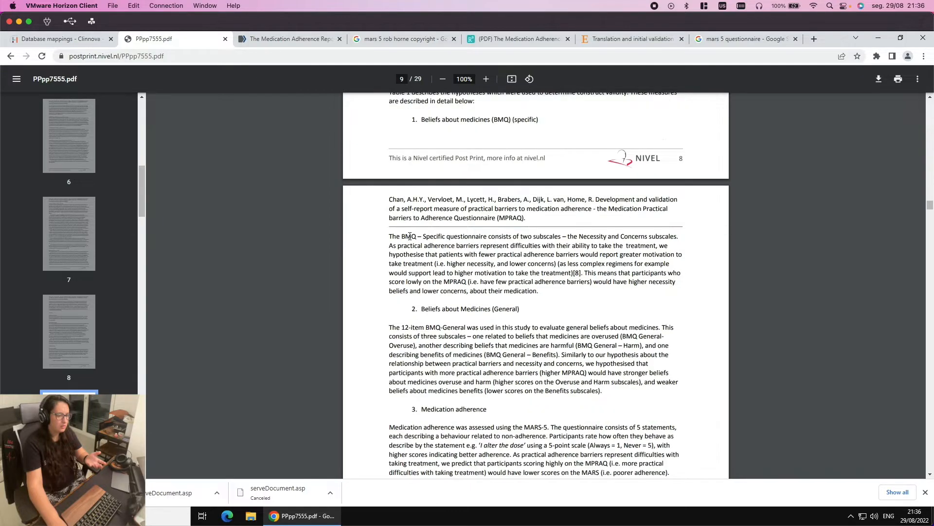
pyautogui.scroll(-1, 546, 475)
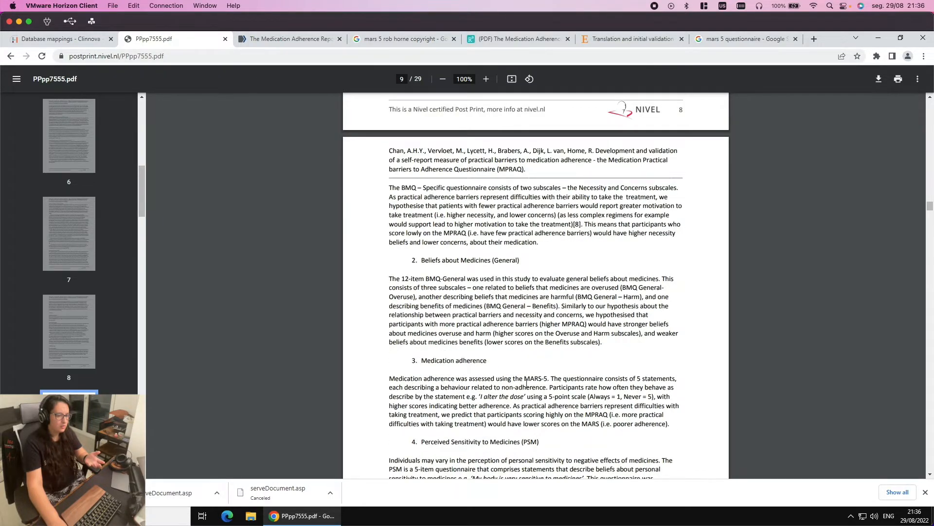
# Copy the paragraph describing MARS-5 scoring, then switch to the Archetype Designer desktop
pyautogui.moveTo(544, 379); pyautogui.dragTo(673, 427)
pyautogui.press('super+c')
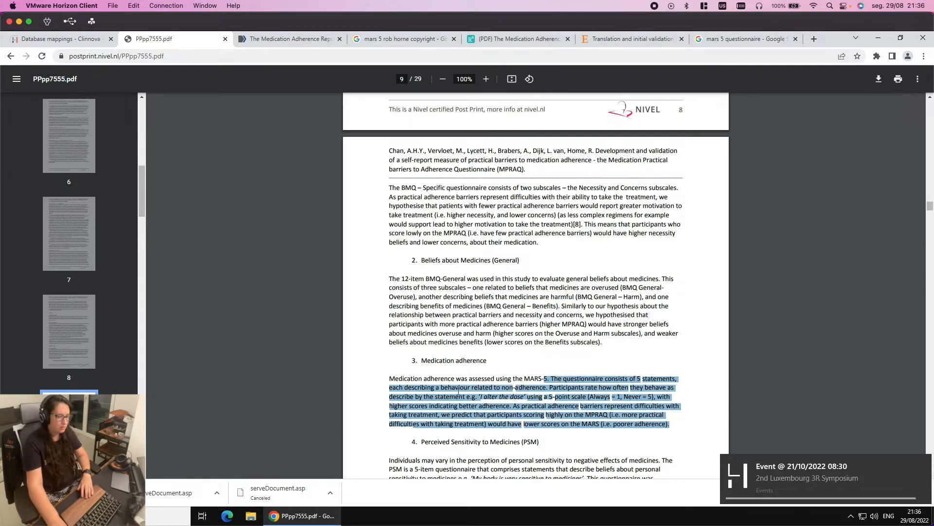
pyautogui.rightClick(459, 392)
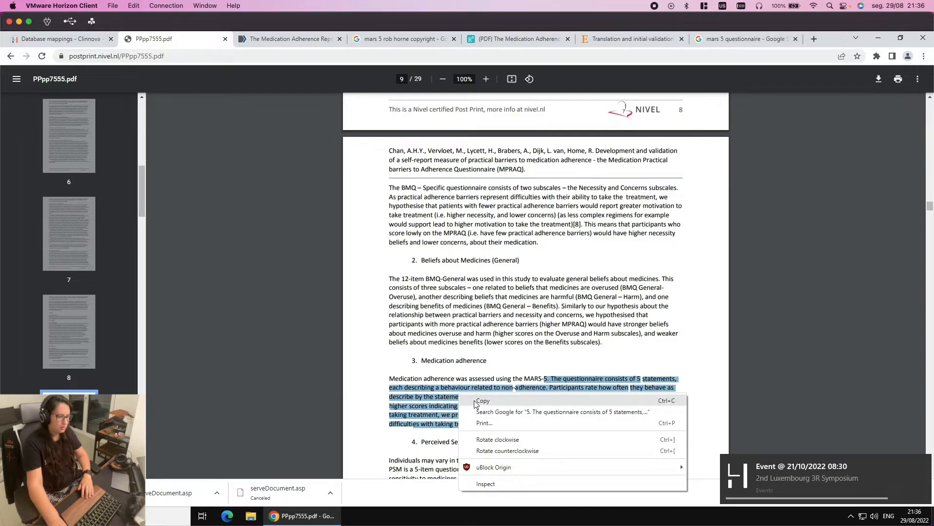
pyautogui.click(474, 404)
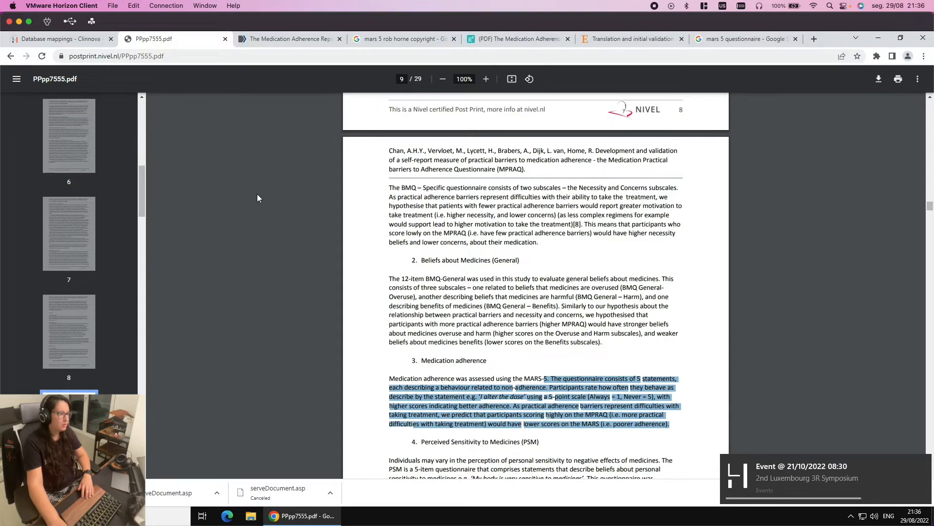
pyautogui.hotkey('ctrl', 'Left')
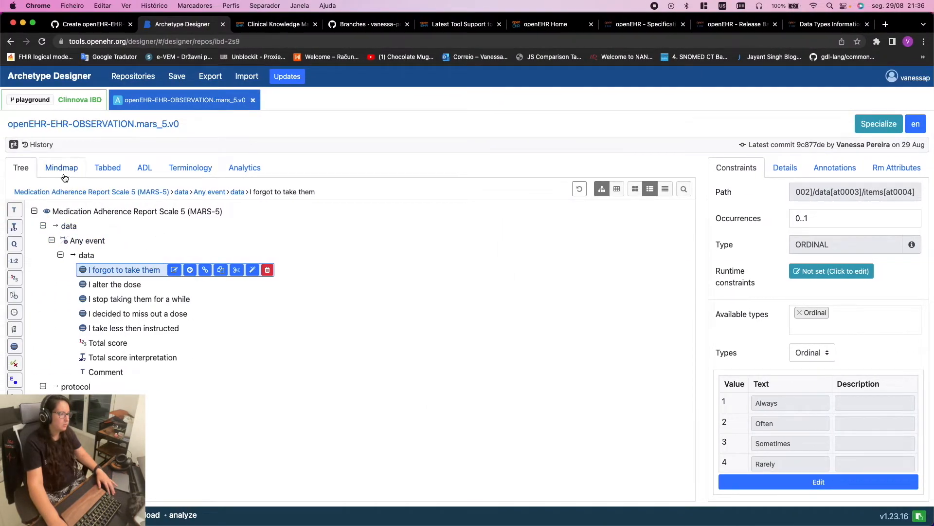
# Paste the MARS-5 paragraph over the placeholder in the Header's Concept description
pyautogui.click(112, 169)
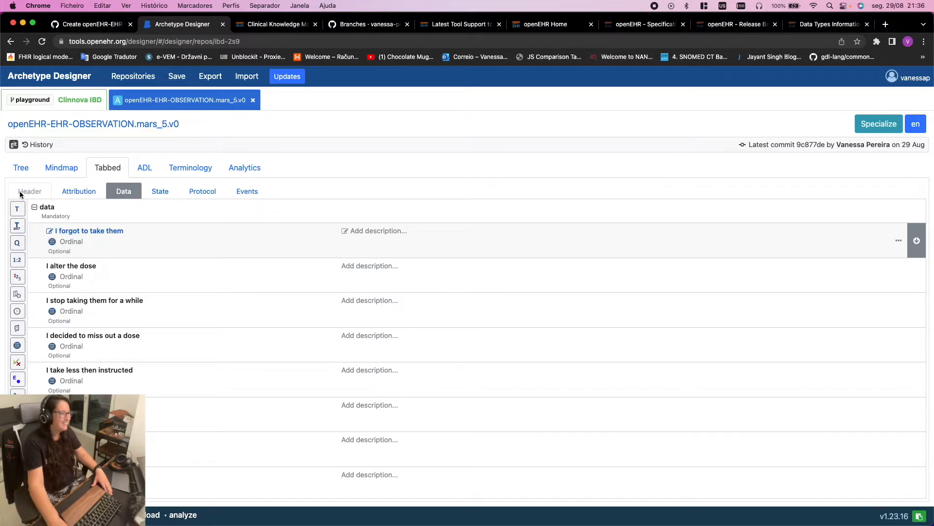
pyautogui.click(36, 194)
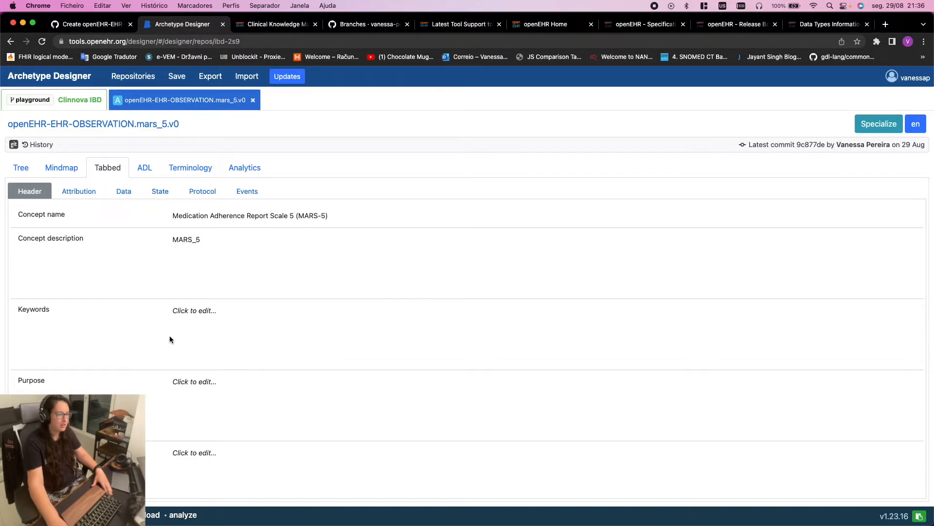
pyautogui.click(185, 240)
pyautogui.doubleClick(197, 241)
pyautogui.press('super+v')
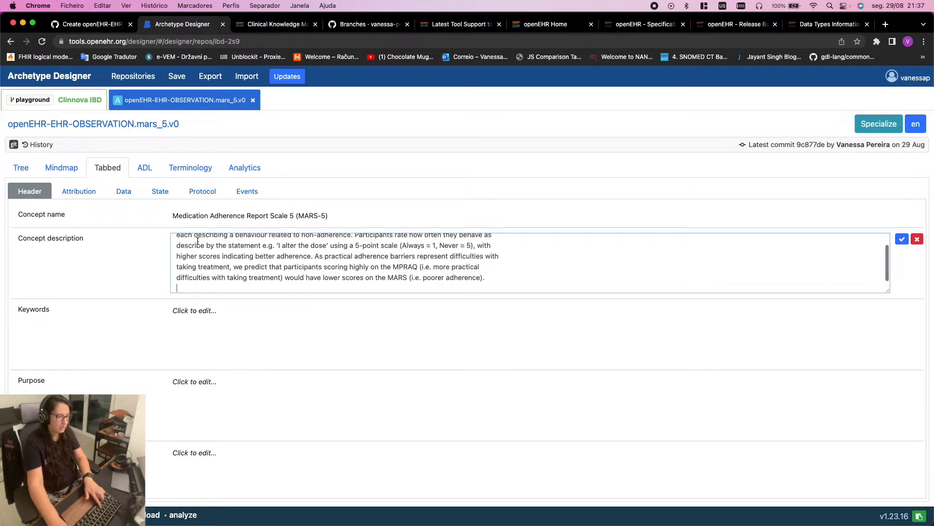
# Remove the stray '5.' and line breaks so the description is continuous text
pyautogui.scroll(5, 195, 247)
pyautogui.moveTo(185, 240); pyautogui.dragTo(163, 225)
pyautogui.press('BackSpace')
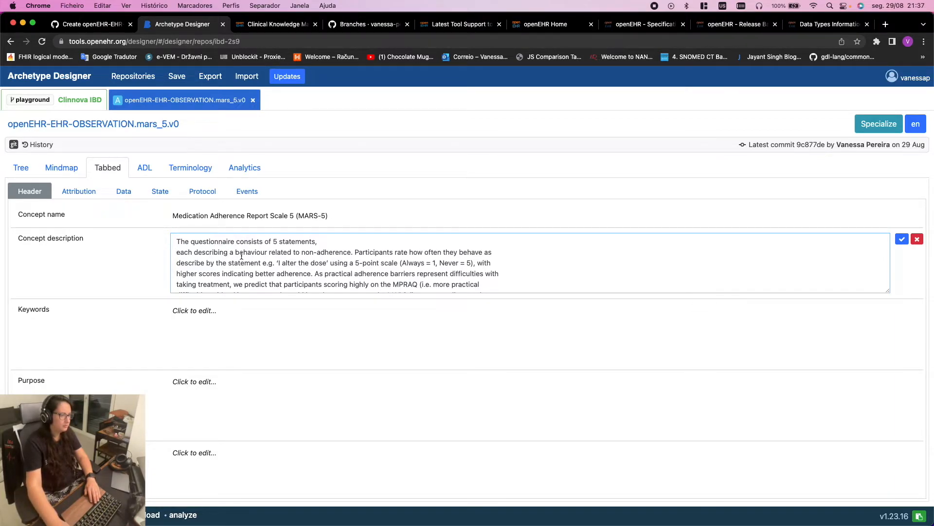
pyautogui.press('BackSpace')
pyautogui.press('BackSpace')
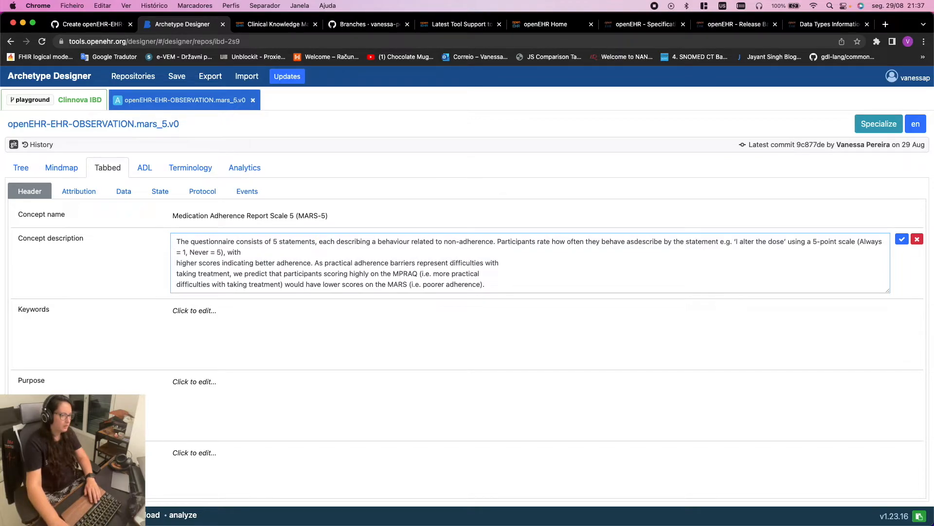
pyautogui.click(178, 254)
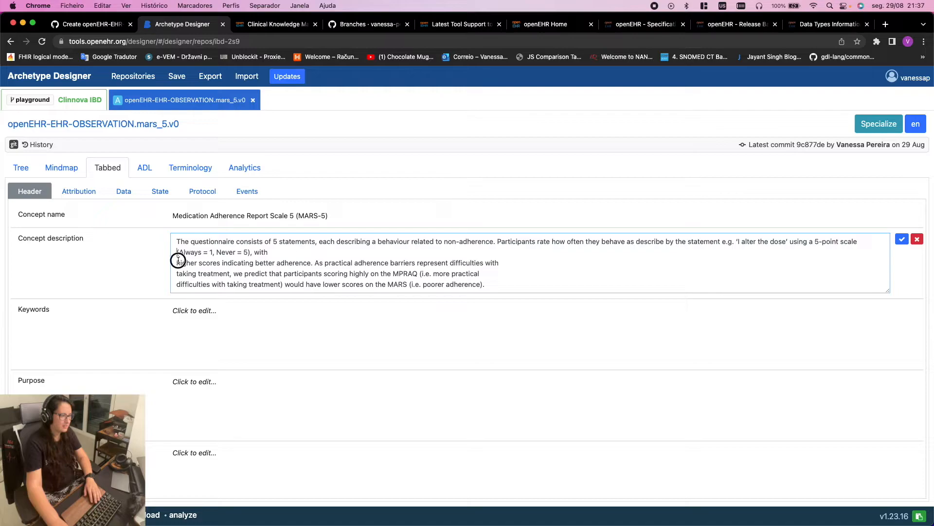
pyautogui.press('BackSpace')
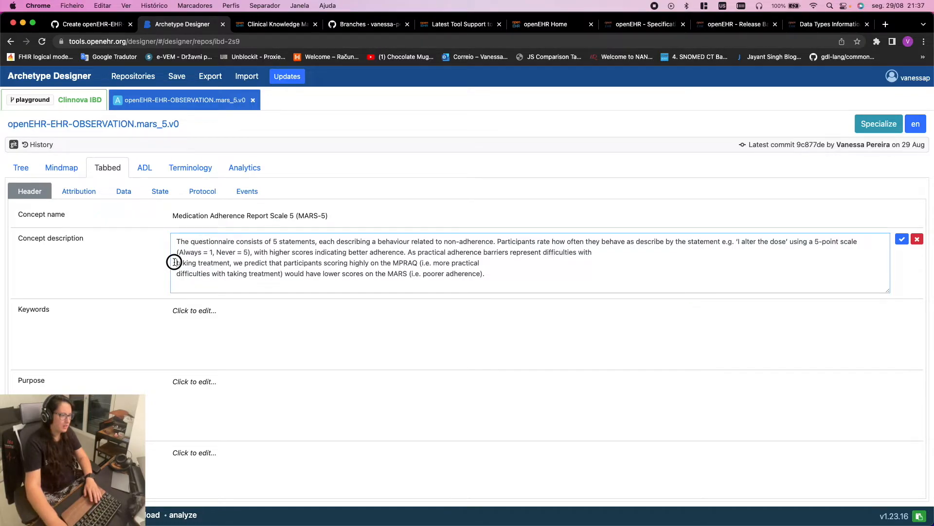
pyautogui.press('BackSpace')
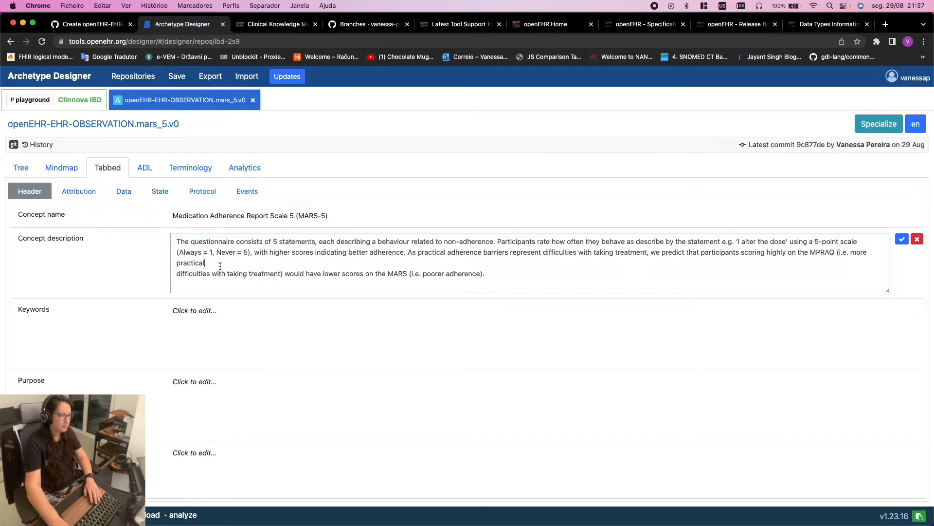
pyautogui.click(176, 274)
pyautogui.press('BackSpace')
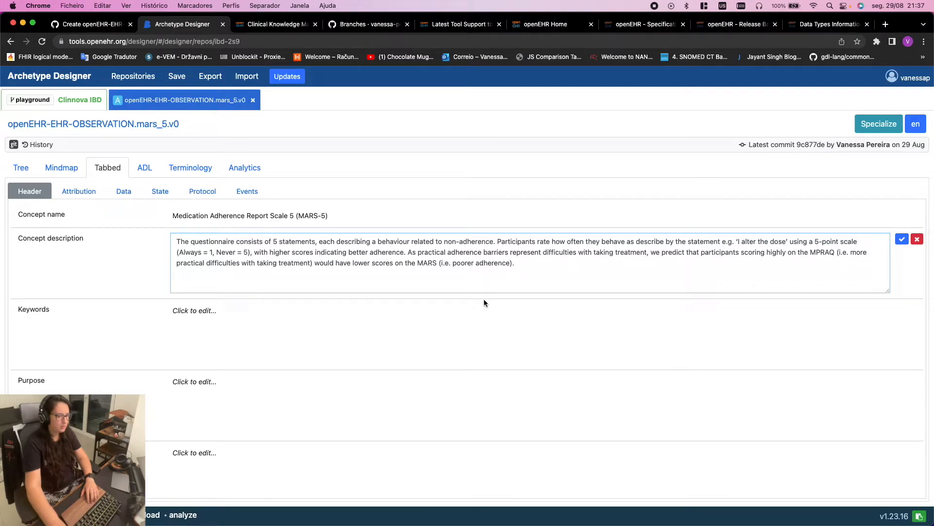
pyautogui.scroll(-3, 414, 309)
pyautogui.scroll(3, 340, 292)
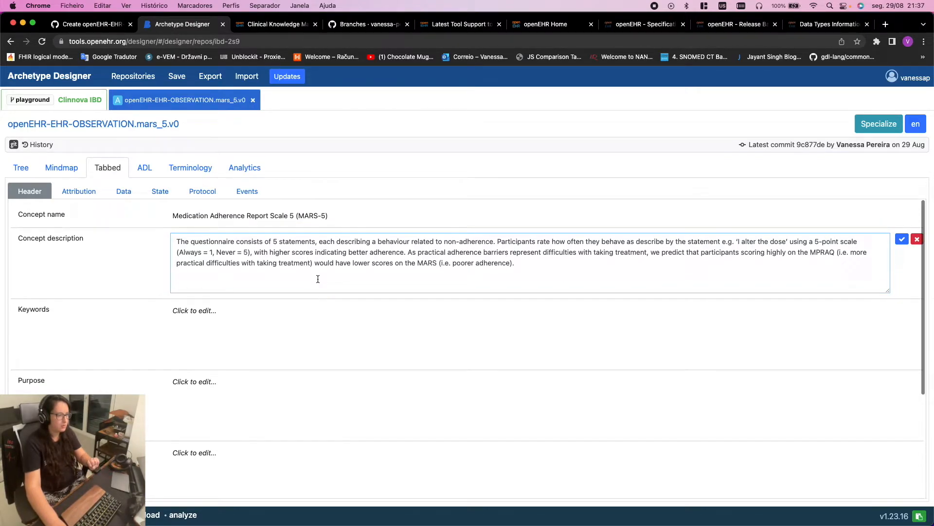
pyautogui.click(320, 214)
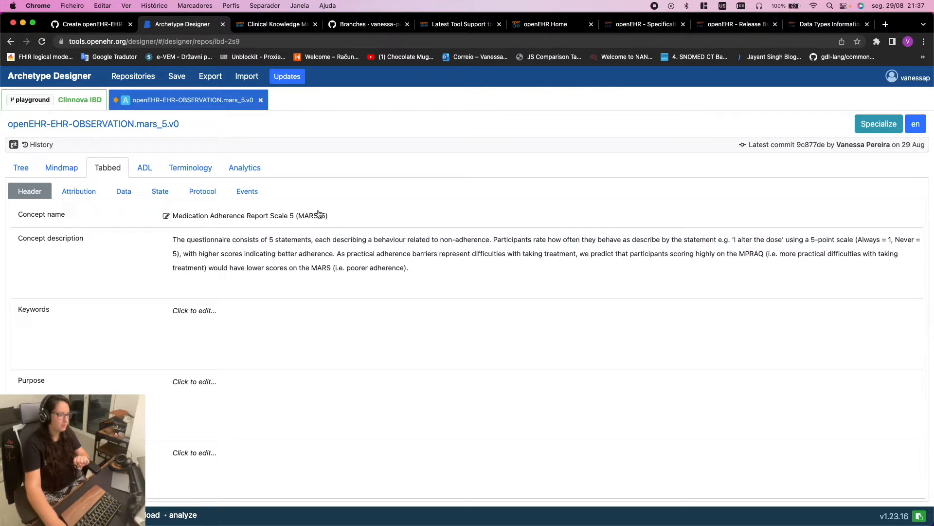
# Copy the concept name into Keywords, removing the parenthesis before MARS-5 and adding a comma
pyautogui.click(320, 214)
pyautogui.tripleClick(320, 214)
pyautogui.press('super+c')
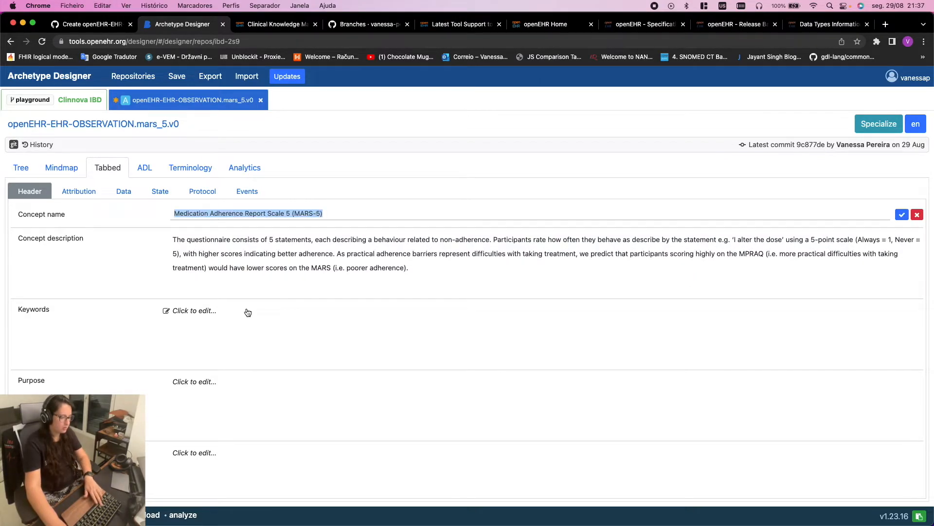
pyautogui.click(251, 312)
pyautogui.press('super+v')
pyautogui.click(302, 313)
pyautogui.press('BackSpace')
pyautogui.press('BackSpace')
pyautogui.write(',')
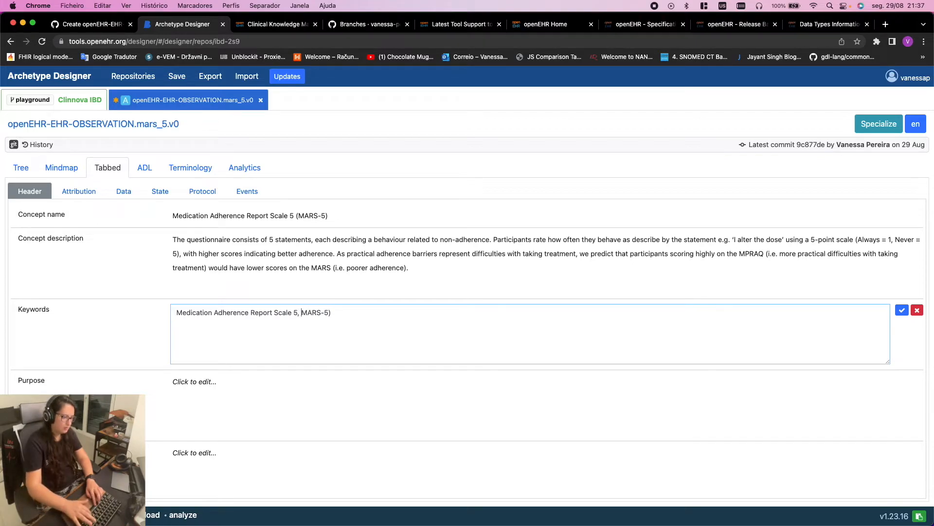
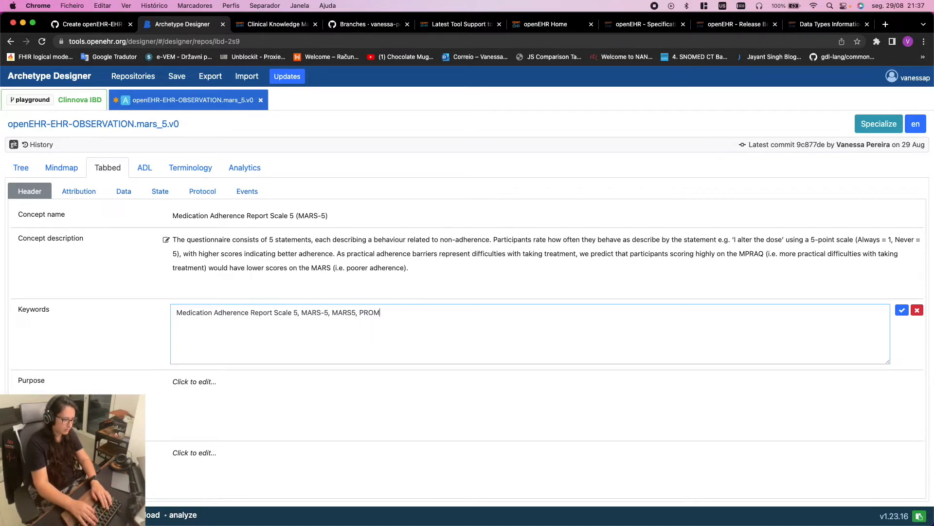
# End the Keywords with 'PRO' and delete 'we predict that' from the Concept description
pyautogui.write('RO')
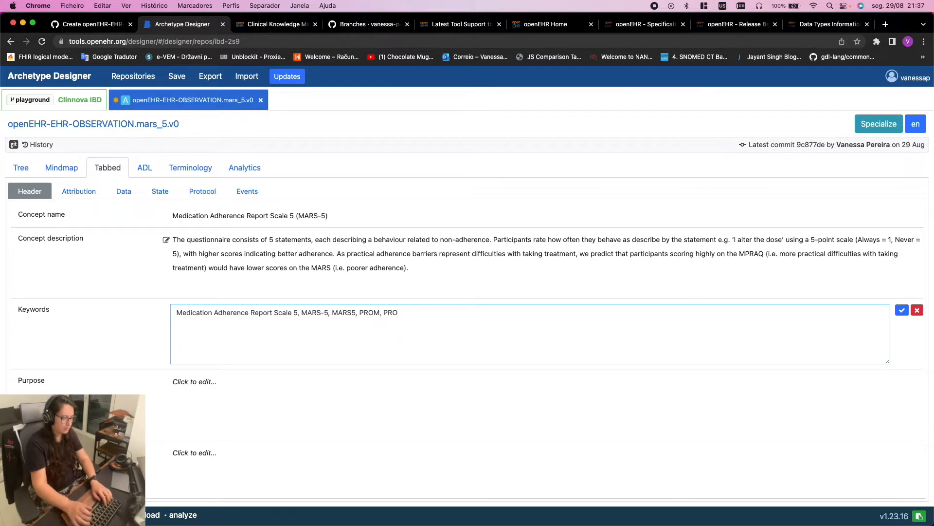
pyautogui.click(310, 389)
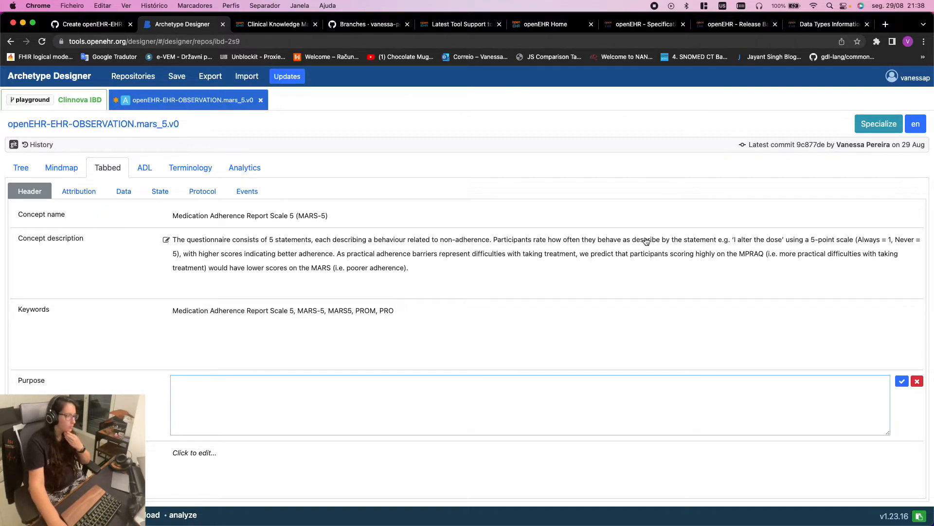
pyautogui.click(299, 240)
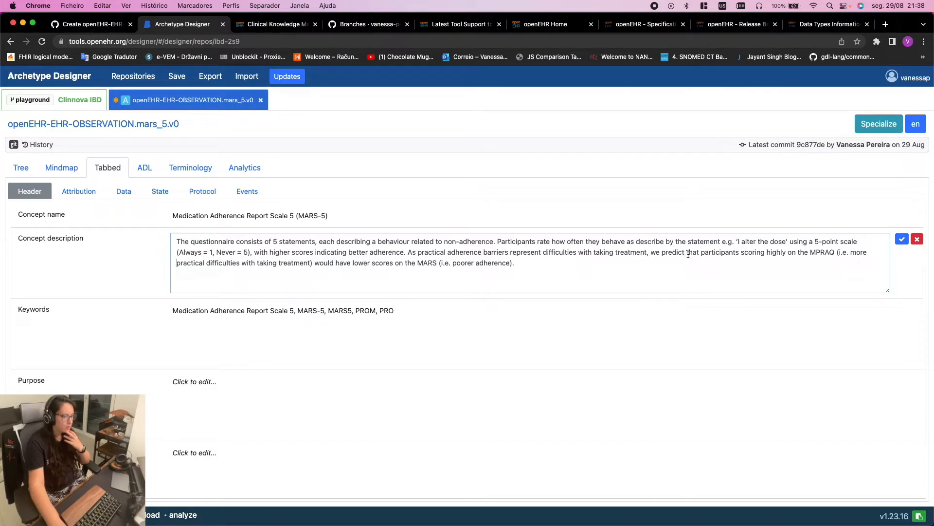
pyautogui.moveTo(699, 253); pyautogui.dragTo(656, 254)
pyautogui.press('BackSpace')
pyautogui.press('BackSpace')
pyautogui.press('BackSpace')
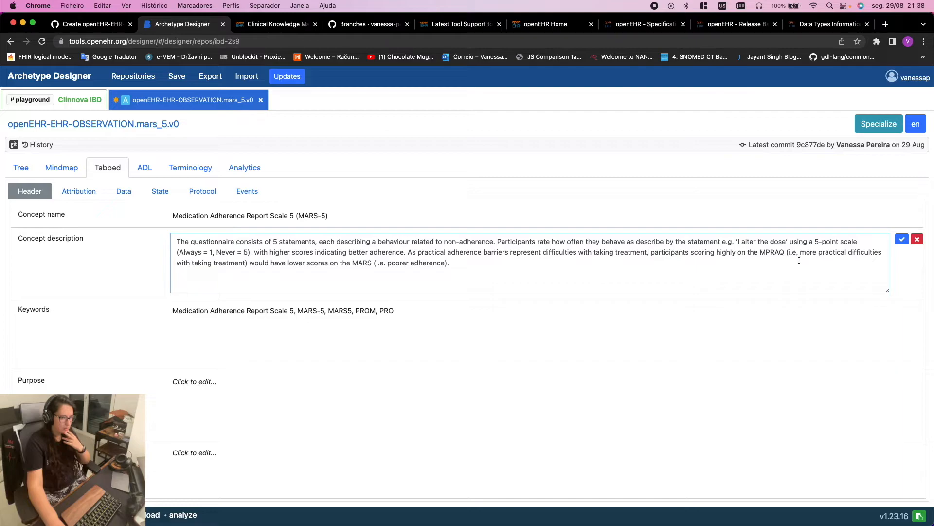
# Save the shortened Concept description and move to the desktop with the source PDF
pyautogui.click(473, 264)
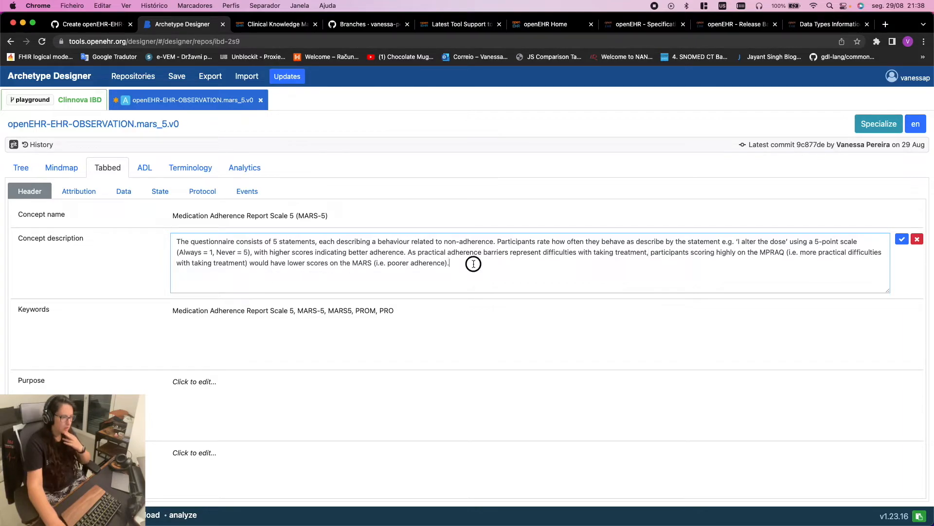
pyautogui.click(474, 324)
pyautogui.scroll(-1, 432, 322)
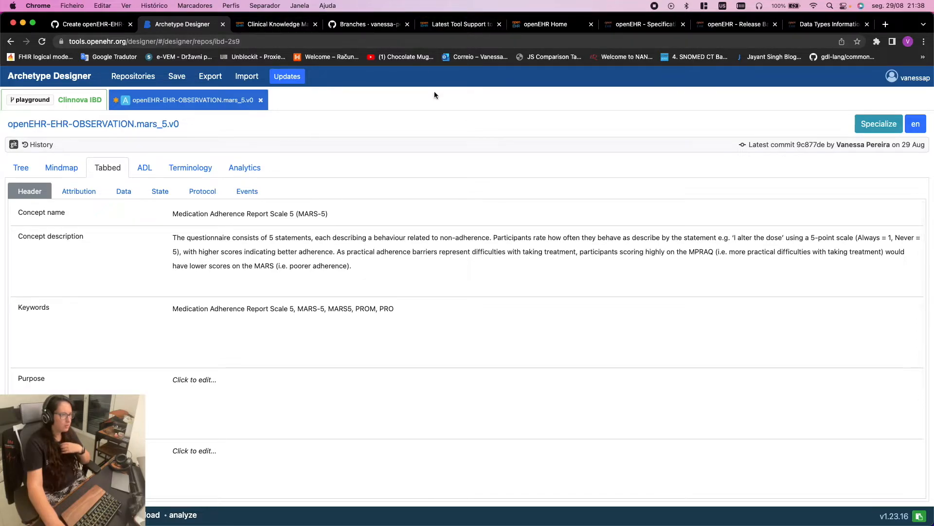
pyautogui.hotkey('ctrl', 'Right')
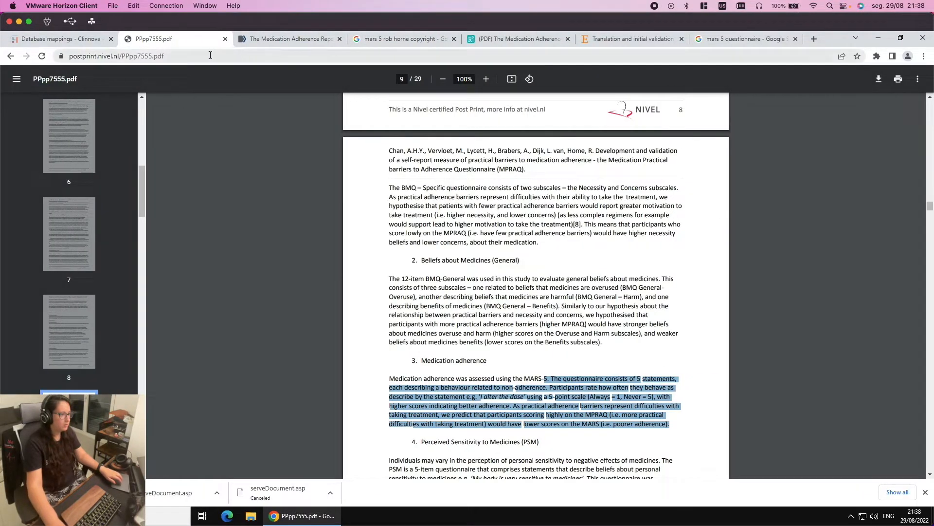
# Copy the MPRAQ paper's full citation from the PDF title page and return to Archetype Designer
pyautogui.scroll(20, 489, 143)
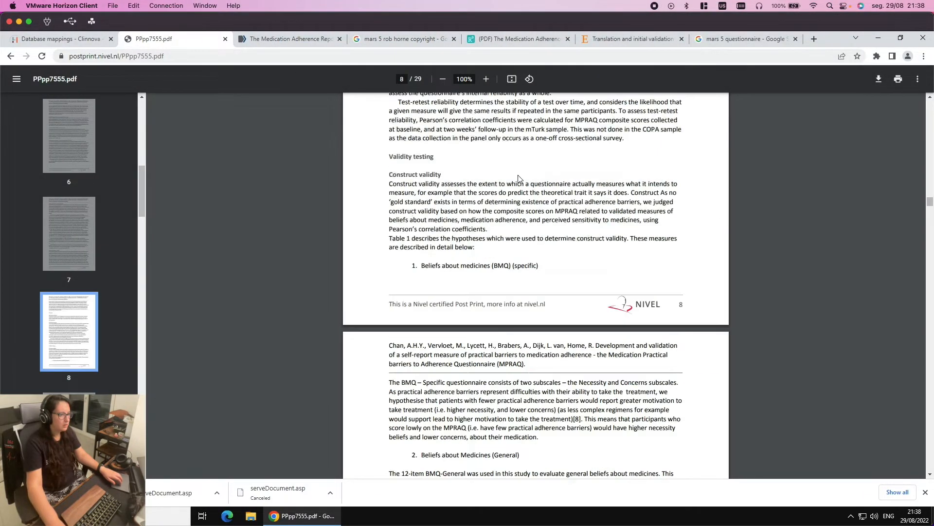
pyautogui.scroll(20, 590, 236)
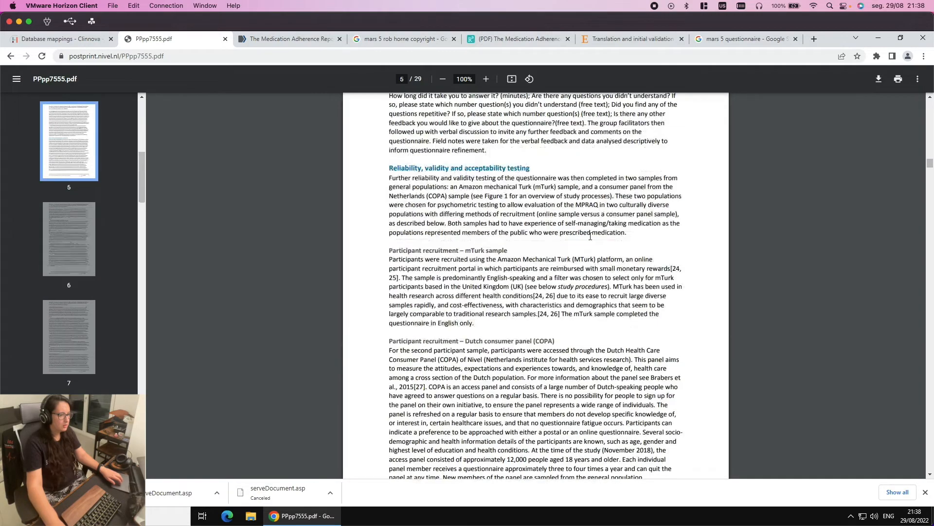
pyautogui.scroll(20, 592, 236)
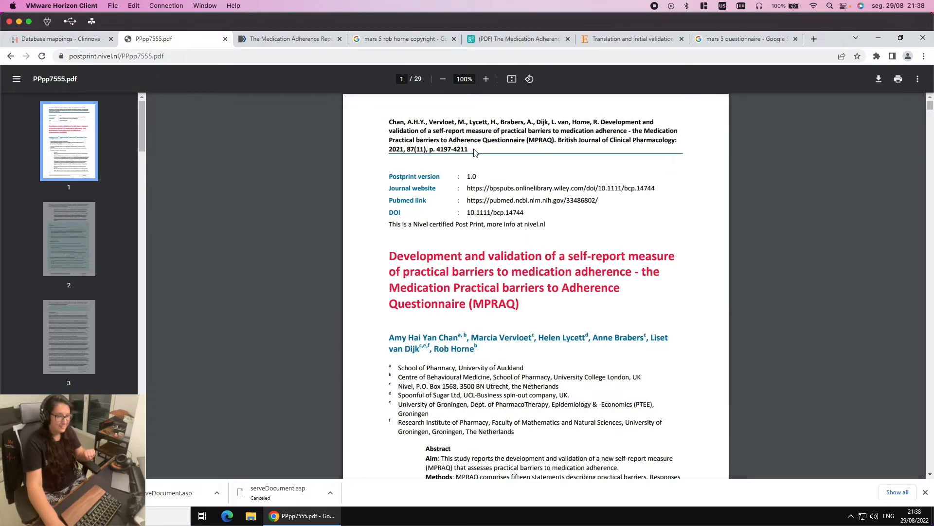
pyautogui.moveTo(465, 146); pyautogui.dragTo(381, 121)
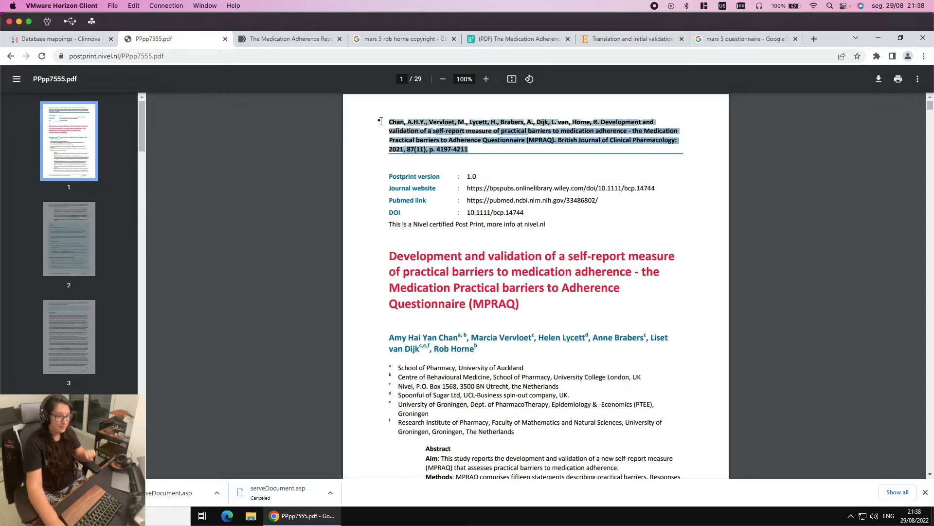
pyautogui.rightClick(421, 132)
pyautogui.click(450, 136)
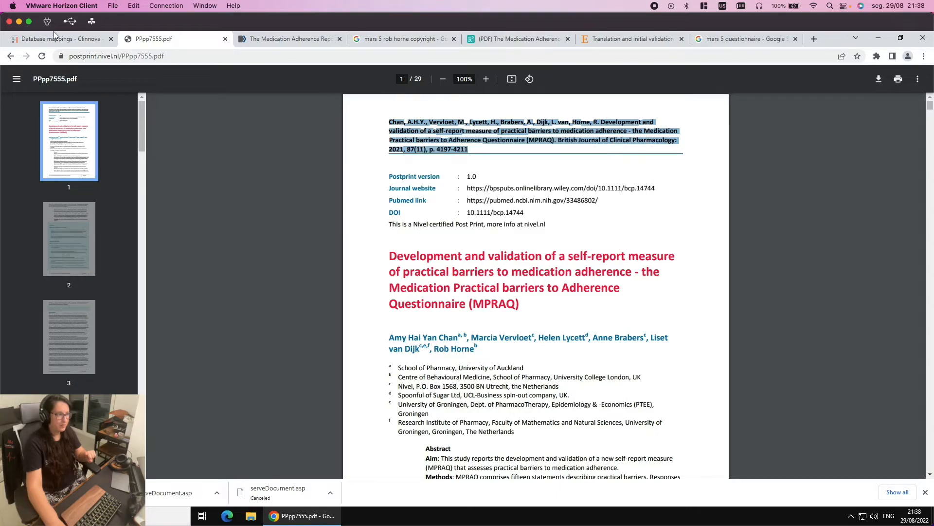
pyautogui.press('super+Tab')
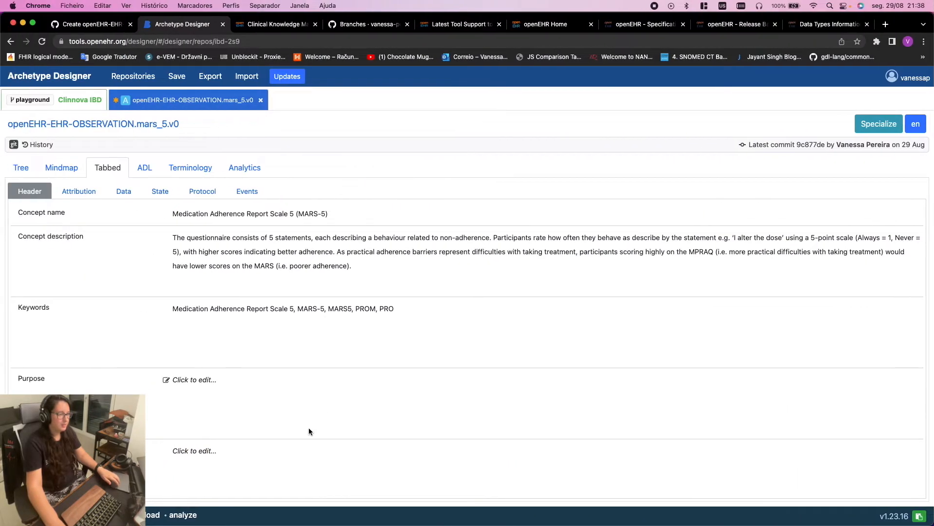
pyautogui.scroll(-3, 297, 420)
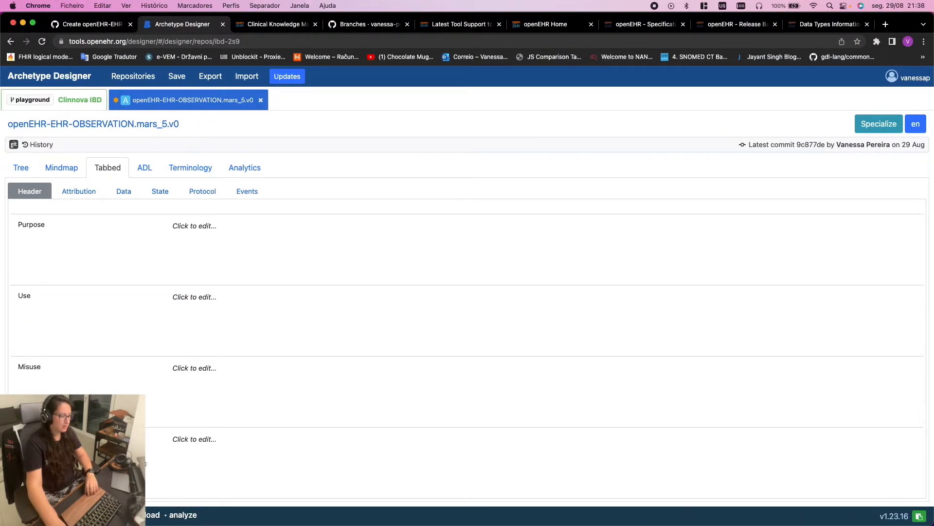
# Paste the MPRAQ citation into the row below Misuse and append its DOI 10.1111/bcp.14744
pyautogui.click(209, 440)
pyautogui.press('super+v')
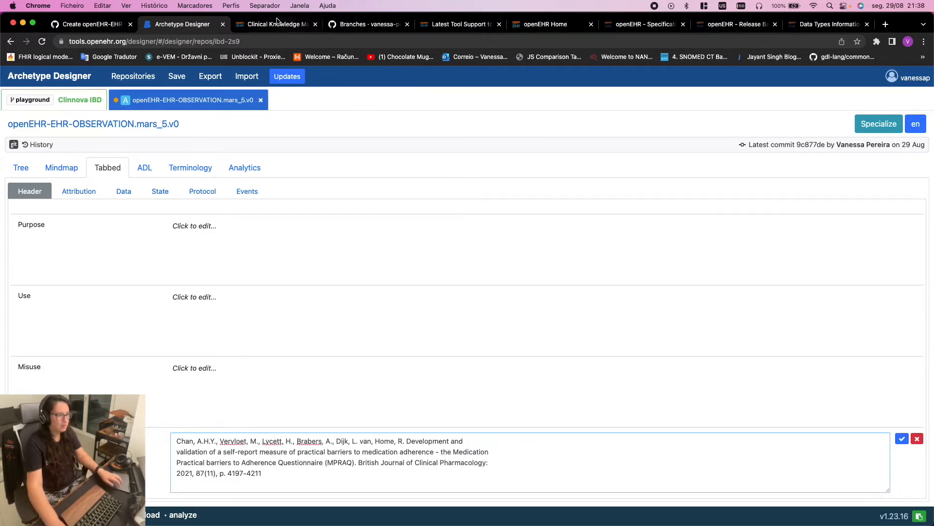
pyautogui.hotkey('ctrl', 'Right')
pyautogui.click(505, 225)
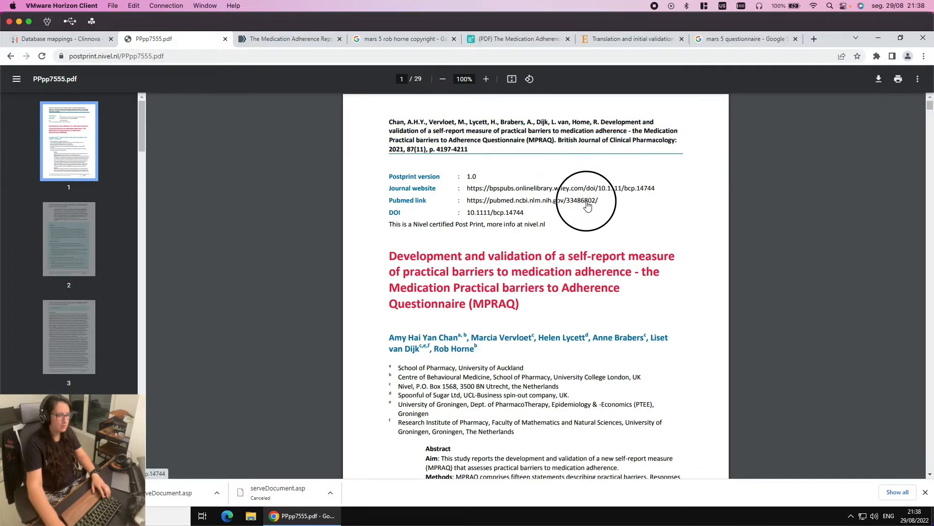
pyautogui.moveTo(525, 213); pyautogui.dragTo(386, 215)
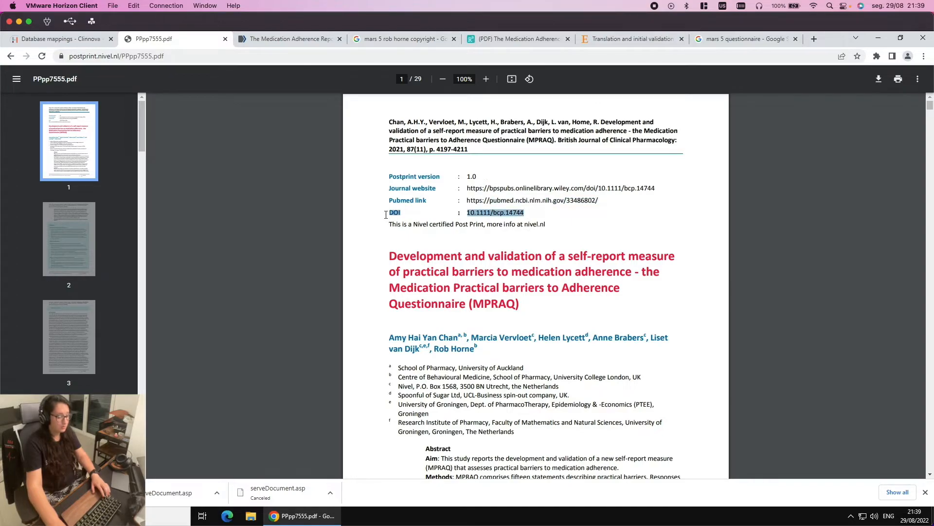
pyautogui.hotkey('ctrl', 'Left')
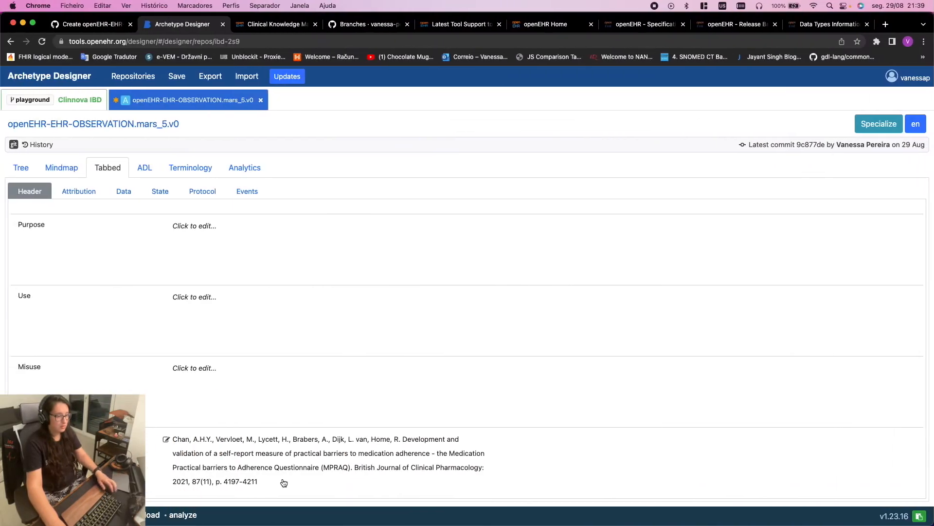
pyautogui.click(286, 483)
pyautogui.press('super+v')
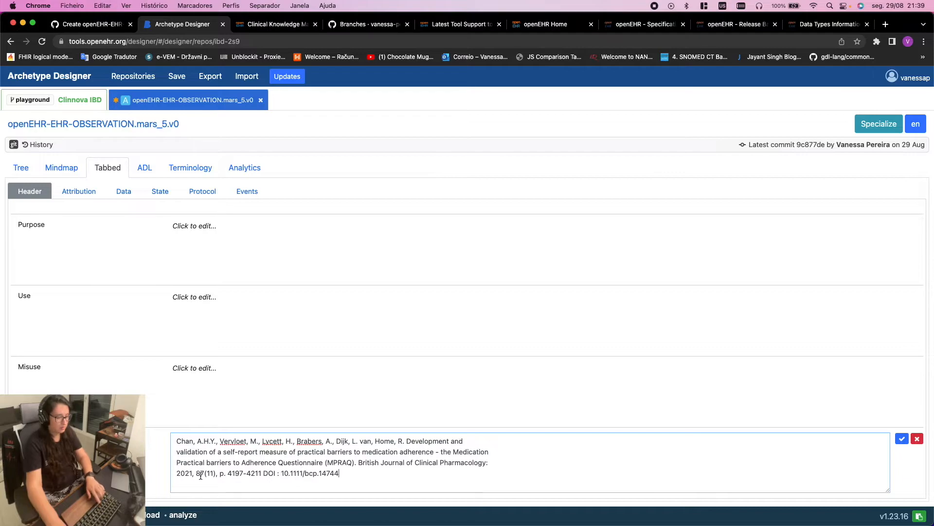
# Remove the line breaks so the citation and DOI read as one paragraph
pyautogui.click(177, 448)
pyautogui.press('BackSpace')
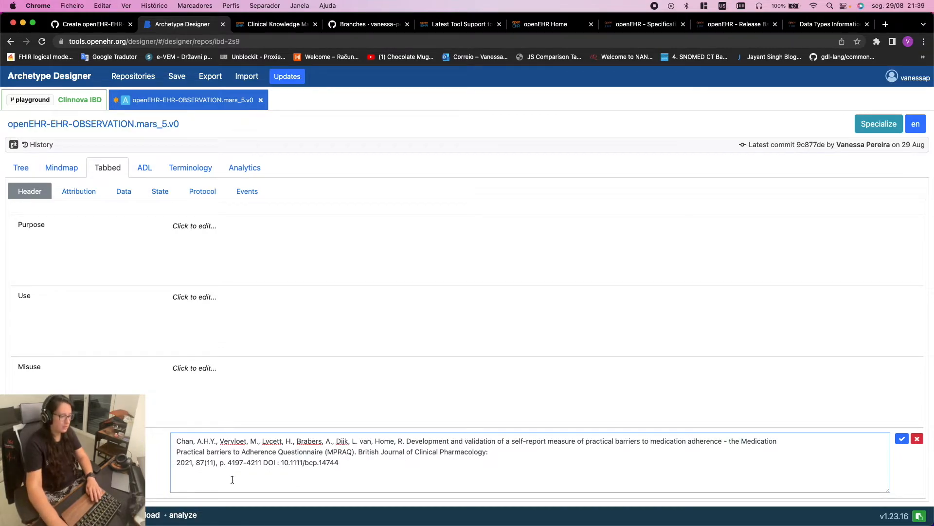
pyautogui.click(177, 448)
pyautogui.press('BackSpace')
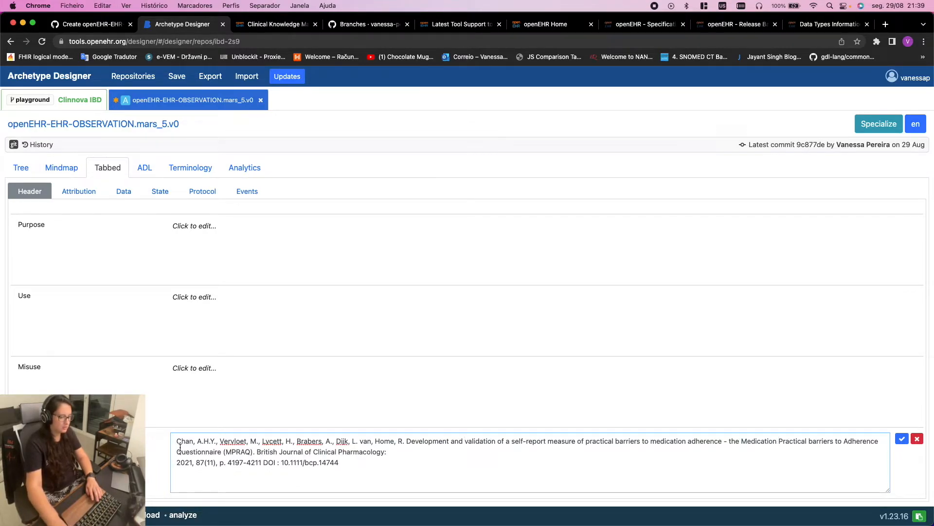
pyautogui.press('BackSpace')
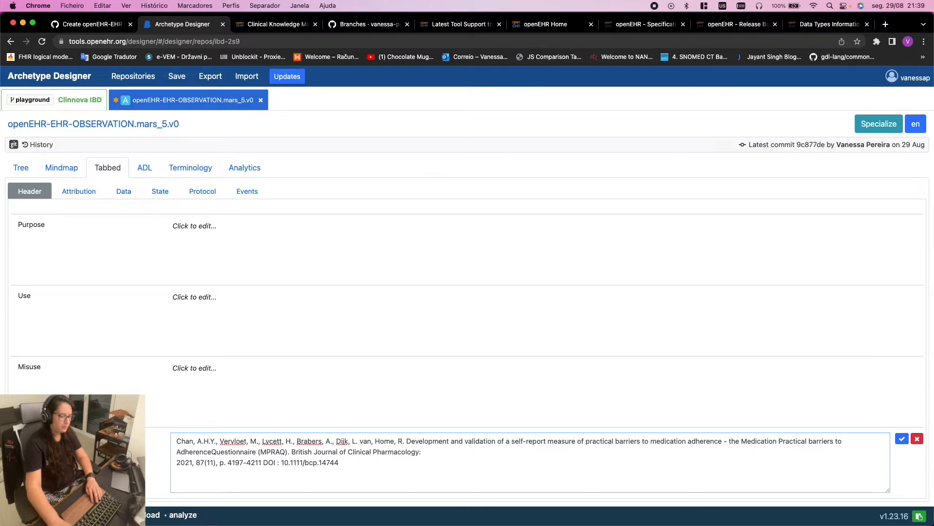
pyautogui.click(174, 465)
pyautogui.press('BackSpace')
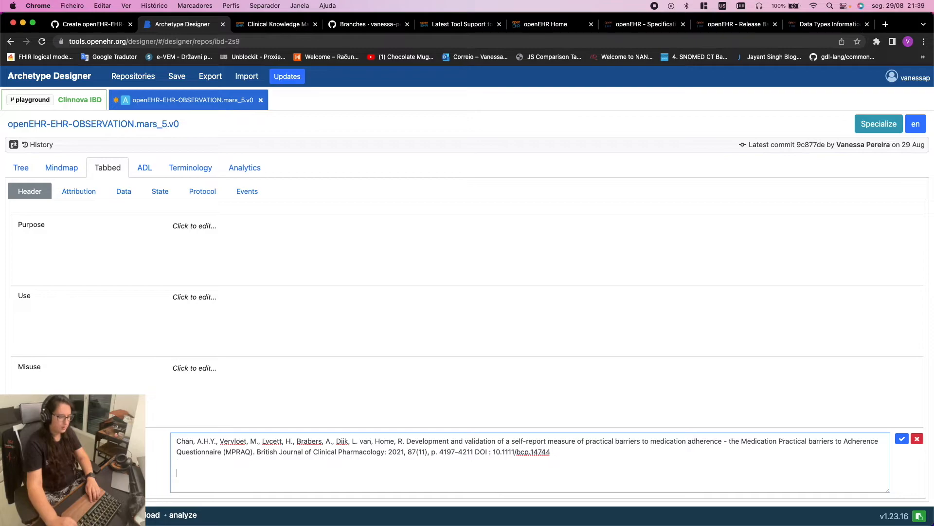
pyautogui.click(275, 24)
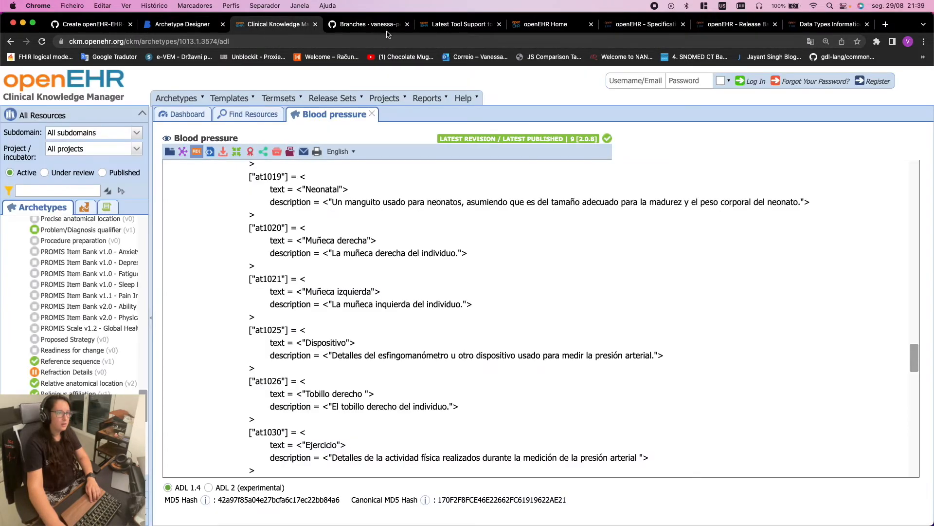
# Copy the MARS article's citation in APA style from the PubMed Central Cite dialog
pyautogui.click(220, 23)
pyautogui.press('super+Tab')
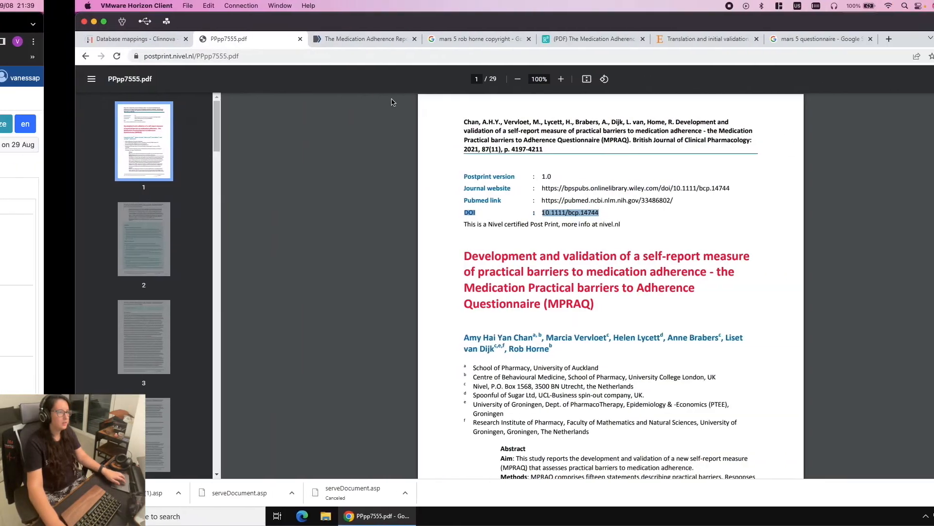
pyautogui.click(308, 36)
pyautogui.scroll(15, 922, 129)
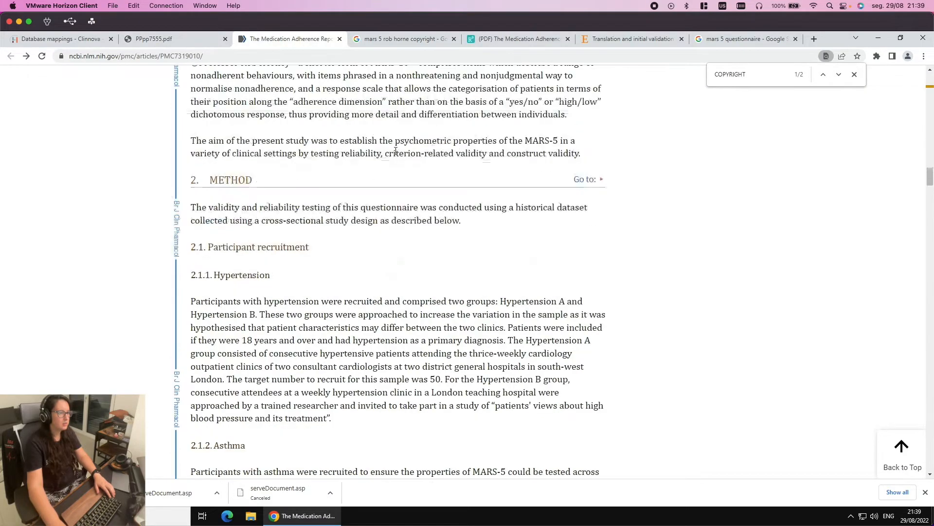
pyautogui.scroll(15, 923, 129)
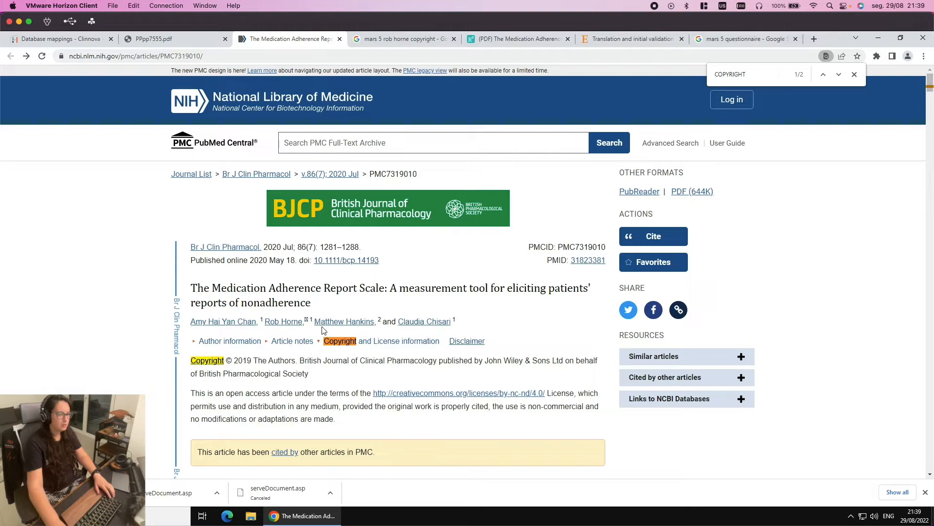
pyautogui.click(650, 238)
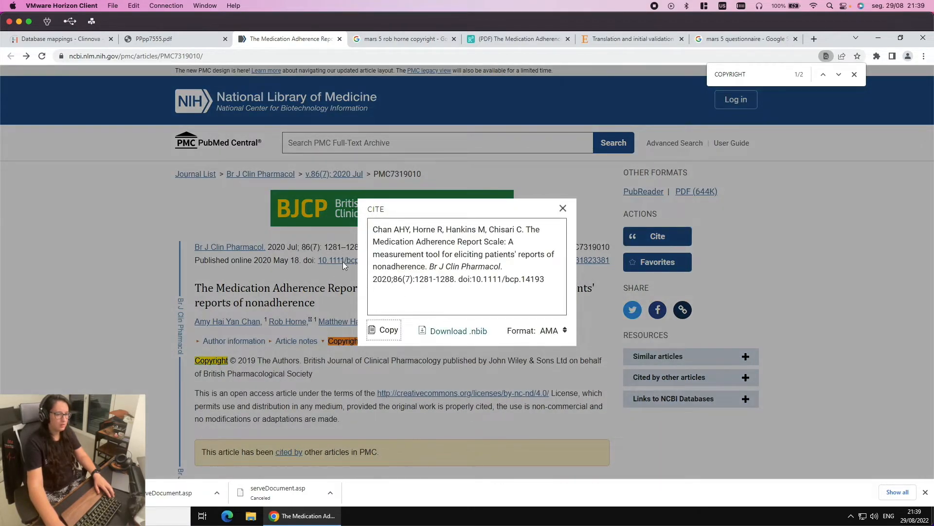
pyautogui.click(548, 332)
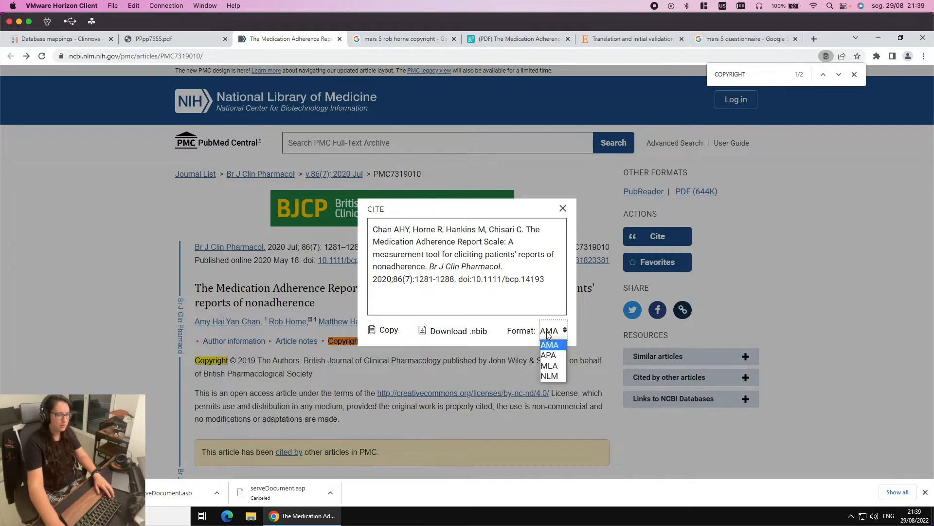
pyautogui.click(551, 356)
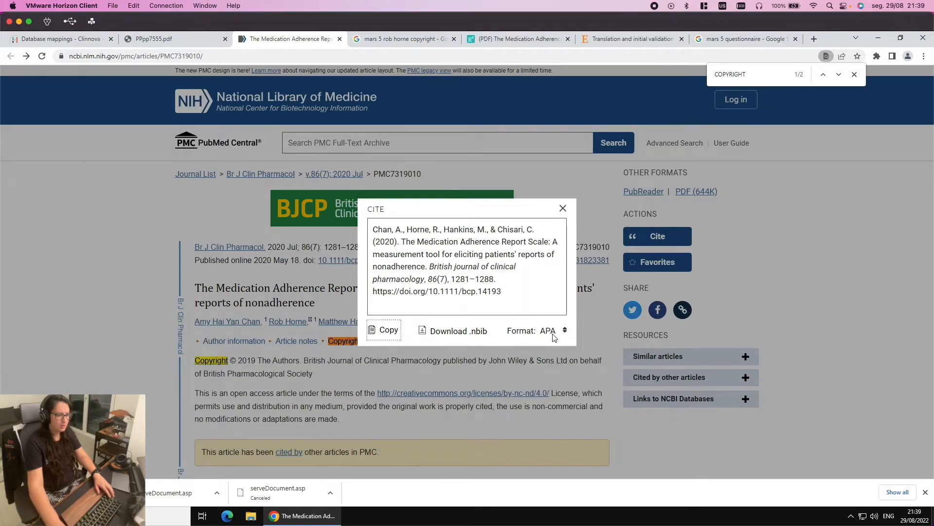
pyautogui.moveTo(536, 306); pyautogui.dragTo(370, 231)
pyautogui.press('super+c')
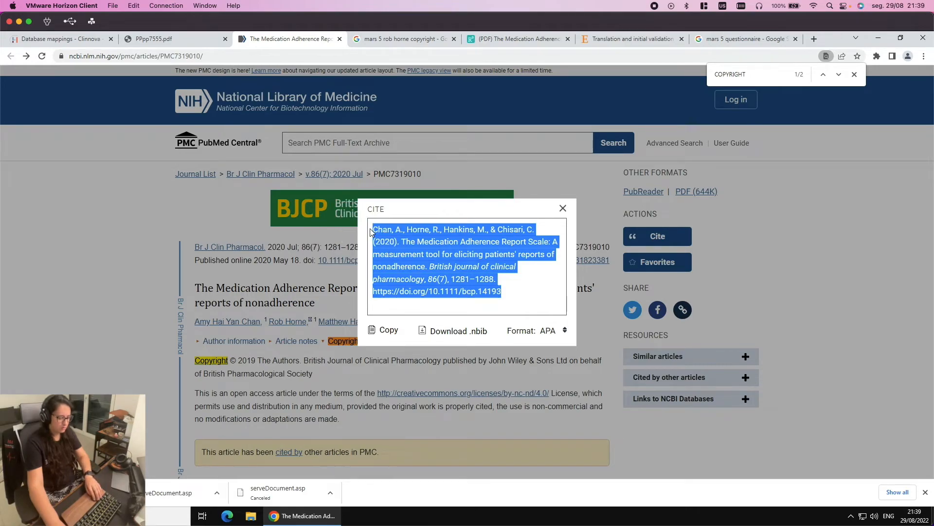
pyautogui.press('super+Tab')
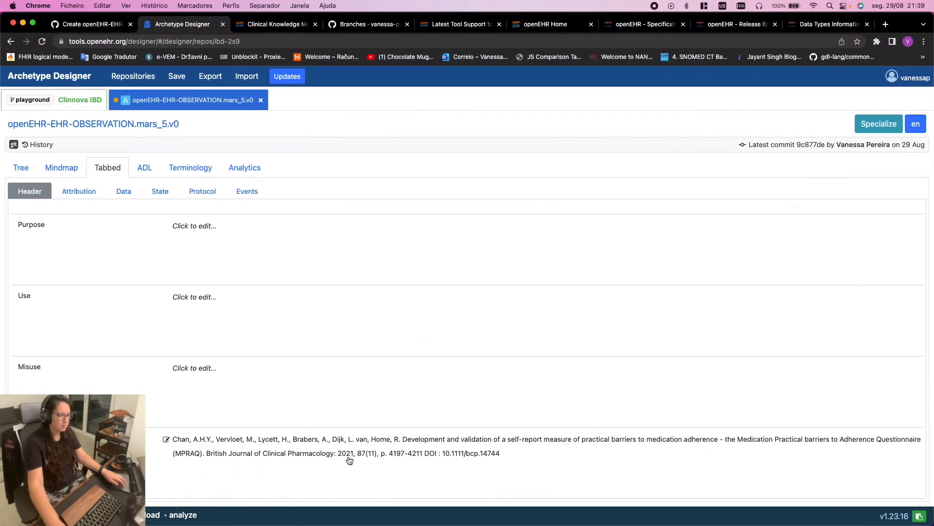
# Paste the MARS APA citation (DOI 10.1111/bcp.14193) above the MPRAQ reference, separated by a blank line
pyautogui.click(179, 441)
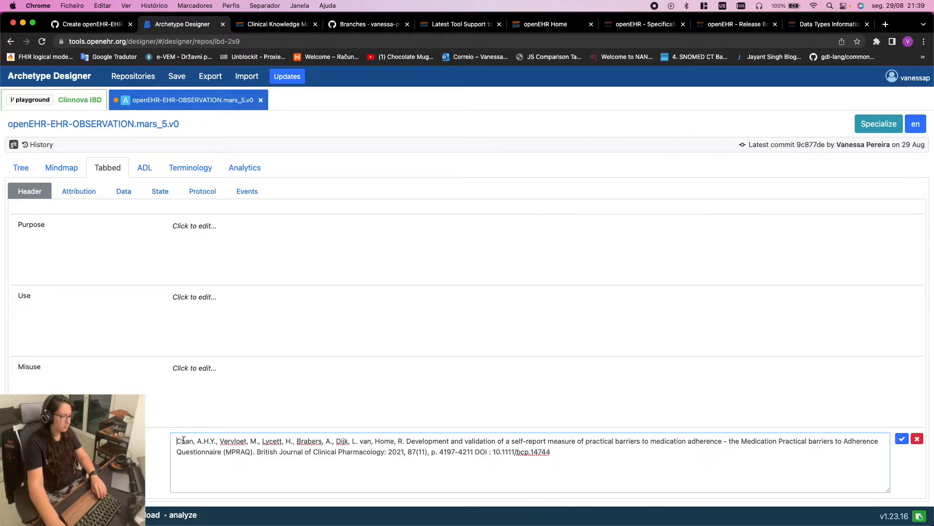
pyautogui.press('Return')
pyautogui.press('Return')
pyautogui.press('Up')
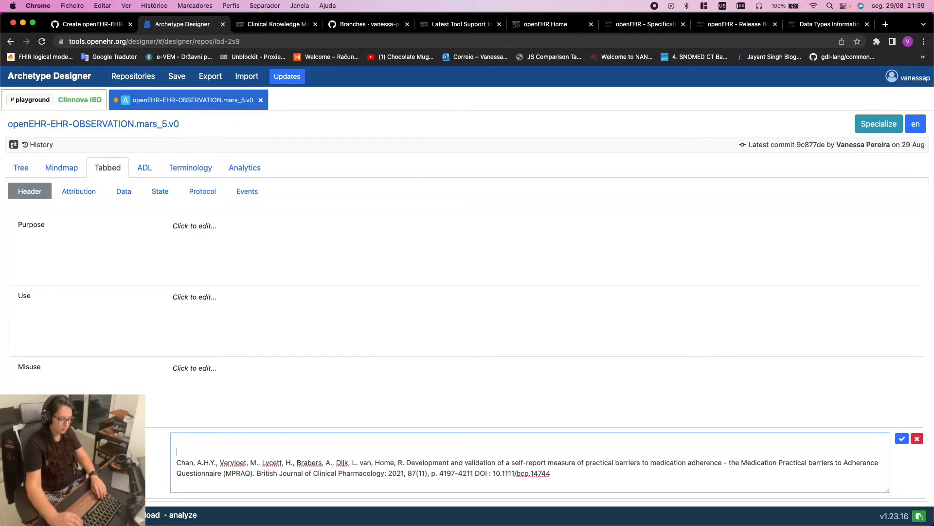
pyautogui.press('super+v')
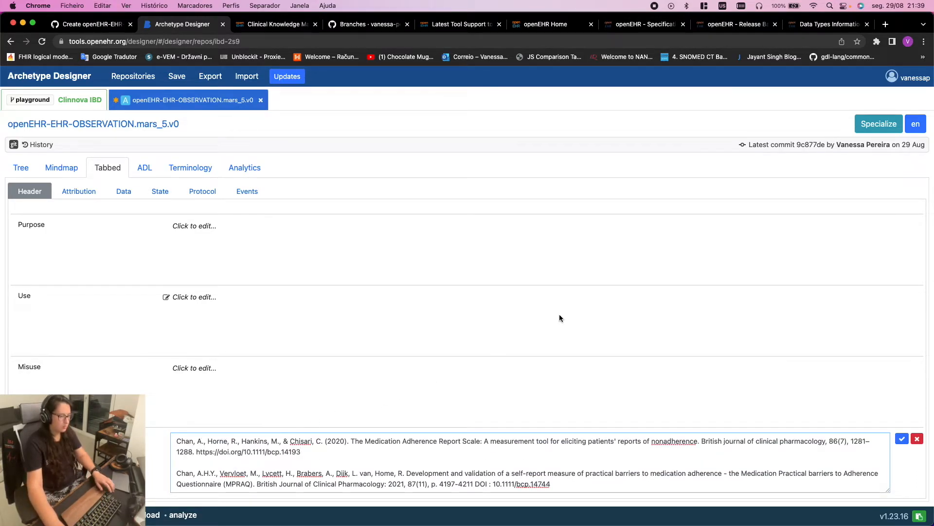
pyautogui.hotkey('ctrl', 'Right')
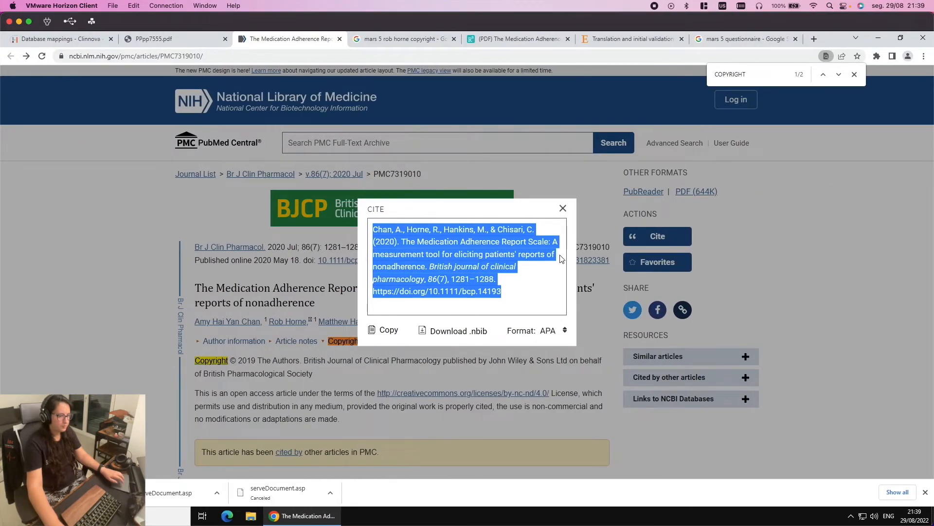
# Close the Cite dialog and look through the ResearchGate PDF and PMC article pages
pyautogui.click(563, 210)
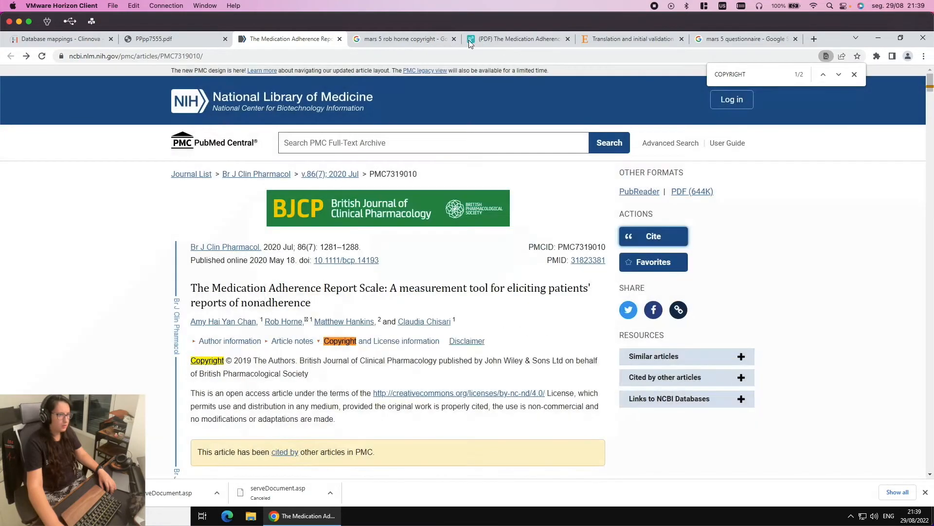
pyautogui.click(493, 39)
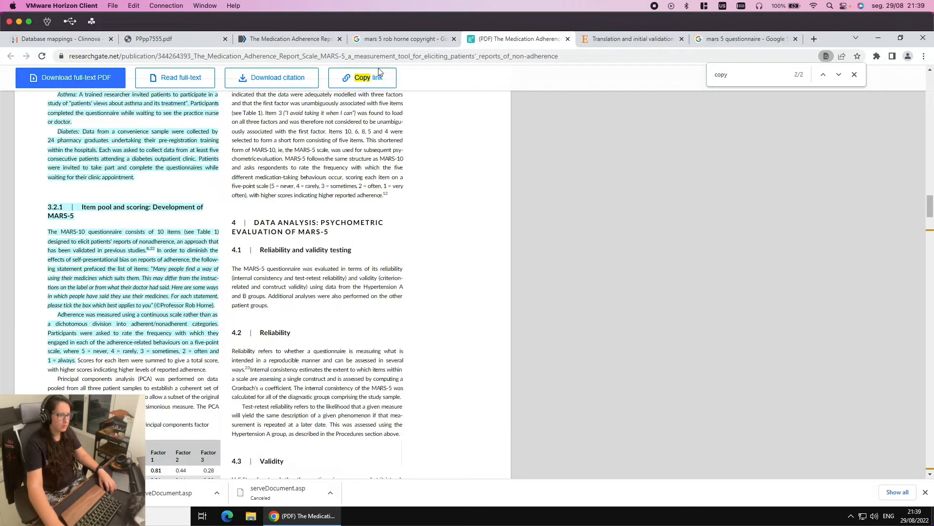
pyautogui.scroll(20, 403, 141)
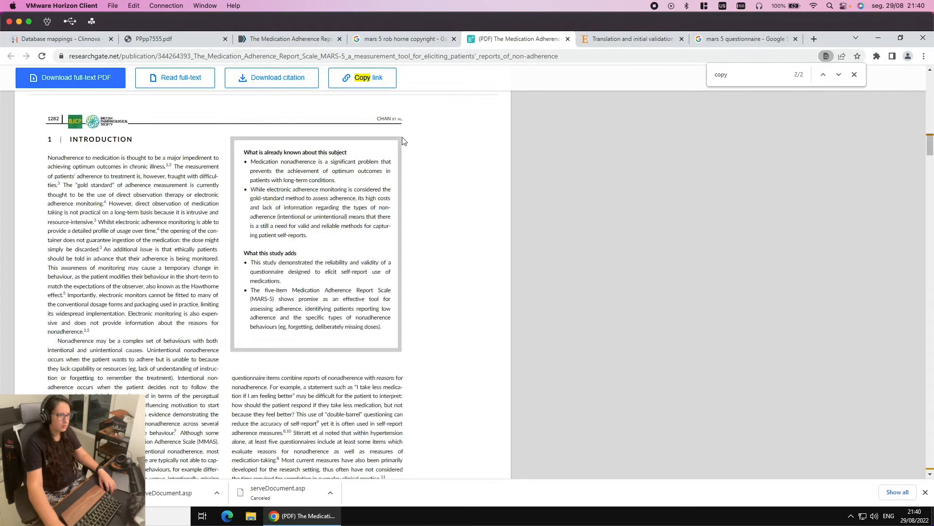
pyautogui.scroll(5, 403, 141)
pyautogui.scroll(2, 403, 141)
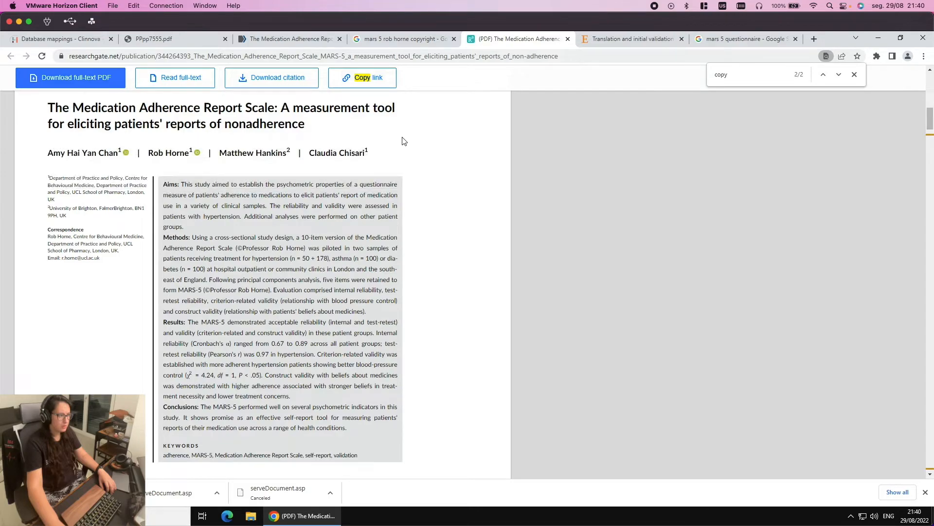
pyautogui.scroll(1, 403, 141)
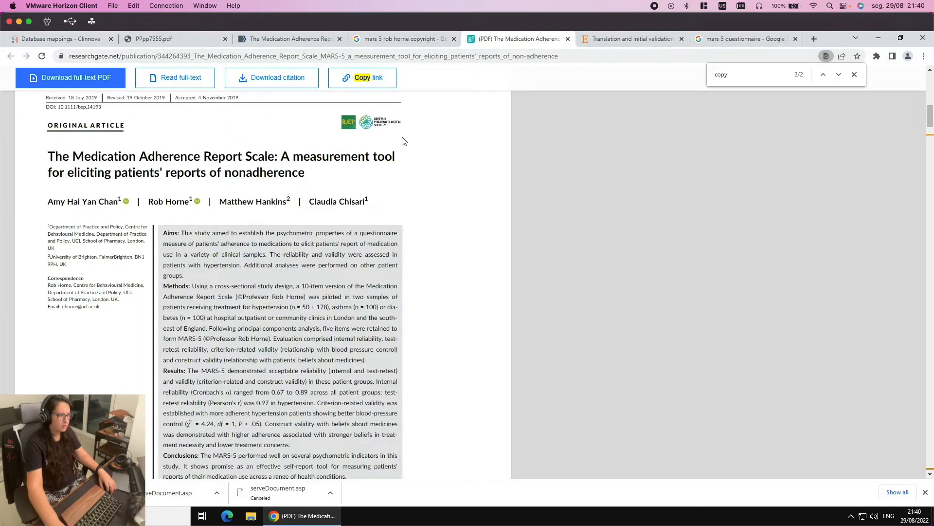
pyautogui.click(273, 39)
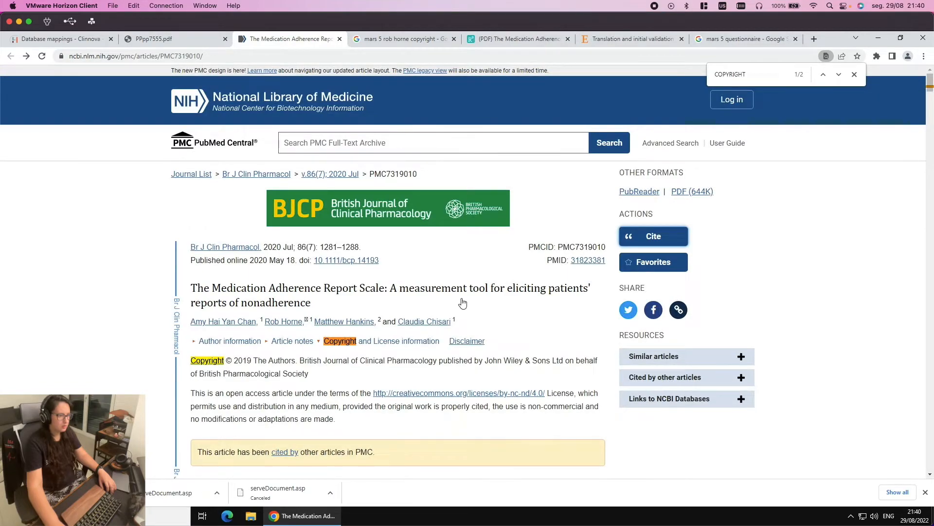
pyautogui.click(489, 39)
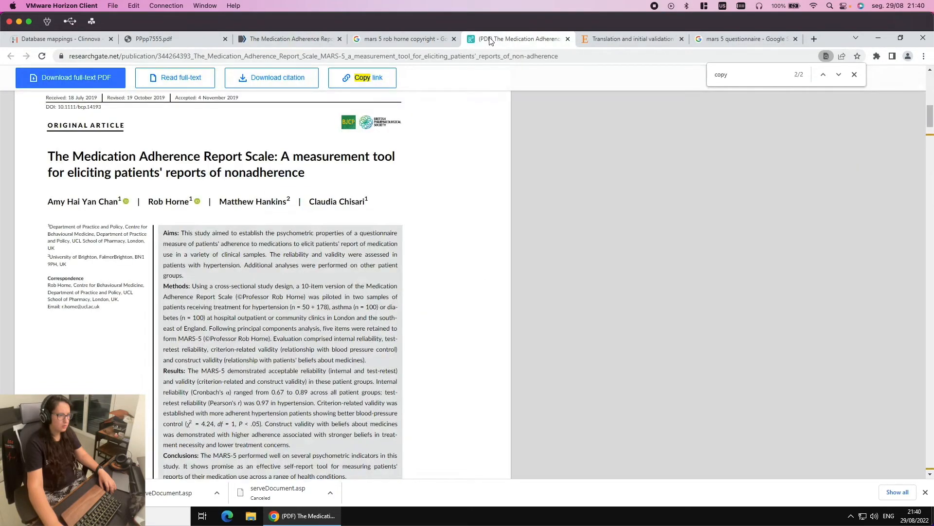
pyautogui.click(271, 40)
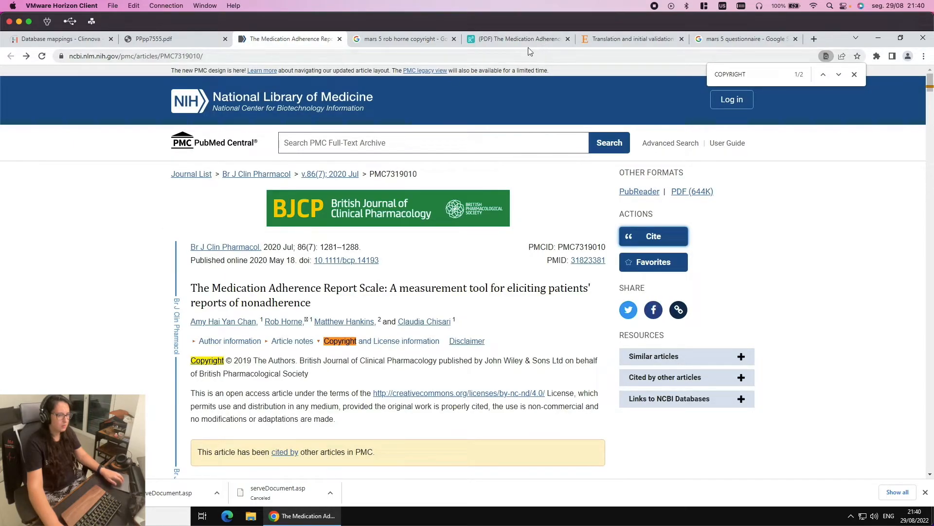
pyautogui.hotkey('ctrl', 'Left')
pyautogui.hotkey('ctrl', 'Right')
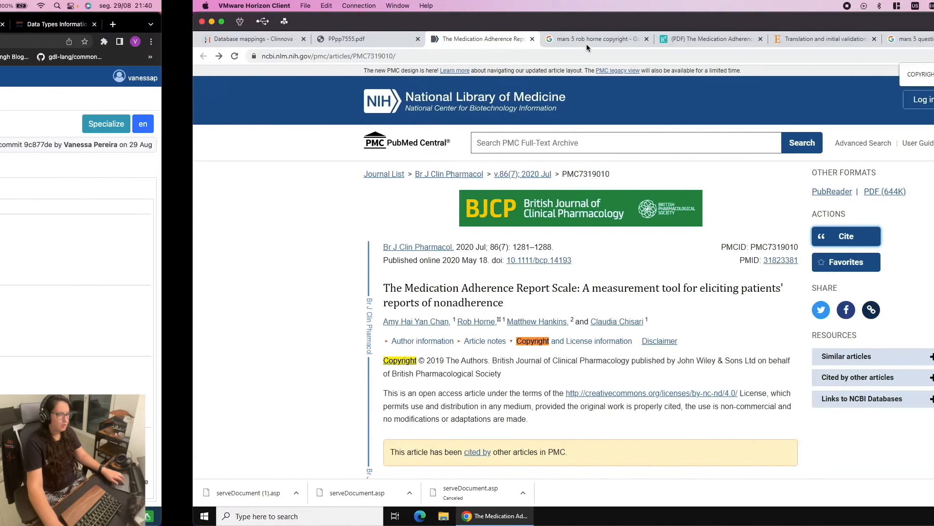
pyautogui.moveTo(930, 82); pyautogui.dragTo(929, 499)
pyautogui.scroll(15, 438, 197)
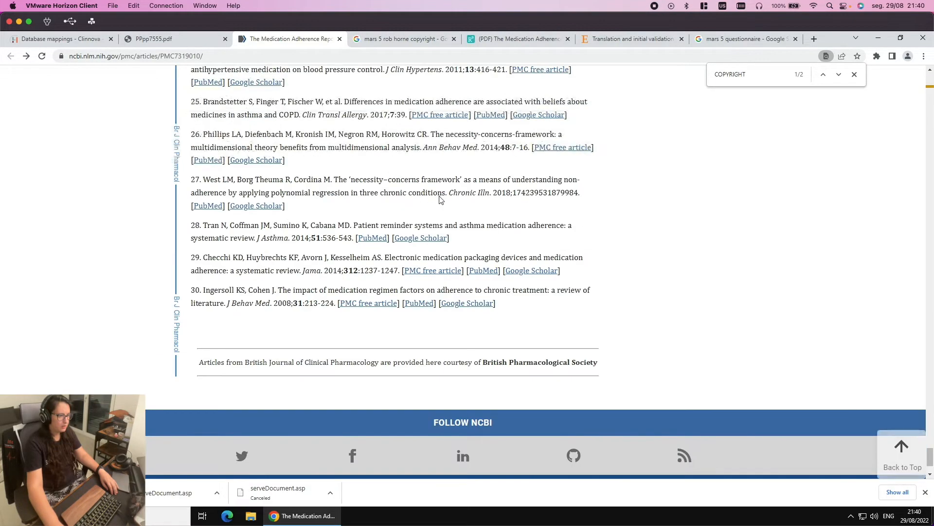
pyautogui.scroll(10, 438, 198)
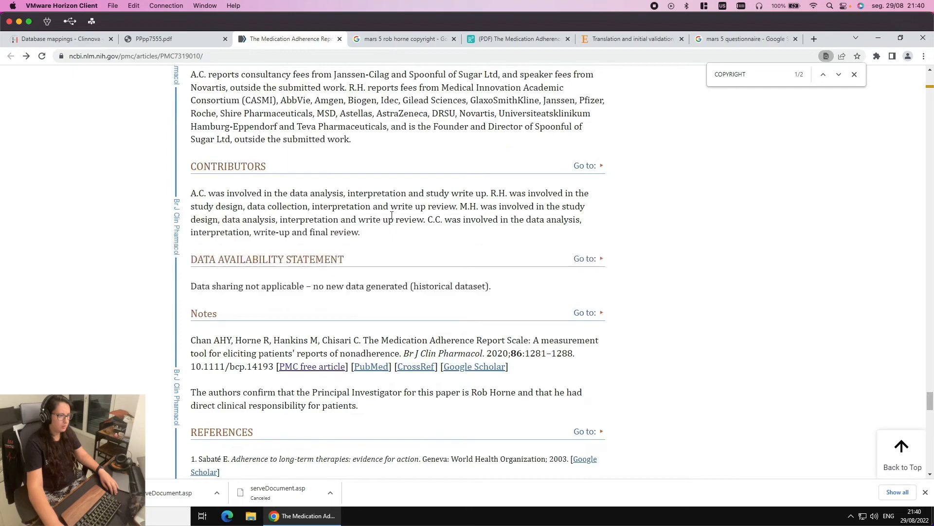
pyautogui.scroll(-1, 379, 407)
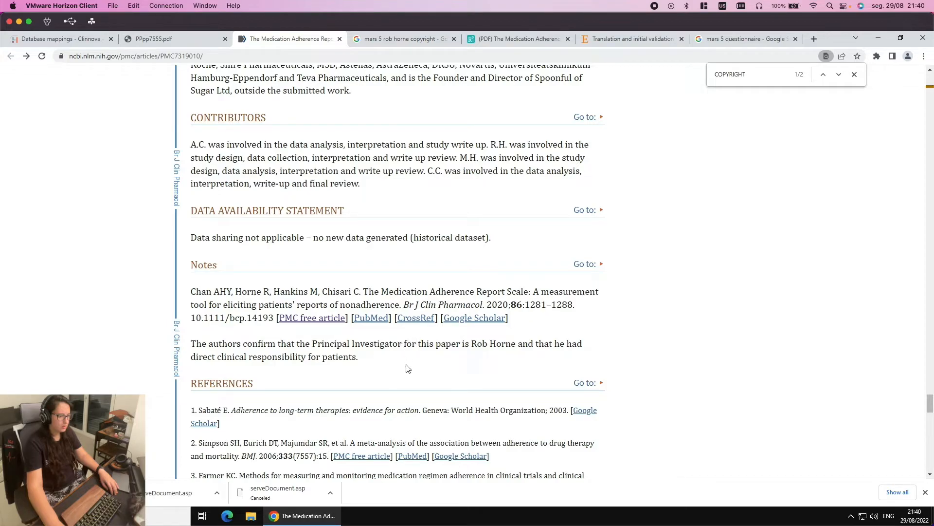
pyautogui.scroll(8, 364, 369)
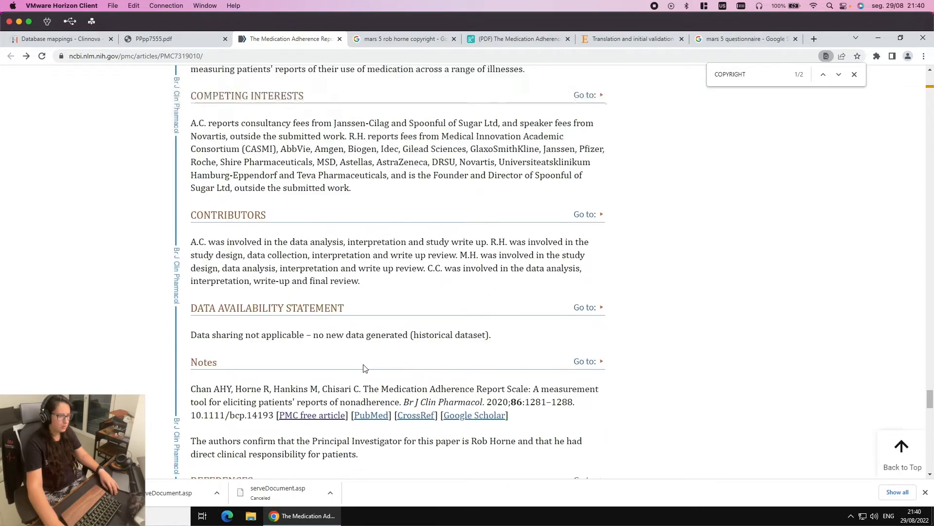
pyautogui.scroll(6, 364, 368)
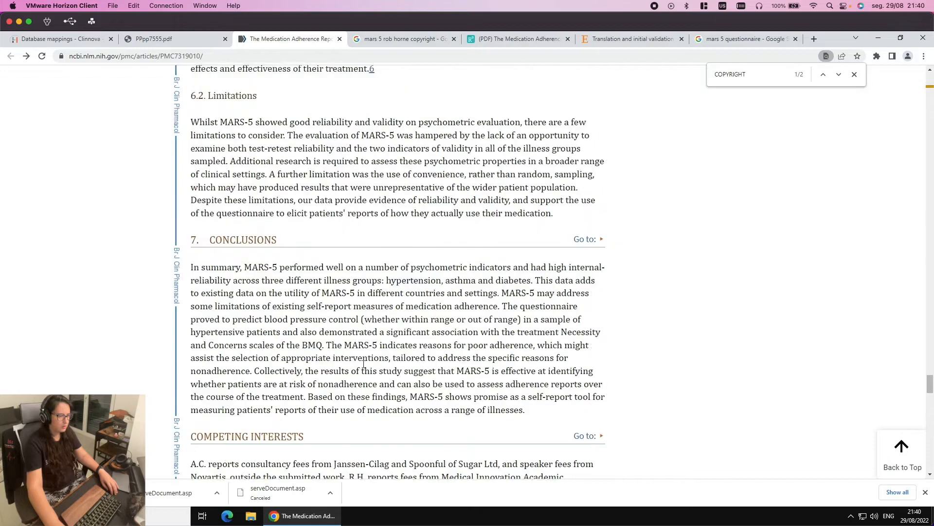
pyautogui.scroll(4, 363, 364)
pyautogui.scroll(-9, 364, 364)
pyautogui.scroll(-5, 363, 364)
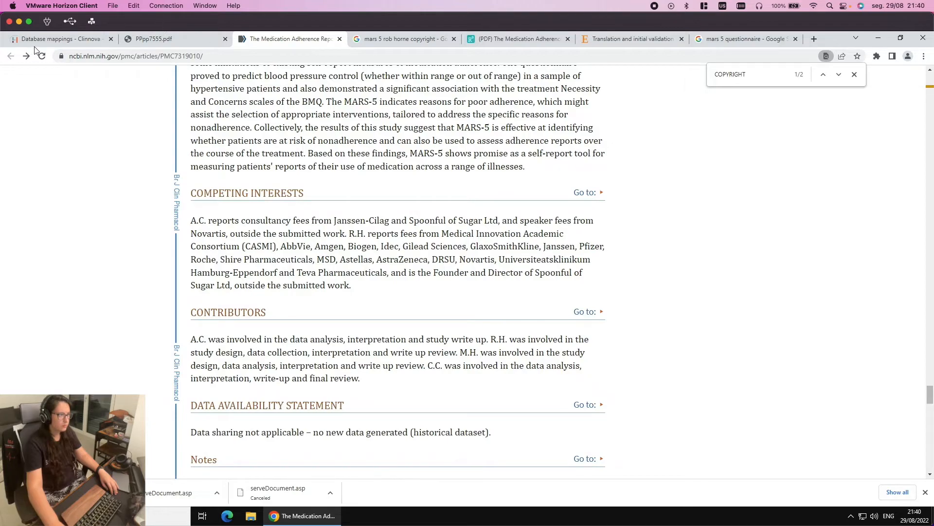
# Copy the MARS copyright statement from the Google results and return to the archetype editor
pyautogui.click(378, 34)
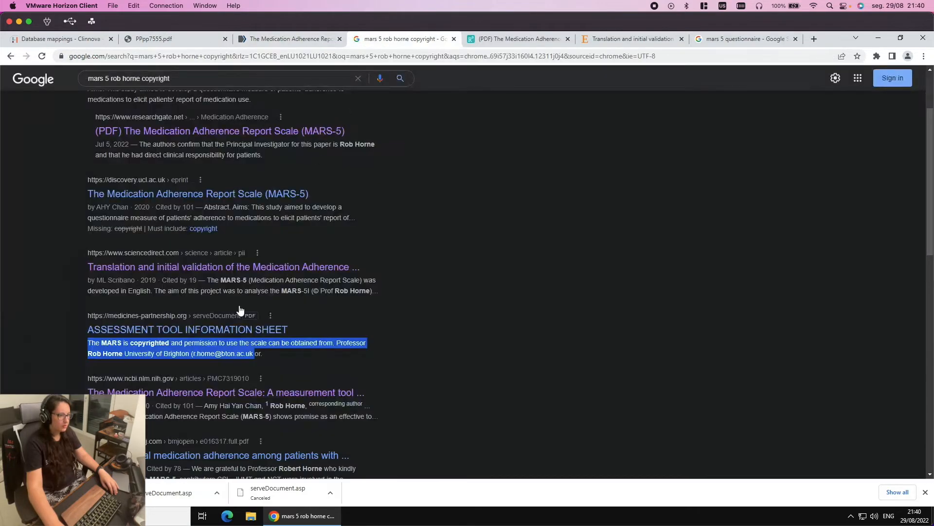
pyautogui.rightClick(161, 344)
pyautogui.click(180, 351)
pyautogui.hotkey('ctrl', 'Left')
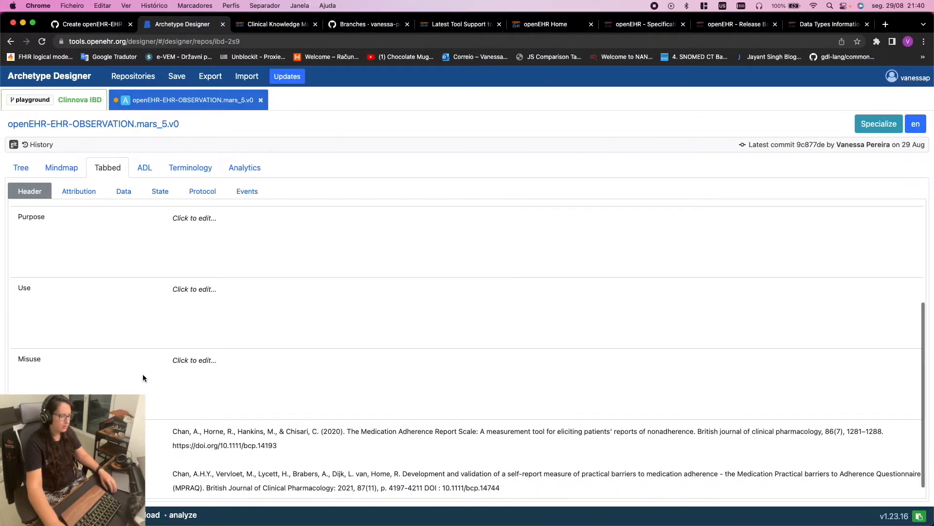
# Paste the MARS copyright statement into the Use field, add ')' and drop the period after 'from'
pyautogui.scroll(-1, 142, 373)
pyautogui.scroll(3, 192, 336)
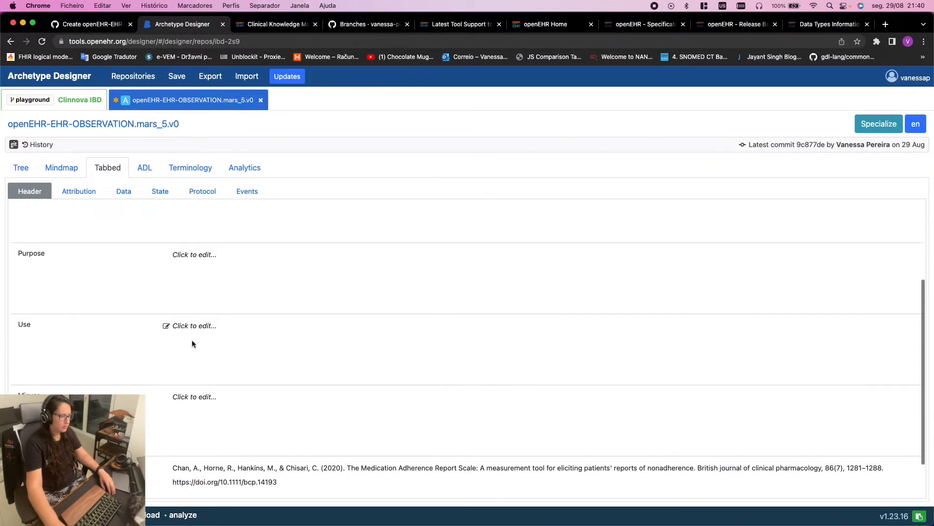
pyautogui.click(190, 333)
pyautogui.press('super+v')
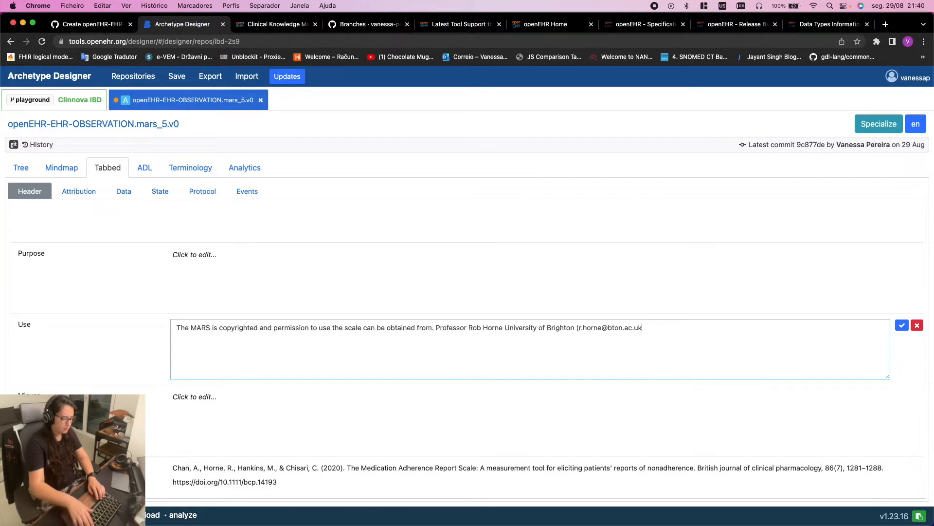
pyautogui.write(')')
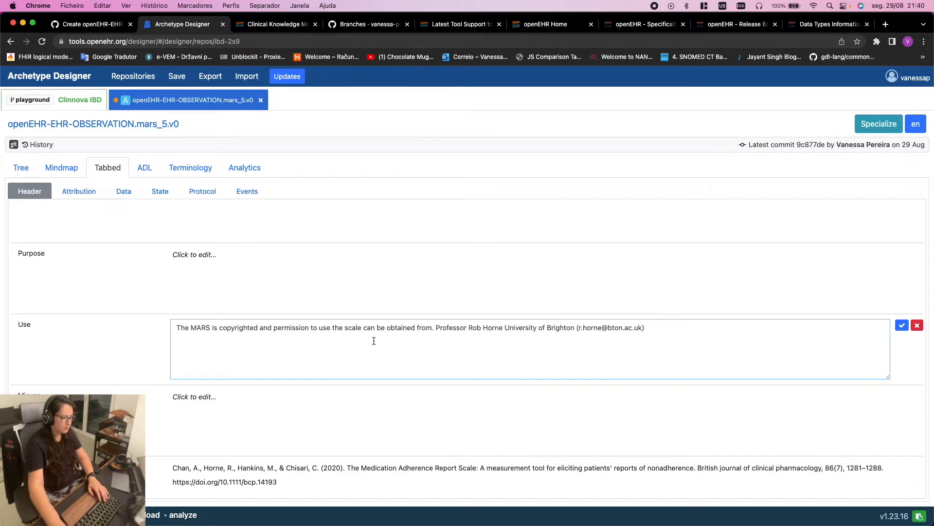
pyautogui.press('BackSpace')
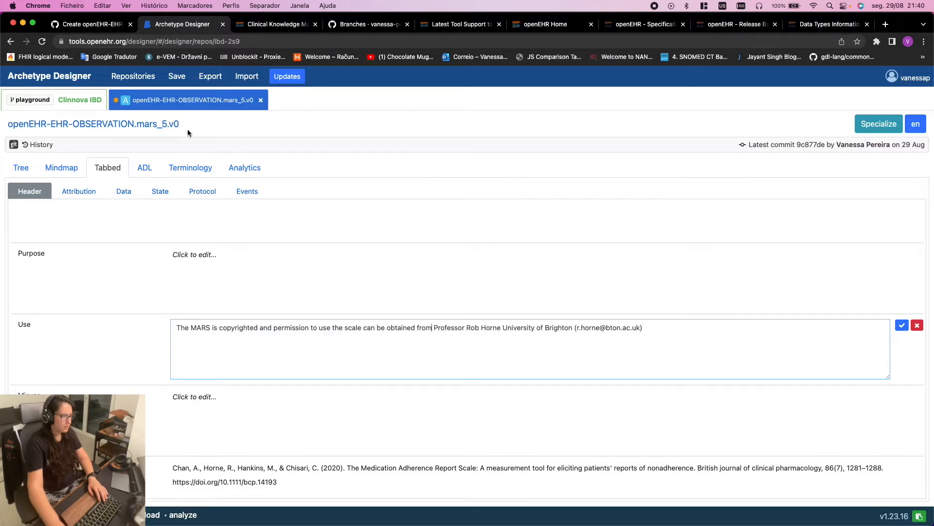
pyautogui.click(73, 100)
pyautogui.scroll(-5, 267, 353)
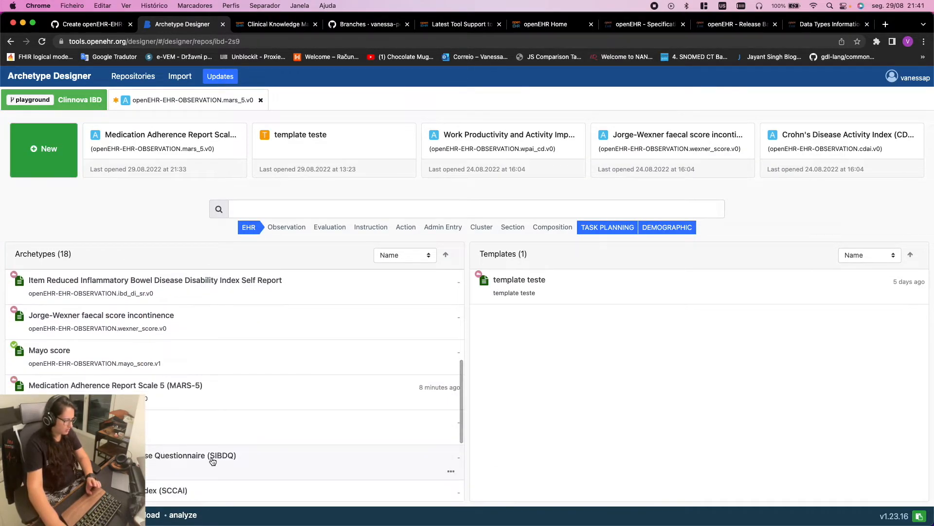
pyautogui.scroll(-4, 164, 424)
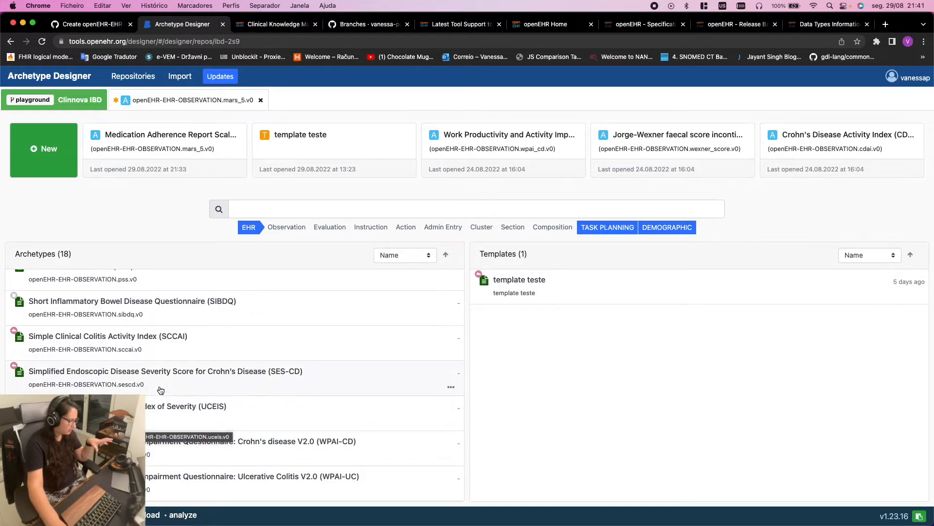
pyautogui.scroll(5, 155, 386)
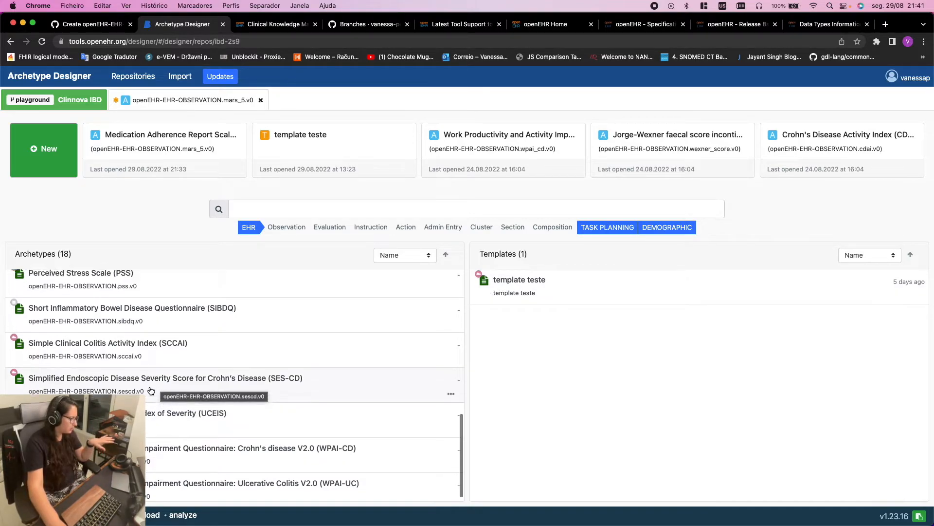
pyautogui.scroll(3, 150, 391)
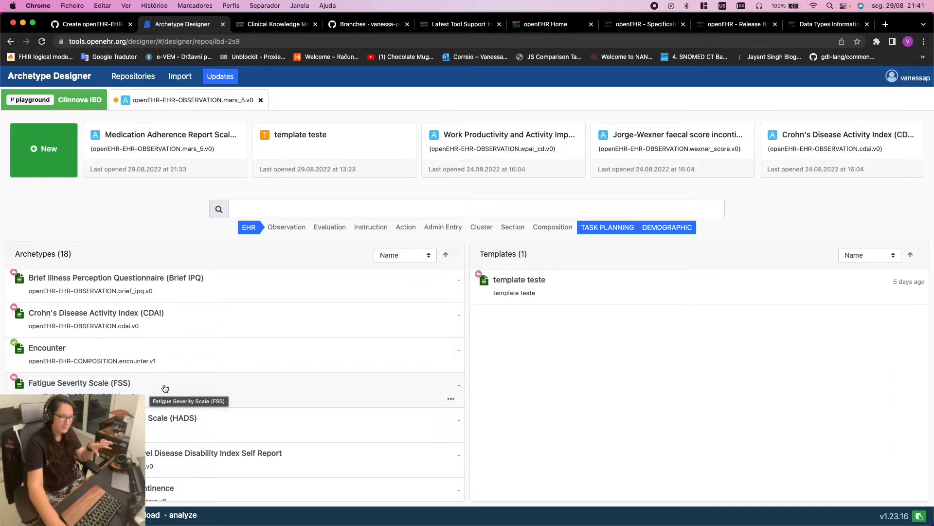
pyautogui.scroll(2, 143, 382)
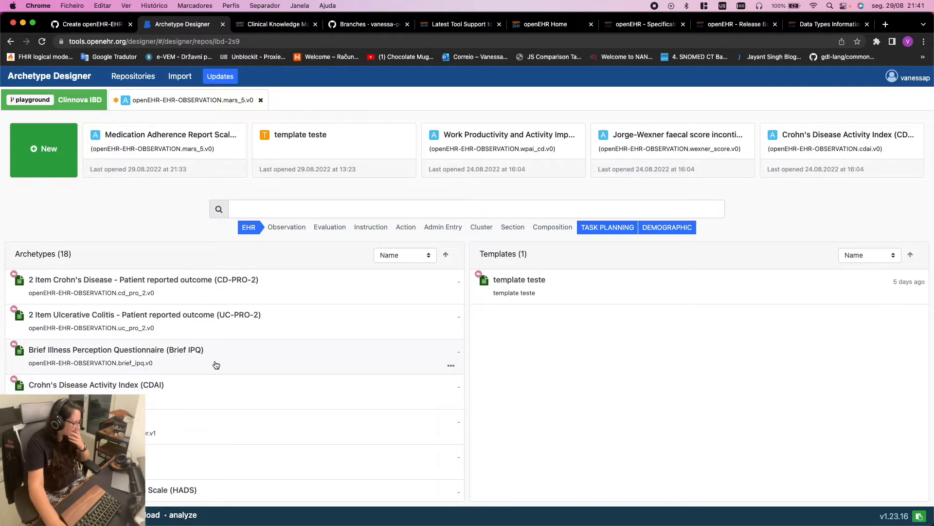
pyautogui.scroll(-5, 231, 361)
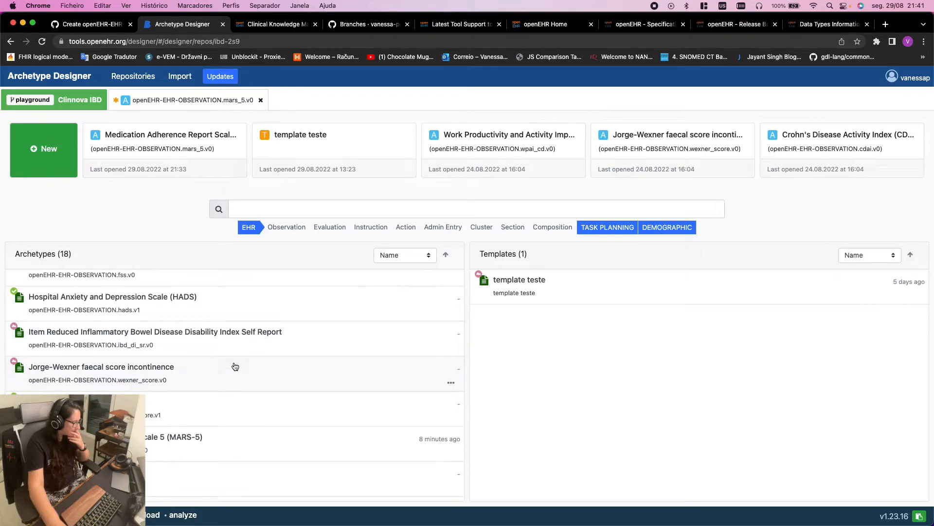
pyautogui.click(235, 366)
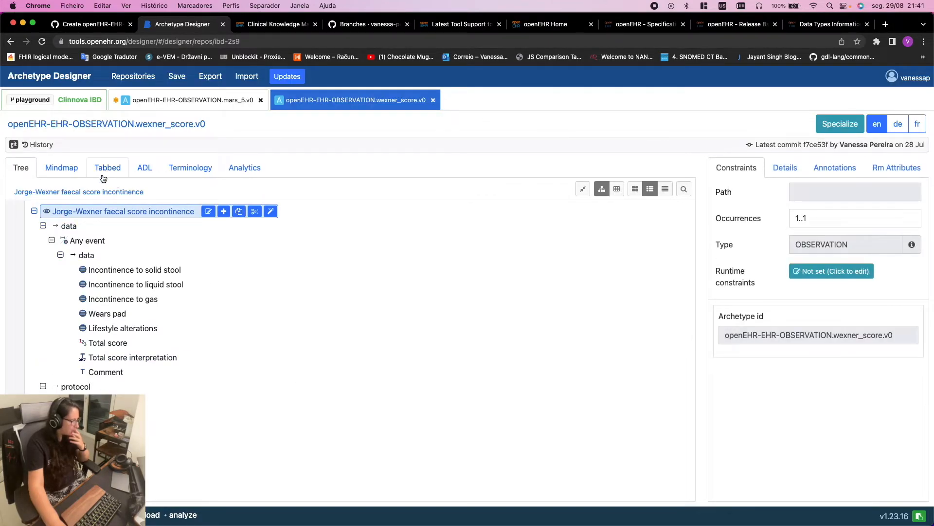
pyautogui.click(145, 167)
pyautogui.scroll(-6, 290, 323)
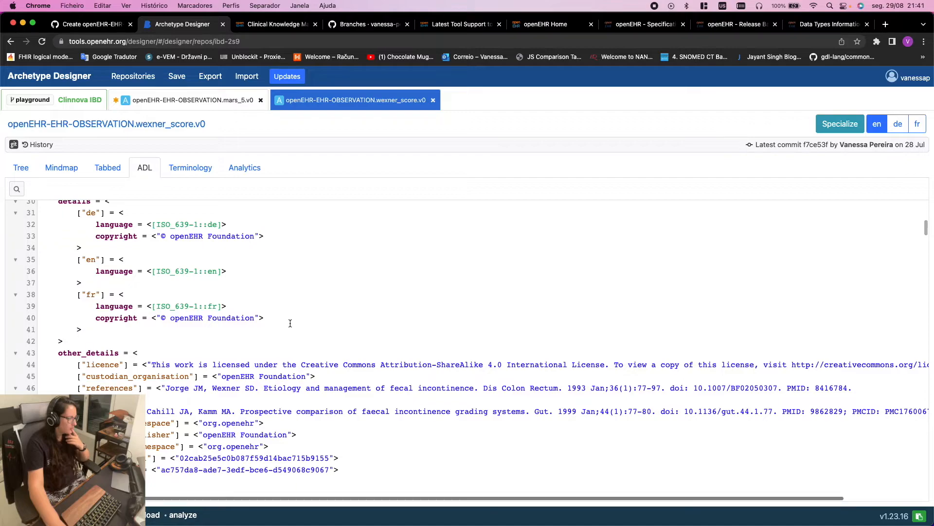
pyautogui.scroll(-10, 290, 323)
pyautogui.click(91, 166)
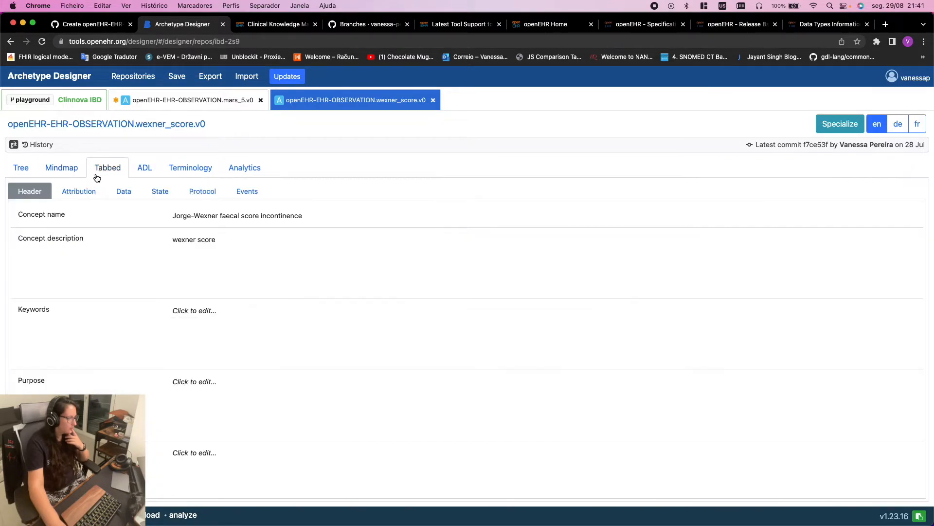
pyautogui.click(77, 192)
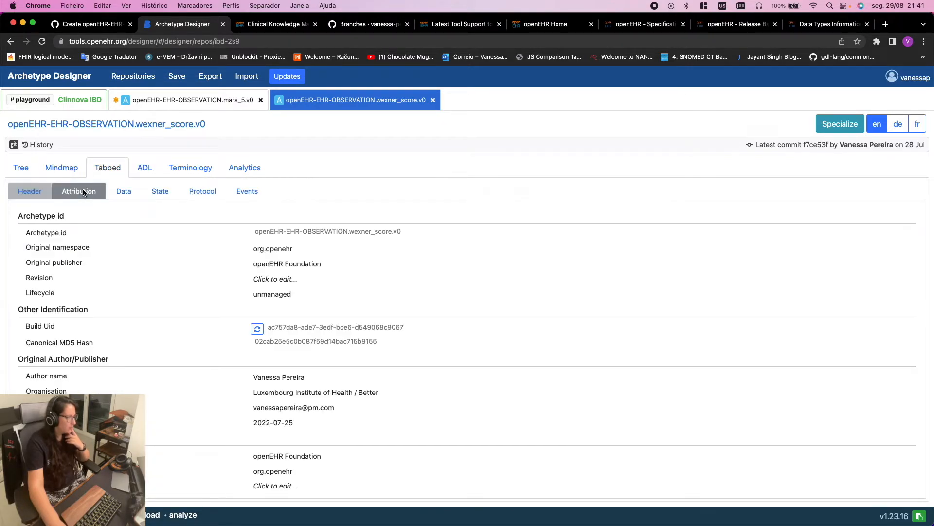
pyautogui.click(33, 191)
pyautogui.scroll(-3, 272, 346)
pyautogui.scroll(3, 274, 351)
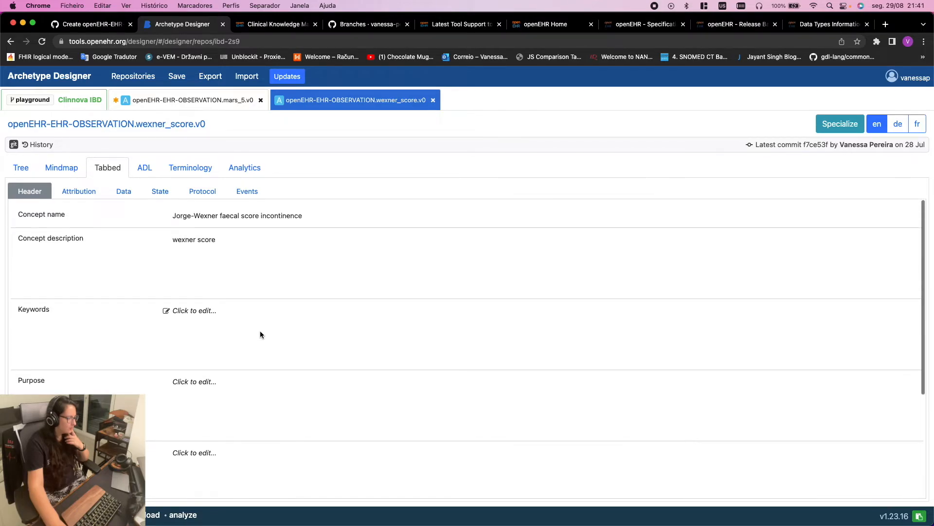
pyautogui.click(431, 100)
pyautogui.click(90, 103)
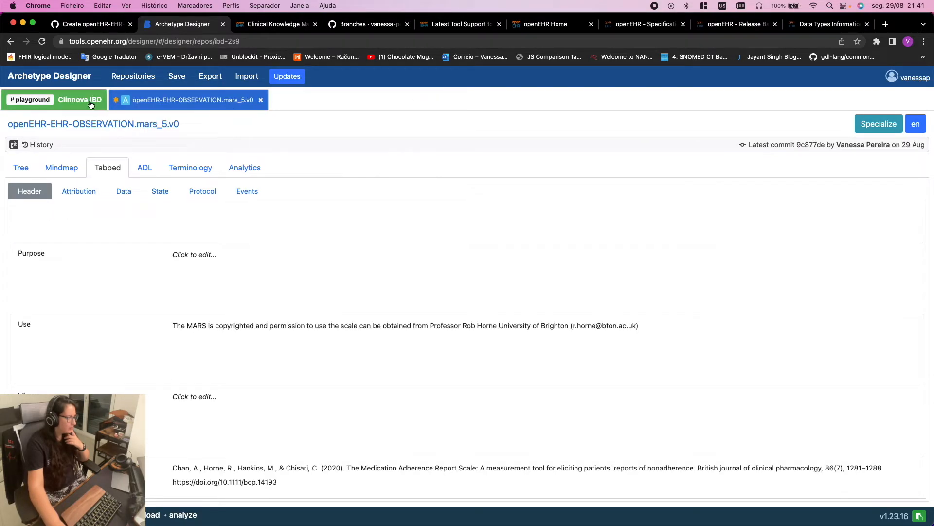
pyautogui.scroll(-5, 153, 351)
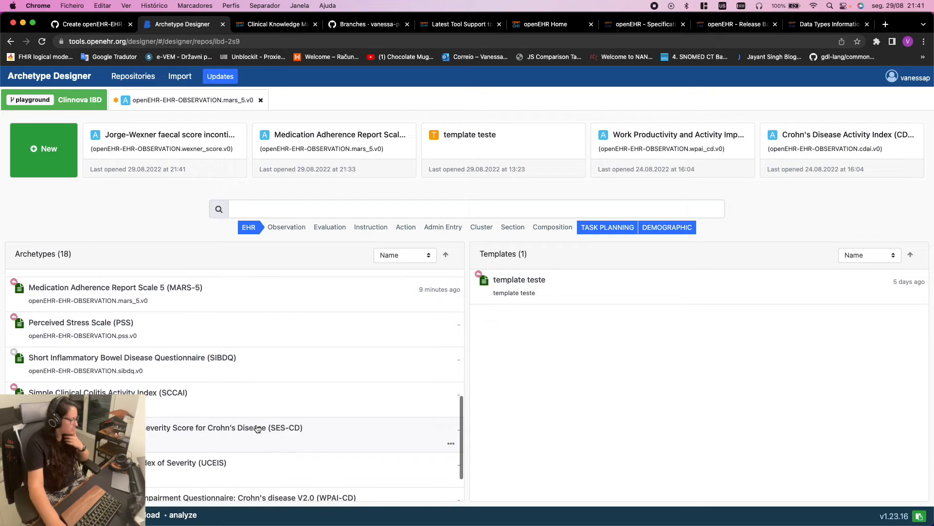
# Copy the copyright-protection sentence from the Perceived Stress Scale archetype's Use text
pyautogui.click(209, 327)
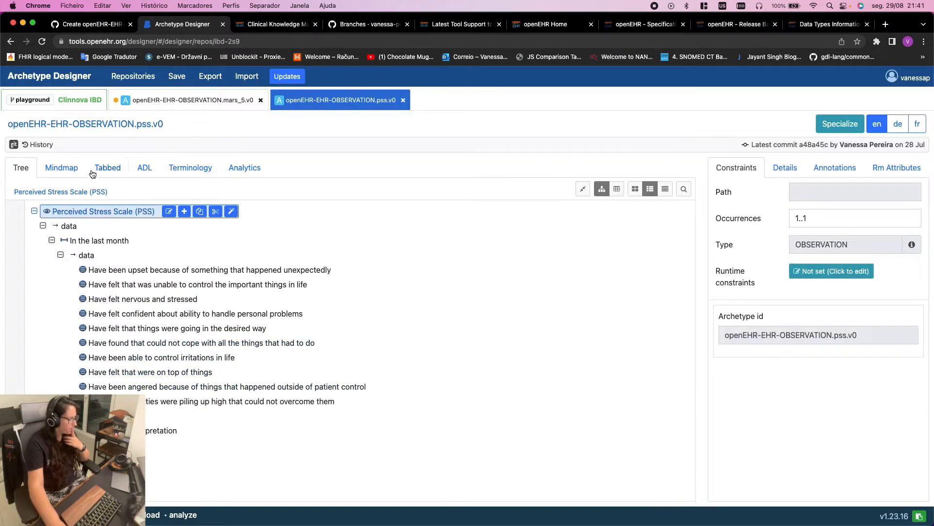
pyautogui.click(107, 167)
pyautogui.scroll(-5, 240, 314)
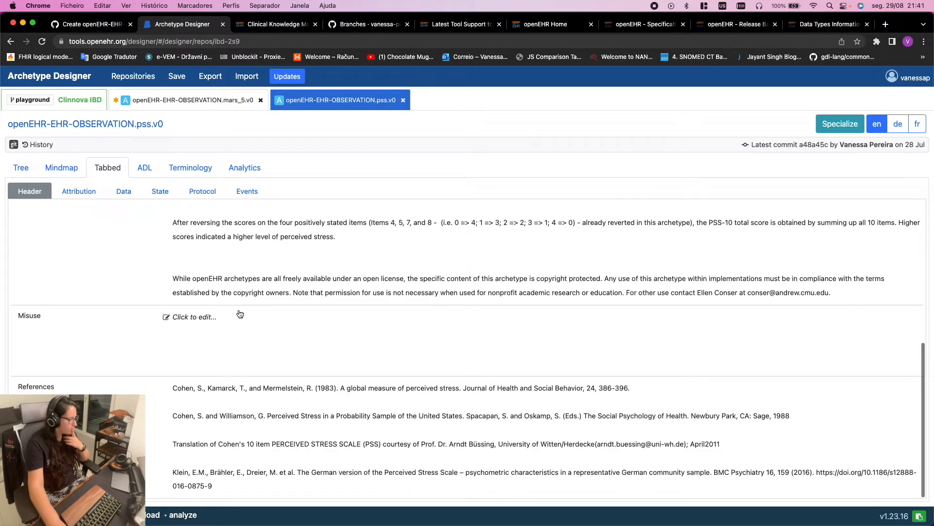
pyautogui.click(240, 314)
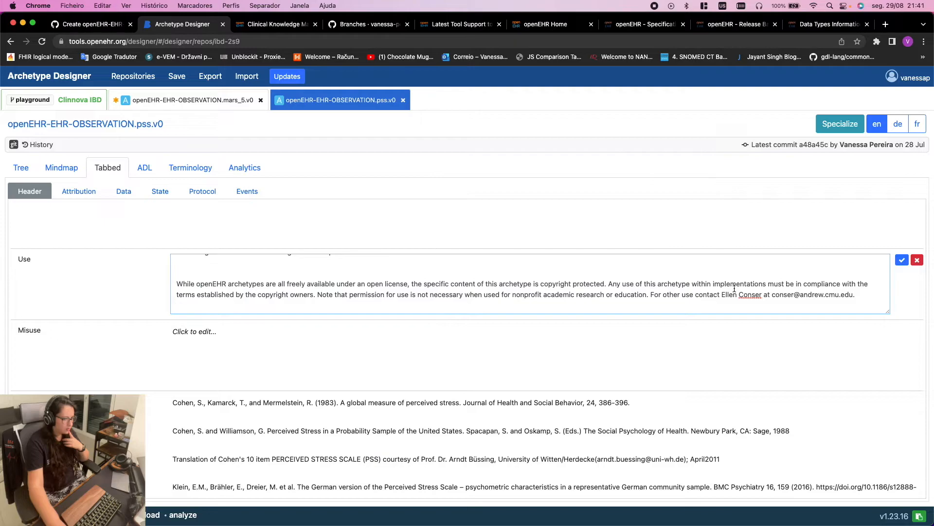
pyautogui.scroll(1, 730, 291)
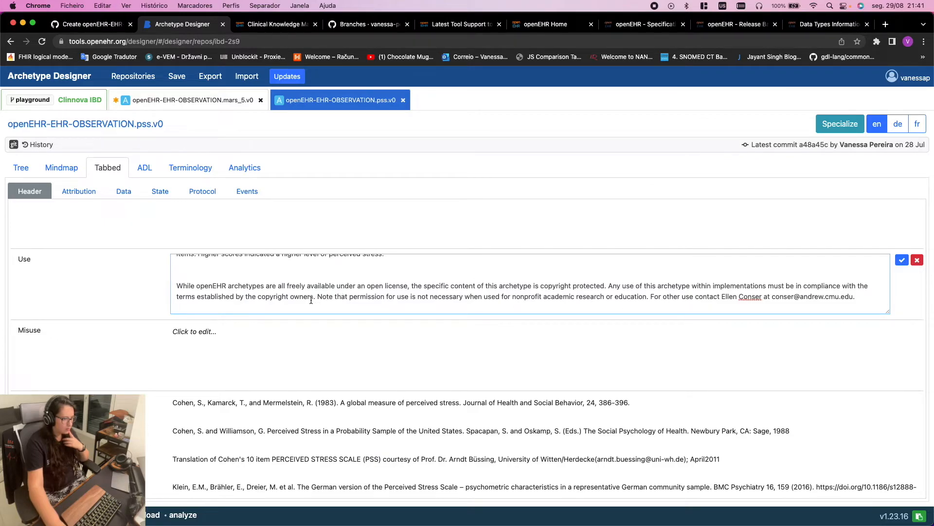
pyautogui.moveTo(317, 297); pyautogui.dragTo(177, 290)
pyautogui.press('super+c')
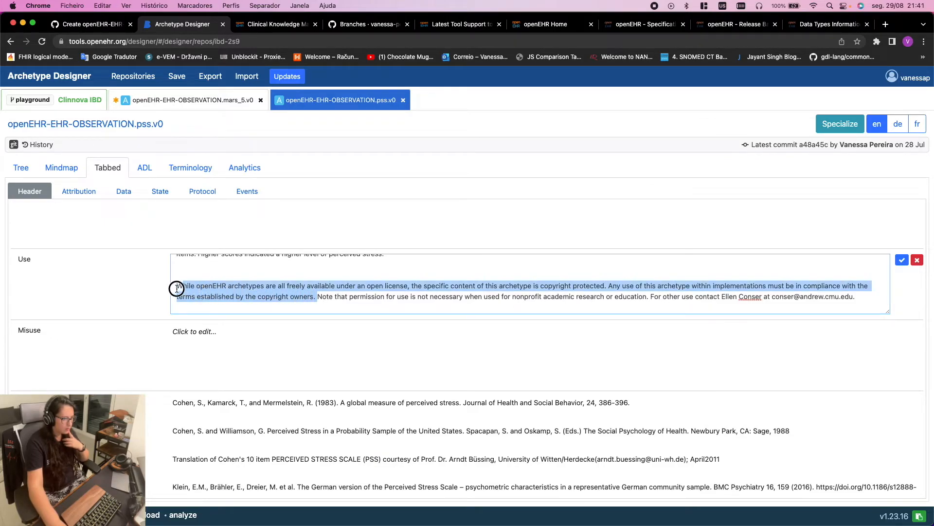
pyautogui.scroll(1, 425, 285)
pyautogui.scroll(-1, 425, 286)
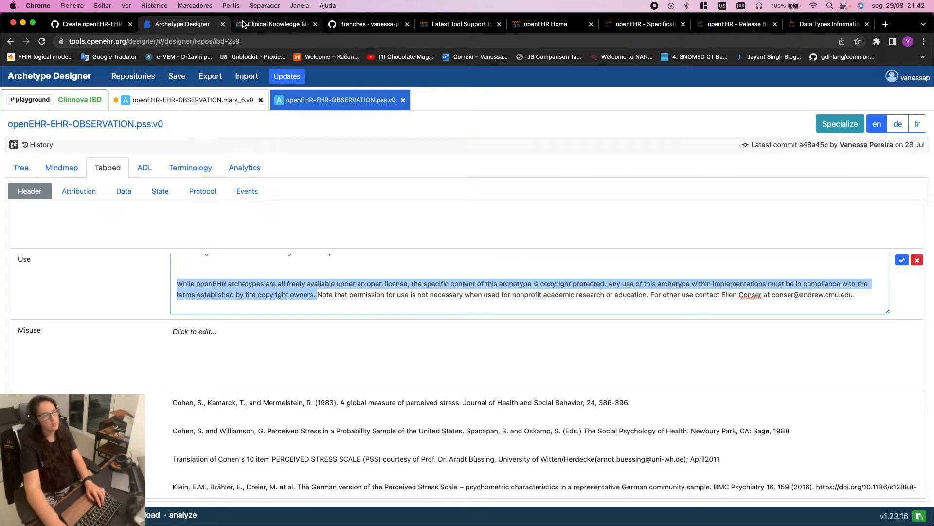
# Check the GitHub and CKM pages, then close the PSS archetype tab
pyautogui.click(85, 24)
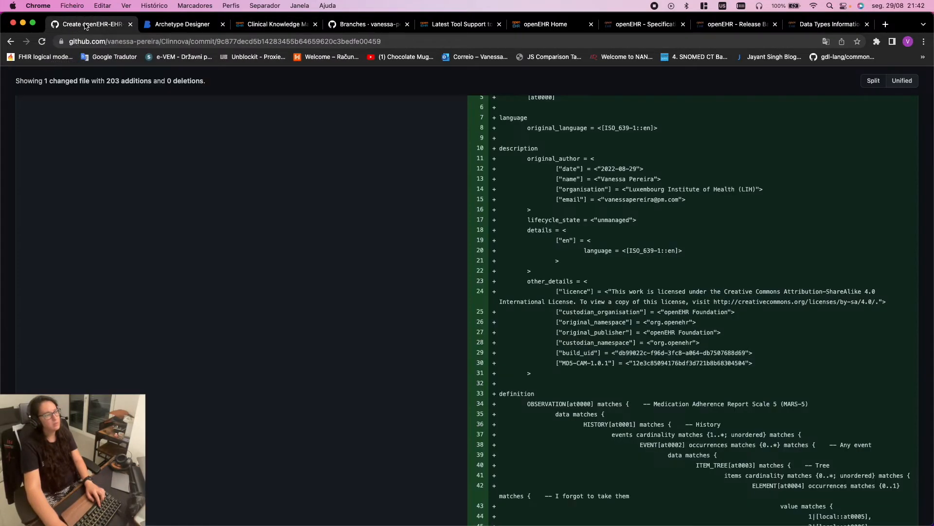
pyautogui.click(180, 24)
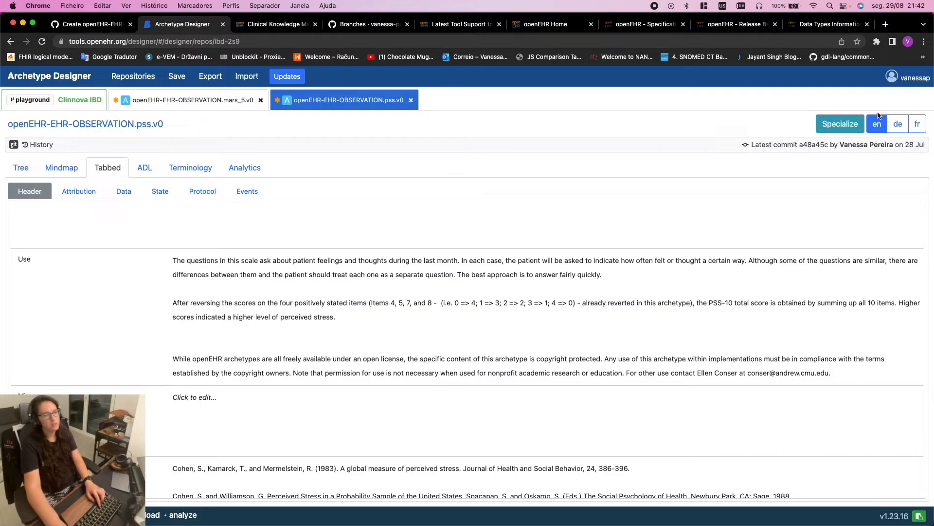
pyautogui.click(277, 23)
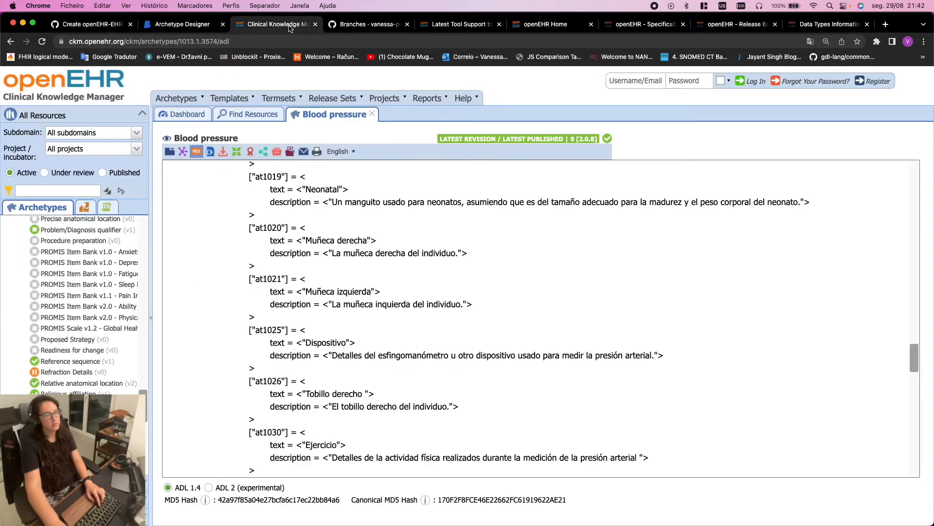
pyautogui.click(189, 27)
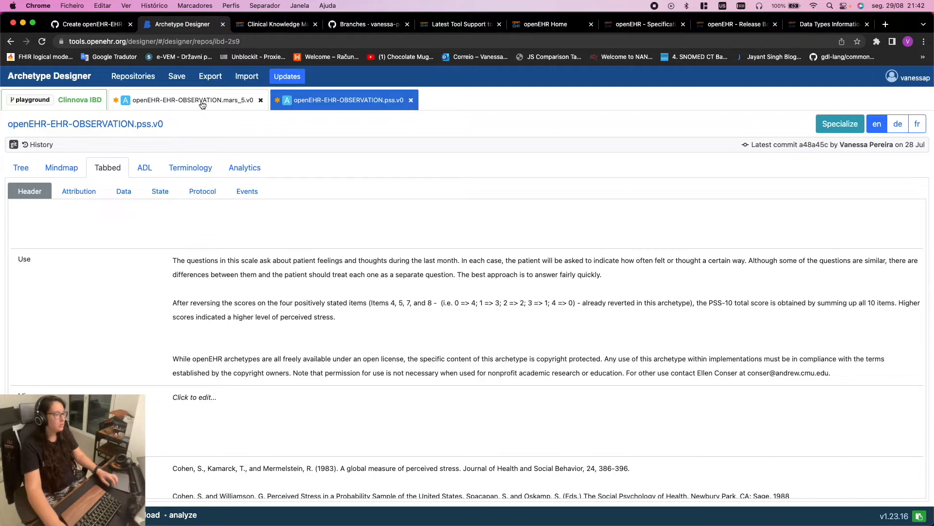
pyautogui.click(411, 100)
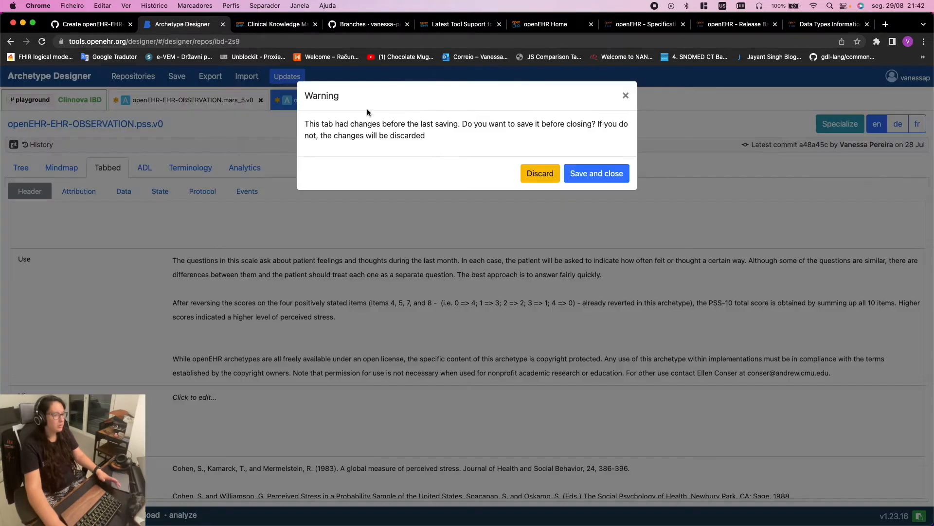
# Discard the PSS changes and insert the copyright-protection sentence at the start of MARS-5's Use text
pyautogui.click(542, 174)
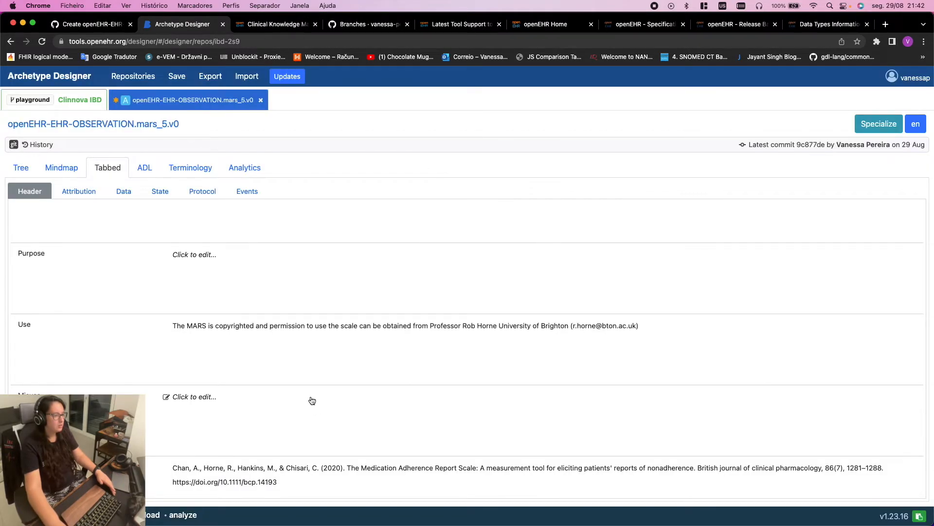
pyautogui.scroll(-2, 312, 401)
pyautogui.click(181, 272)
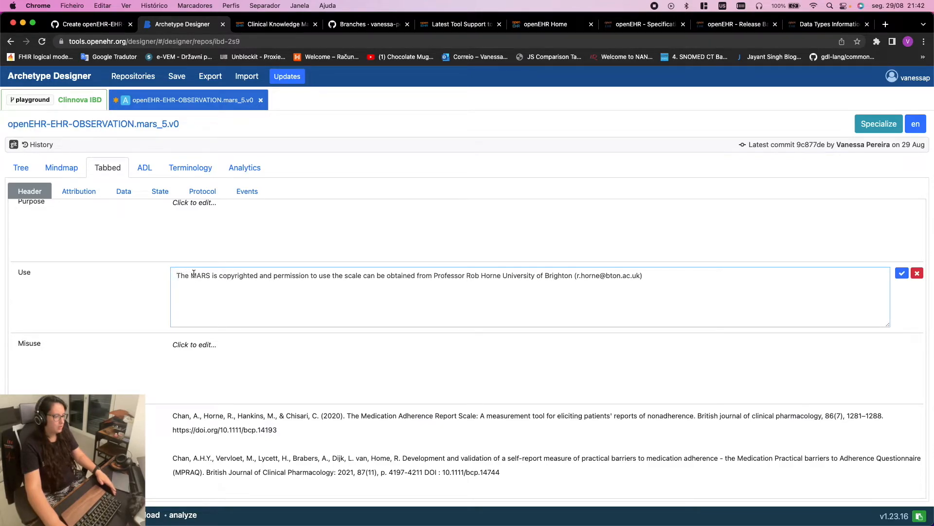
pyautogui.press('super+v')
pyautogui.press('BackSpace')
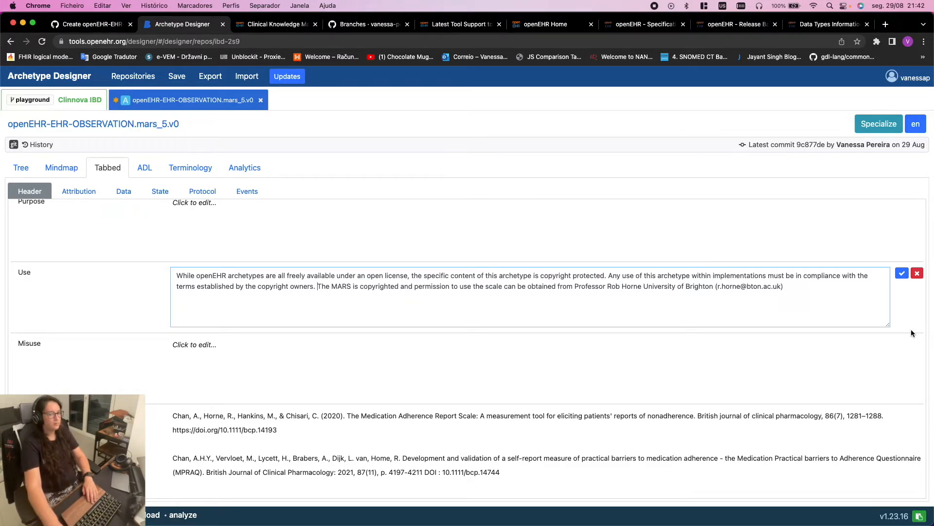
pyautogui.click(901, 273)
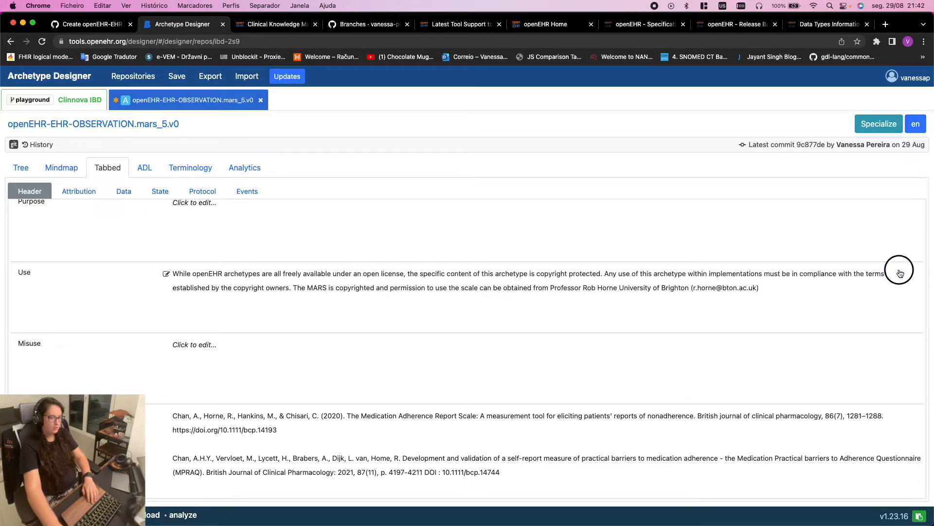
pyautogui.scroll(3, 434, 234)
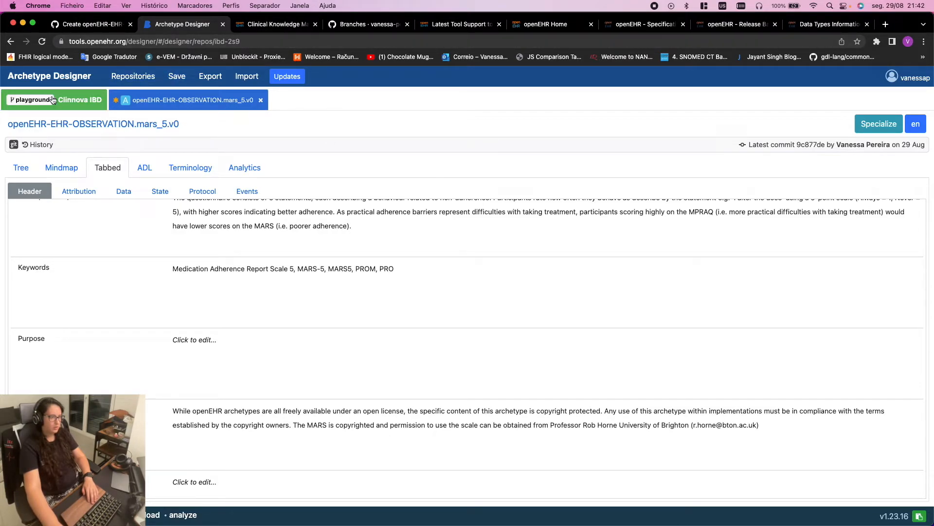
pyautogui.click(71, 101)
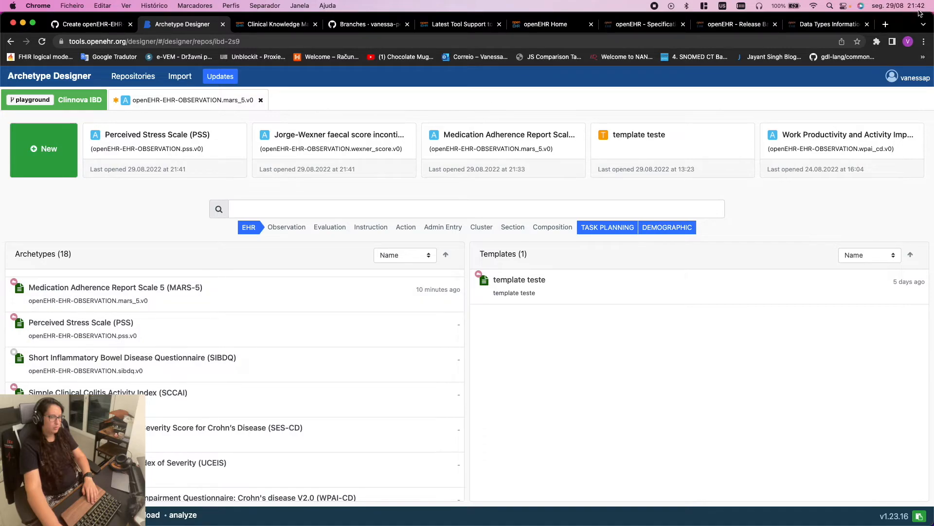
# Search Google for 'openEHR authorial archetype guide' in a new tab
pyautogui.click(885, 24)
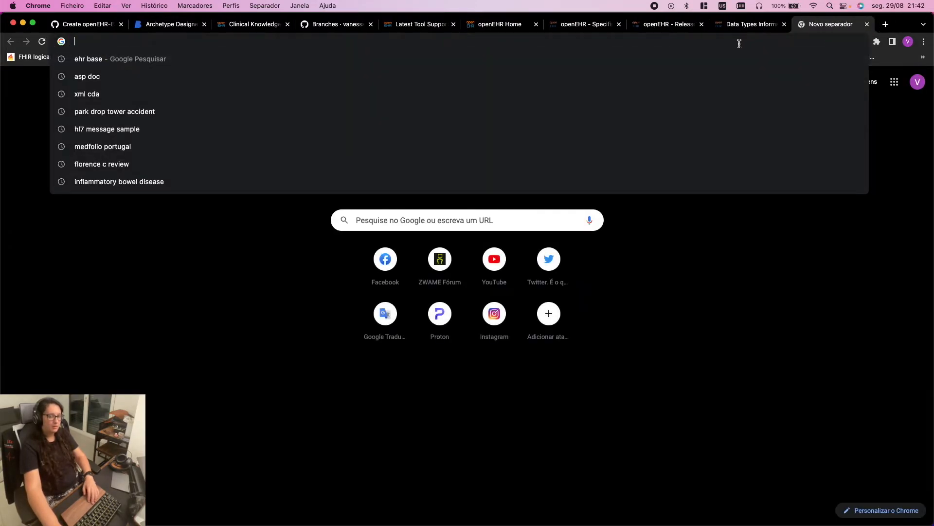
pyautogui.write('AUTH')
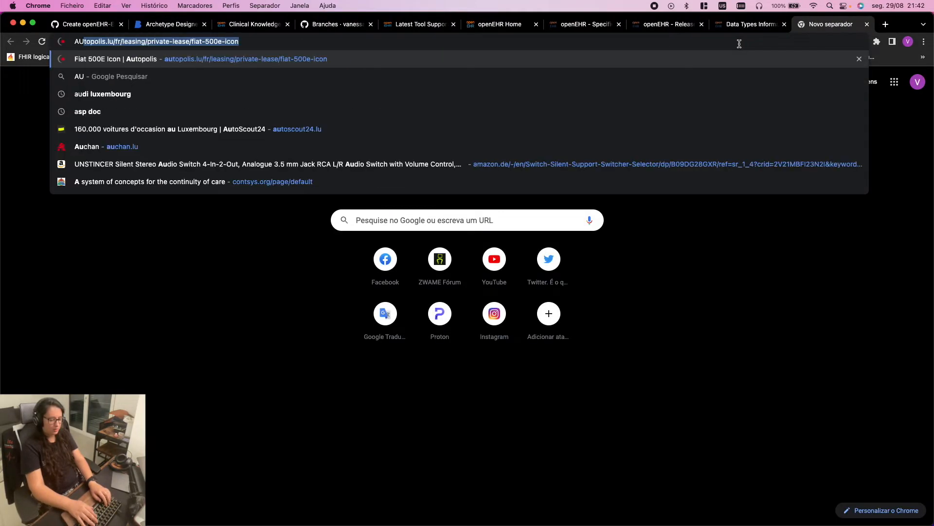
pyautogui.press('BackSpace')
pyautogui.press('BackSpace')
pyautogui.press('BackSpace')
pyautogui.press('BackSpace')
pyautogui.press('BackSpace')
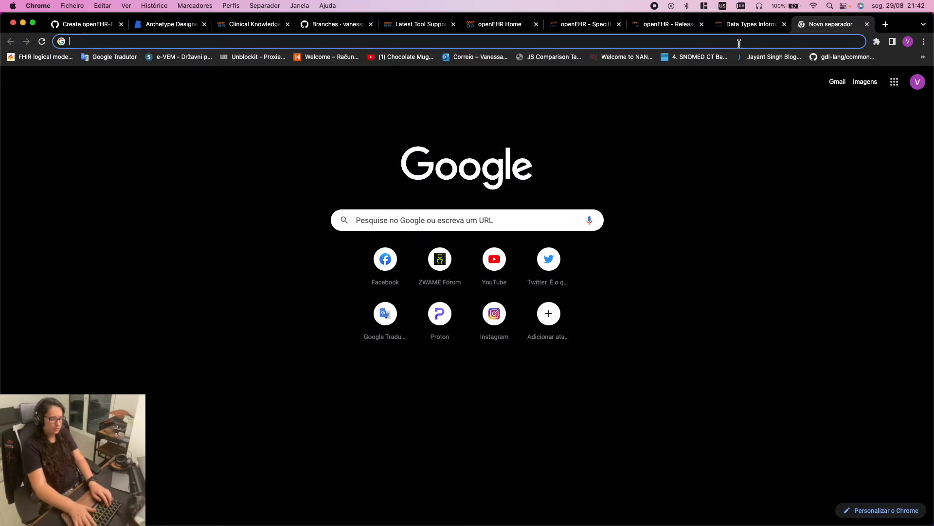
pyautogui.write('openEHR authori')
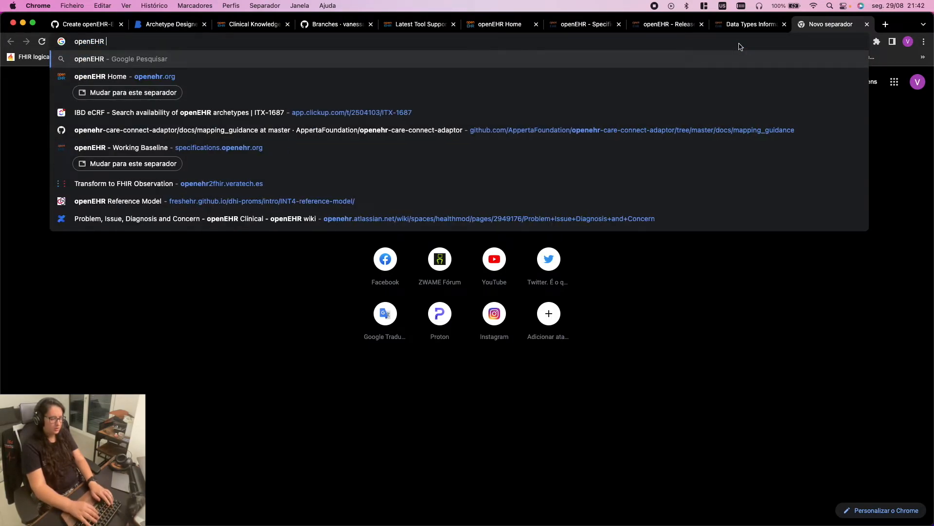
pyautogui.write('al ')
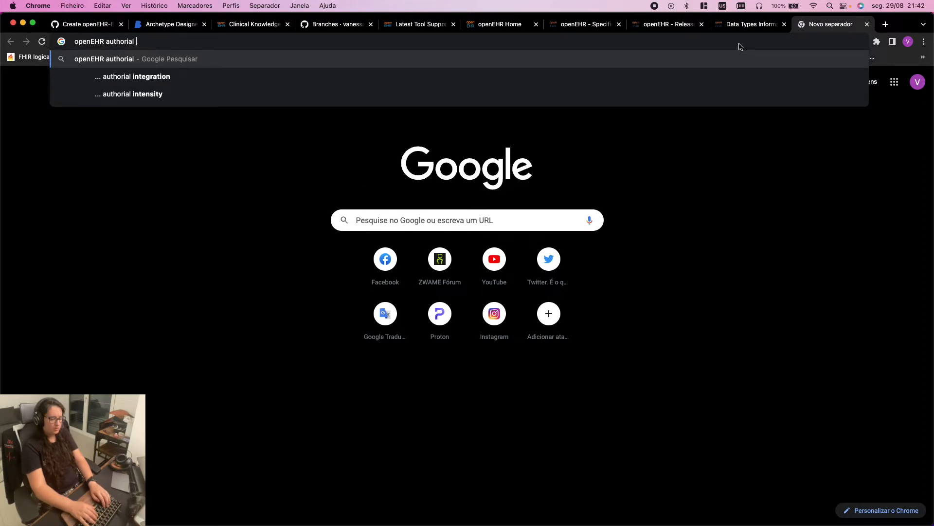
pyautogui.write('arche')
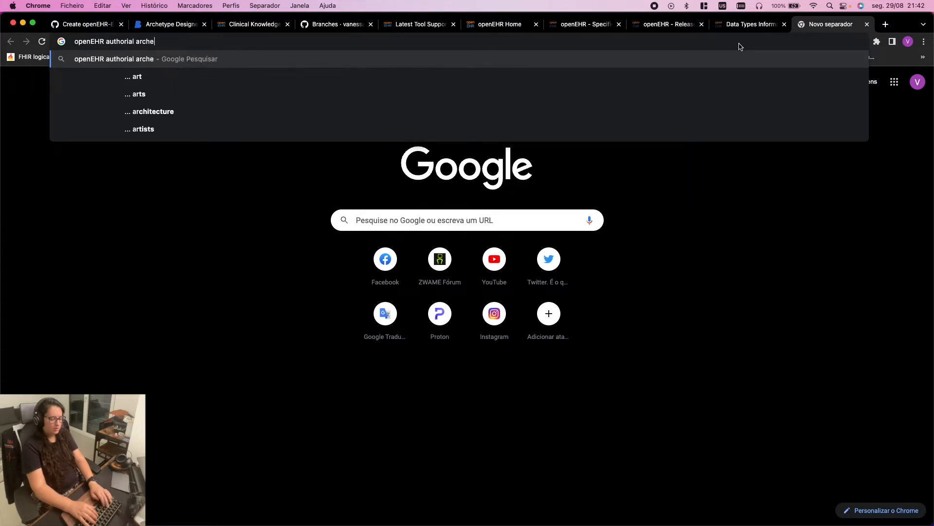
pyautogui.write('type guid')
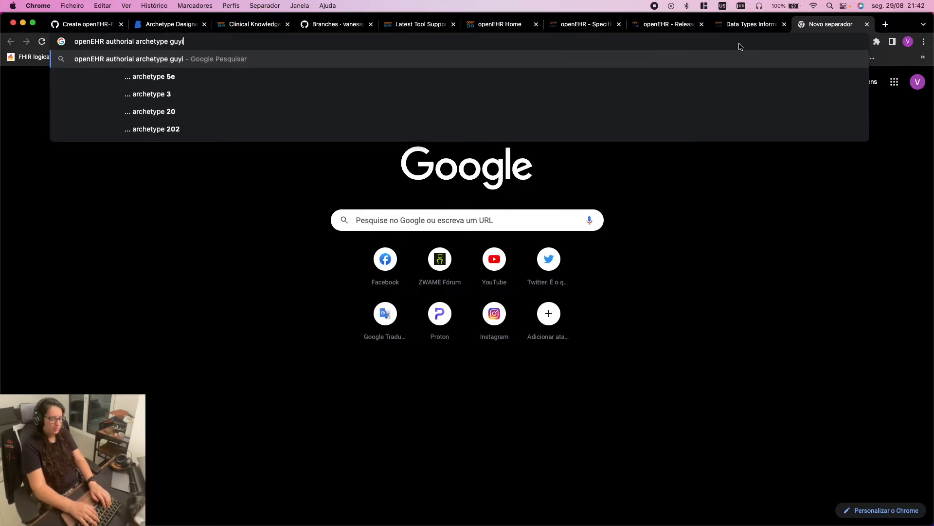
pyautogui.write('e')
pyautogui.press('Return')
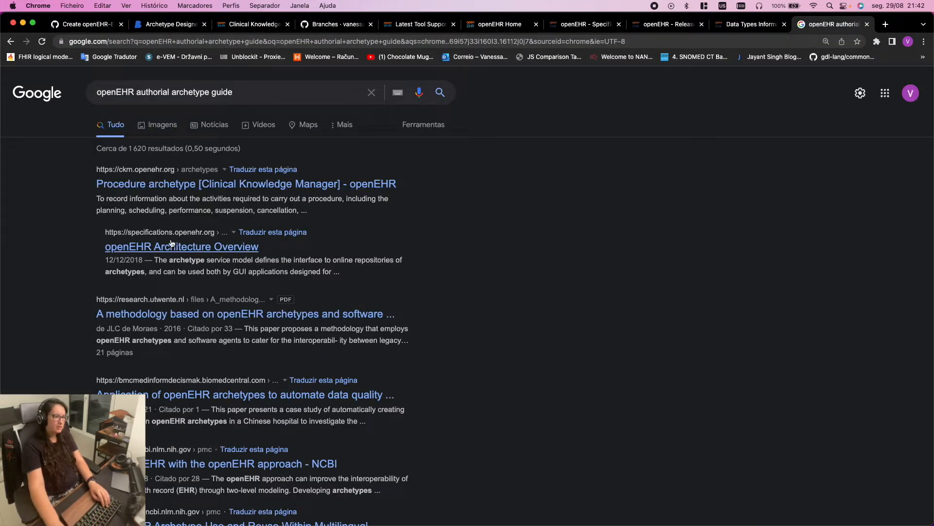
pyautogui.scroll(-1, 271, 438)
pyautogui.scroll(-1, 271, 438)
pyautogui.scroll(1, 270, 436)
# Add 'conflunce' to the query and open the 'Archetype content & style guide' result
pyautogui.click(270, 94)
pyautogui.write('c')
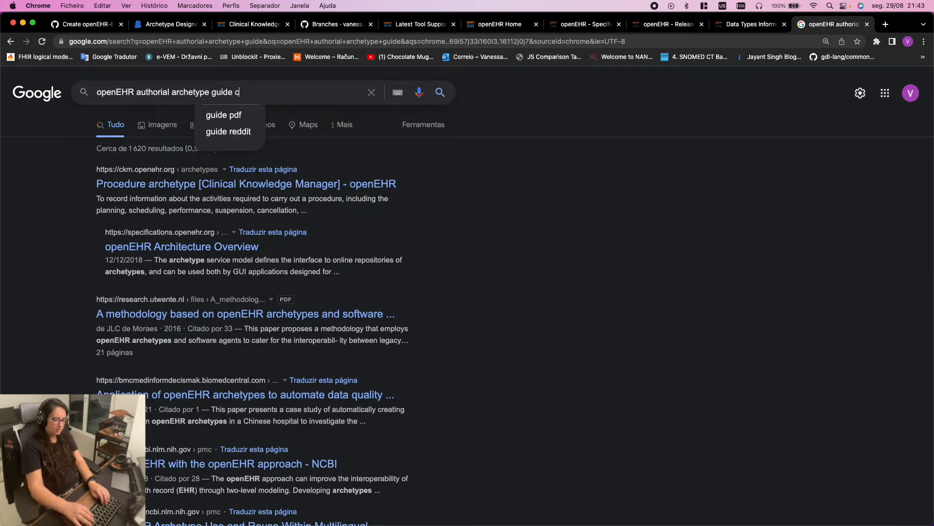
pyautogui.write('onflunce')
pyautogui.press('Return')
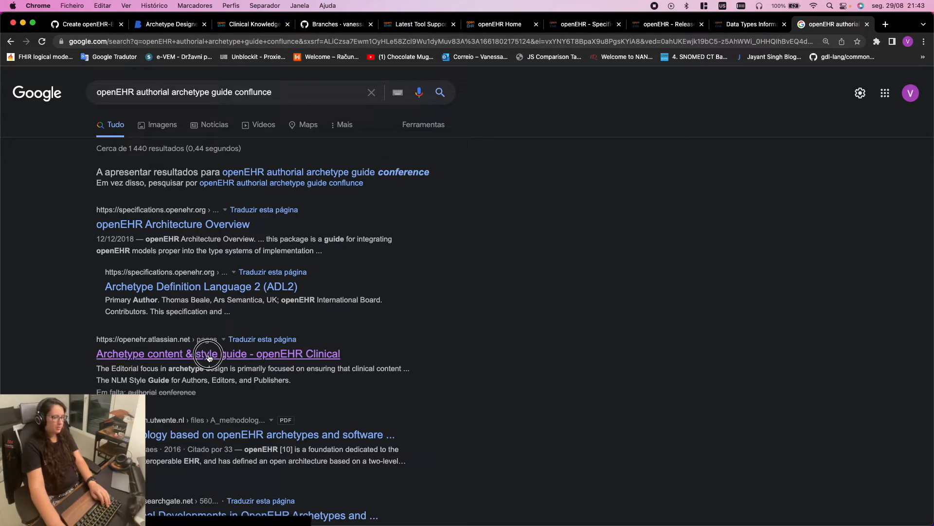
pyautogui.click(178, 358)
# Find the style guide's Data elements table and select the example Comment description sentence
pyautogui.scroll(-10, 351, 338)
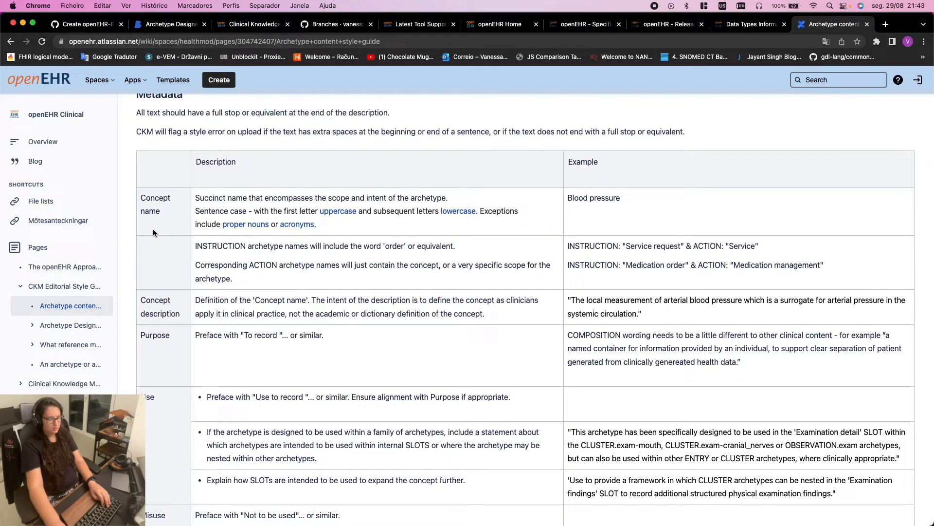
pyautogui.scroll(-1, 430, 373)
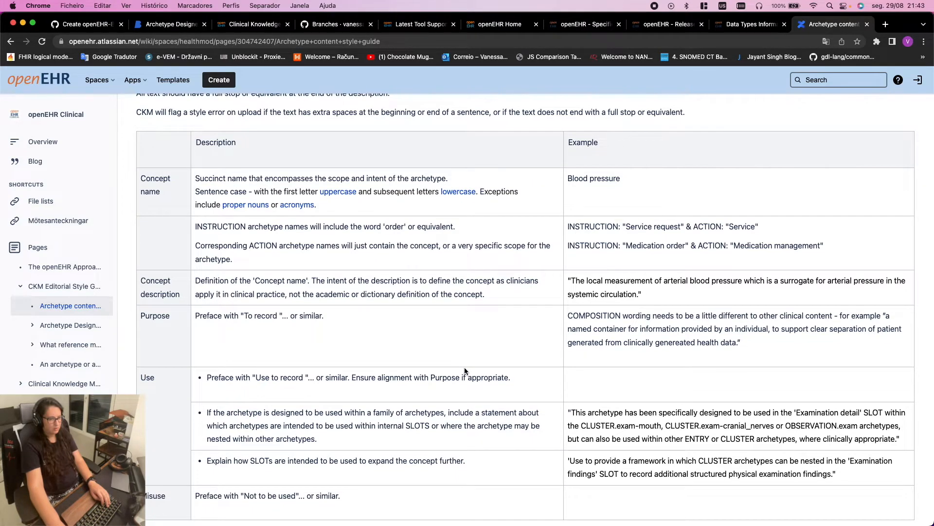
pyautogui.scroll(-5, 464, 368)
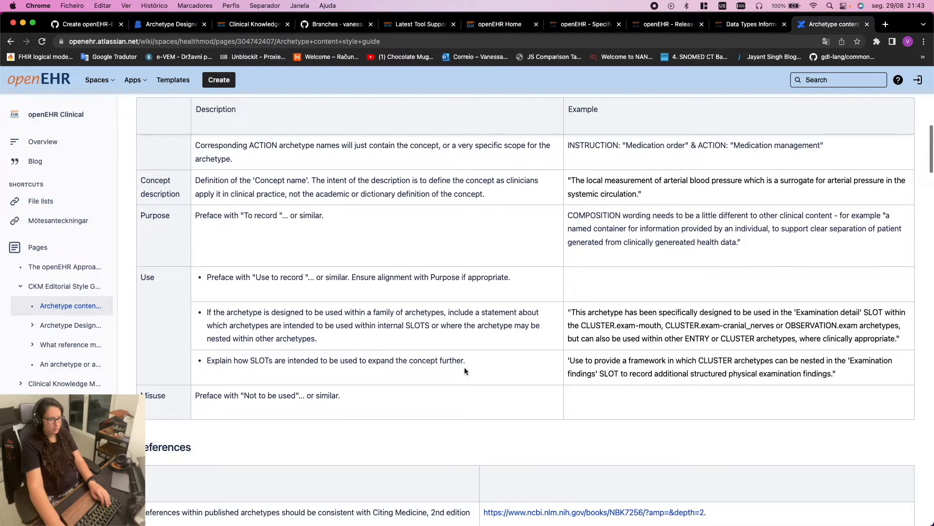
pyautogui.scroll(-15, 465, 370)
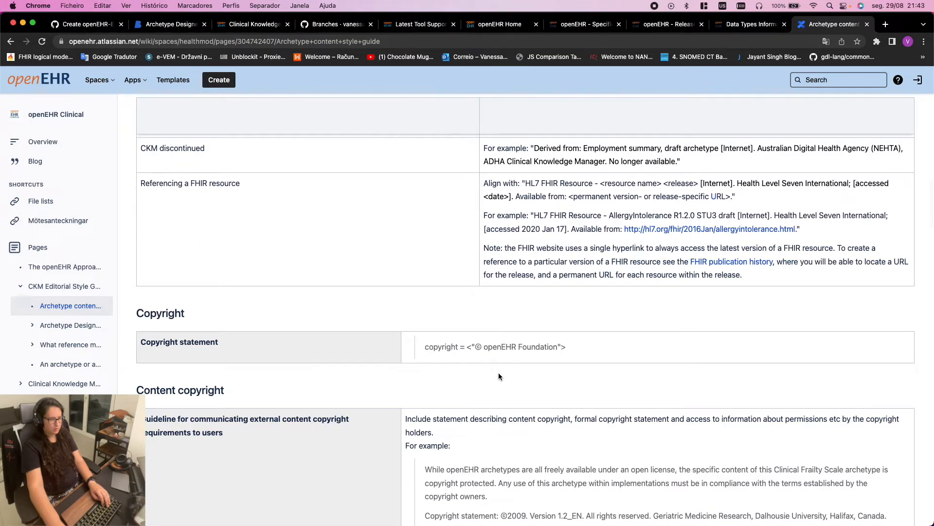
pyautogui.scroll(3, 498, 376)
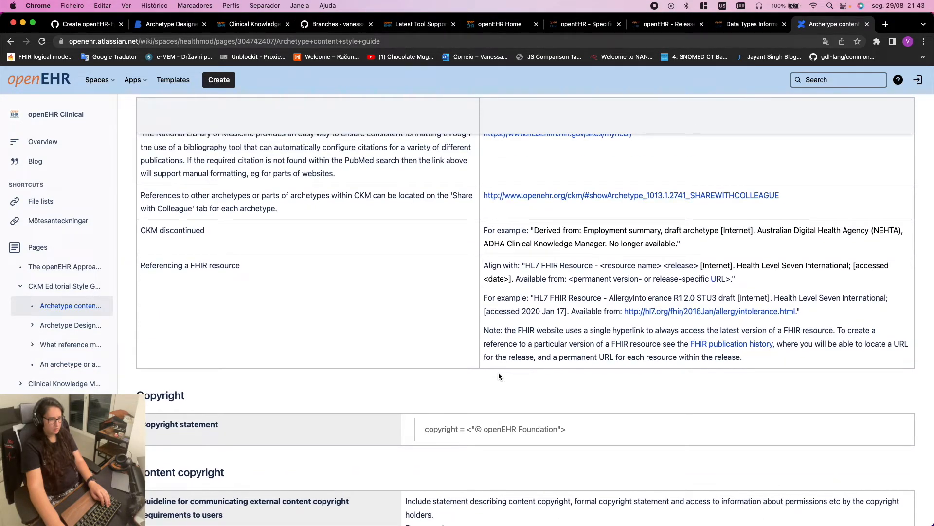
pyautogui.scroll(3, 499, 372)
pyautogui.scroll(-8, 499, 372)
pyautogui.scroll(-20, 500, 372)
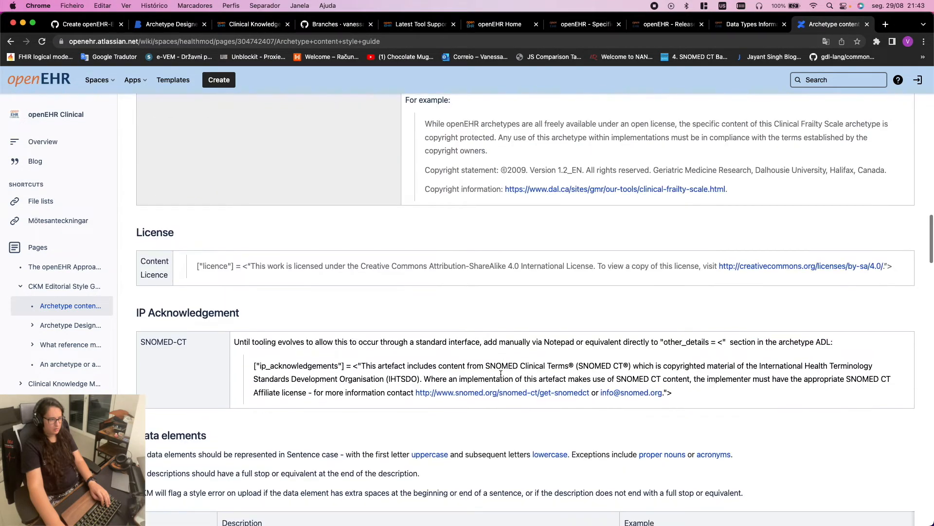
pyautogui.scroll(-5, 501, 376)
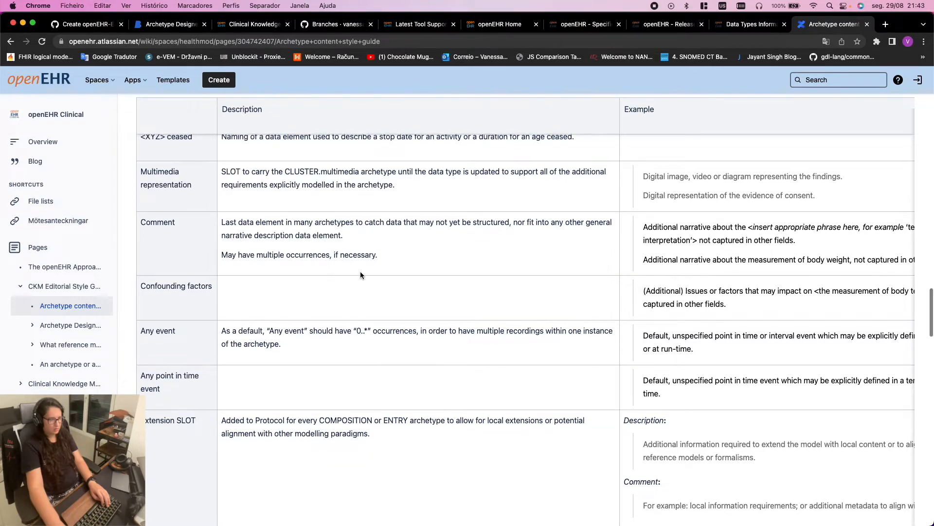
pyautogui.scroll(2, 372, 276)
pyautogui.scroll(1, 428, 298)
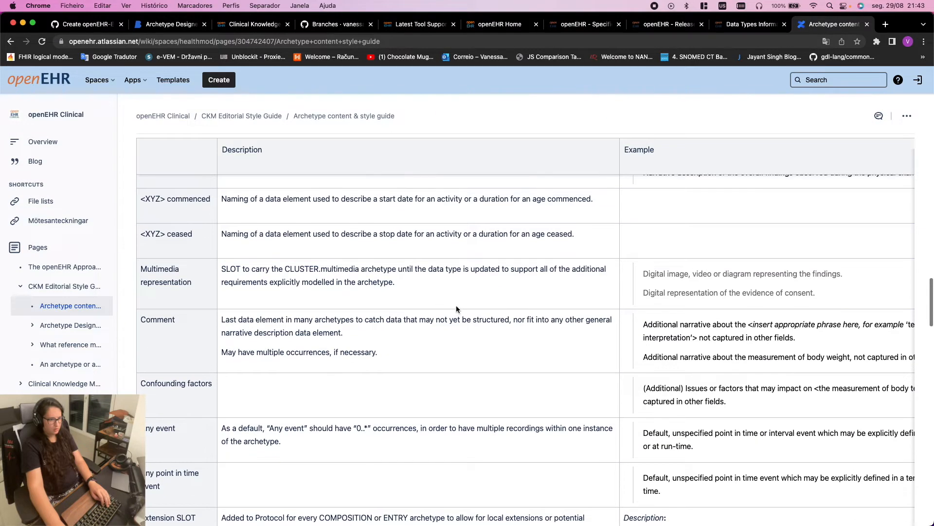
pyautogui.scroll(1, 542, 339)
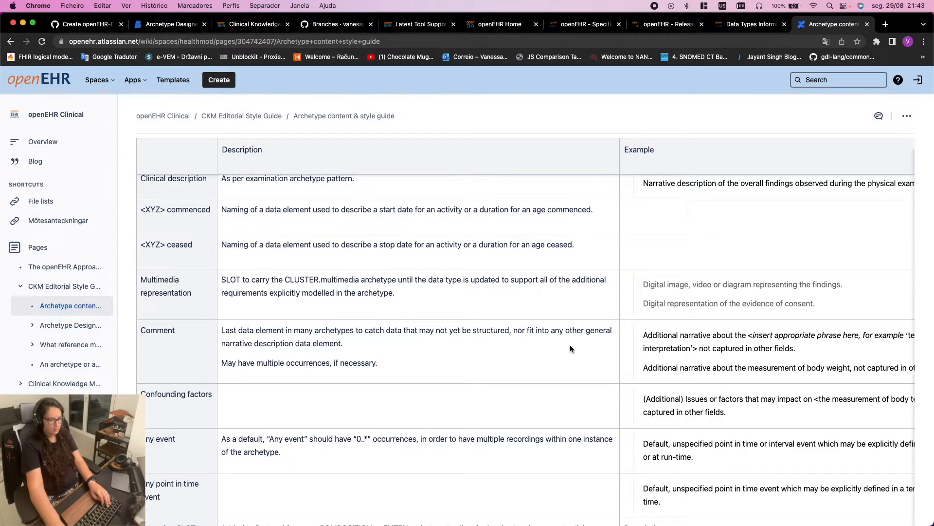
pyautogui.scroll(1, 557, 350)
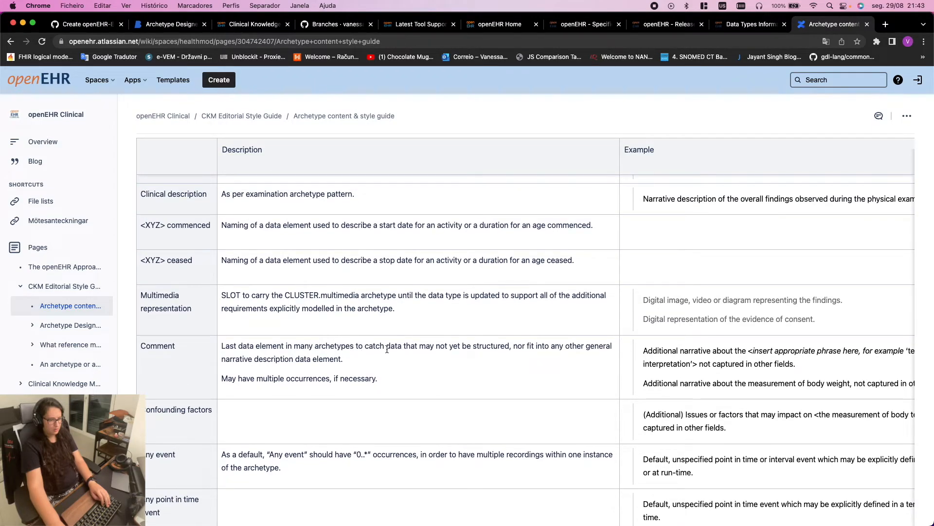
pyautogui.moveTo(641, 352); pyautogui.dragTo(806, 365)
# Bring up the GitHub commit diff adding the MARS-5 archetype's ADL file
pyautogui.hscroll(3, 806, 367)
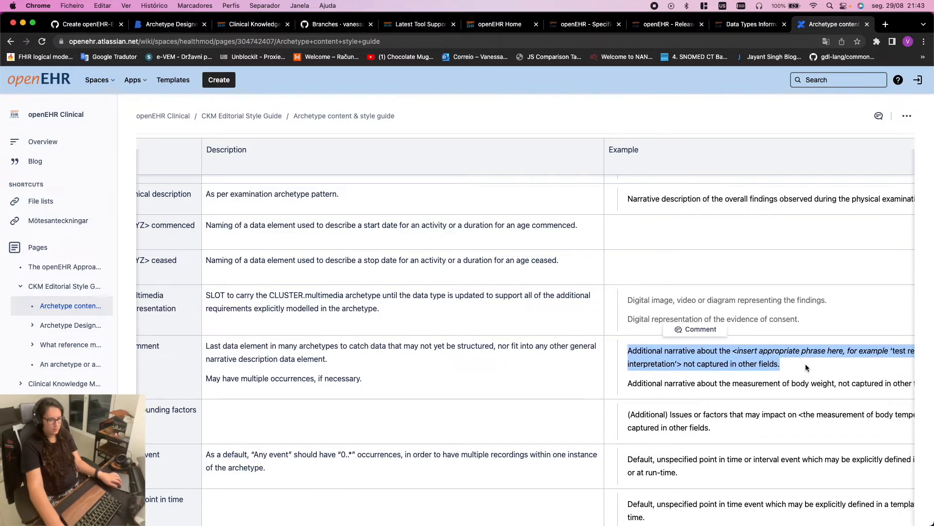
pyautogui.hscroll(-2, 806, 368)
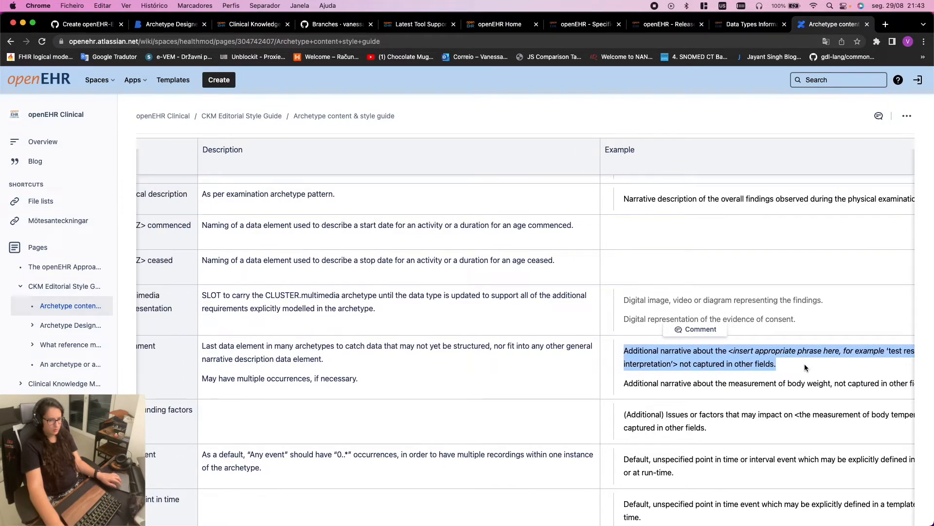
pyautogui.click(171, 24)
pyautogui.click(87, 24)
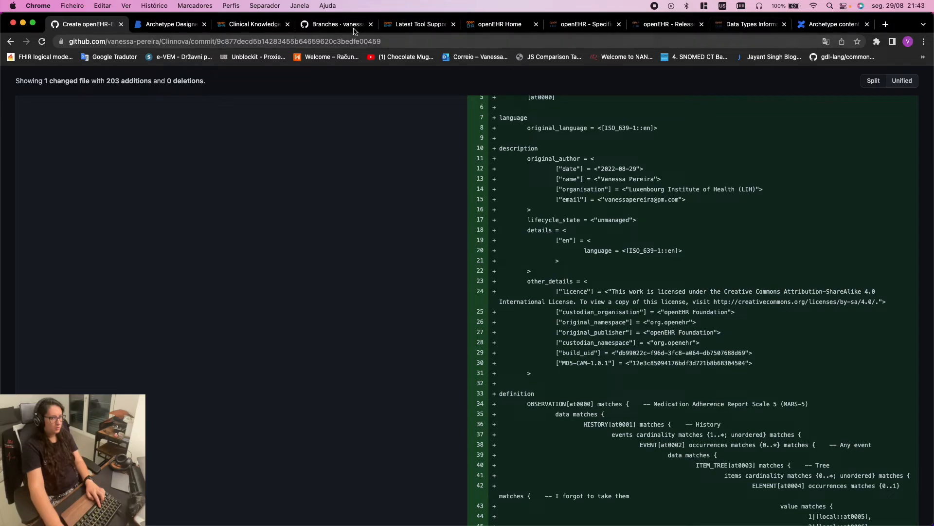
# Open mars_5.v0 in the tree view and select its Comment element
pyautogui.click(187, 25)
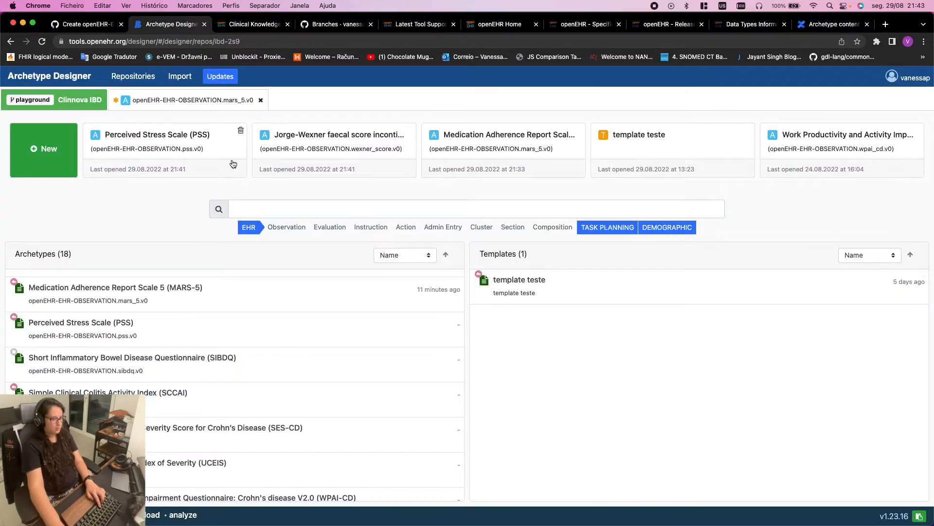
pyautogui.click(169, 105)
pyautogui.click(21, 167)
pyautogui.click(106, 371)
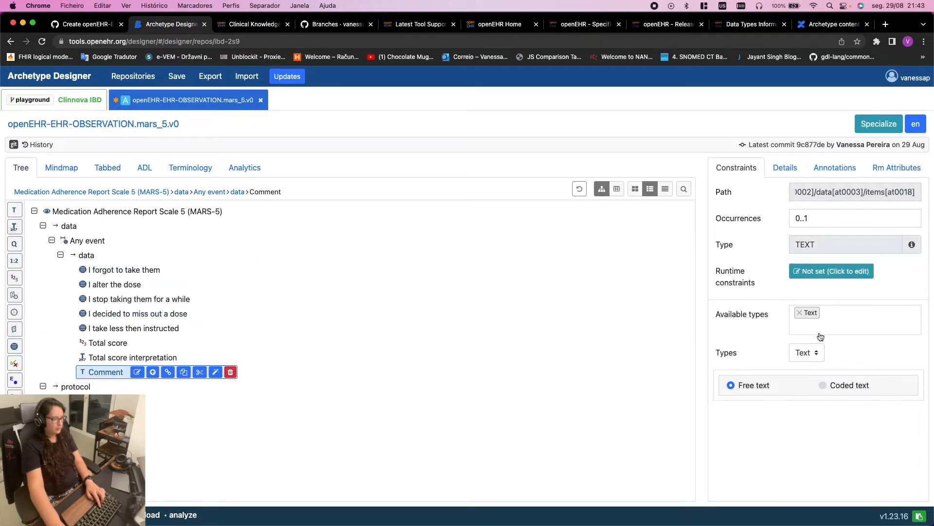
# Paste the style guide description into Comment's details, changing the placeholder to 'clinical instrument'
pyautogui.click(785, 169)
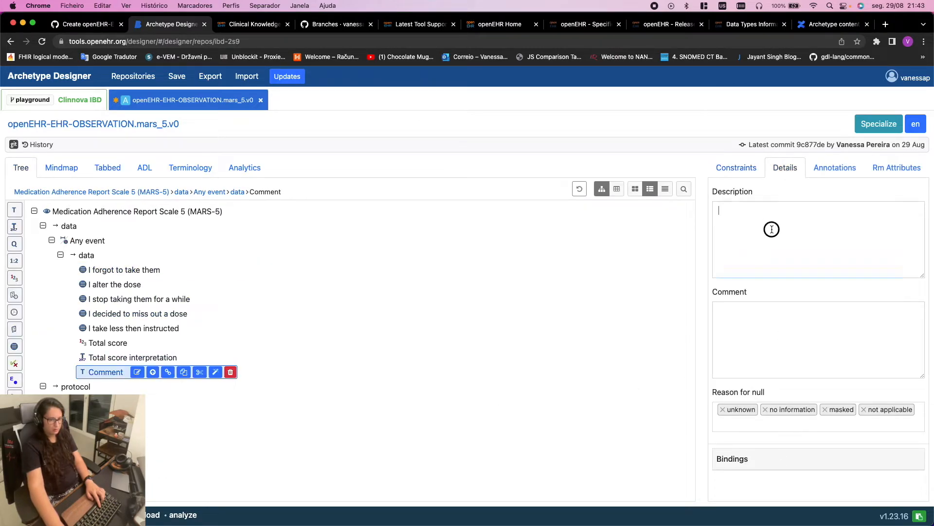
pyautogui.write("Additional narrative about the <insert appropriate phrase here, for example 'test results and interpretation'> not captured in other fields.")
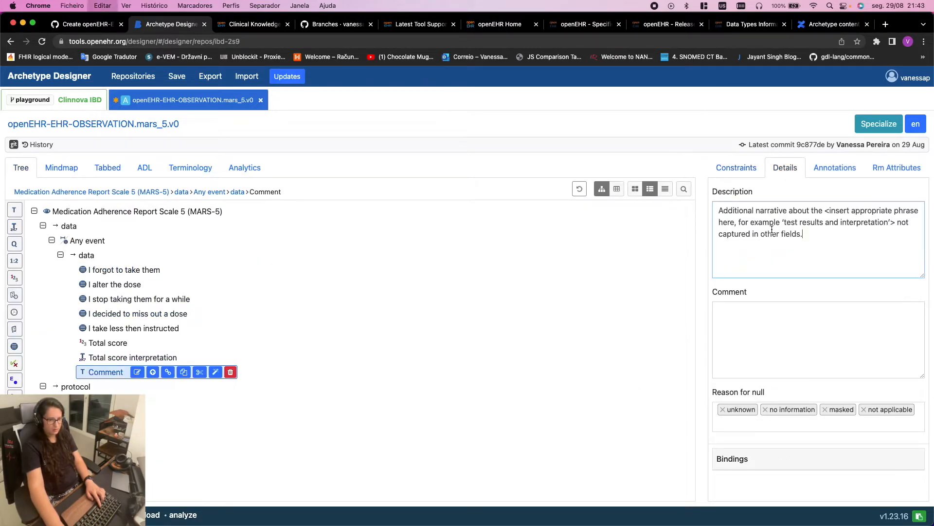
pyautogui.moveTo(827, 211); pyautogui.dragTo(895, 219)
pyautogui.click(826, 215)
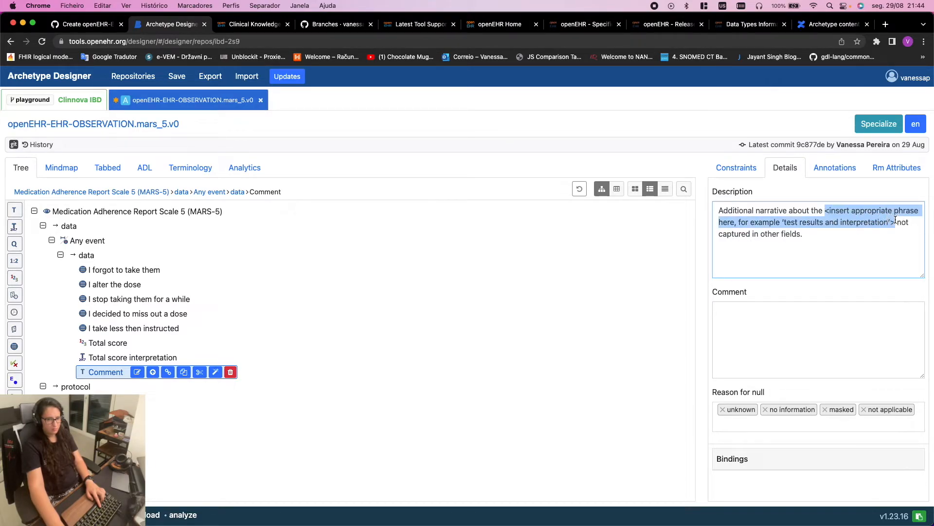
pyautogui.write('clini')
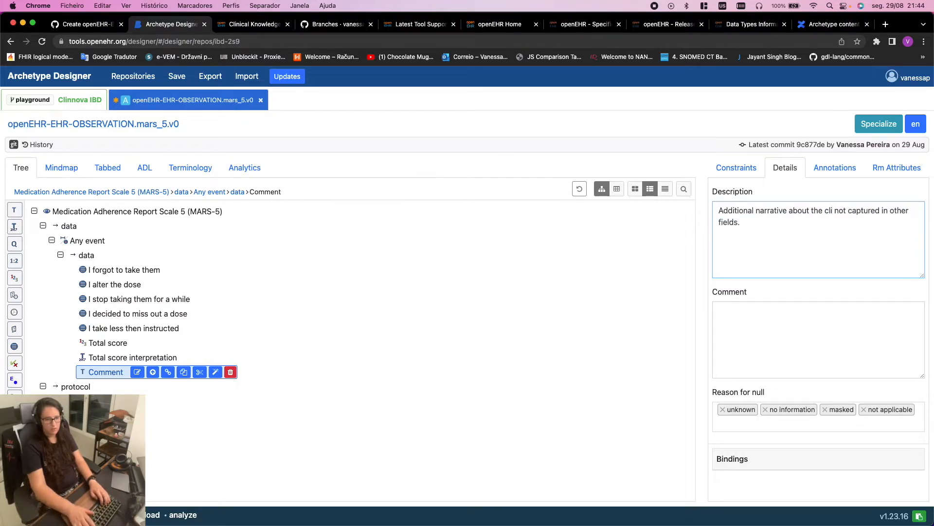
pyautogui.write('cal instr')
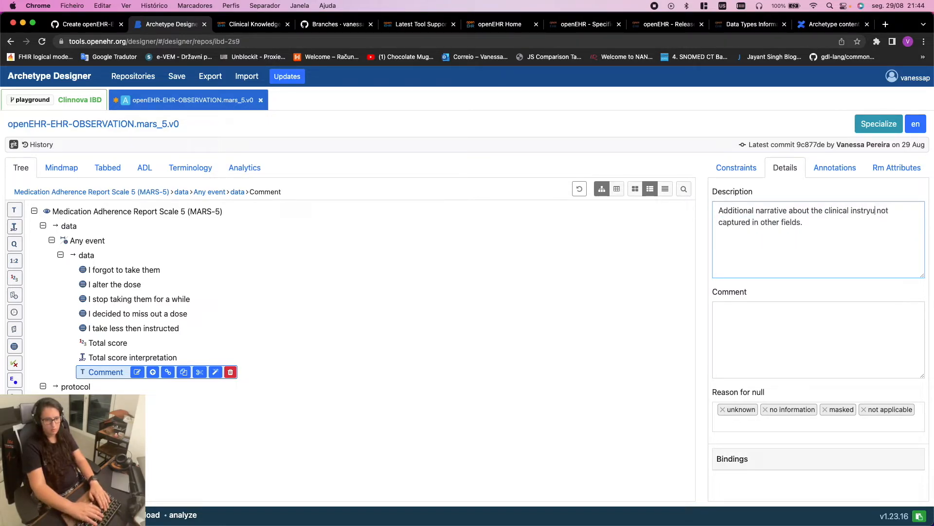
pyautogui.write('ume')
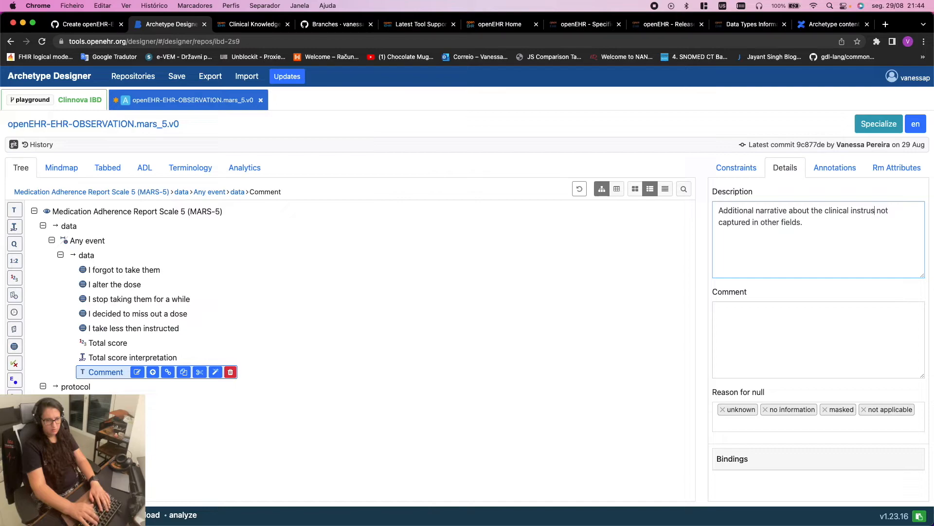
pyautogui.write('nt')
pyautogui.click(835, 257)
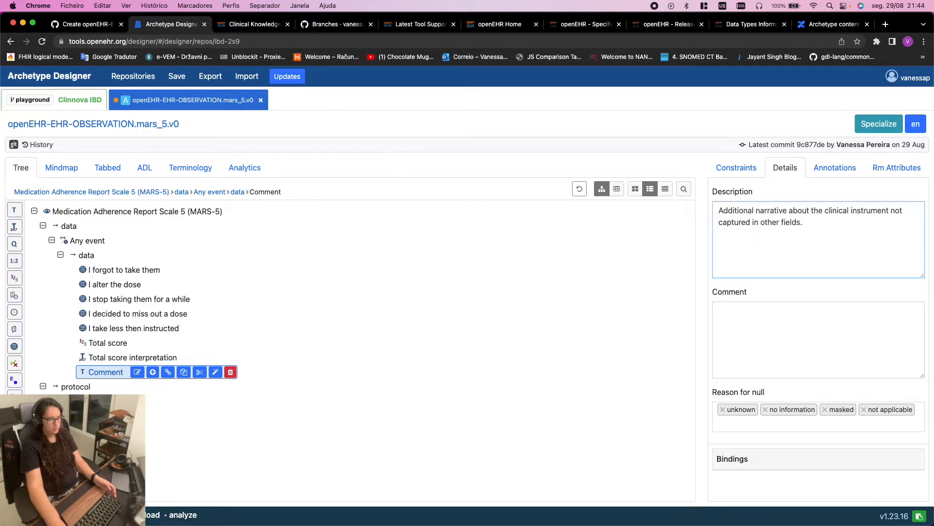
# Scroll the style guide to the Use row and select 'Use to record the results for each component'
pyautogui.click(834, 24)
pyautogui.scroll(-4, 461, 324)
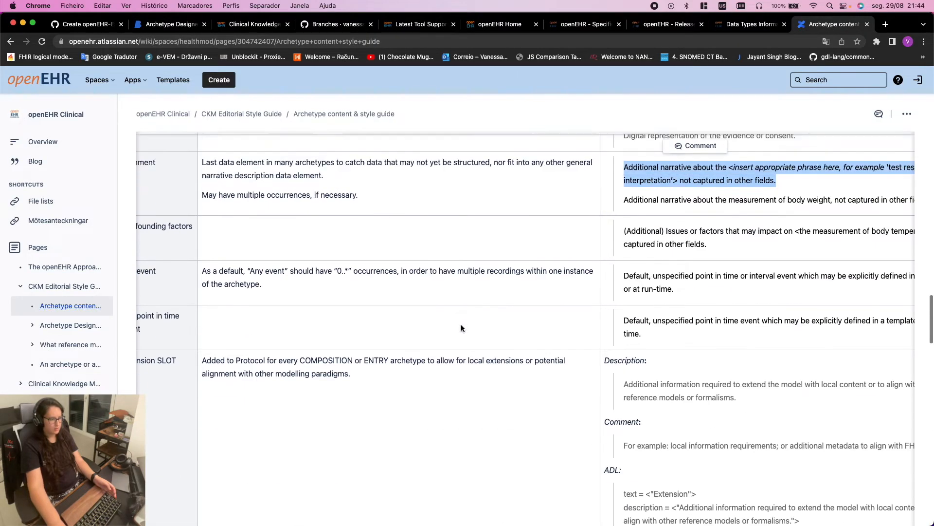
pyautogui.hscroll(-2, 453, 328)
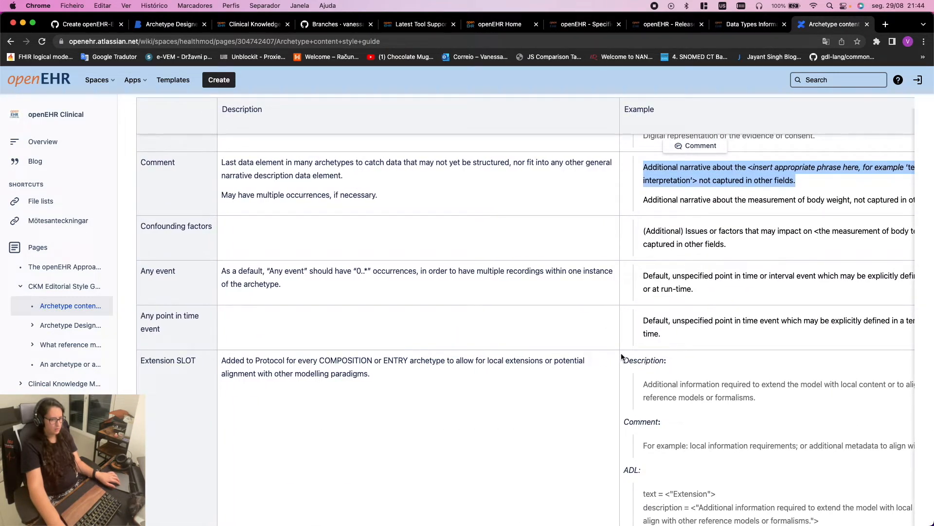
pyautogui.scroll(-6, 618, 348)
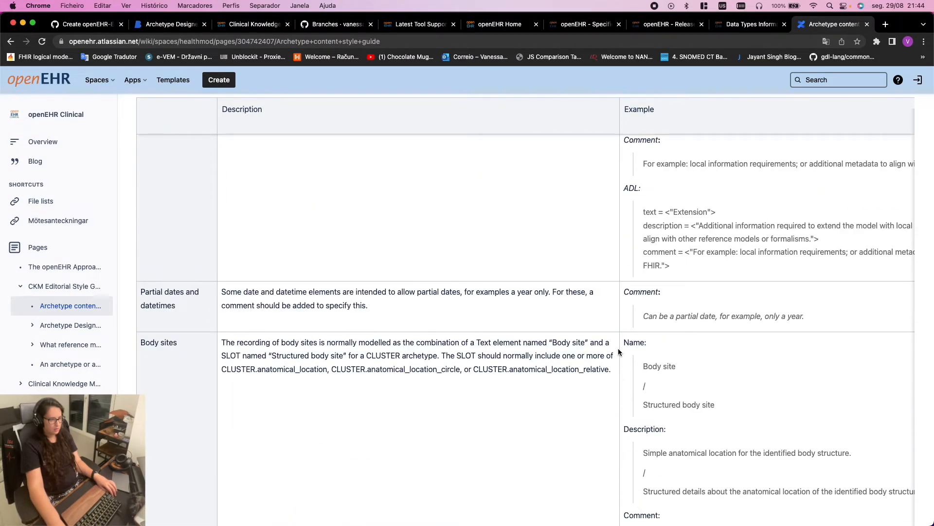
pyautogui.scroll(-14, 618, 348)
pyautogui.scroll(4, 618, 349)
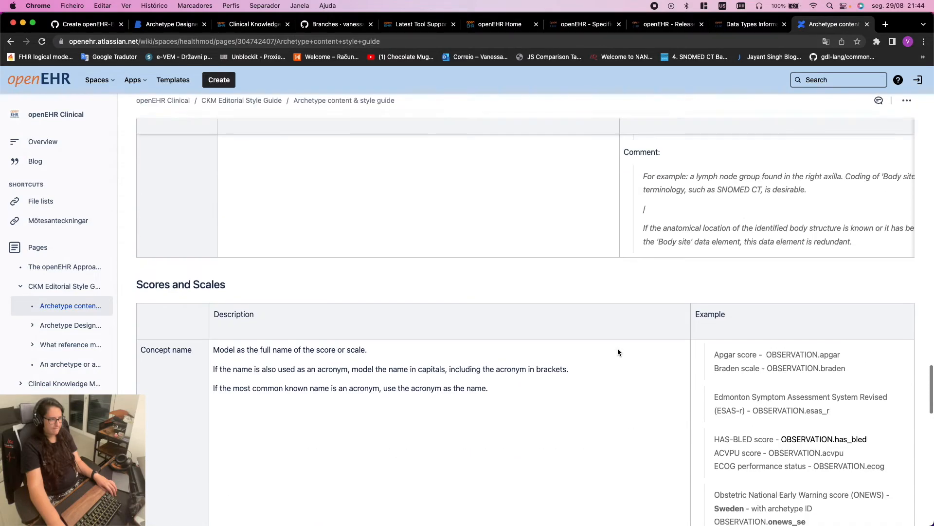
pyautogui.scroll(-2, 618, 348)
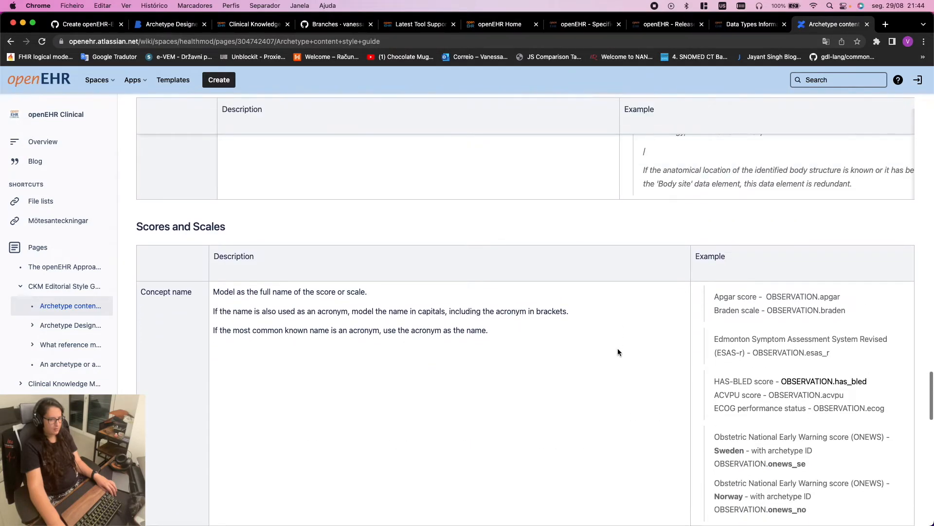
pyautogui.scroll(-5, 618, 350)
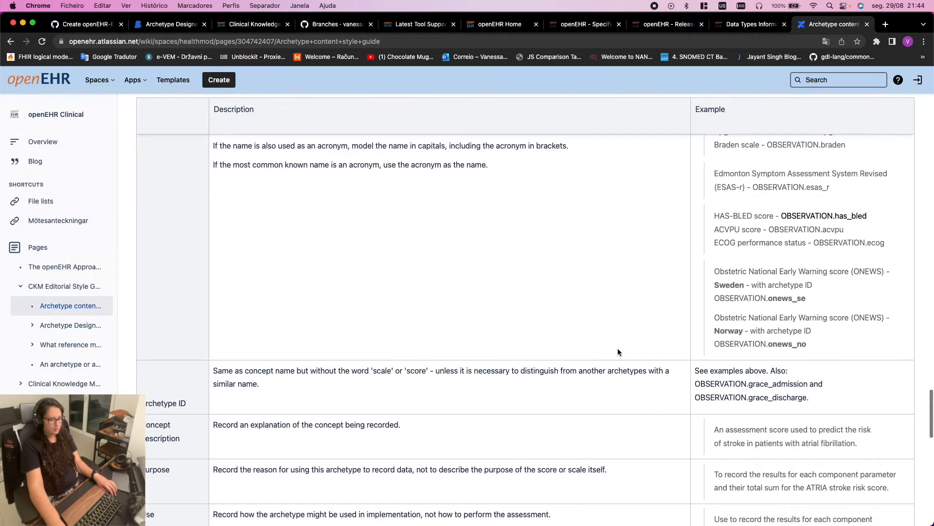
pyautogui.scroll(-4, 618, 351)
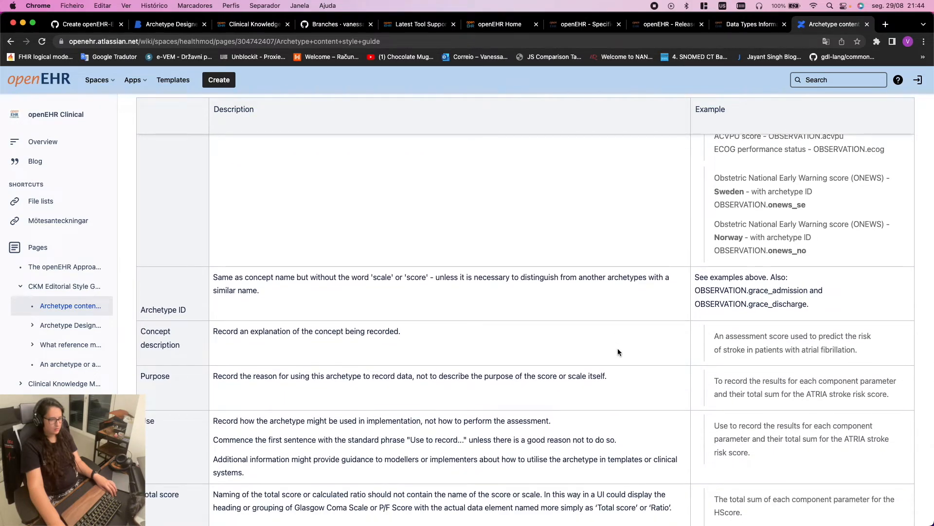
pyautogui.scroll(-3, 617, 349)
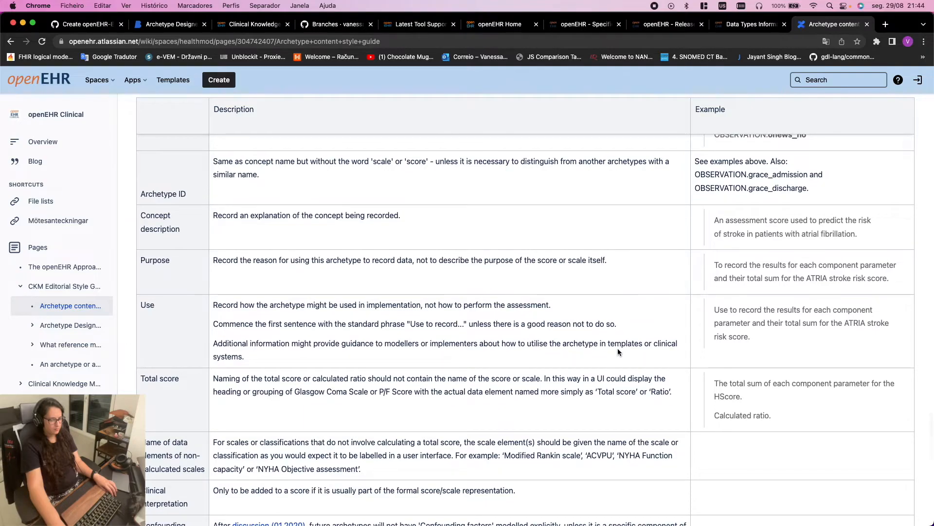
pyautogui.scroll(-1, 617, 348)
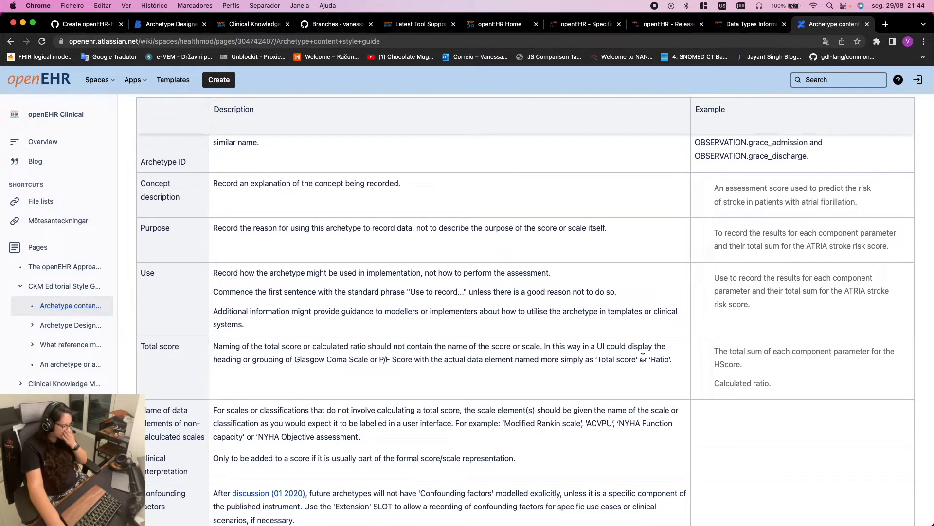
pyautogui.scroll(-1, 643, 357)
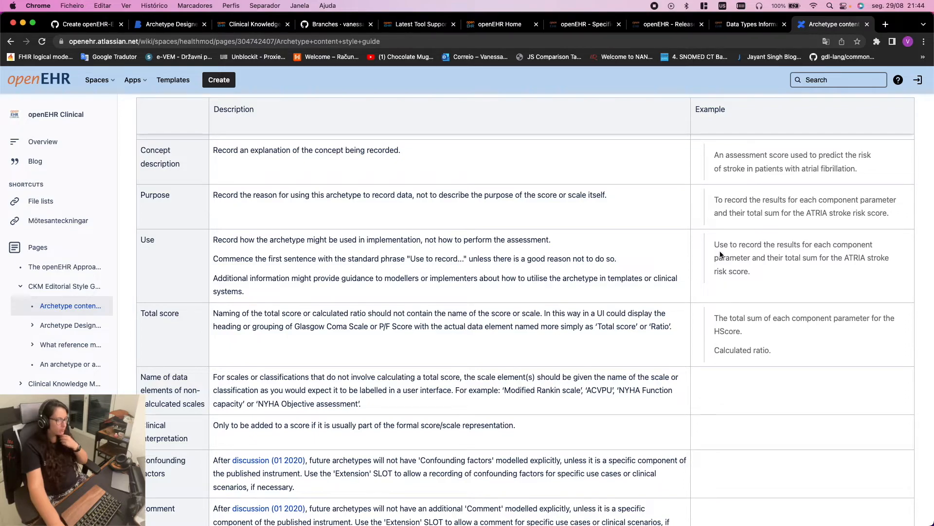
pyautogui.moveTo(712, 246); pyautogui.dragTo(875, 242)
pyautogui.press('super+c')
pyautogui.click(162, 24)
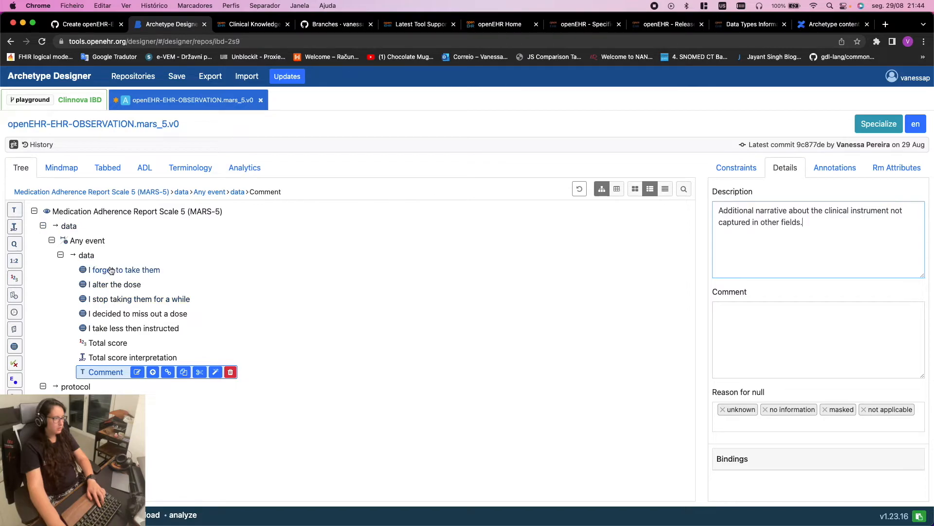
# Start the Header's Use text with 'Use to record the results for each component from the MARS-5 questionnaire.'
pyautogui.click(102, 169)
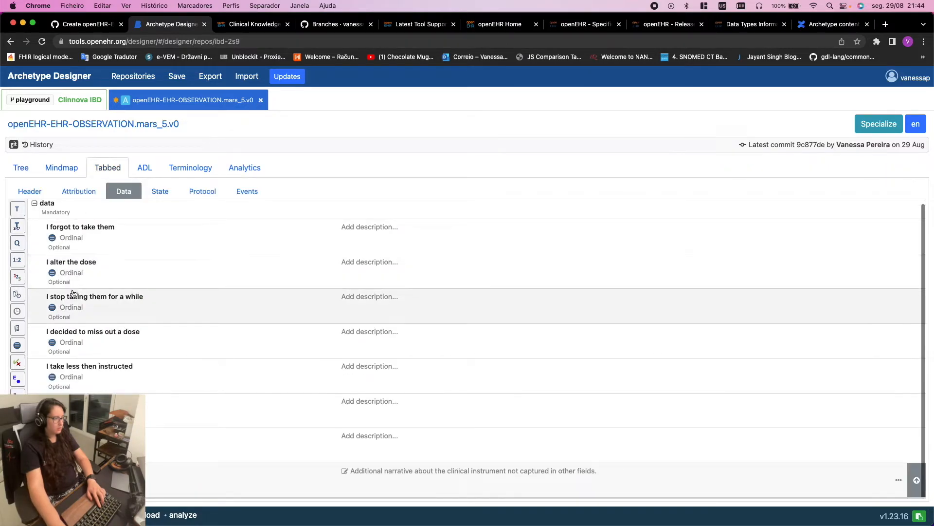
pyautogui.click(43, 189)
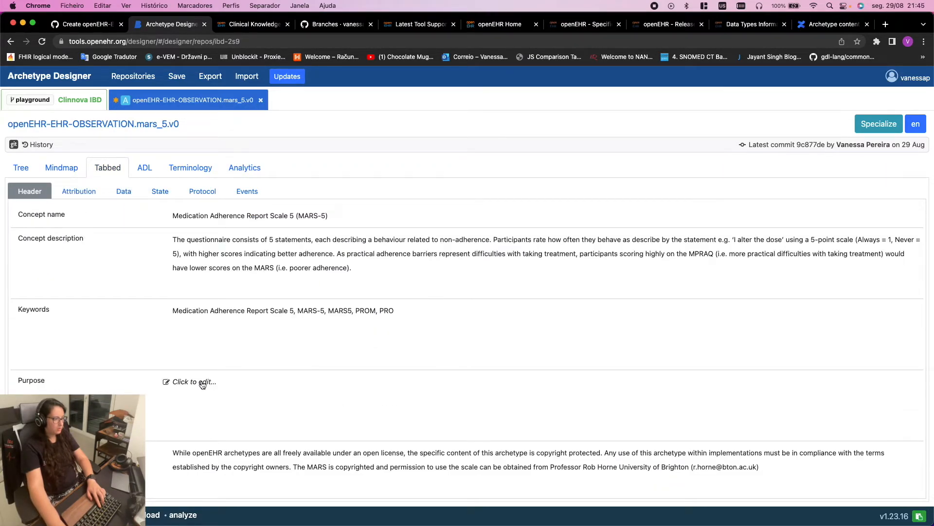
pyautogui.click(178, 454)
pyautogui.press('super+v')
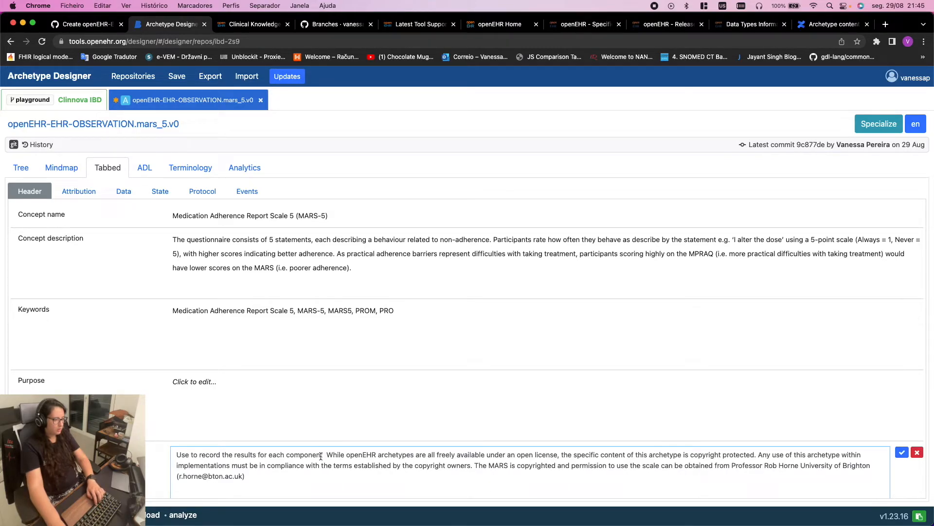
pyautogui.write('from r')
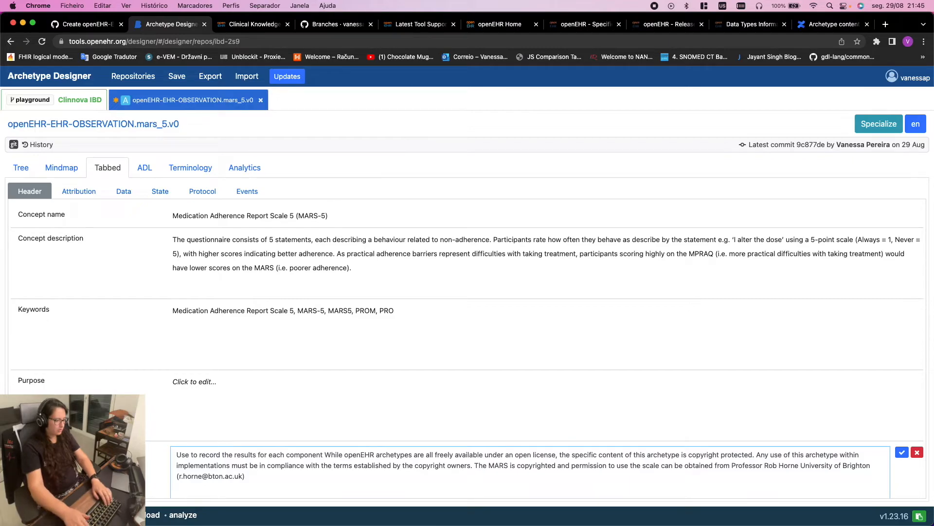
pyautogui.write('epor')
pyautogui.press('BackSpace')
pyautogui.press('BackSpace')
pyautogui.press('BackSpace')
pyautogui.press('BackSpace')
pyautogui.press('BackSpace')
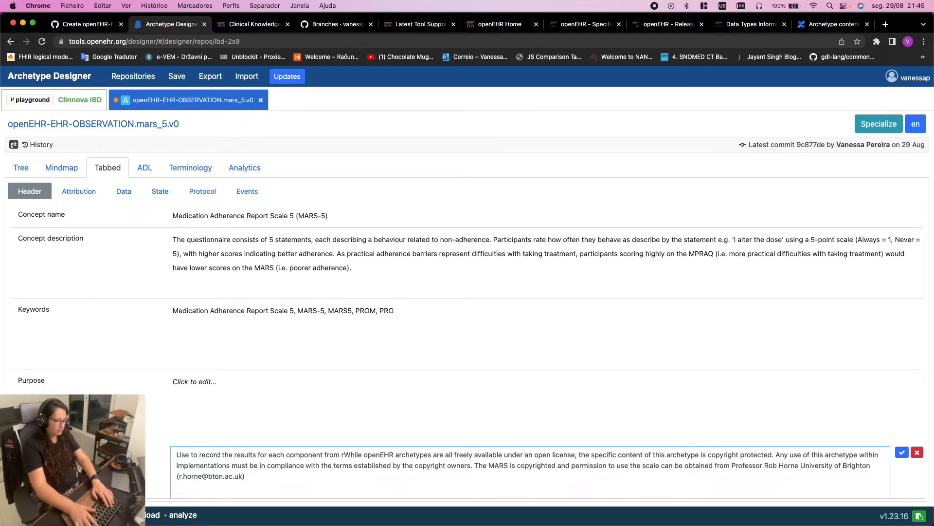
pyautogui.write('r')
pyautogui.press('BackSpace')
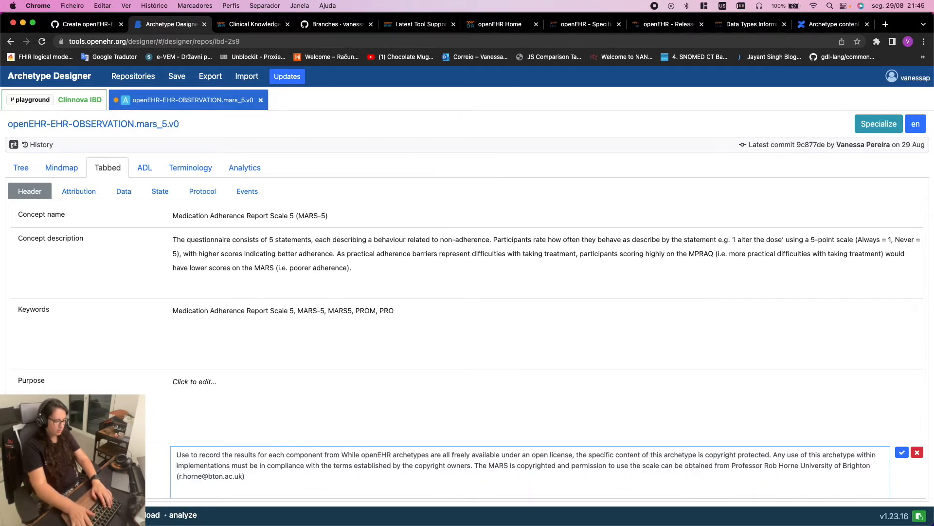
pyautogui.write('the MART')
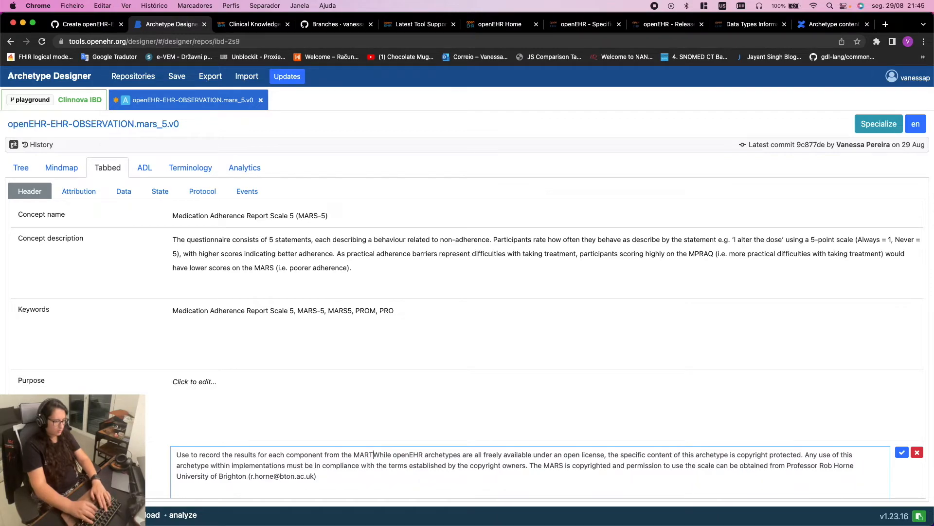
pyautogui.write('-5 ')
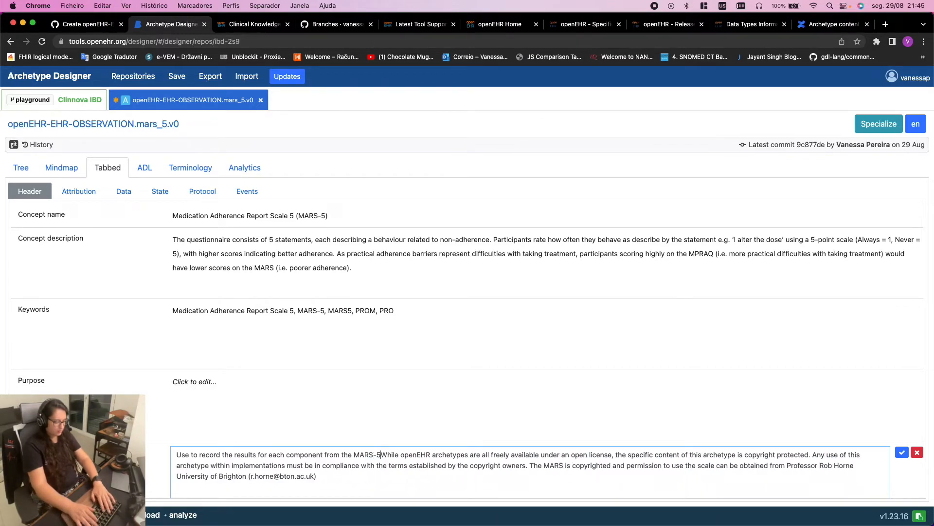
pyautogui.write('ques')
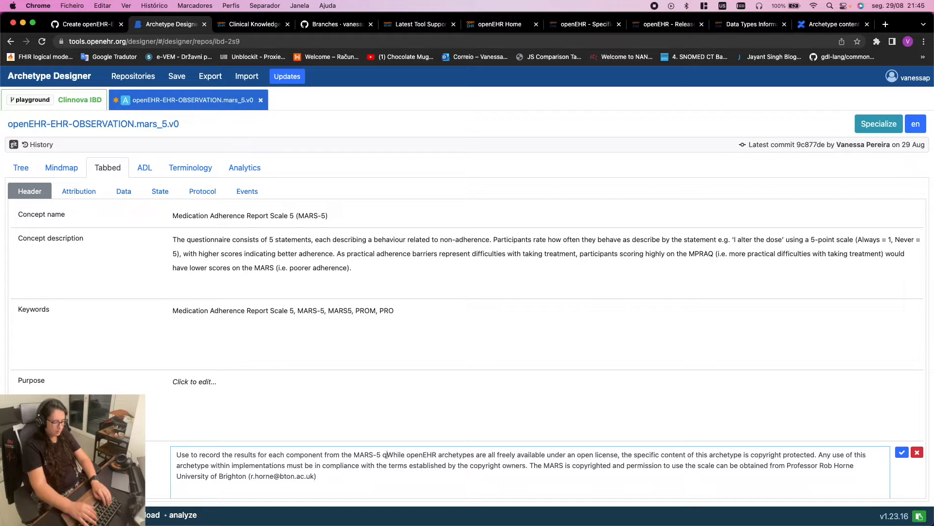
pyautogui.write('tionnaire.')
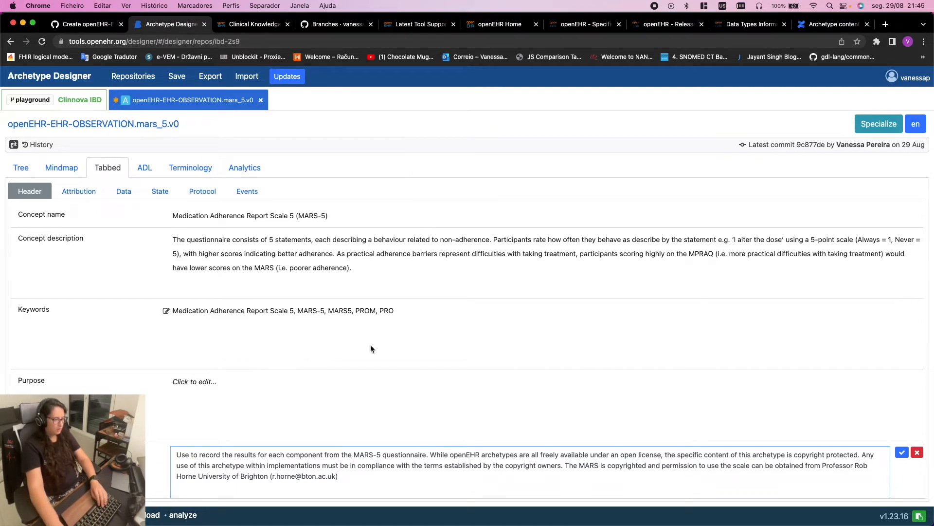
pyautogui.press('Return')
pyautogui.press('Return')
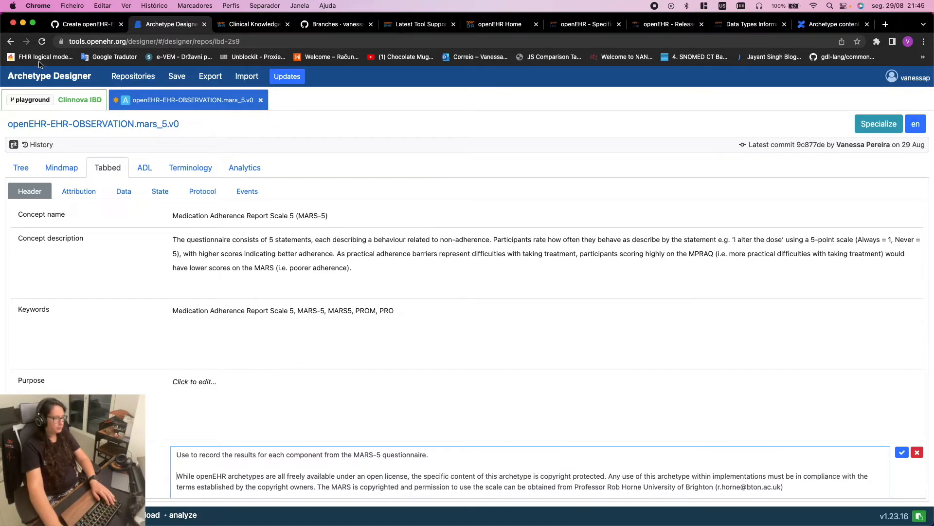
pyautogui.click(398, 317)
# Append 'Medication' to the archetype's Keywords list
pyautogui.click(402, 311)
pyautogui.write(',')
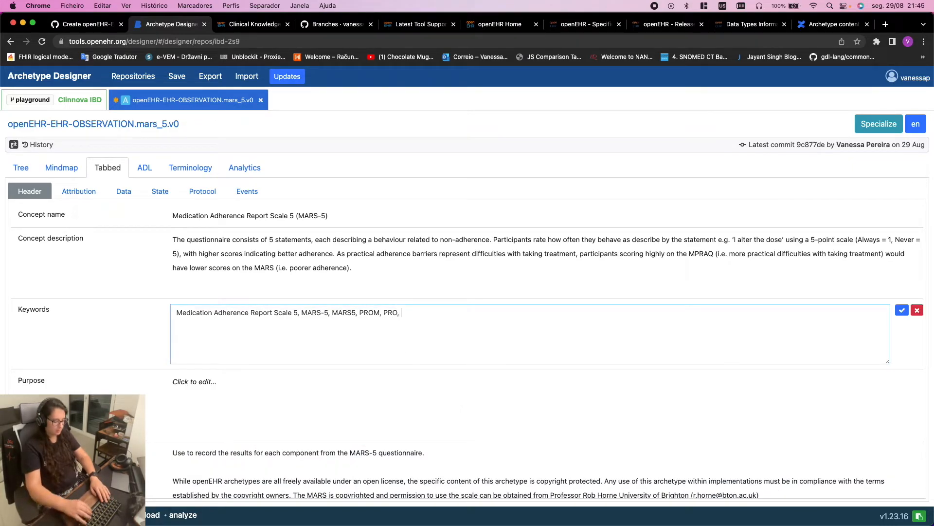
pyautogui.write(' Medication')
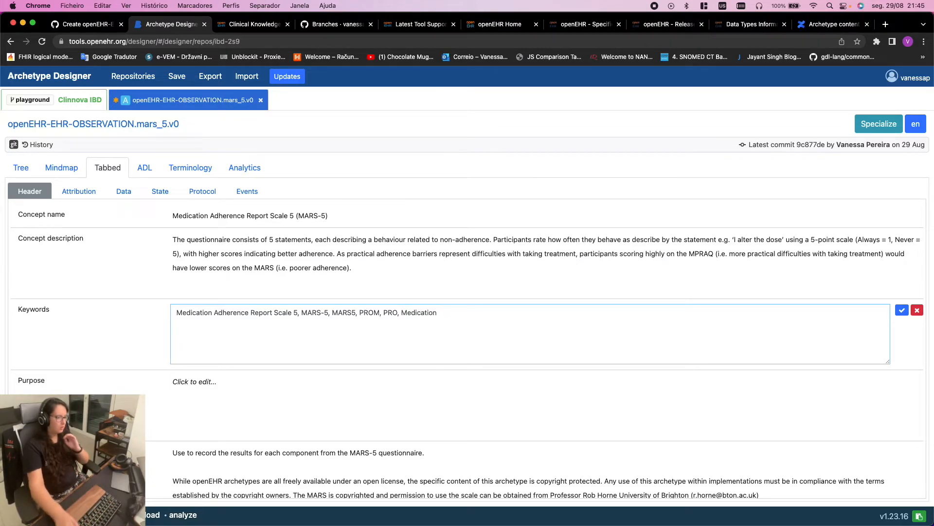
pyautogui.click(87, 23)
pyautogui.click(148, 21)
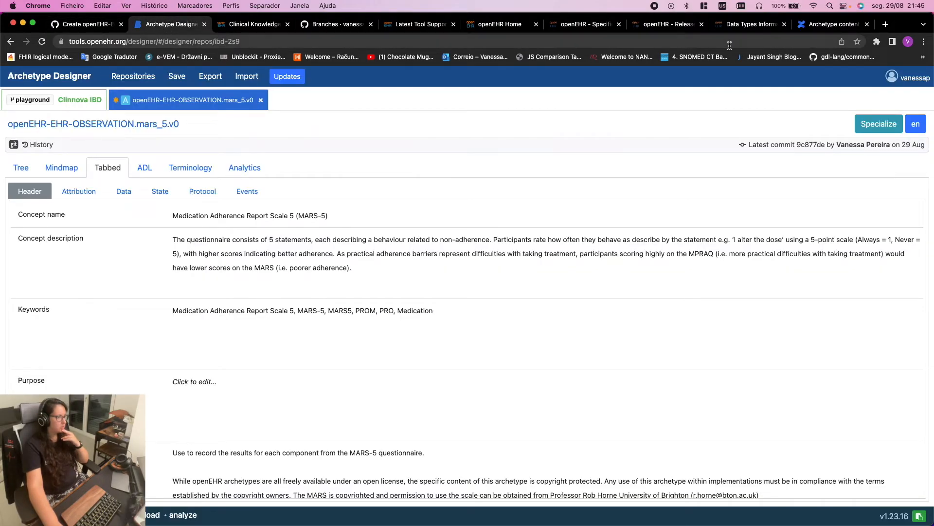
# Scroll the style guide down to the Comment row and select its guidance text
pyautogui.click(811, 27)
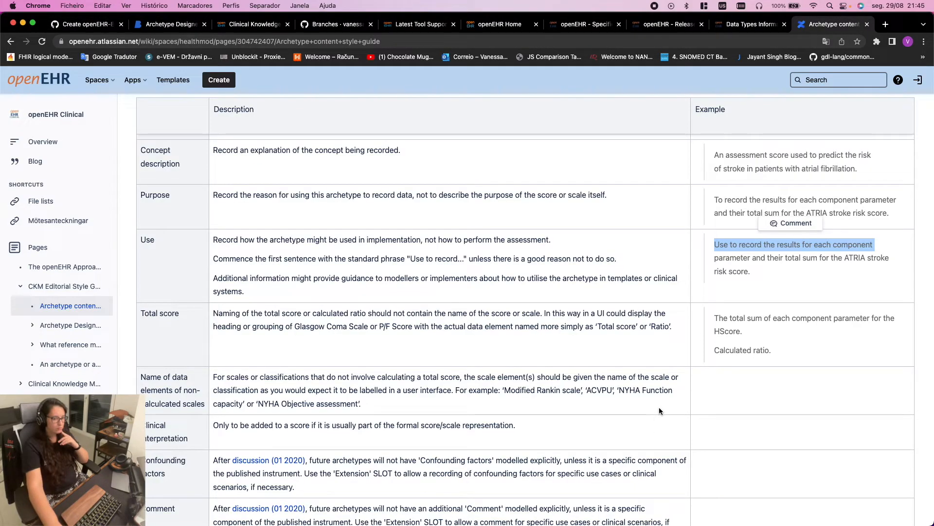
pyautogui.scroll(-5, 661, 402)
pyautogui.scroll(-4, 364, 382)
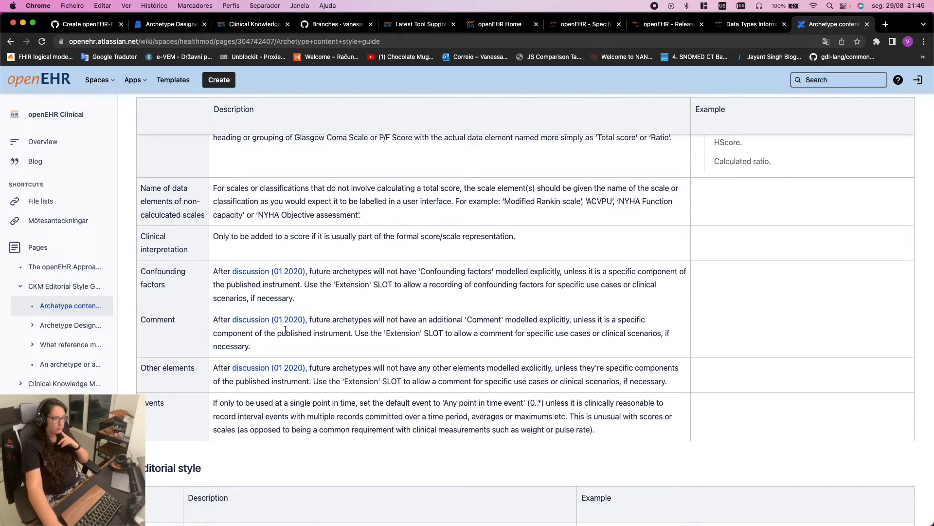
pyautogui.scroll(-1, 318, 393)
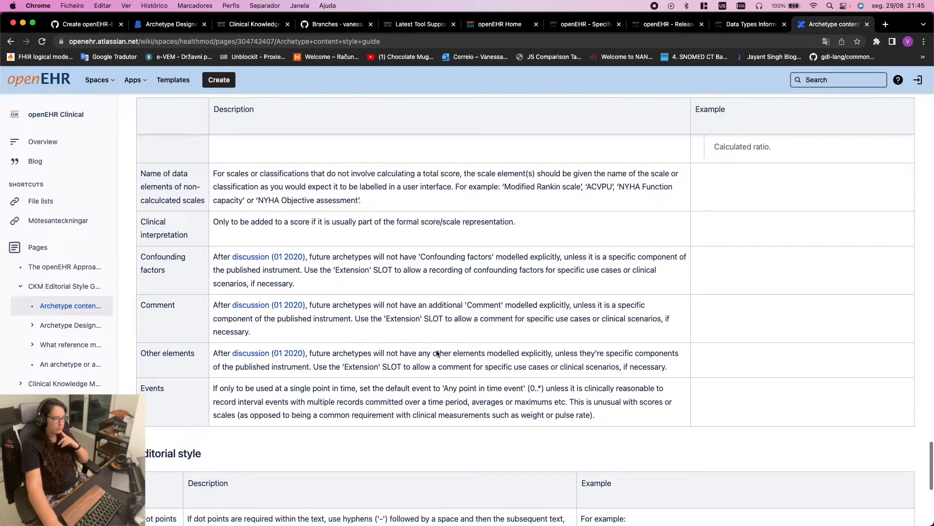
pyautogui.scroll(-2, 548, 376)
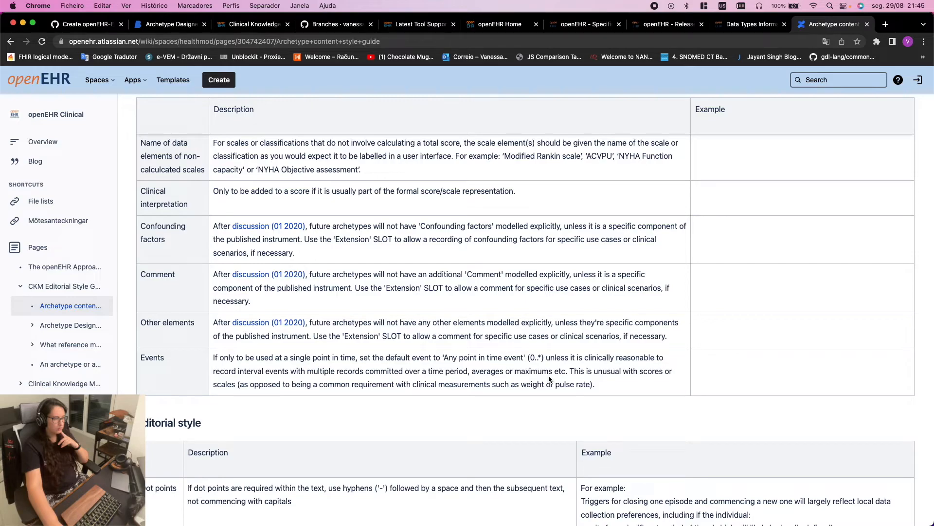
pyautogui.scroll(-3, 549, 379)
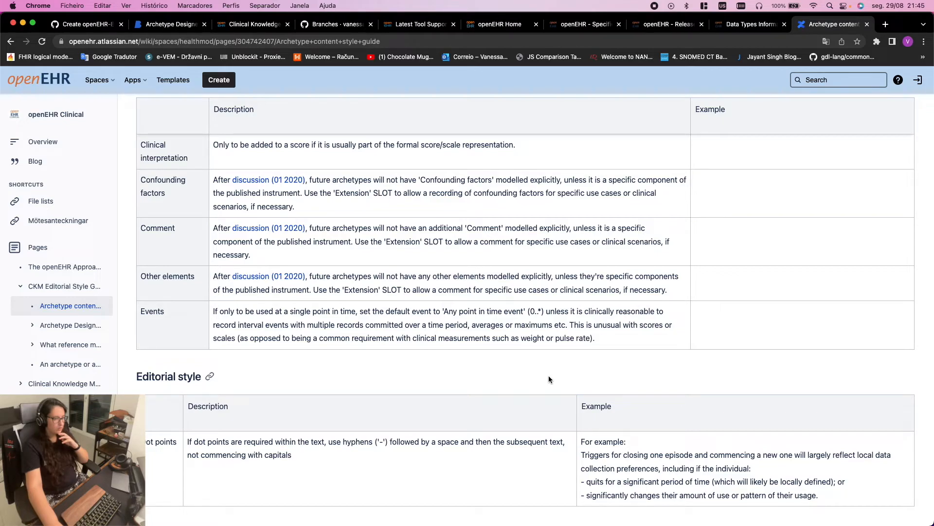
pyautogui.scroll(-5, 549, 379)
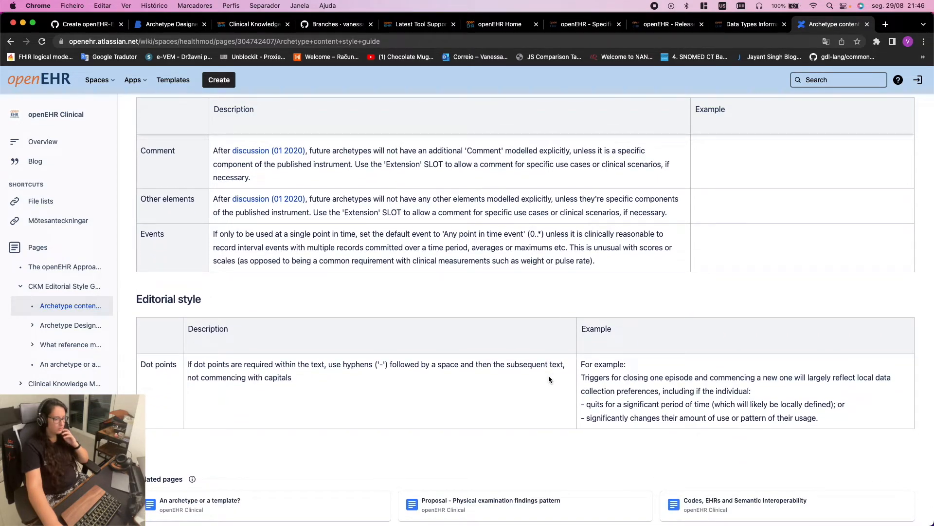
pyautogui.scroll(6, 547, 376)
pyautogui.moveTo(273, 288); pyautogui.dragTo(141, 260)
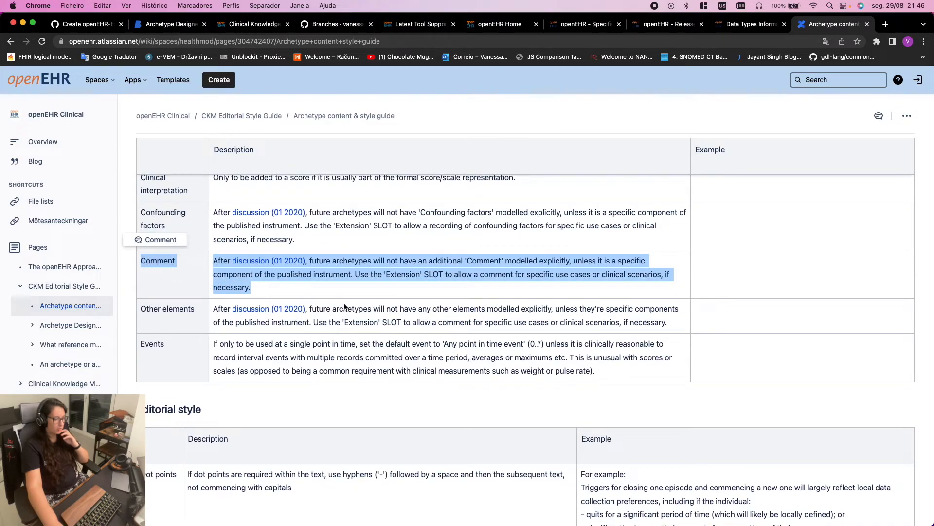
# Reread the Comment guidance about the Extension SLOT, then return to Archetype Designer
pyautogui.scroll(20, 344, 307)
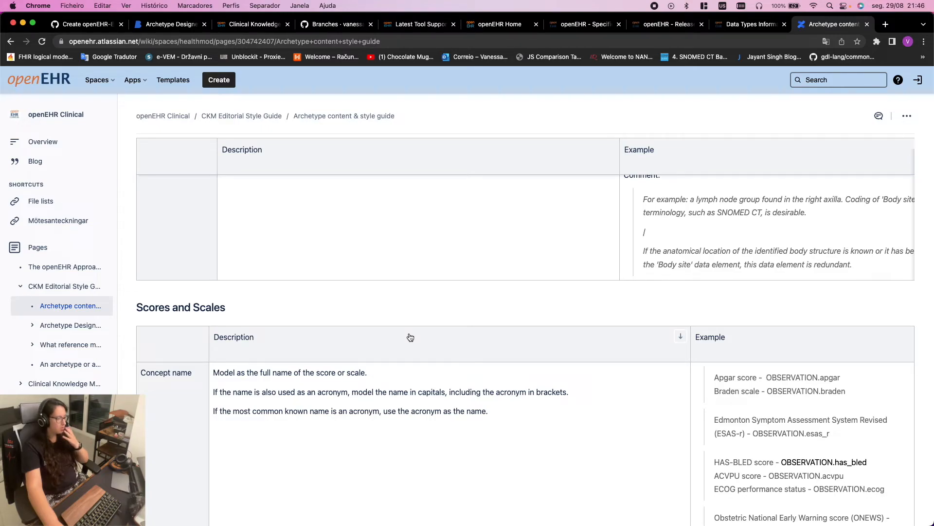
pyautogui.scroll(-8, 410, 337)
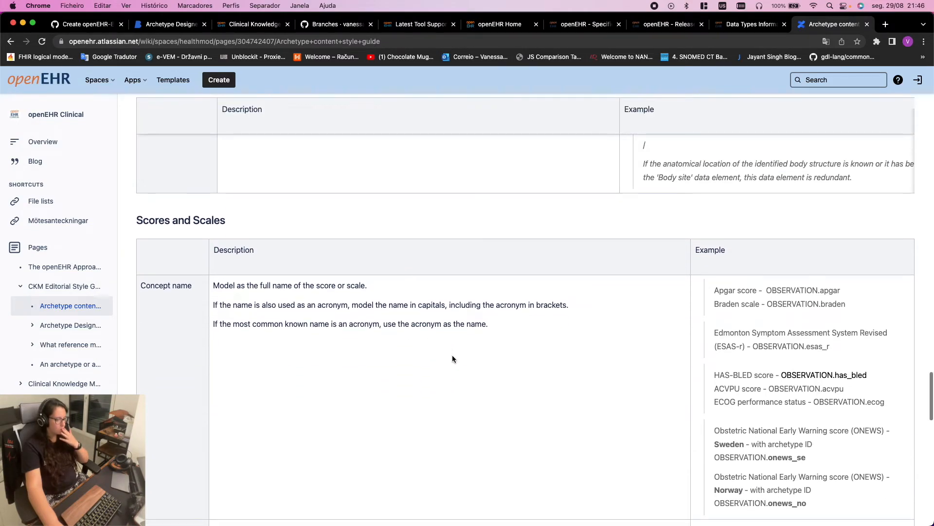
pyautogui.scroll(-6, 455, 361)
pyautogui.tripleClick(518, 443)
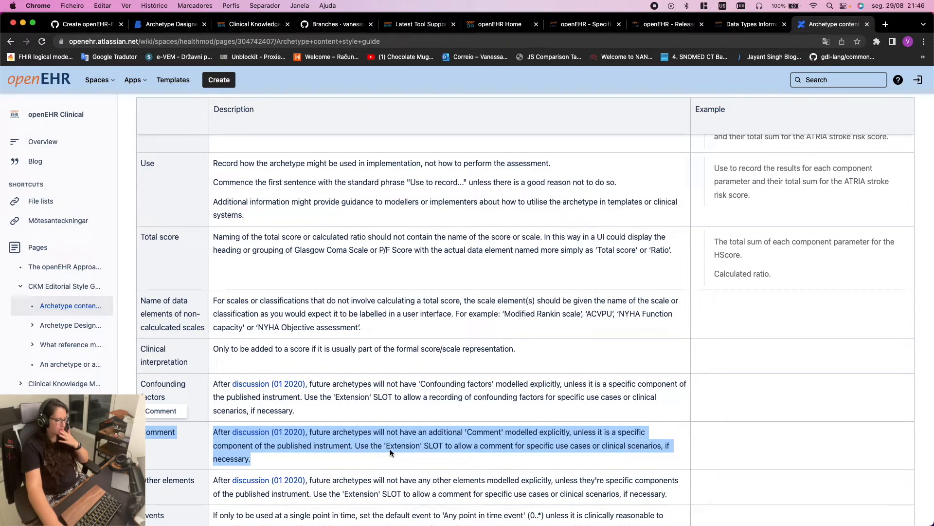
pyautogui.click(460, 455)
pyautogui.moveTo(361, 445); pyautogui.dragTo(575, 456)
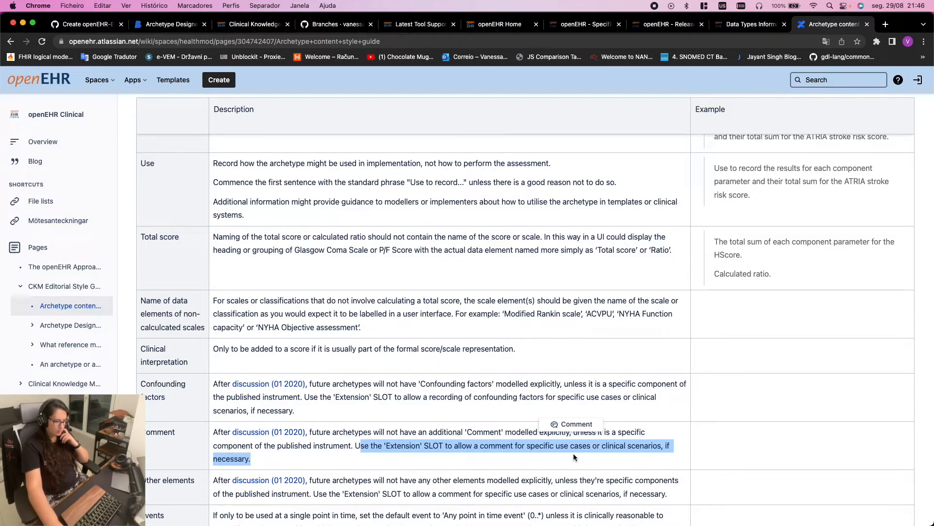
pyautogui.click(179, 25)
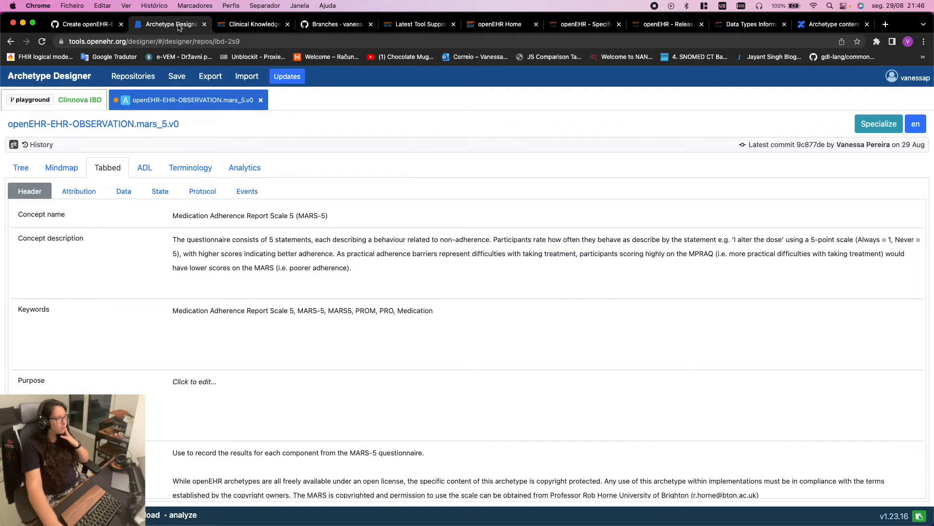
# Inspect the MARS-5 Comment element's constraints in the tree, then go back to the style guide
pyautogui.click(27, 167)
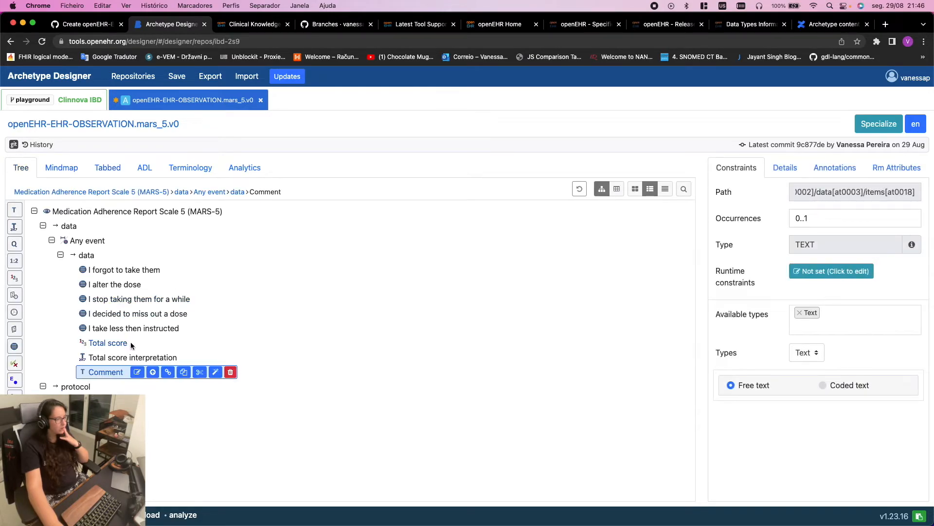
pyautogui.click(106, 376)
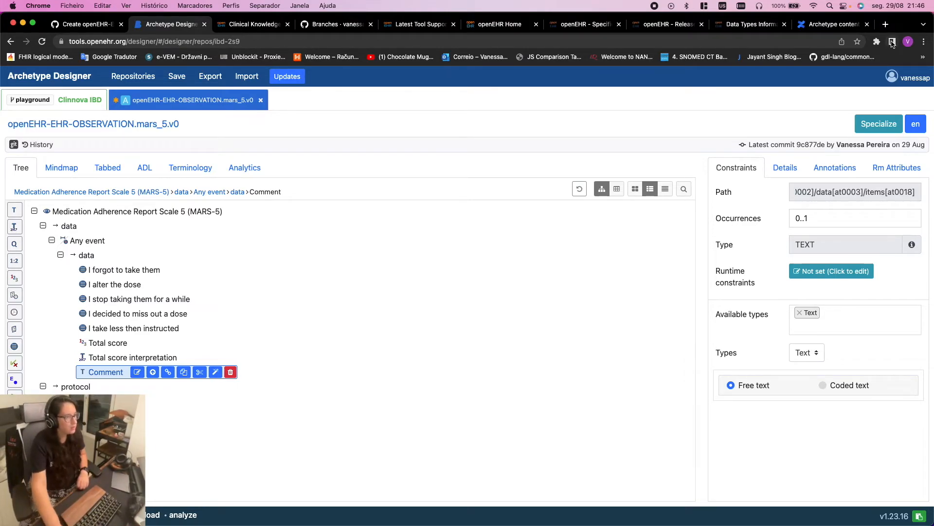
pyautogui.click(833, 24)
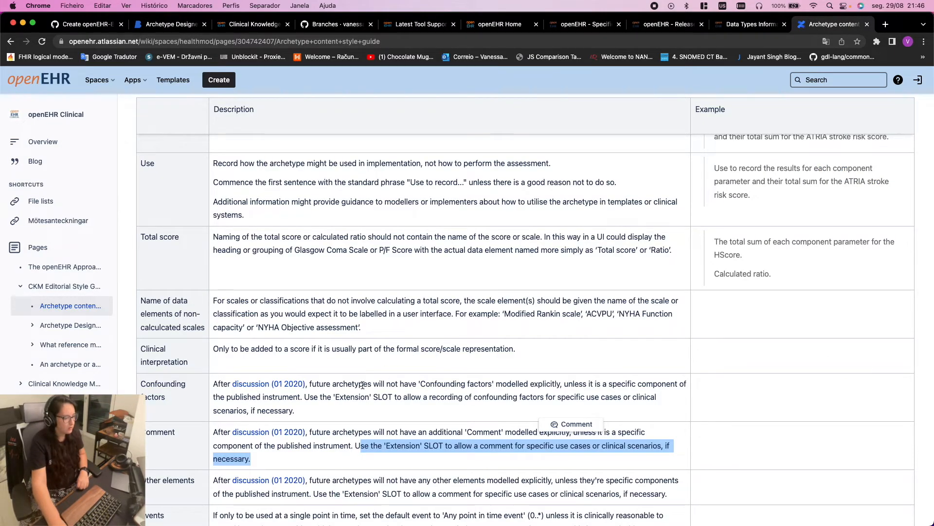
# Reread the Comment guidance on using the Extension SLOT before returning to the MARS-5 tree
pyautogui.click(371, 427)
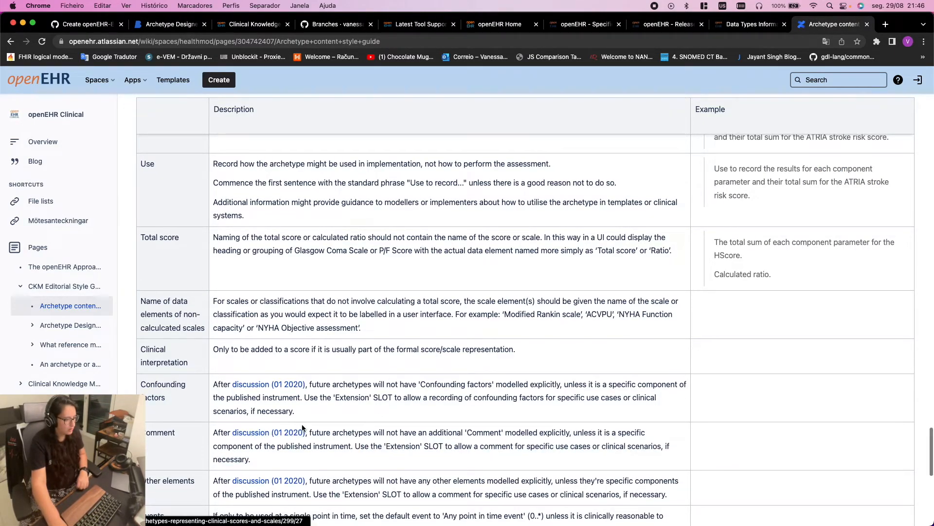
pyautogui.scroll(-1, 312, 421)
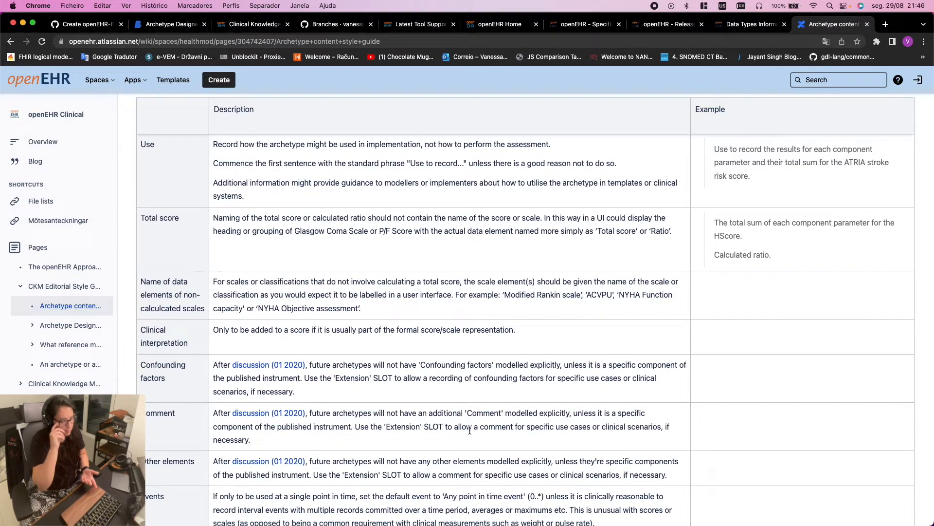
pyautogui.moveTo(378, 428); pyautogui.dragTo(445, 428)
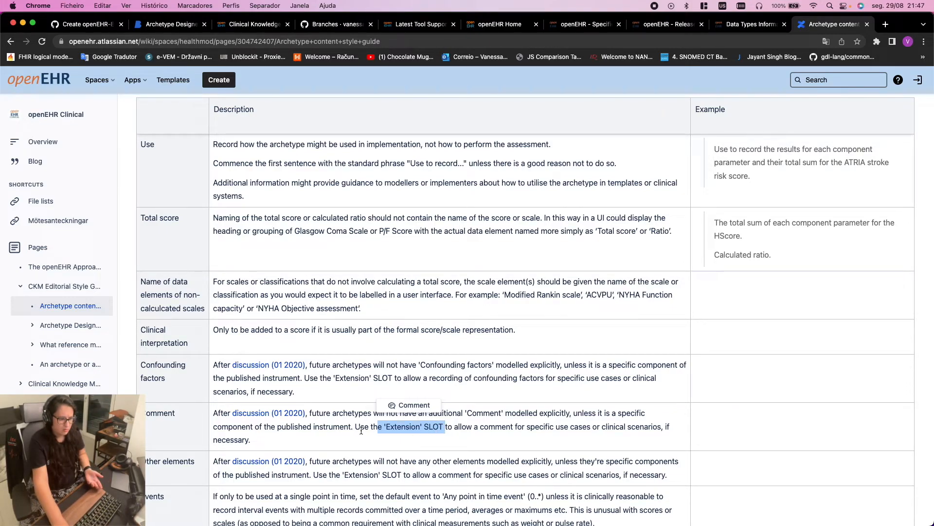
pyautogui.moveTo(277, 438); pyautogui.dragTo(210, 418)
pyautogui.click(389, 447)
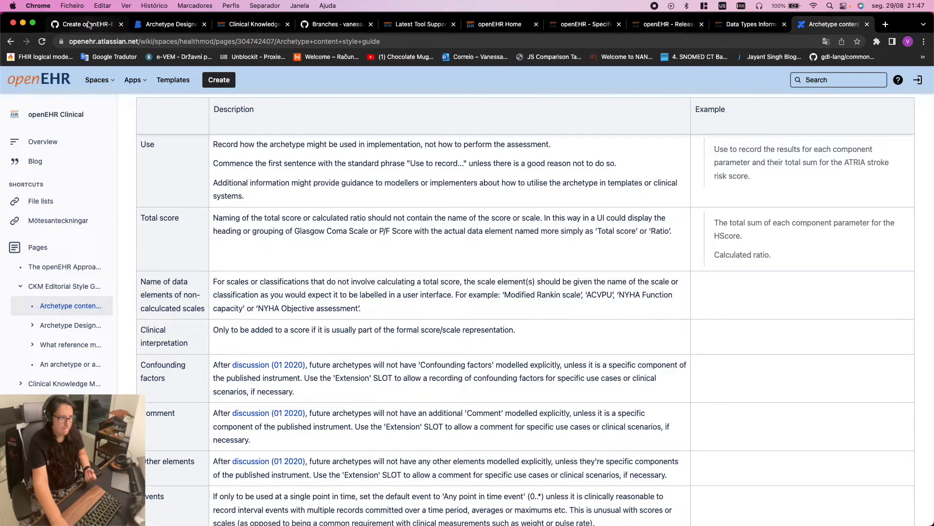
pyautogui.click(166, 24)
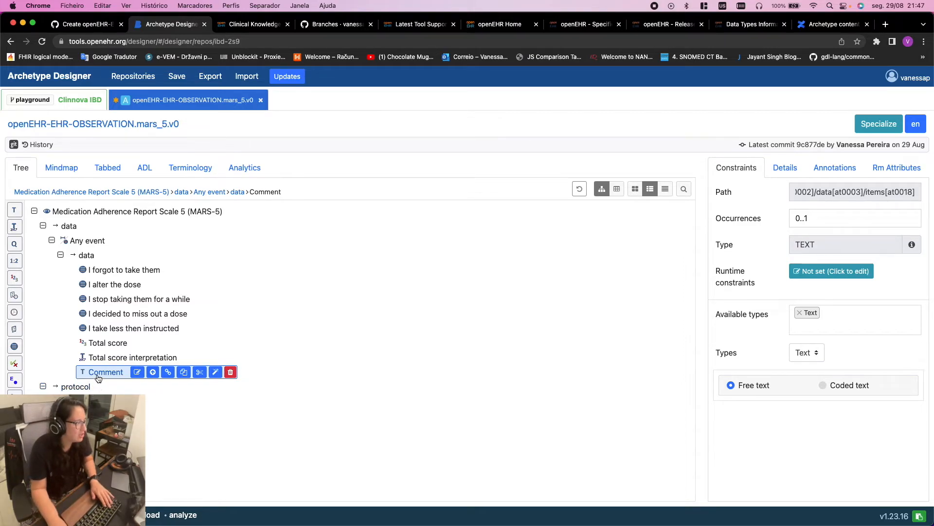
# Check Total score interpretation's coded-text constraints, then go back to the style guide
pyautogui.click(88, 359)
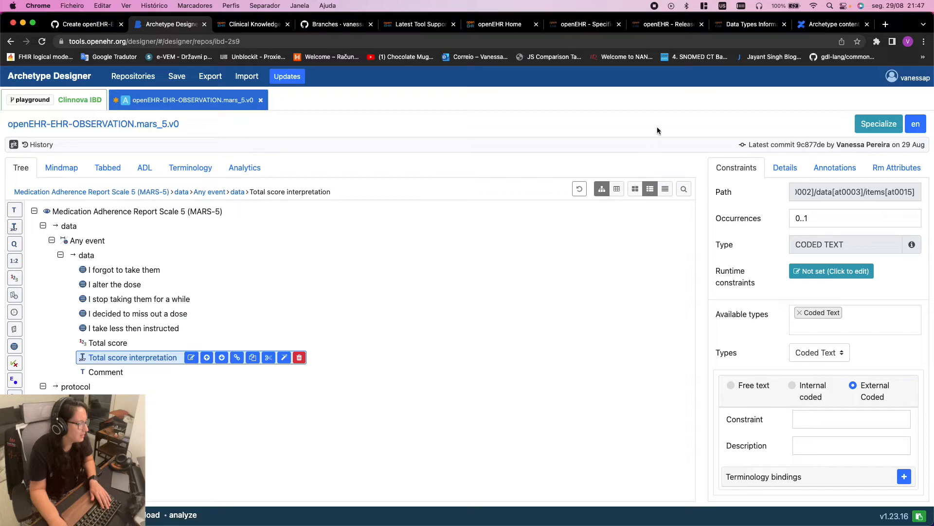
pyautogui.click(827, 24)
# Scroll the style guide up to its title, glance at the GitHub diff, and return to Archetype Designer
pyautogui.scroll(-5, 494, 261)
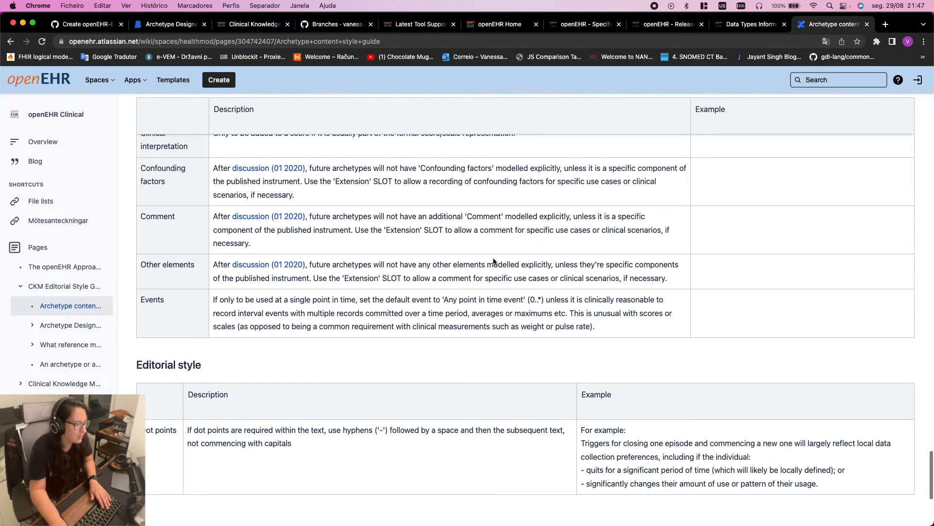
pyautogui.scroll(7, 494, 261)
pyautogui.scroll(-12, 495, 261)
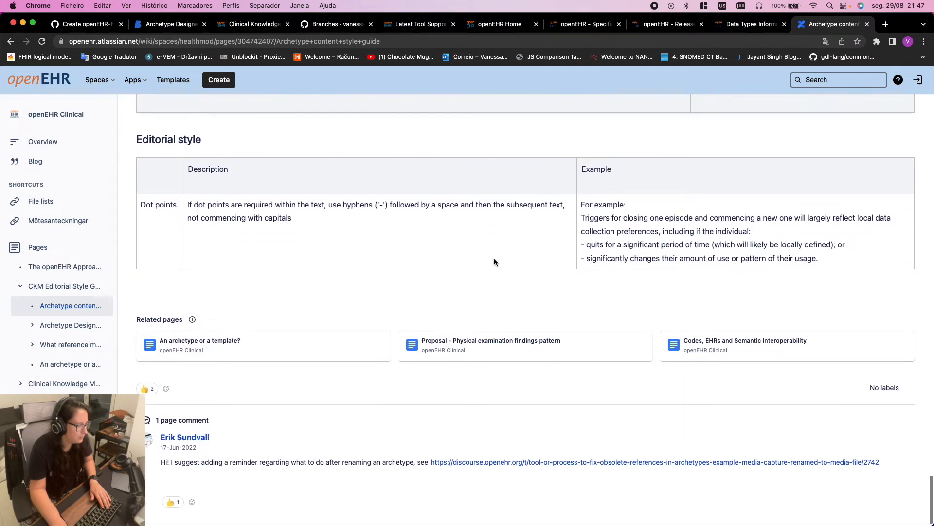
pyautogui.scroll(15, 495, 261)
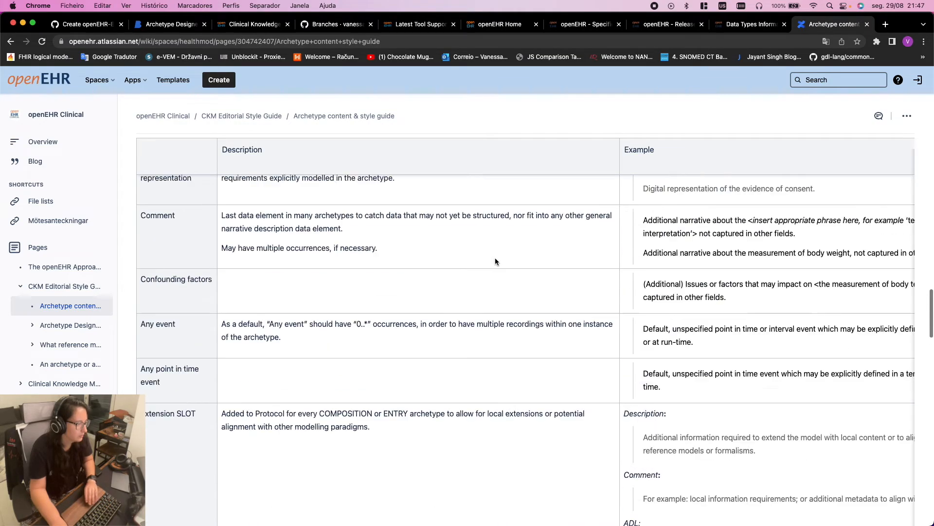
pyautogui.scroll(10, 495, 261)
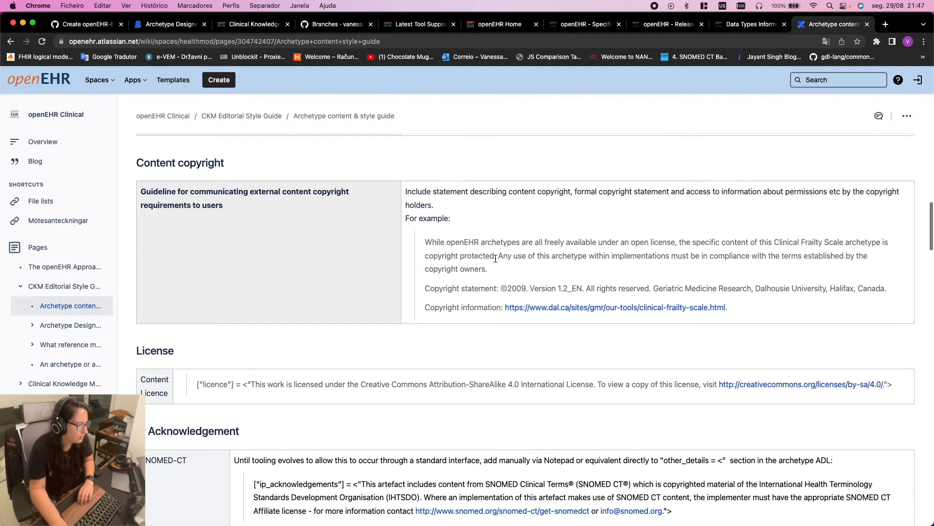
pyautogui.scroll(15, 496, 258)
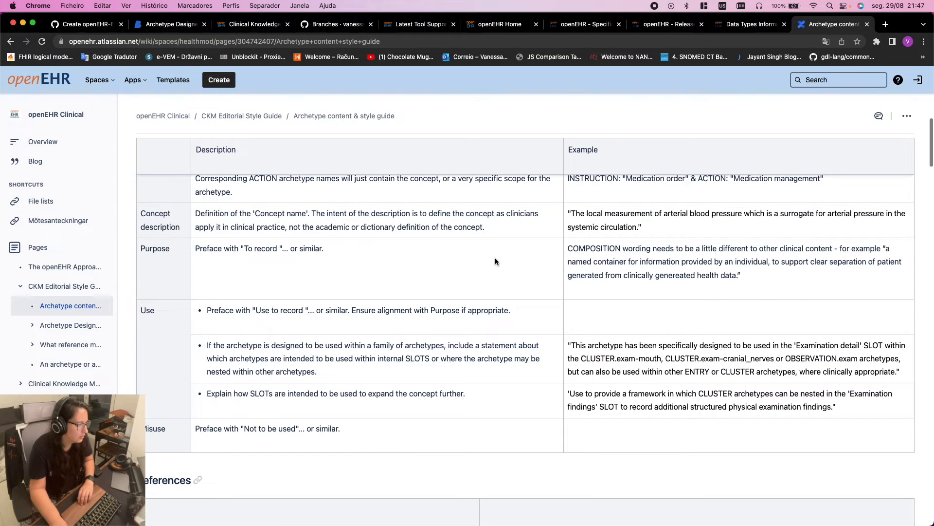
pyautogui.scroll(15, 495, 262)
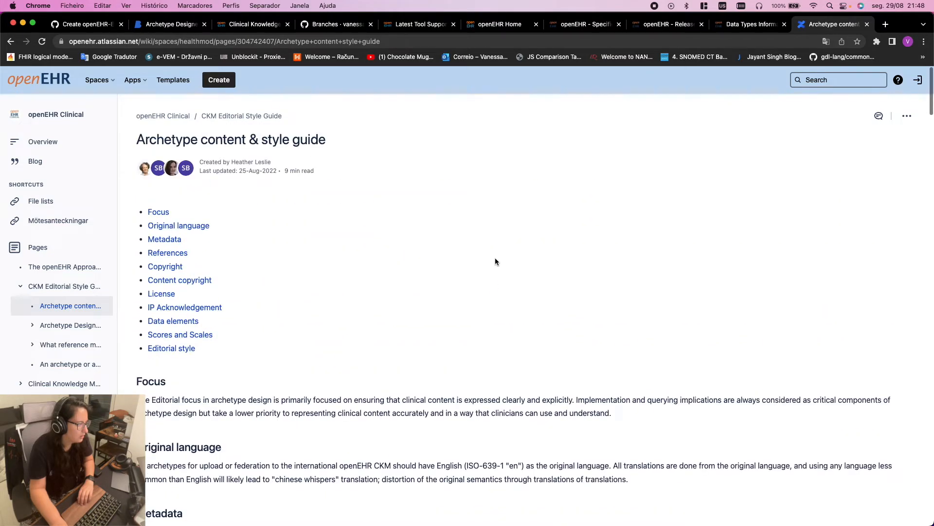
pyautogui.click(69, 26)
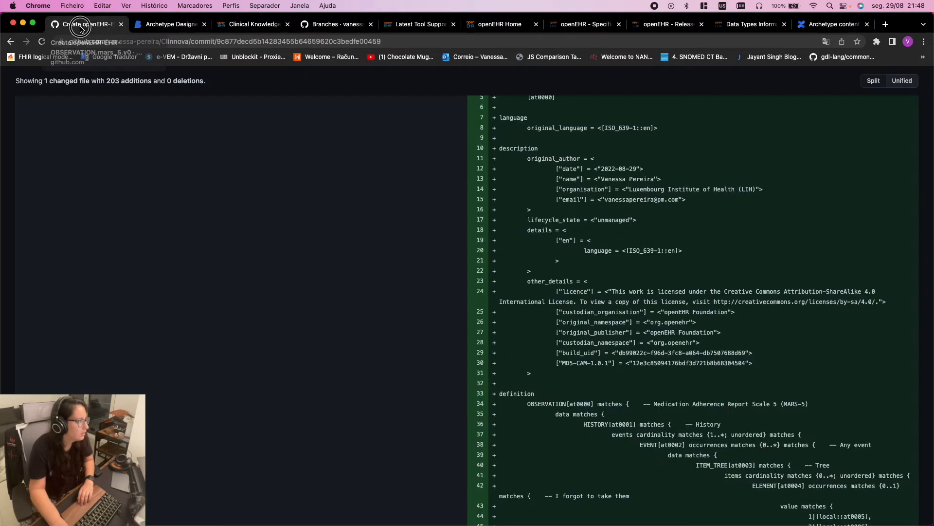
pyautogui.click(158, 28)
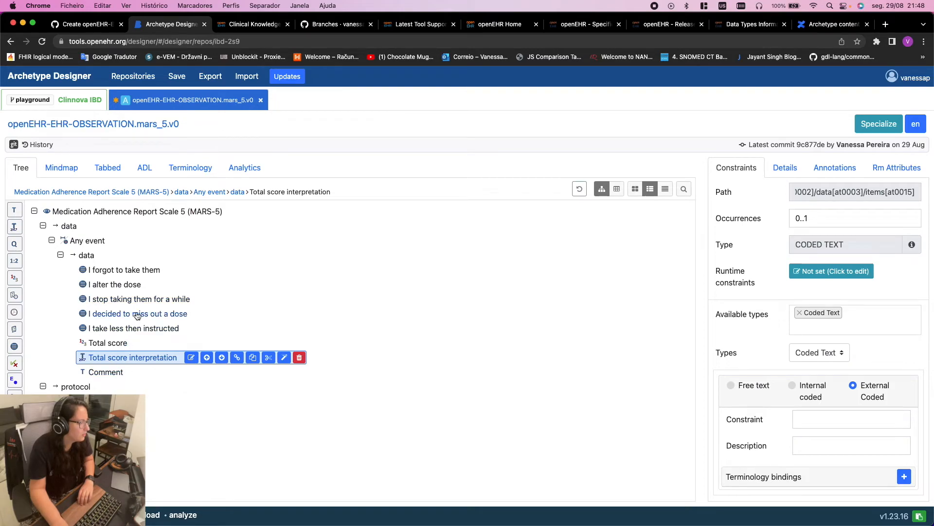
# Review the MARS-5 Attribution and Header fields, noting the still-empty Purpose
pyautogui.click(107, 167)
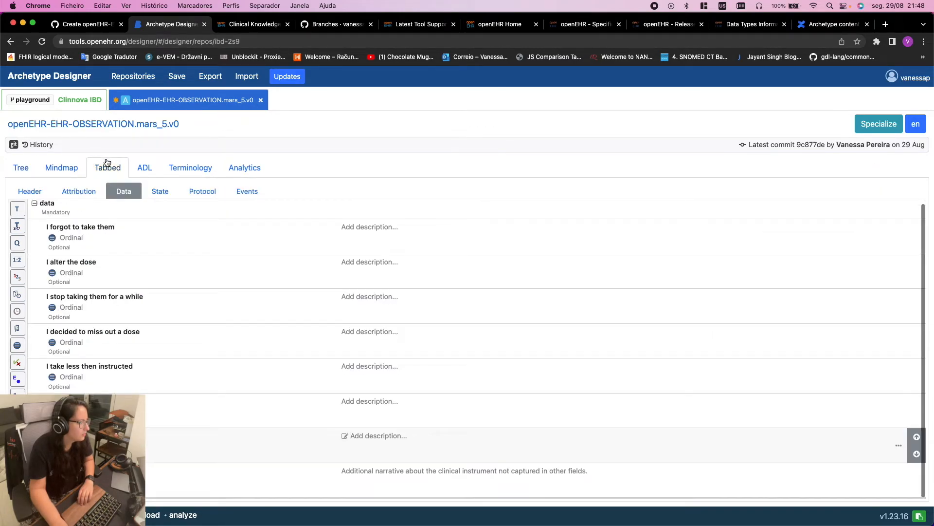
pyautogui.click(70, 191)
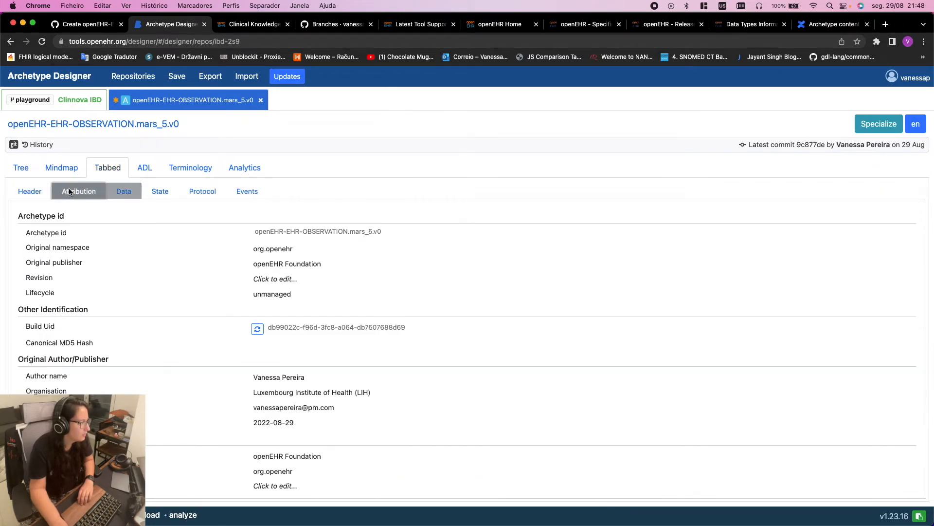
pyautogui.click(30, 191)
pyautogui.scroll(-2, 258, 291)
pyautogui.scroll(-2, 259, 292)
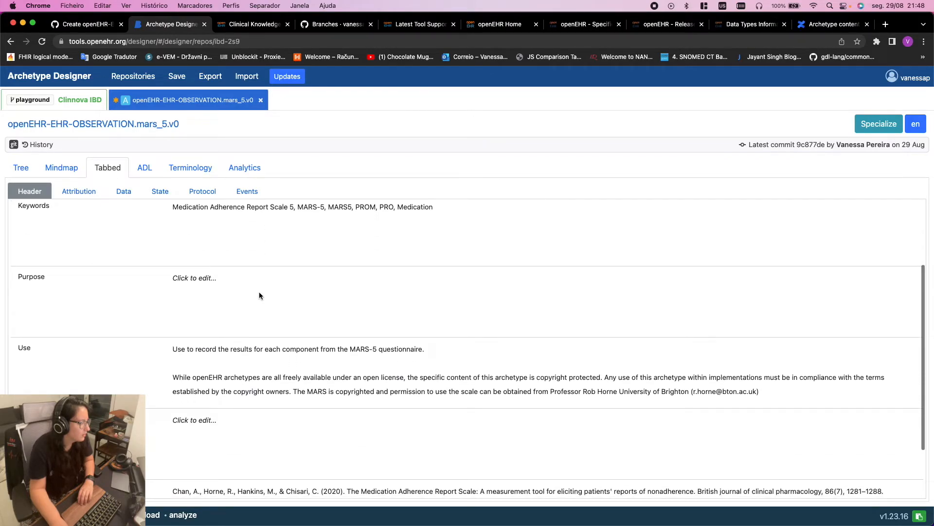
pyautogui.scroll(4, 226, 332)
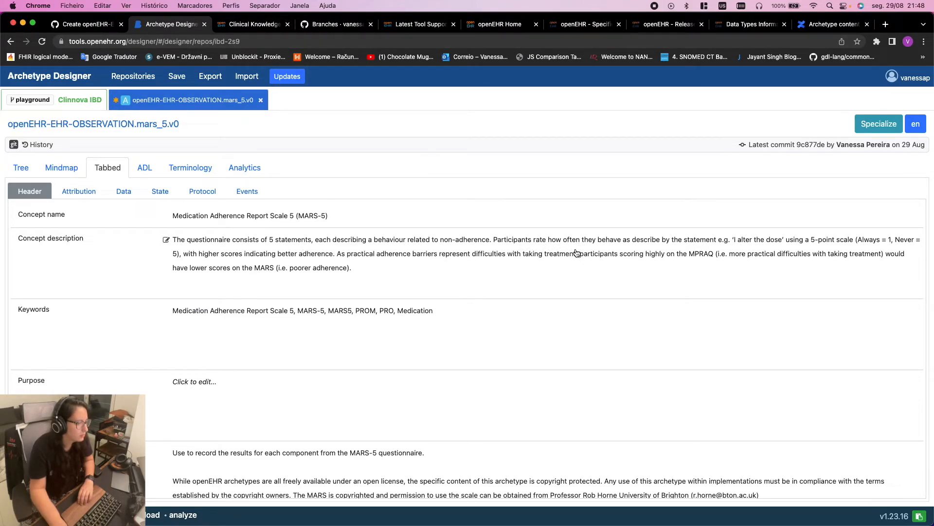
# Glance at the GitHub branches and tool support forum pages, then move to the remote desktop
pyautogui.click(335, 24)
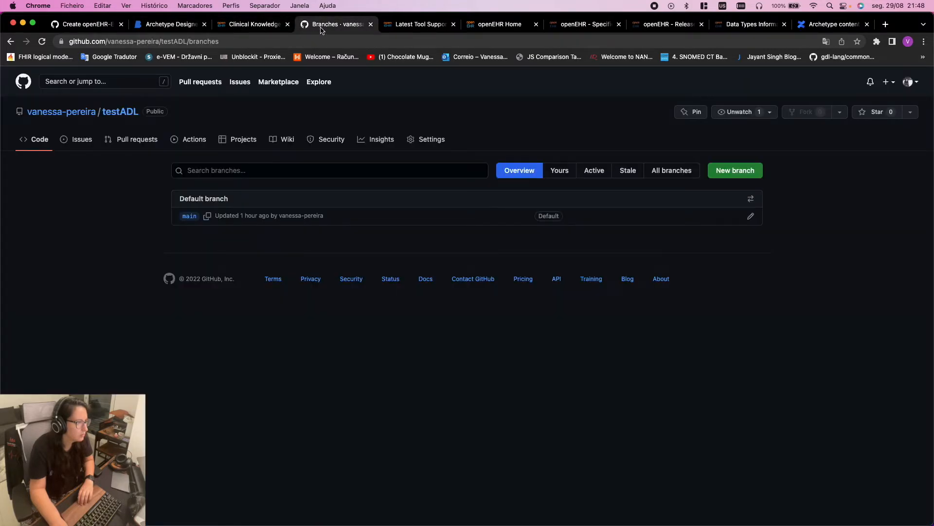
pyautogui.click(432, 25)
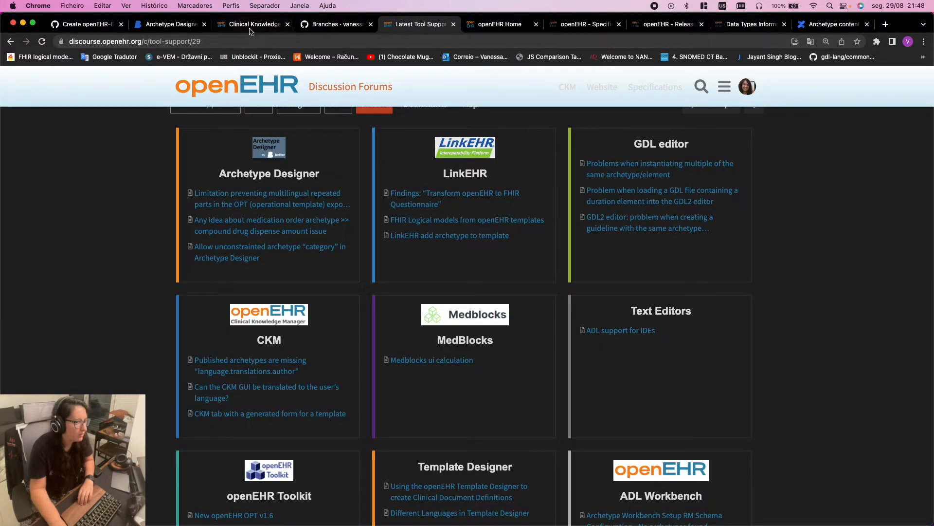
pyautogui.click(336, 25)
pyautogui.click(173, 24)
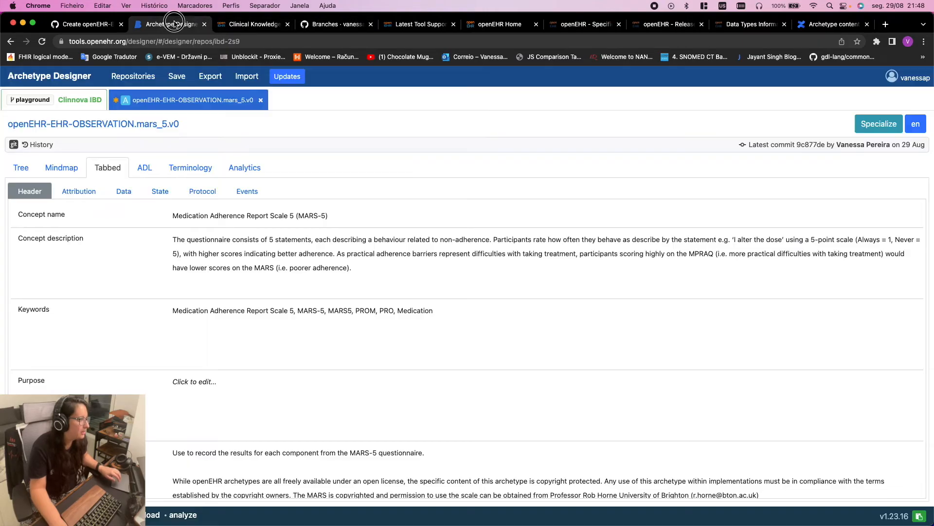
pyautogui.hotkey('ctrl', 'Right')
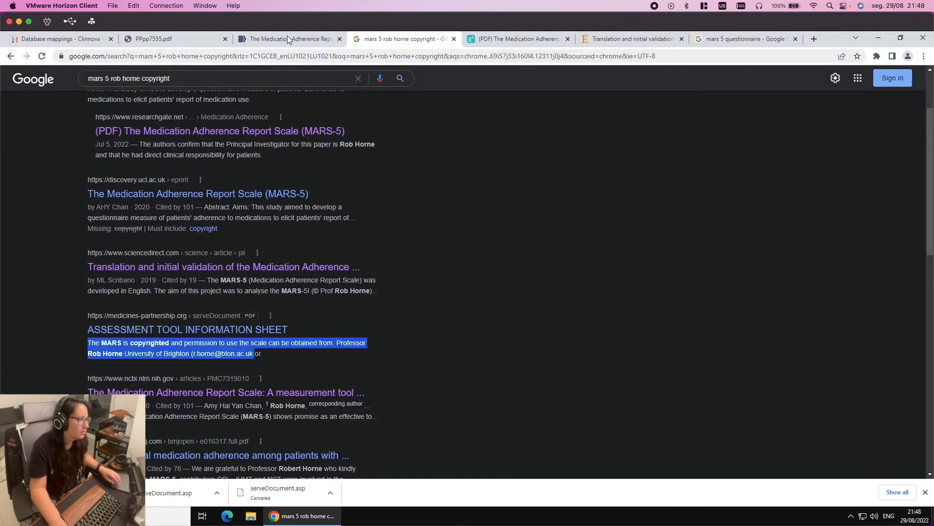
# Copy the five-item MARS-5 bullet from the article's 'What this study adds' box
pyautogui.click(285, 38)
pyautogui.scroll(3, 349, 102)
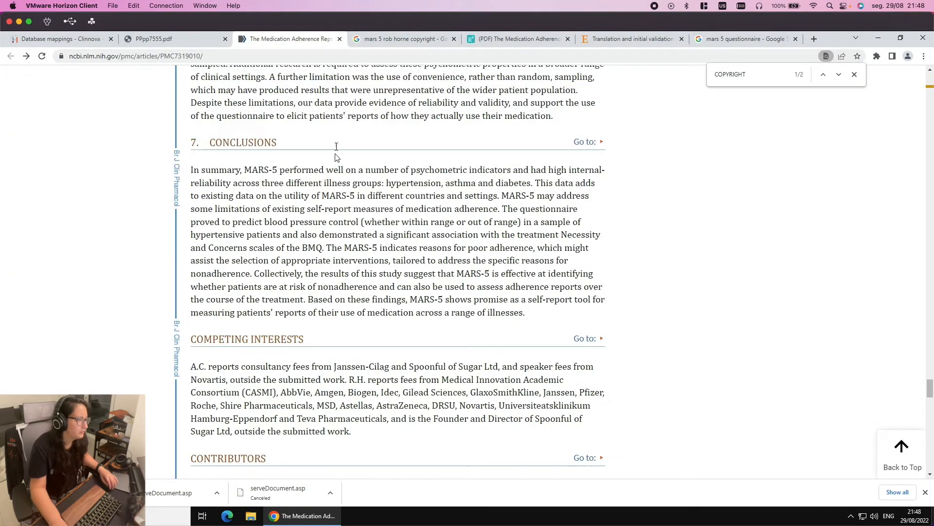
pyautogui.scroll(5, 492, 193)
pyautogui.scroll(20, 492, 194)
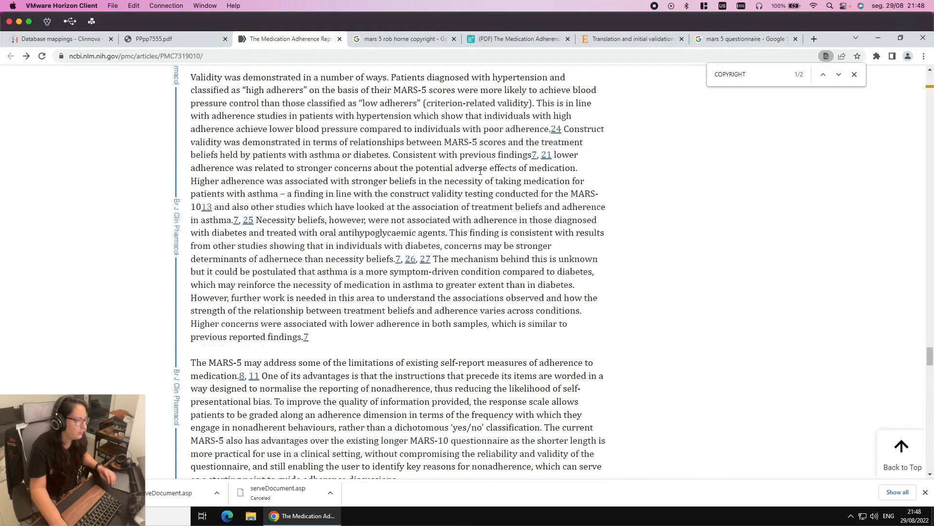
pyautogui.scroll(20, 462, 157)
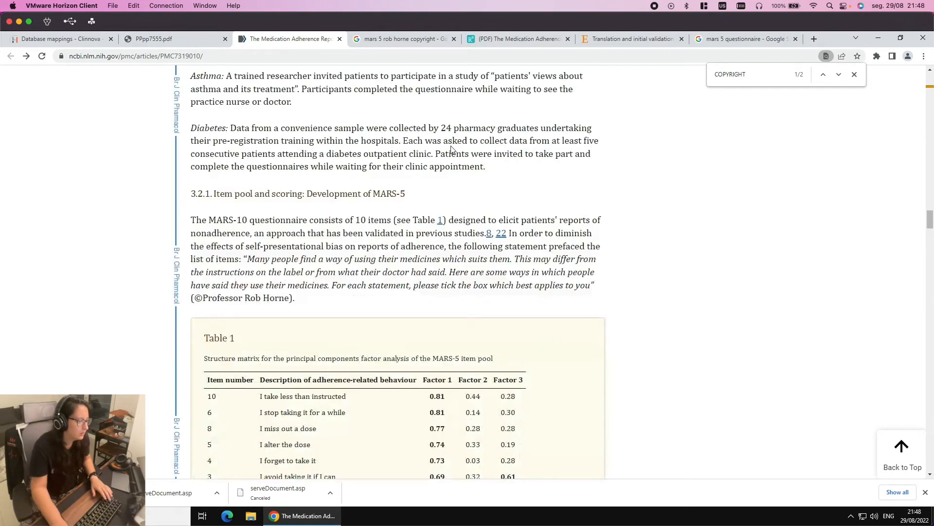
pyautogui.scroll(20, 451, 147)
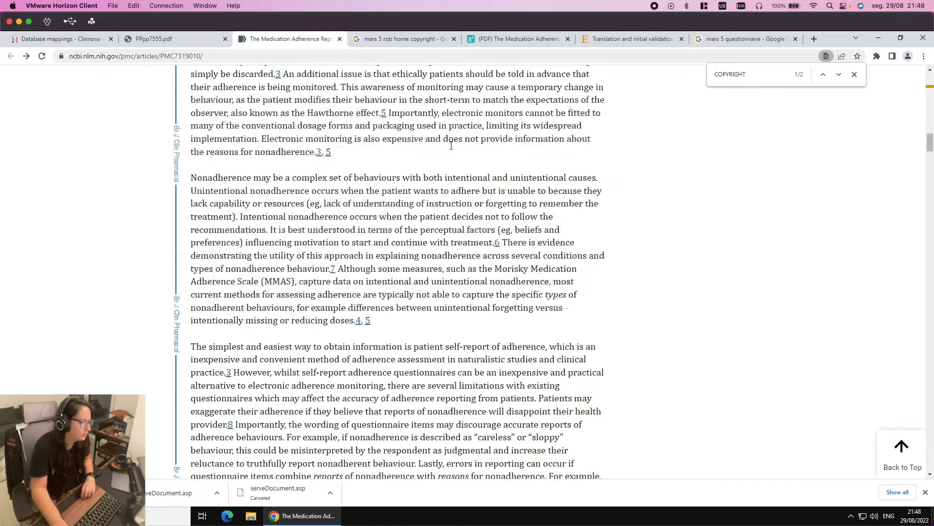
pyautogui.scroll(-5, 449, 146)
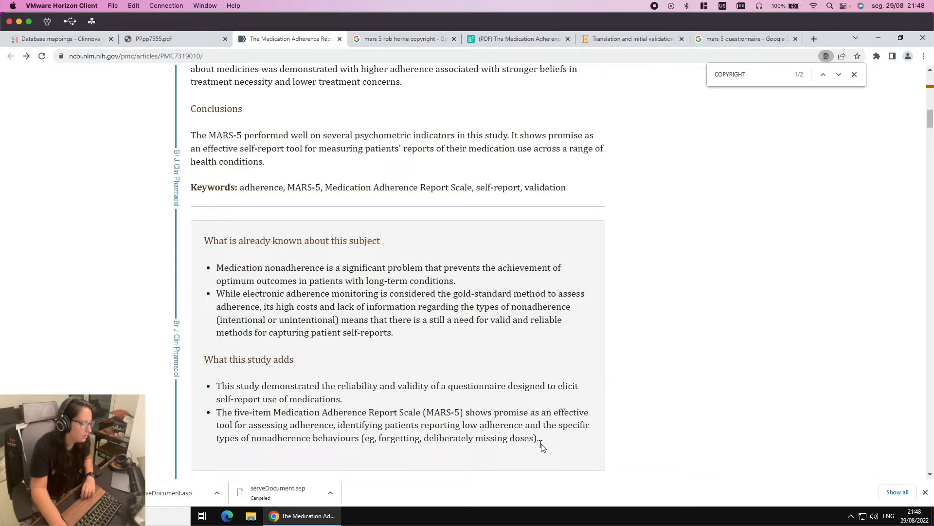
pyautogui.moveTo(547, 443); pyautogui.dragTo(213, 420)
pyautogui.rightClick(233, 412)
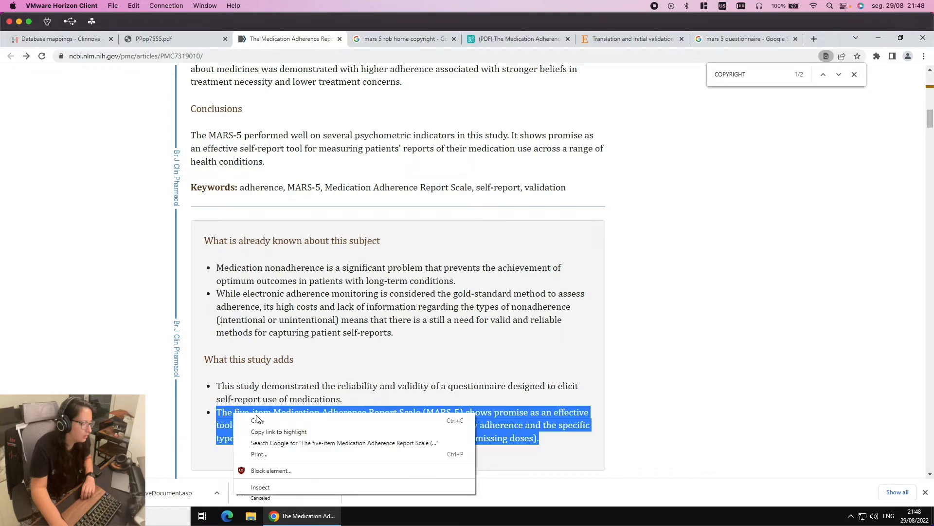
pyautogui.click(282, 419)
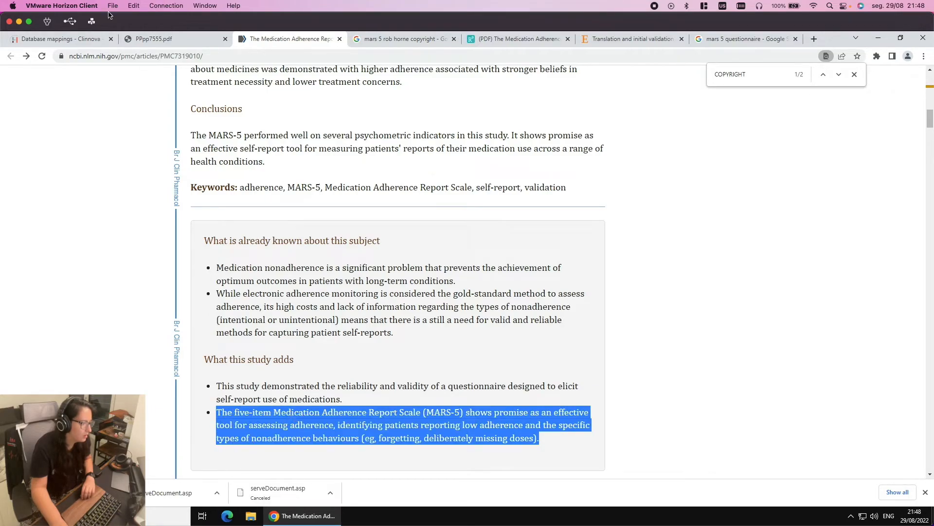
# Append the copied MARS-5 effectiveness sentence to the end of the Concept description
pyautogui.hotkey('ctrl', 'Left')
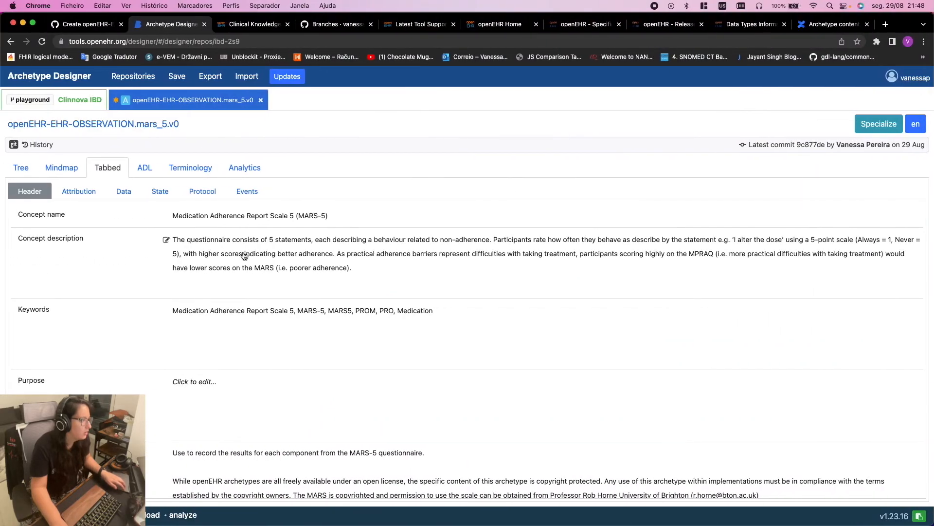
pyautogui.click(369, 262)
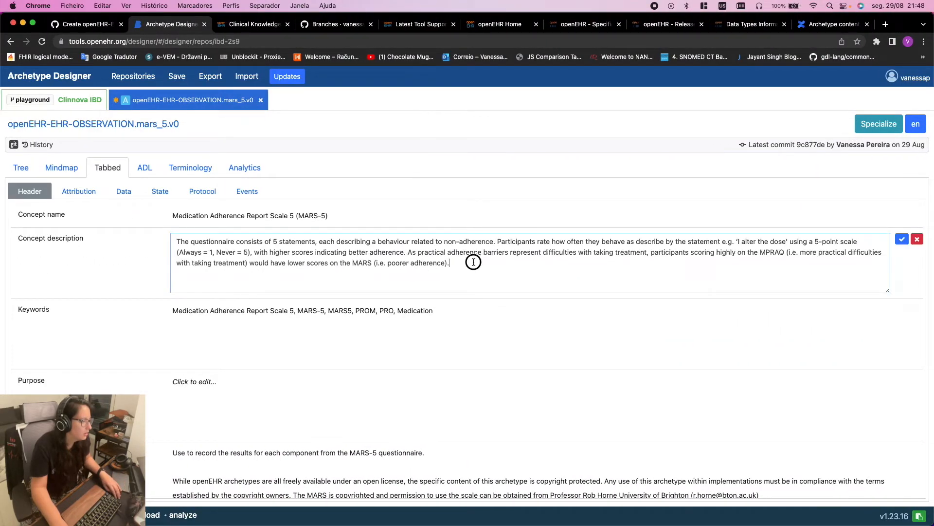
pyautogui.press('super+v')
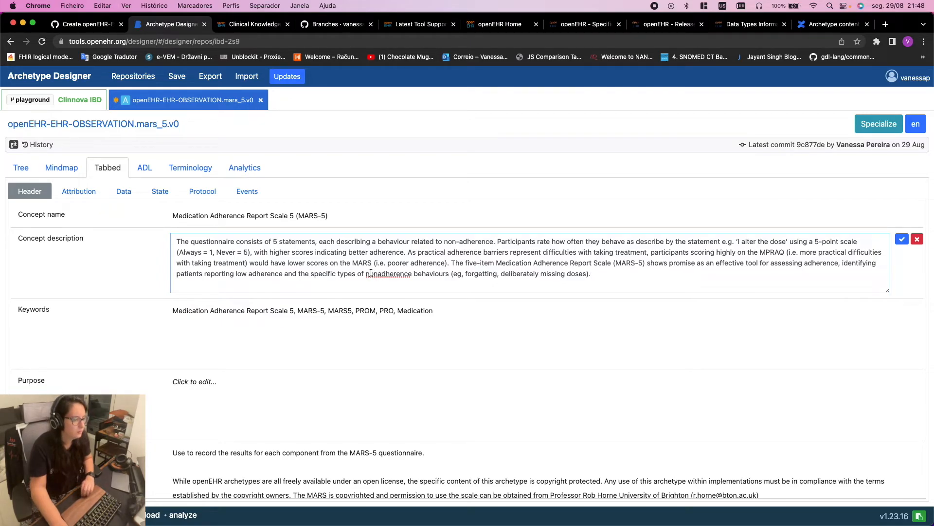
pyautogui.hotkey('ctrl', 'Right')
pyautogui.click(344, 254)
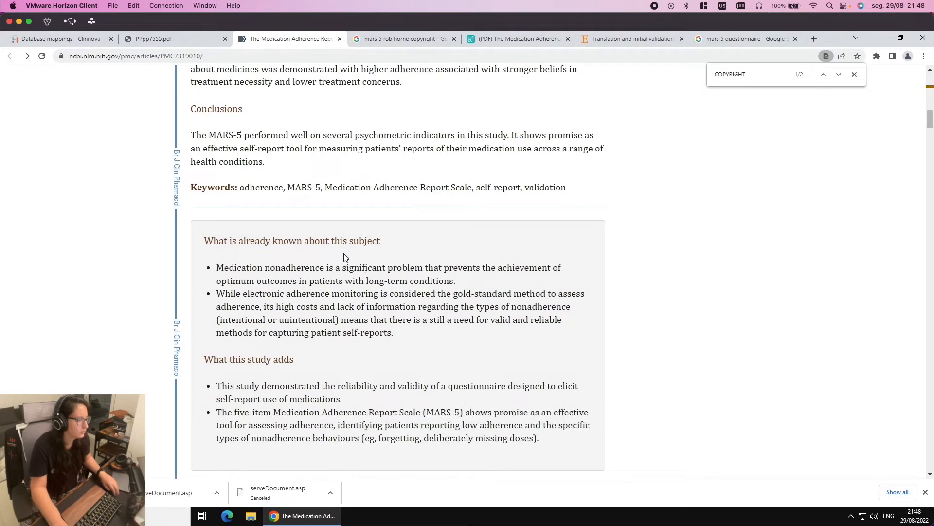
# Search the article for 'mars' to find the Introduction's MARS-5 passage
pyautogui.scroll(2, 344, 257)
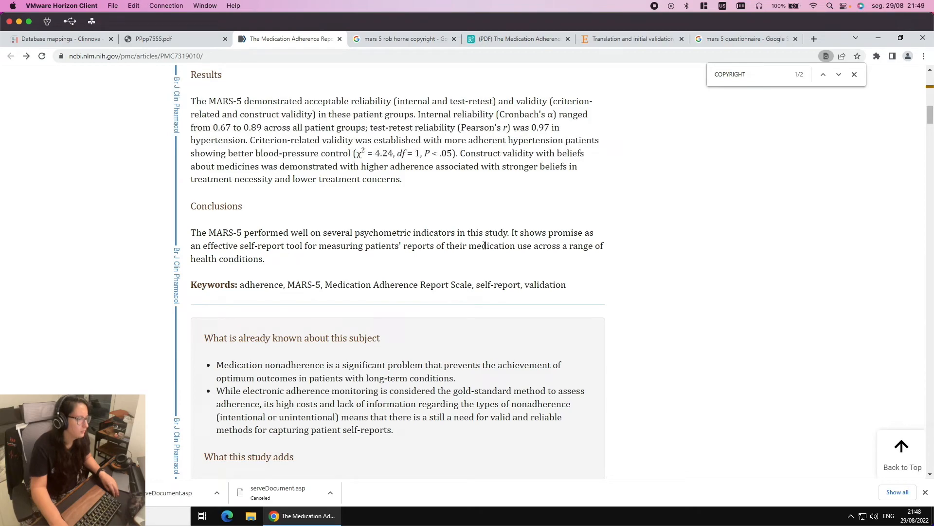
pyautogui.scroll(2, 479, 245)
pyautogui.scroll(2, 375, 239)
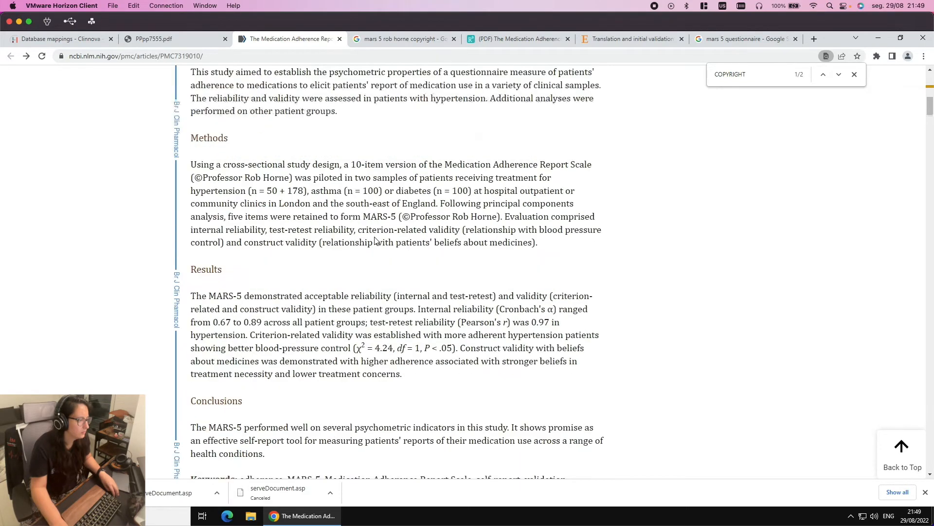
pyautogui.scroll(3, 372, 237)
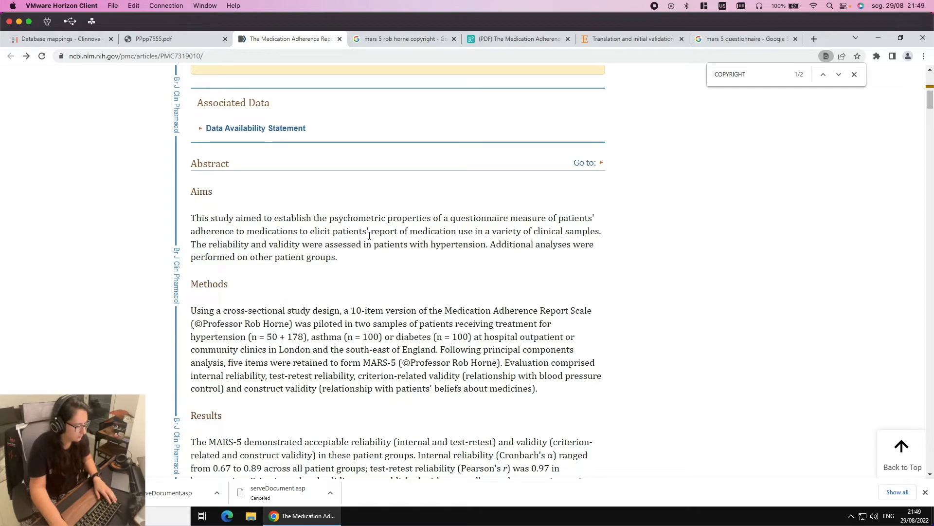
pyautogui.scroll(2, 369, 235)
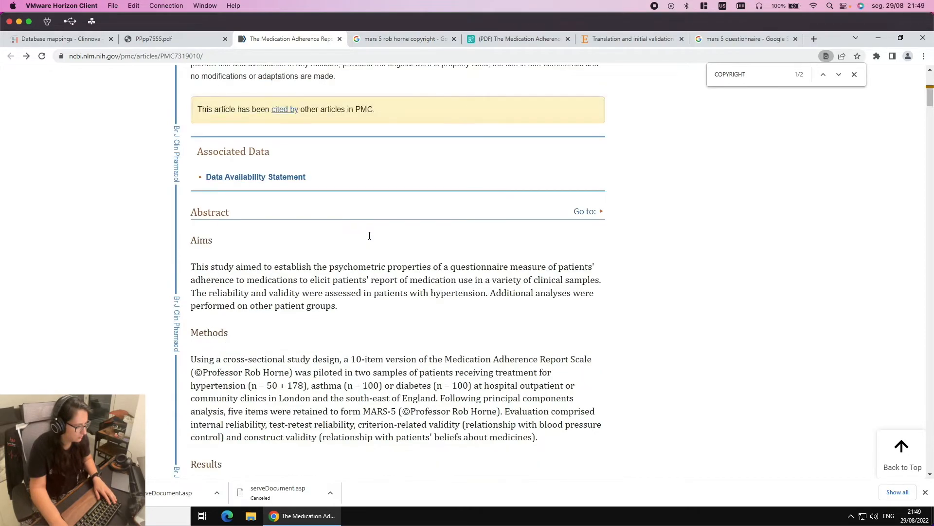
pyautogui.scroll(3, 370, 239)
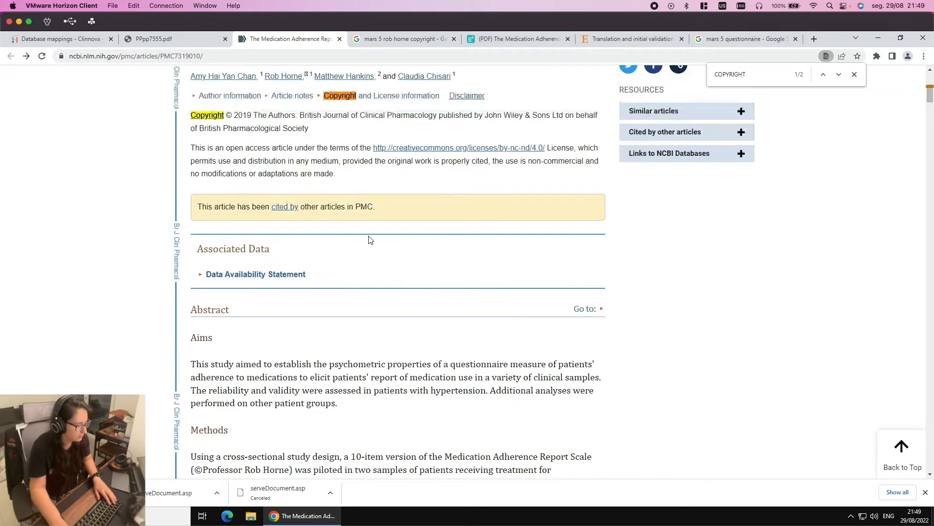
pyautogui.scroll(-8, 399, 326)
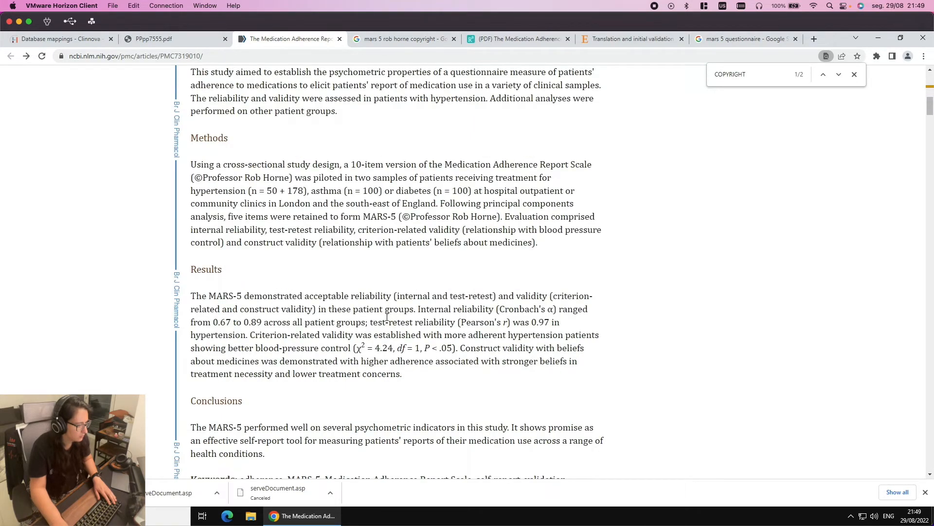
pyautogui.scroll(-3, 387, 317)
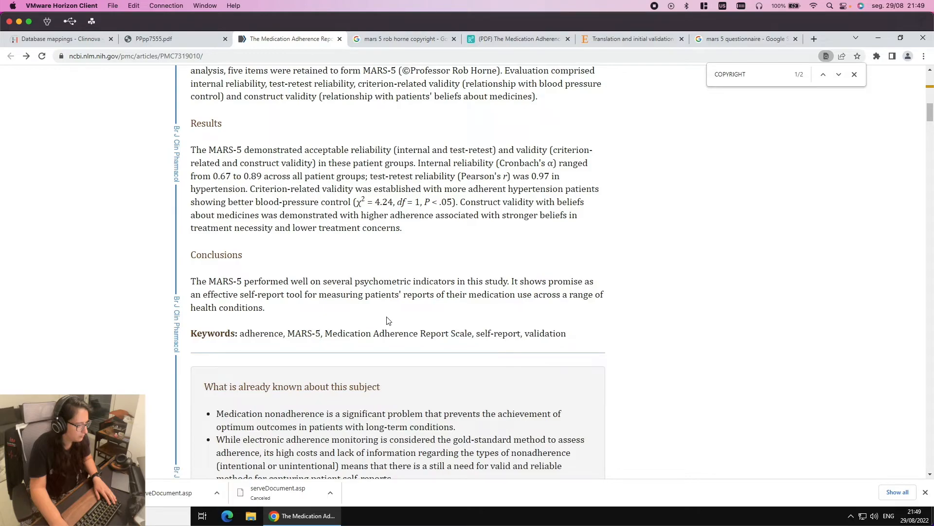
pyautogui.scroll(-4, 388, 320)
pyautogui.scroll(-3, 388, 320)
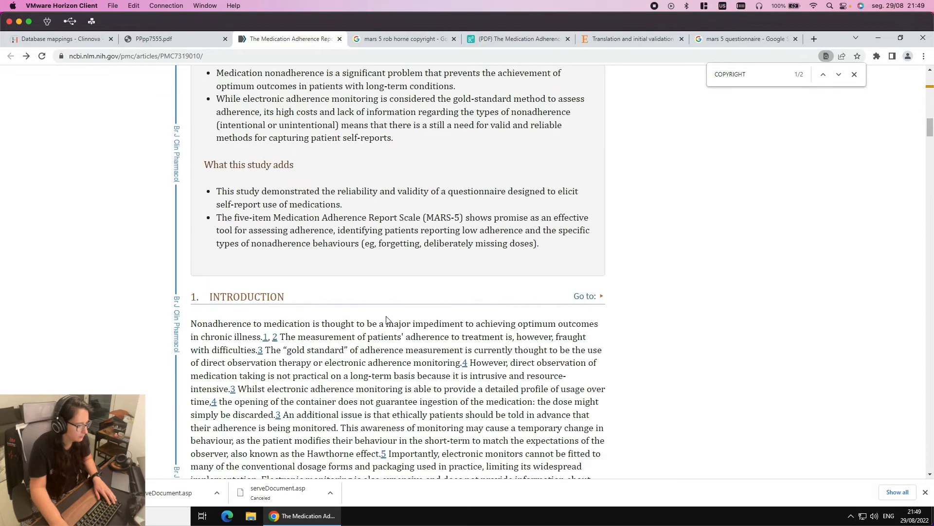
pyautogui.scroll(-3, 387, 320)
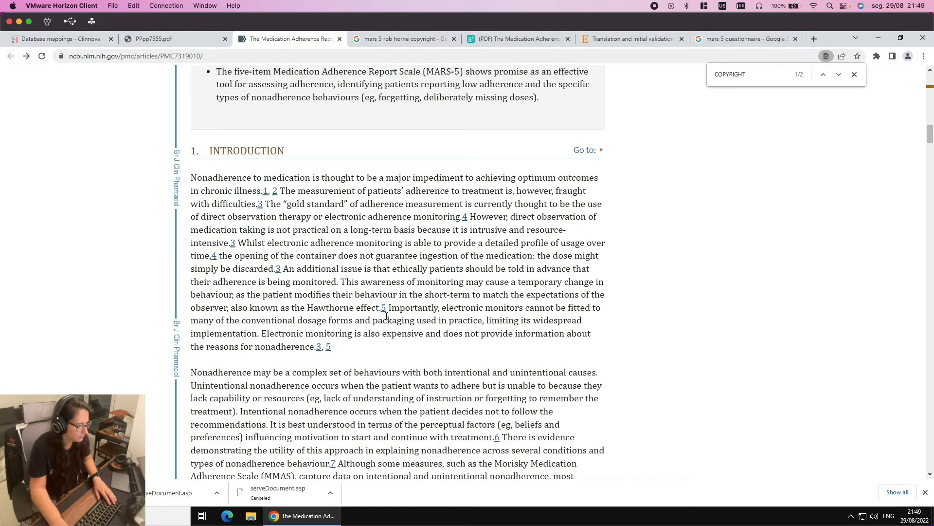
pyautogui.scroll(-4, 387, 316)
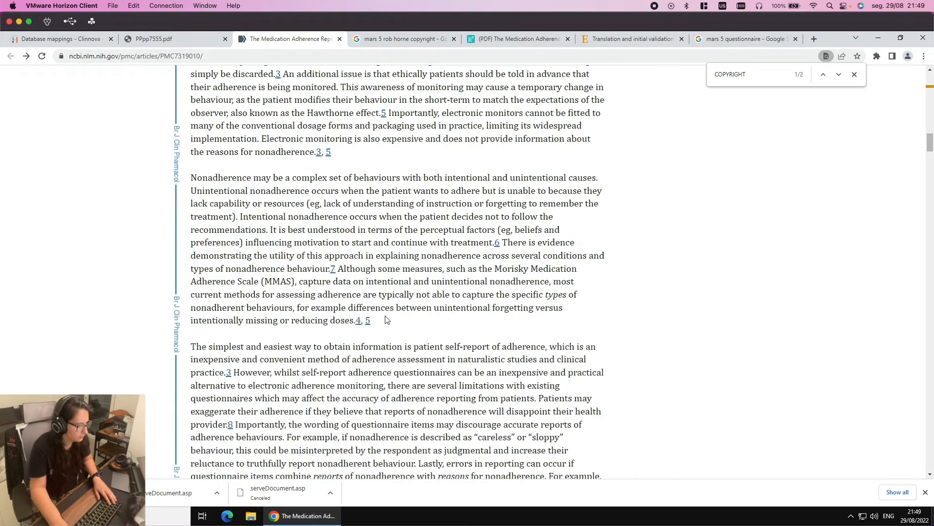
pyautogui.scroll(-3, 387, 319)
pyautogui.scroll(-3, 385, 316)
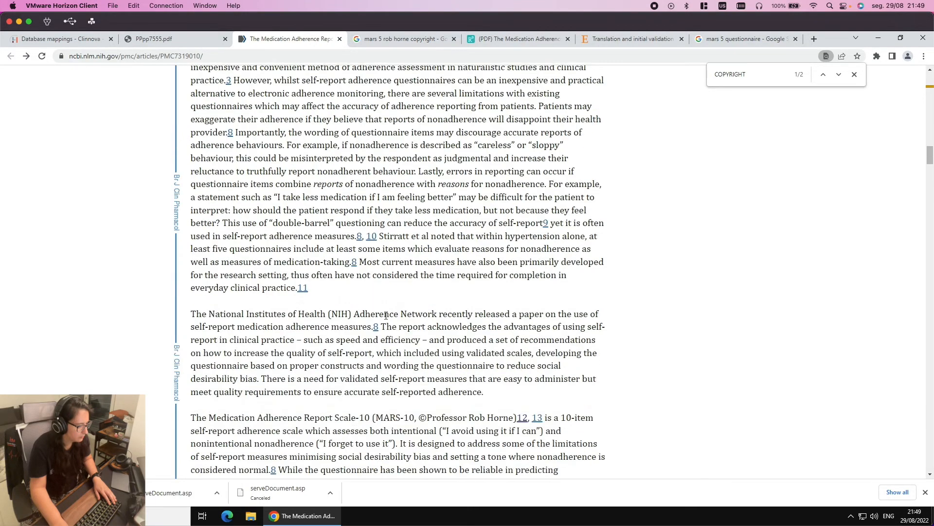
pyautogui.scroll(-3, 385, 316)
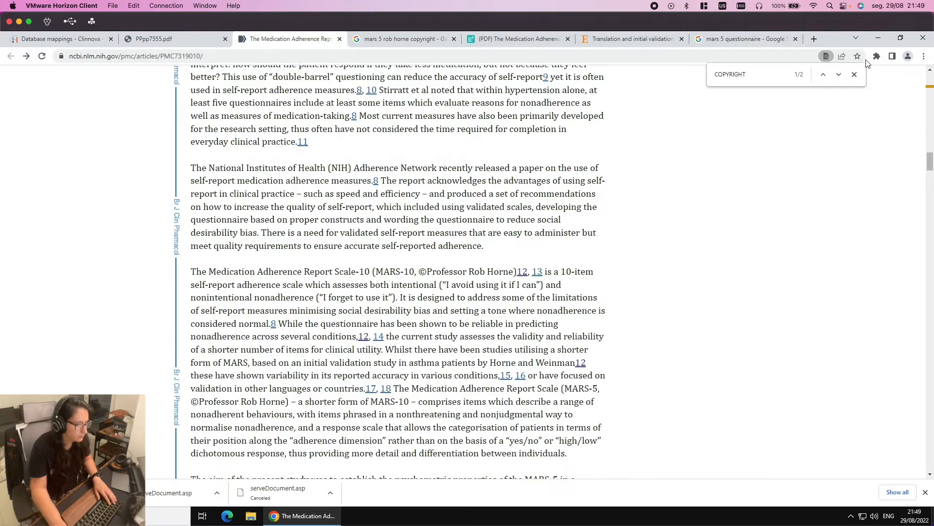
pyautogui.doubleClick(729, 77)
pyautogui.write('mars')
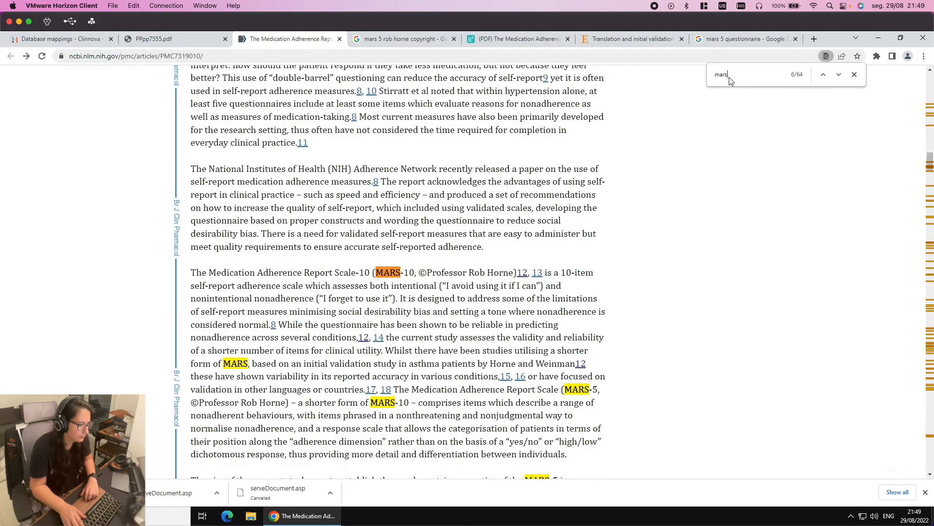
pyautogui.press('Return')
pyautogui.press('Return')
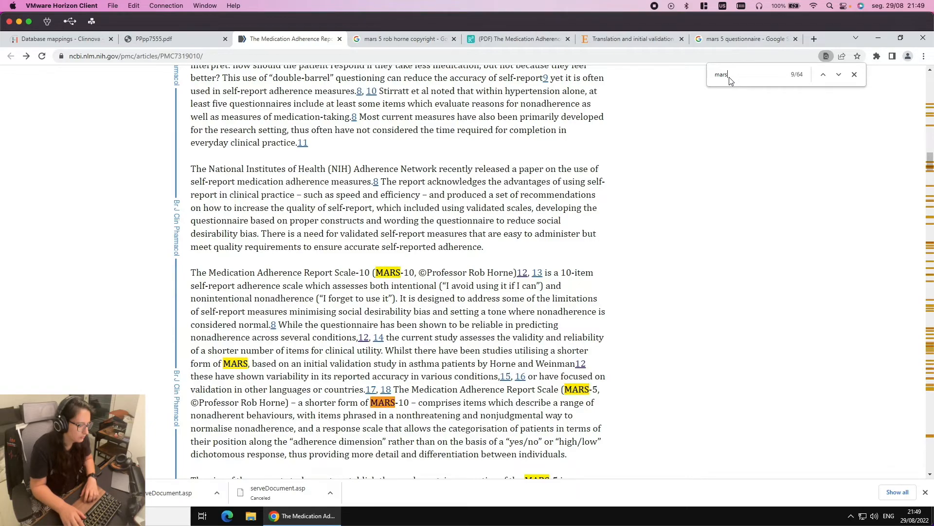
pyautogui.press('Return')
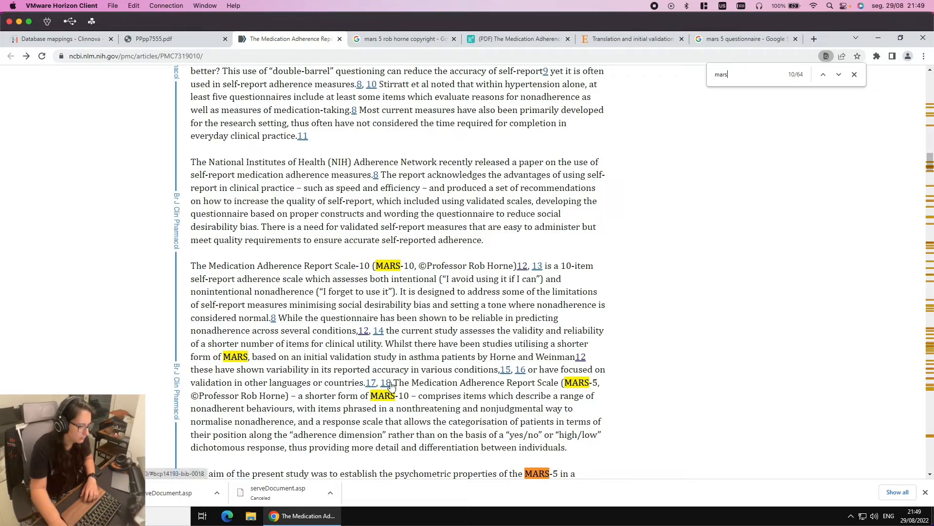
# Copy the paragraph describing MARS-5 as a shorter form of MARS-10
pyautogui.moveTo(393, 380); pyautogui.dragTo(567, 448)
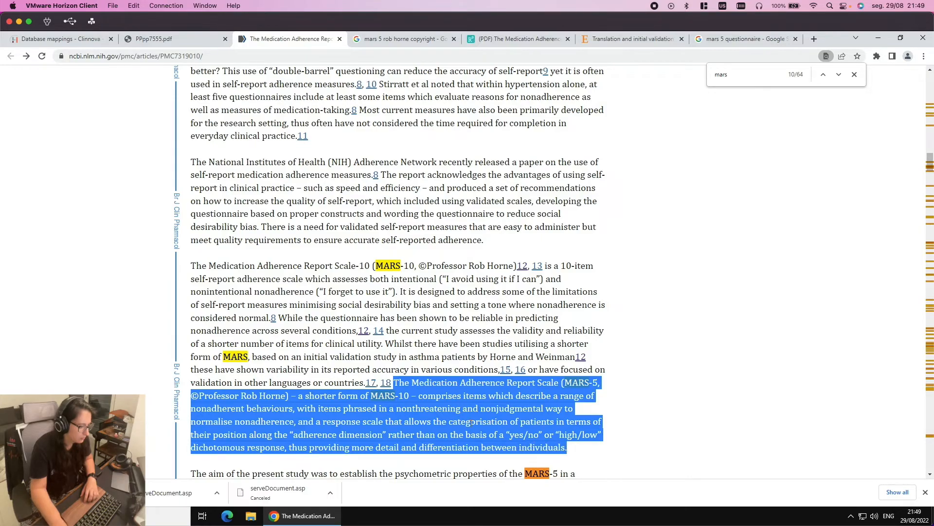
pyautogui.rightClick(471, 422)
pyautogui.click(484, 435)
pyautogui.hotkey('ctrl', 'Left')
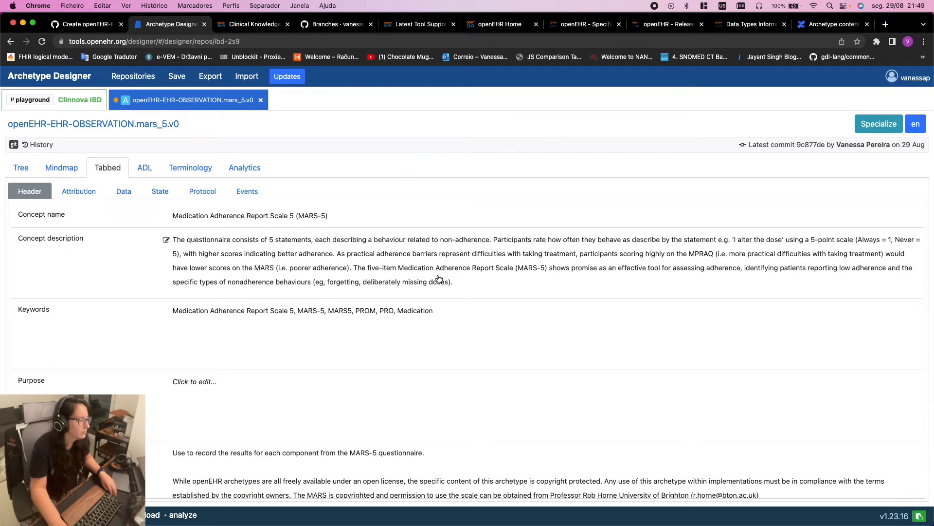
# Rewrite the Concept description around the pasted shorter-form MARS-5 paragraph and save it
pyautogui.click(392, 269)
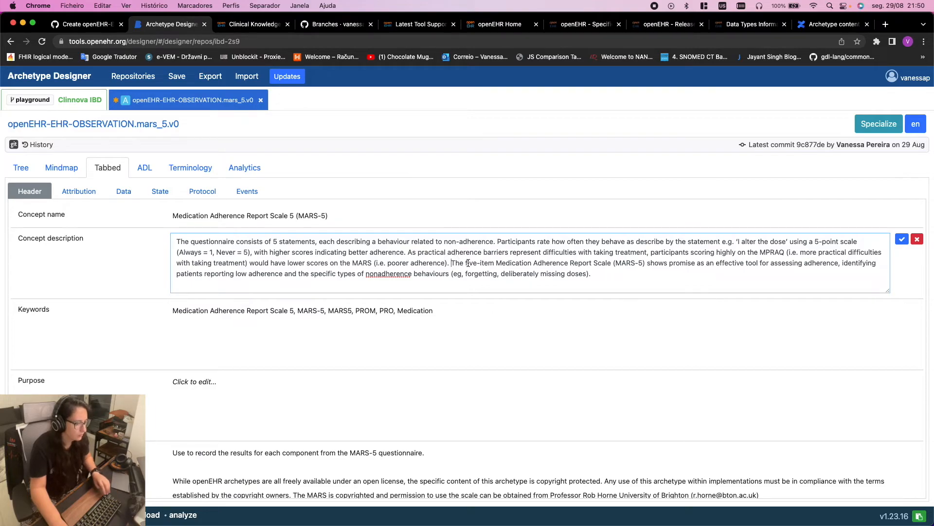
pyautogui.press('super+v')
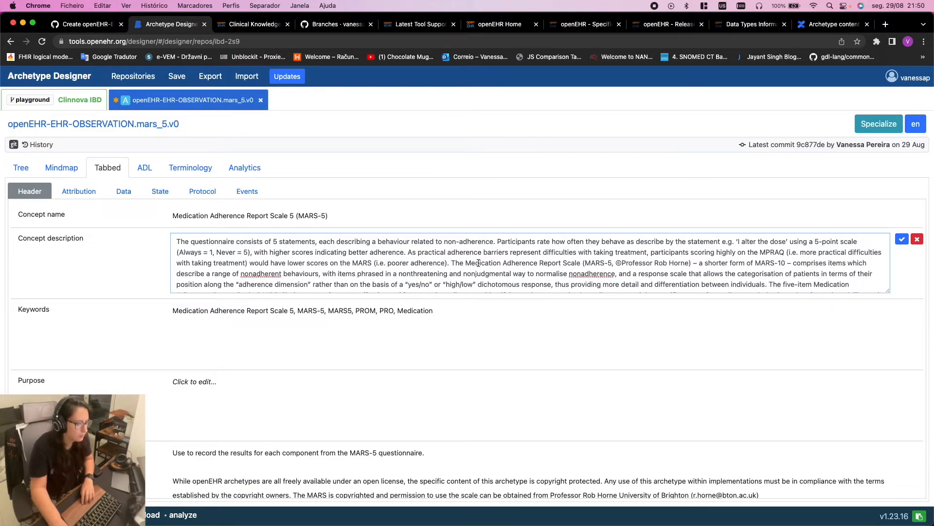
pyautogui.moveTo(452, 265); pyautogui.dragTo(156, 225)
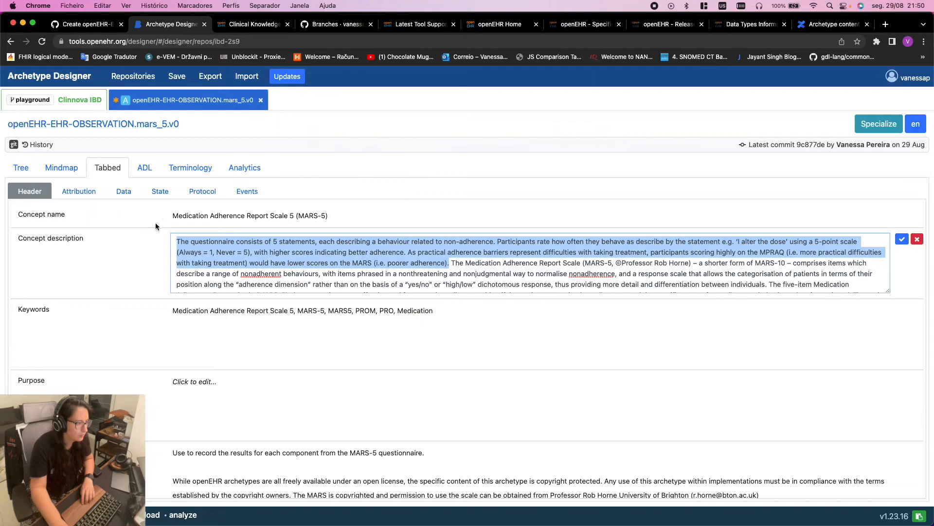
pyautogui.press('BackSpace')
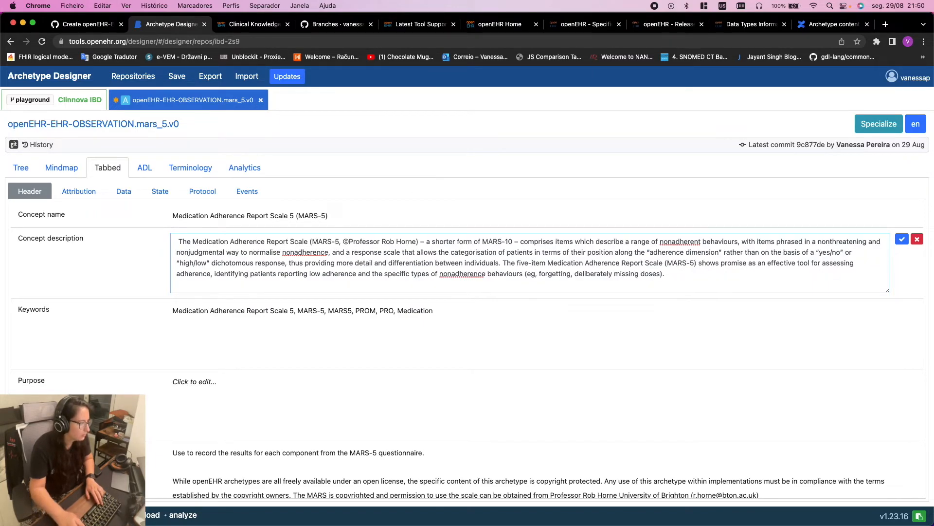
pyautogui.press('BackSpace')
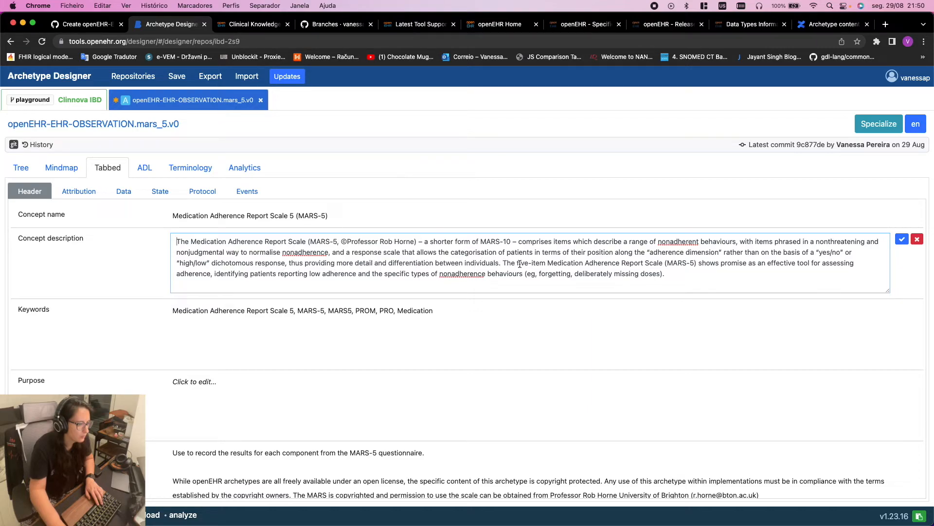
pyautogui.moveTo(696, 262); pyautogui.dragTo(564, 266)
pyautogui.click(578, 265)
pyautogui.moveTo(672, 276); pyautogui.dragTo(503, 268)
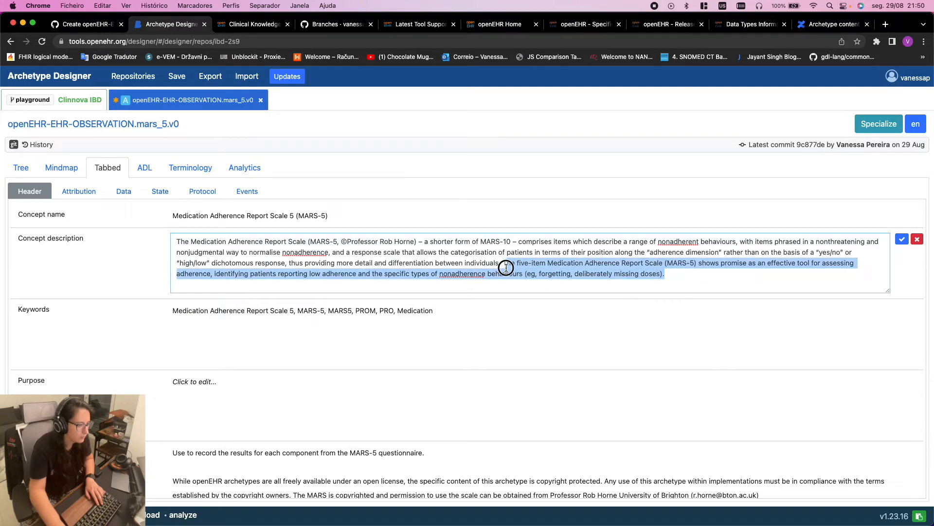
pyautogui.press('BackSpace')
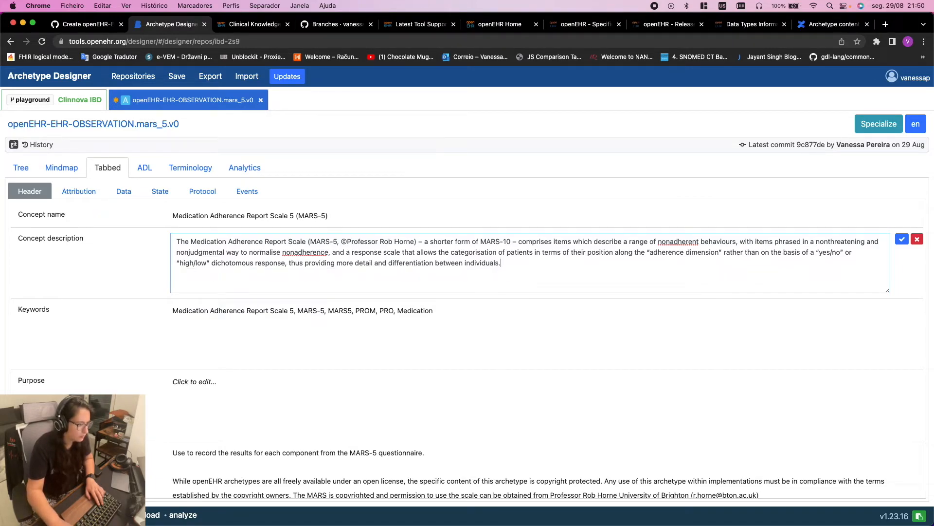
pyautogui.press('super+v')
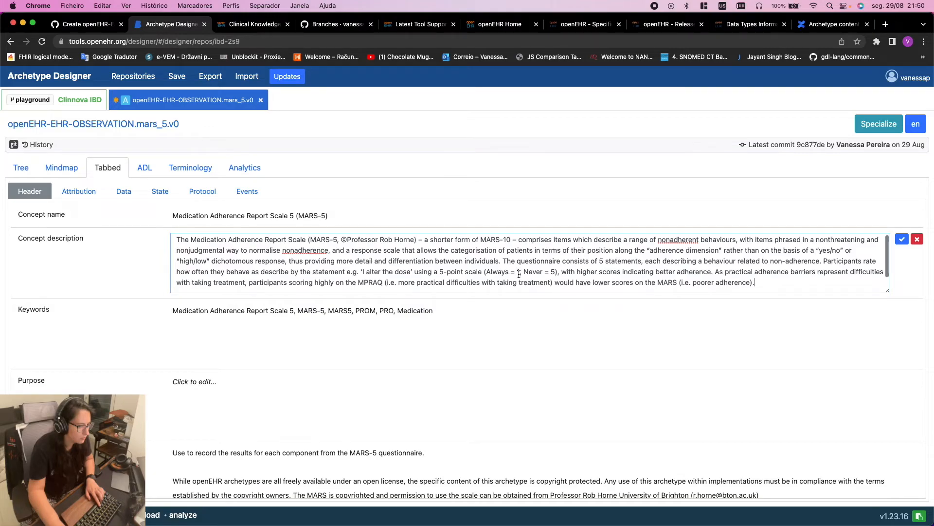
pyautogui.press('Return')
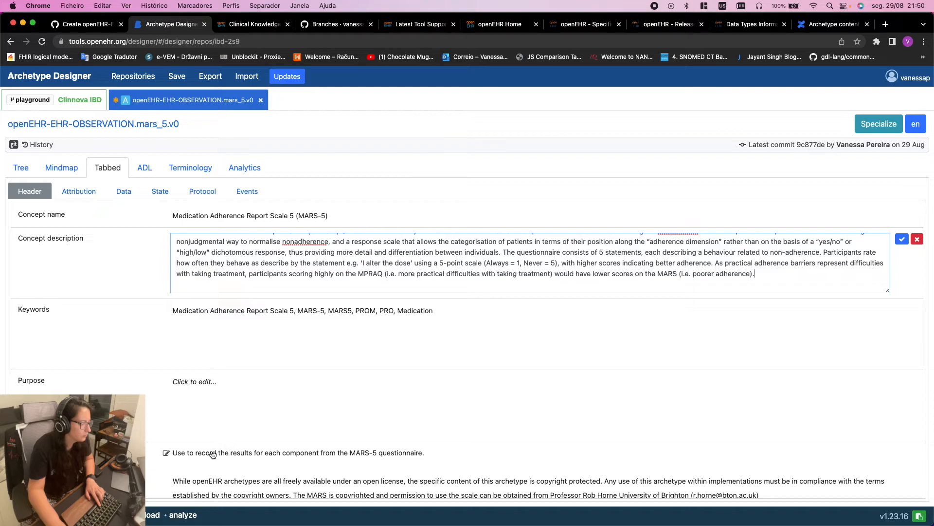
pyautogui.click(284, 455)
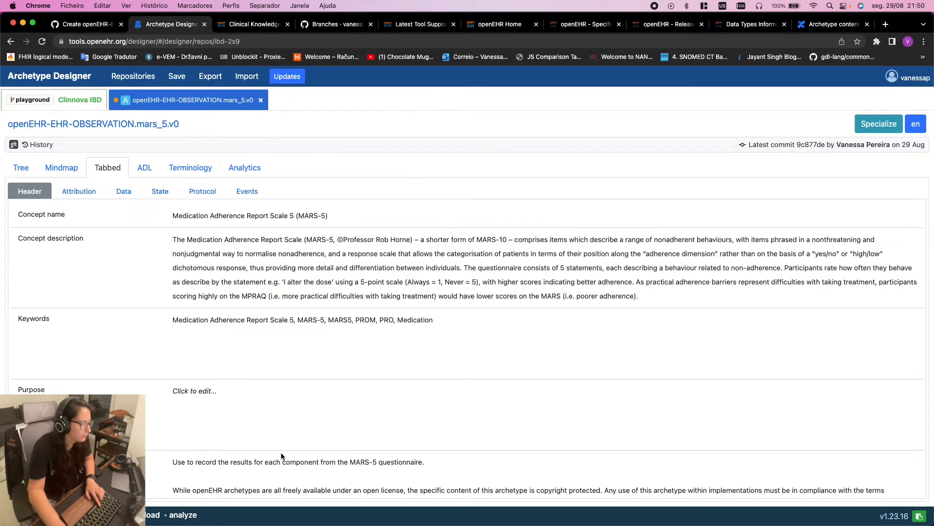
# Set Purpose to 'To record the results for each component from the MARS-5 questionnaire.'
pyautogui.click(277, 469)
pyautogui.tripleClick(274, 466)
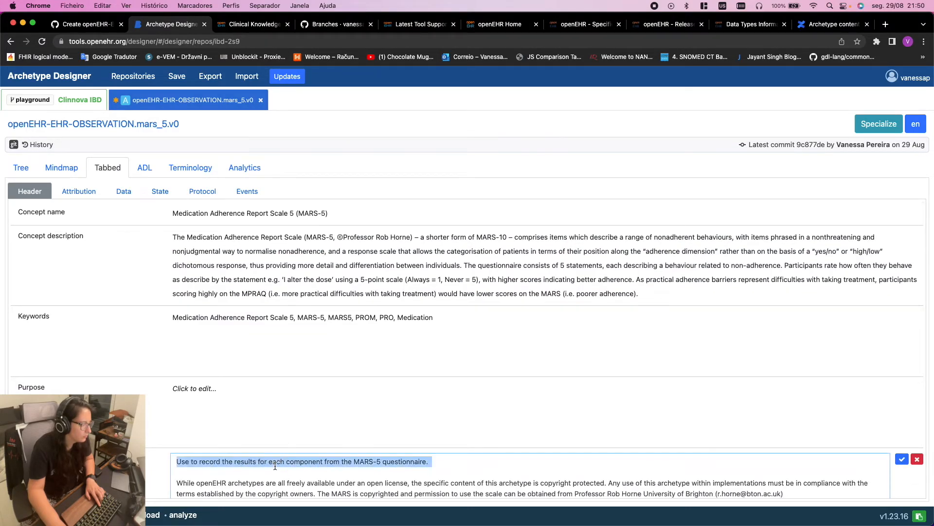
pyautogui.click(194, 387)
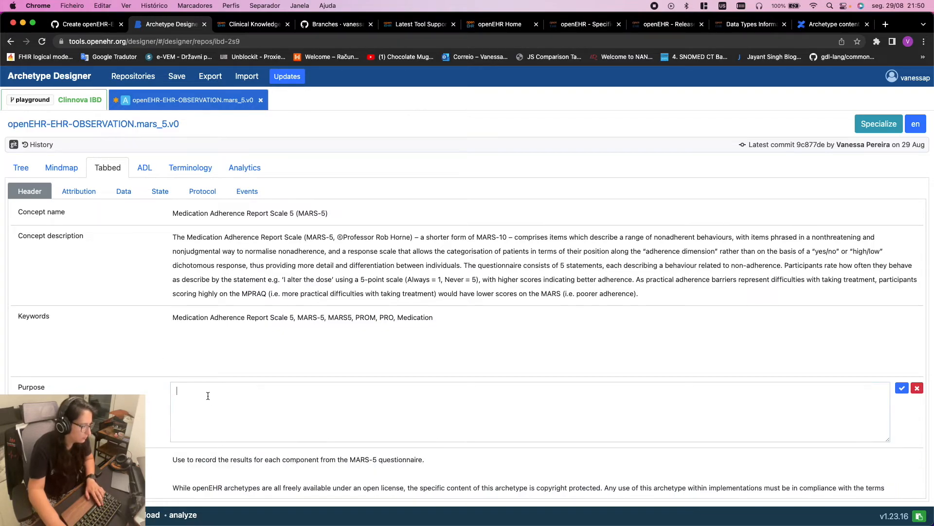
pyautogui.press('super+v')
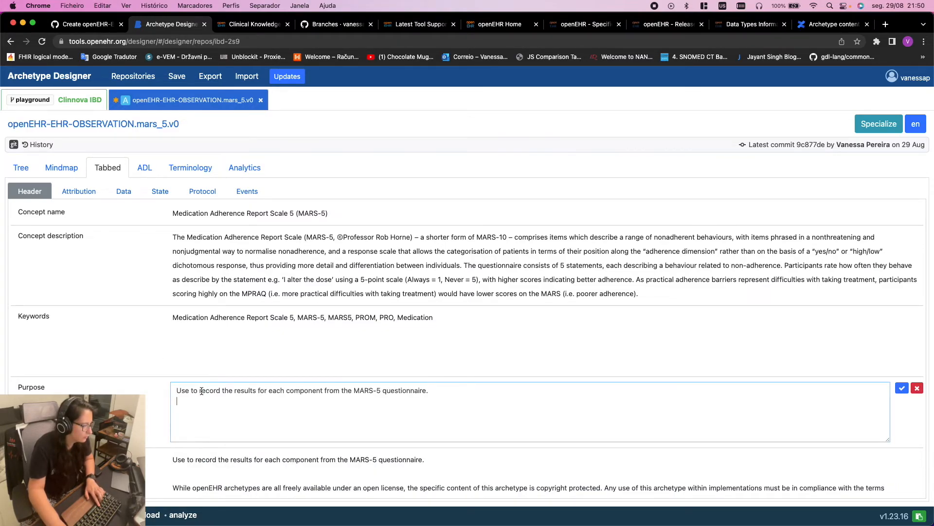
pyautogui.moveTo(195, 390); pyautogui.dragTo(177, 390)
pyautogui.write('To')
pyautogui.click(461, 359)
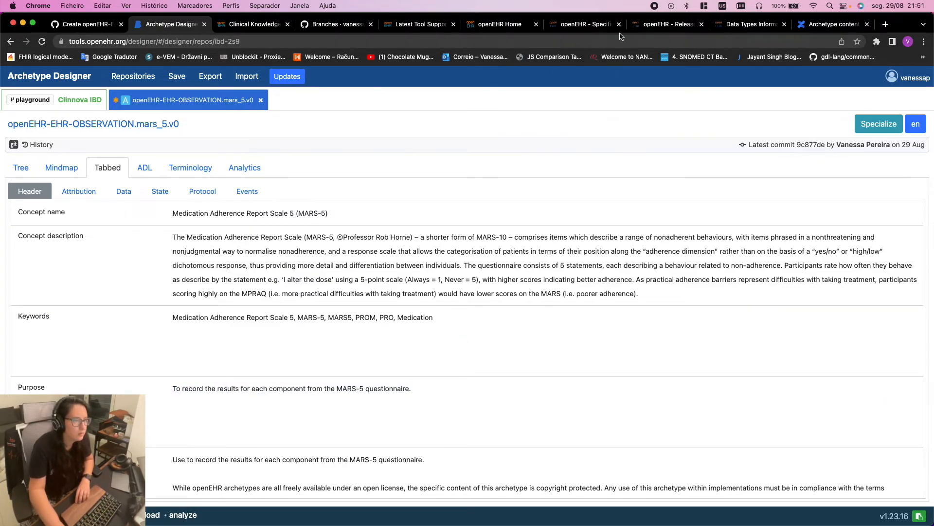
pyautogui.press('super+Tab')
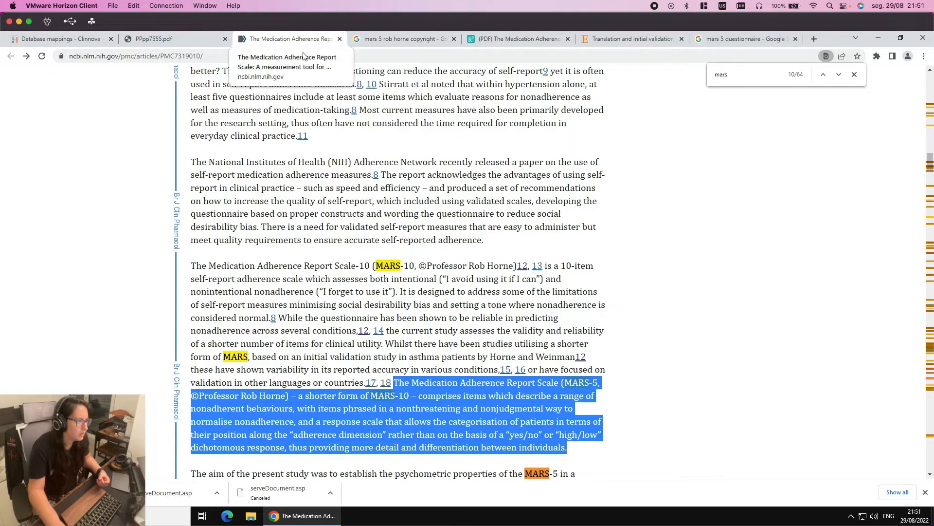
# Replace the copyright search query with 'mars 5 scoring' and run it
pyautogui.click(416, 47)
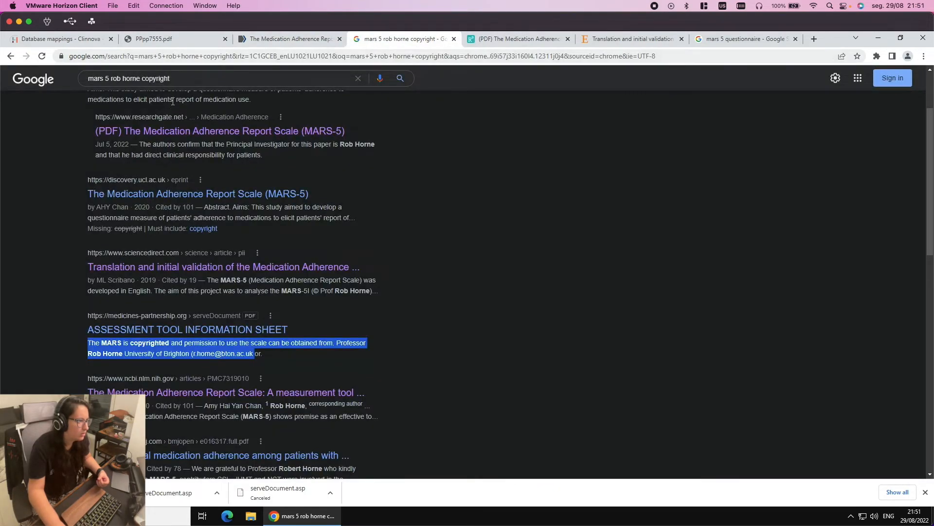
pyautogui.moveTo(113, 79); pyautogui.dragTo(251, 89)
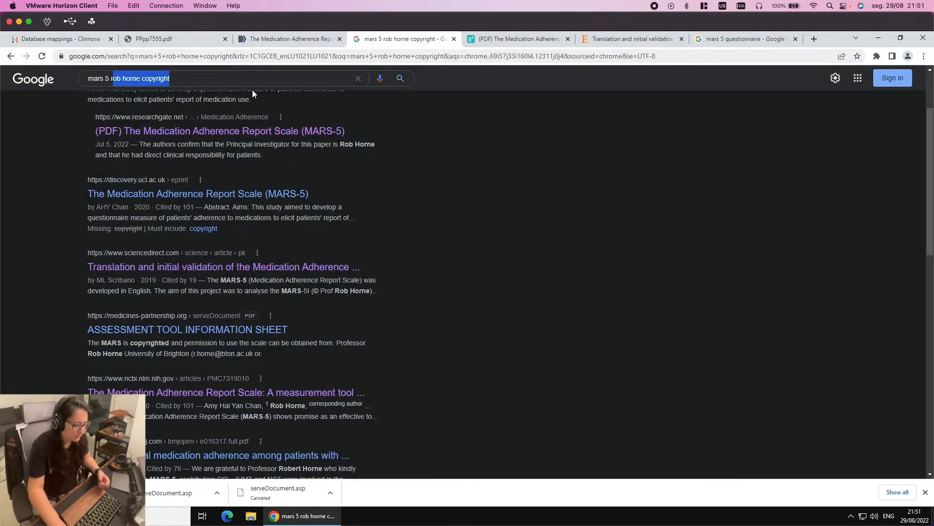
pyautogui.press('BackSpace')
pyautogui.write('sore')
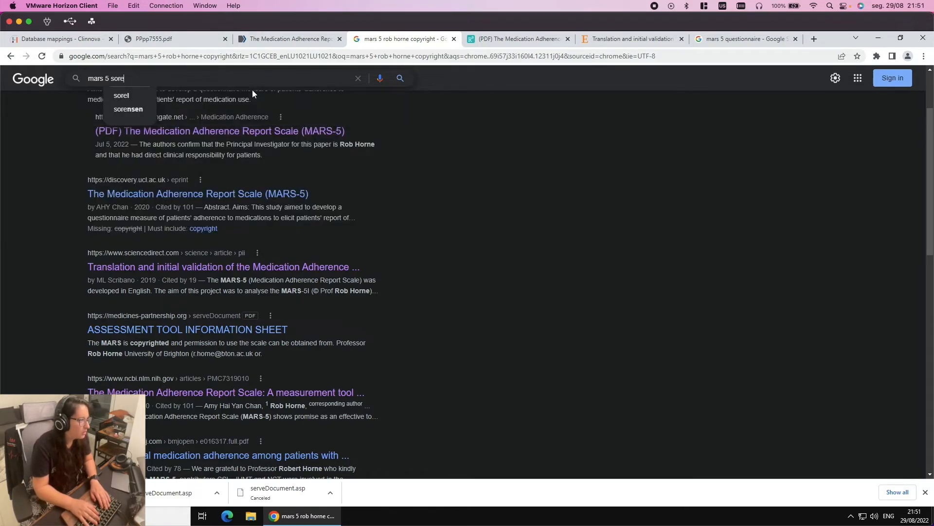
pyautogui.press('BackSpace')
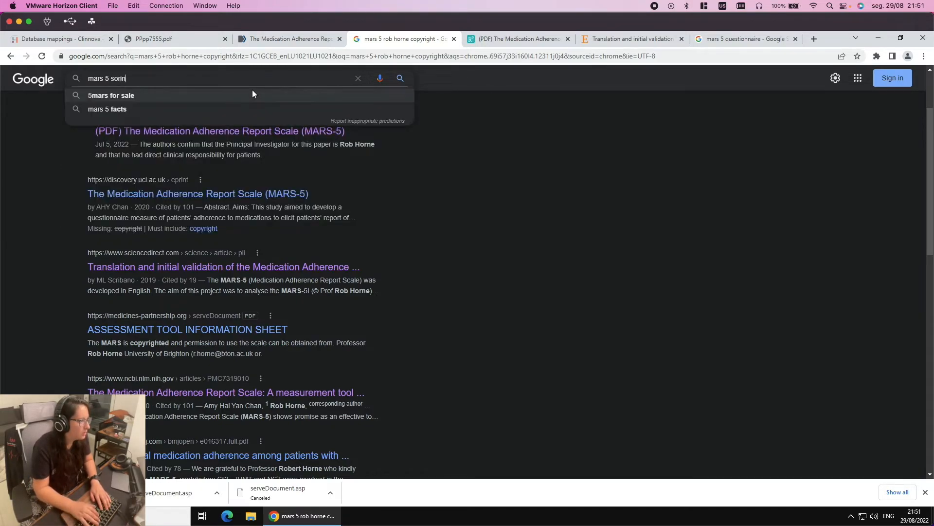
pyautogui.write('ing')
pyautogui.press('BackSpace')
pyautogui.press('BackSpace')
pyautogui.press('BackSpace')
pyautogui.press('BackSpace')
pyautogui.press('BackSpace')
pyautogui.write('co')
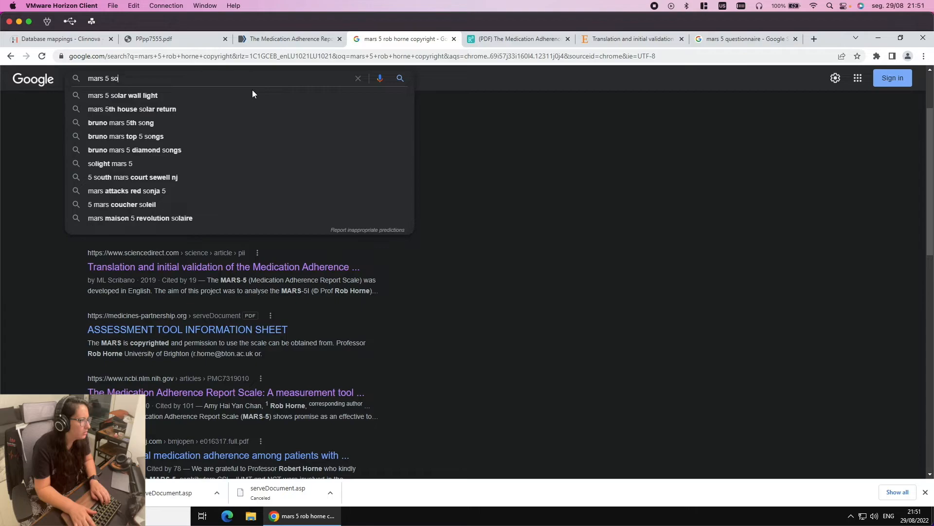
pyautogui.write('ring')
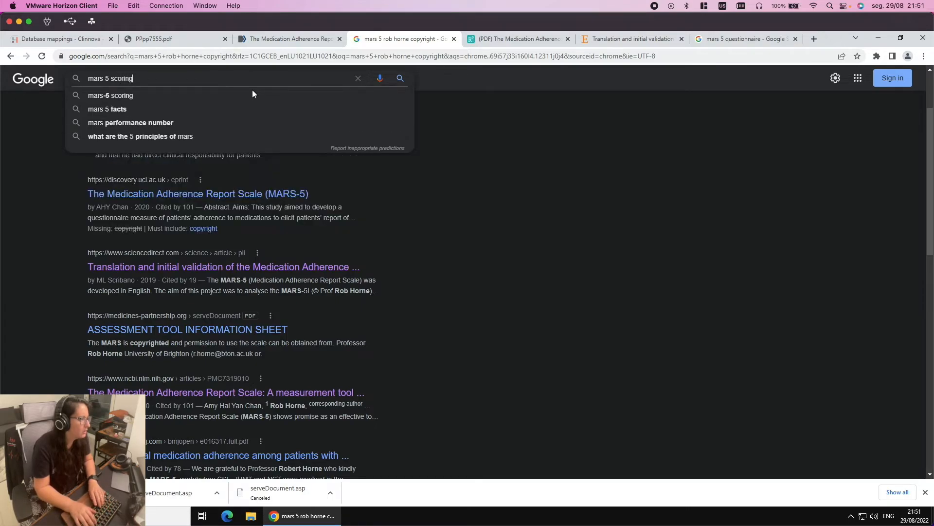
pyautogui.press('Return')
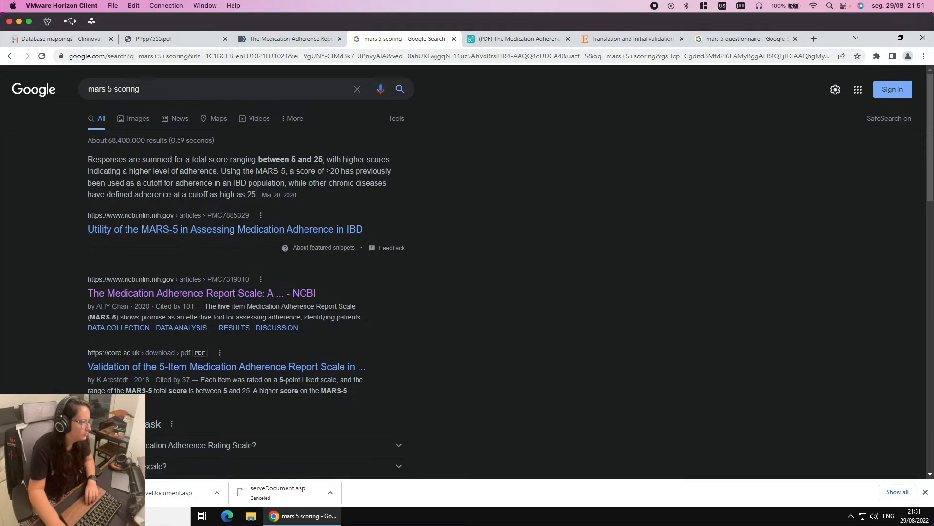
# Open 'Utility of the MARS-5 in Assessing Medication Adherence in IBD' and select its MARS-5 scoring paragraph
pyautogui.click(210, 231)
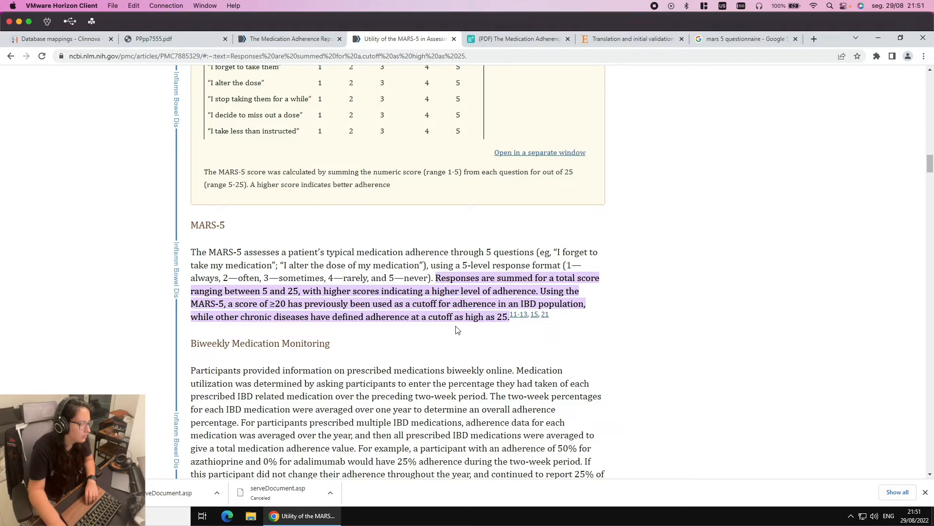
pyautogui.moveTo(511, 317)
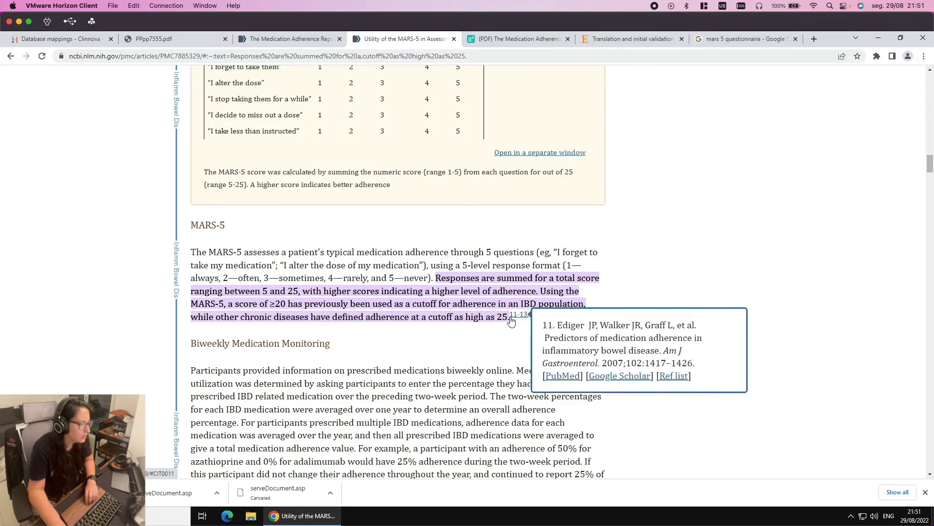
pyautogui.moveTo(506, 316); pyautogui.dragTo(191, 252)
pyautogui.press('super+c')
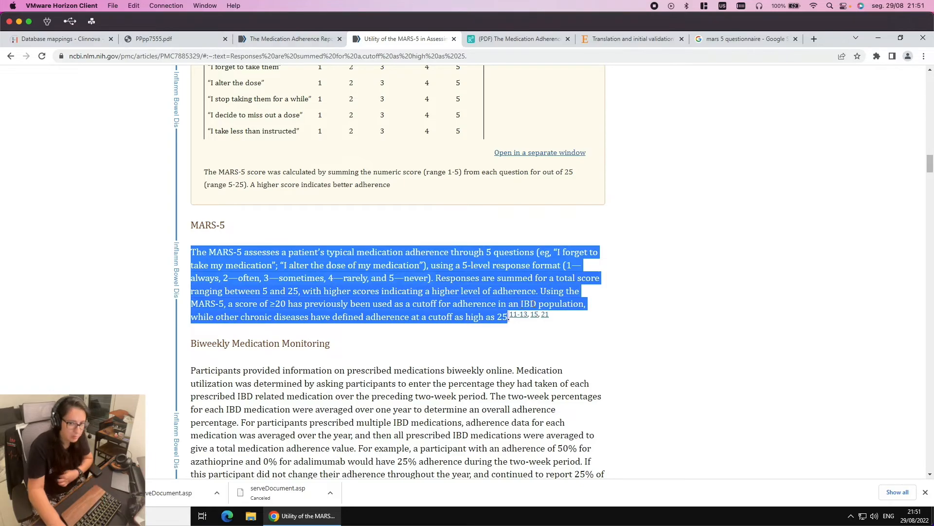
pyautogui.hotkey('ctrl', 'Left')
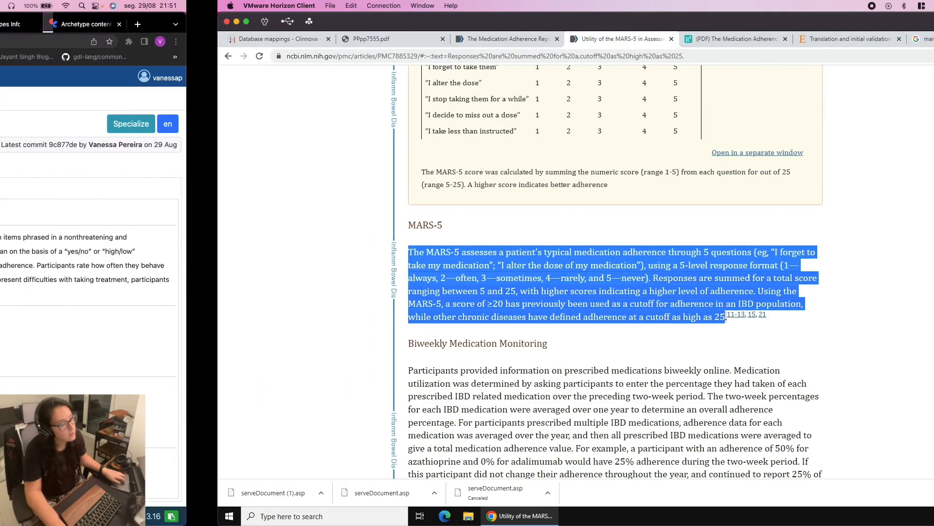
# Replace the one-line Purpose with the MARS-5 paragraph on totals between 5 and 25
pyautogui.scroll(-4, 277, 360)
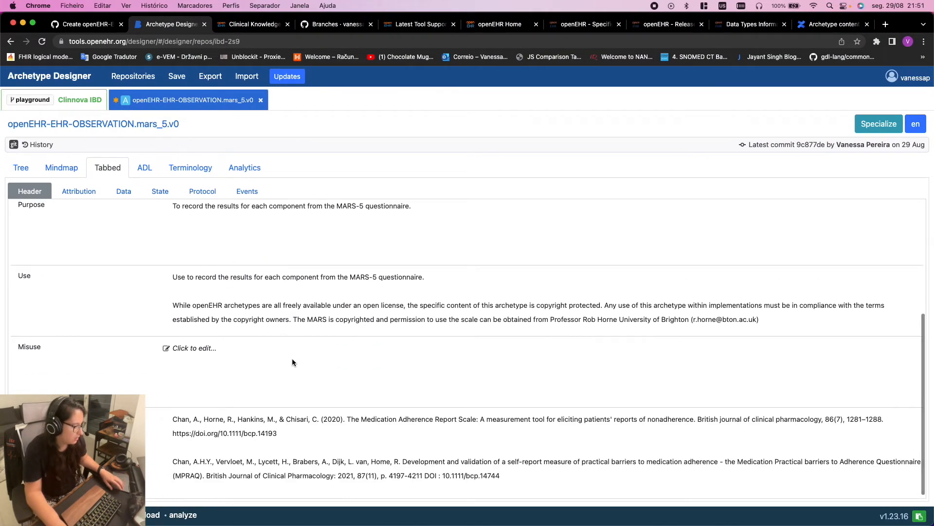
pyautogui.scroll(2, 224, 355)
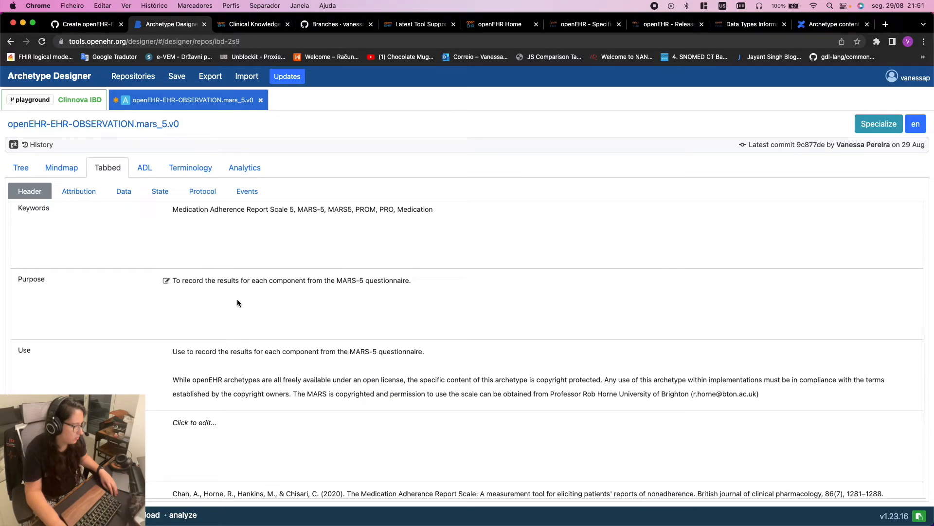
pyautogui.click(220, 281)
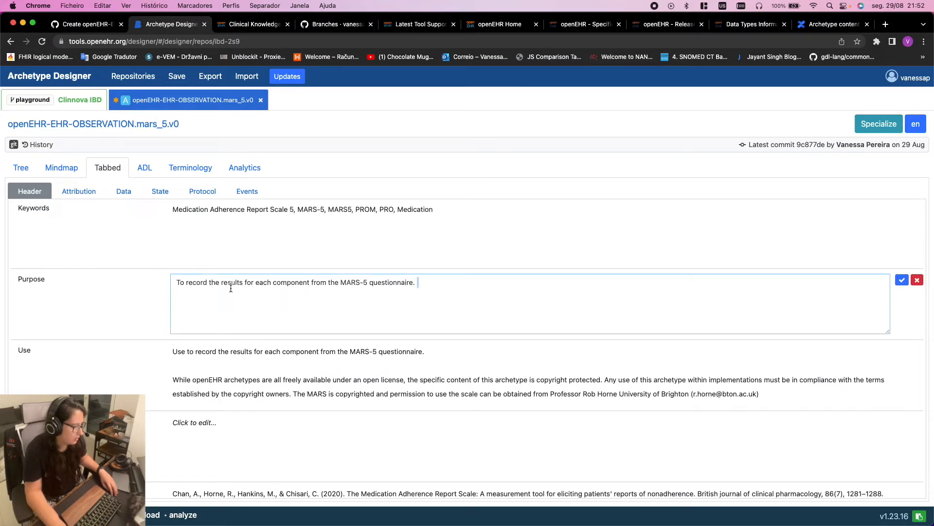
pyautogui.tripleClick(230, 285)
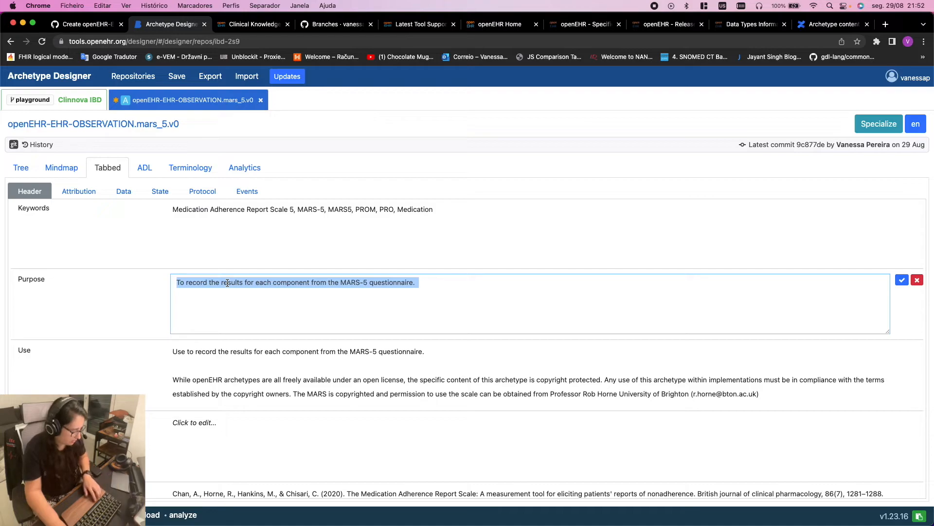
pyautogui.press('super+v')
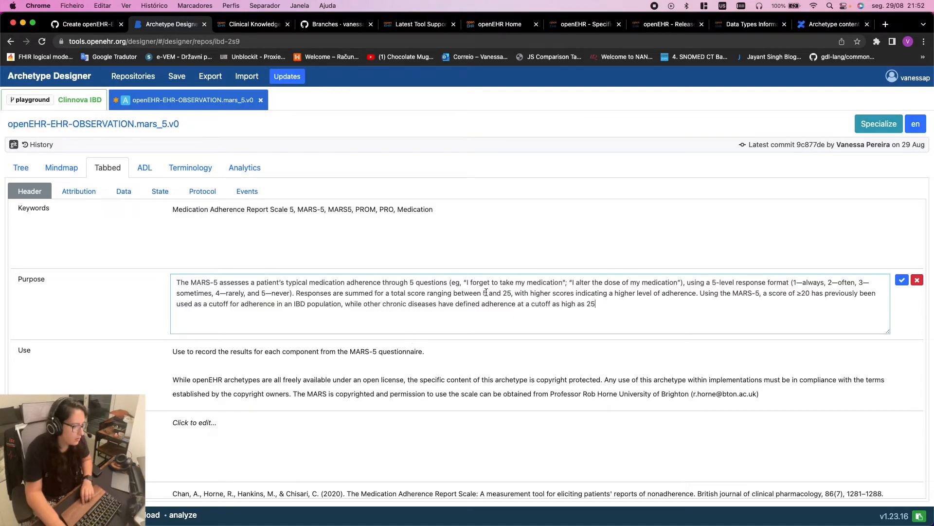
pyautogui.moveTo(332, 292); pyautogui.dragTo(514, 294)
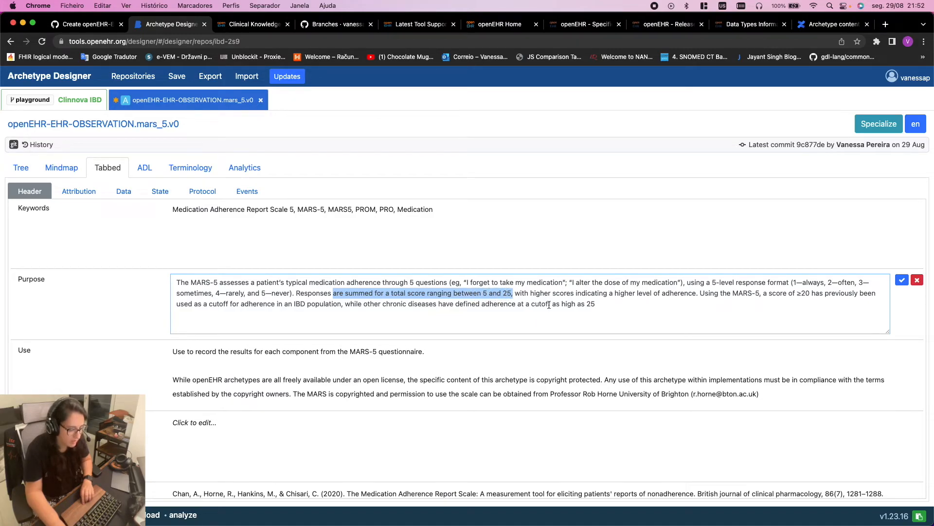
pyautogui.click(666, 286)
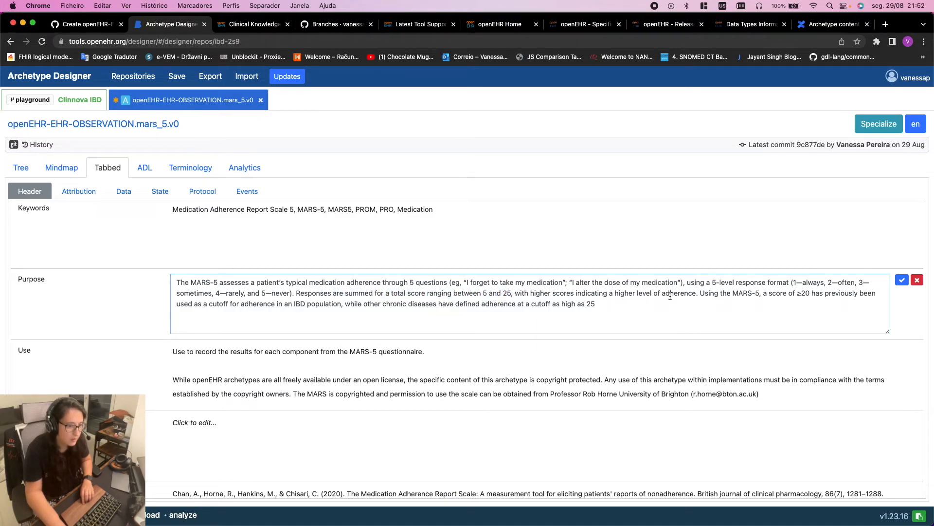
# Bound the Total score count in the Tree view to minimum 5, maximum 25
pyautogui.click(21, 167)
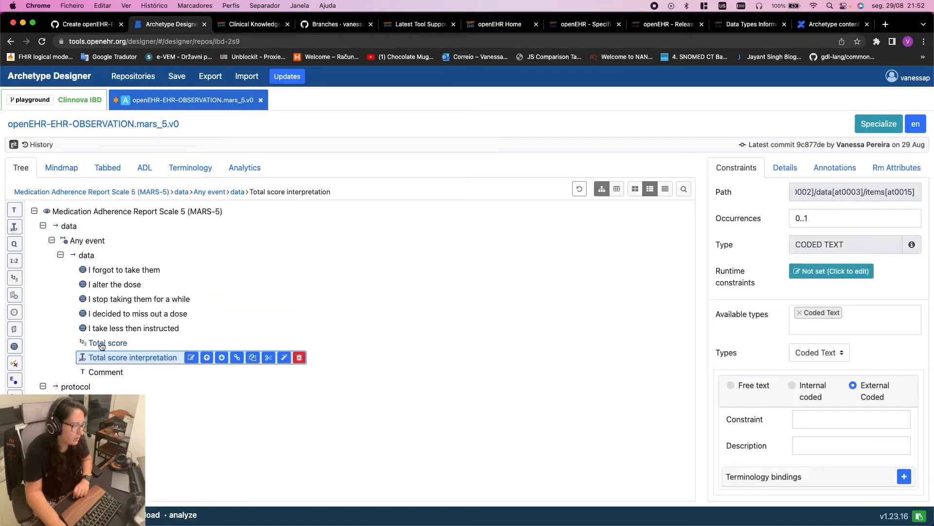
pyautogui.click(108, 343)
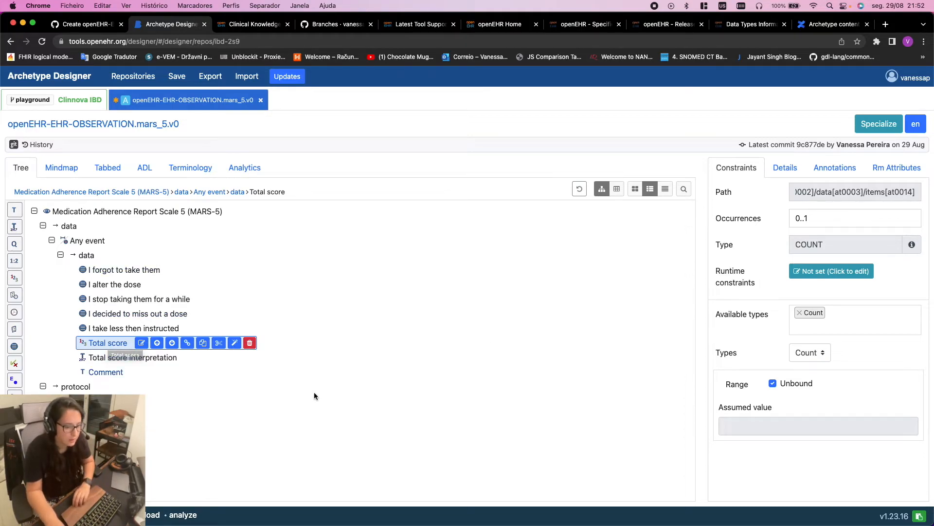
pyautogui.click(772, 386)
pyautogui.click(809, 395)
pyautogui.press('BackSpace')
pyautogui.write('5')
pyautogui.press('BackSpace')
pyautogui.write('25')
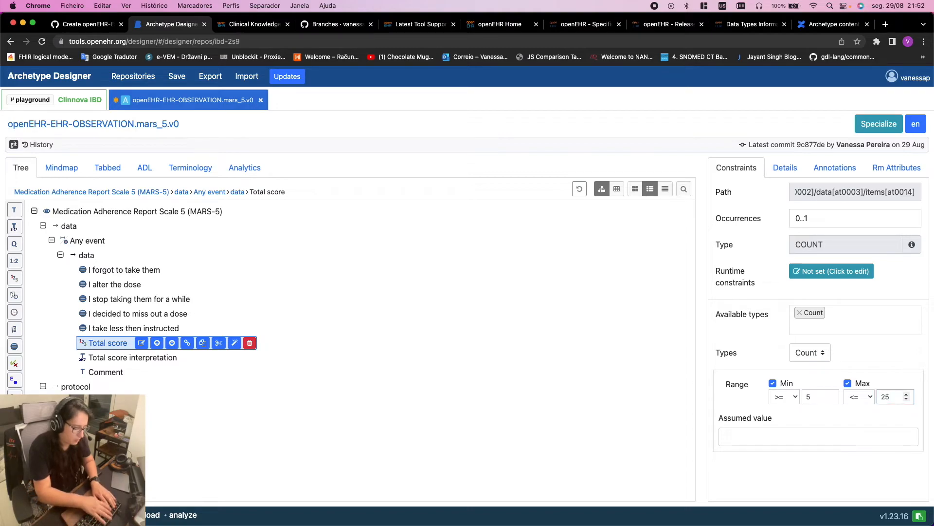
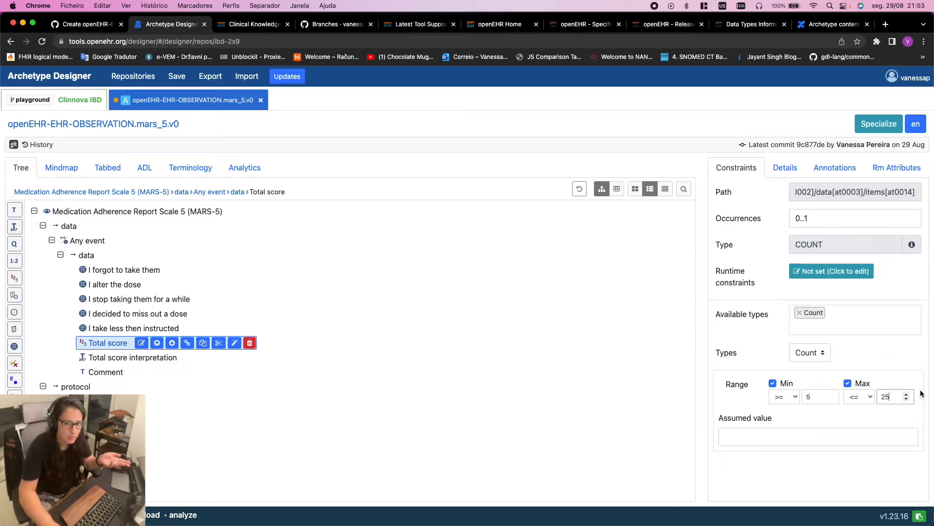
# Review the five MARS-5 question items, returning to 'I forgot to take them'
pyautogui.click(125, 269)
pyautogui.click(122, 284)
pyautogui.click(128, 300)
pyautogui.click(125, 314)
pyautogui.click(125, 329)
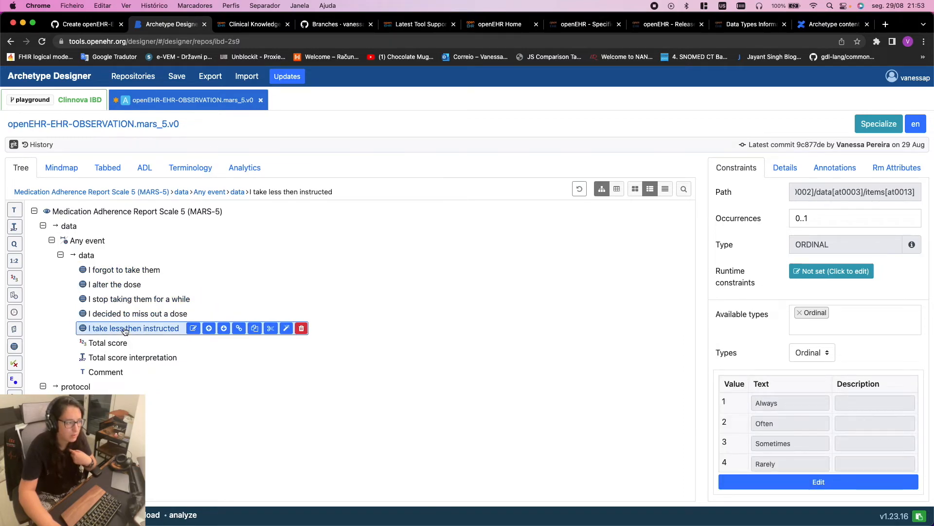
pyautogui.click(130, 270)
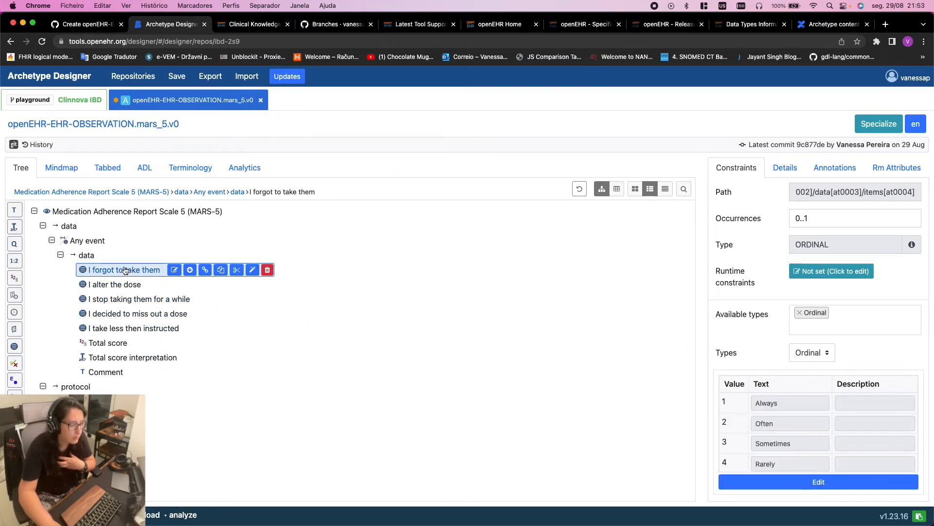
# Change occurrences of the first three question items from 0..1 to 1..1
pyautogui.click(795, 217)
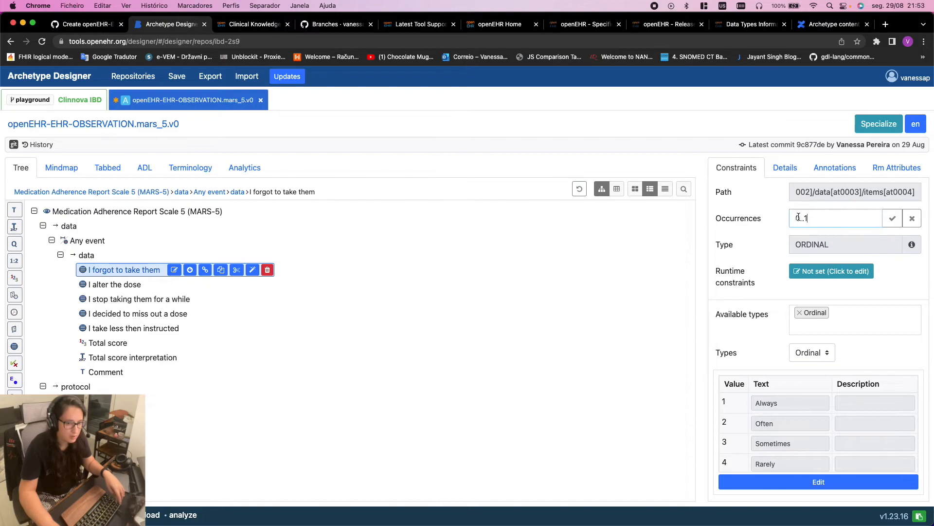
pyautogui.click(109, 285)
pyautogui.click(798, 217)
pyautogui.click(801, 218)
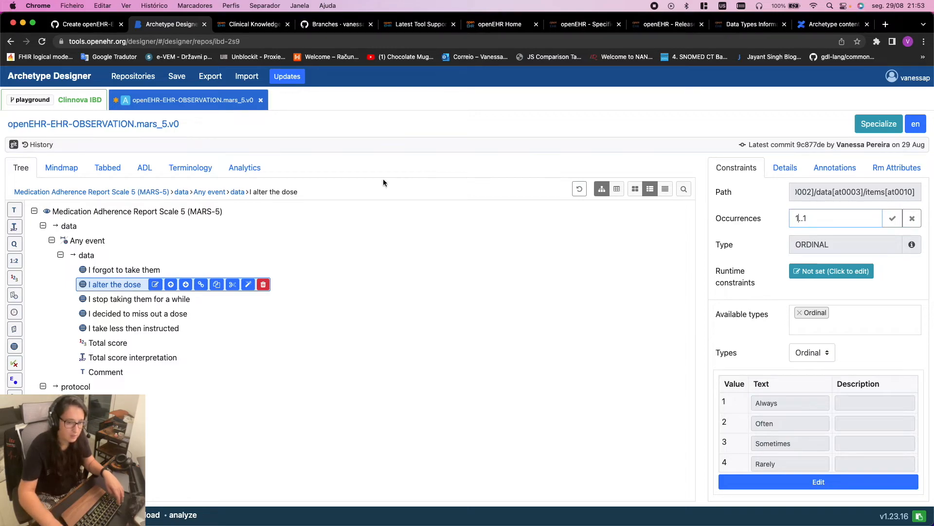
pyautogui.click(116, 299)
pyautogui.click(800, 218)
pyautogui.click(800, 219)
pyautogui.press('BackSpace')
pyautogui.write('1')
pyautogui.press('Return')
pyautogui.press('Down')
# Set 'I decided to miss out a dose', 'I take less then instructed' and Total score to 1..1
pyautogui.click(799, 218)
pyautogui.press('BackSpace')
pyautogui.write('1')
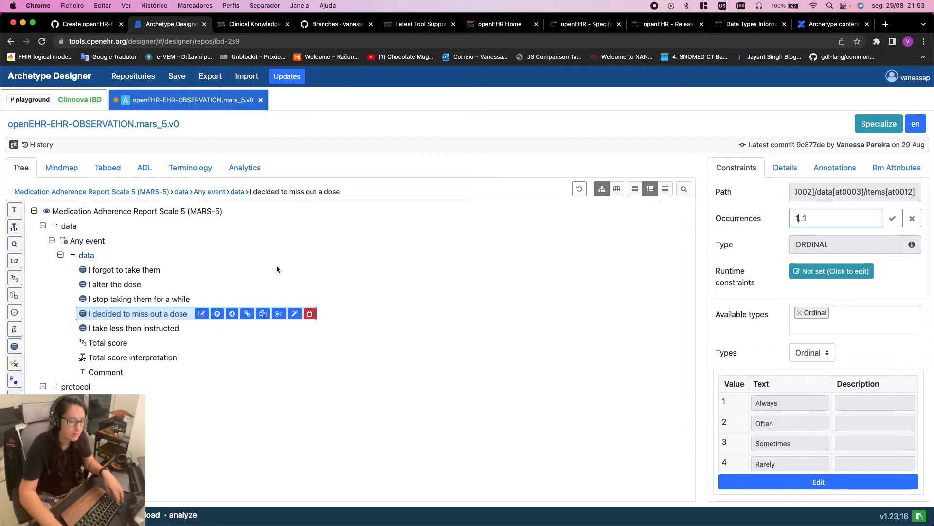
pyautogui.click(173, 327)
pyautogui.click(803, 218)
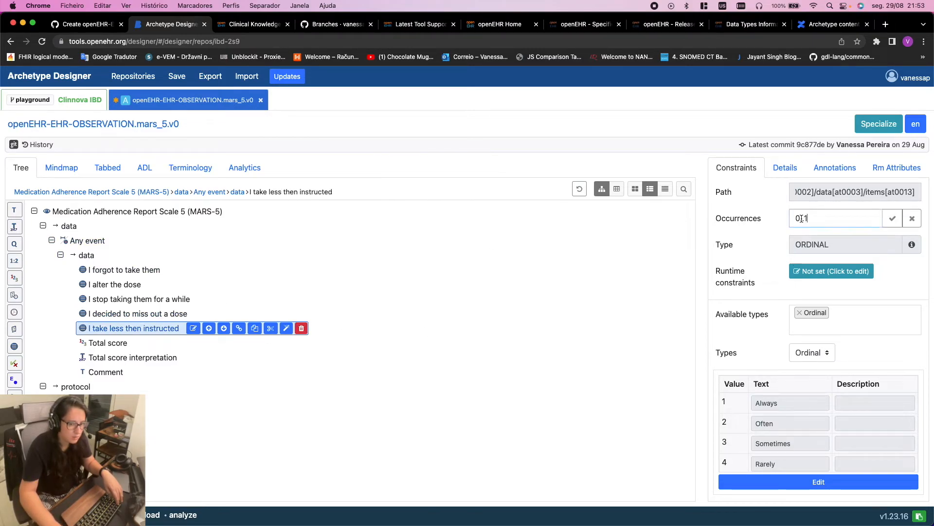
pyautogui.press('BackSpace')
pyautogui.write('1')
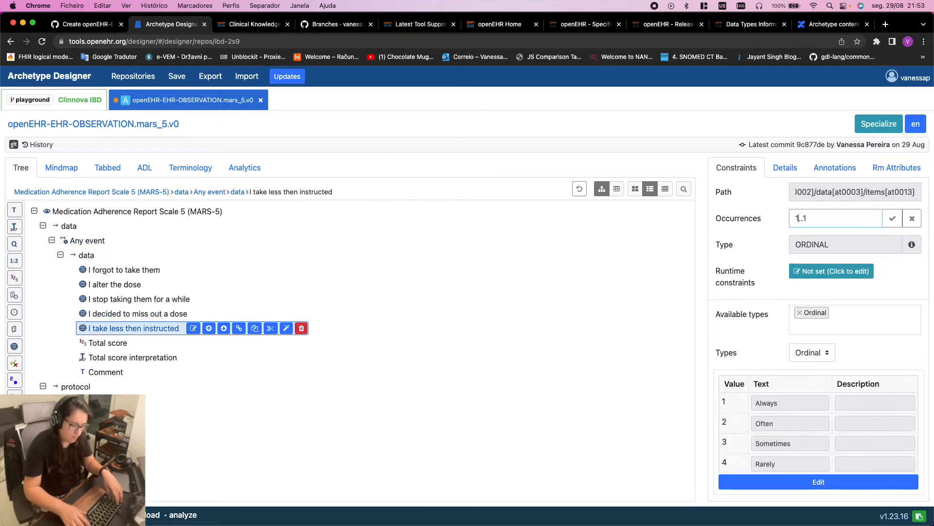
pyautogui.click(103, 344)
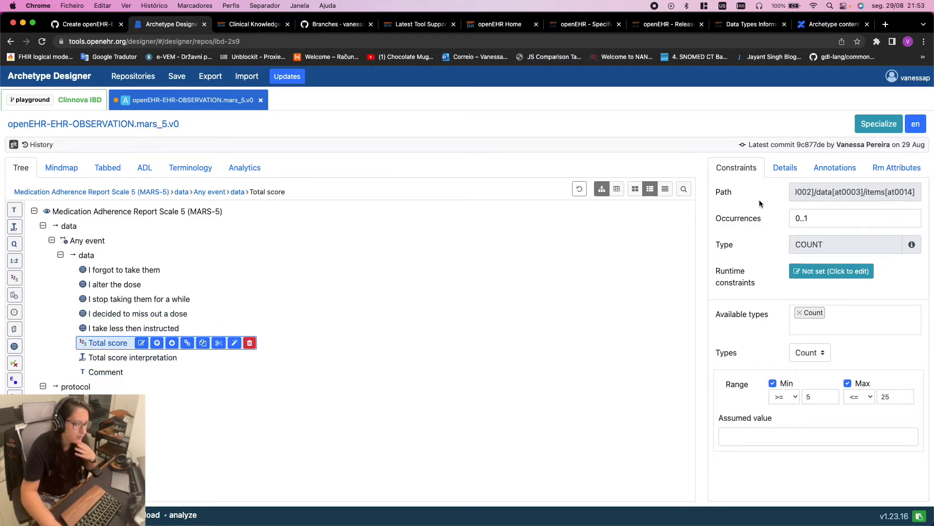
pyautogui.click(804, 218)
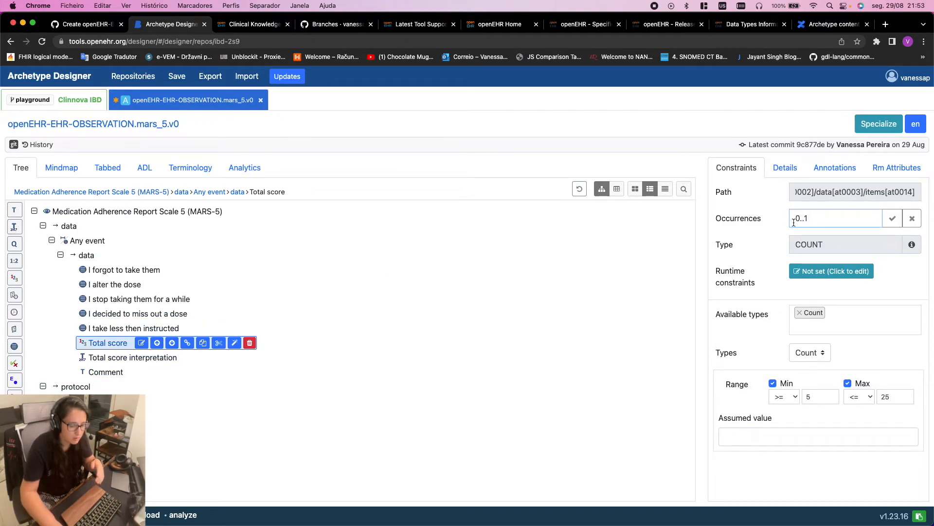
pyautogui.press('BackSpace')
pyautogui.write('1')
# Inspect the Total score interpretation and Comment items and the archetype style guide
pyautogui.click(129, 360)
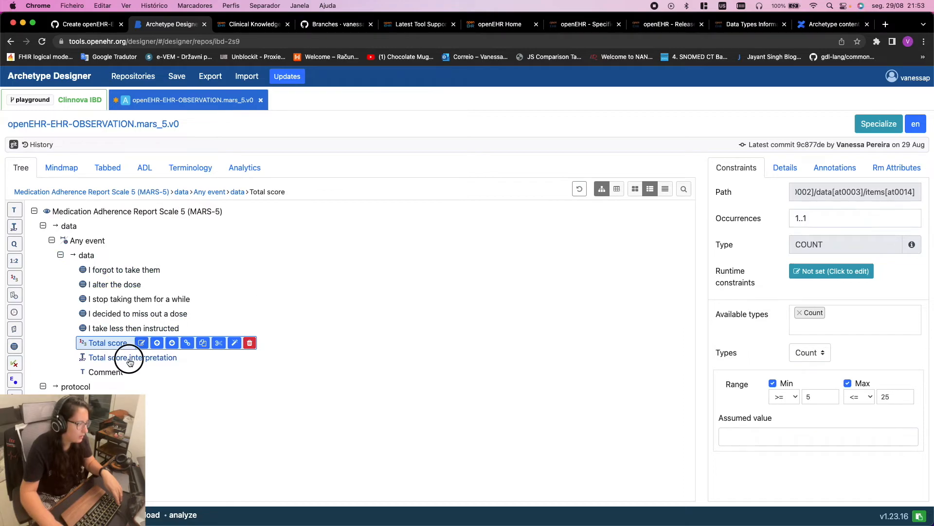
pyautogui.click(109, 372)
pyautogui.click(154, 357)
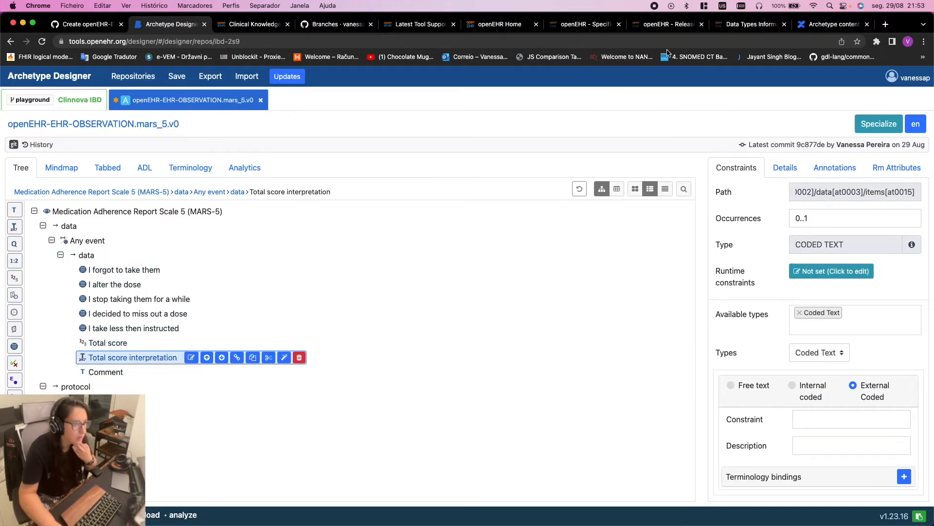
pyautogui.click(822, 26)
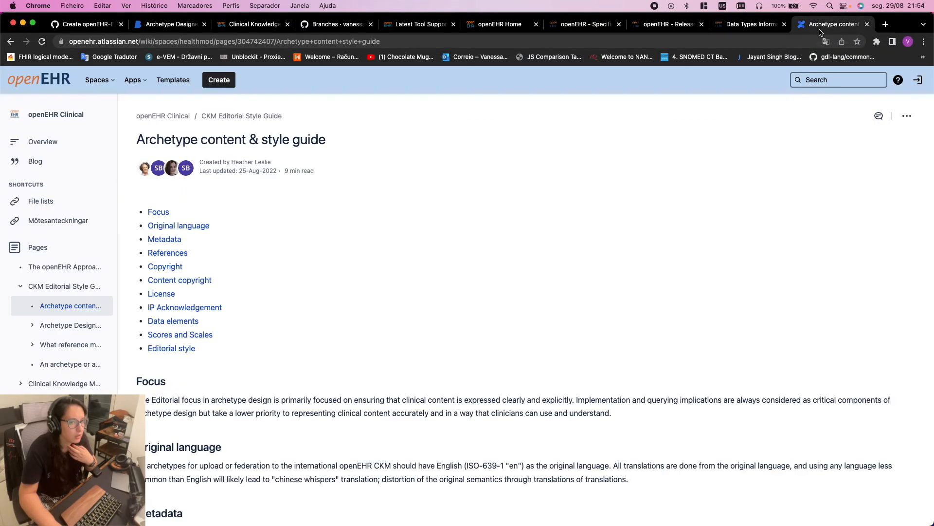
pyautogui.click(170, 24)
pyautogui.hotkey('ctrl', 'Right')
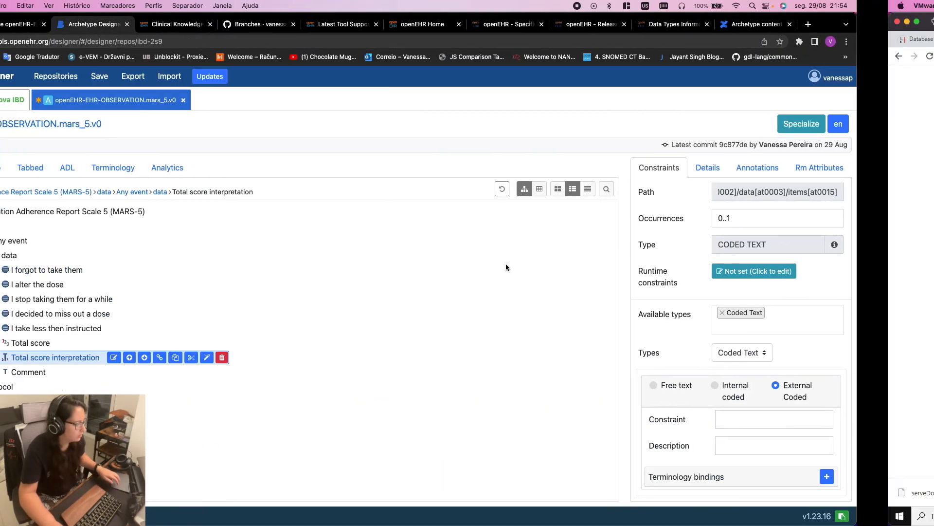
# Read the IBD article's Limitations and Conclusions, then return to the 'mars 5 scoring' results
pyautogui.click(441, 304)
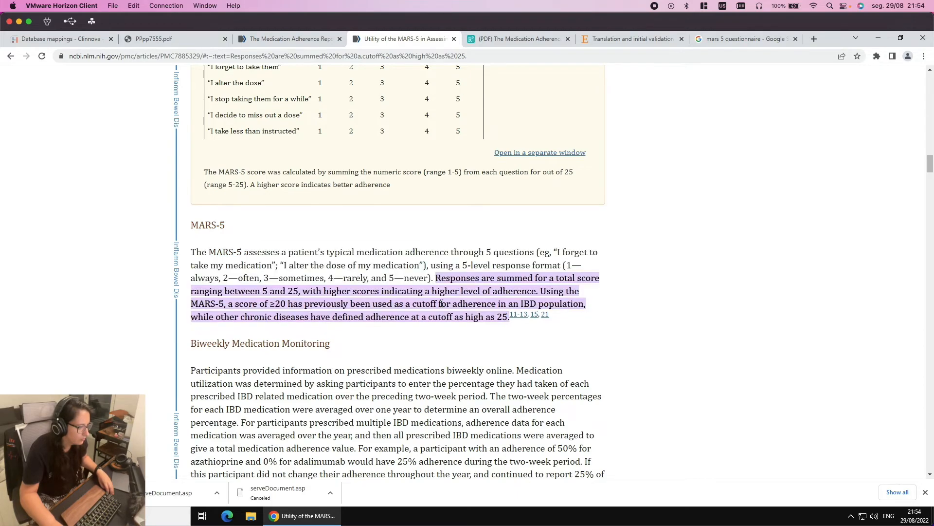
pyautogui.scroll(-10, 418, 291)
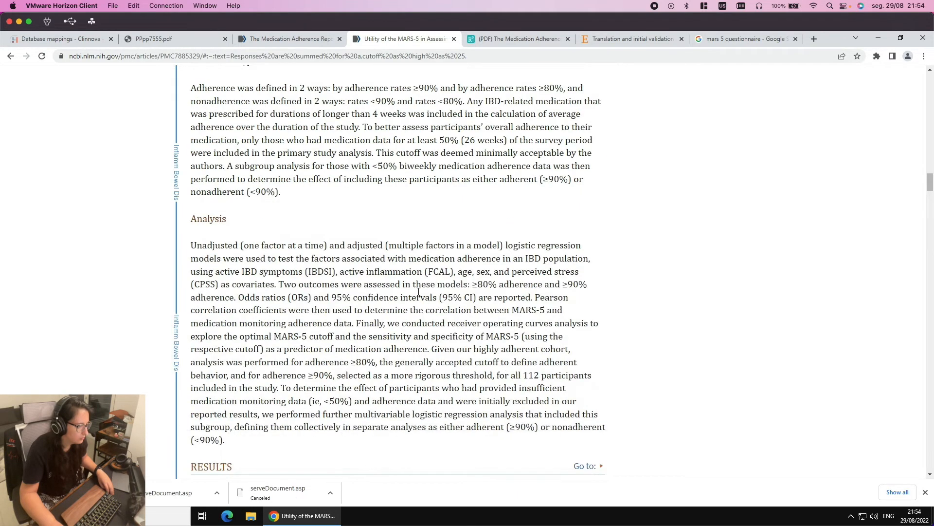
pyautogui.scroll(-8, 418, 291)
pyautogui.scroll(-5, 418, 295)
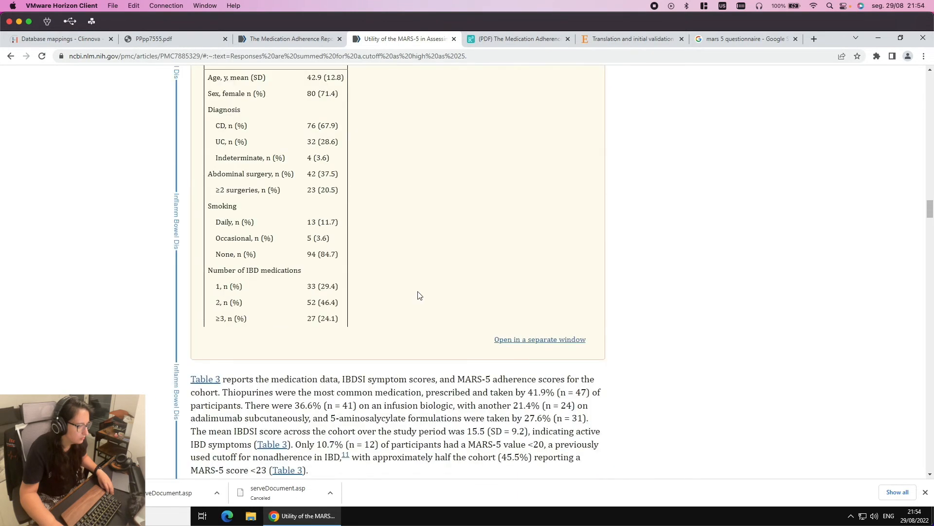
pyautogui.scroll(-14, 419, 295)
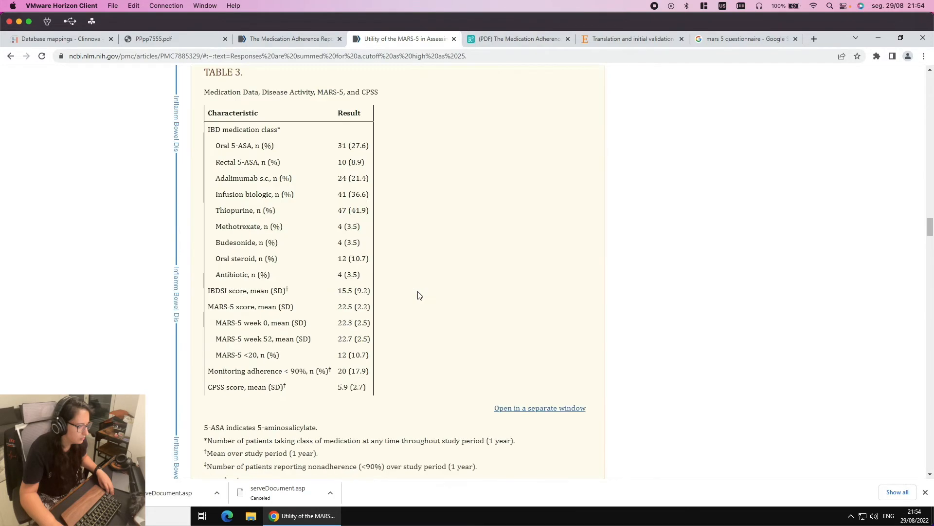
pyautogui.scroll(-15, 418, 294)
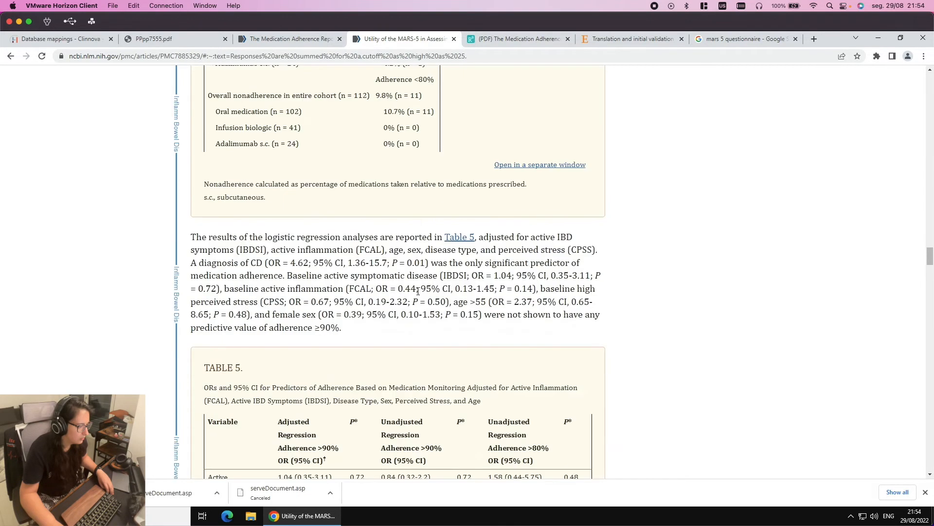
pyautogui.scroll(-17, 418, 291)
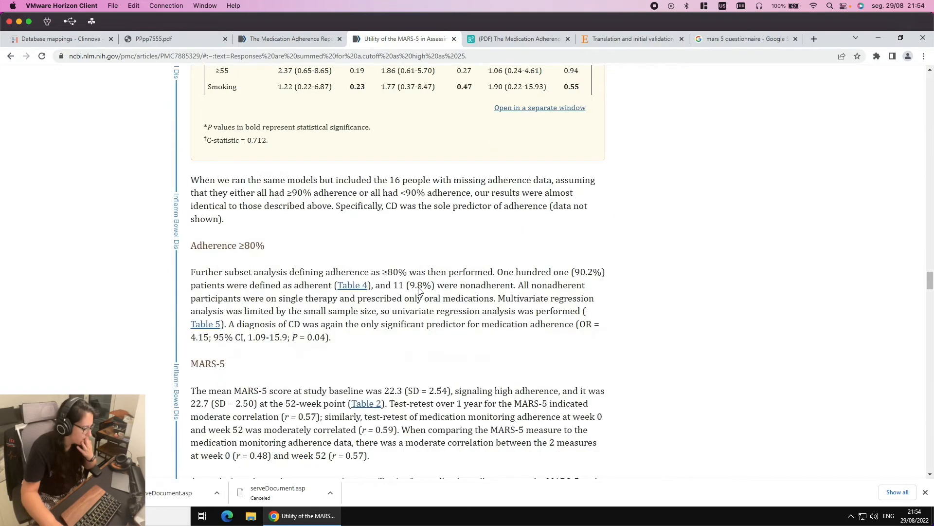
pyautogui.scroll(-5, 421, 292)
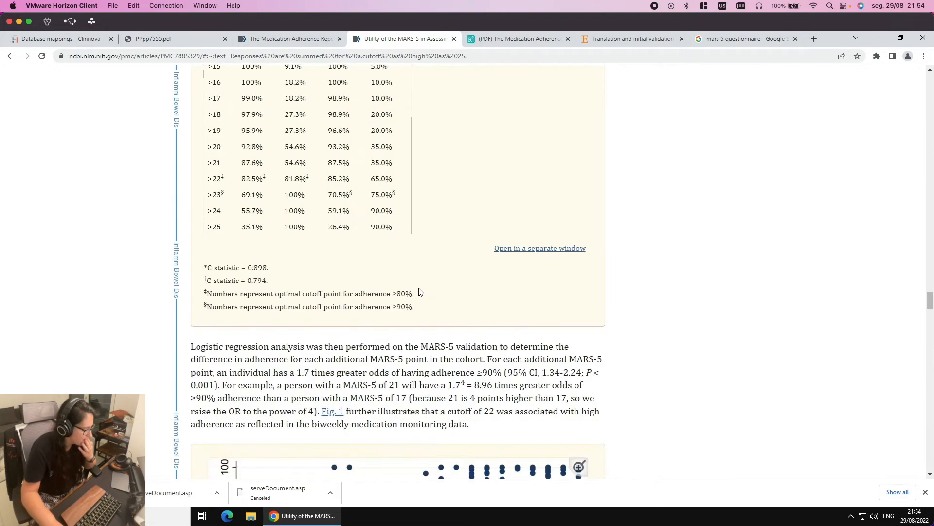
pyautogui.scroll(5, 421, 292)
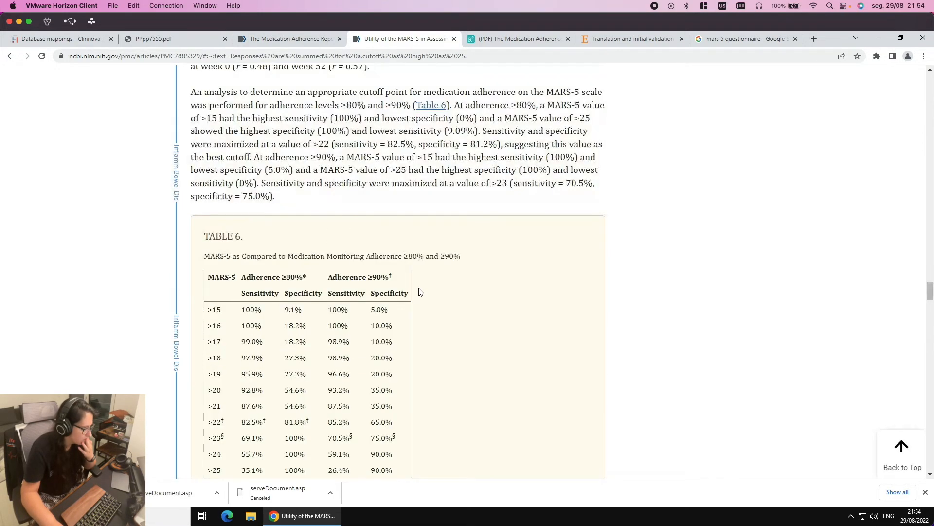
pyautogui.scroll(-11, 420, 291)
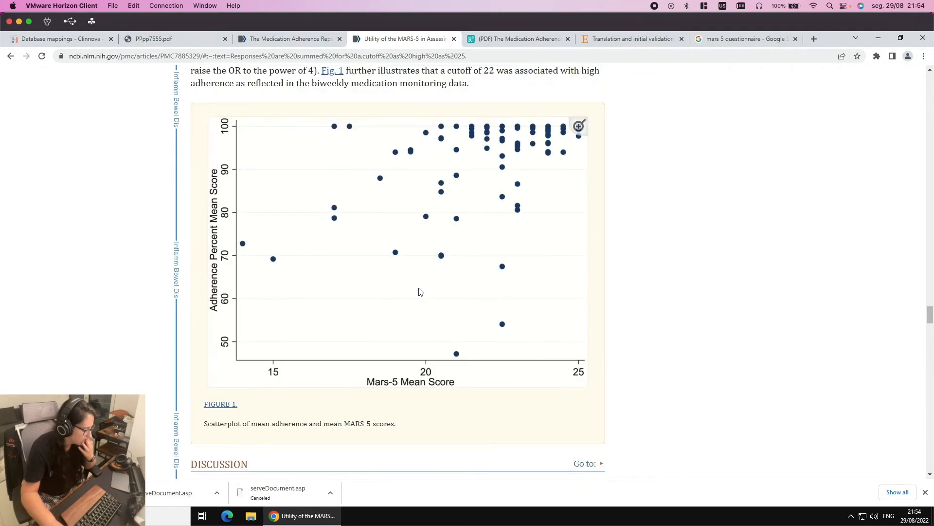
pyautogui.scroll(-3, 419, 288)
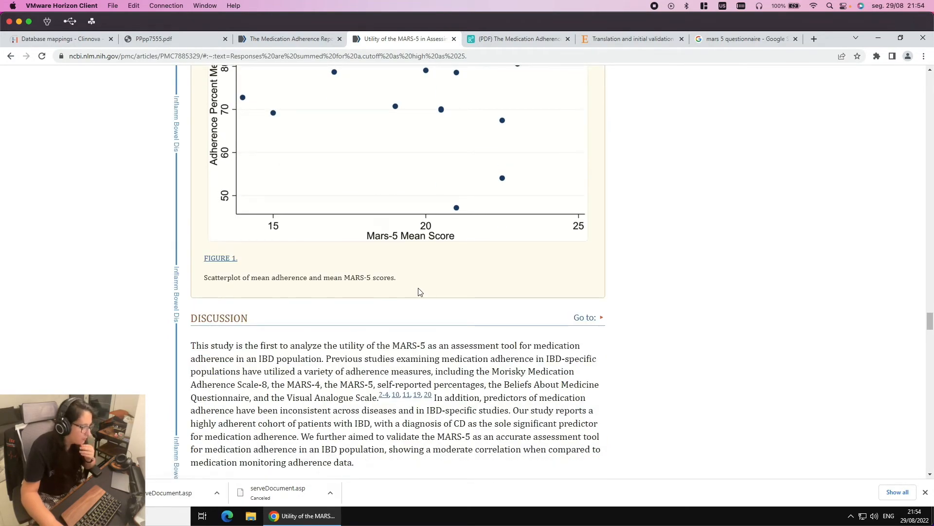
pyautogui.scroll(-4, 420, 292)
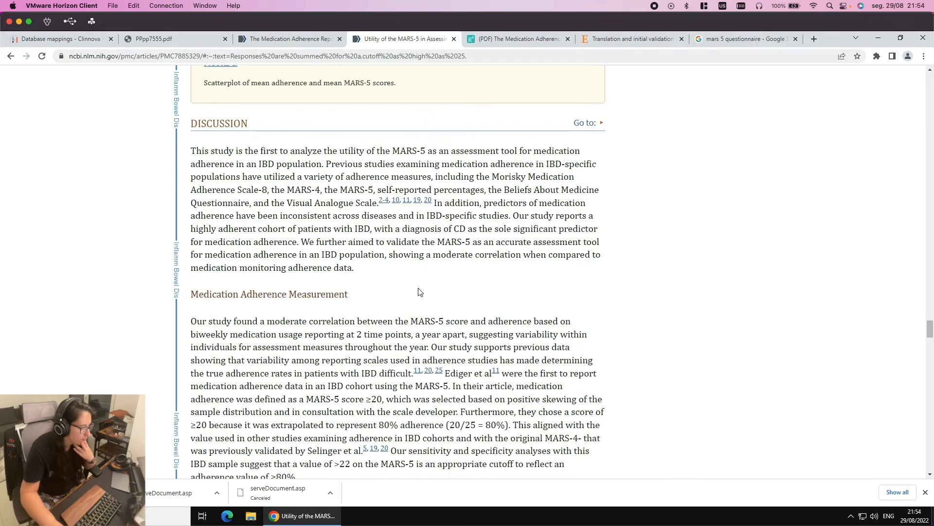
pyautogui.scroll(-7, 420, 292)
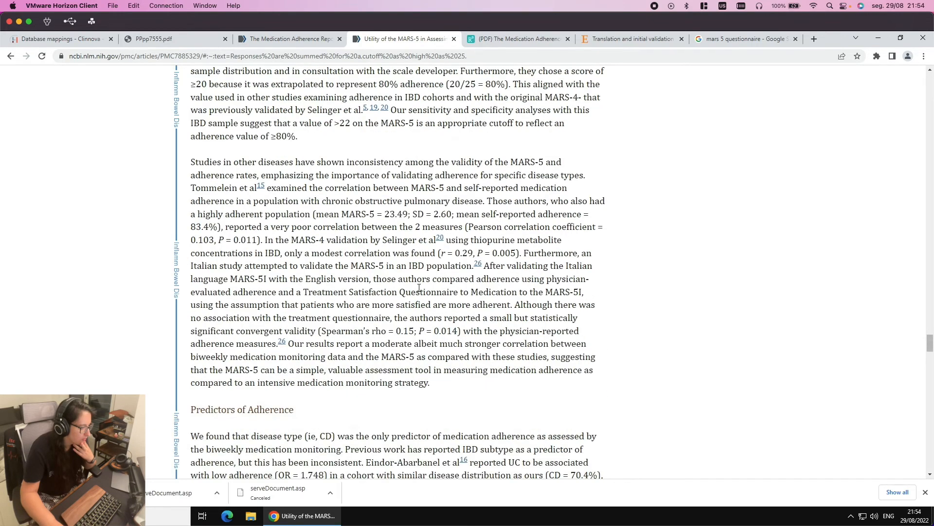
pyautogui.scroll(-4, 419, 288)
pyautogui.scroll(-11, 419, 287)
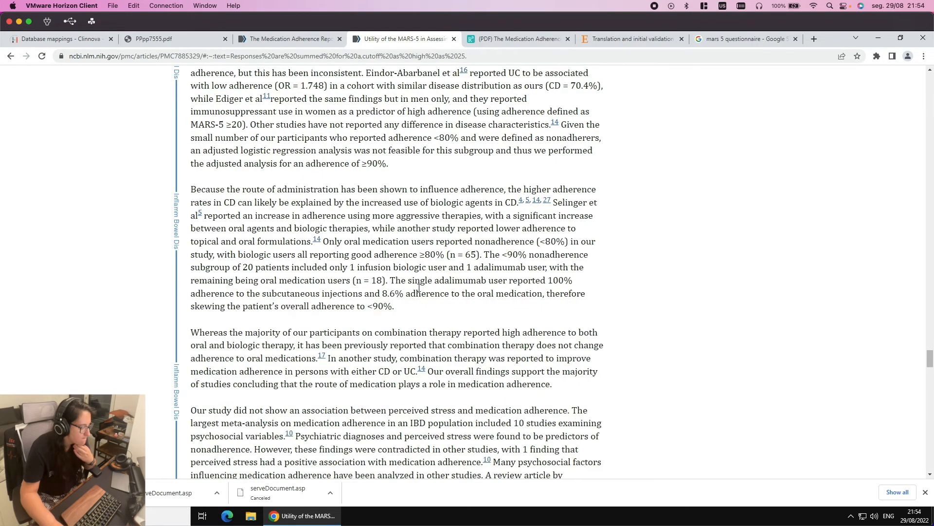
pyautogui.scroll(-8, 419, 286)
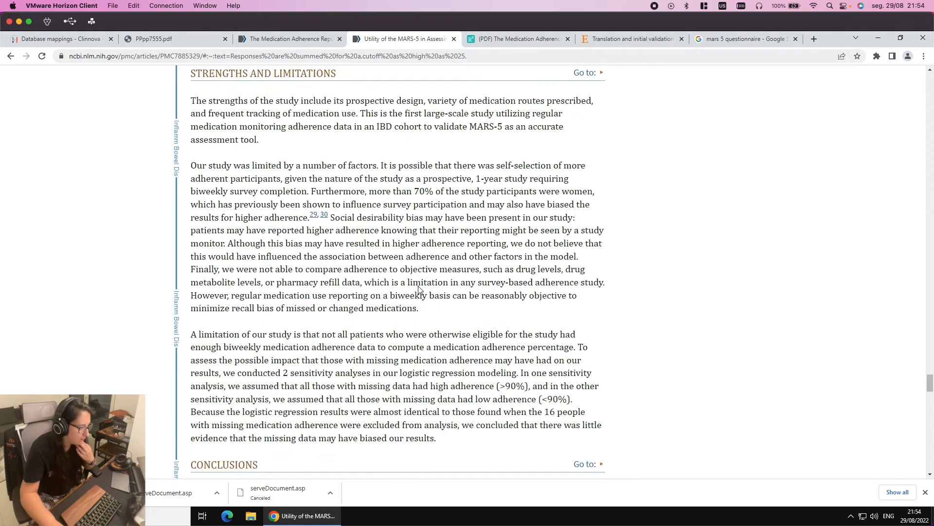
pyautogui.scroll(-4, 216, 158)
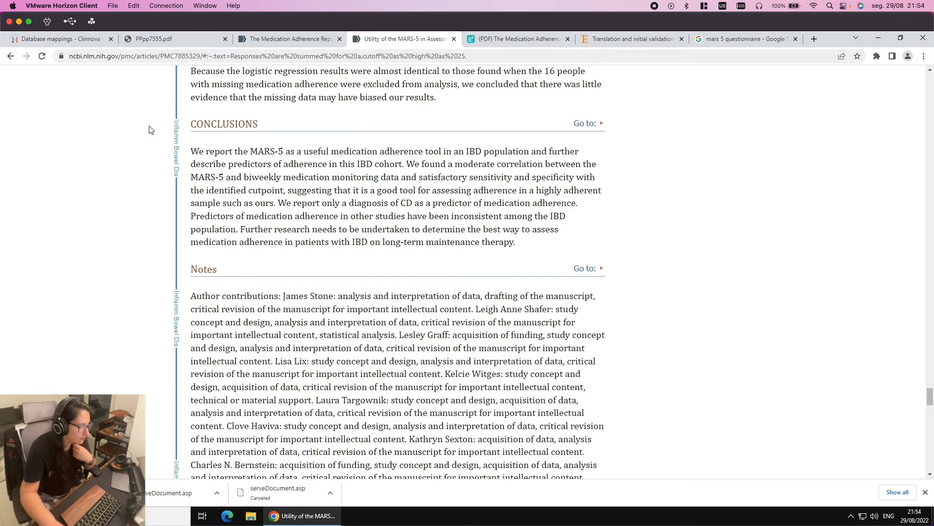
pyautogui.scroll(-4, 150, 131)
pyautogui.click(10, 56)
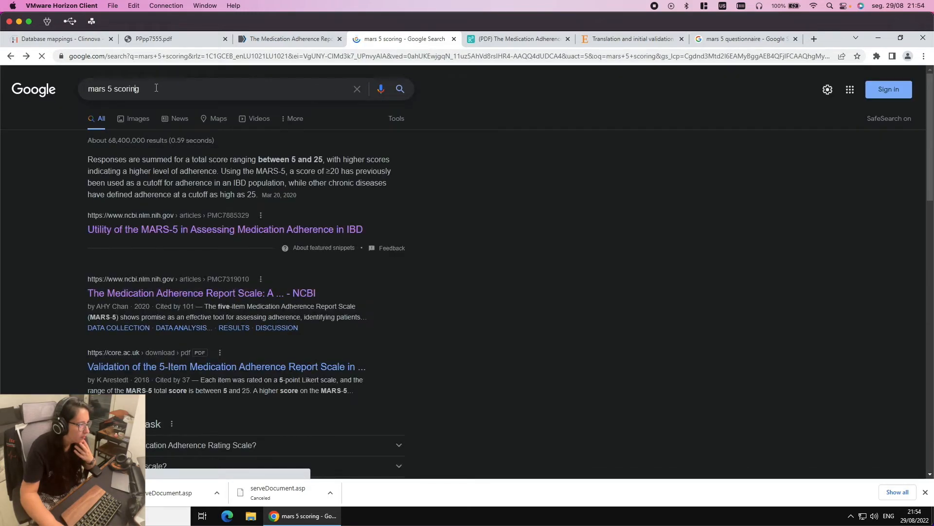
# Refine the search to 'mars 5 scoring interpretation'
pyautogui.click(155, 95)
pyautogui.write('in')
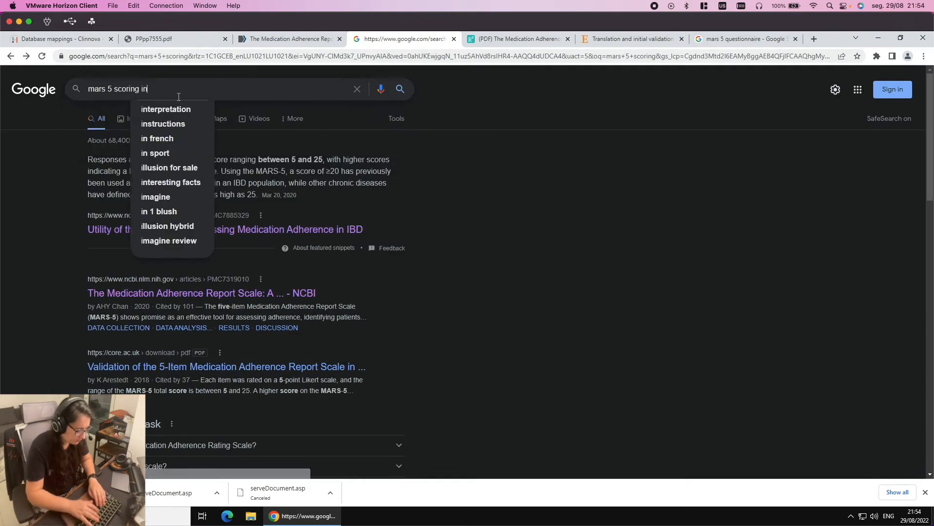
pyautogui.write('terpretation')
pyautogui.press('Return')
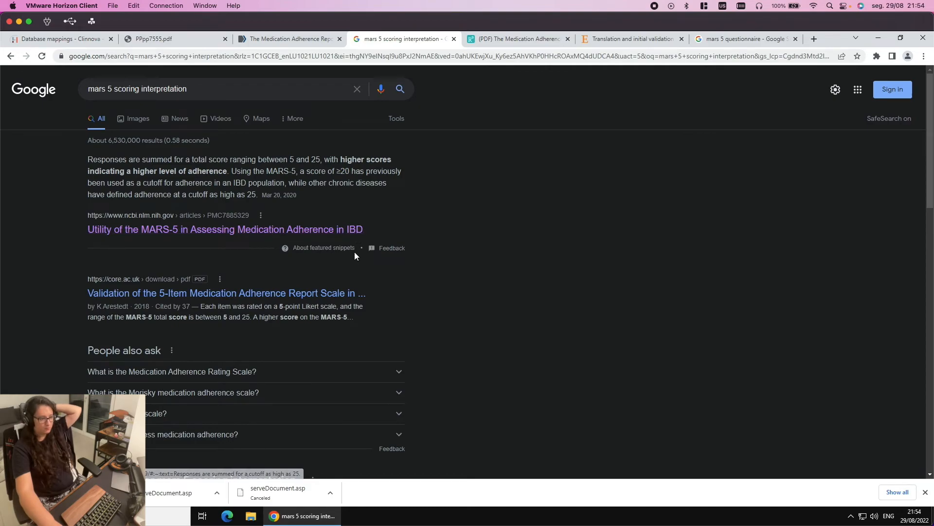
# Open the core.ac.uk 5-item MARS validation PDF in a new background tab
pyautogui.rightClick(229, 292)
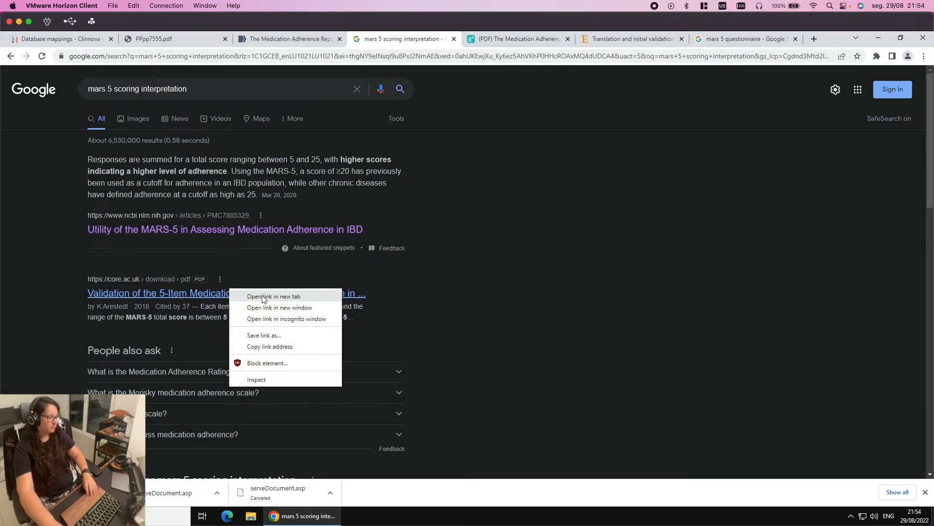
pyautogui.click(262, 296)
pyautogui.scroll(-6, 322, 301)
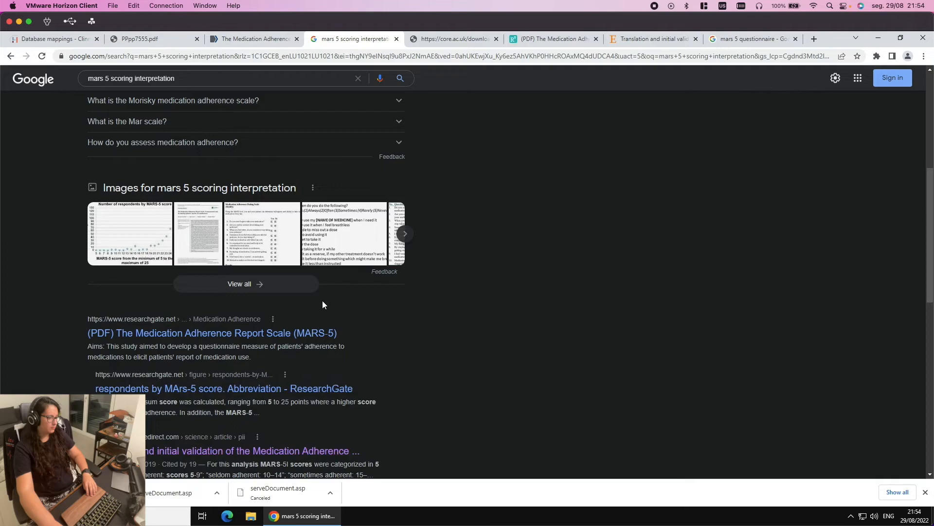
pyautogui.scroll(-3, 314, 303)
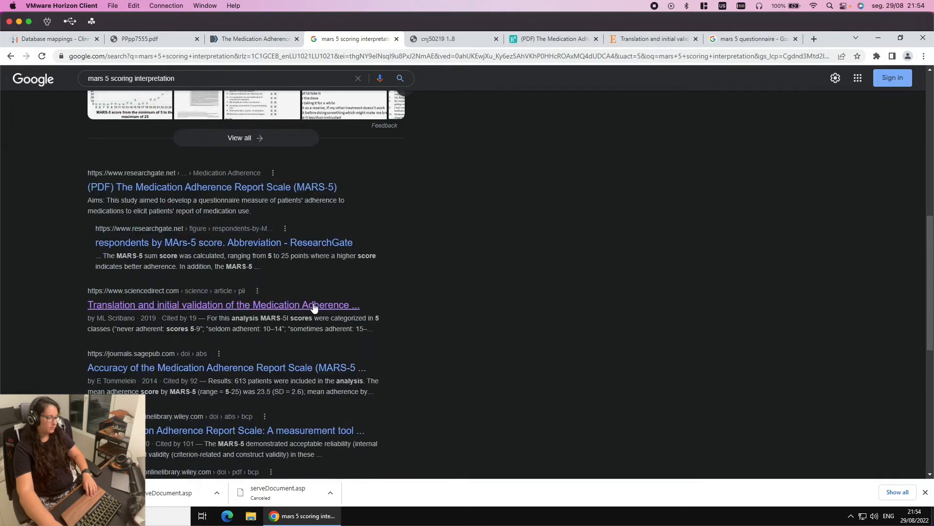
pyautogui.scroll(-3, 314, 306)
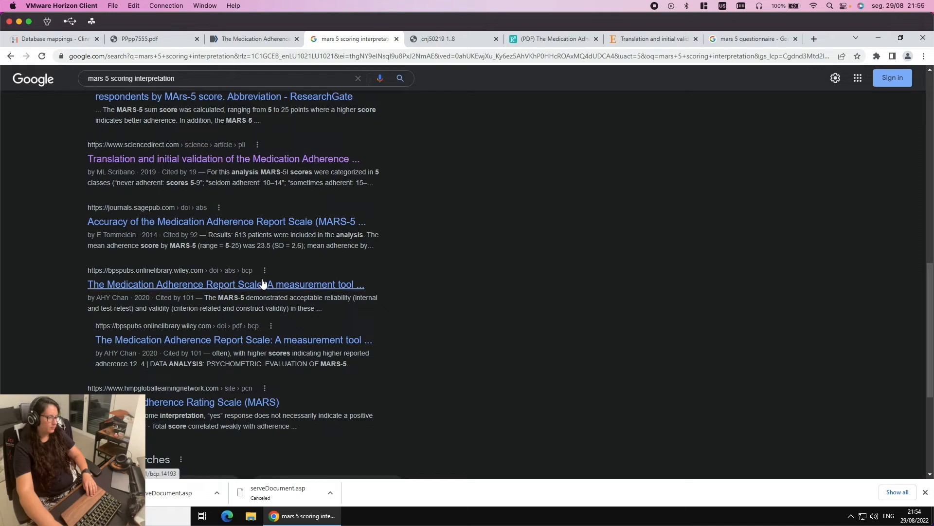
# Read all 8 pages of the cnj50219 stroke-patient MARS-5 PDF, then return to Archetype Designer
pyautogui.click(441, 39)
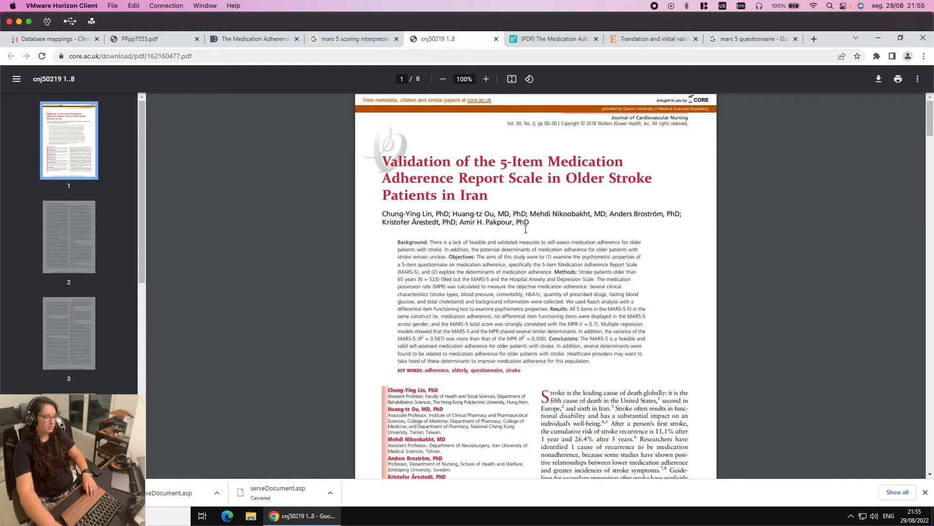
pyautogui.scroll(-7, 565, 291)
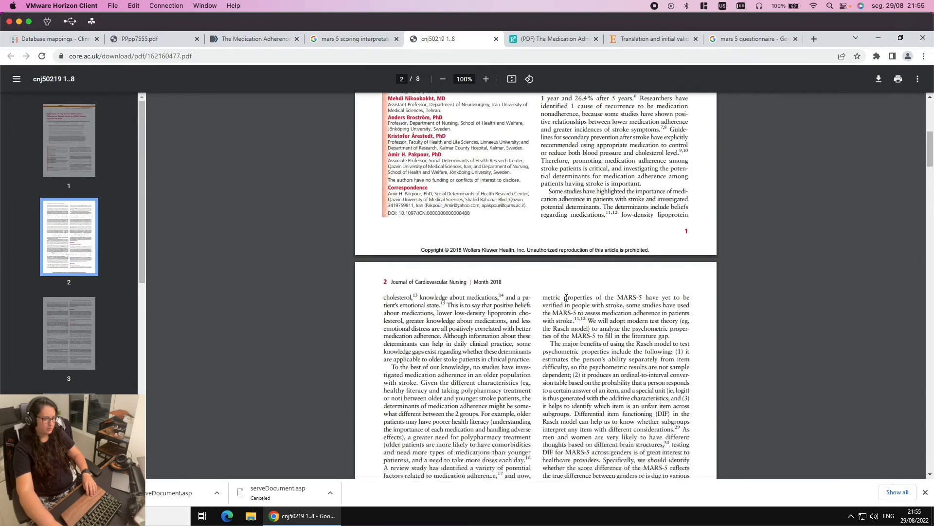
pyautogui.scroll(-4, 567, 309)
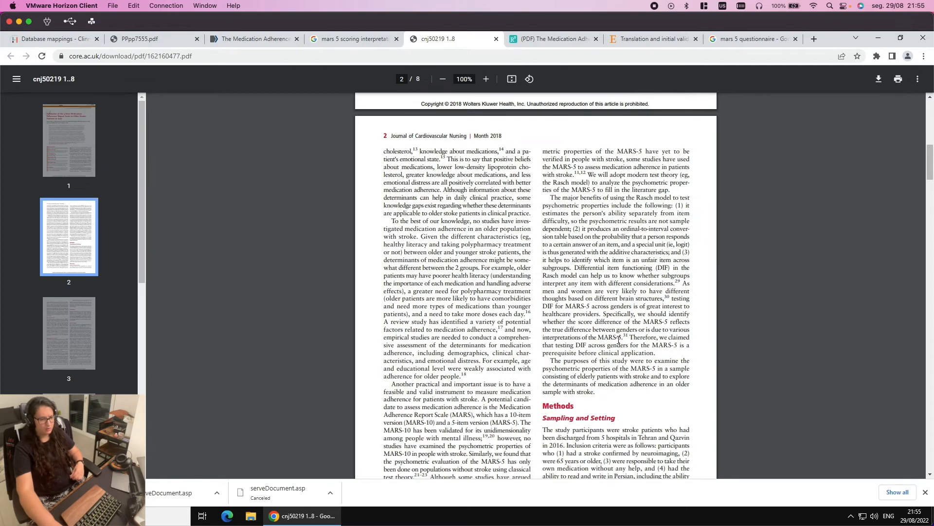
pyautogui.scroll(-11, 617, 338)
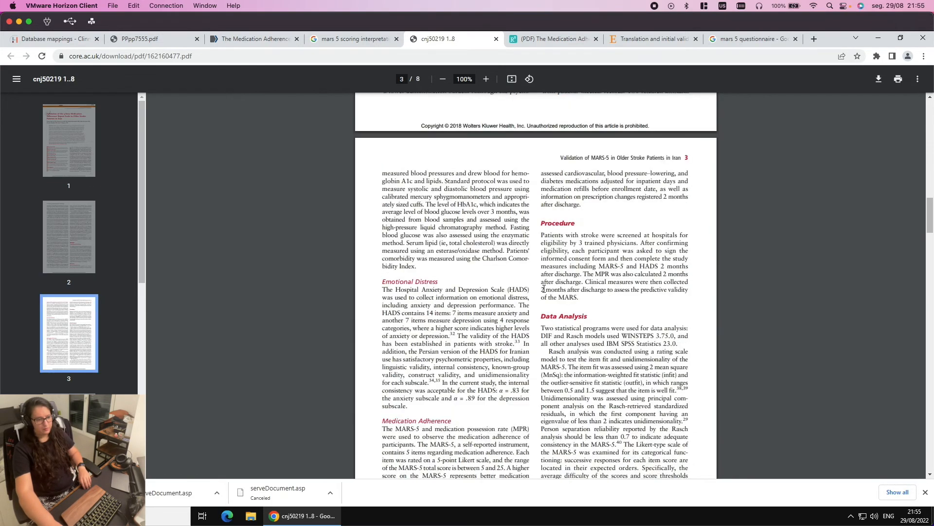
pyautogui.scroll(-6, 544, 289)
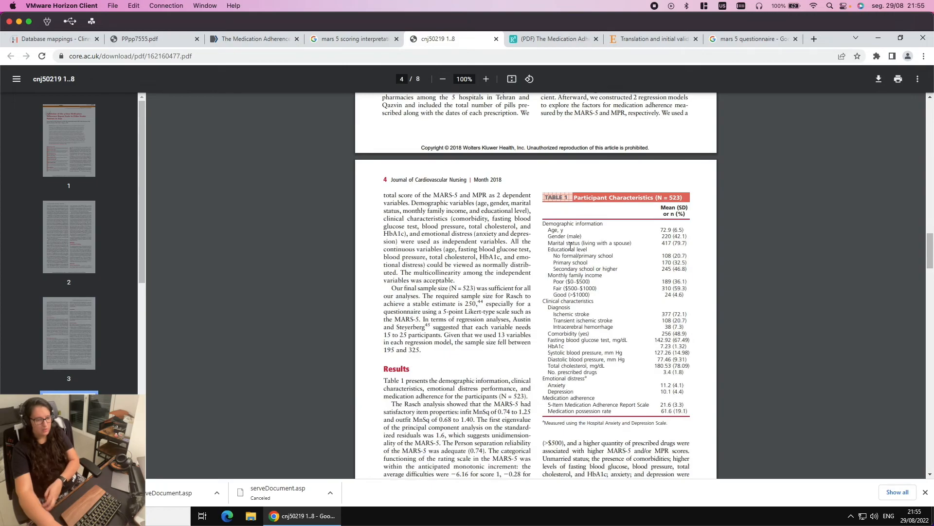
pyautogui.scroll(-3, 569, 242)
pyautogui.scroll(-4, 569, 242)
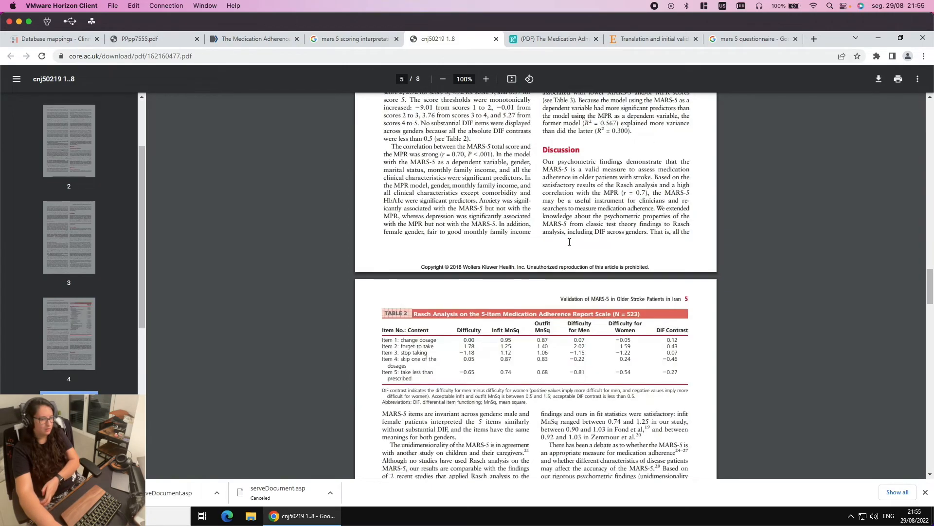
pyautogui.scroll(-6, 569, 242)
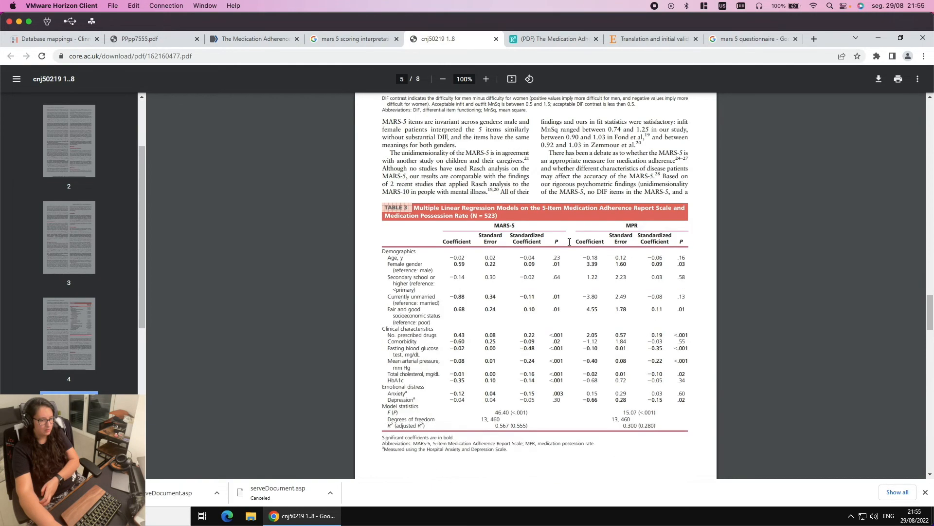
pyautogui.scroll(-6, 569, 242)
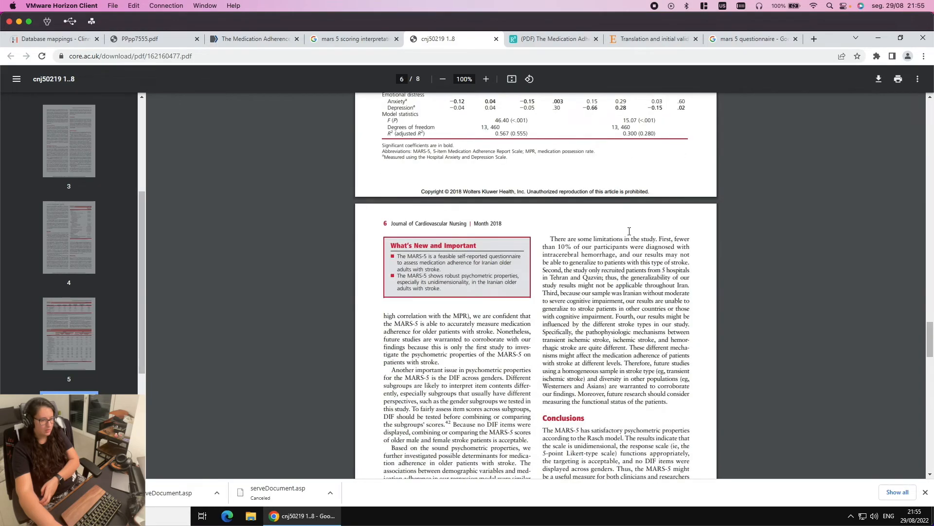
pyautogui.scroll(-3, 617, 242)
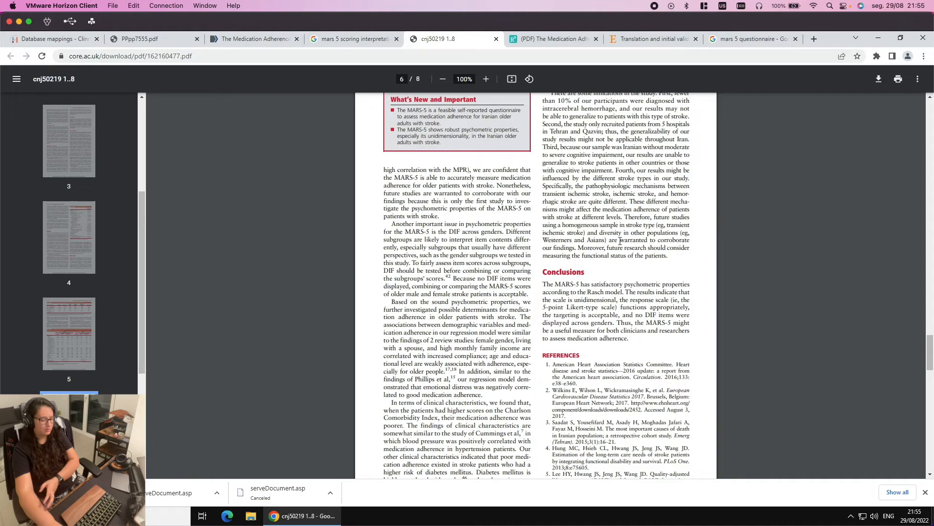
pyautogui.scroll(-4, 619, 240)
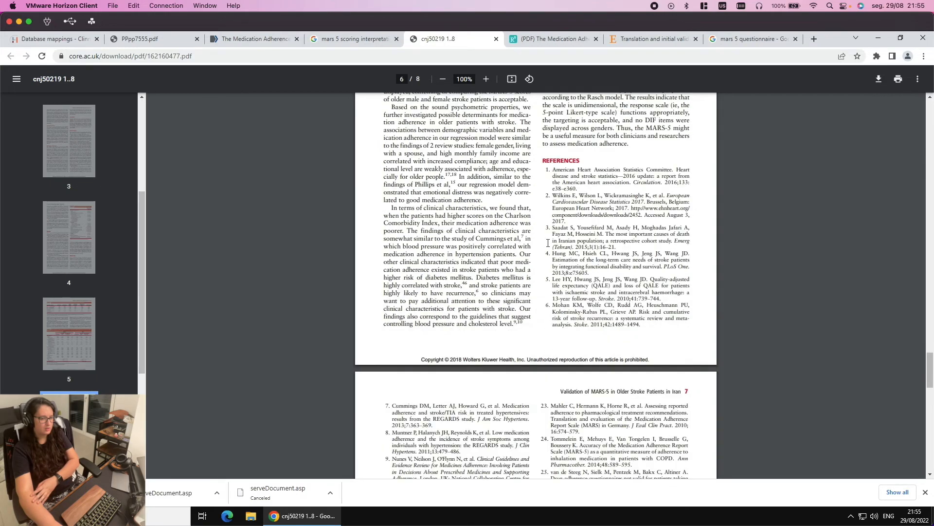
pyautogui.scroll(-7, 511, 227)
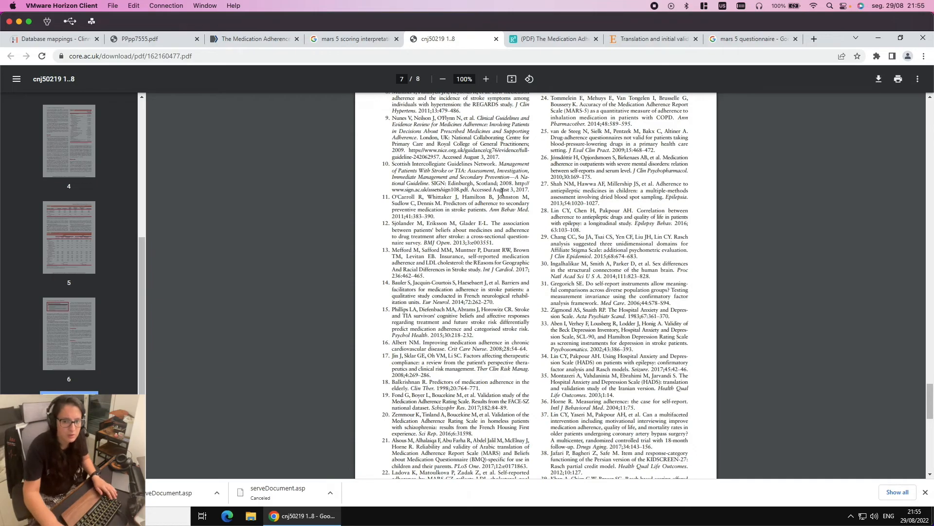
pyautogui.scroll(-4, 516, 267)
pyautogui.scroll(-4, 516, 267)
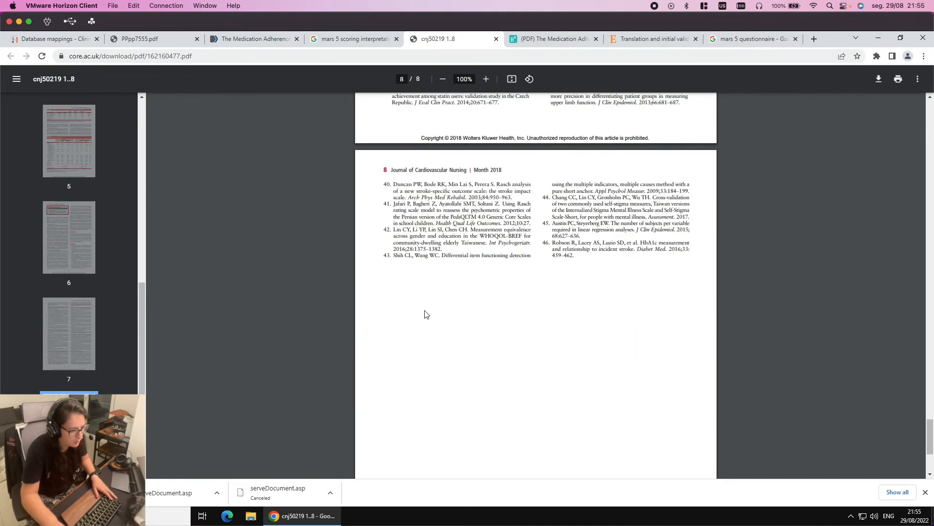
pyautogui.scroll(-3, 437, 308)
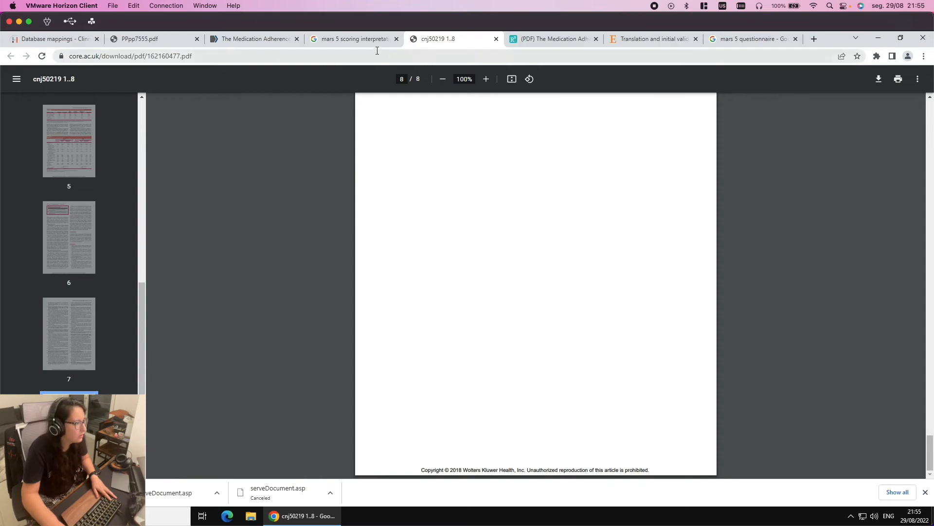
pyautogui.scroll(15, 599, 296)
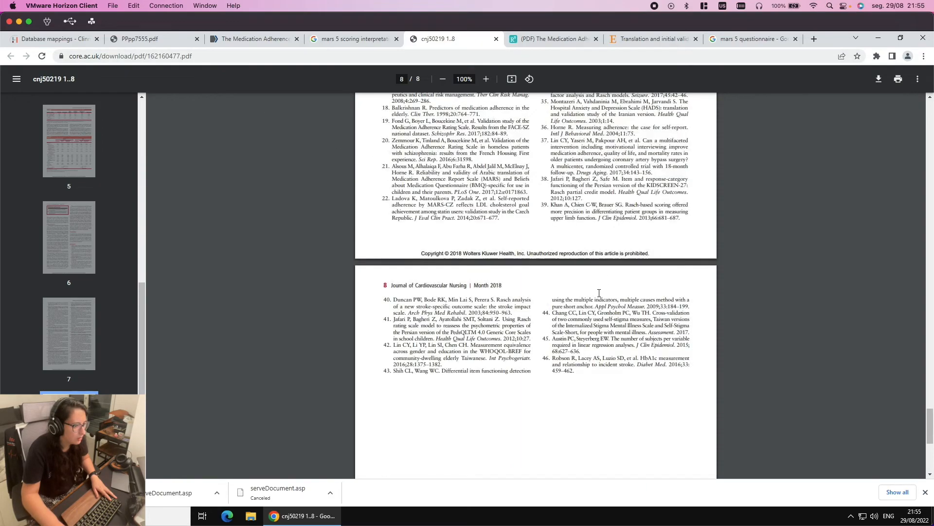
pyautogui.scroll(5, 599, 296)
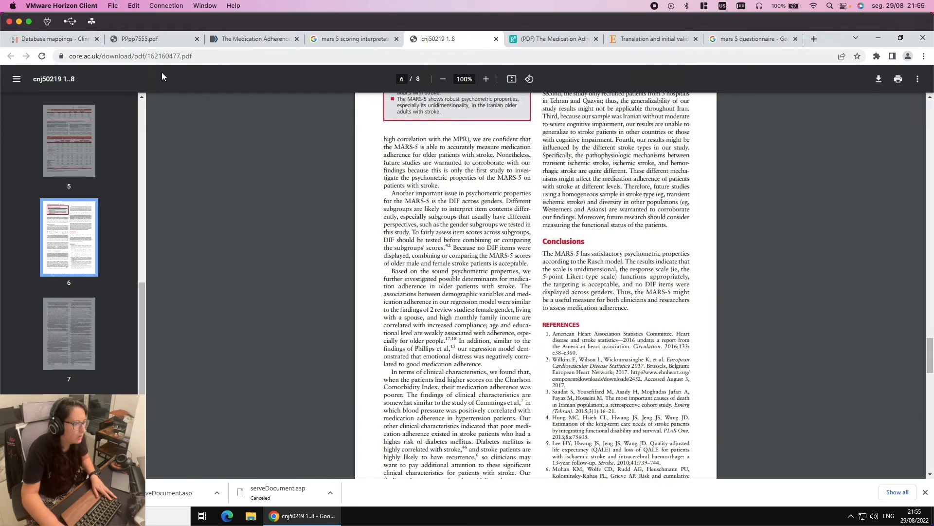
pyautogui.hotkey('ctrl', 'Left')
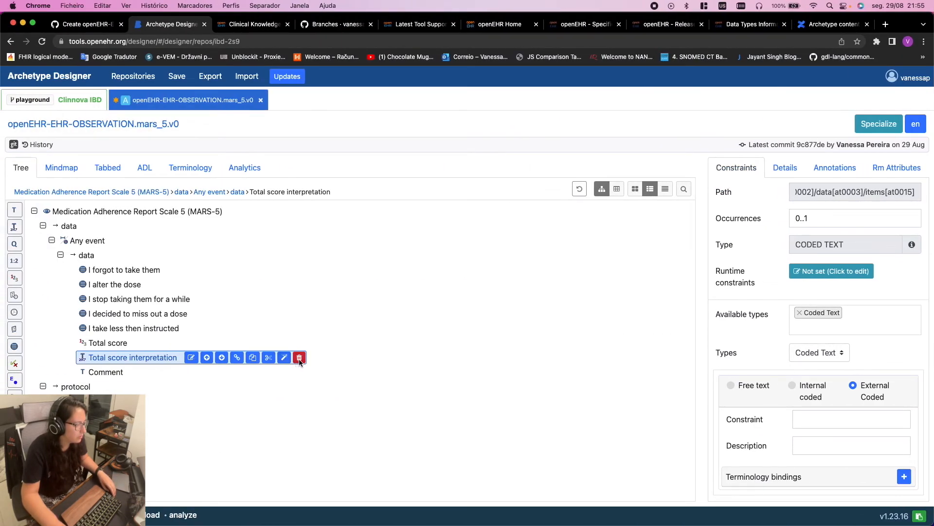
# Delete the Total score interpretation element and show the archetype in Tabbed layout
pyautogui.click(299, 358)
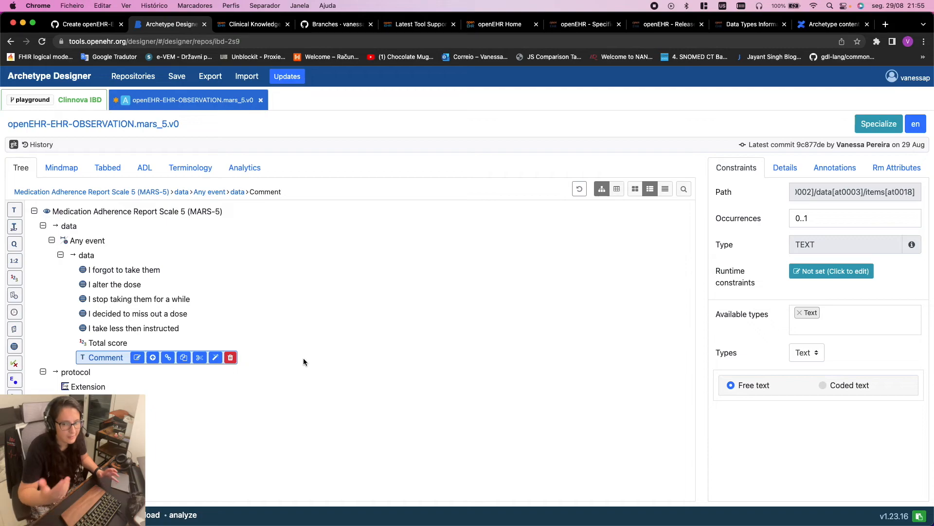
pyautogui.click(79, 170)
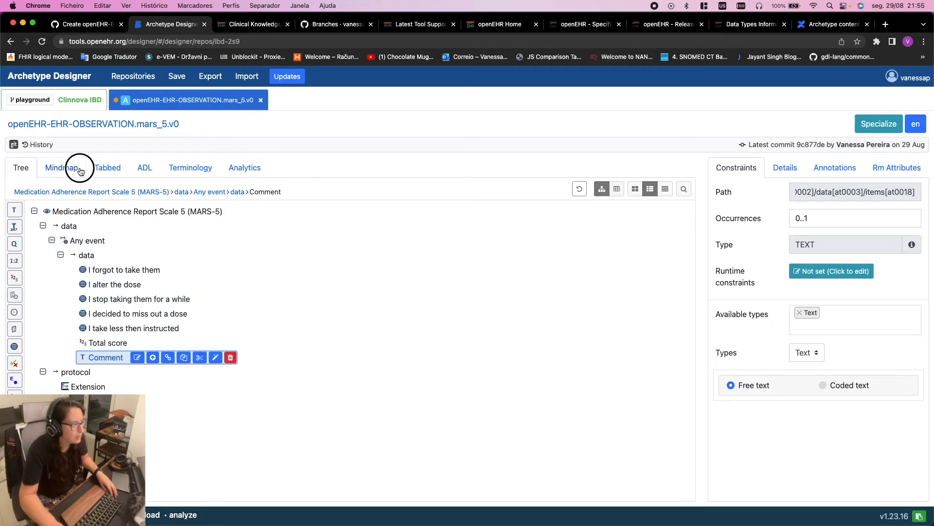
pyautogui.click(105, 171)
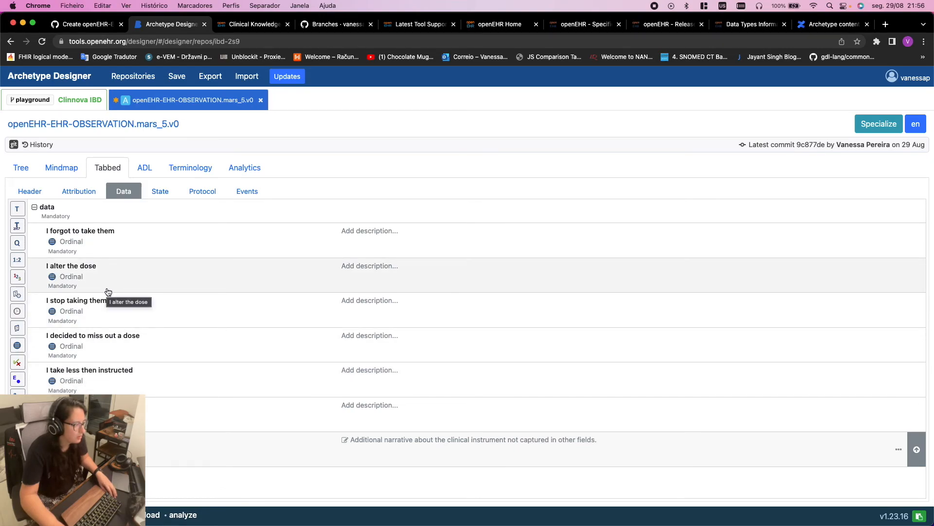
# Review the State, Protocol, Events and Header sections, then go back to the Tree view
pyautogui.click(160, 191)
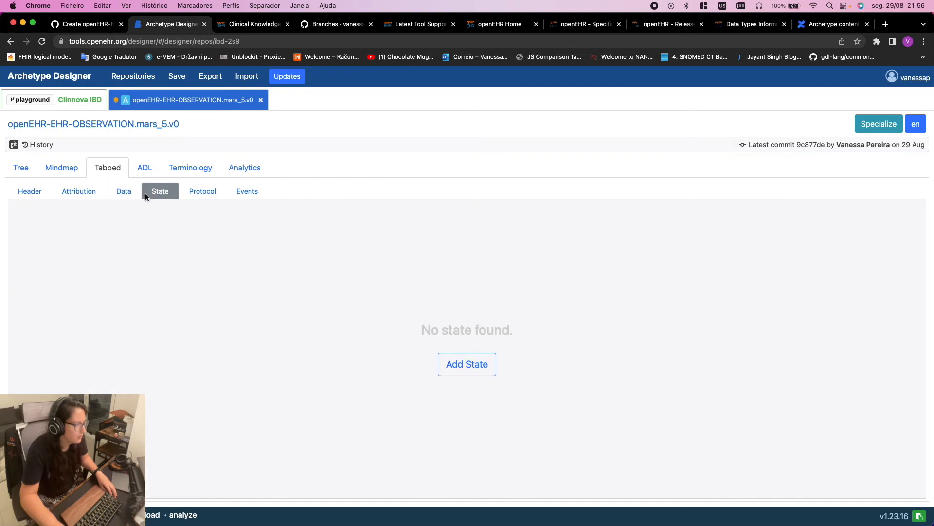
pyautogui.click(124, 191)
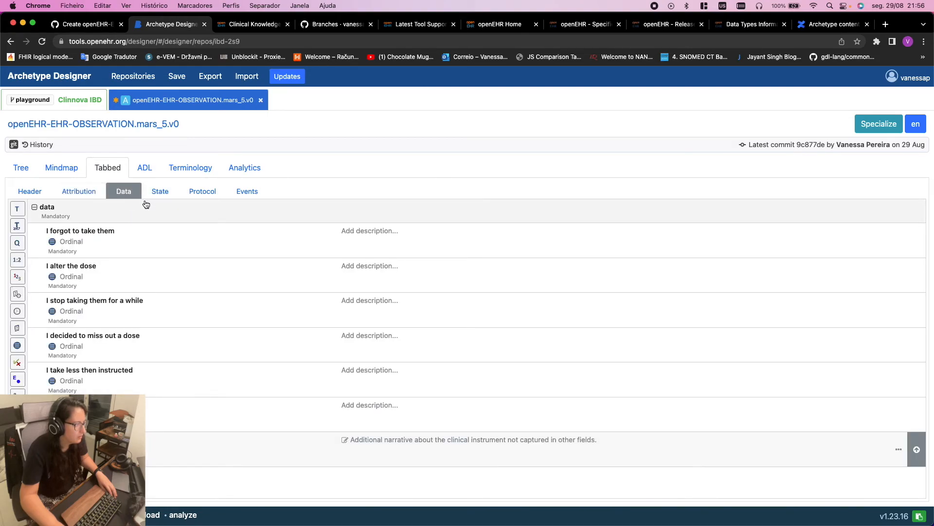
pyautogui.click(222, 191)
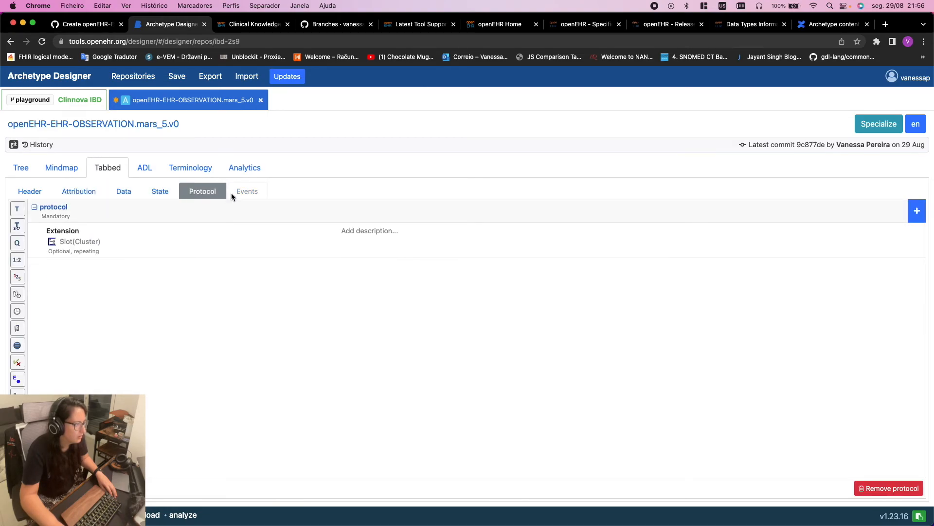
pyautogui.click(243, 192)
pyautogui.click(154, 193)
pyautogui.click(125, 195)
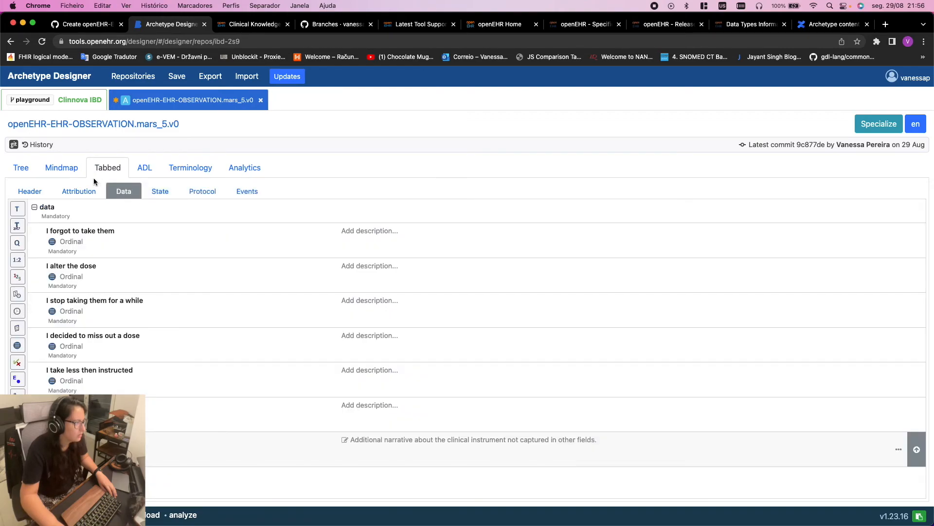
pyautogui.click(37, 187)
pyautogui.scroll(-4, 267, 304)
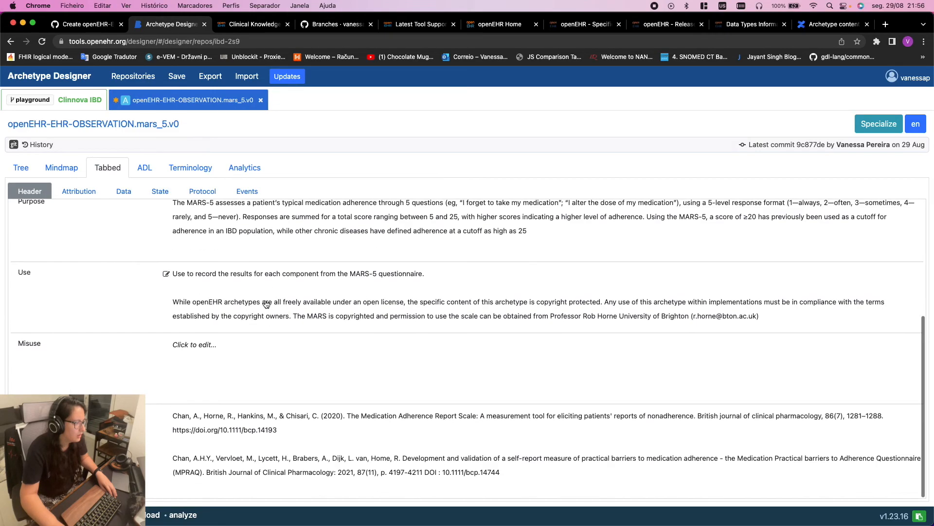
pyautogui.scroll(3, 267, 304)
pyautogui.scroll(-3, 267, 304)
pyautogui.scroll(4, 267, 304)
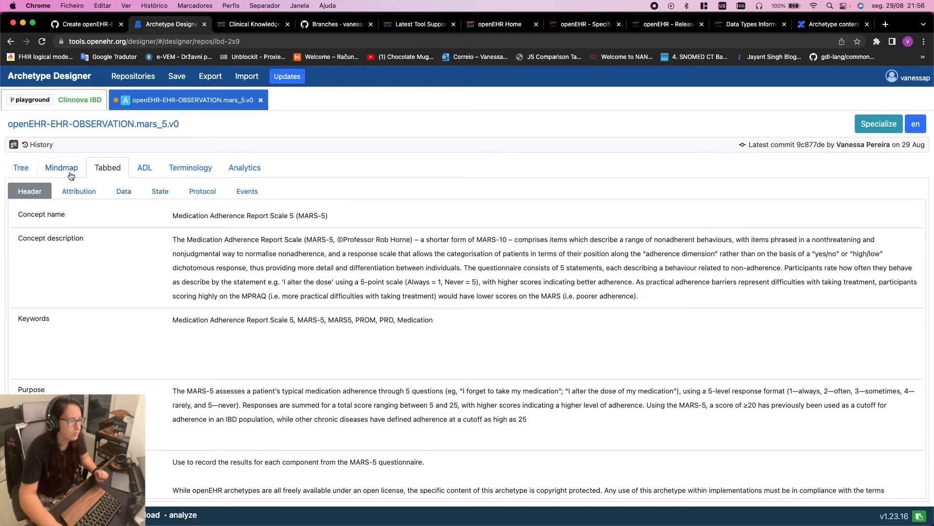
pyautogui.click(18, 171)
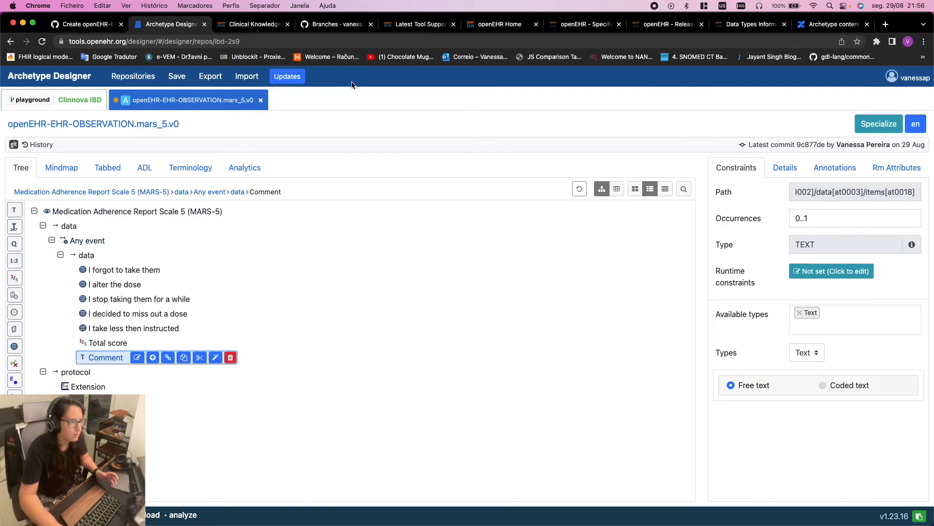
pyautogui.hotkey('ctrl', 'Right')
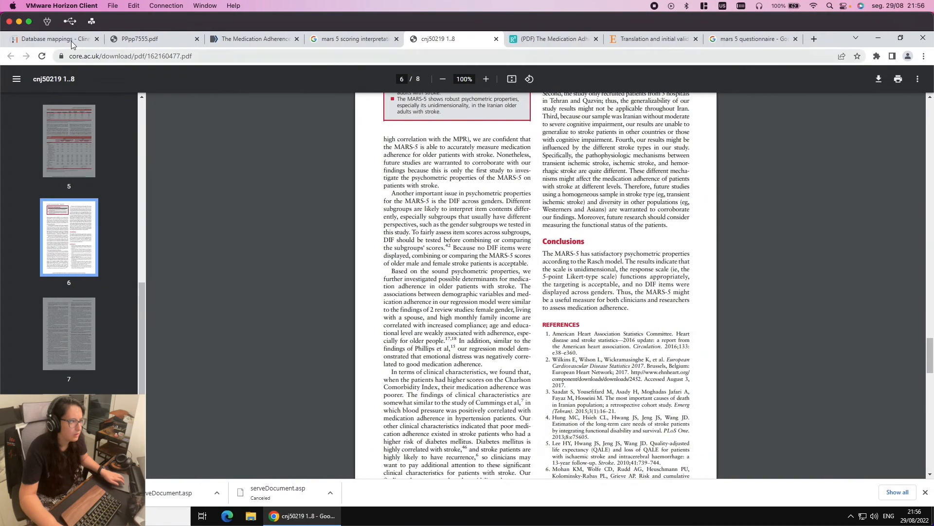
pyautogui.click(72, 42)
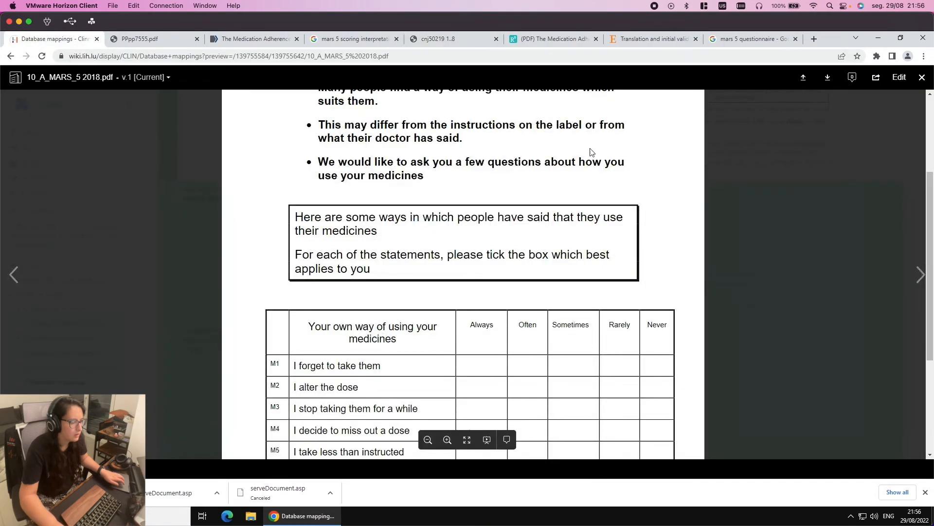
pyautogui.click(922, 77)
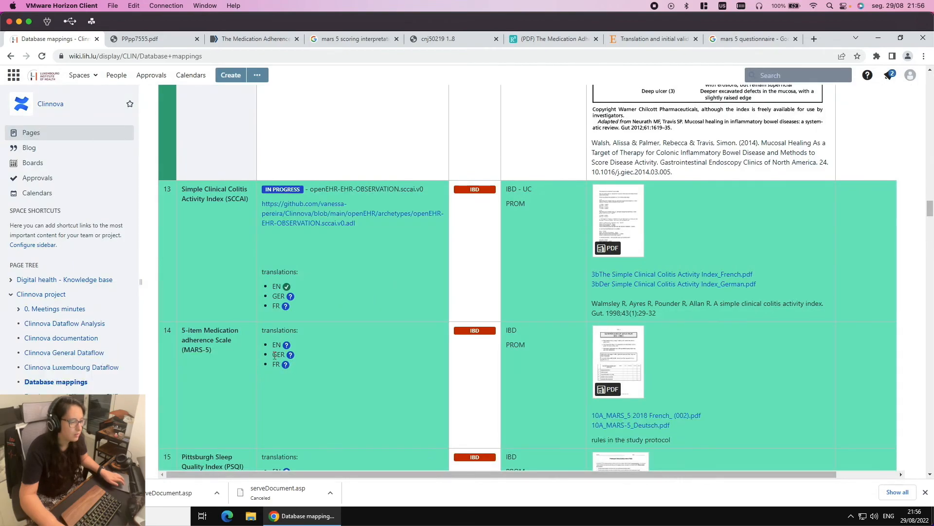
pyautogui.hotkey('ctrl', 'Left')
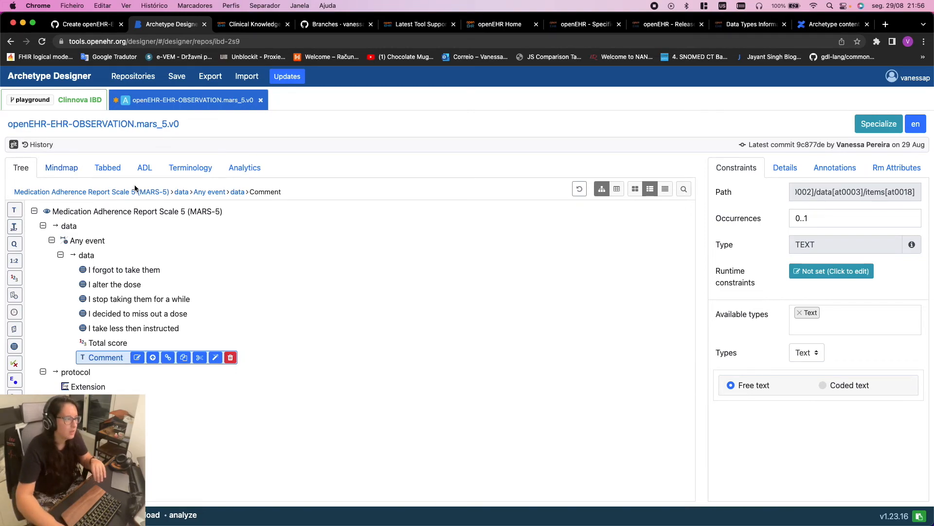
# Add German (Standard) (de) as a translation language under Terminology > Languages and terminologies
pyautogui.click(192, 169)
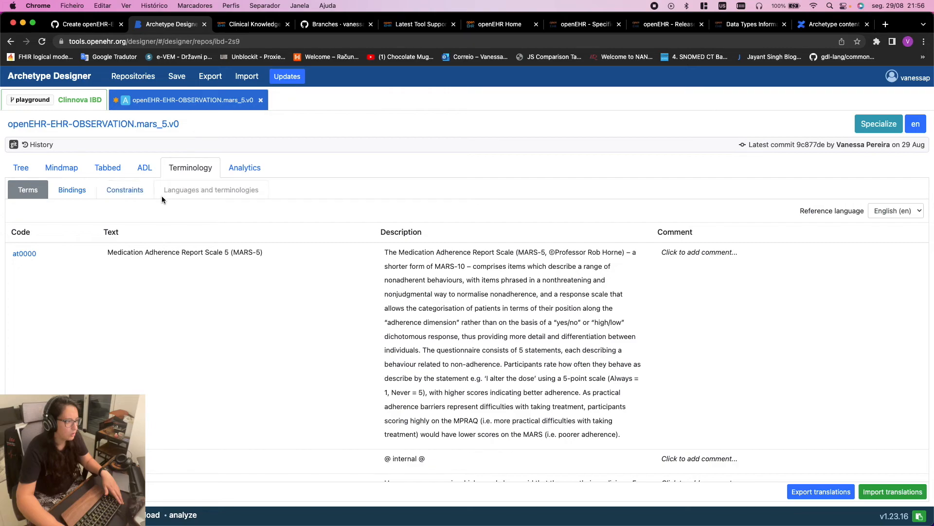
pyautogui.click(223, 189)
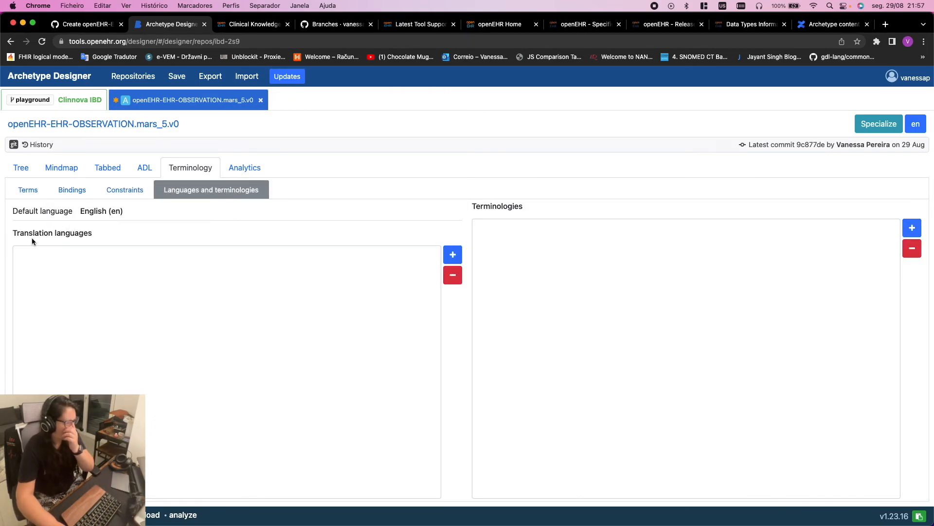
pyautogui.click(454, 256)
pyautogui.click(397, 146)
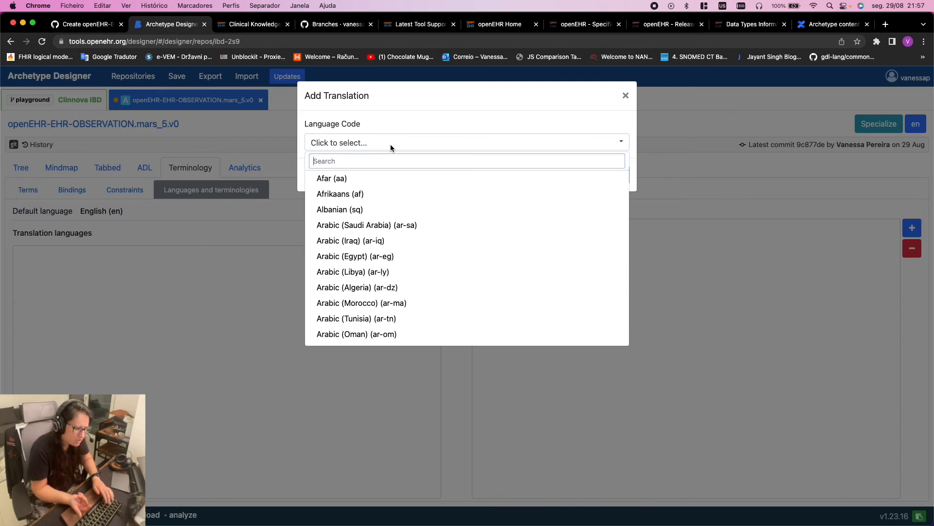
pyautogui.write('DE')
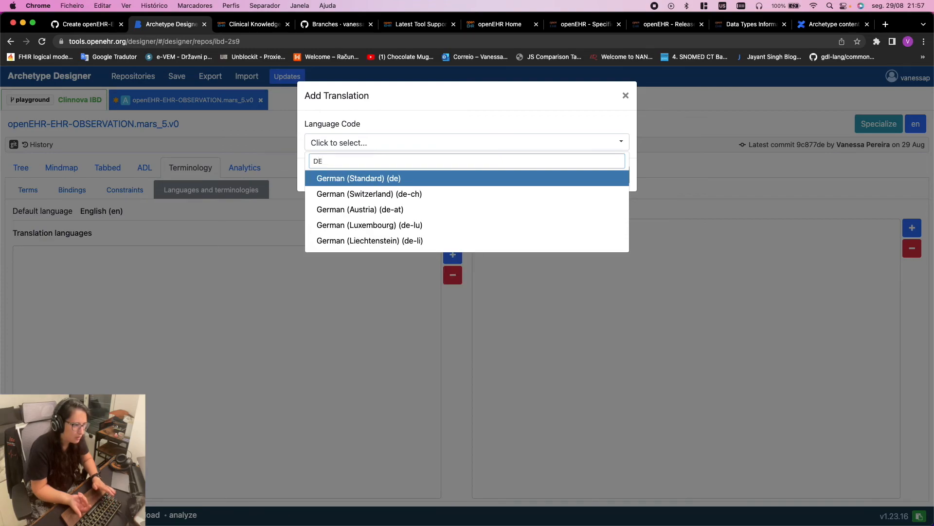
pyautogui.click(400, 180)
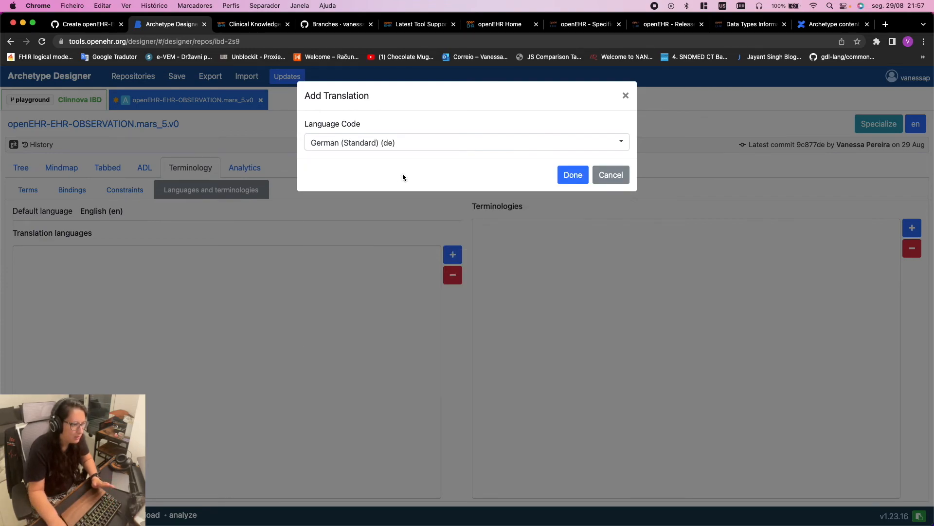
pyautogui.click(573, 176)
# Add French (Standard) (fr) as a second translation language
pyautogui.click(453, 254)
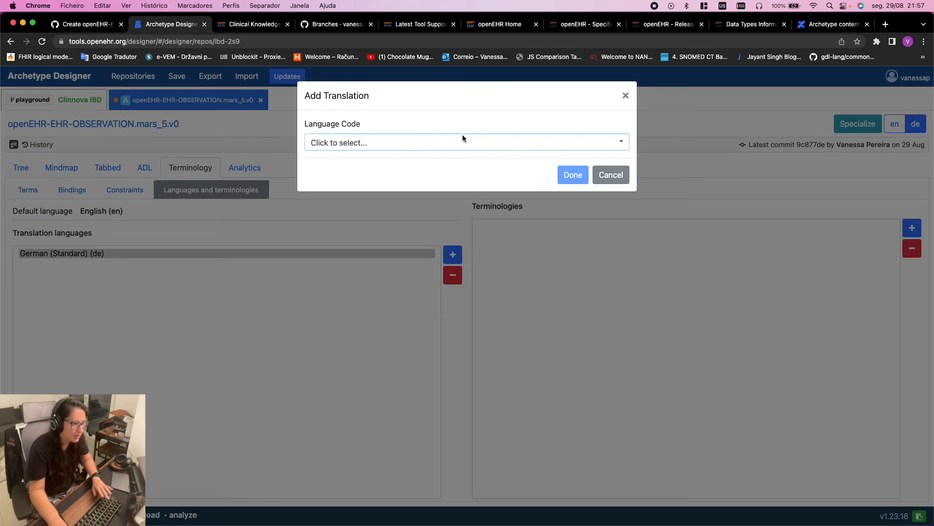
pyautogui.click(450, 144)
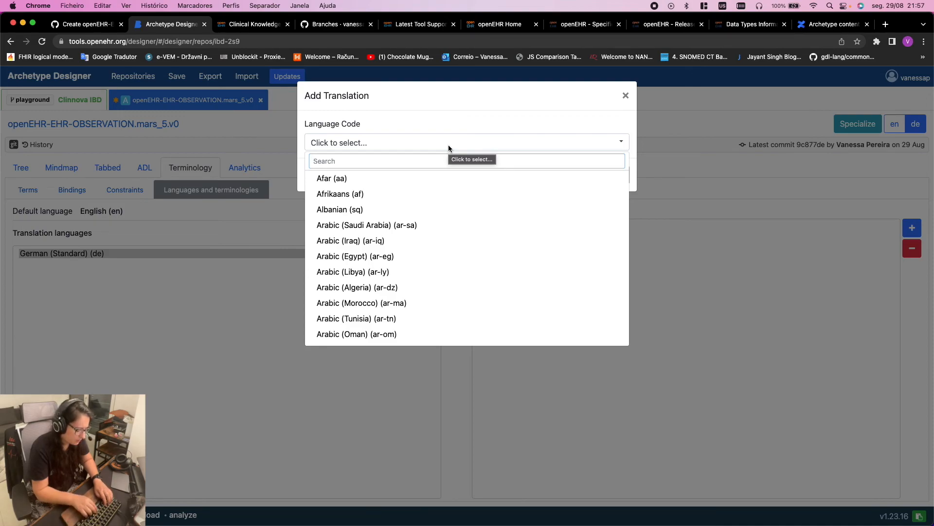
pyautogui.write('FR')
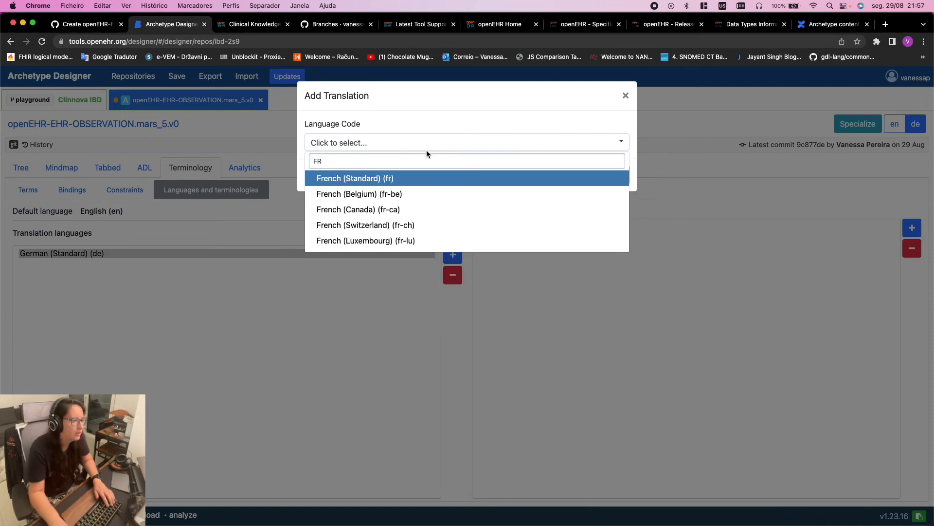
pyautogui.click(397, 181)
pyautogui.click(564, 178)
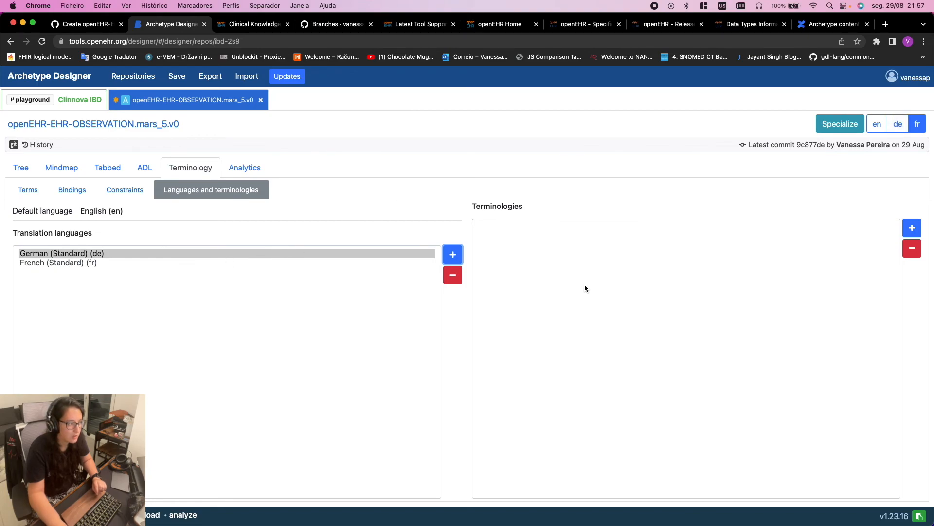
pyautogui.click(593, 294)
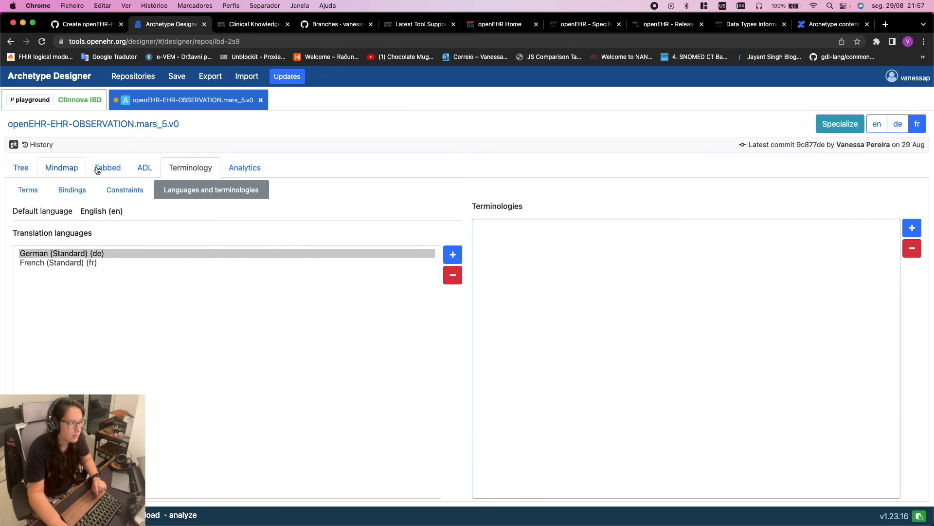
pyautogui.click(15, 167)
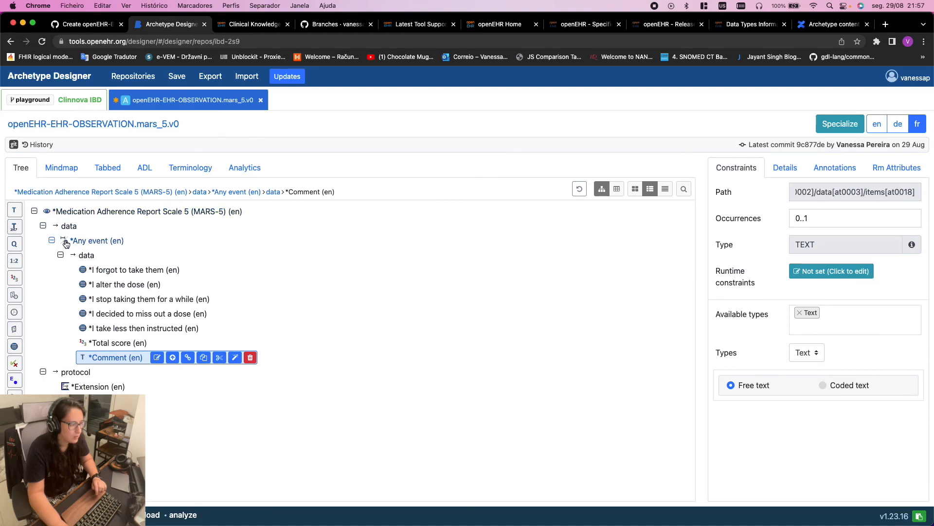
pyautogui.moveTo(90, 270); pyautogui.dragTo(100, 292)
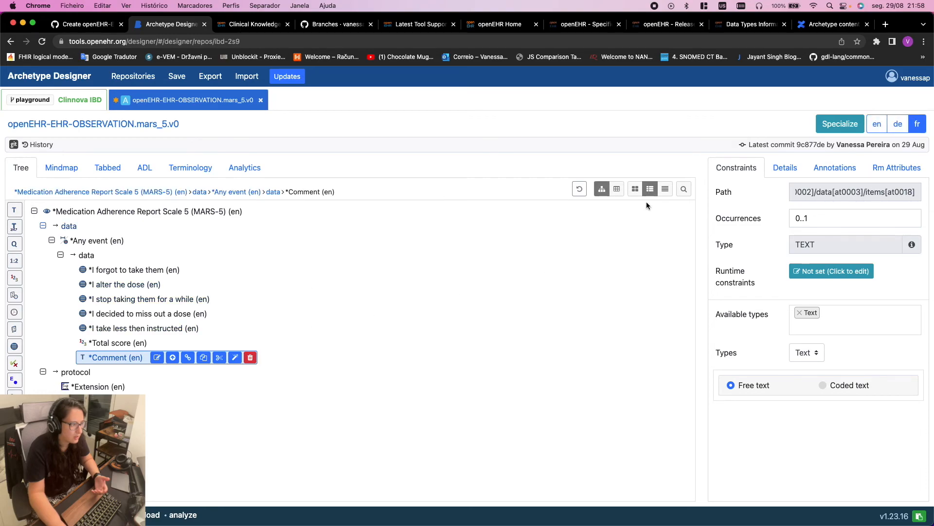
pyautogui.click(877, 127)
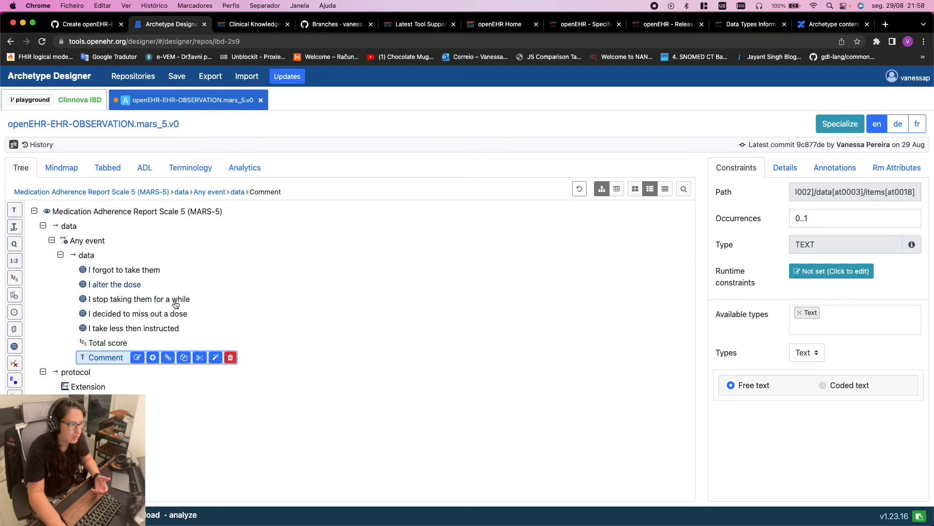
pyautogui.click(898, 124)
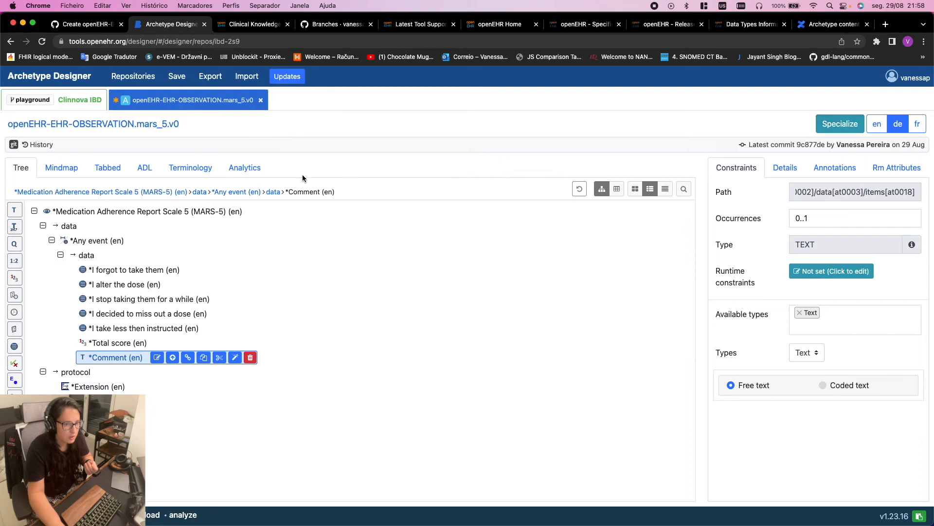
pyautogui.click(877, 123)
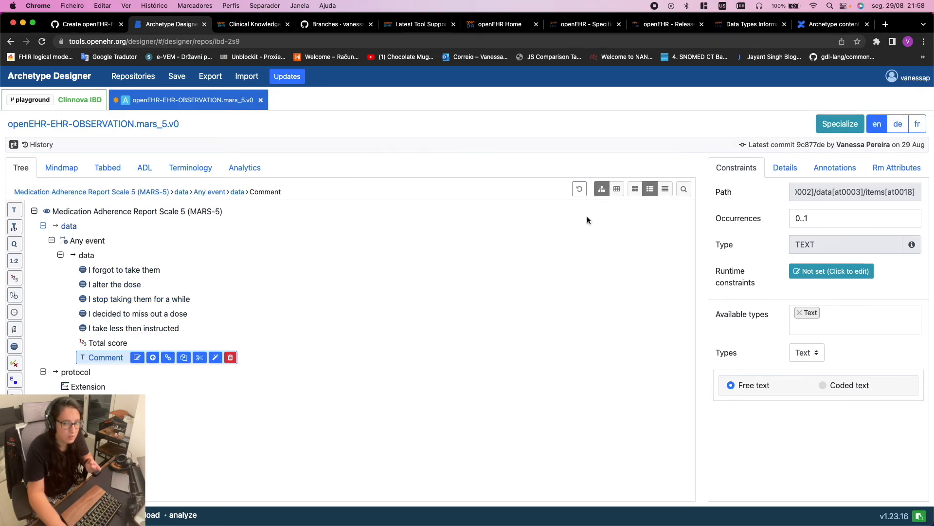
pyautogui.click(899, 126)
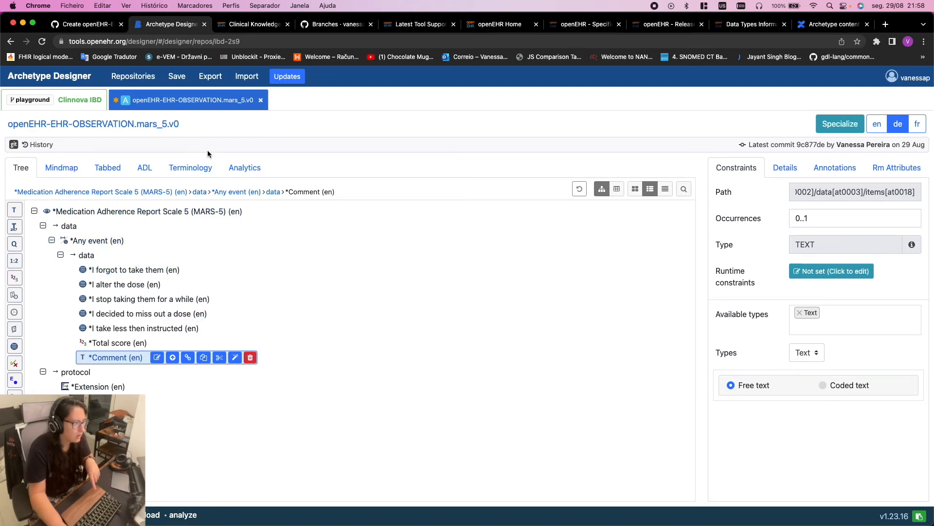
pyautogui.click(103, 171)
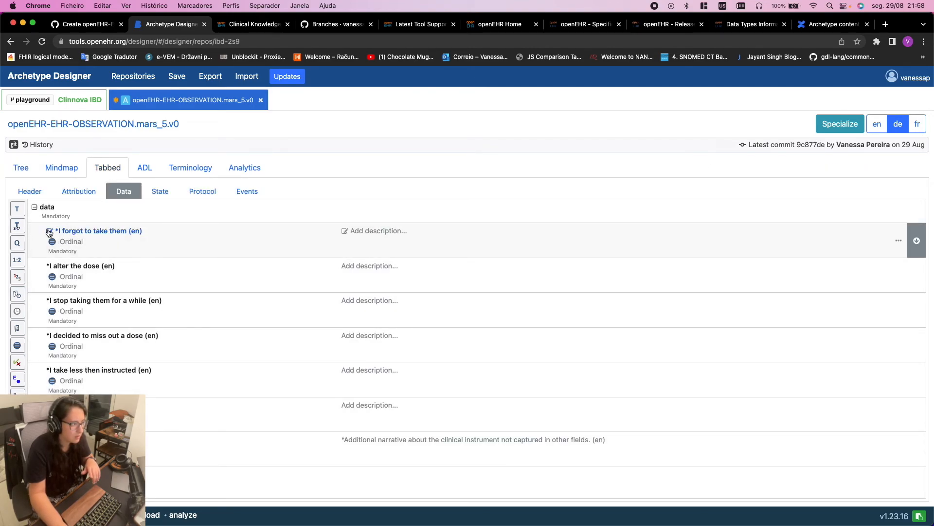
pyautogui.click(48, 231)
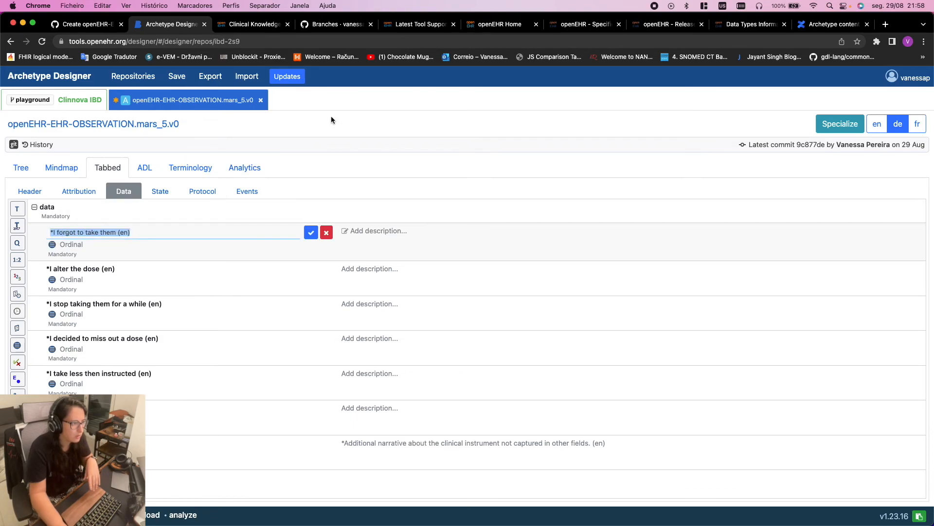
pyautogui.click(426, 165)
pyautogui.click(21, 166)
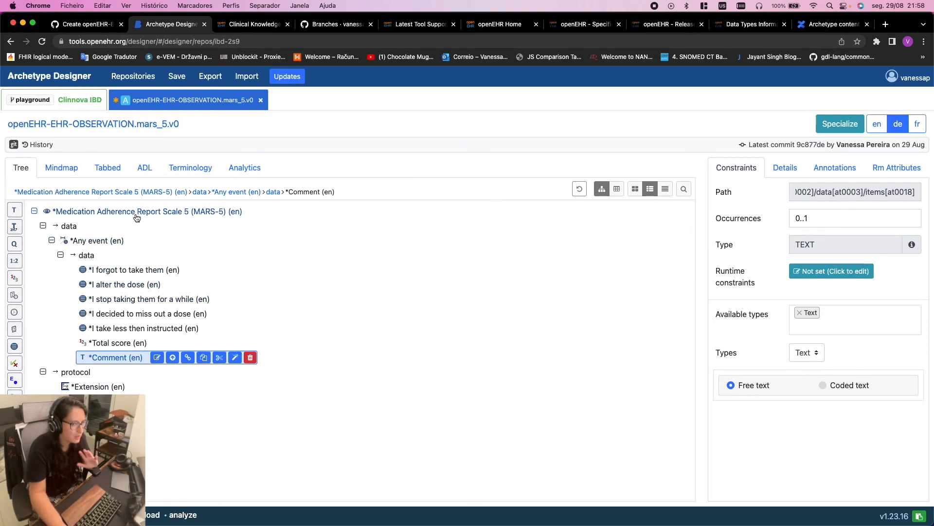
# Start renaming the Any event node, then cancel to keep its original name
pyautogui.click(122, 243)
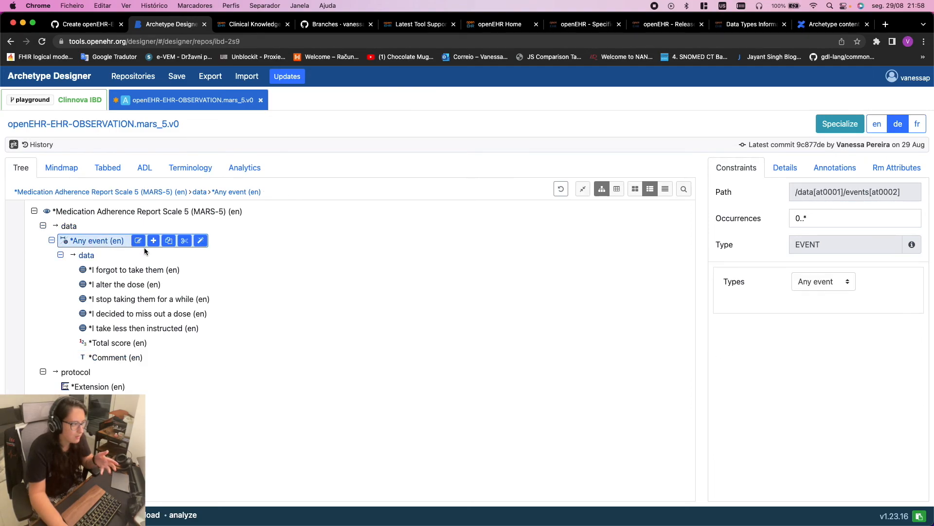
pyautogui.click(138, 241)
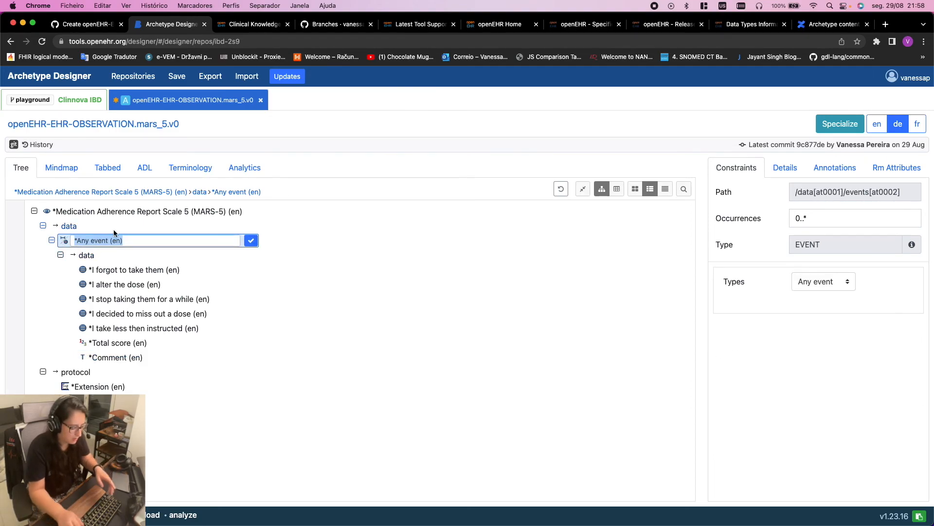
pyautogui.write('BCJDBCDJCB')
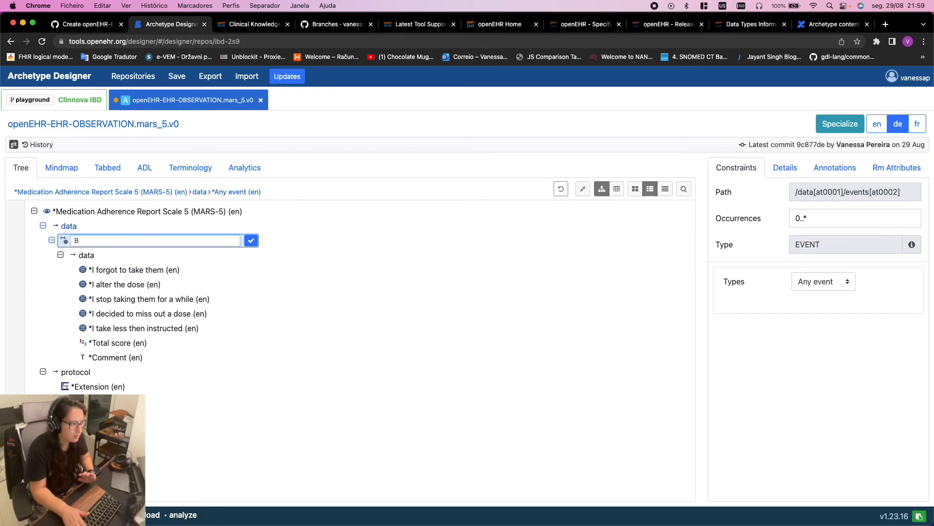
pyautogui.click(394, 168)
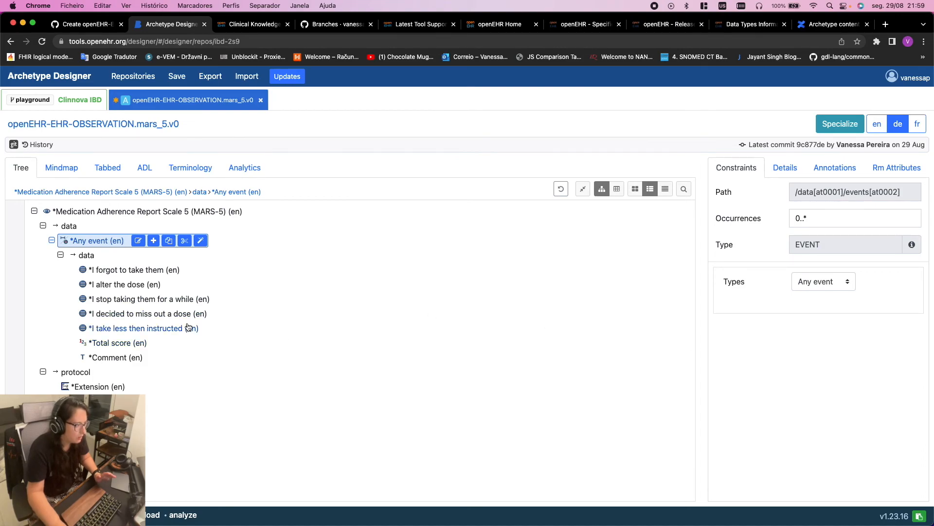
# Save the archetype with the default commit message and view it in English (en)
pyautogui.click(175, 80)
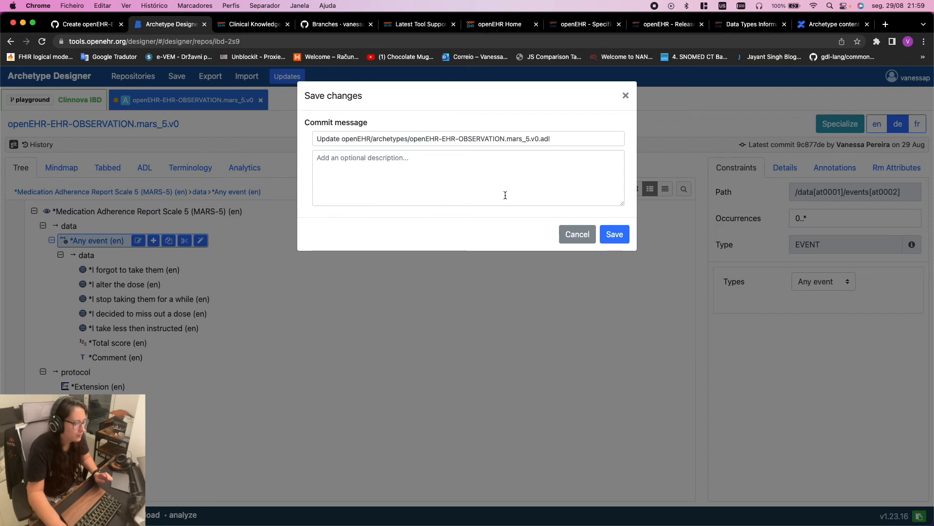
pyautogui.click(624, 241)
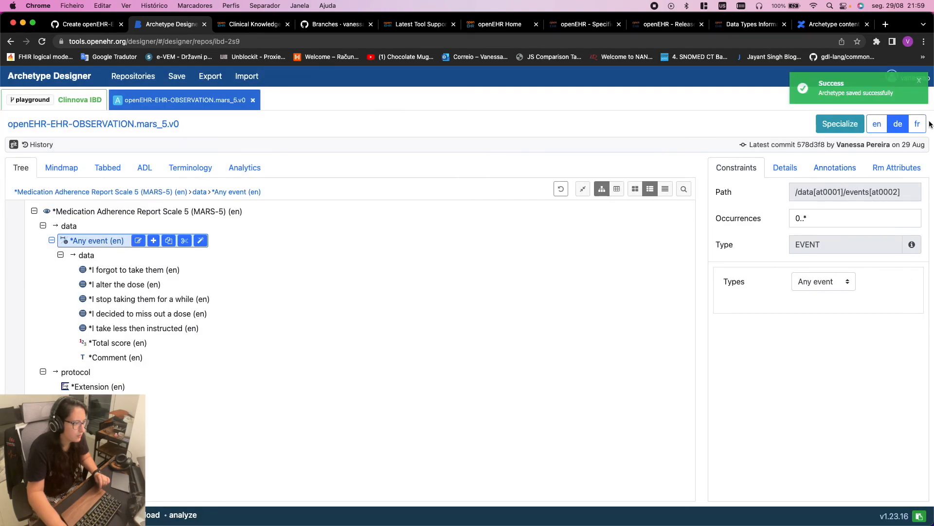
pyautogui.click(877, 124)
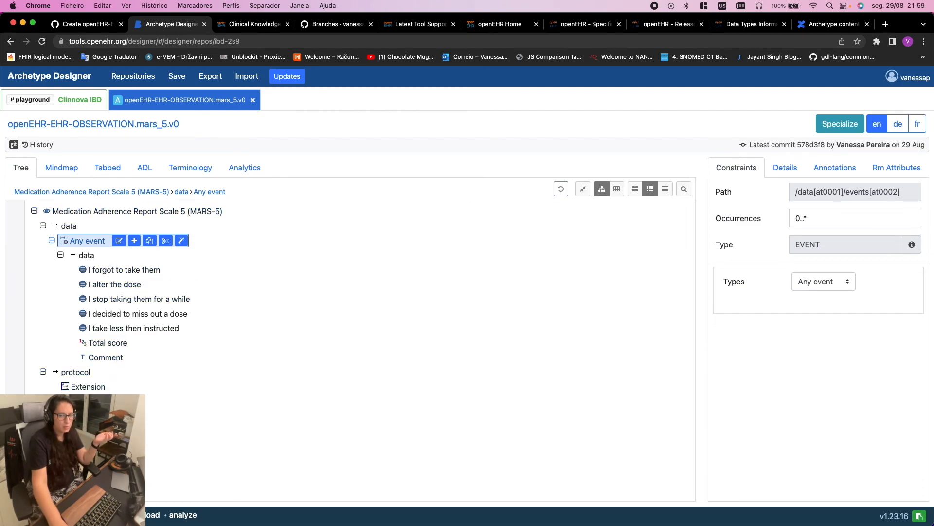
pyautogui.click(100, 357)
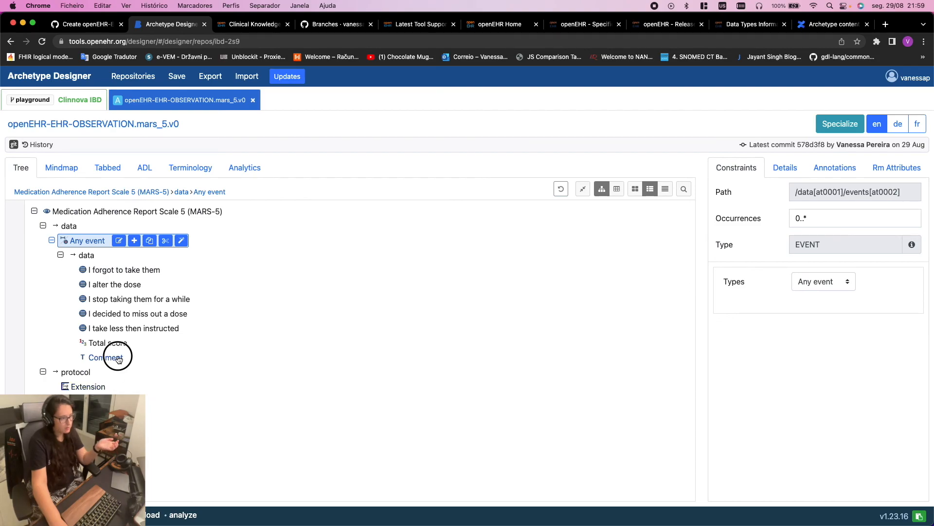
pyautogui.click(121, 333)
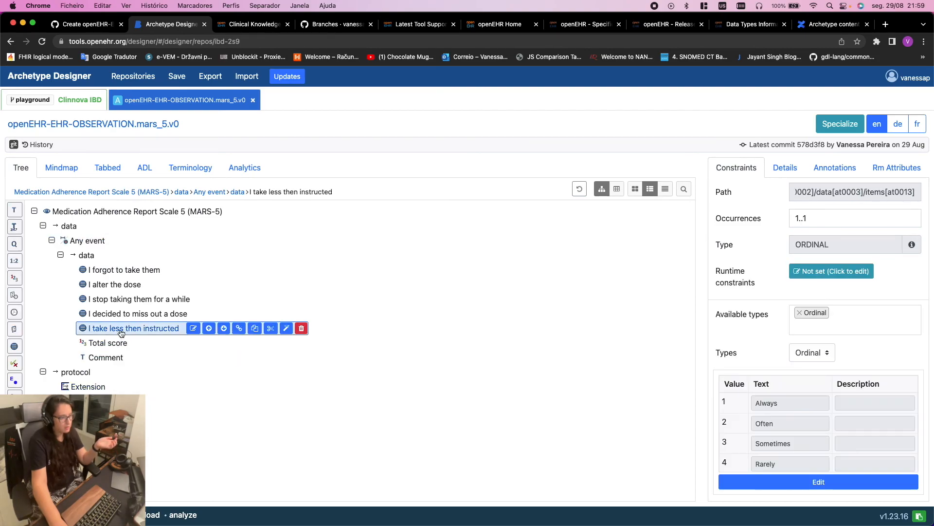
pyautogui.click(141, 311)
pyautogui.click(135, 298)
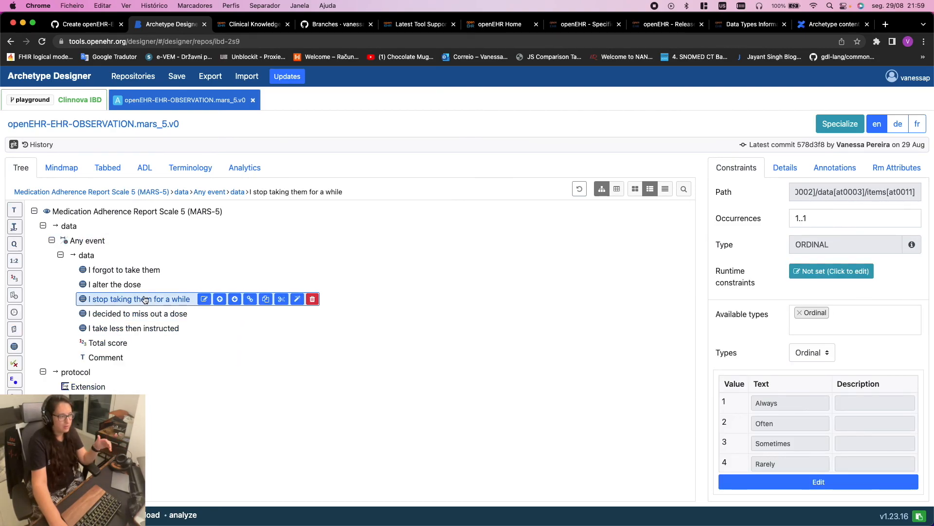
pyautogui.click(132, 287)
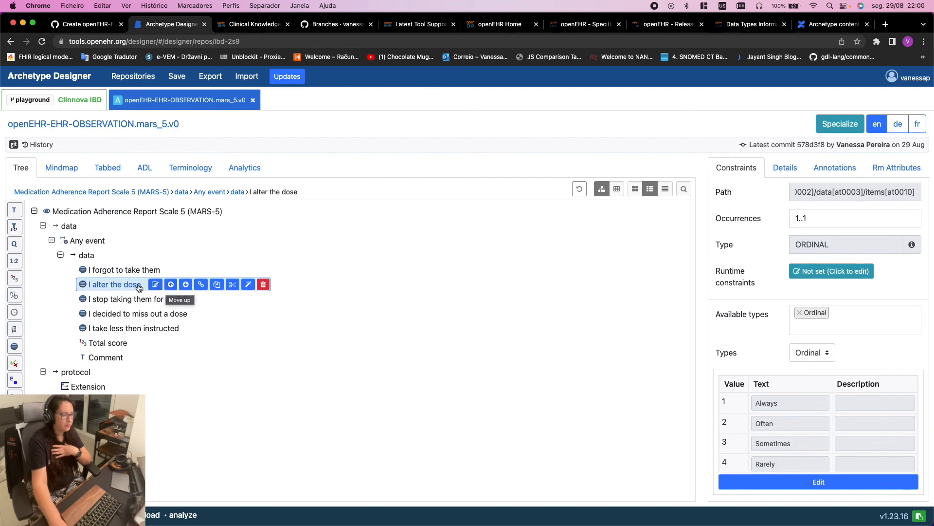
pyautogui.click(116, 271)
pyautogui.click(113, 287)
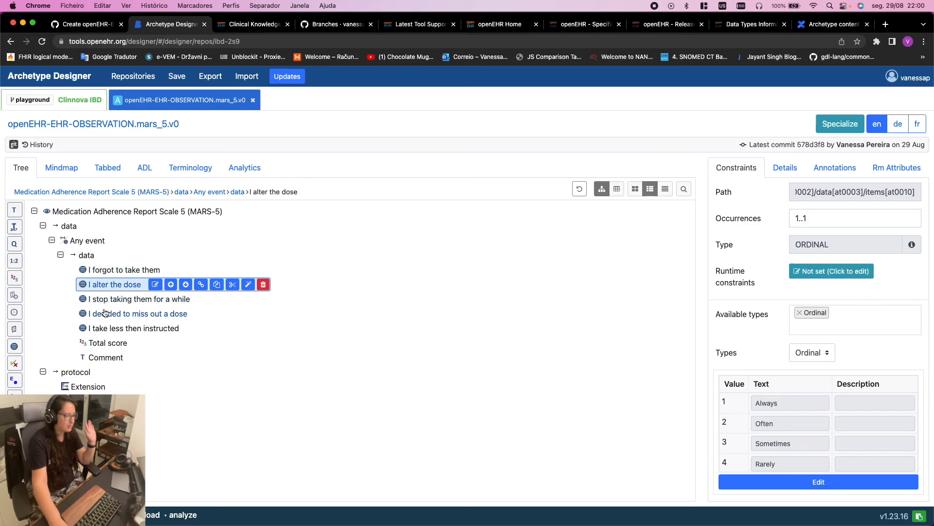
pyautogui.click(105, 312)
pyautogui.click(104, 299)
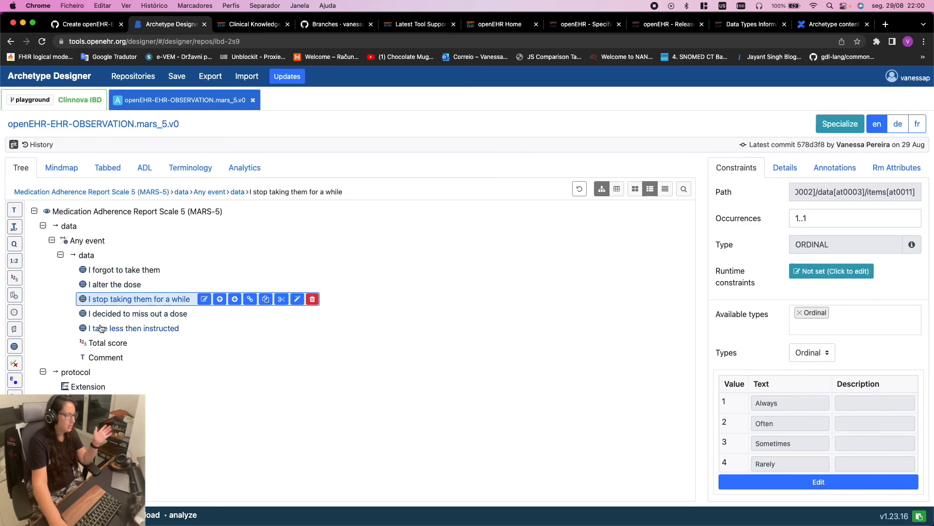
pyautogui.click(100, 327)
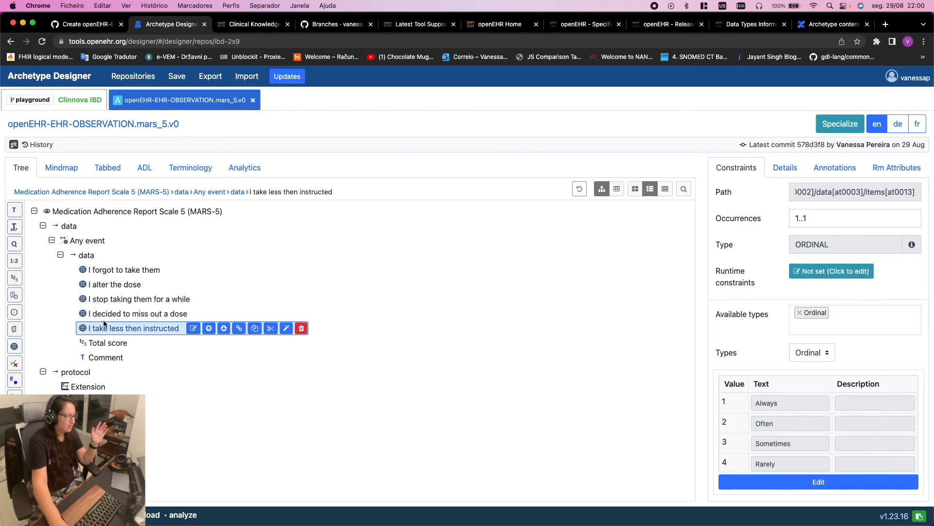
pyautogui.click(115, 343)
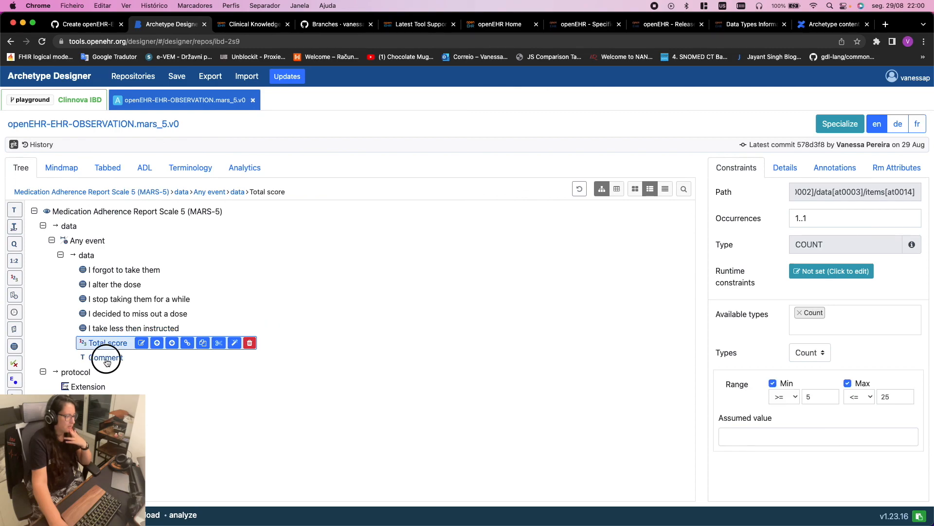
pyautogui.click(103, 358)
pyautogui.click(122, 271)
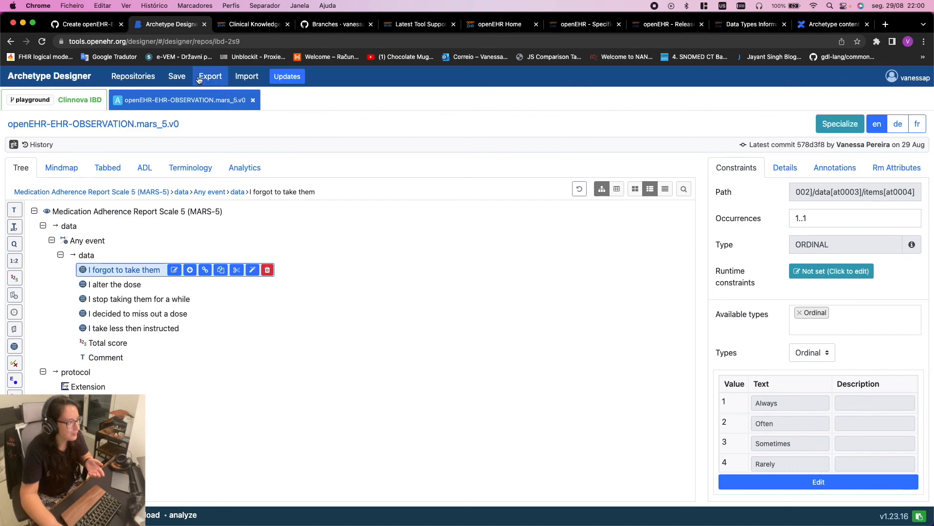
pyautogui.click(105, 28)
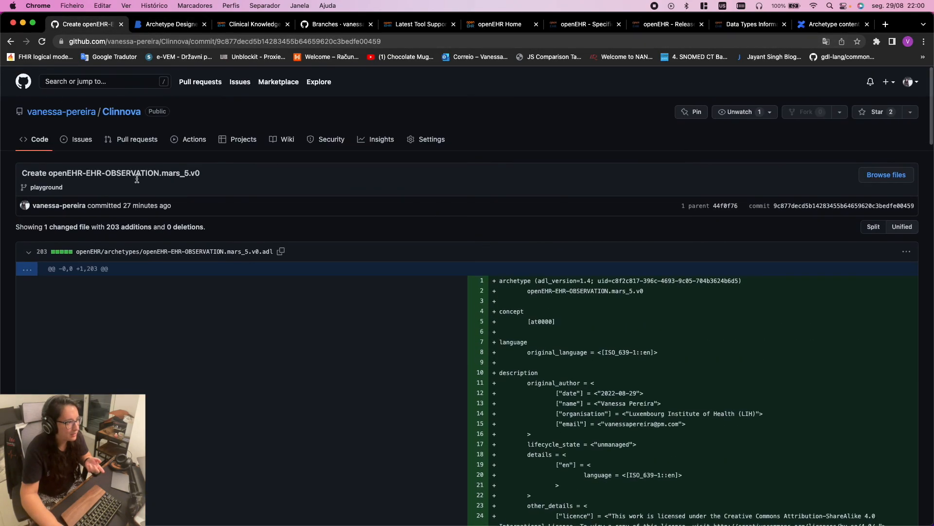
pyautogui.click(121, 112)
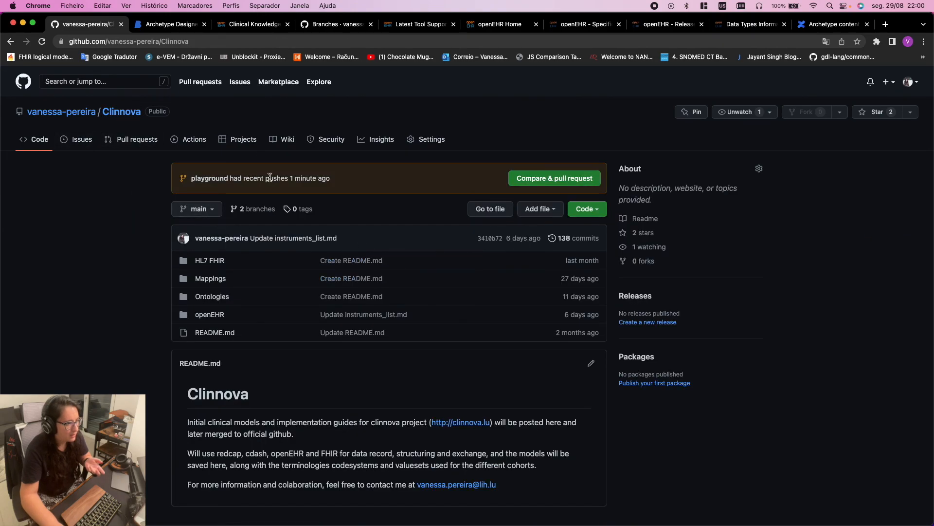
pyautogui.click(212, 180)
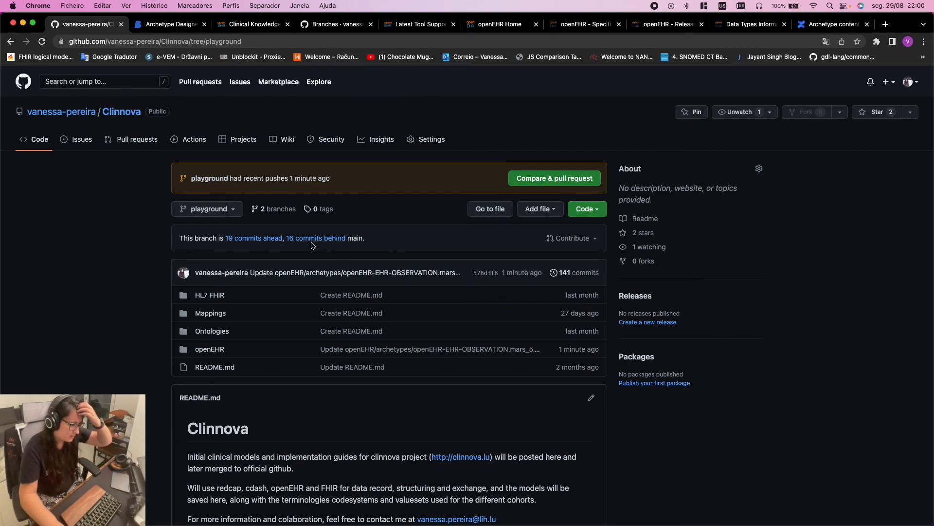
pyautogui.click(368, 354)
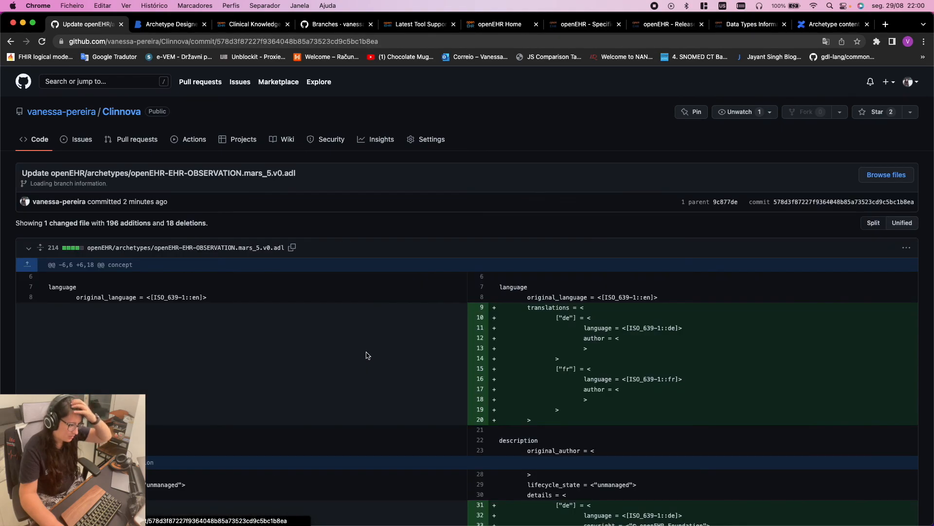
pyautogui.scroll(-2, 371, 350)
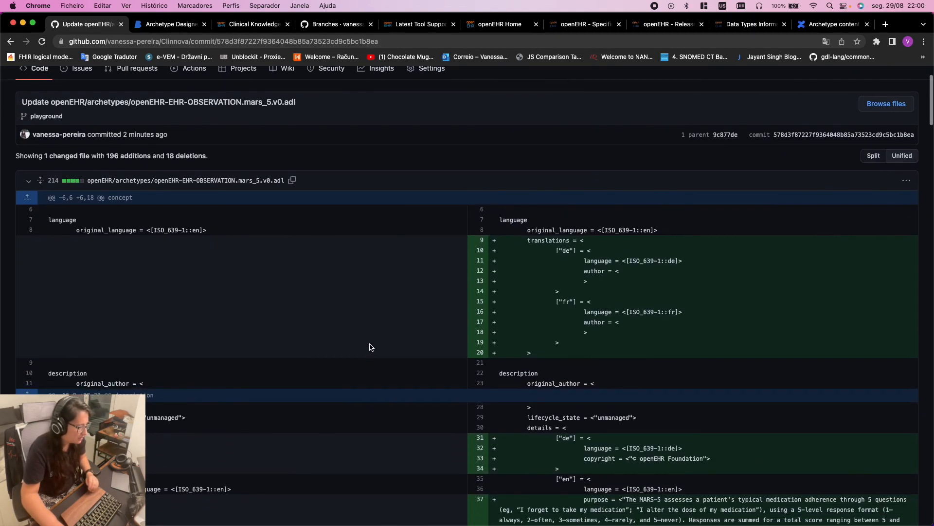
pyautogui.scroll(2, 372, 346)
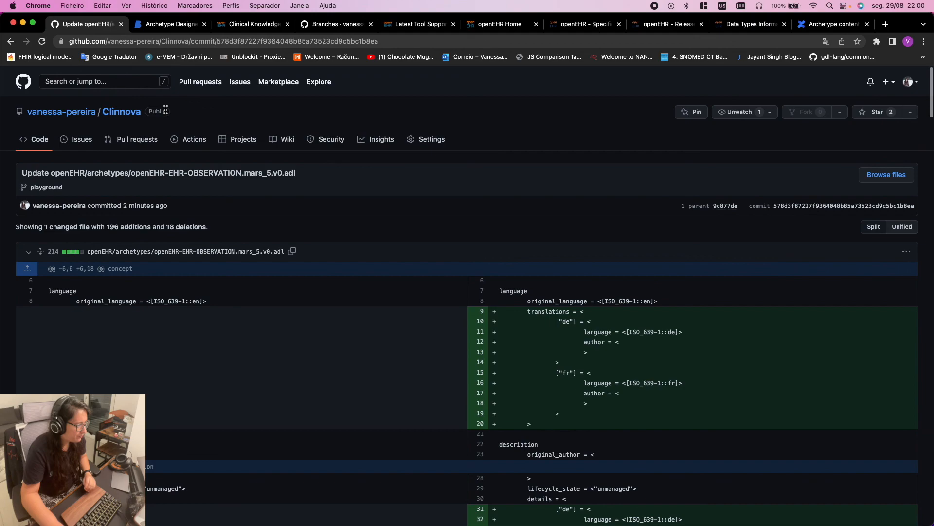
pyautogui.click(168, 26)
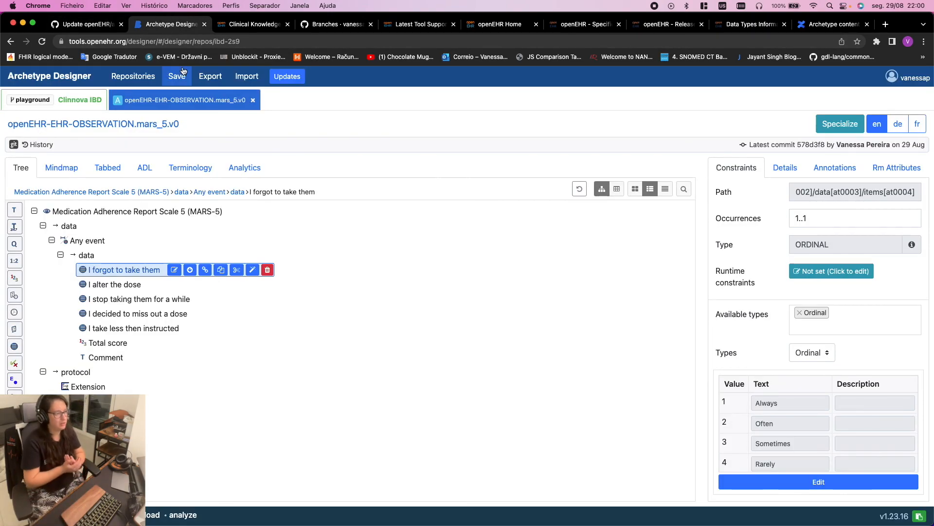